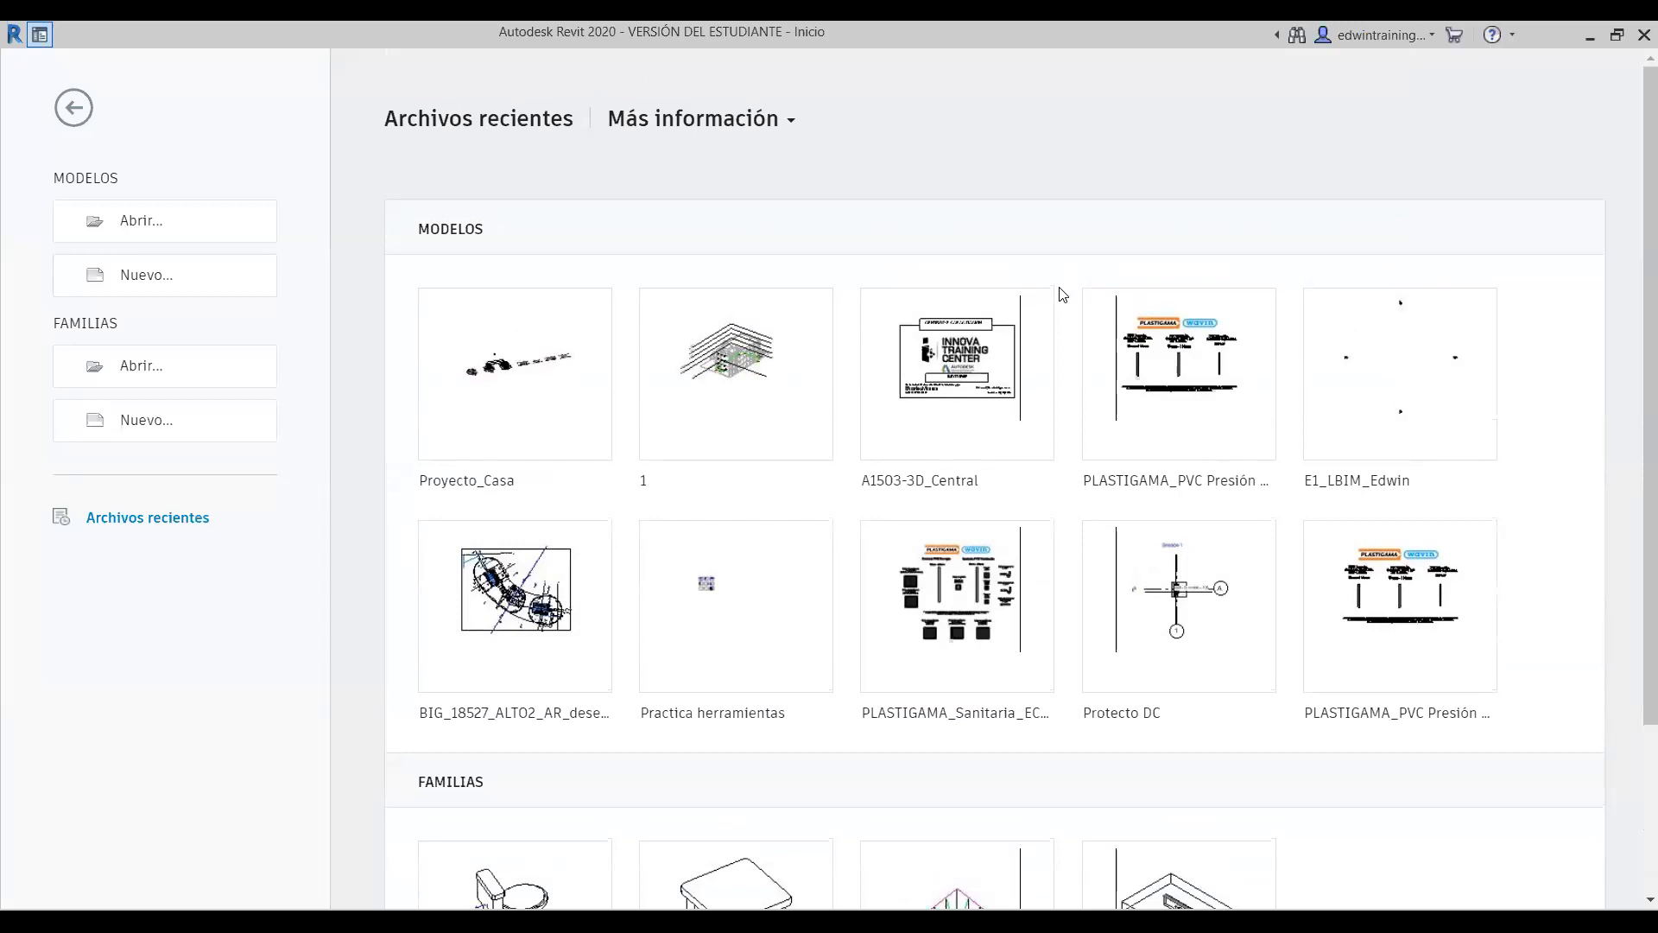
- Draw a yellow rectangle around the recent MODELOS area of the start page
scroll(1062, 295, down, 1)
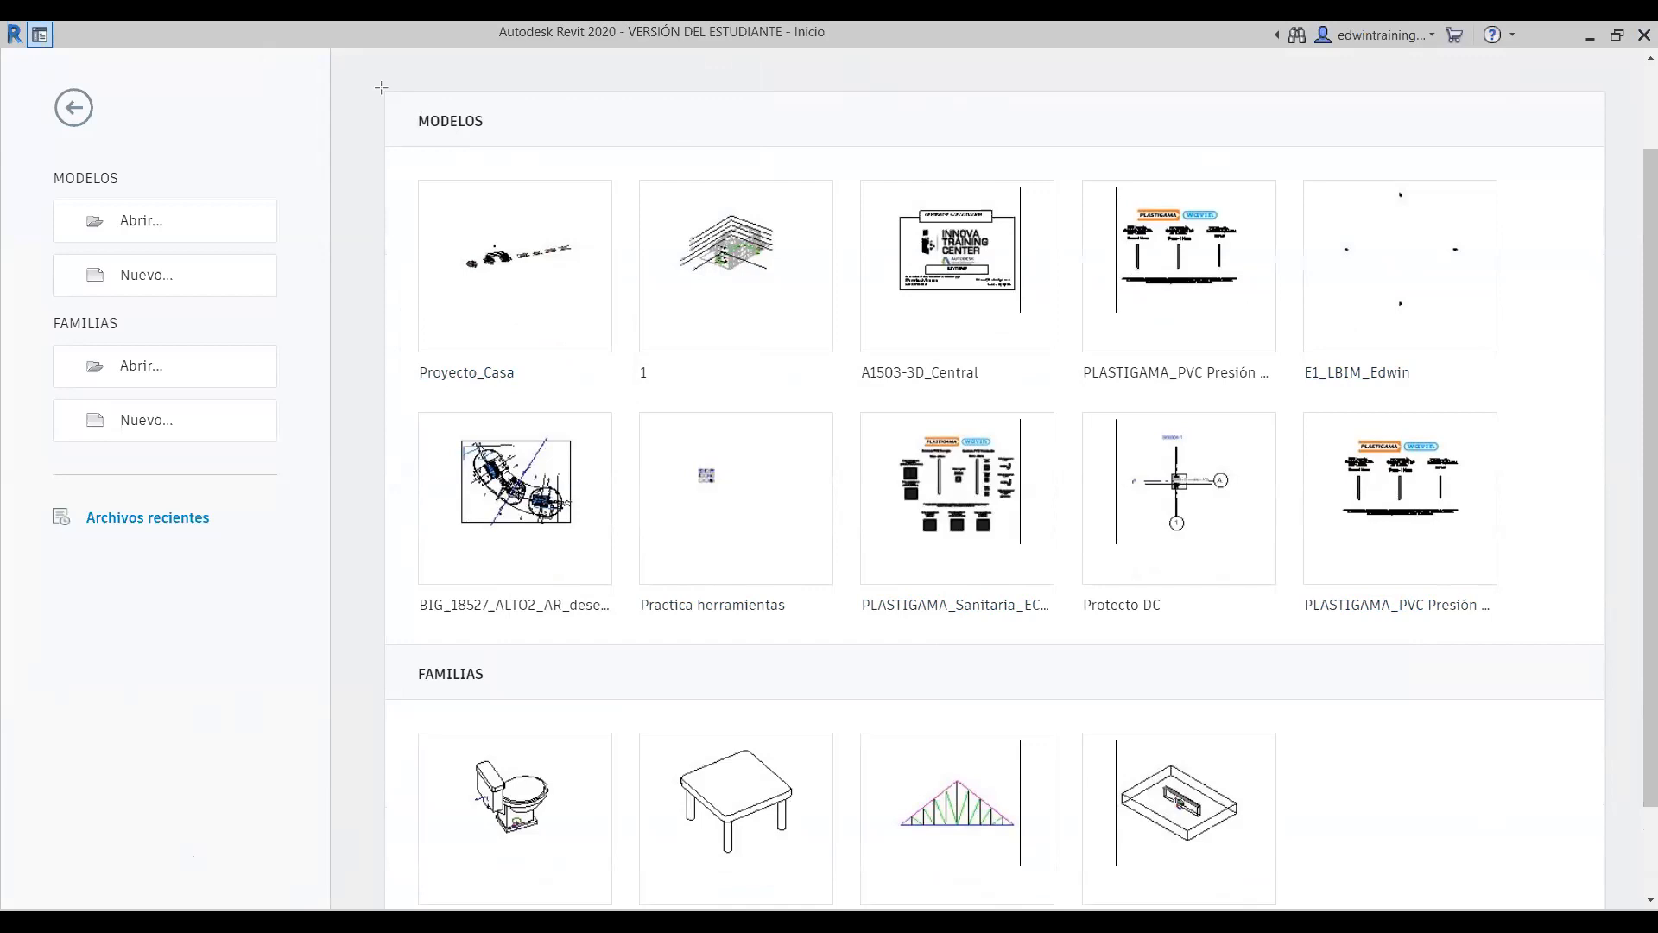
drag(381, 89, 1193, 545)
drag(1471, 628, 1608, 651)
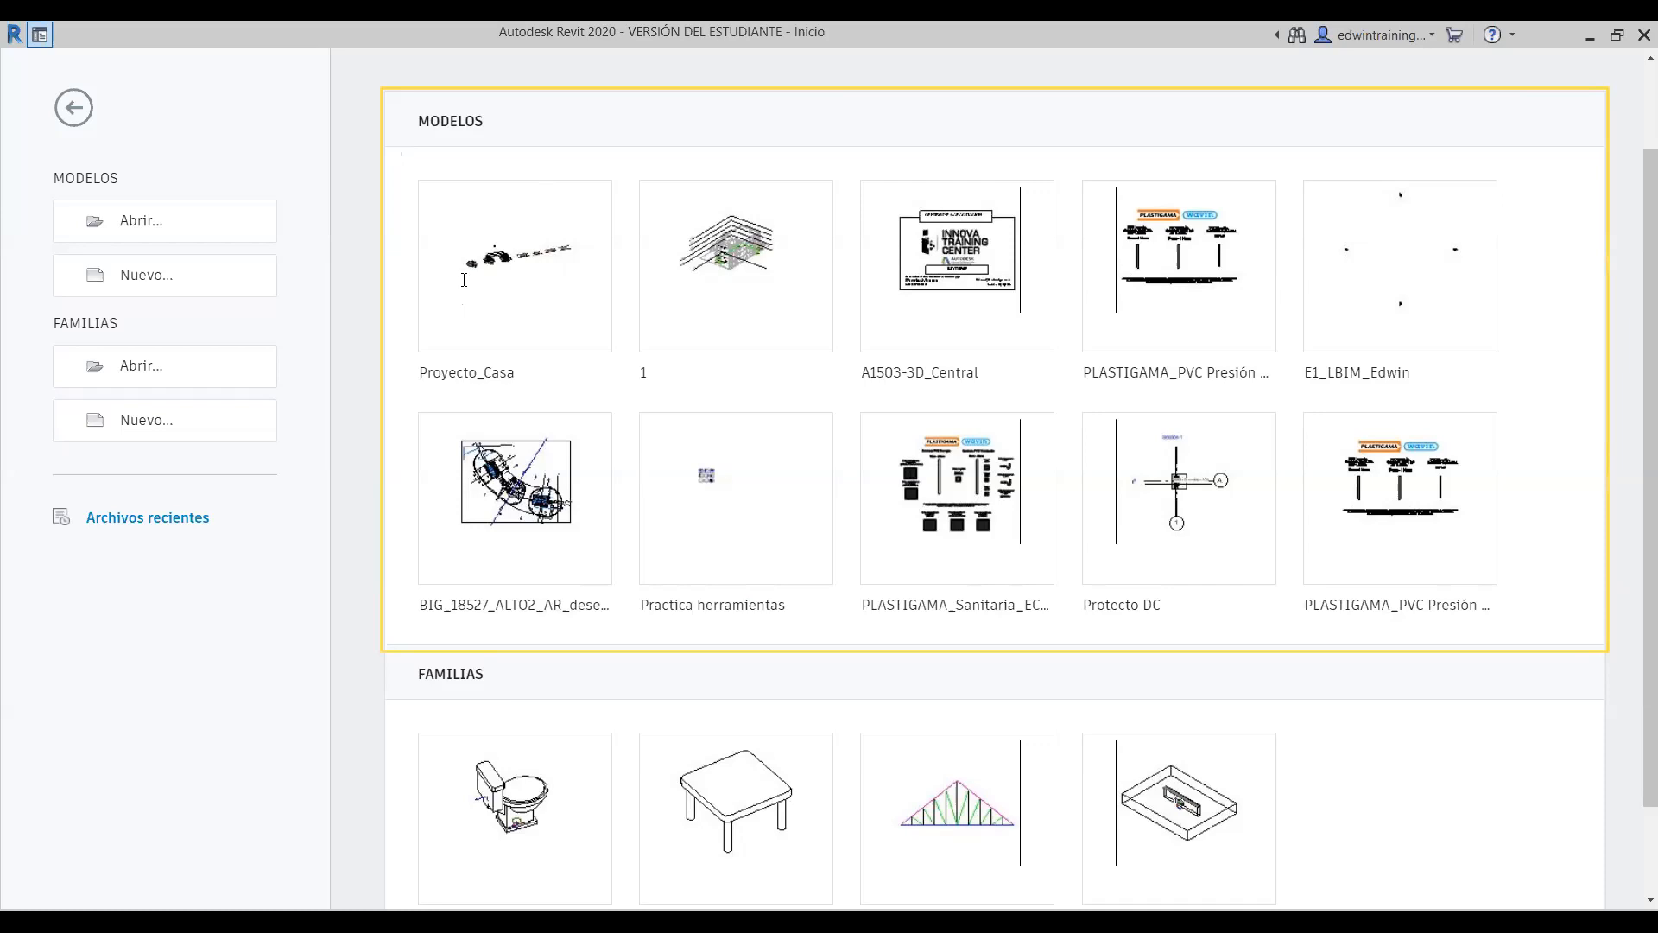
- Label the models .RTV and draw a rectangle around the FAMILIAS section
click(539, 325)
text(,)
key(BackSpace)
text(.RTV)
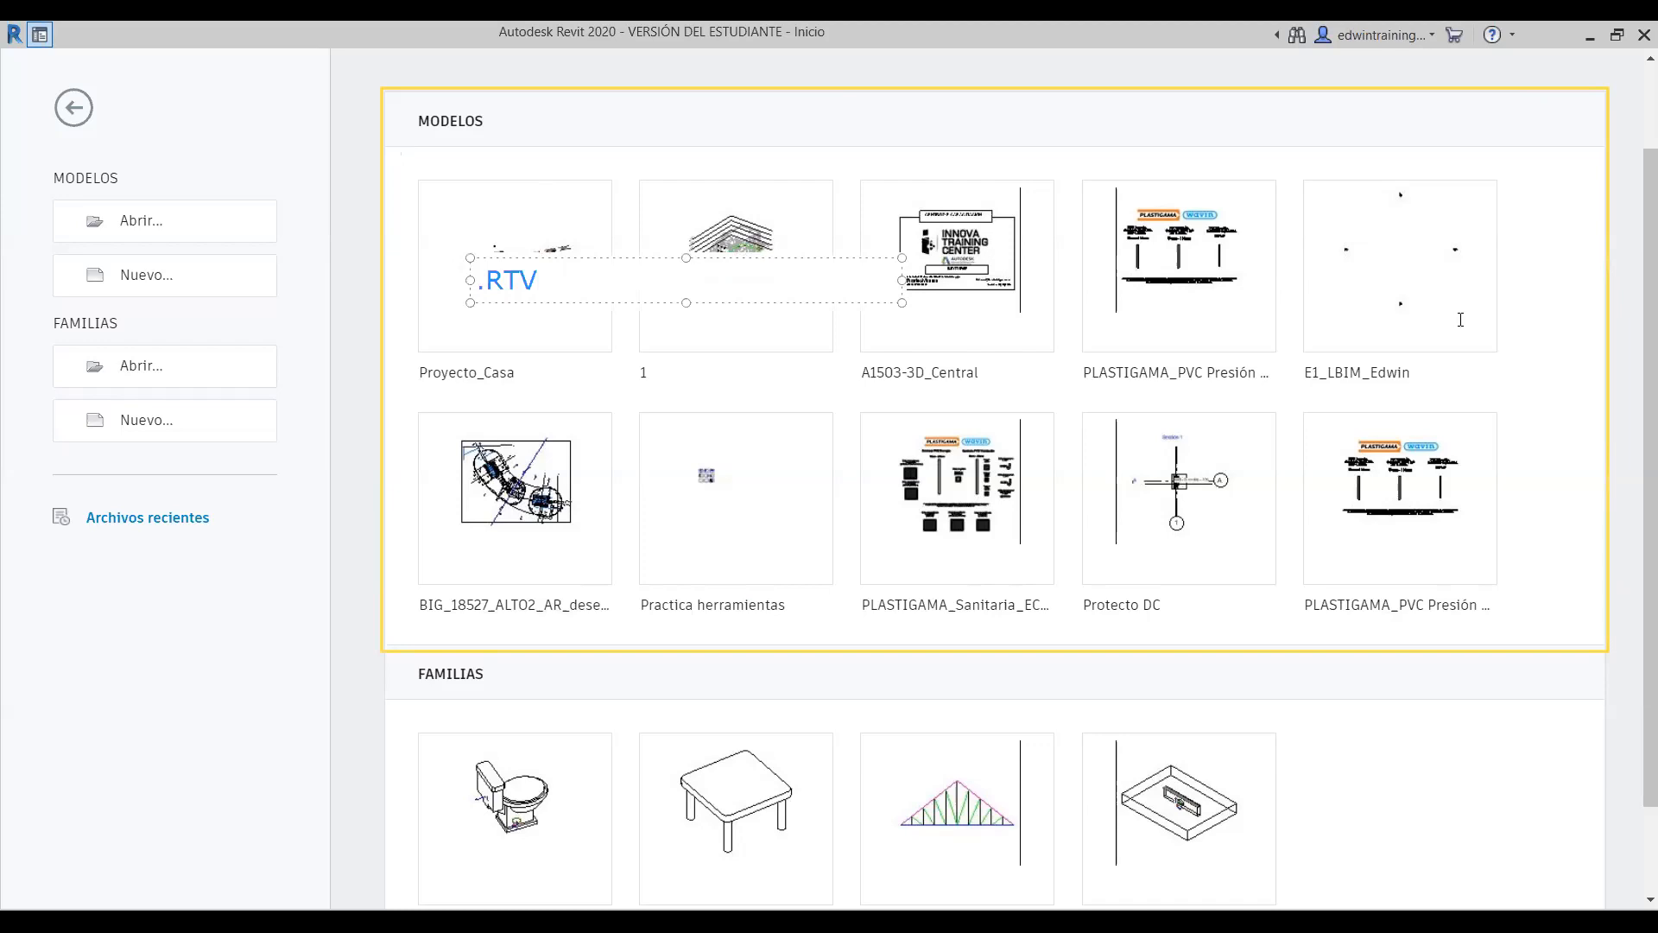
click(1561, 279)
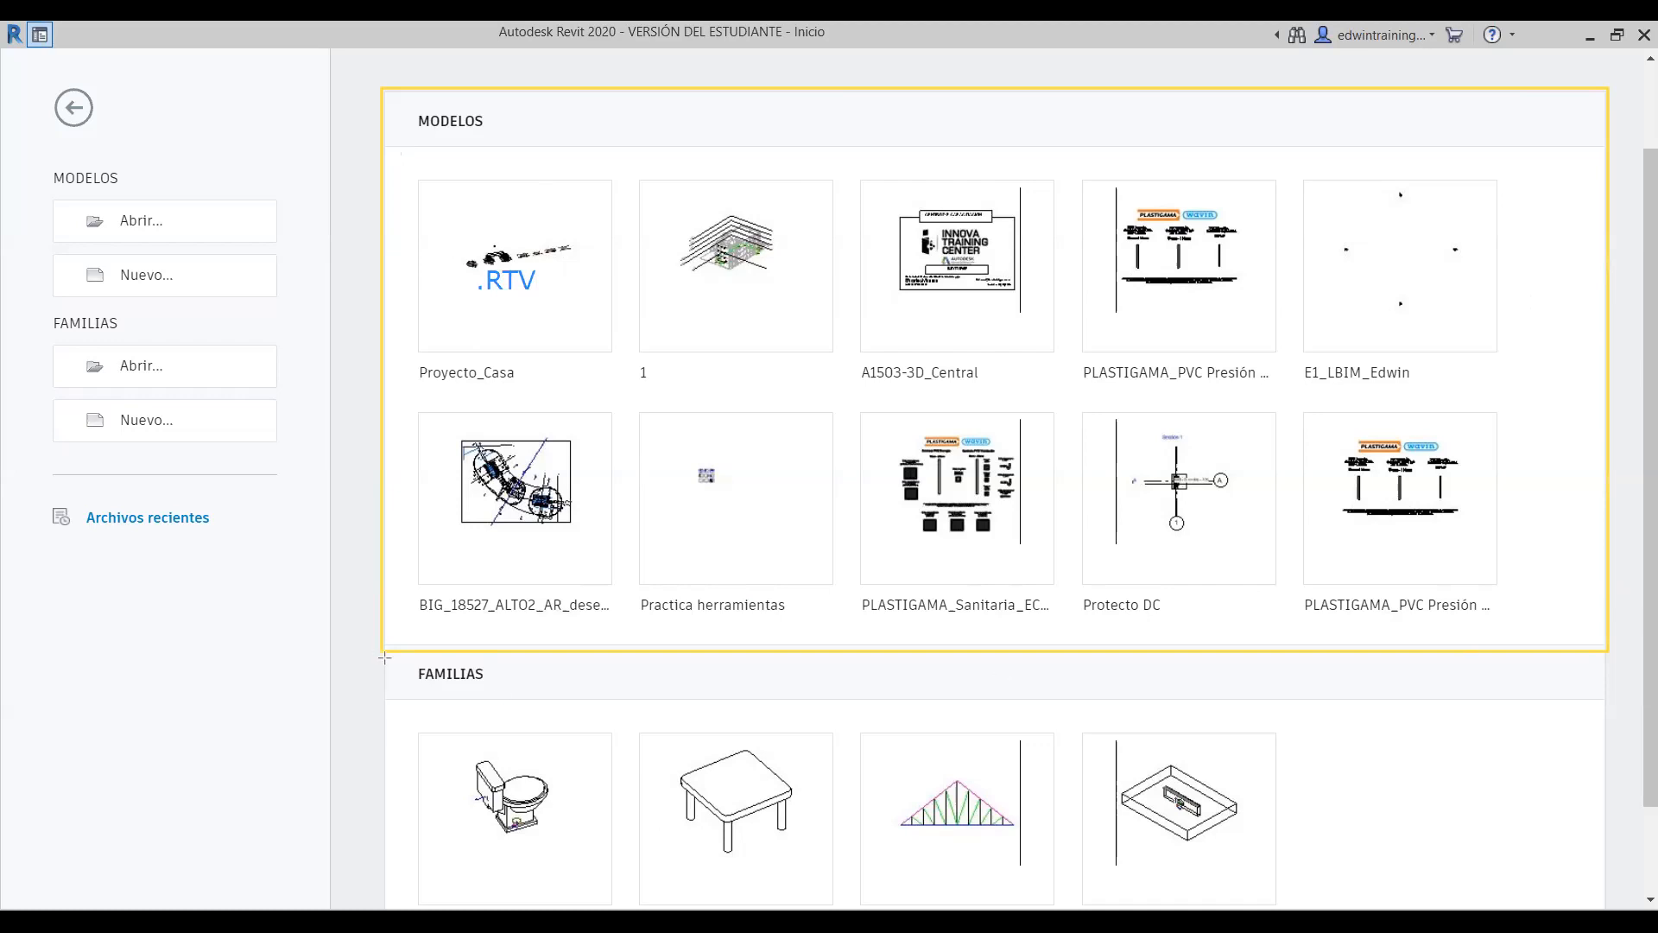
drag(381, 653, 1608, 890)
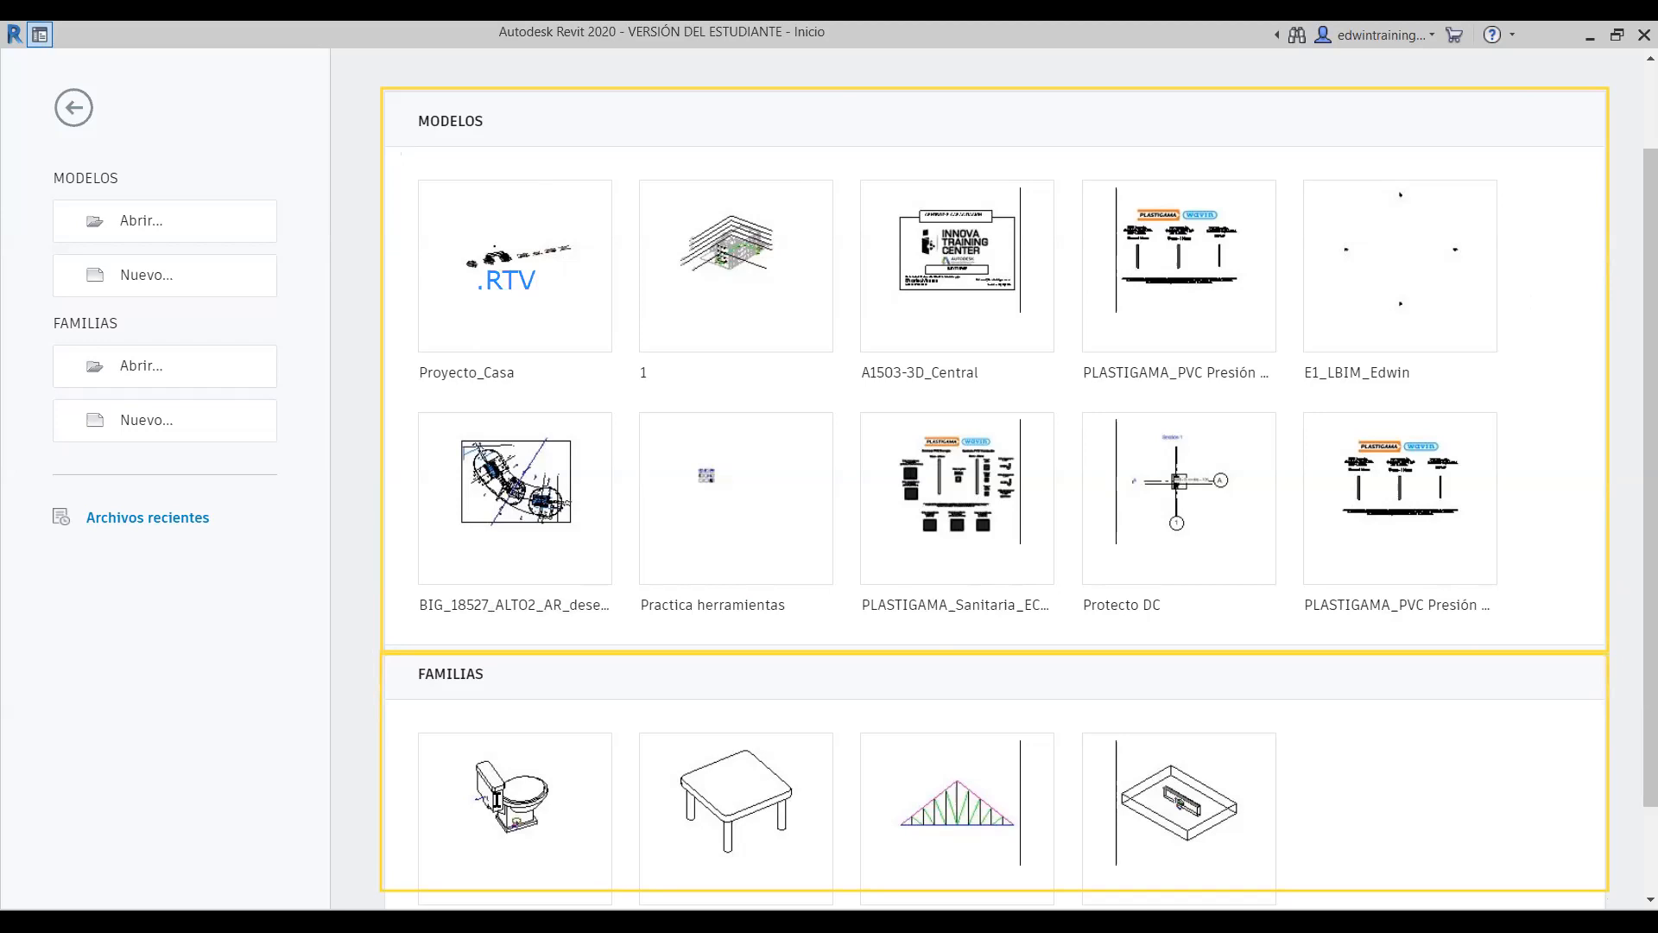
- Outline the truss, toilet and table family thumbnails individually
click(462, 719)
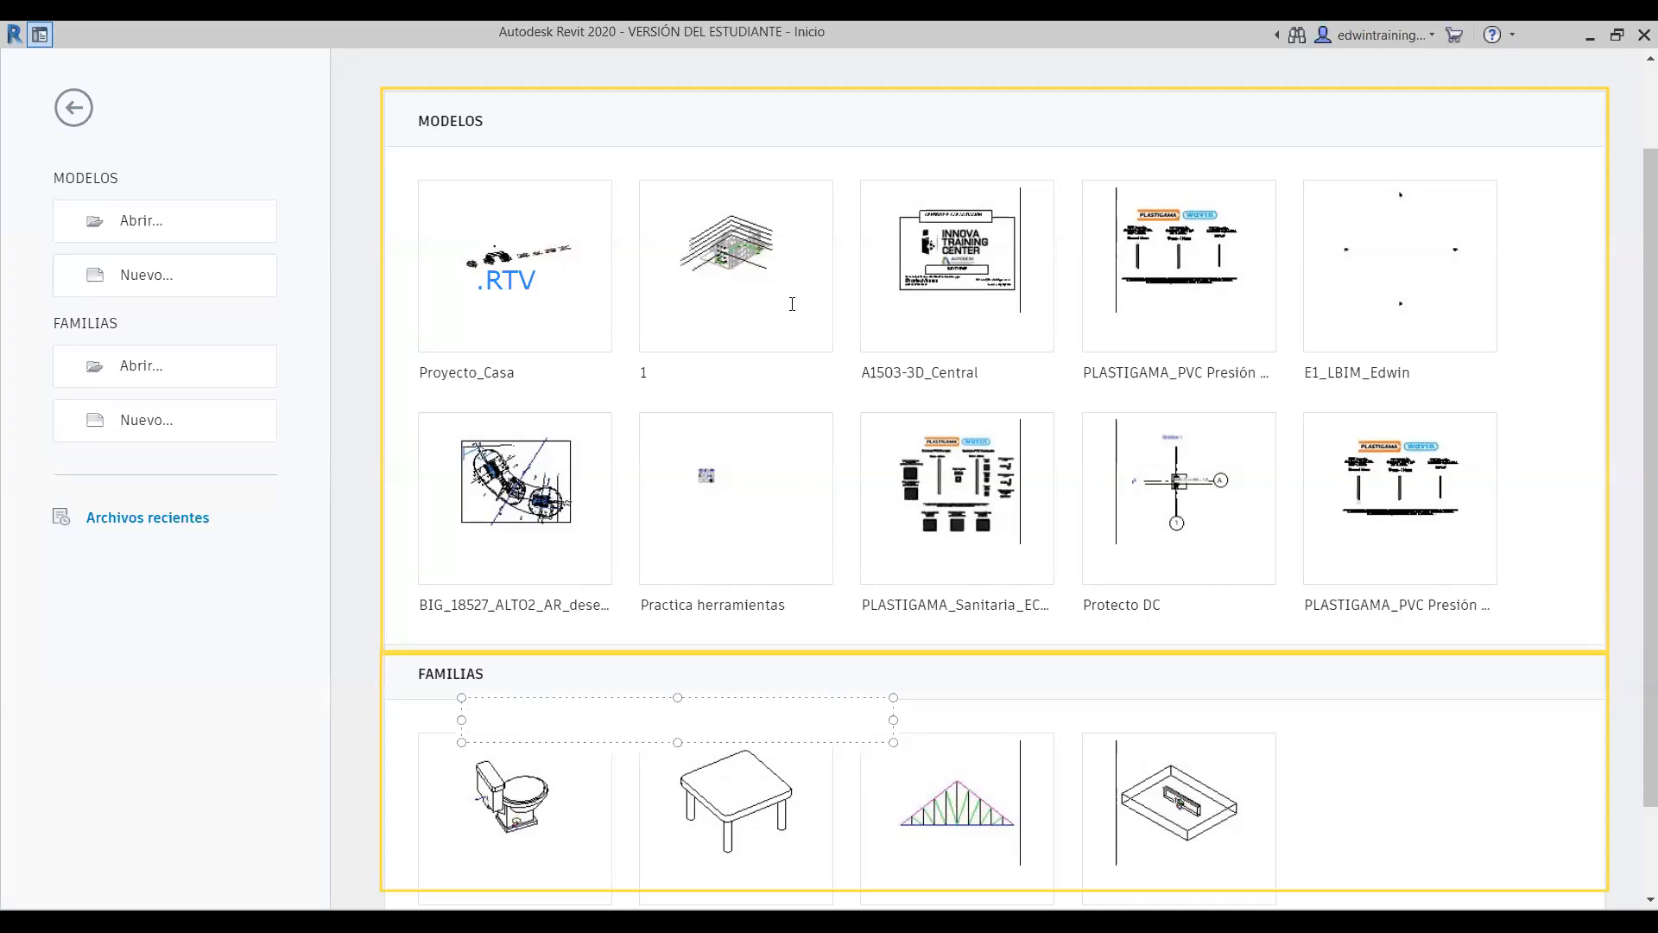
mouse_move(891, 754)
mouse_down()
mouse_move(1029, 855)
mouse_move(1024, 840)
mouse_up()
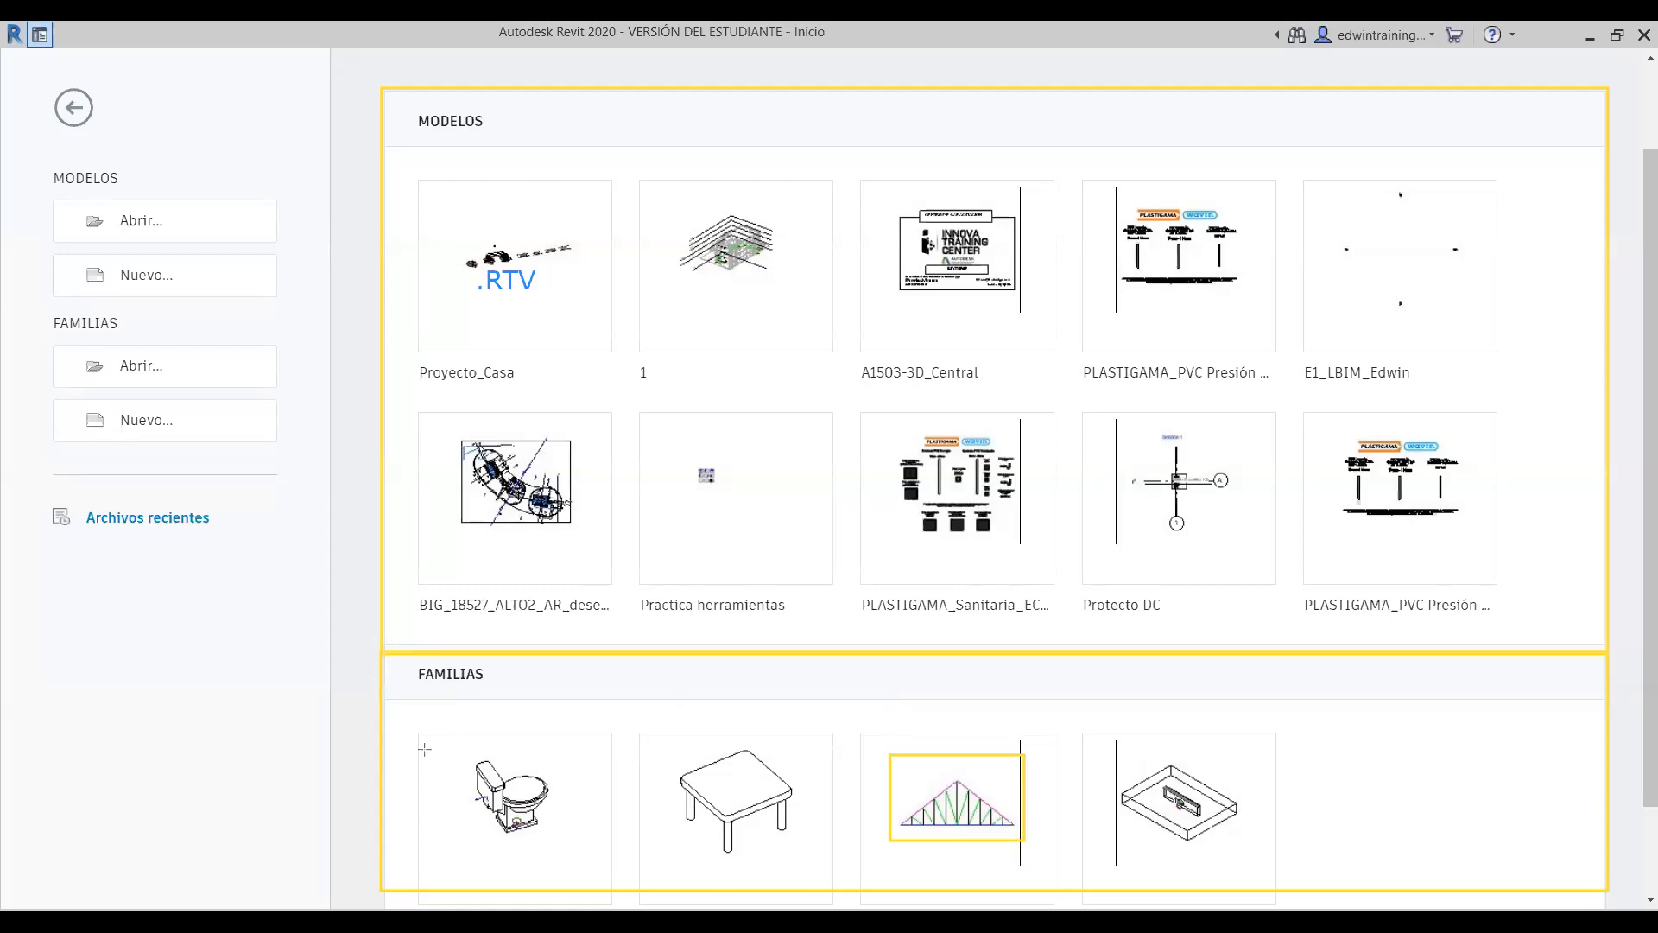
drag(454, 761, 572, 849)
mouse_move(681, 745)
mouse_down()
mouse_move(796, 825)
mouse_move(804, 851)
mouse_up()
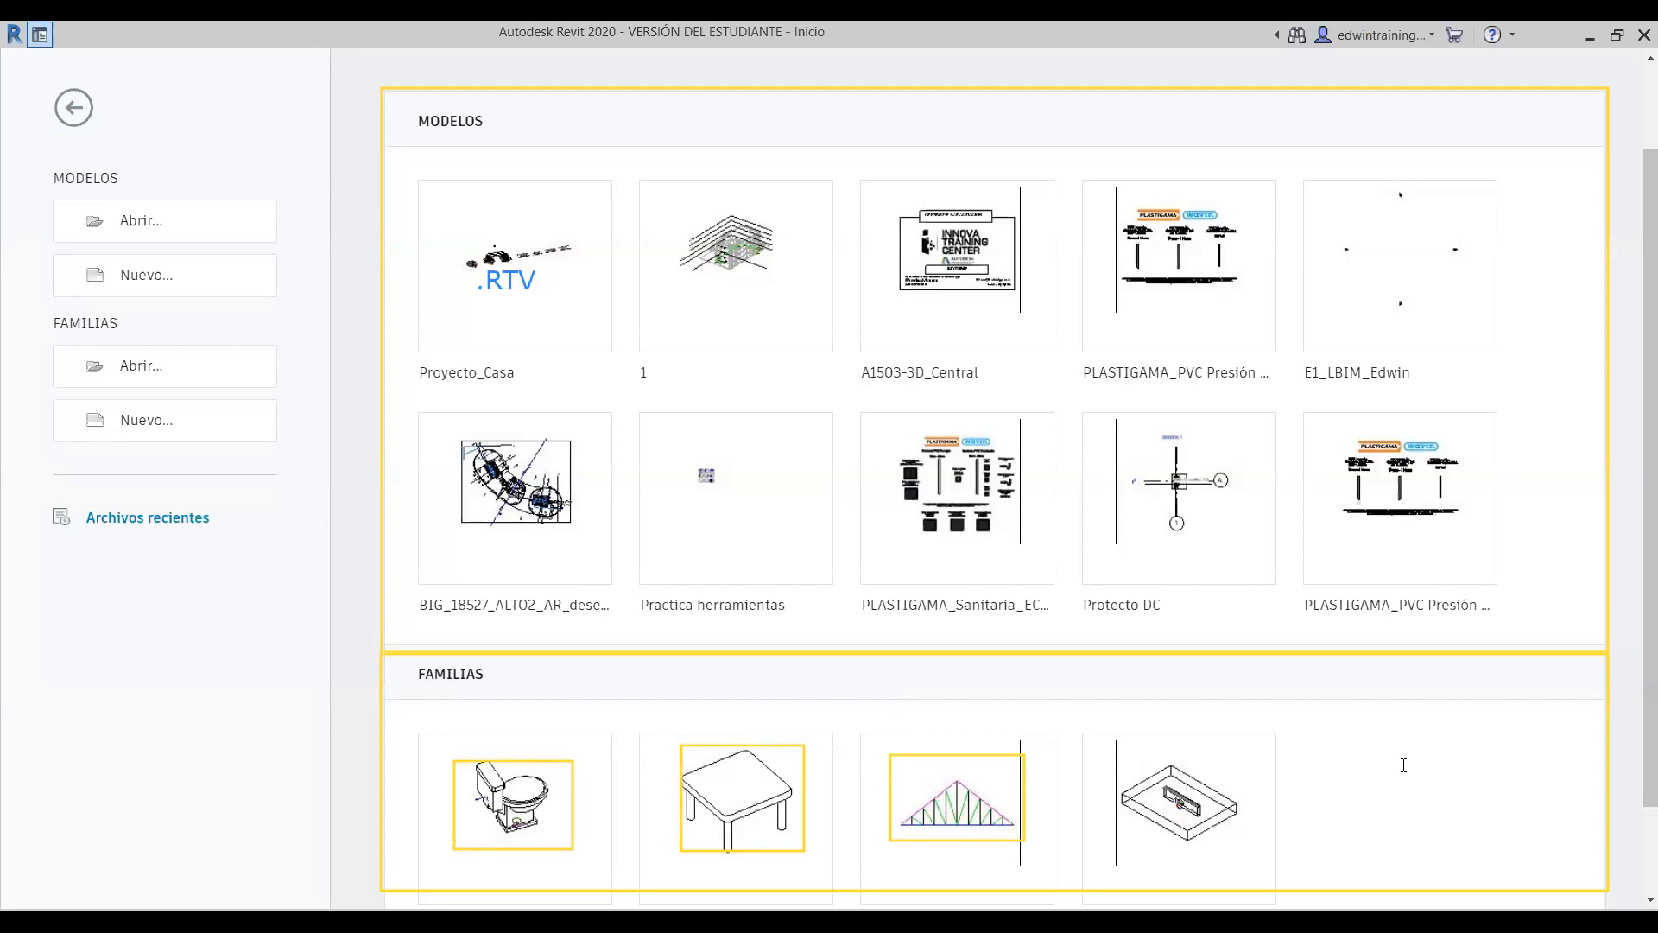
- Add a .RFA text label beside the families section
click(1404, 765)
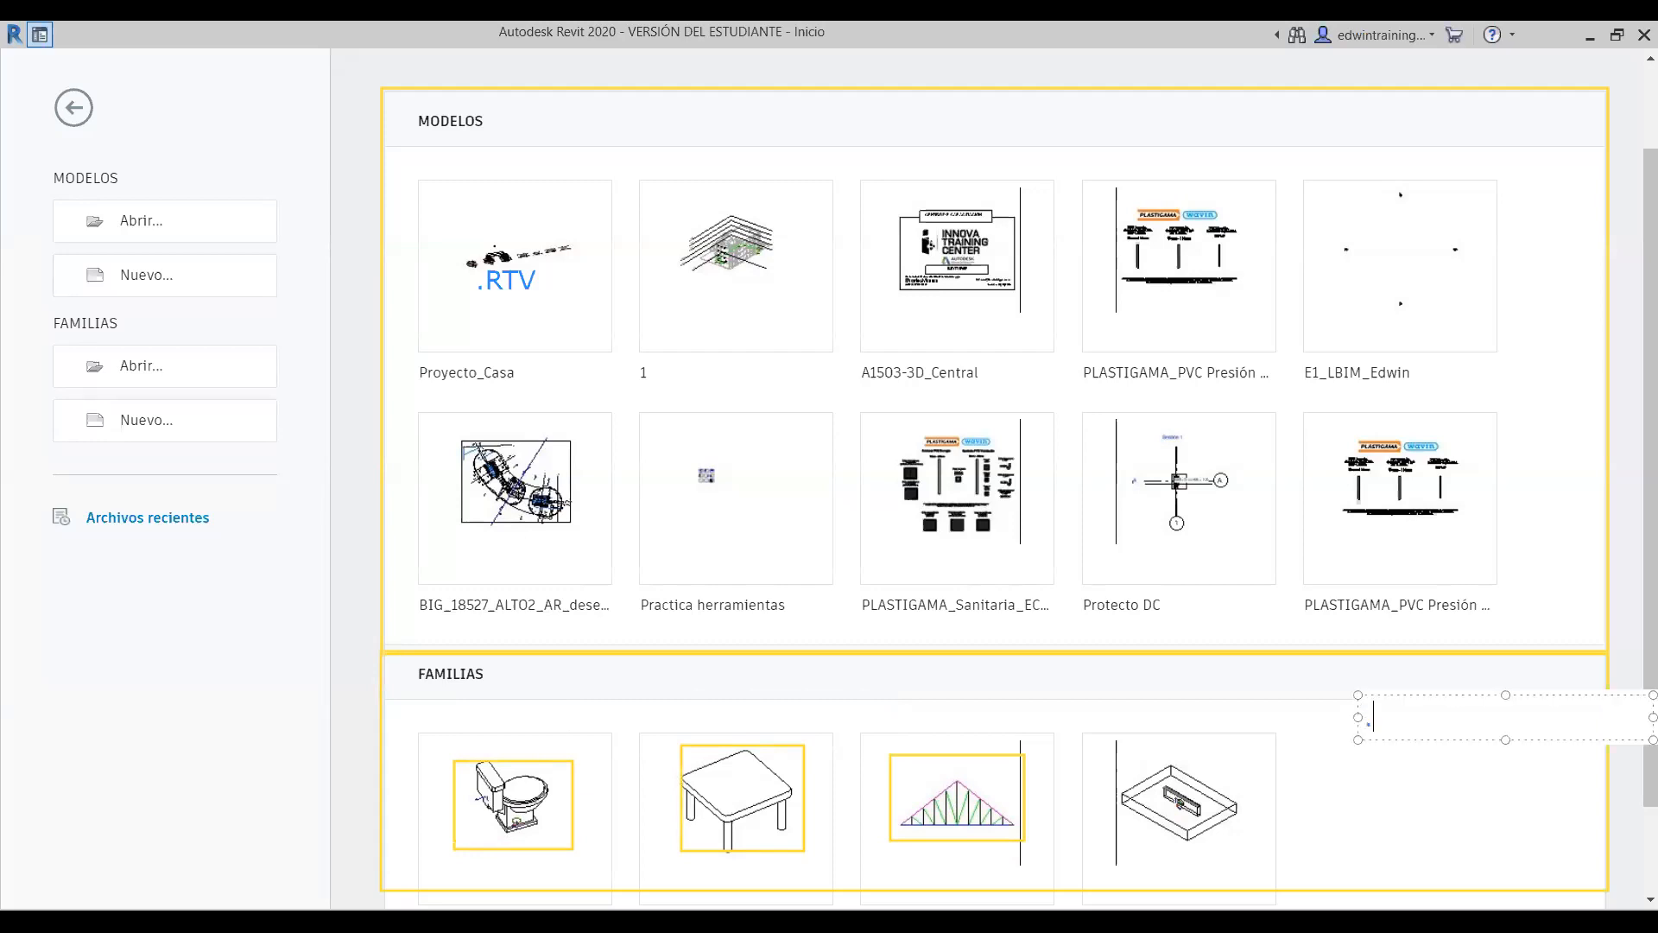
text(.RFA)
click(1466, 796)
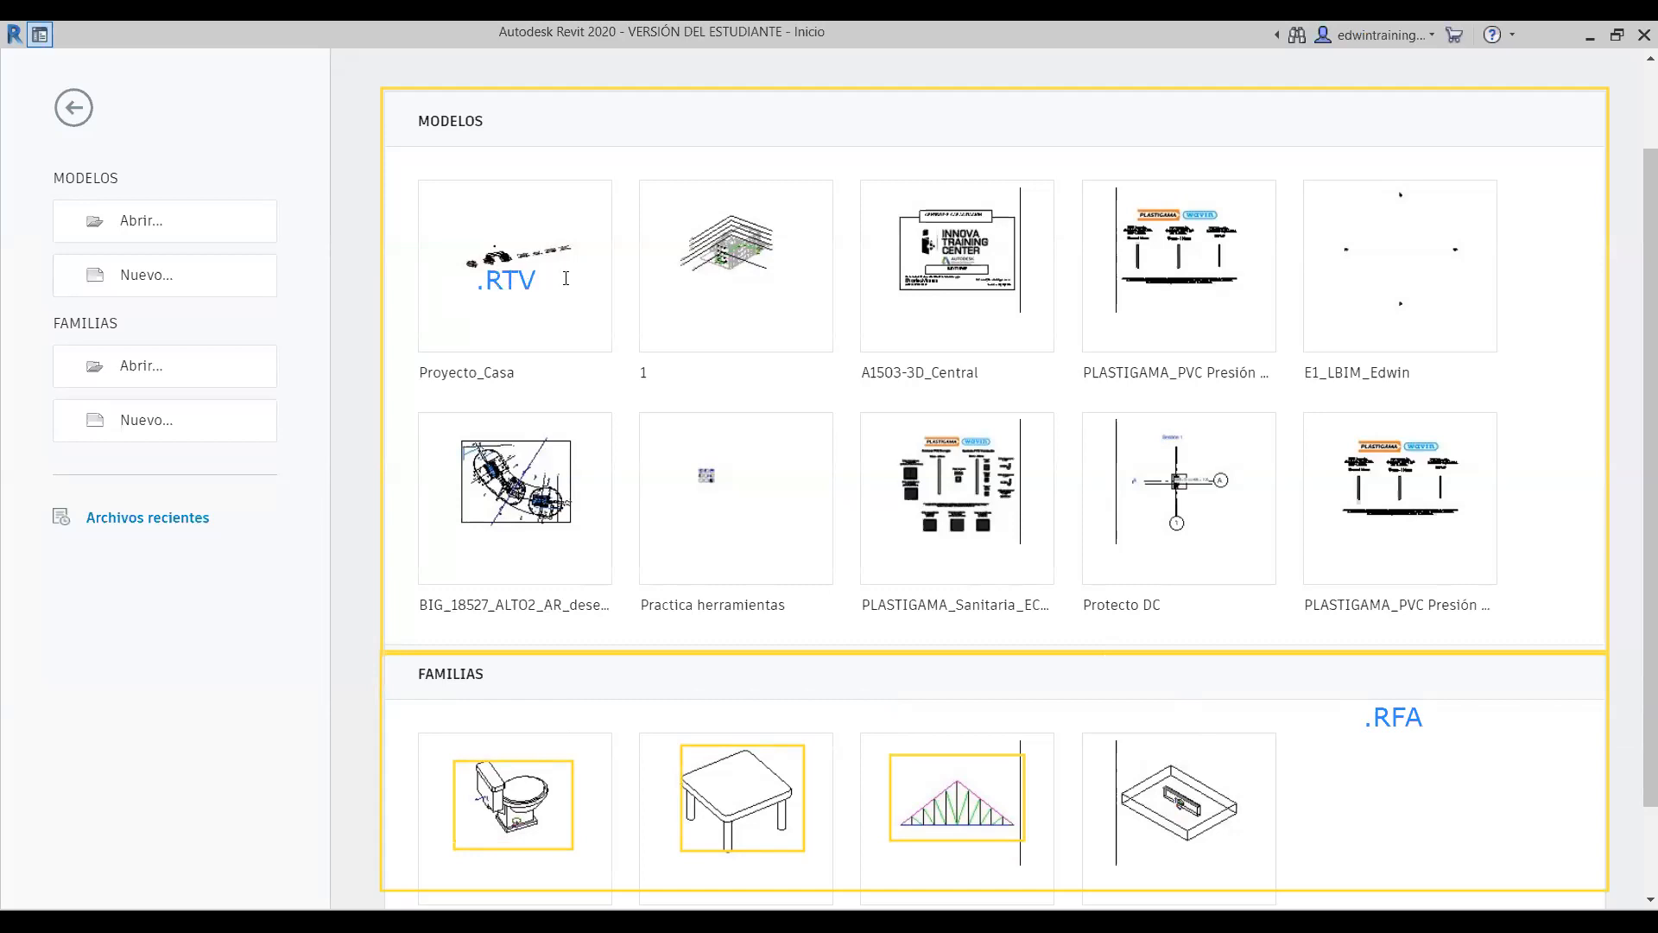
- Add a new RVT text label over the models area
click(513, 278)
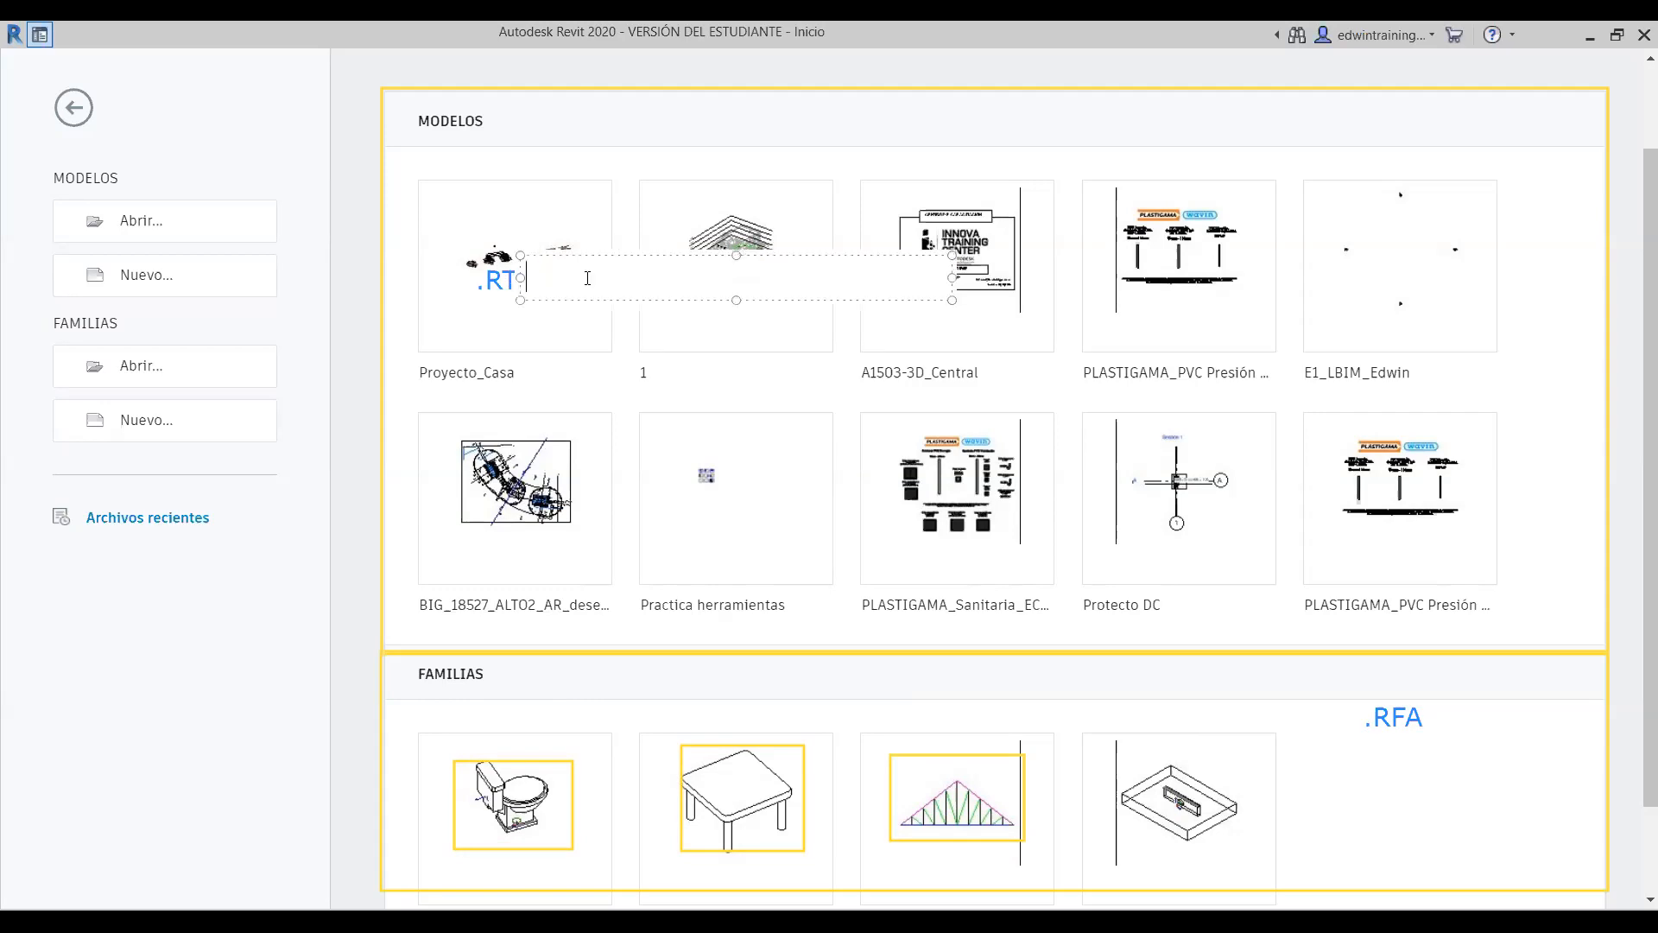
drag(625, 254, 810, 259)
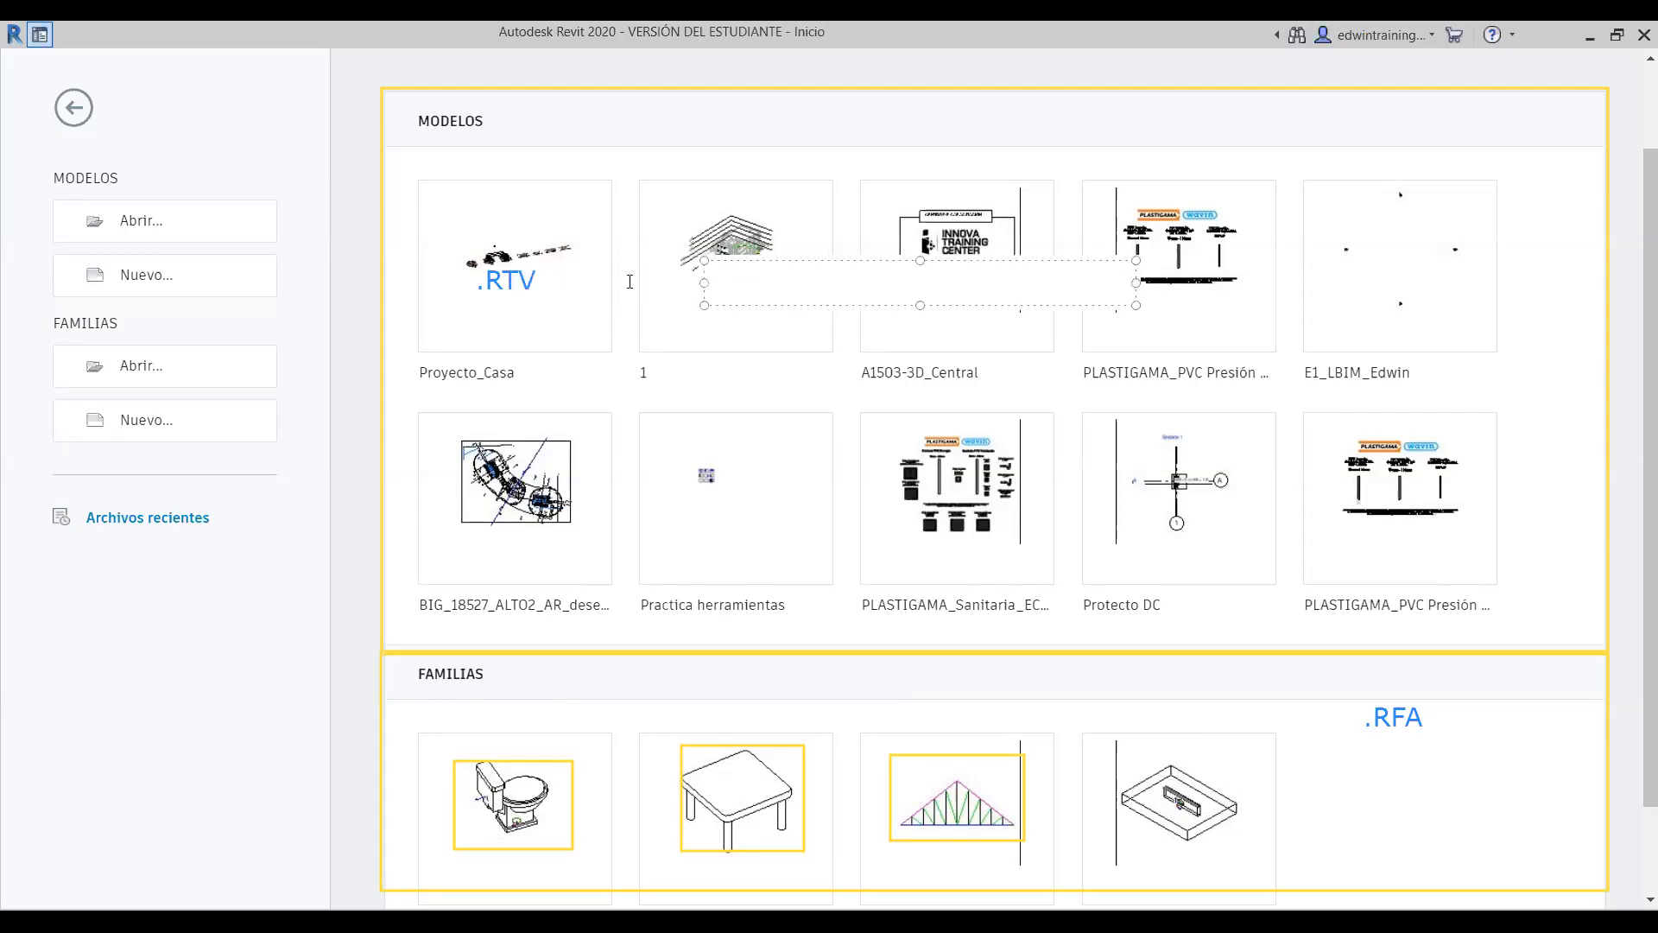
text(RVT)
click(628, 179)
- Delete the misspelled .RTV label and move RVT onto the Proyecto_Casa thumbnail
click(586, 249)
key(Delete)
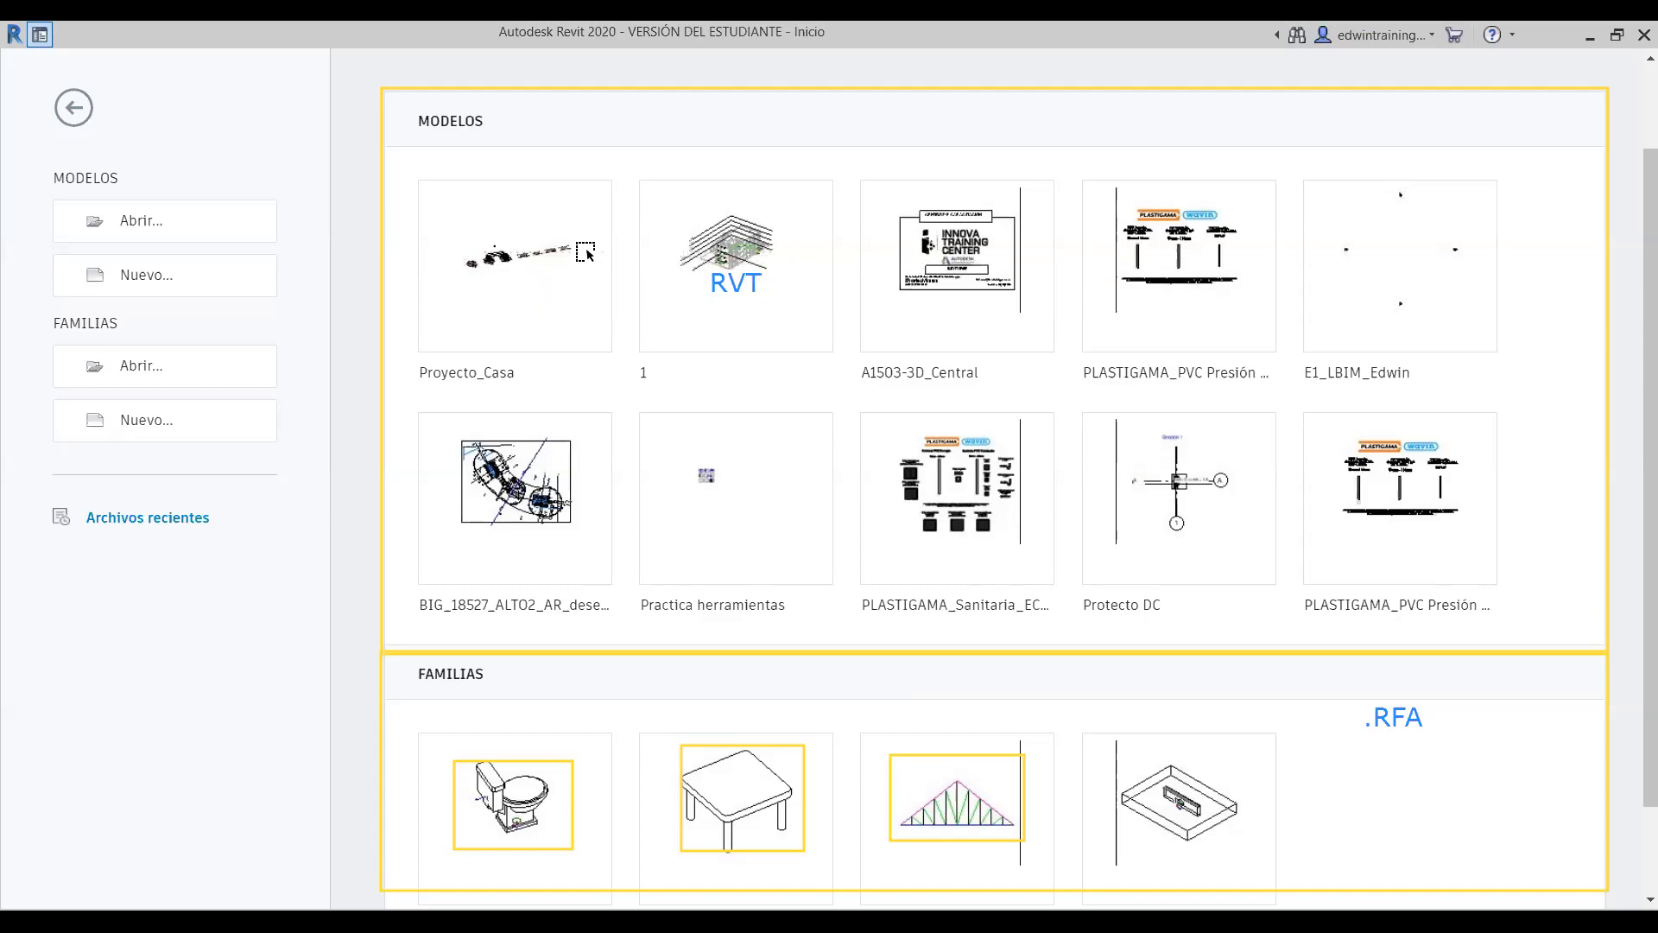
drag(759, 285, 511, 309)
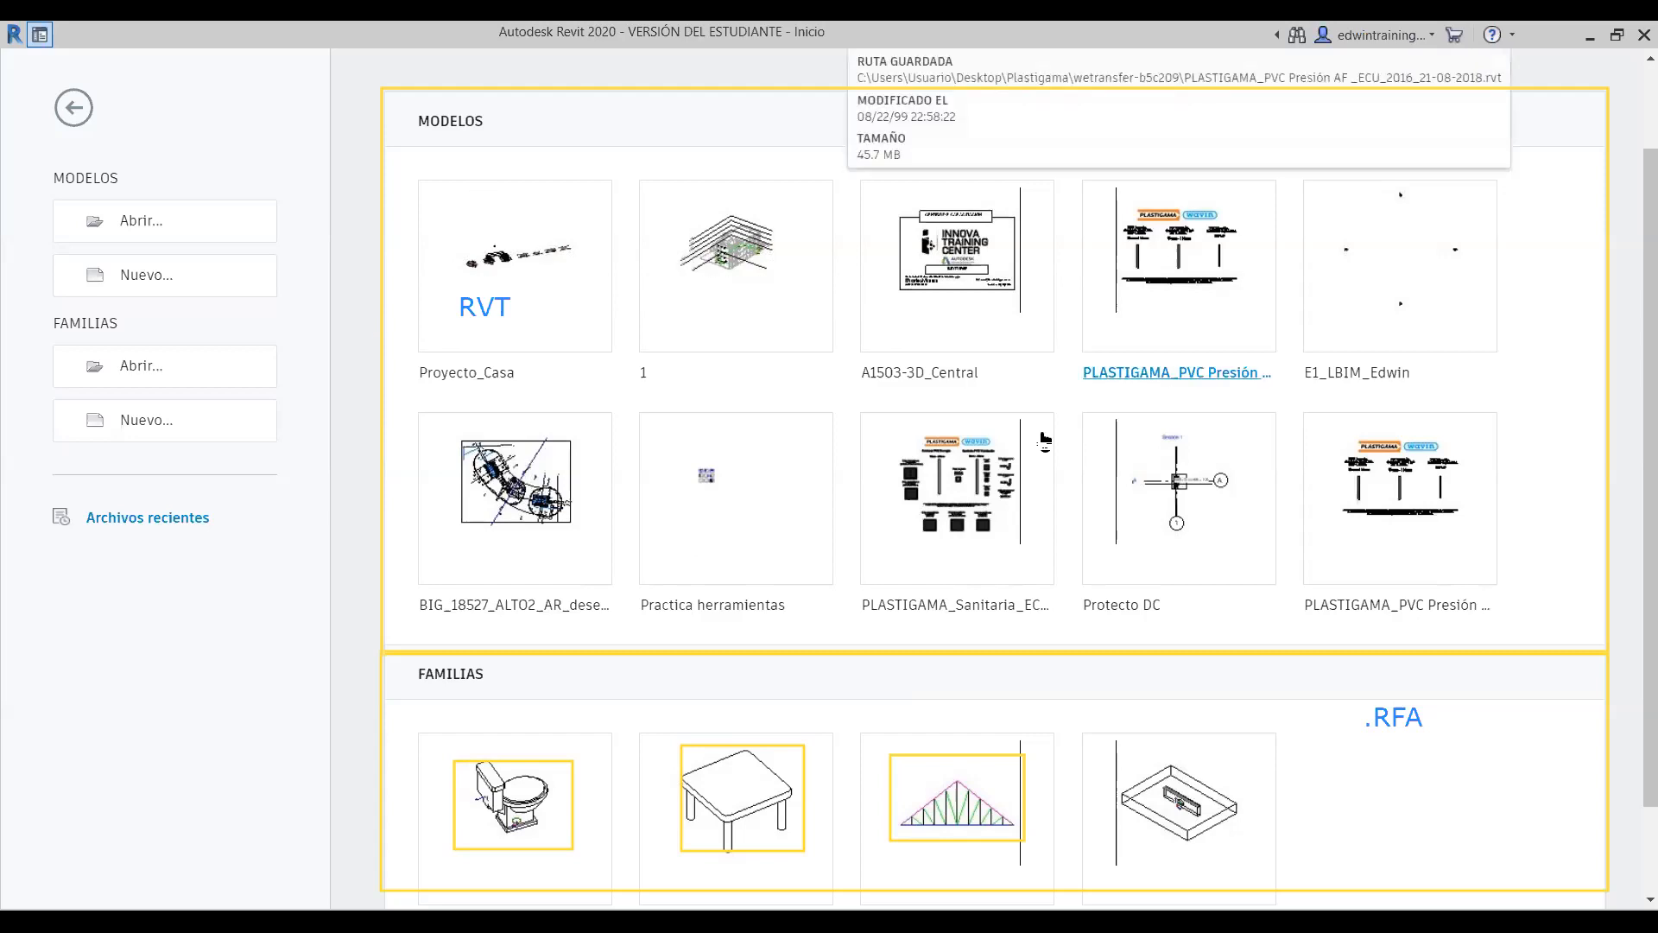
scroll(1293, 467, down, 3)
scroll(1290, 483, up, 5)
scroll(1290, 484, down, 2)
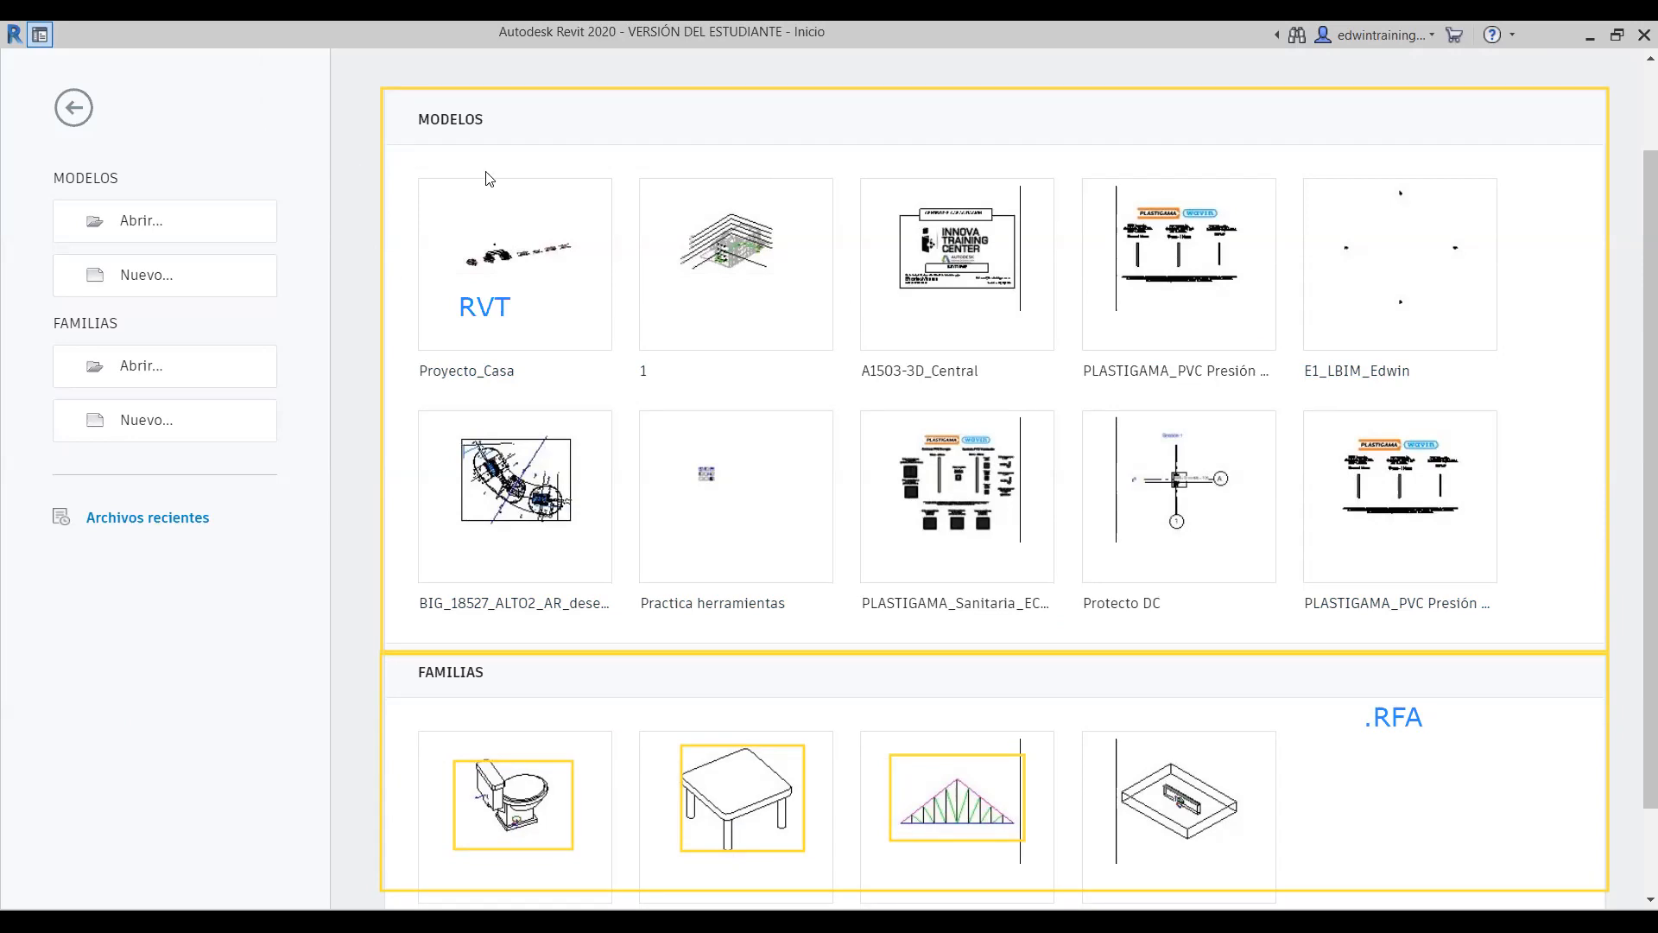
- Add an .RTE text note, then outline the MODELOS Abrir/Nuevo options
click(740, 411)
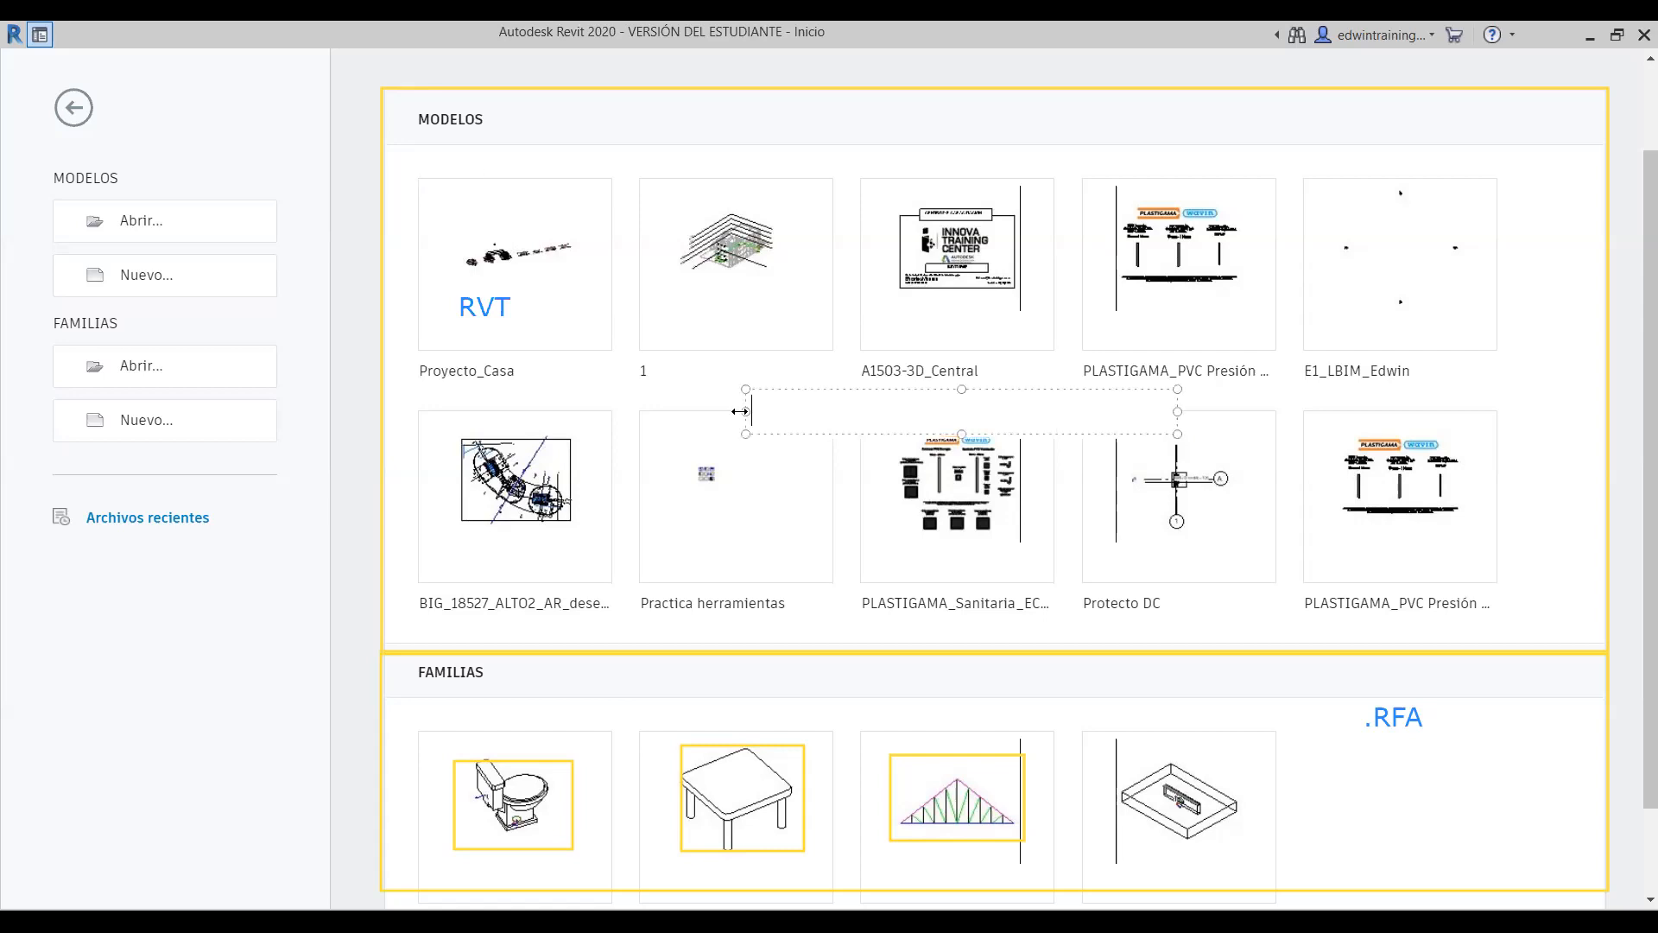
text(.rte)
key(BackSpace)
key(BackSpace)
key(BackSpace)
text(RTE)
click(785, 375)
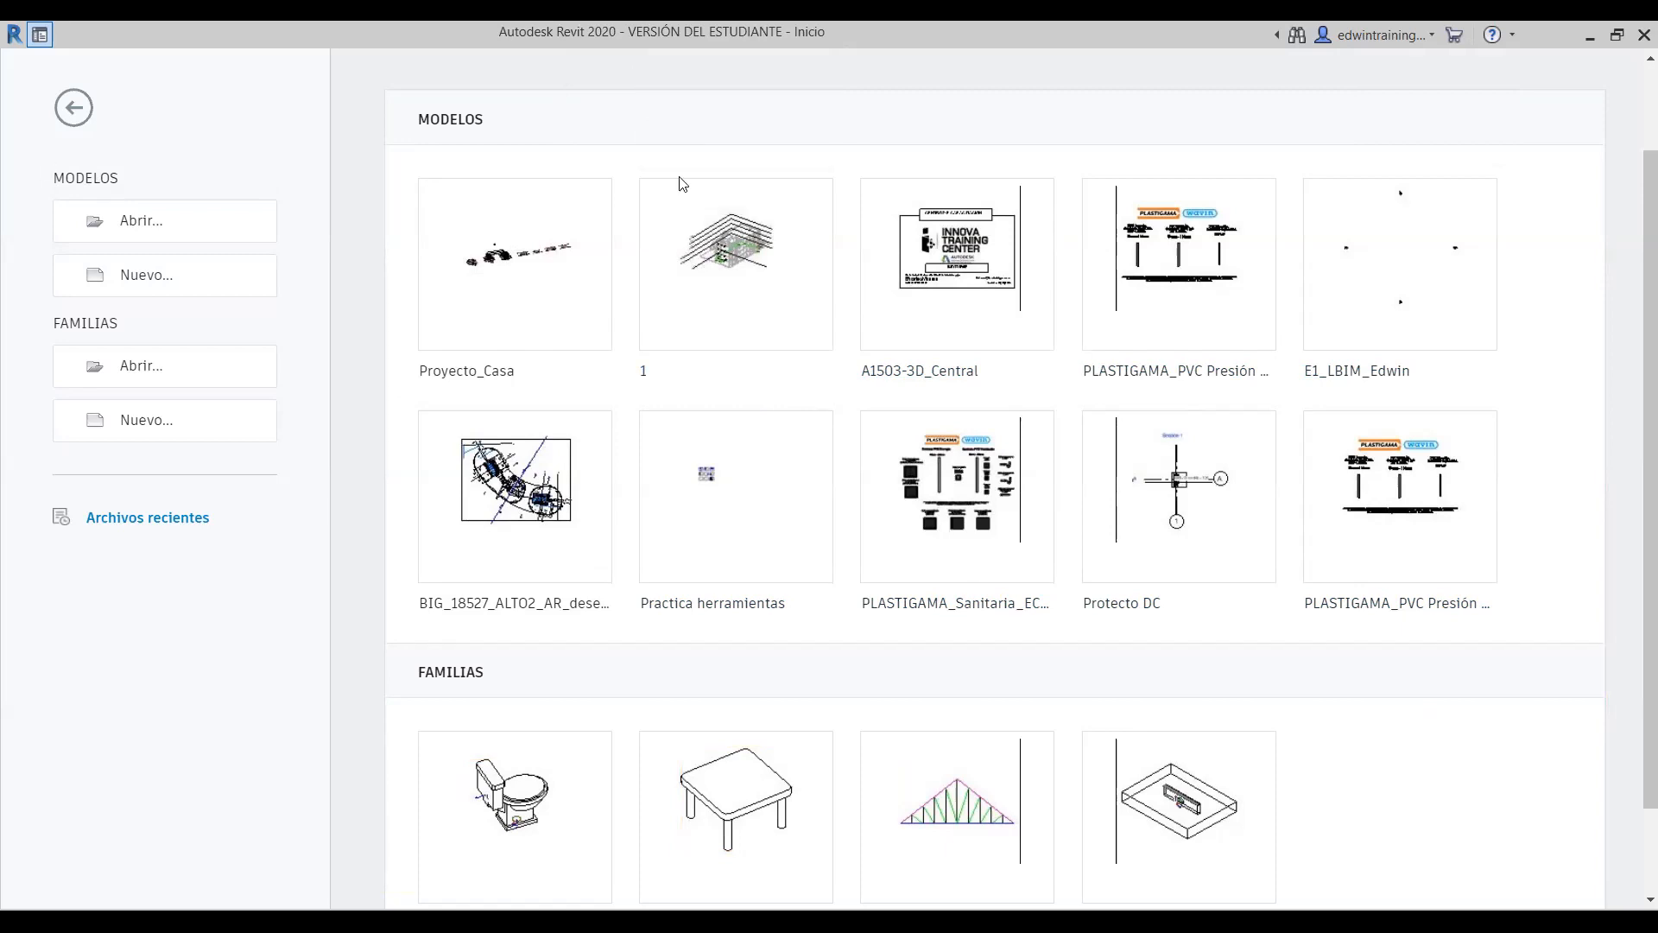
drag(36, 170, 301, 306)
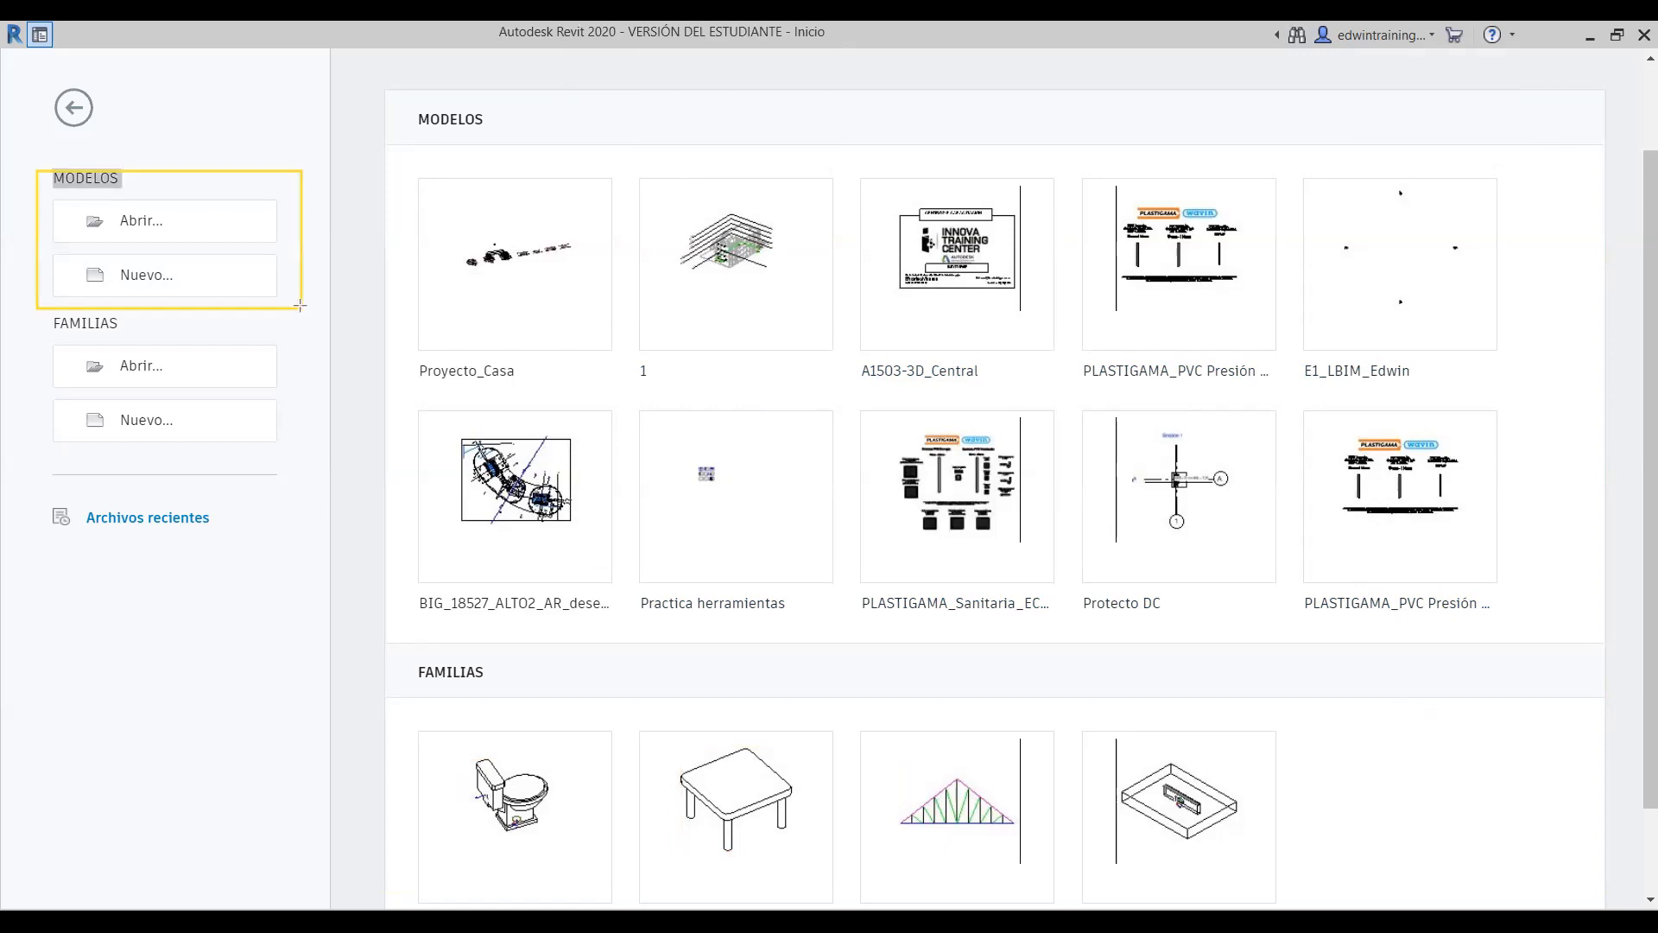
- Start a new project and pick Plantilla estructural from the Archivo de plantilla list
click(157, 278)
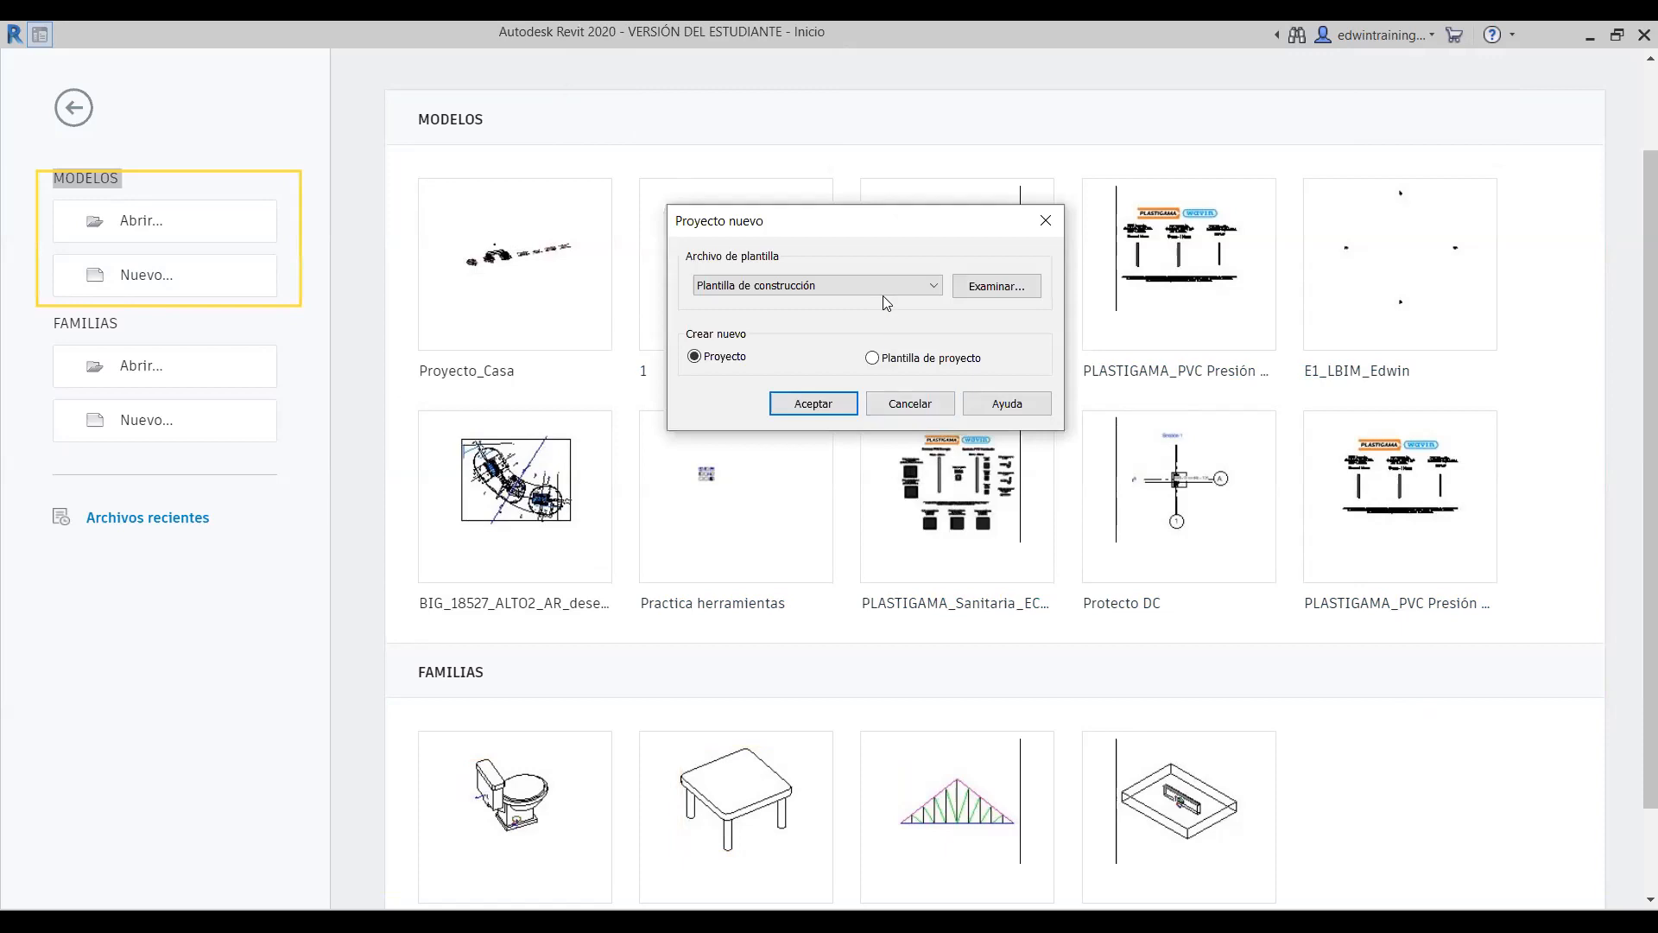
click(883, 290)
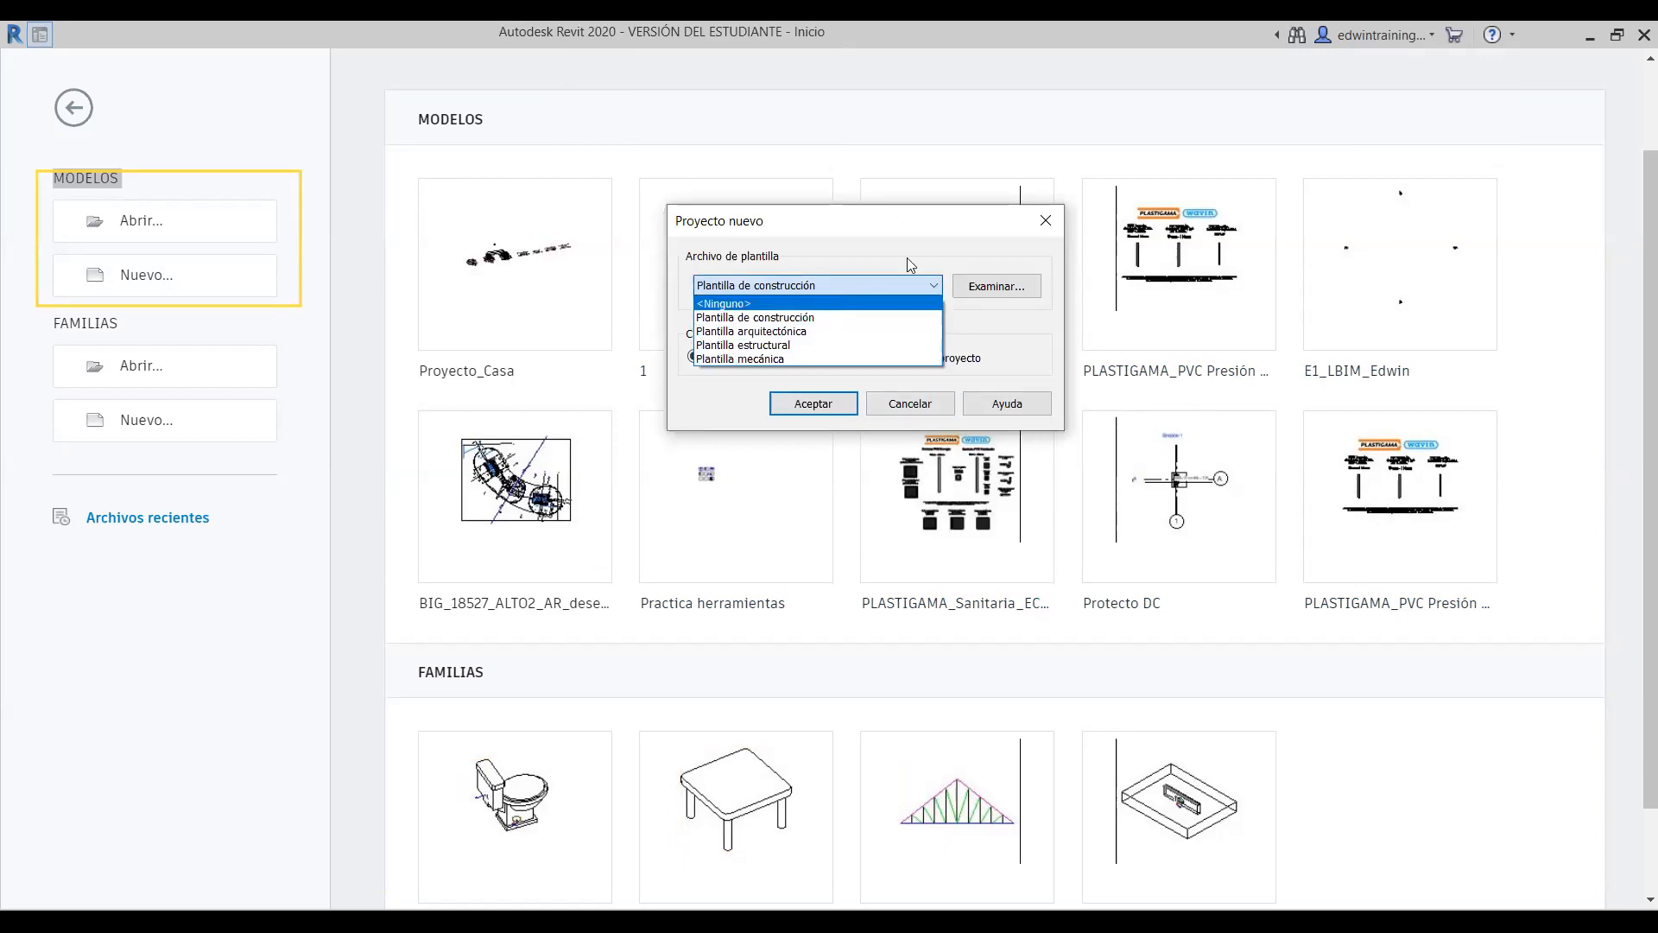
click(911, 287)
click(910, 285)
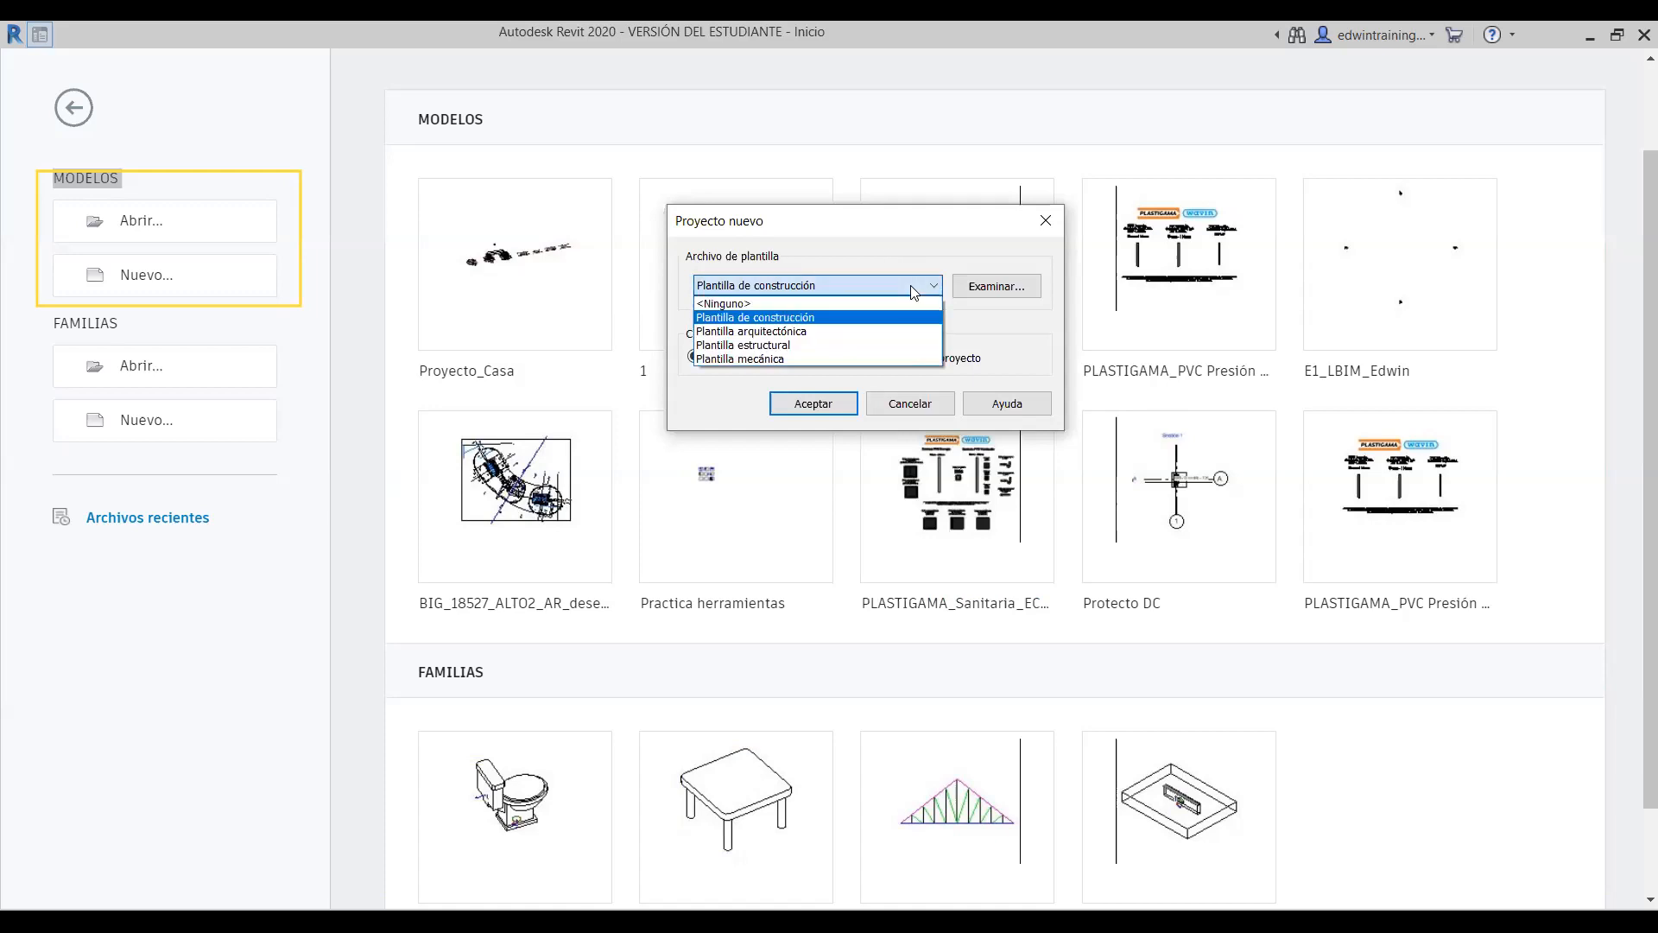
click(672, 177)
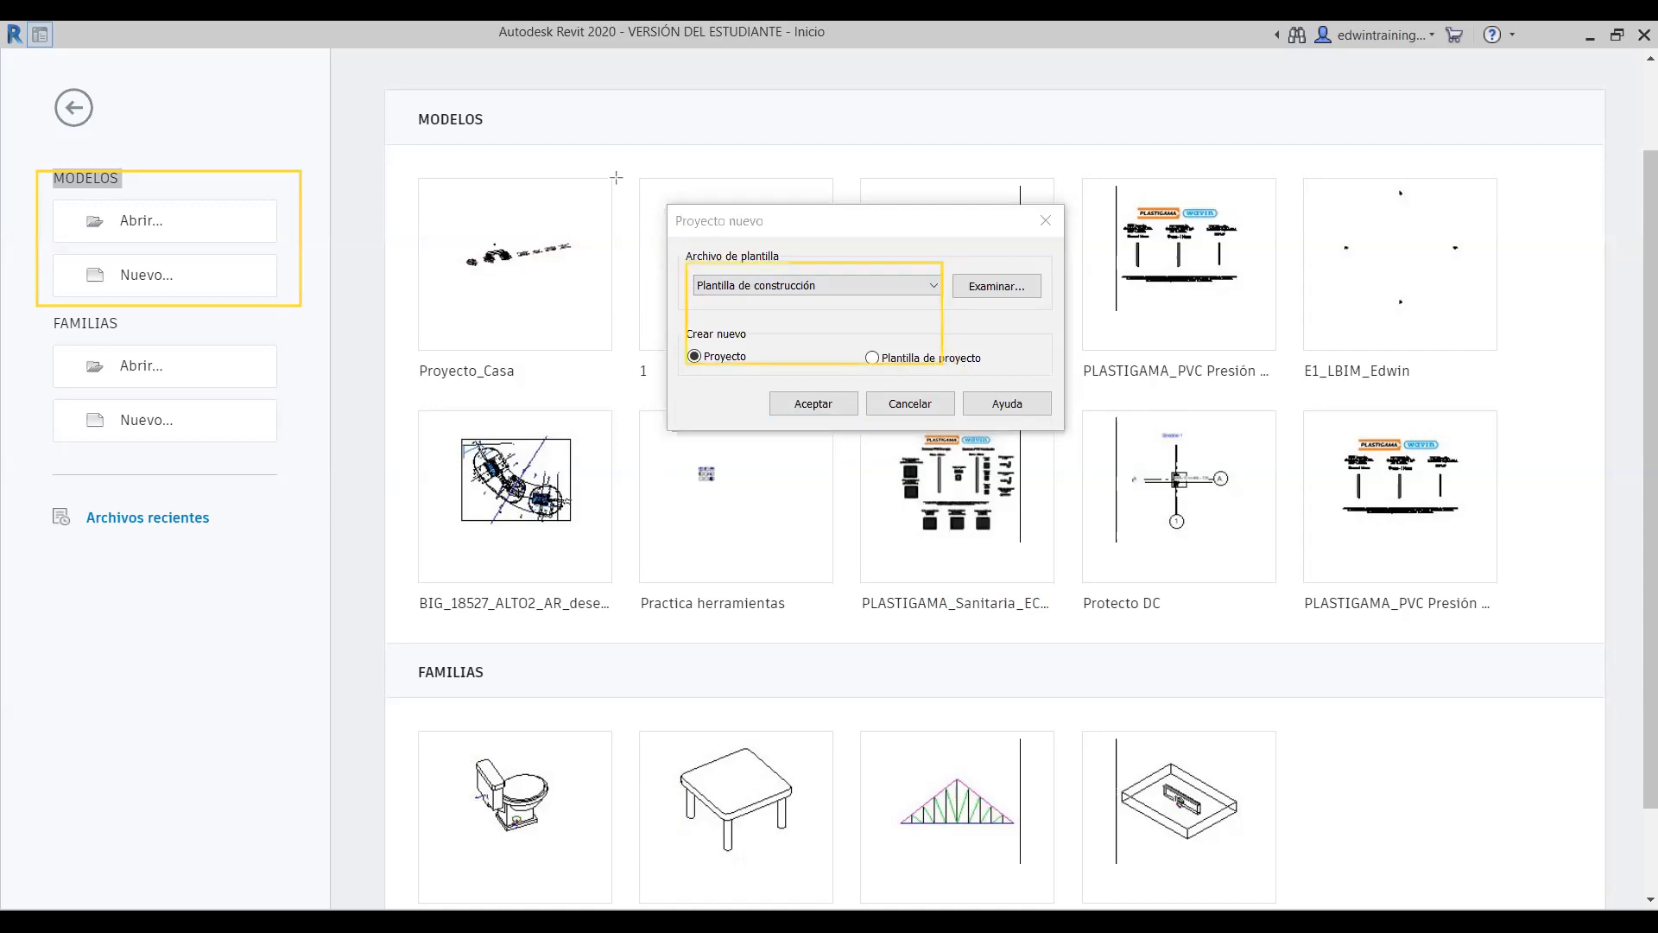
click(904, 287)
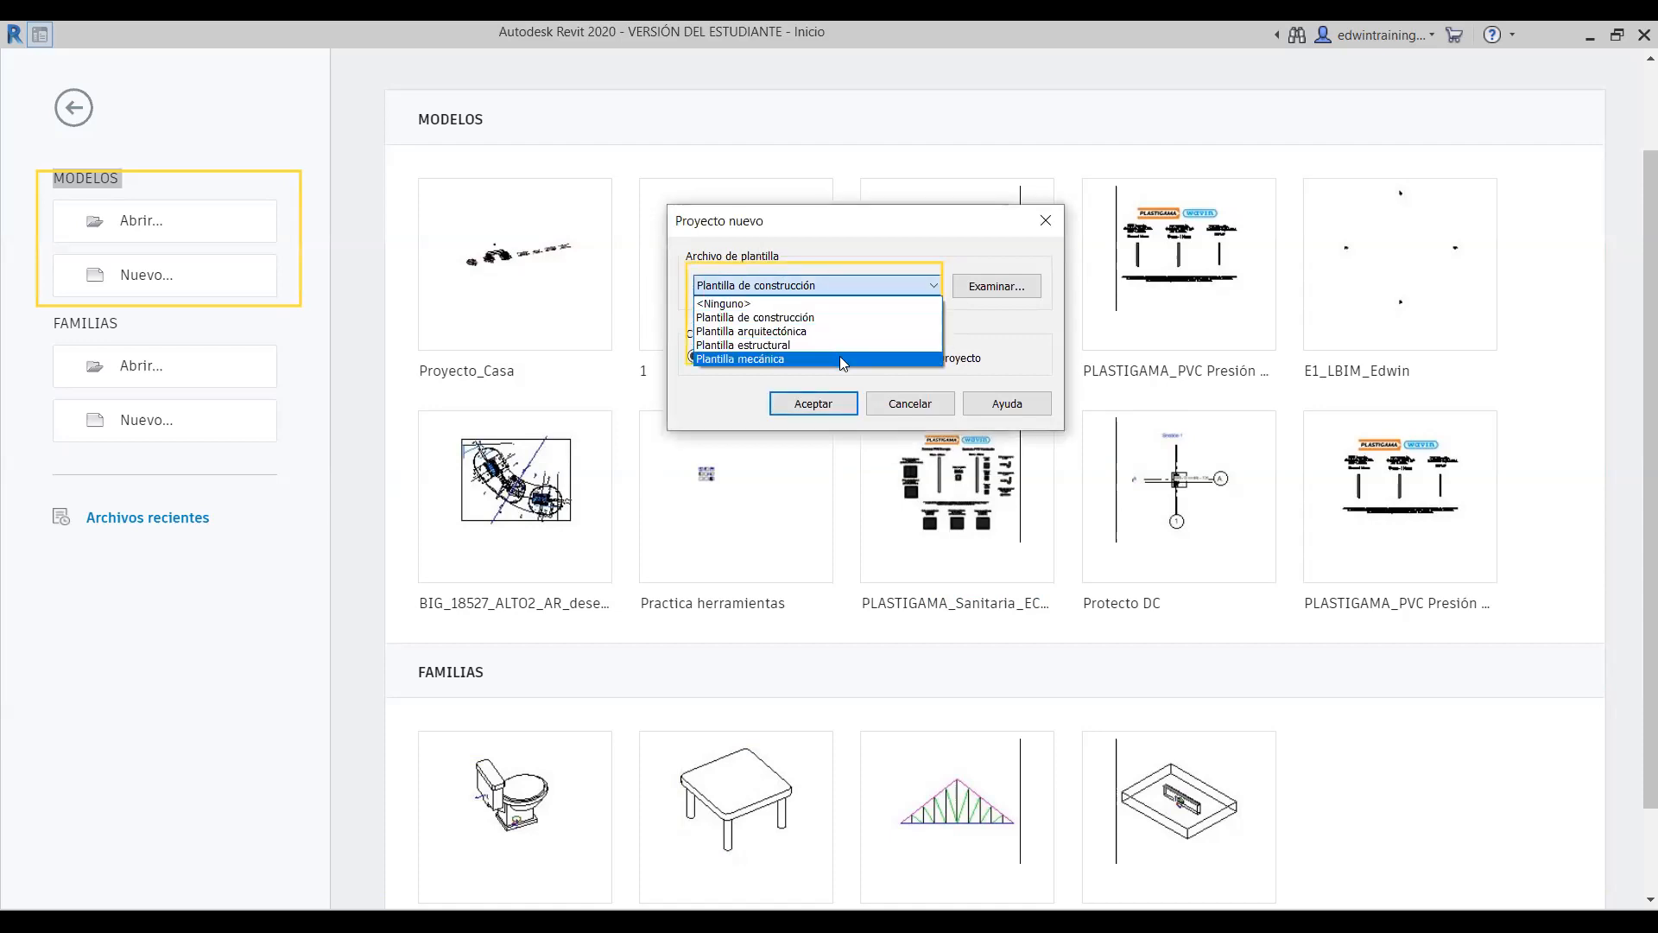
click(899, 289)
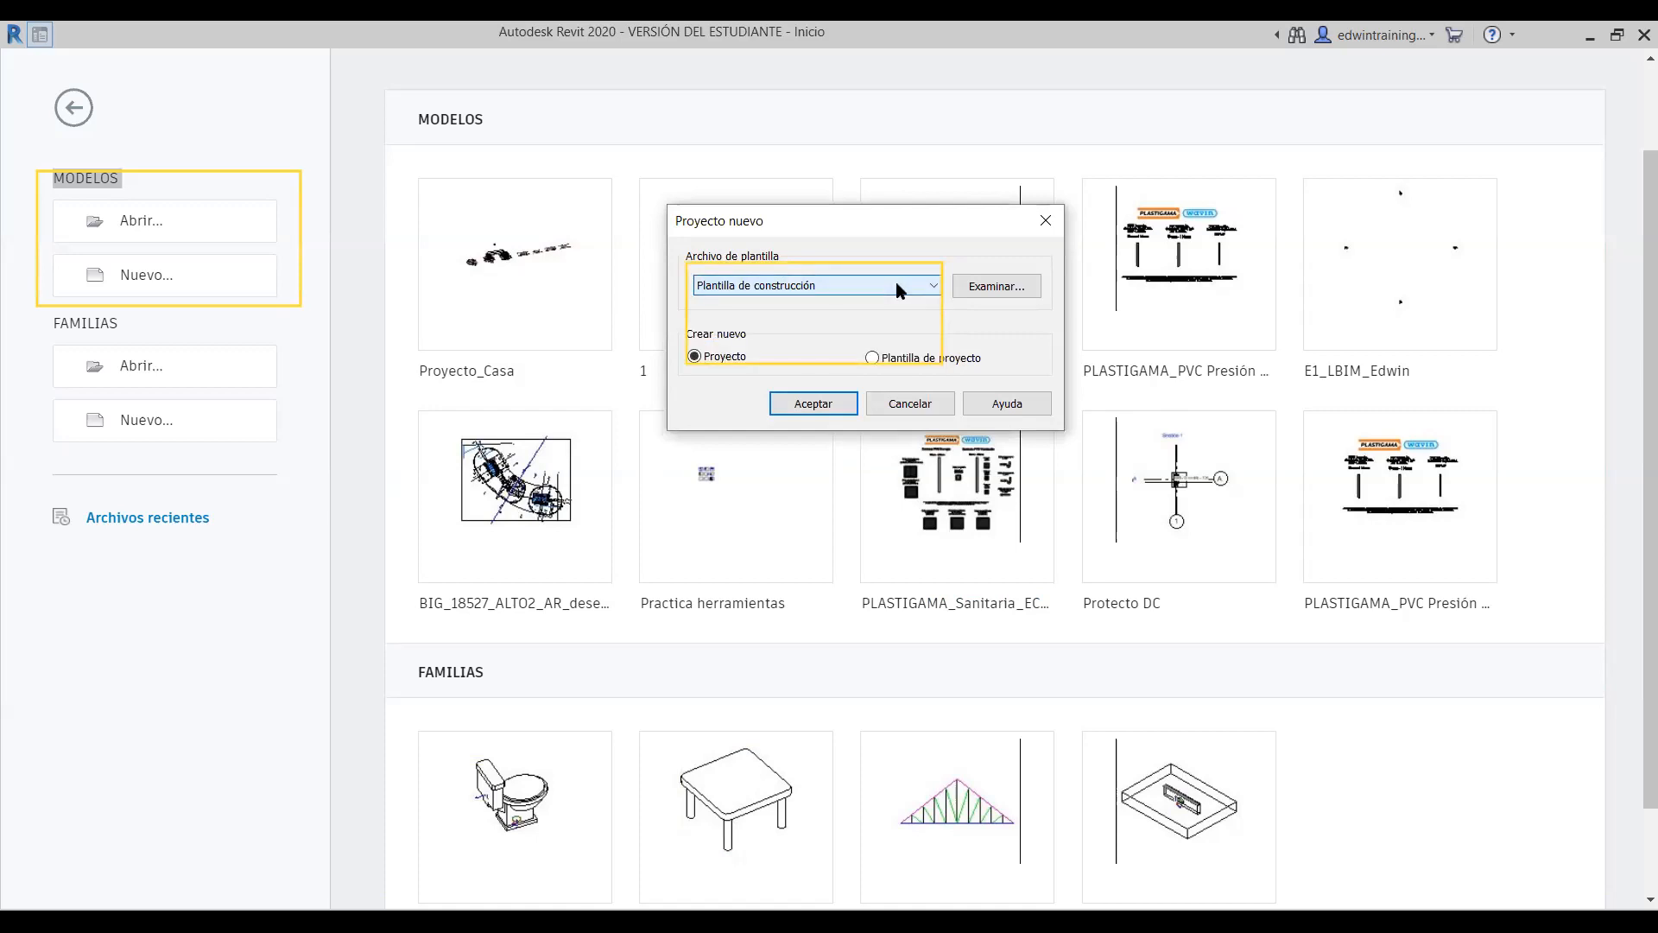
click(896, 285)
click(896, 285)
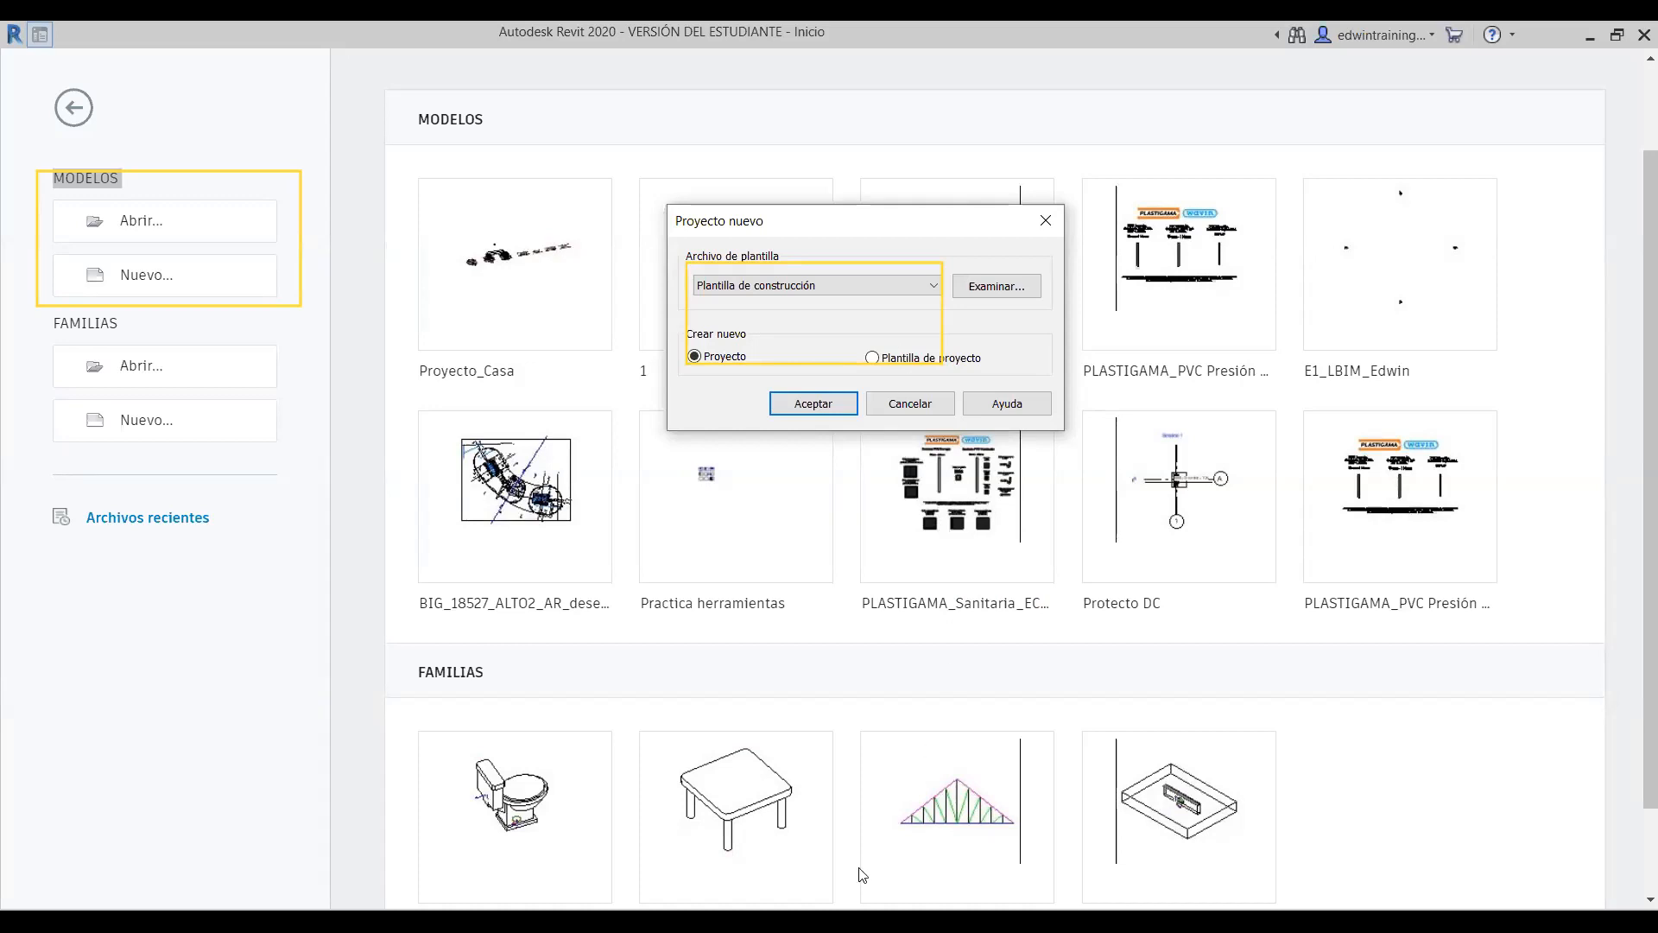
click(868, 286)
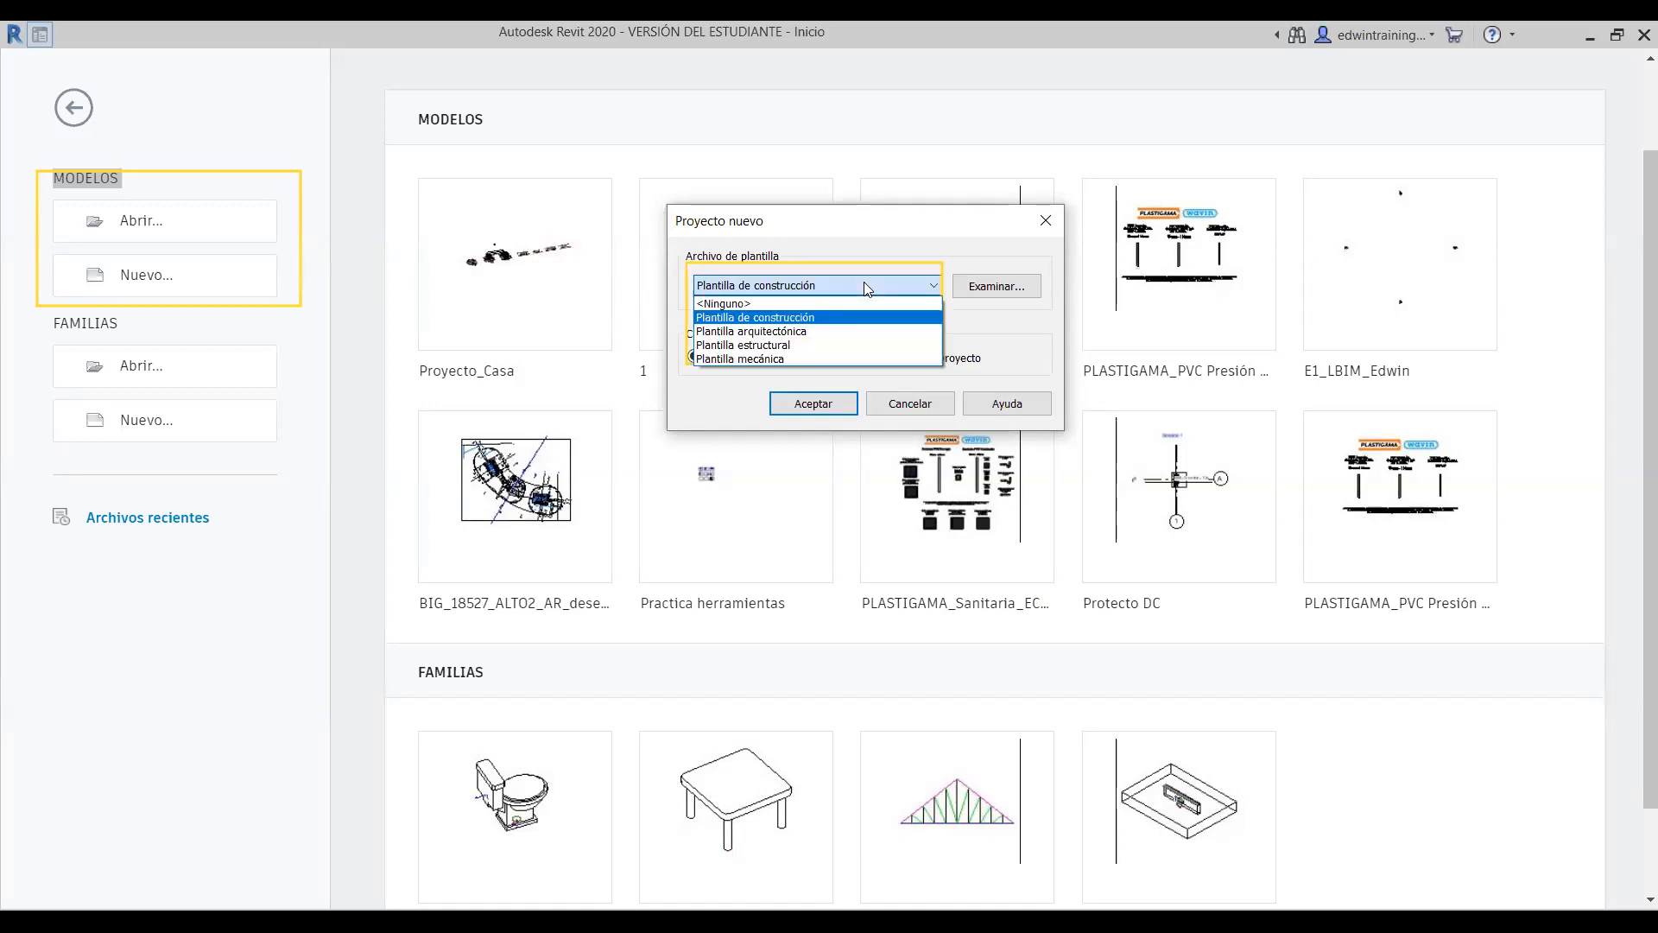
click(732, 344)
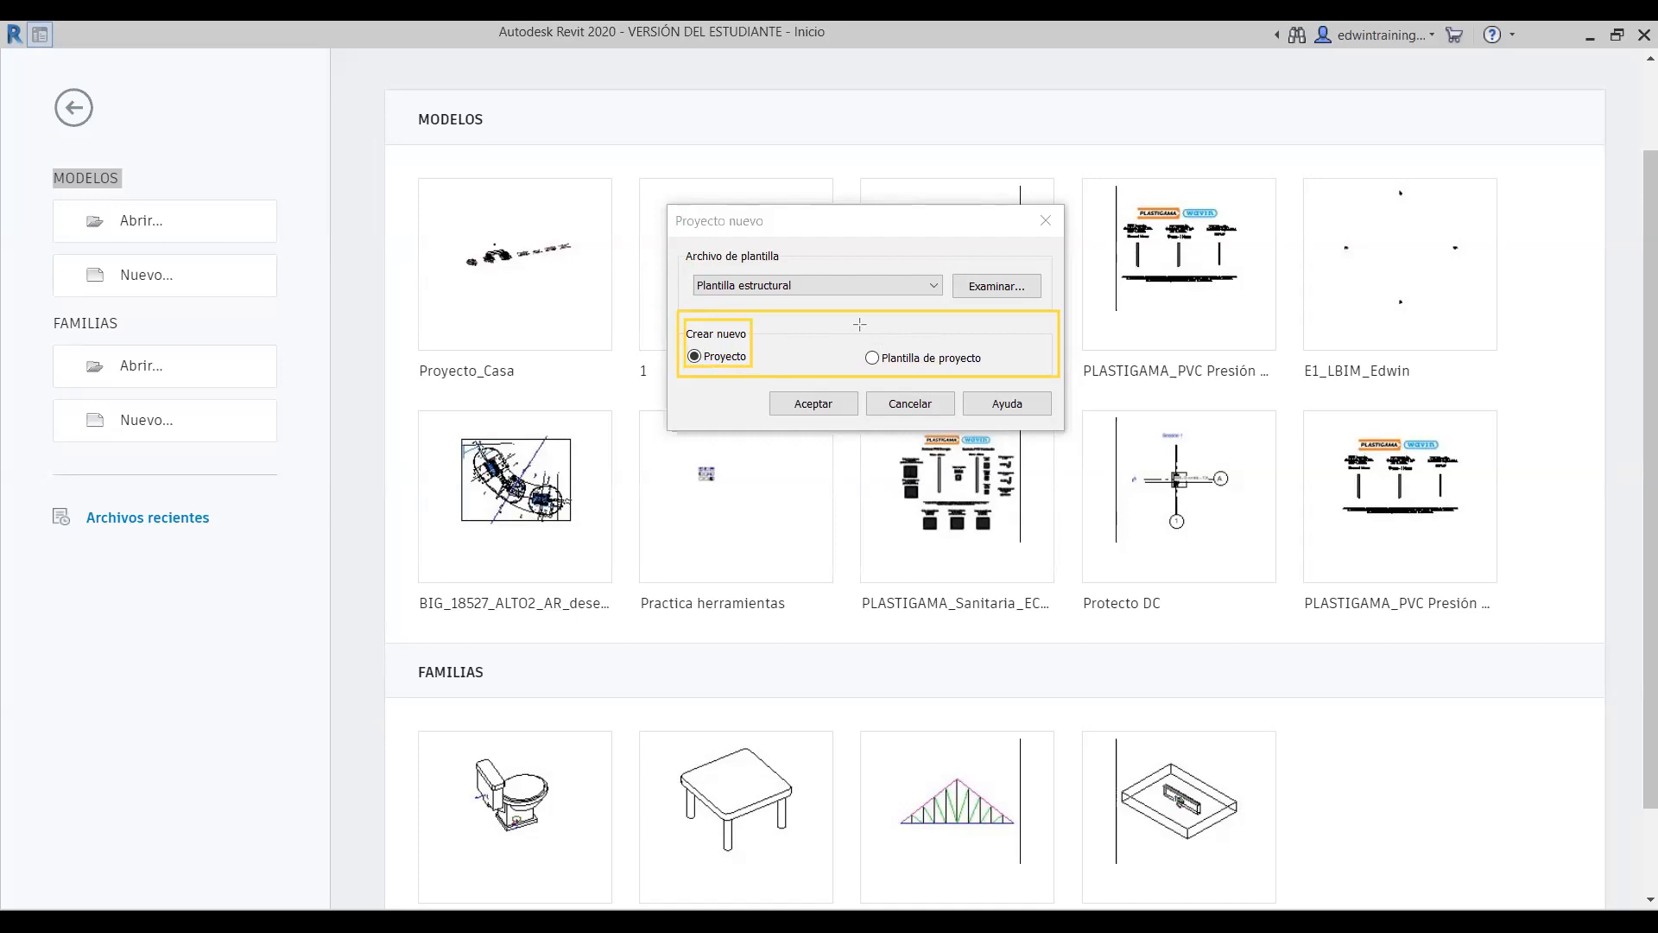
- Outline the Plantilla de proyecto option and accept to create Proyecto1 as a Proyecto
mouse_move(855, 322)
mouse_down()
mouse_move(999, 370)
mouse_move(978, 368)
mouse_up()
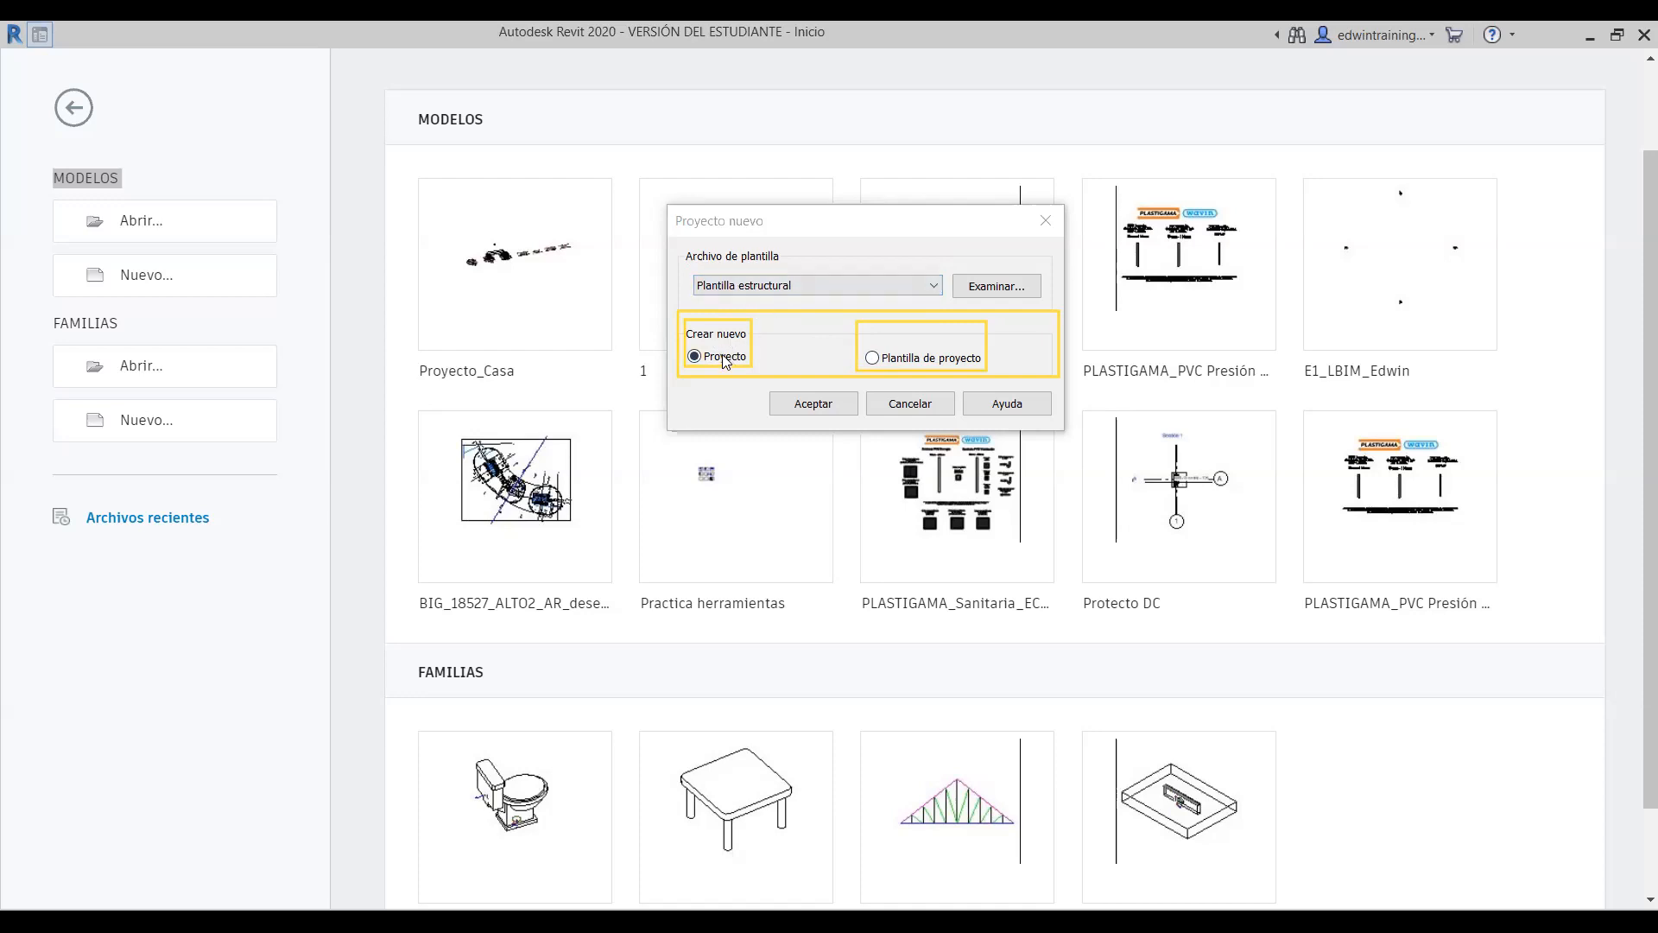
click(805, 410)
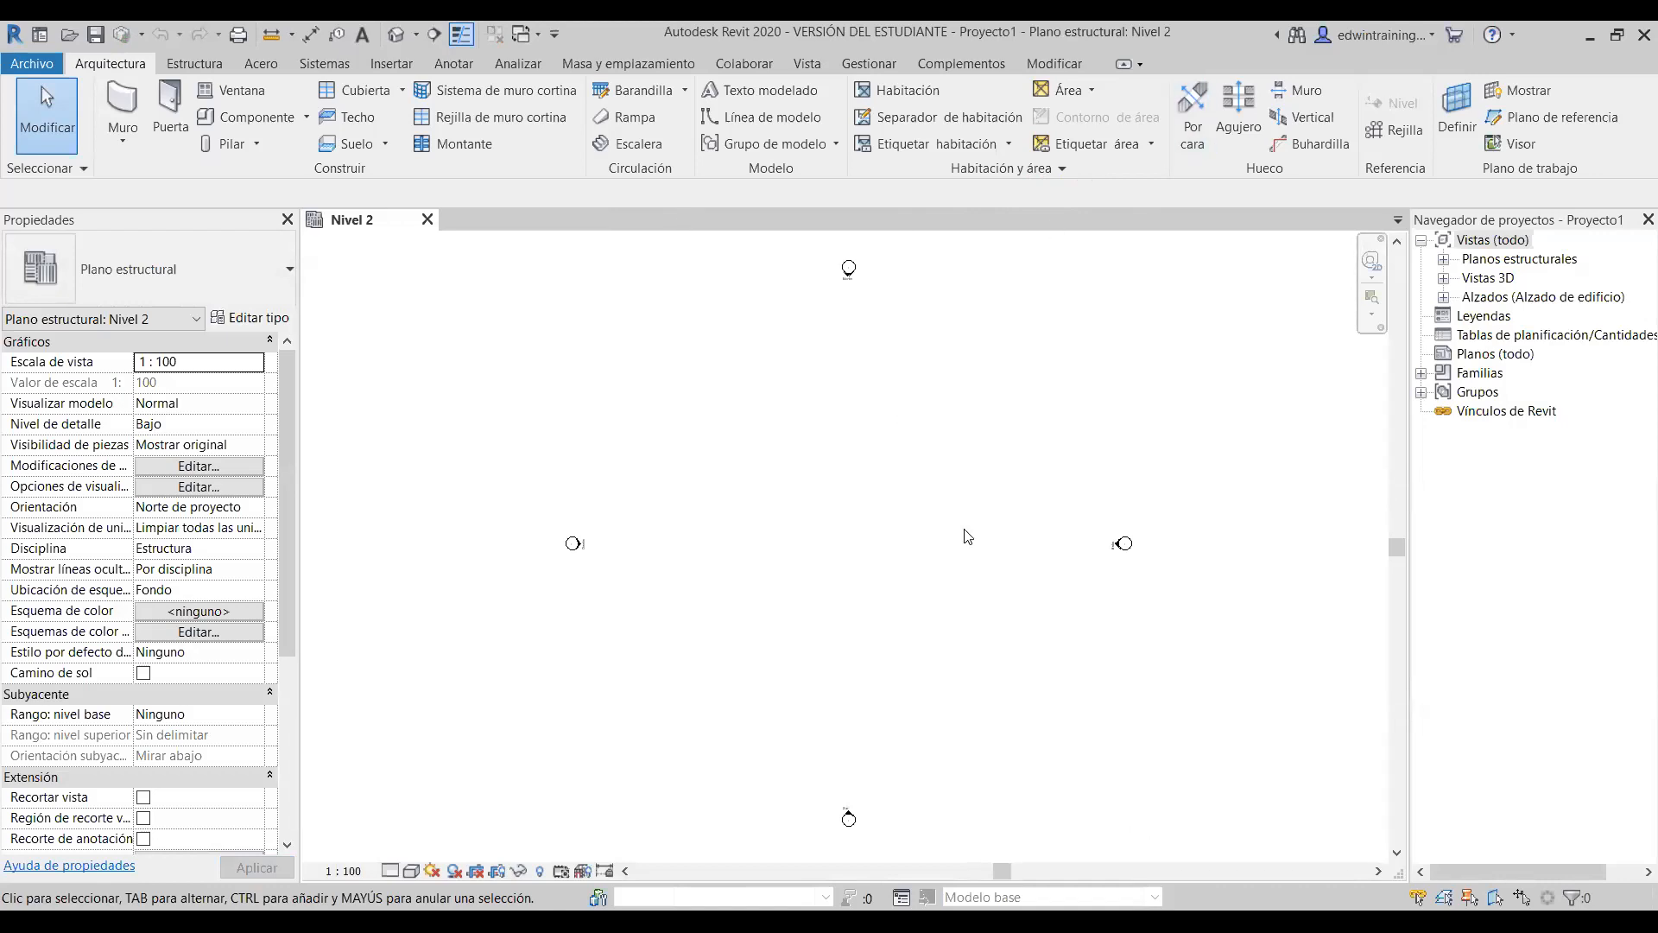
- Pan the plan and hide the Properties palette and Project Browser to widen the drawing
middle_drag(909, 543, 838, 529)
middle_drag(860, 436, 850, 431)
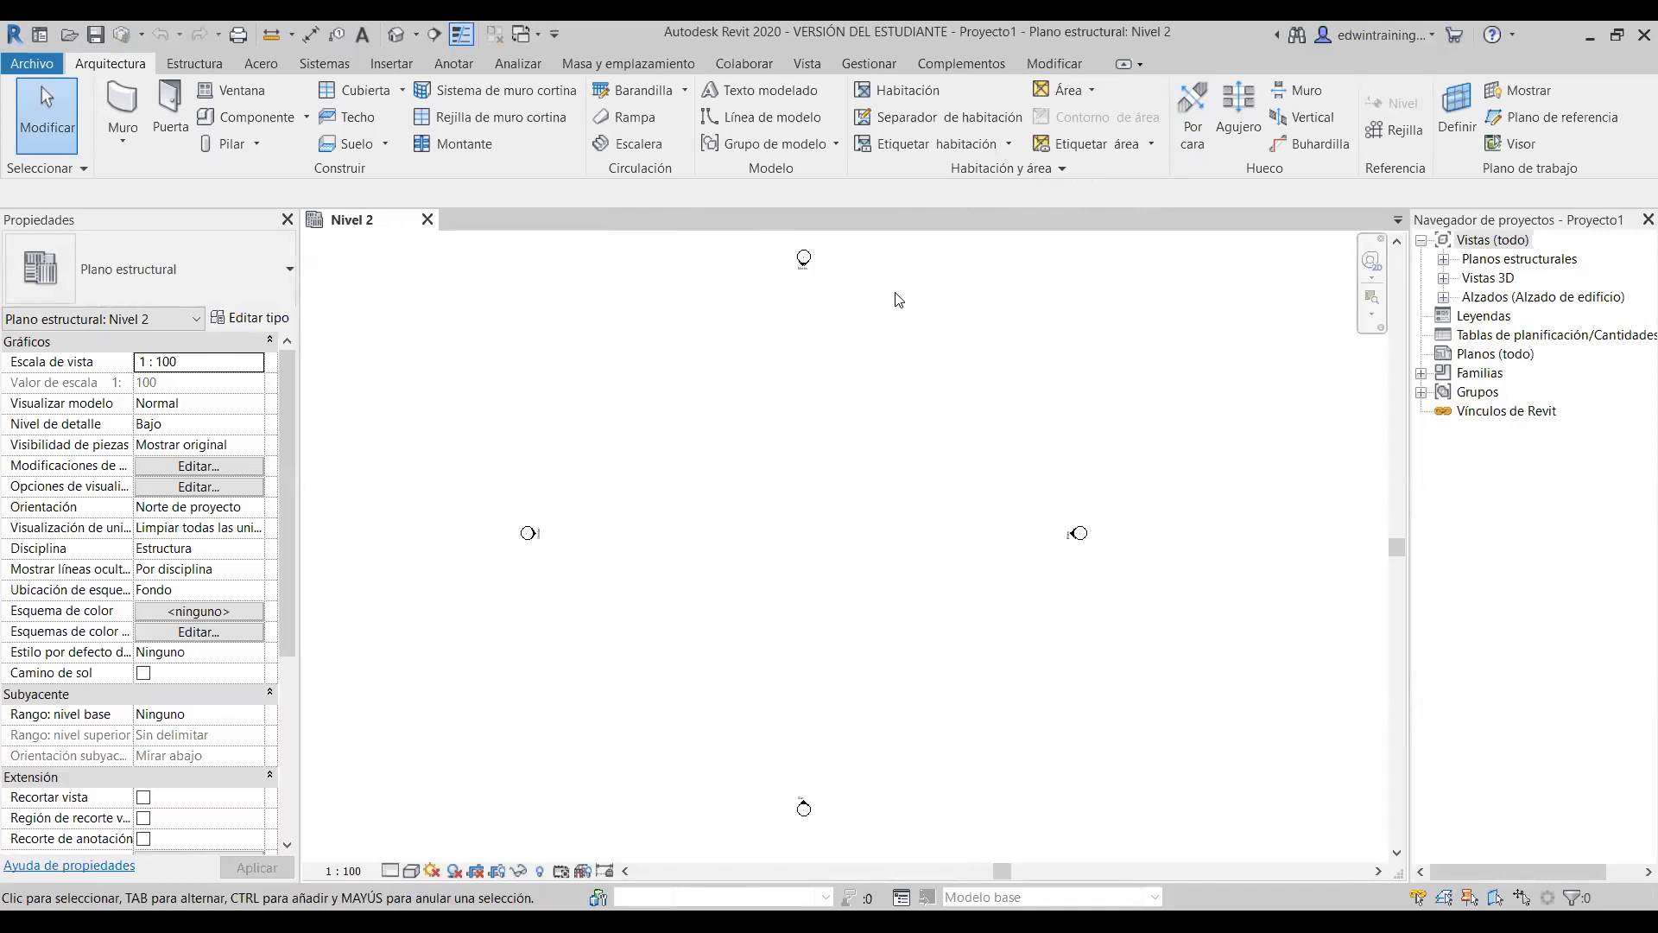
click(287, 220)
click(1649, 220)
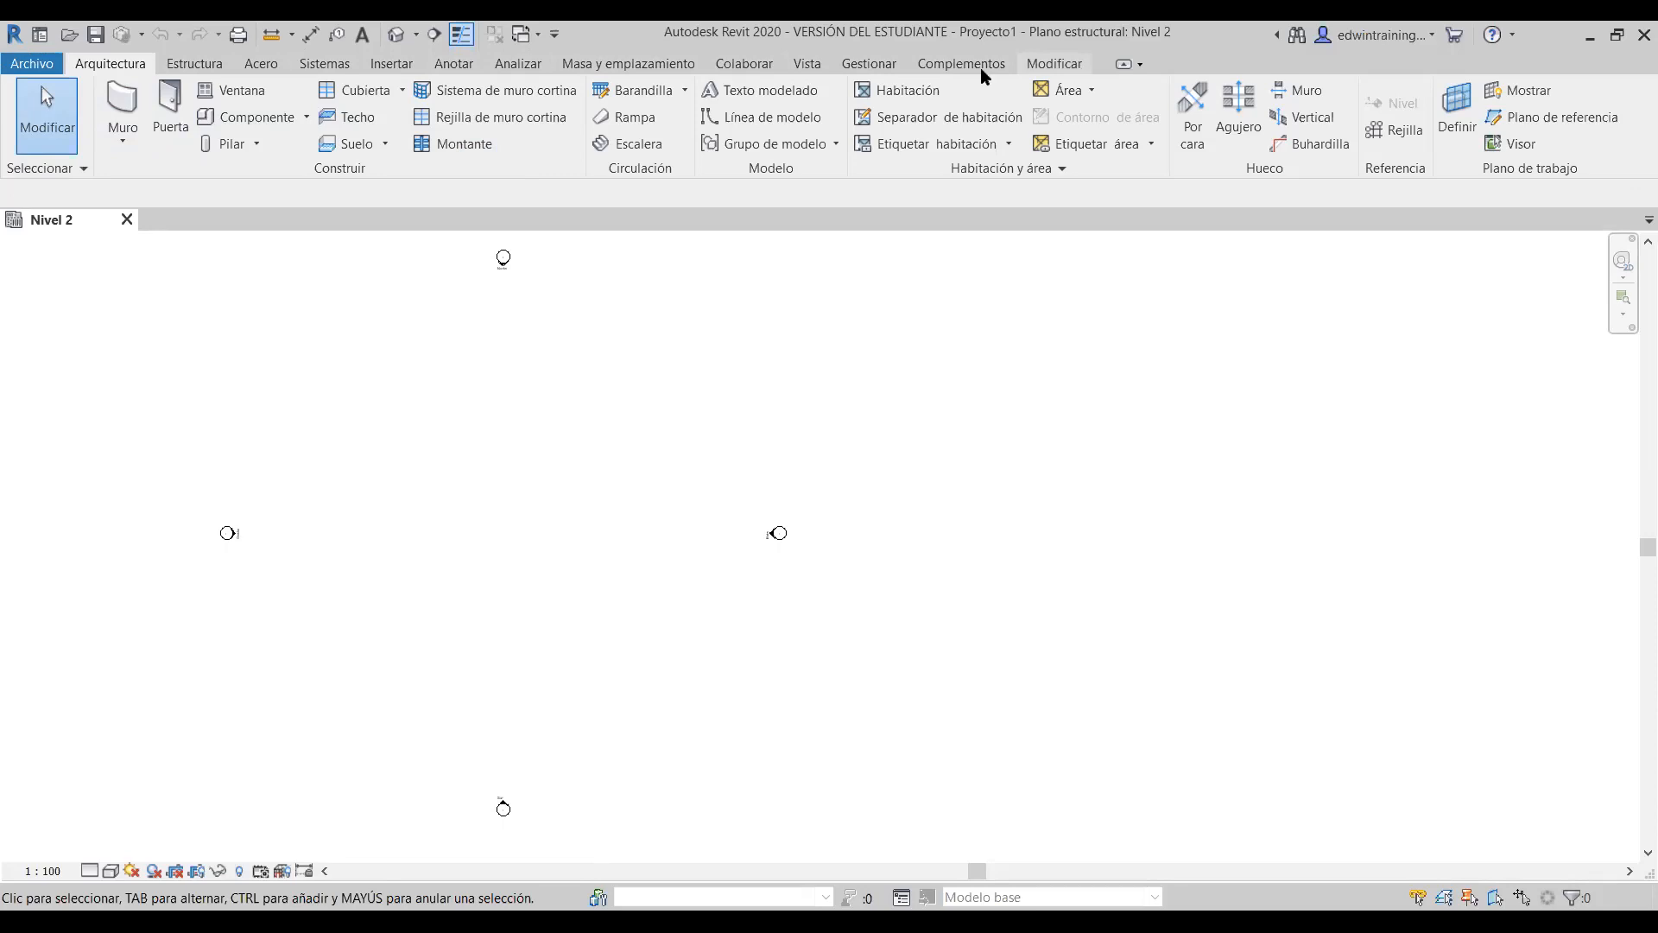
- Browse the Estructura and Sistemas tools, then pan to centre the elevation markers
click(207, 64)
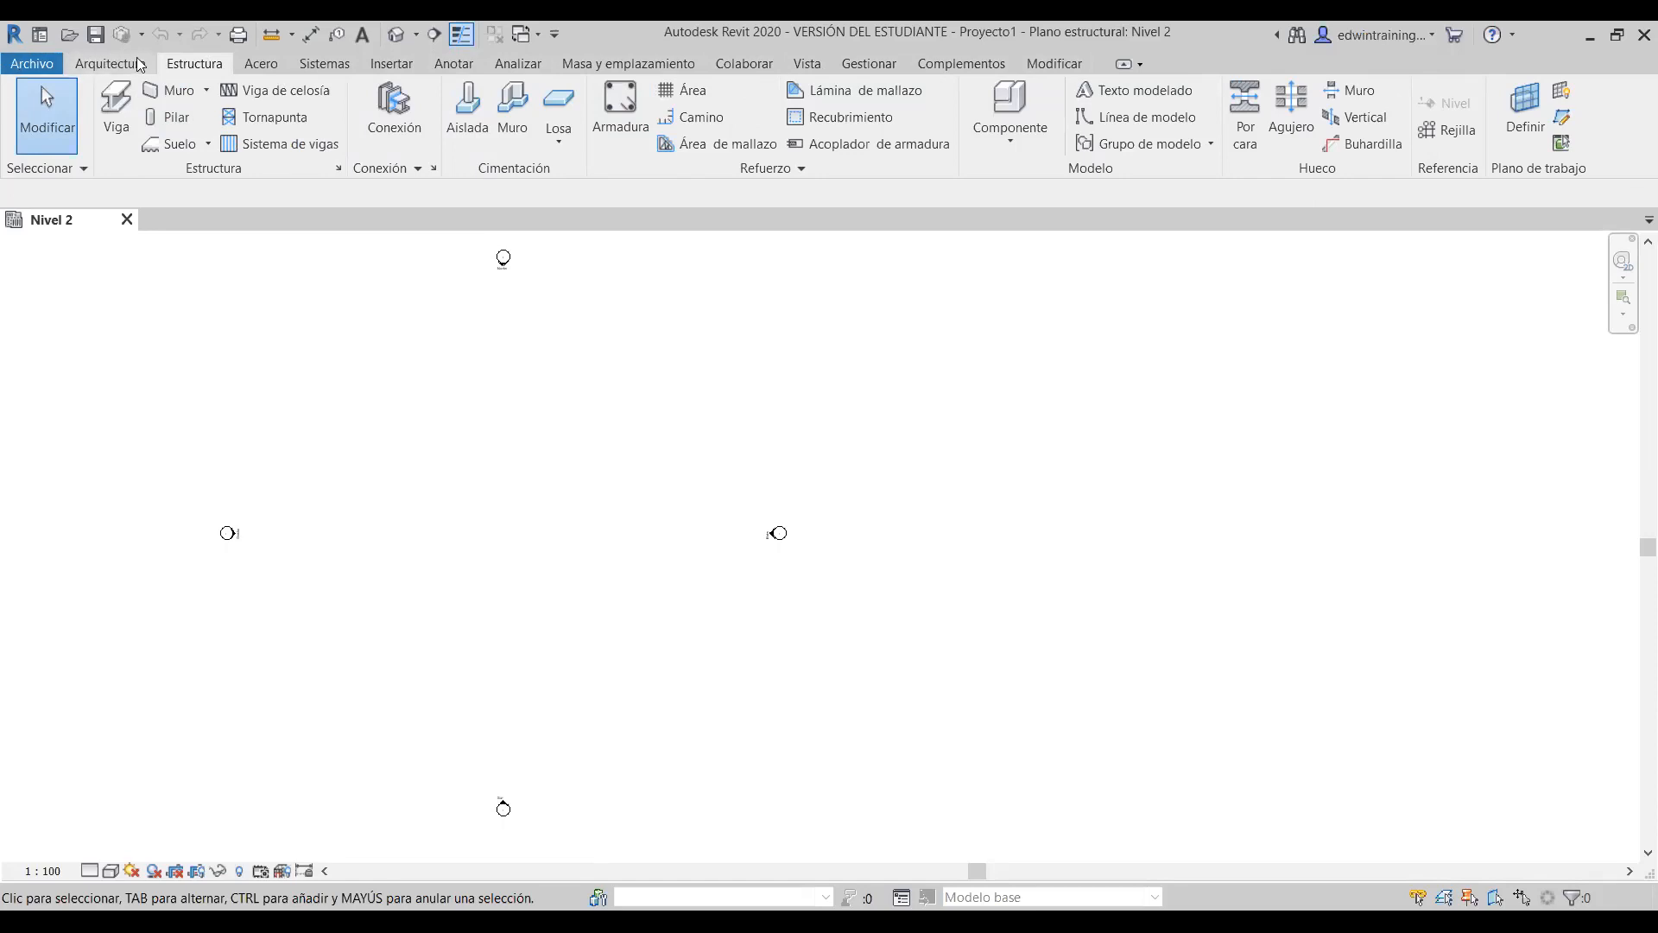
click(346, 67)
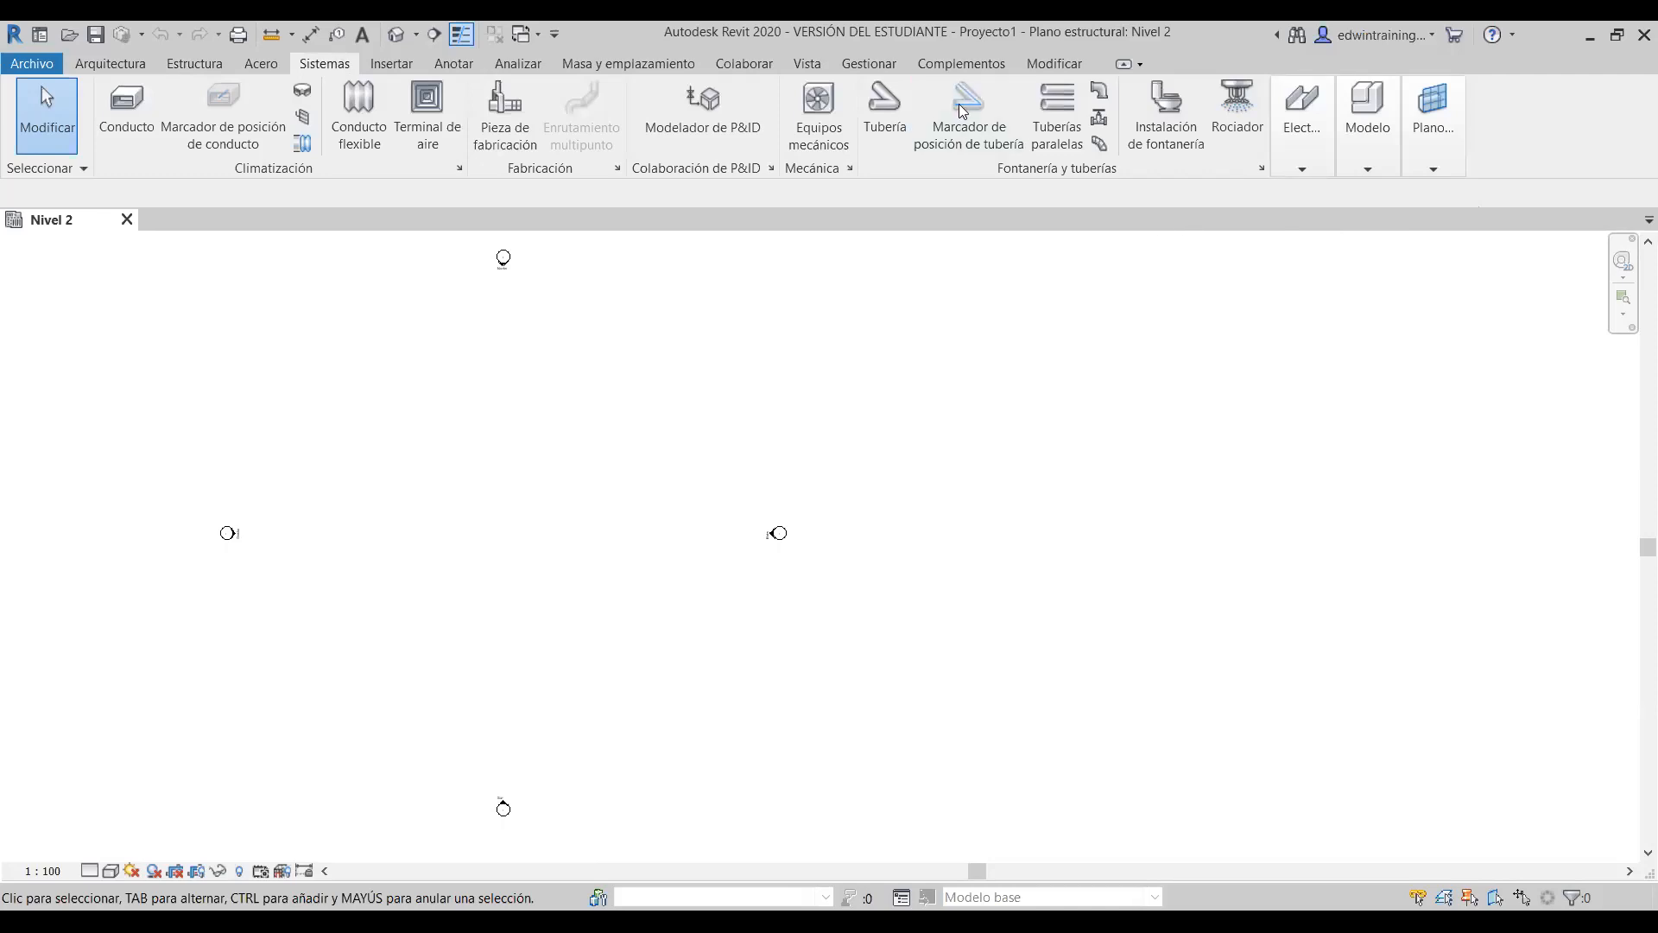
click(1368, 129)
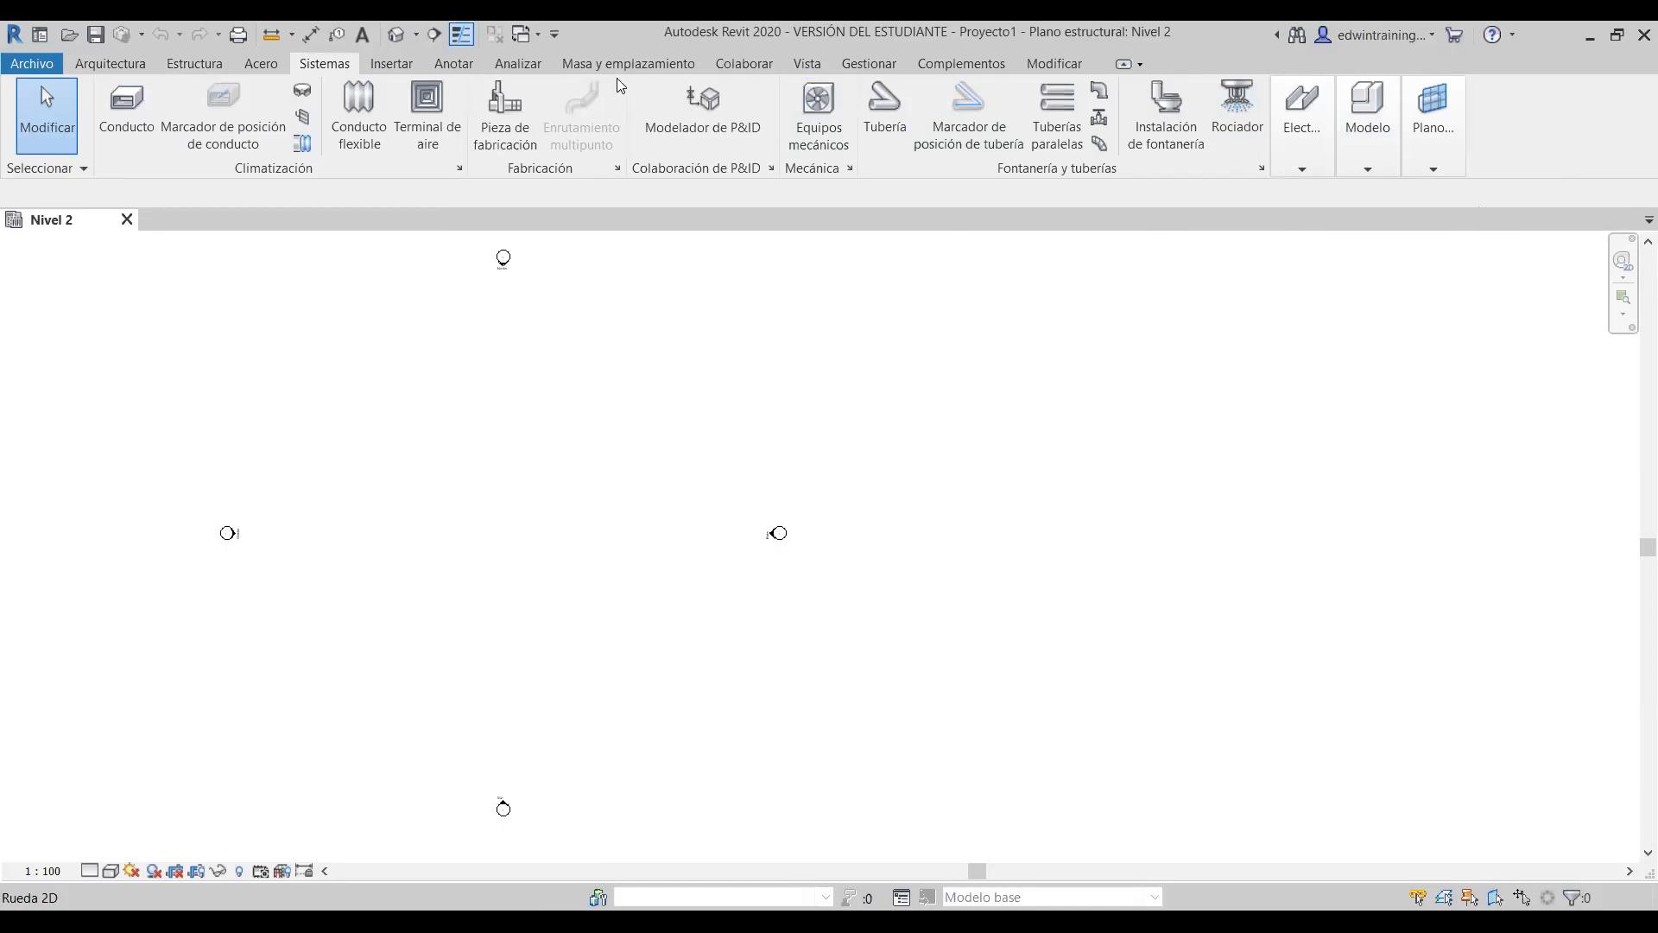
click(194, 63)
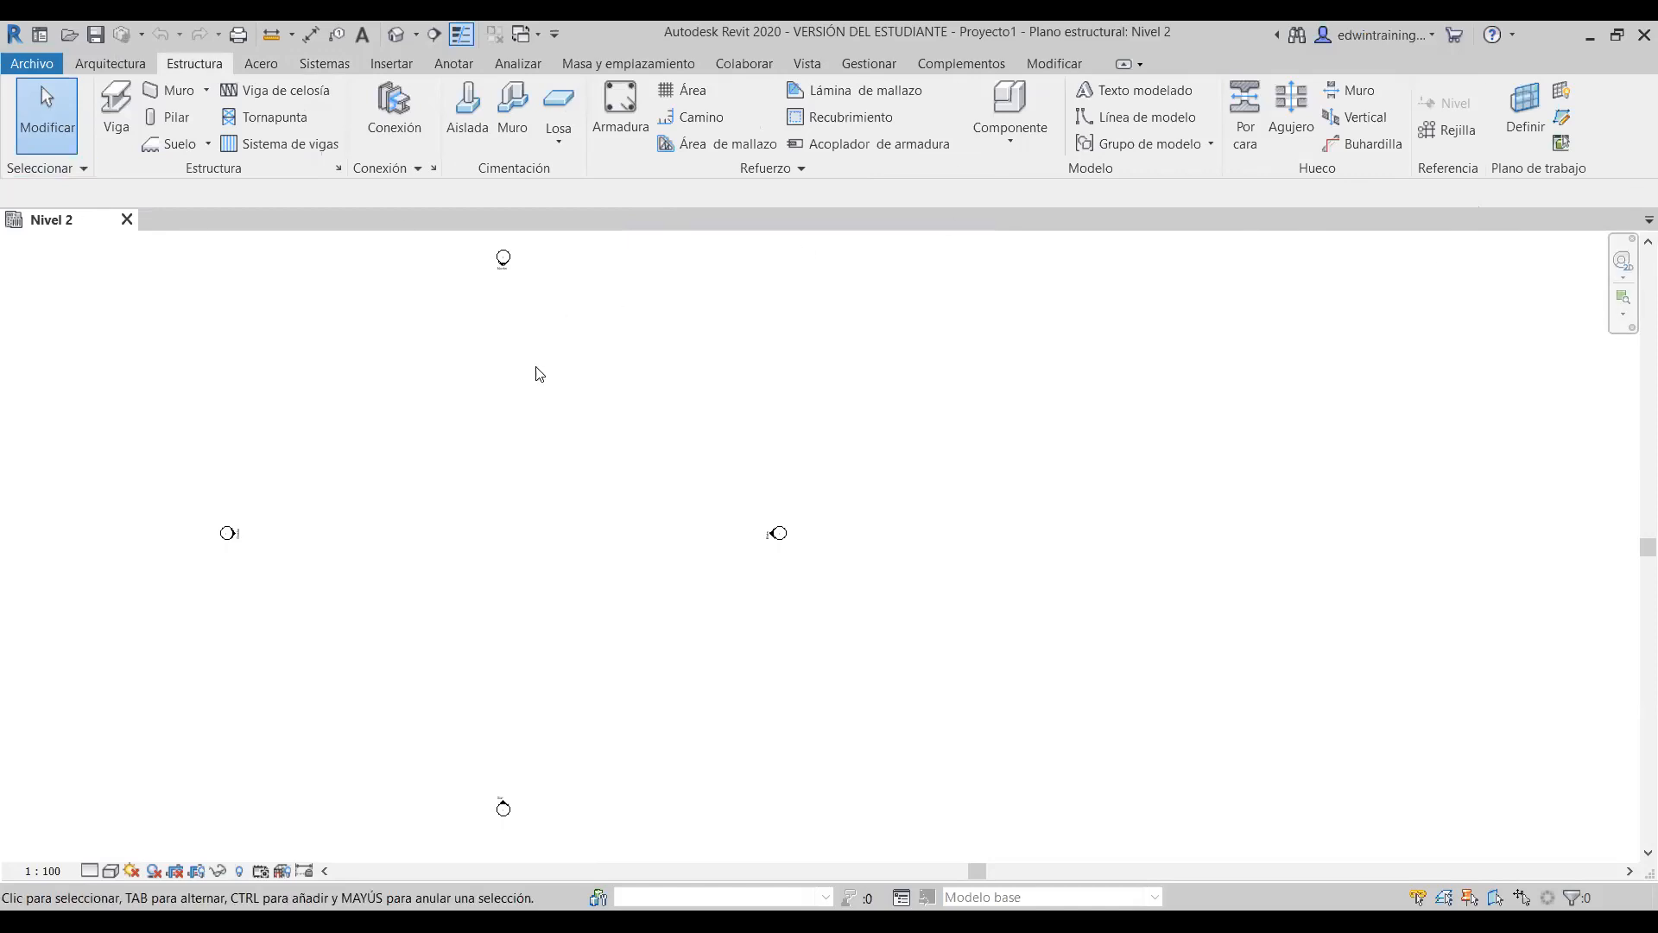
middle_drag(522, 396, 807, 396)
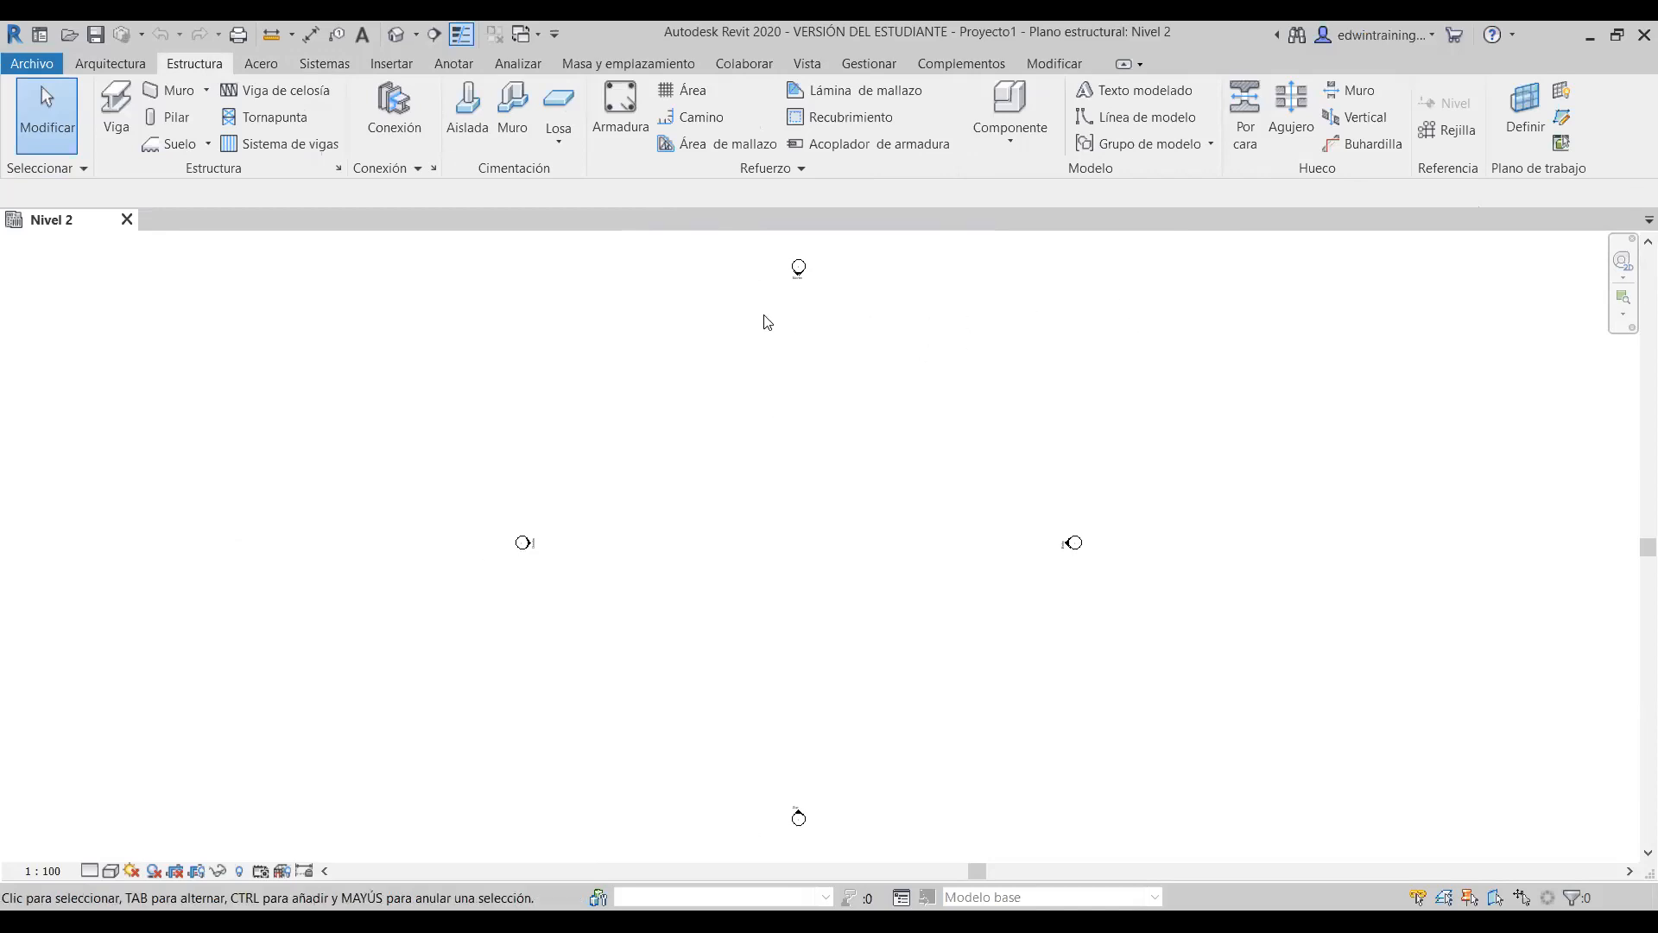
click(808, 66)
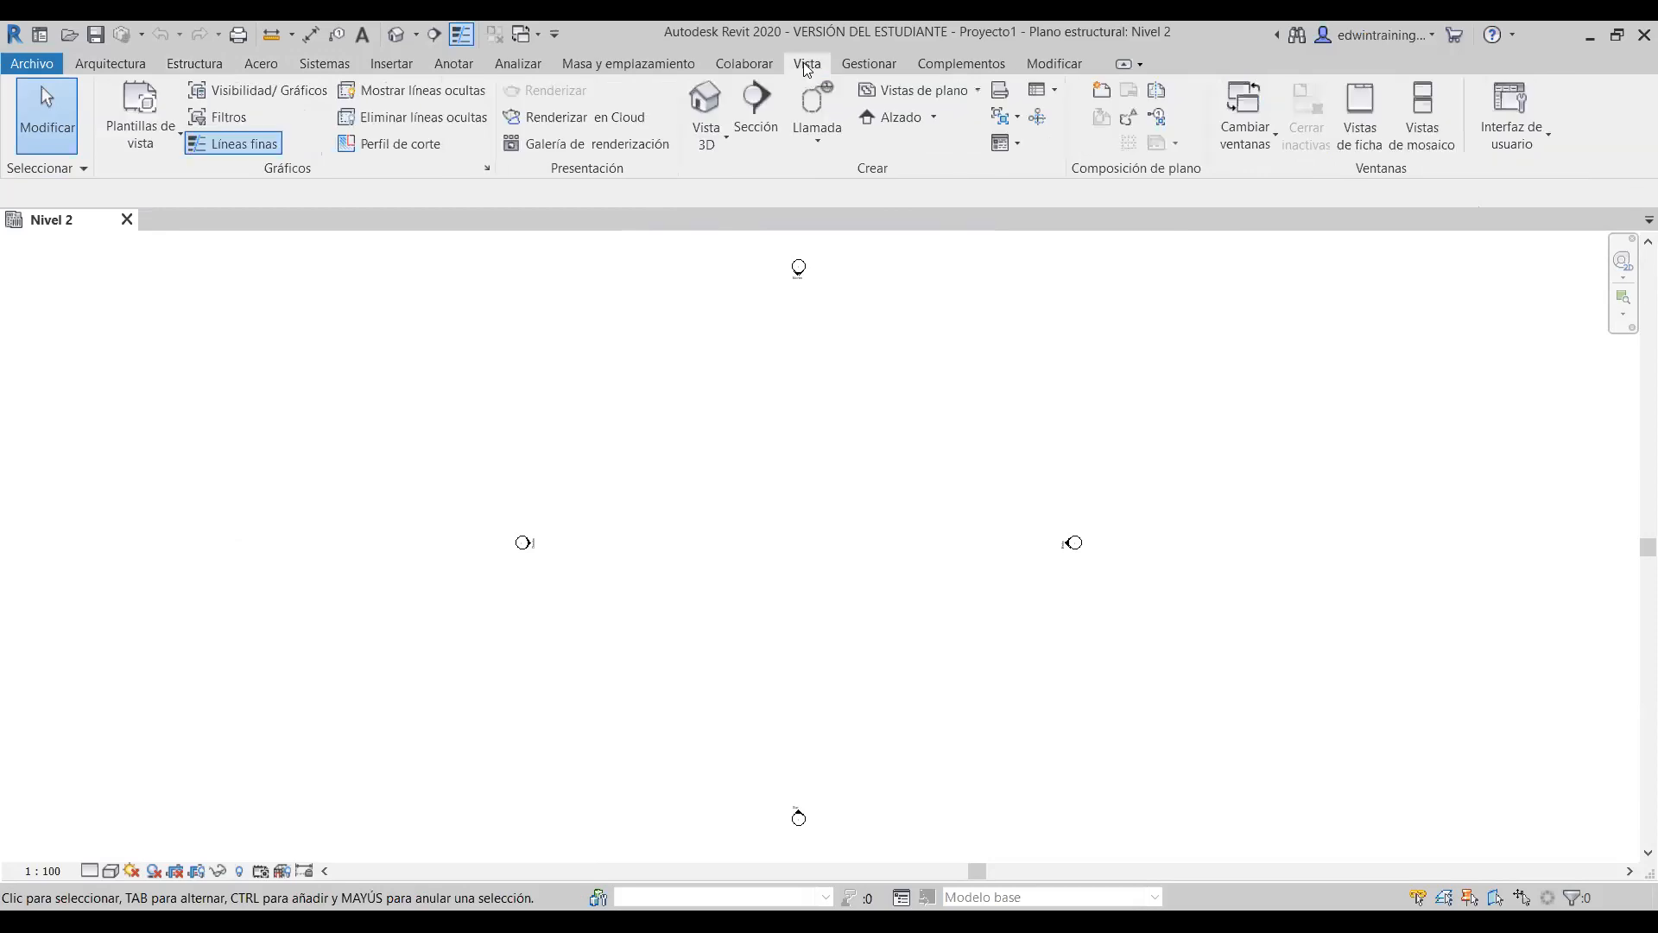
- Tick Propiedades and Navegador de proyectos in the Interfaz de usuario list
click(1512, 121)
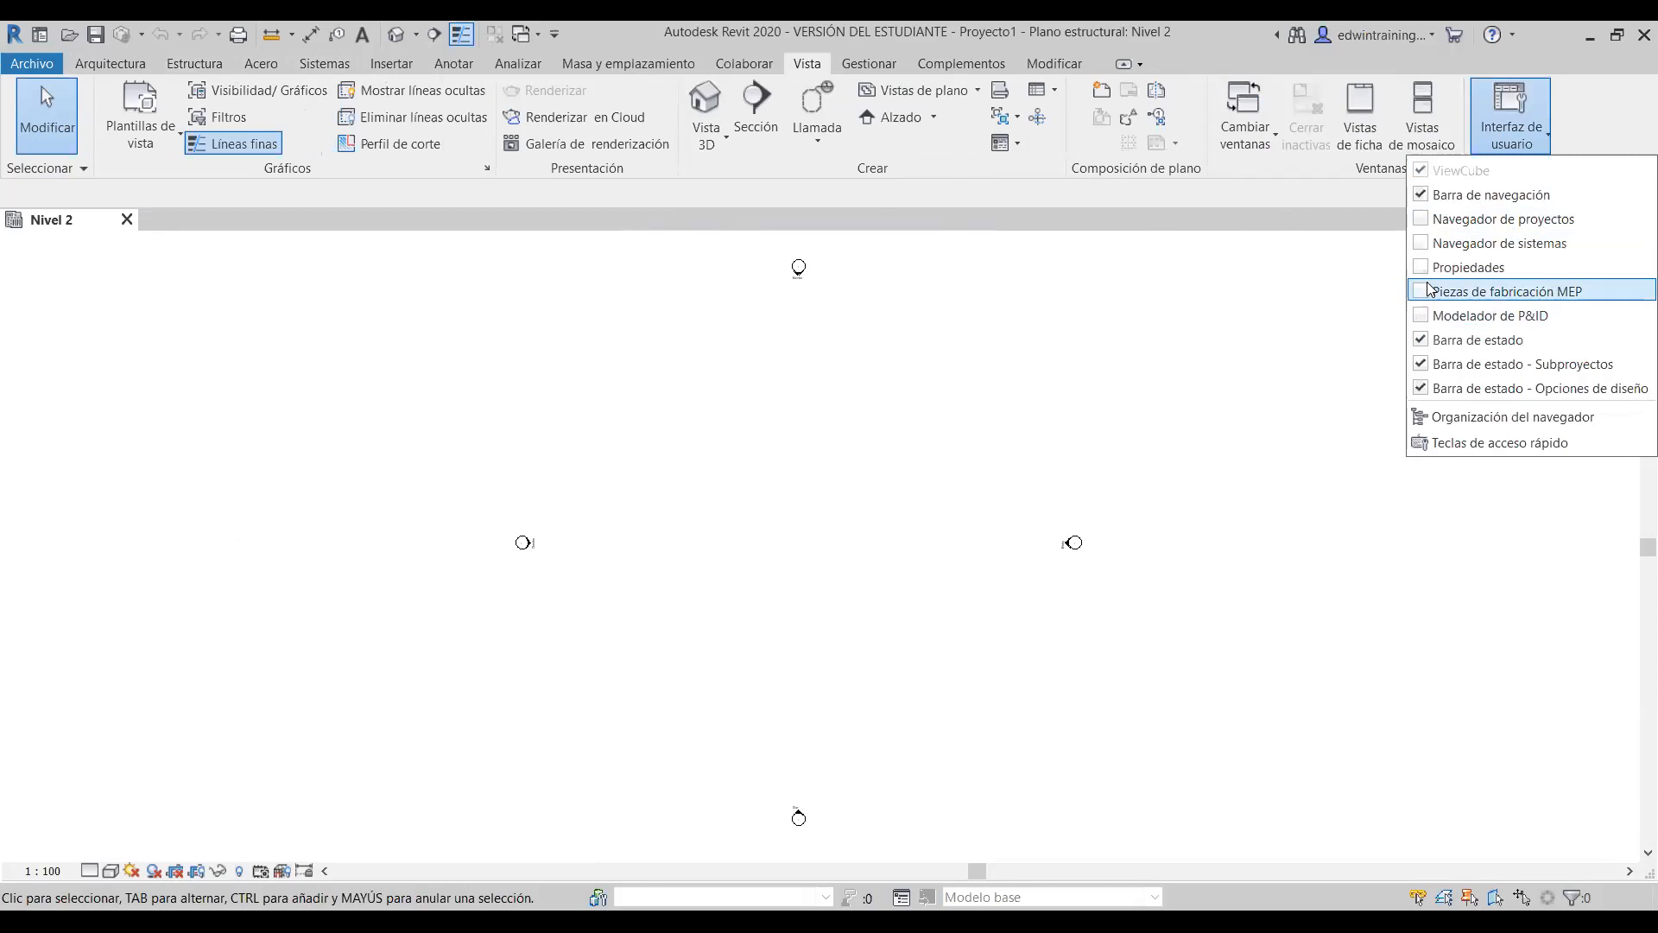
click(1468, 267)
click(1525, 137)
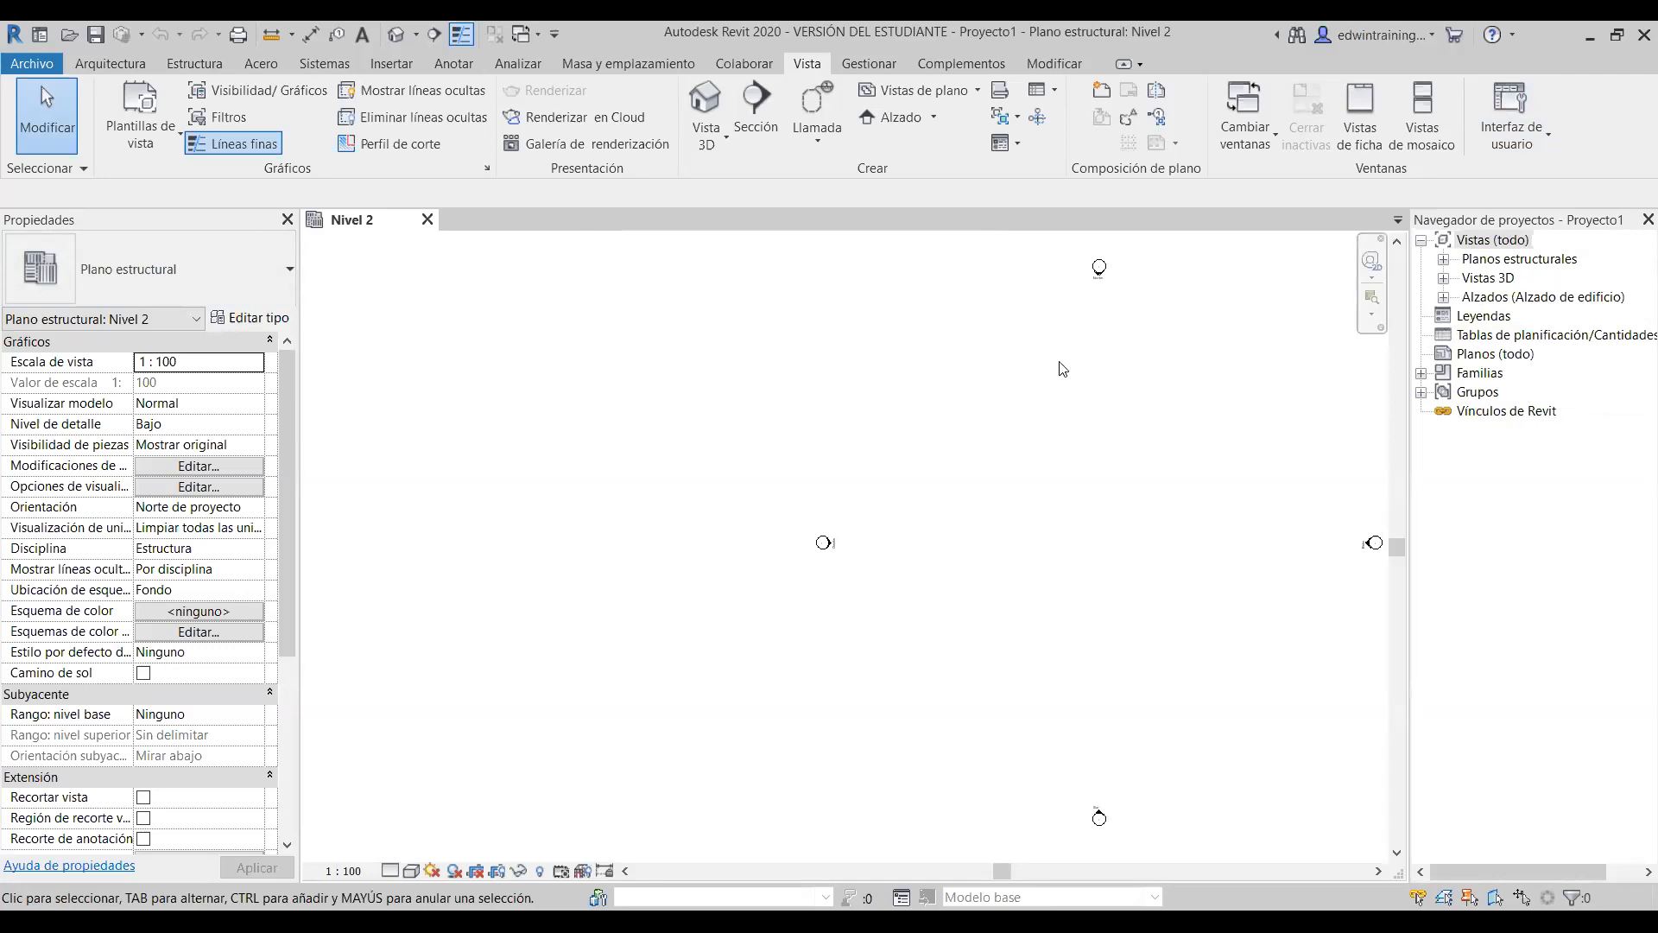
- Pan, zoom in on the Este elevation marker, then zoom out to frame all four markers
middle_drag(1078, 414, 1022, 416)
scroll(909, 336, down, 1)
scroll(909, 336, up, 1)
scroll(1209, 535, up, 2)
scroll(1127, 561, up, 2)
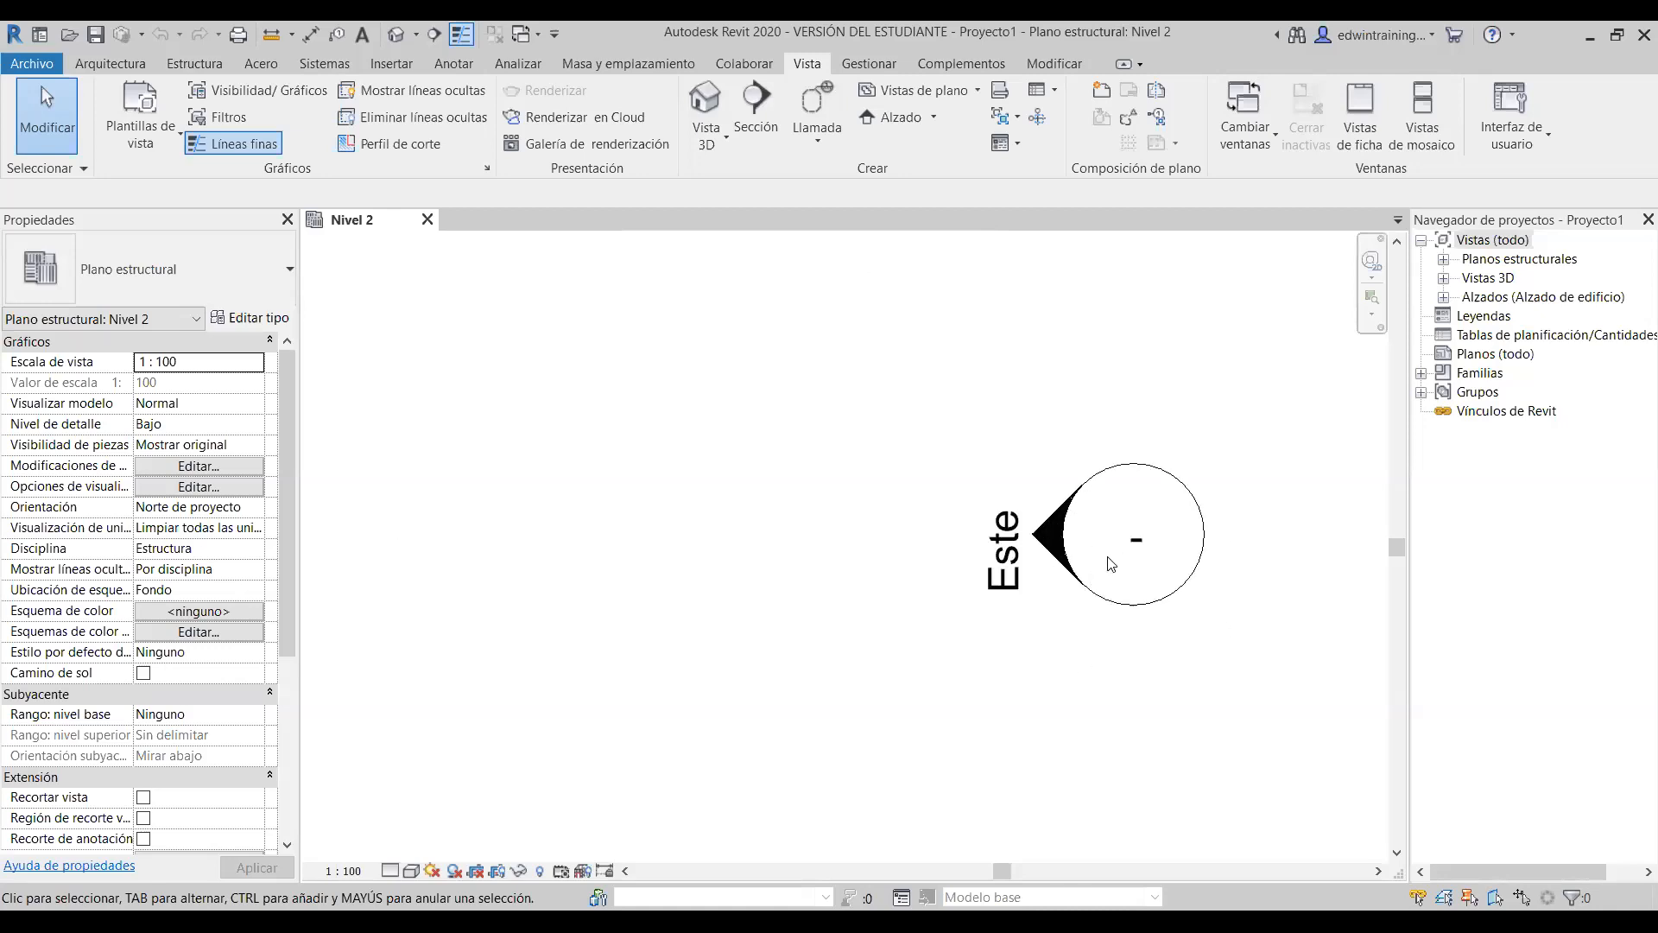
scroll(998, 552, down, 3)
scroll(995, 552, down, 2)
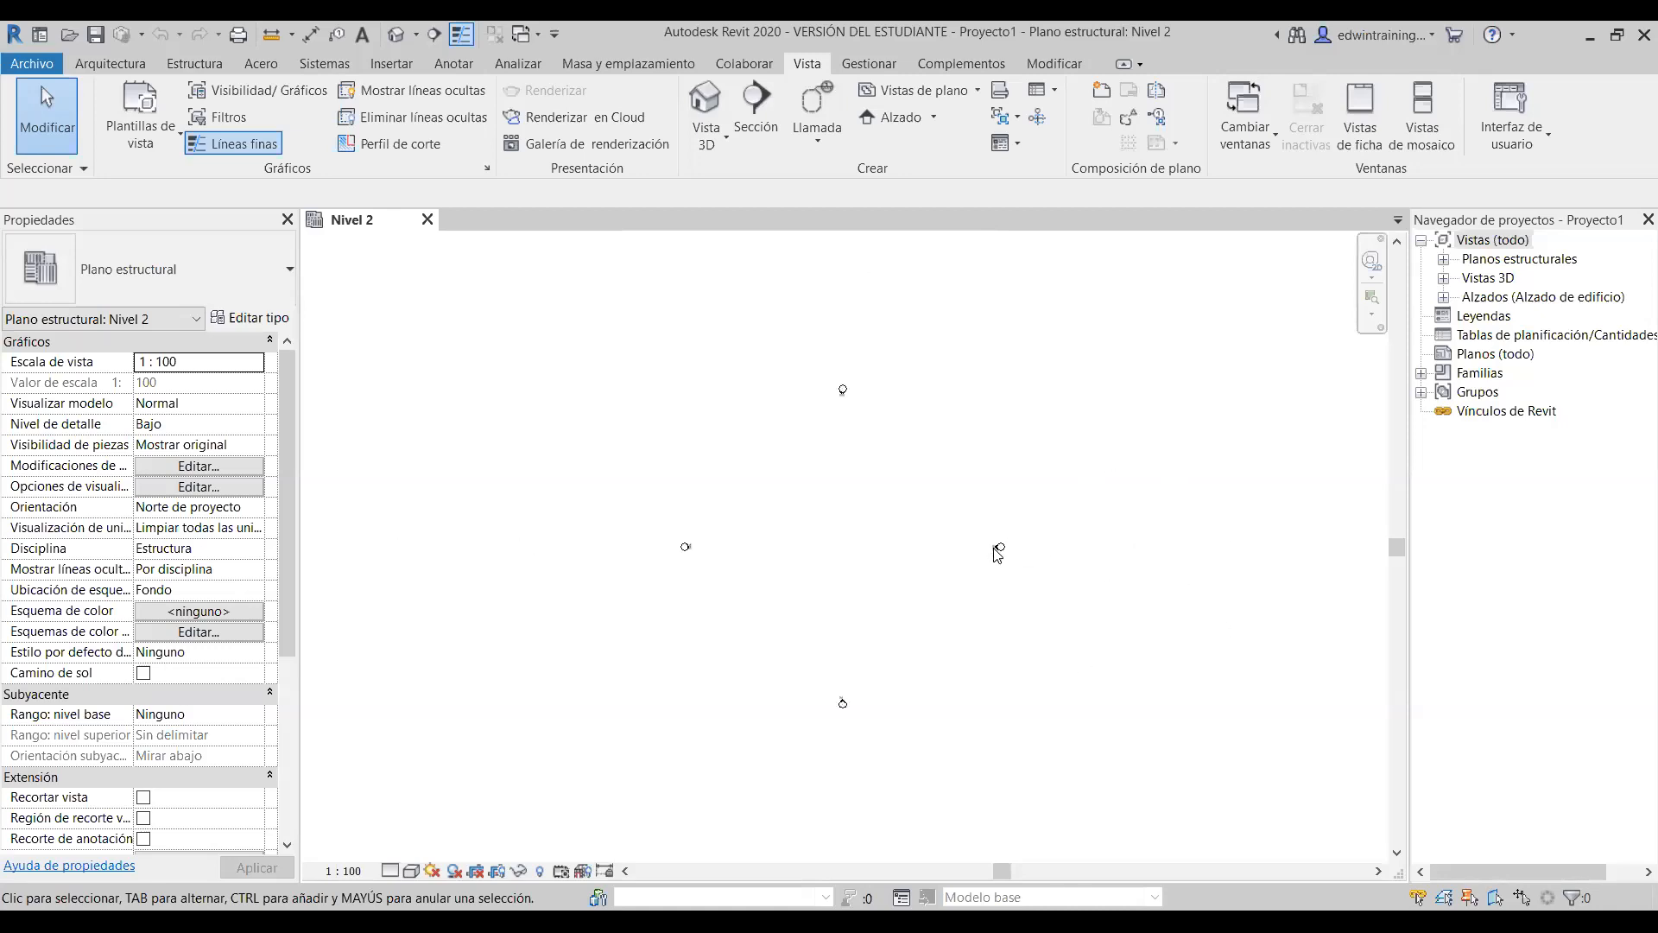
scroll(839, 577, up, 2)
- Set the Nivel 2 view scale to 1:500
click(195, 64)
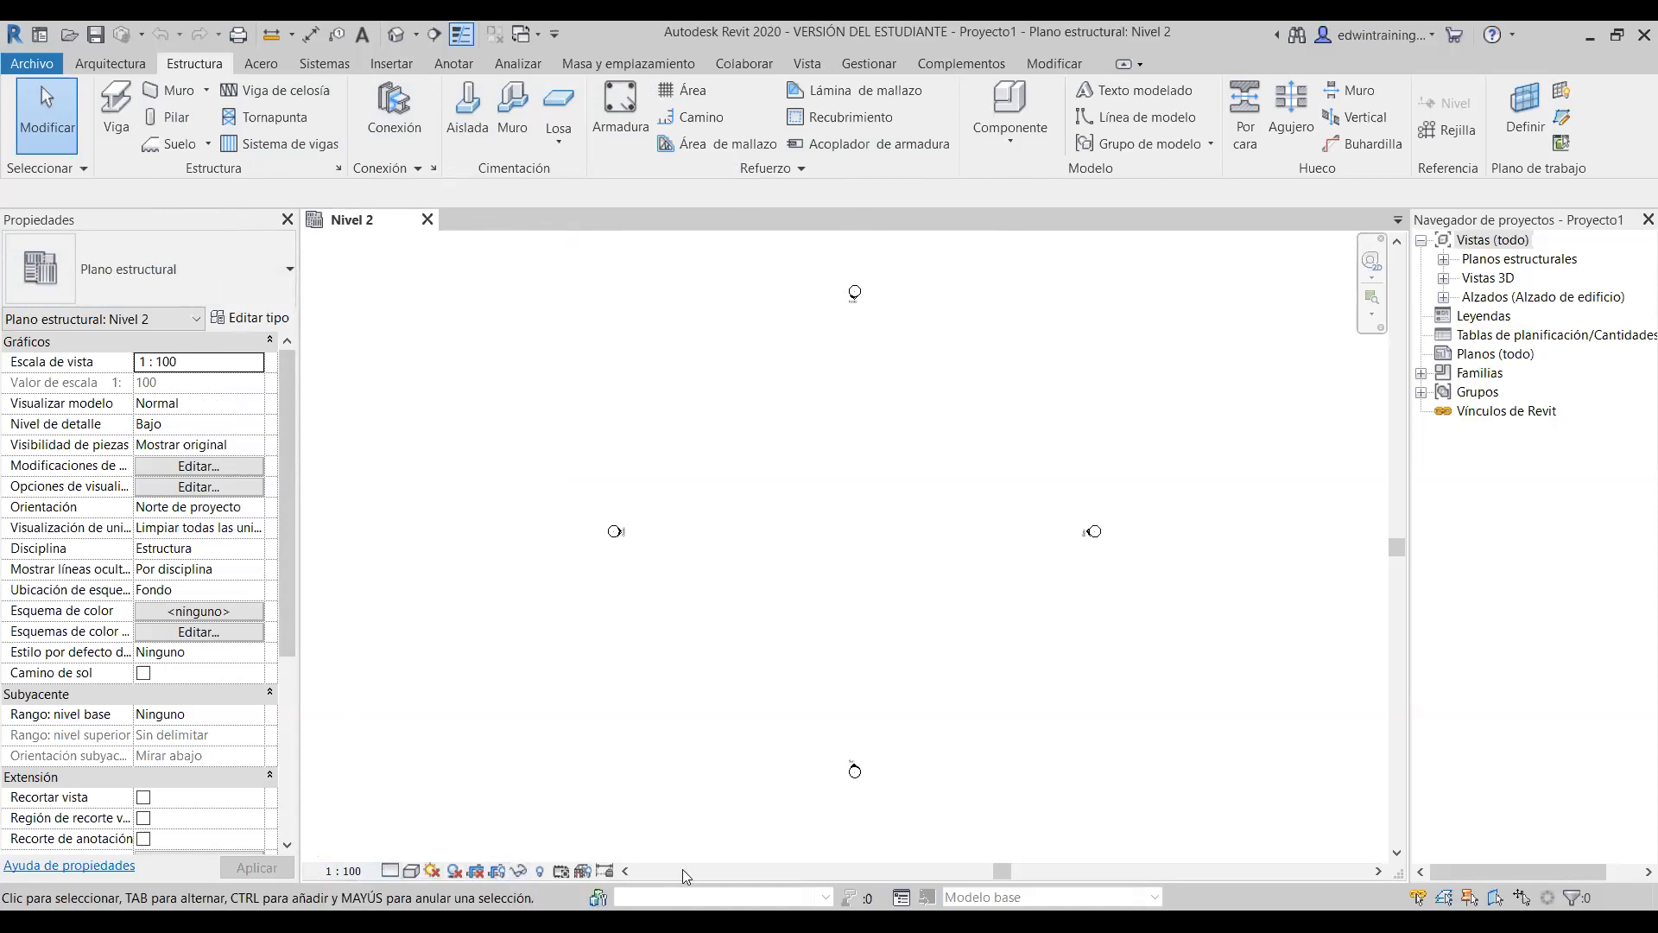
click(345, 872)
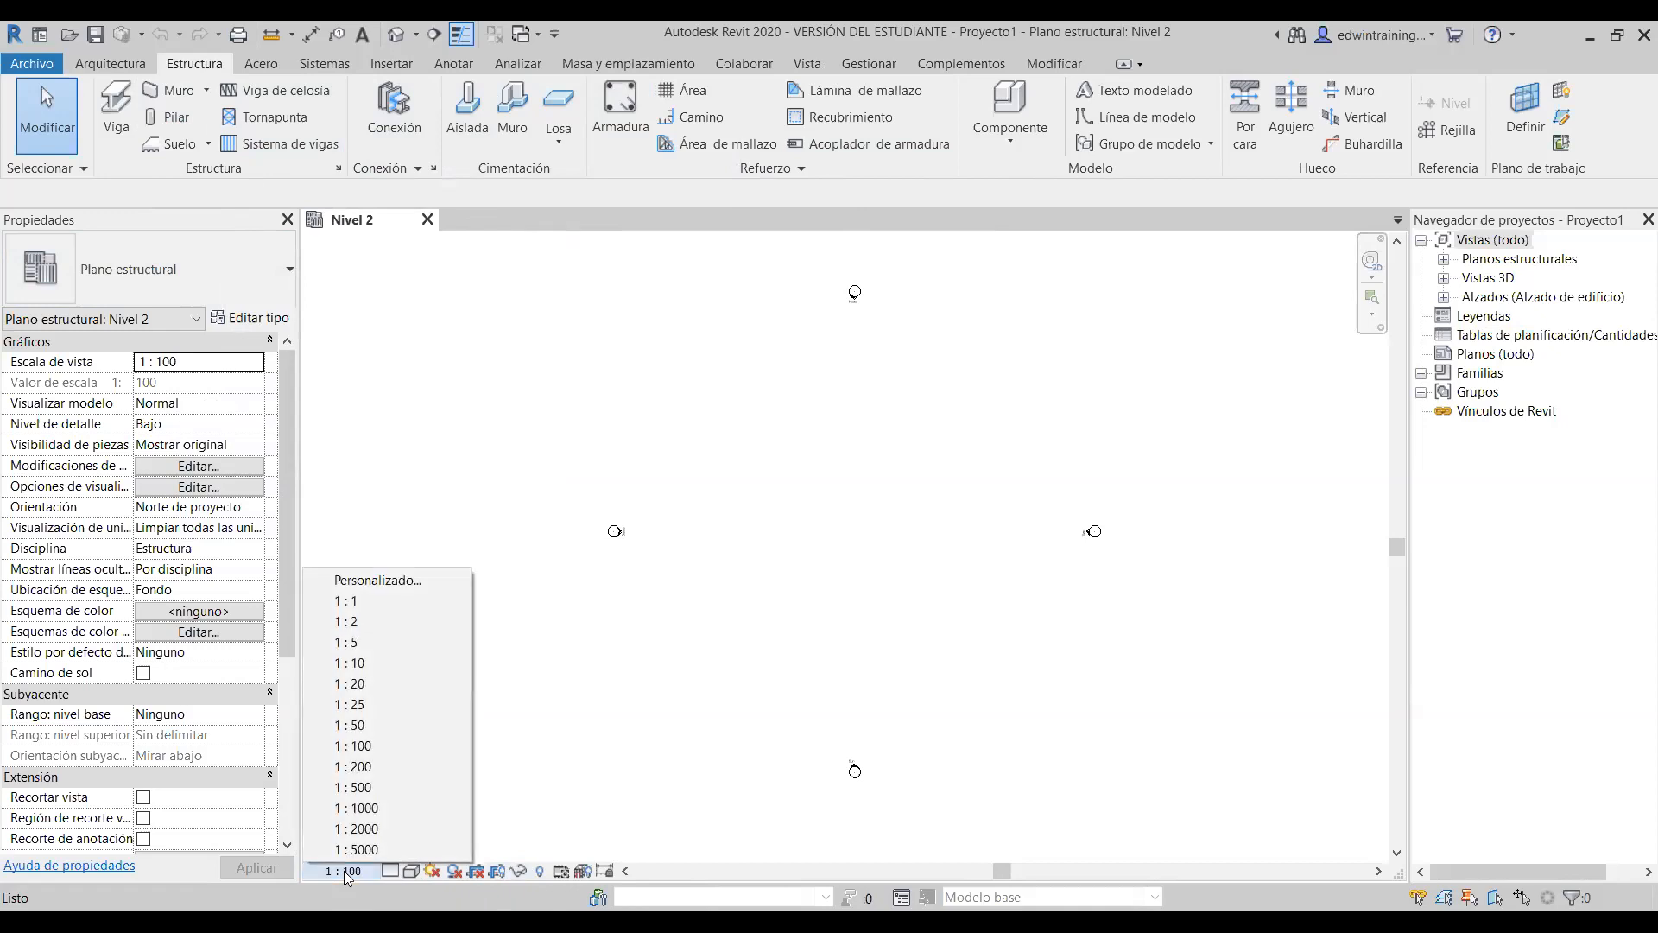
click(343, 871)
click(1016, 358)
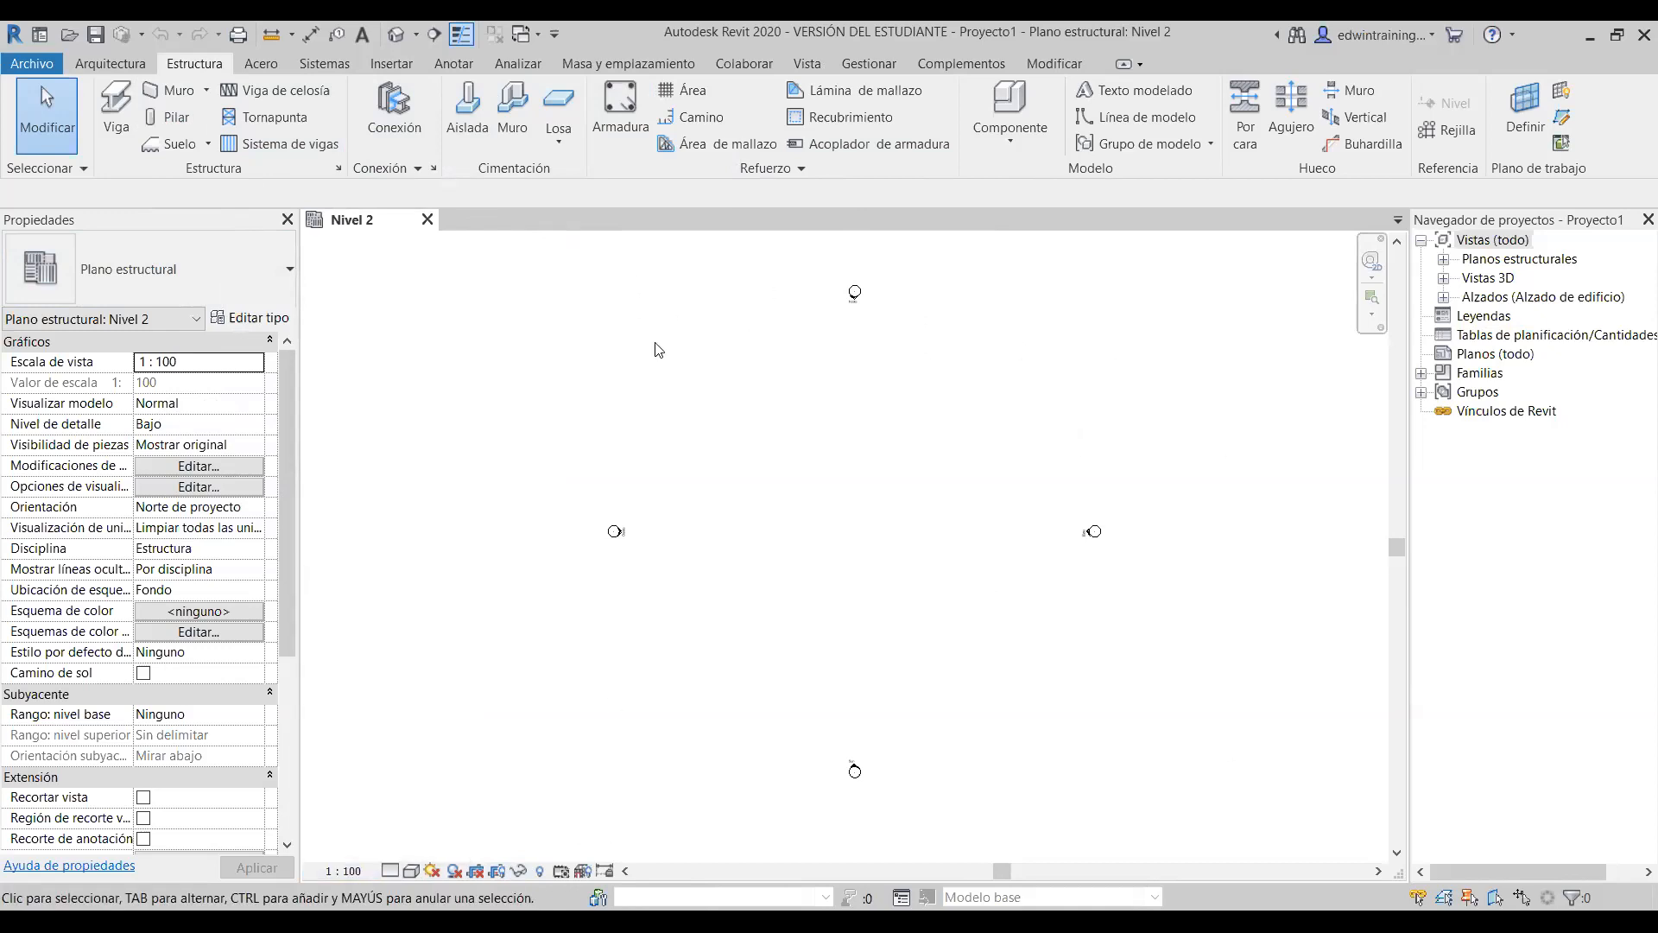
click(350, 870)
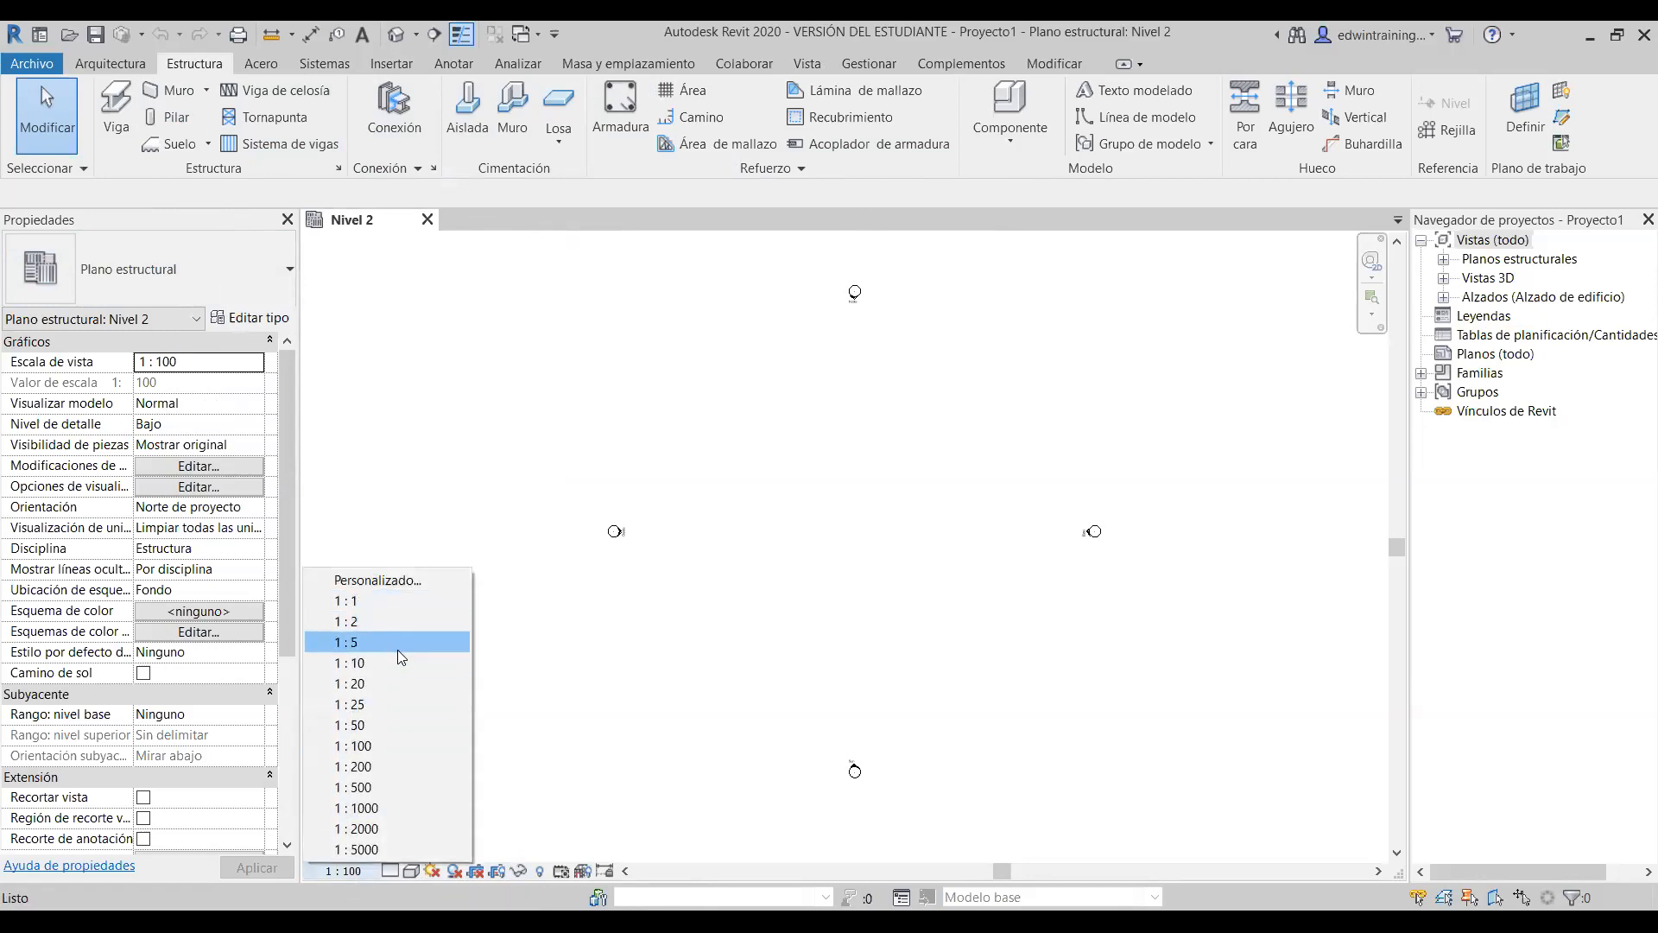
click(403, 785)
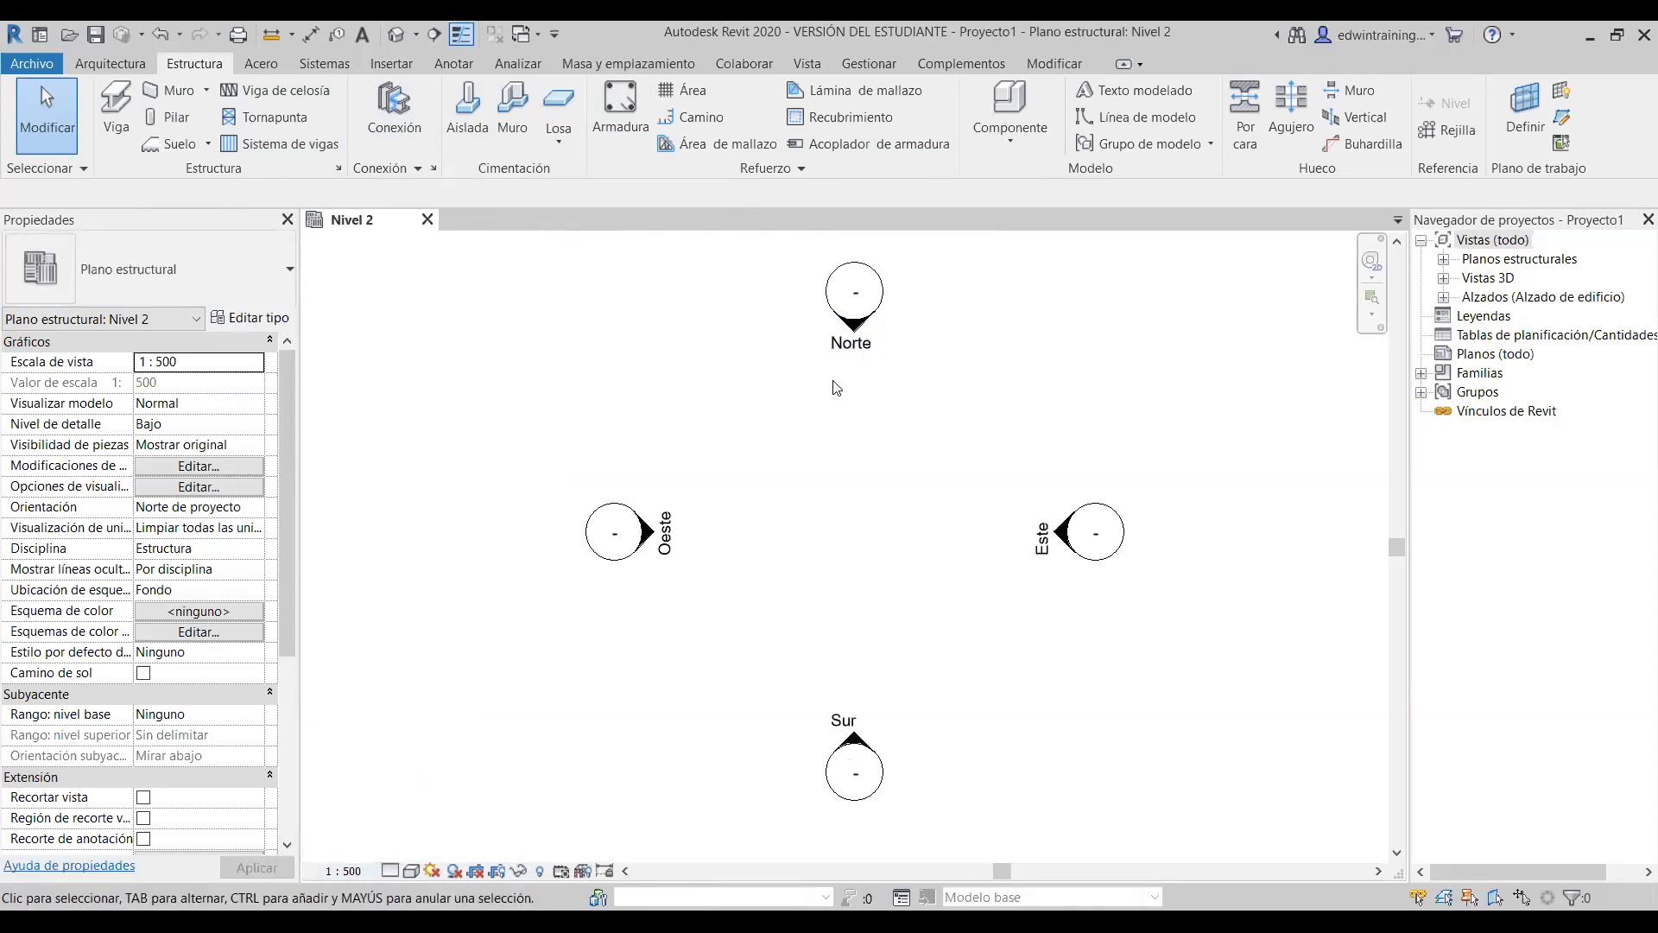
- Try view scales 1:25 and 1:200, then return to 1:500
click(343, 870)
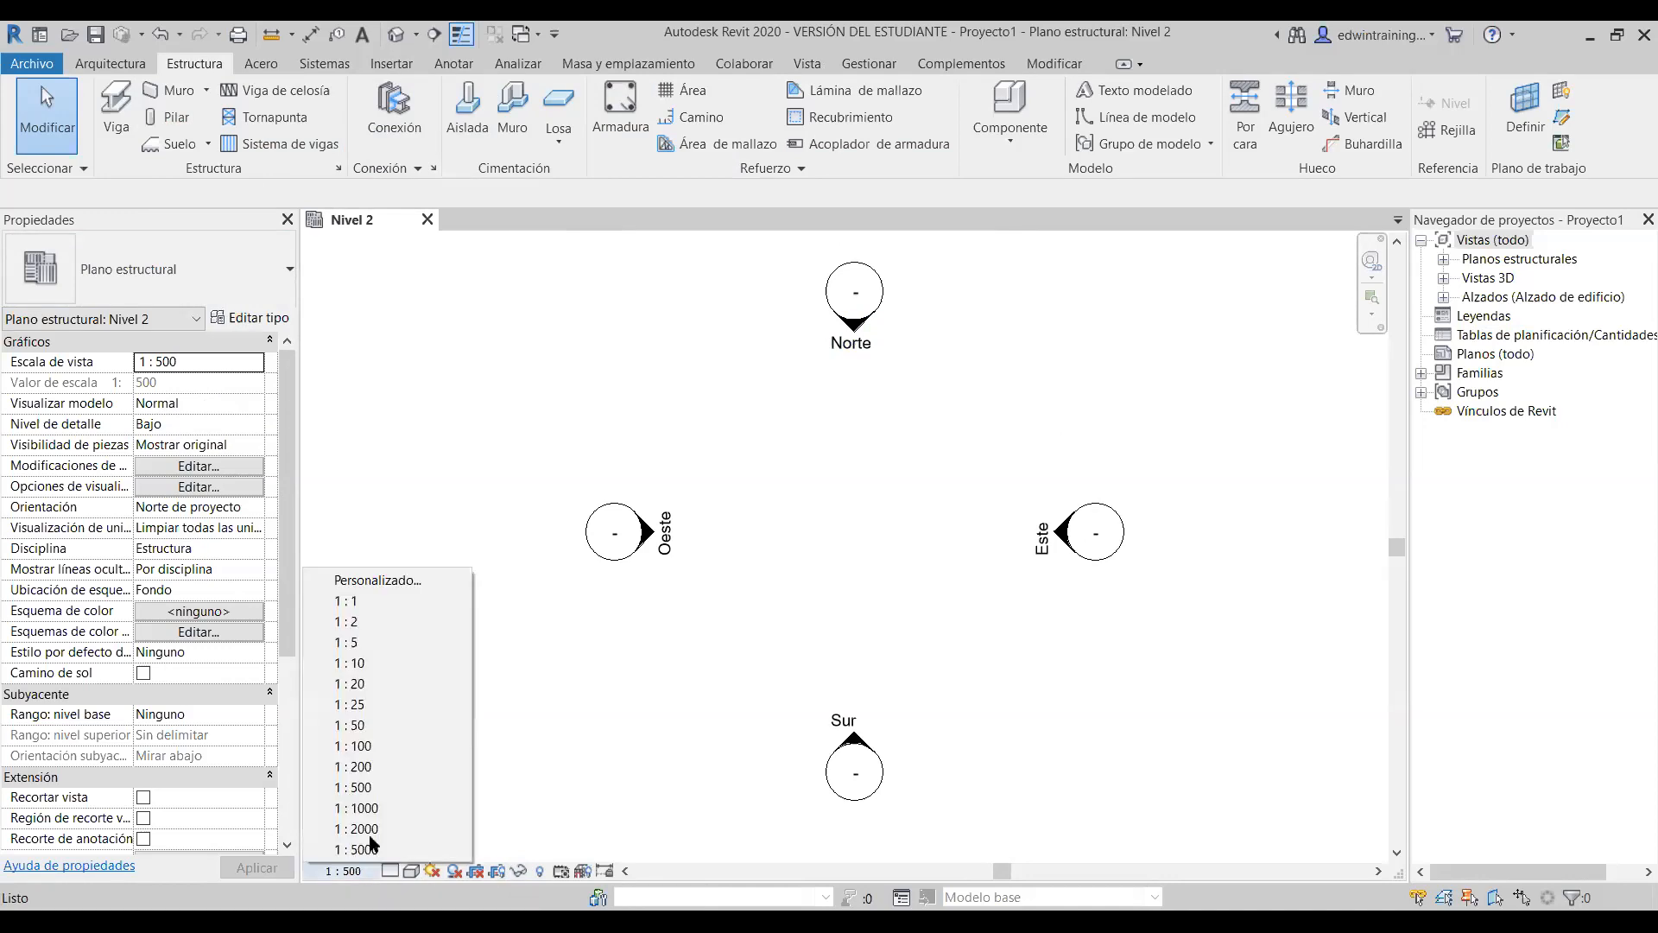
click(394, 698)
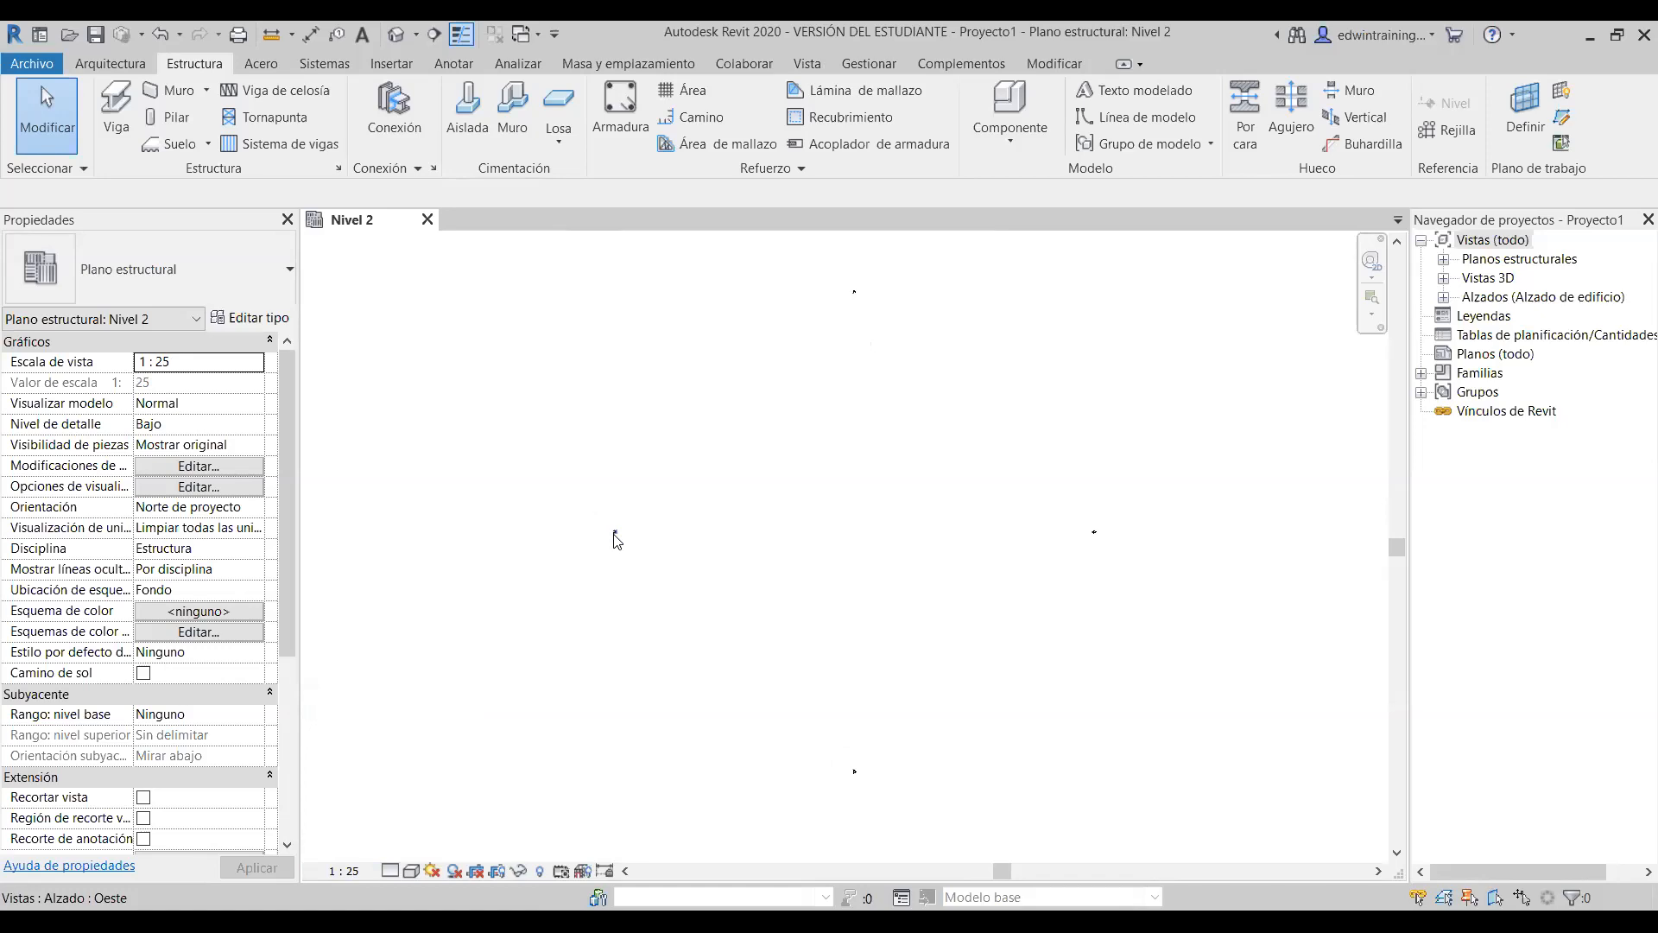
click(350, 872)
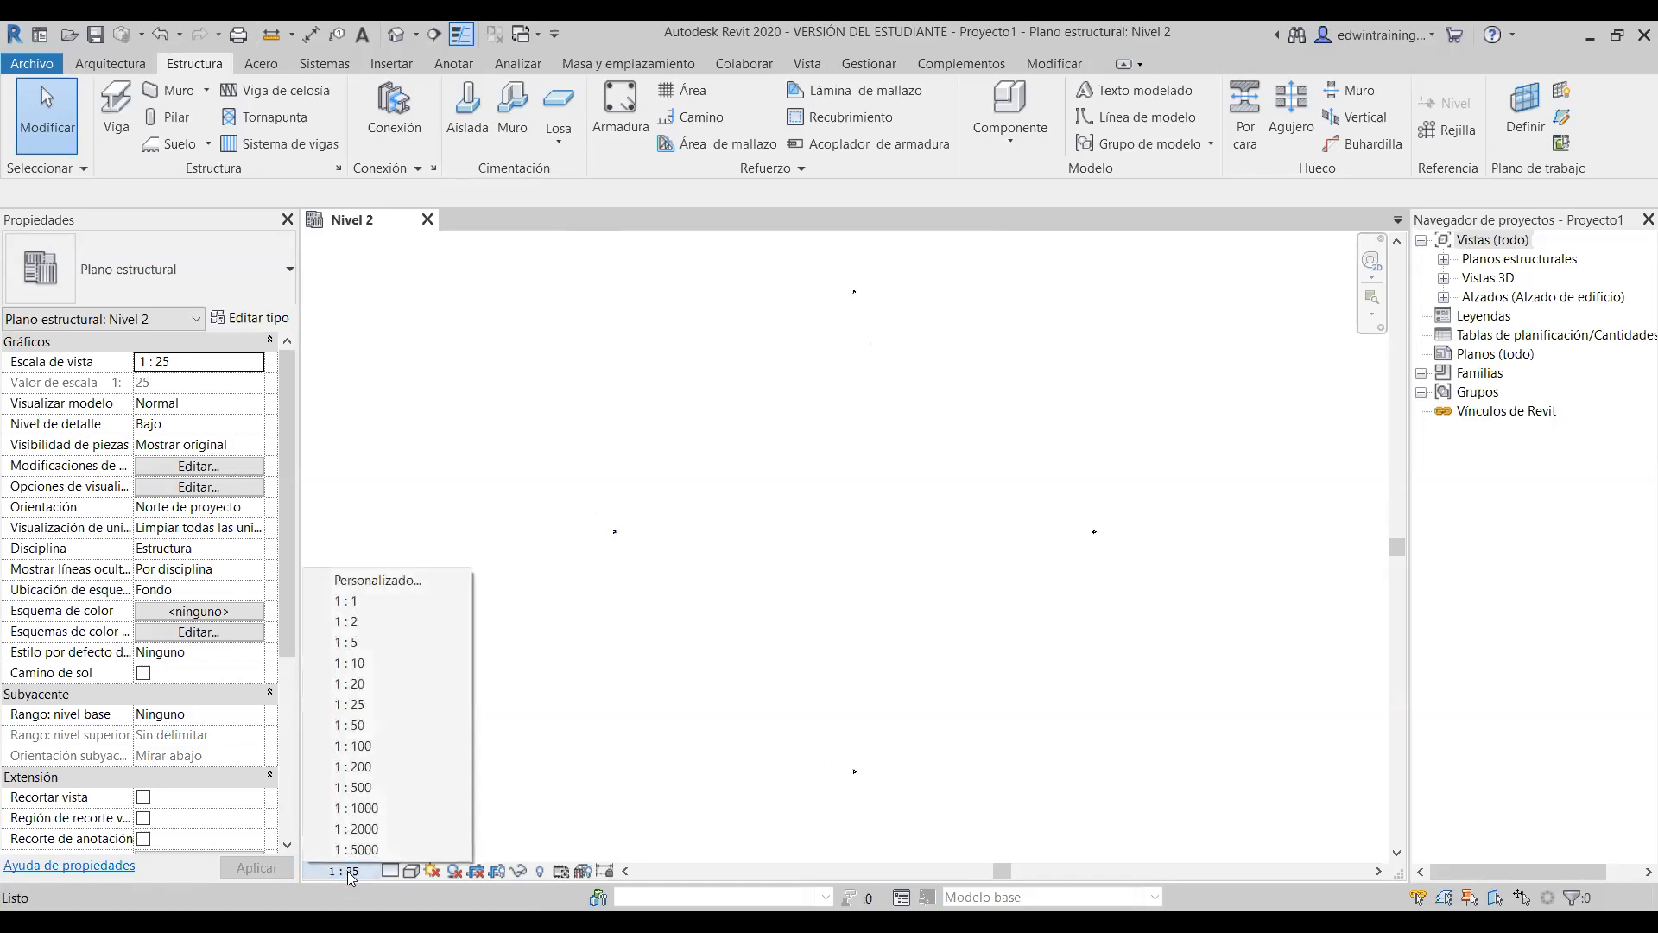
click(372, 771)
click(343, 870)
click(385, 782)
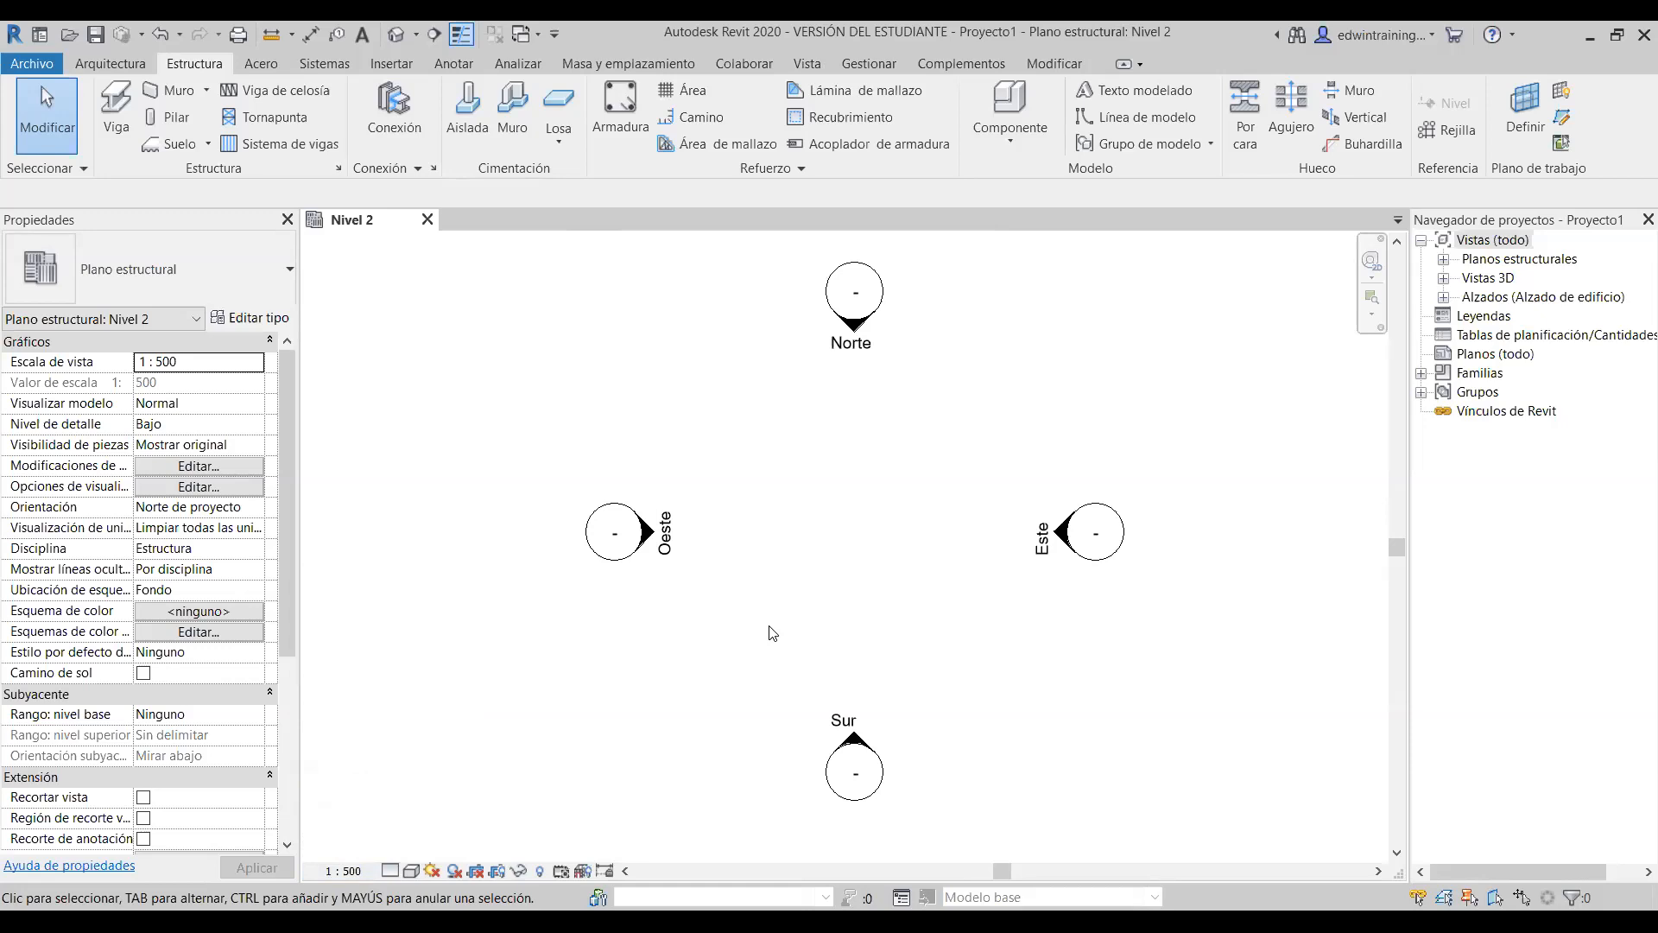
- Switch the view scale to 1:100, then to 1:50
click(354, 870)
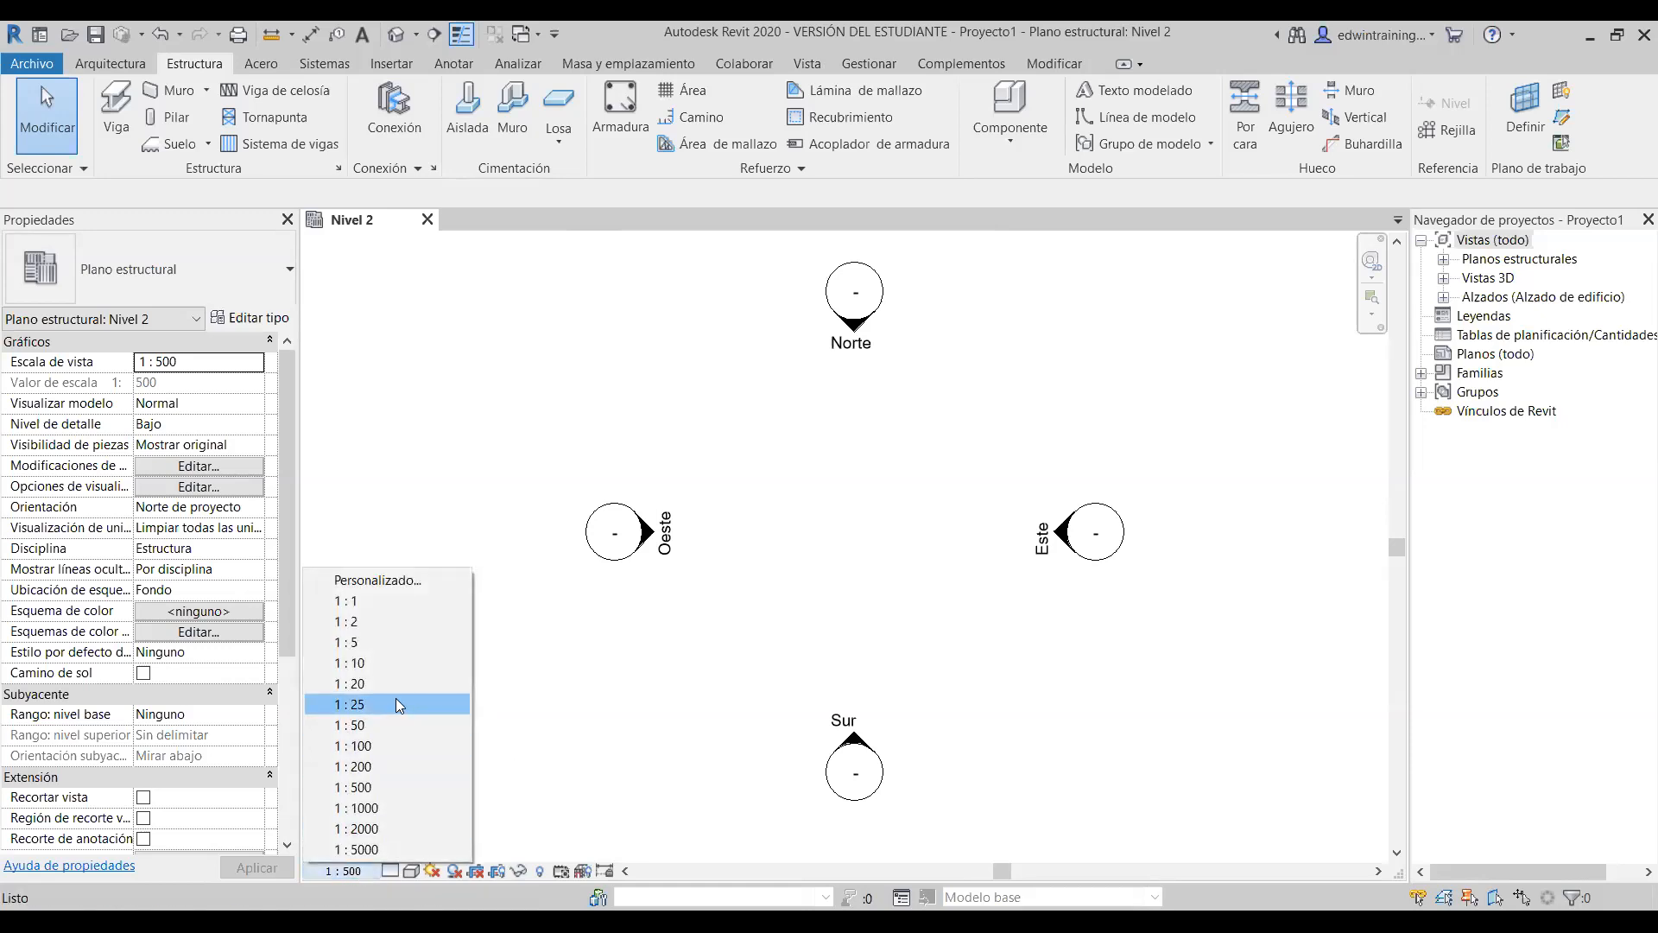
click(395, 740)
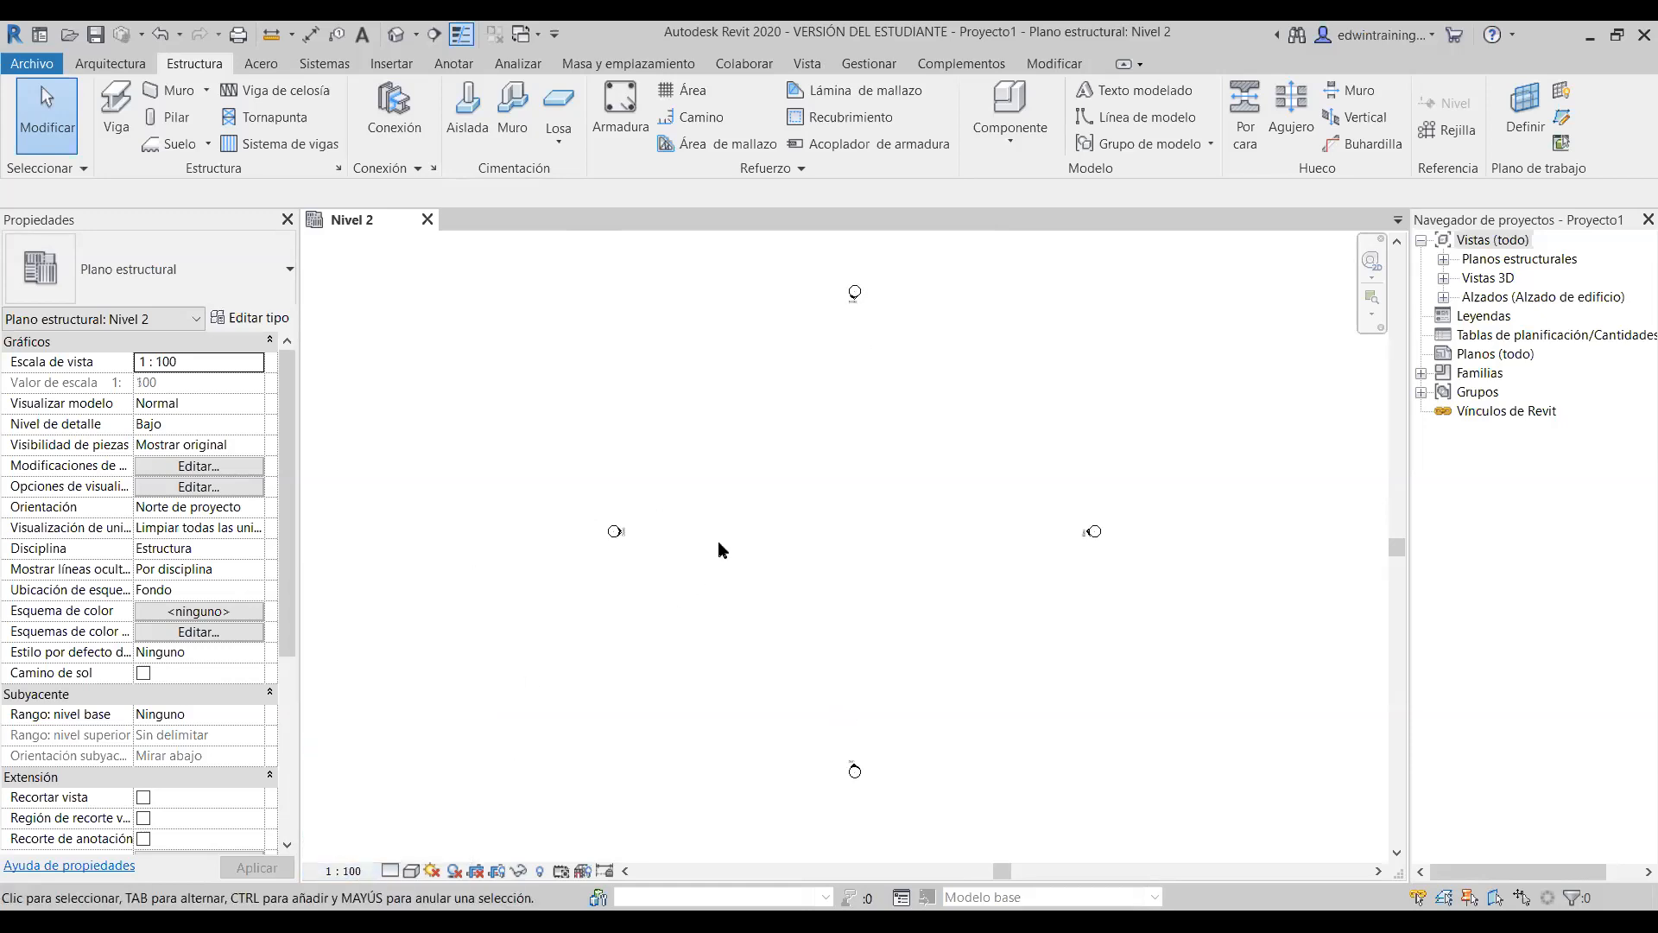
click(339, 874)
click(394, 735)
click(343, 871)
- Return the scale to 1:500 and zoom and pan to centre the four elevation markers
click(385, 783)
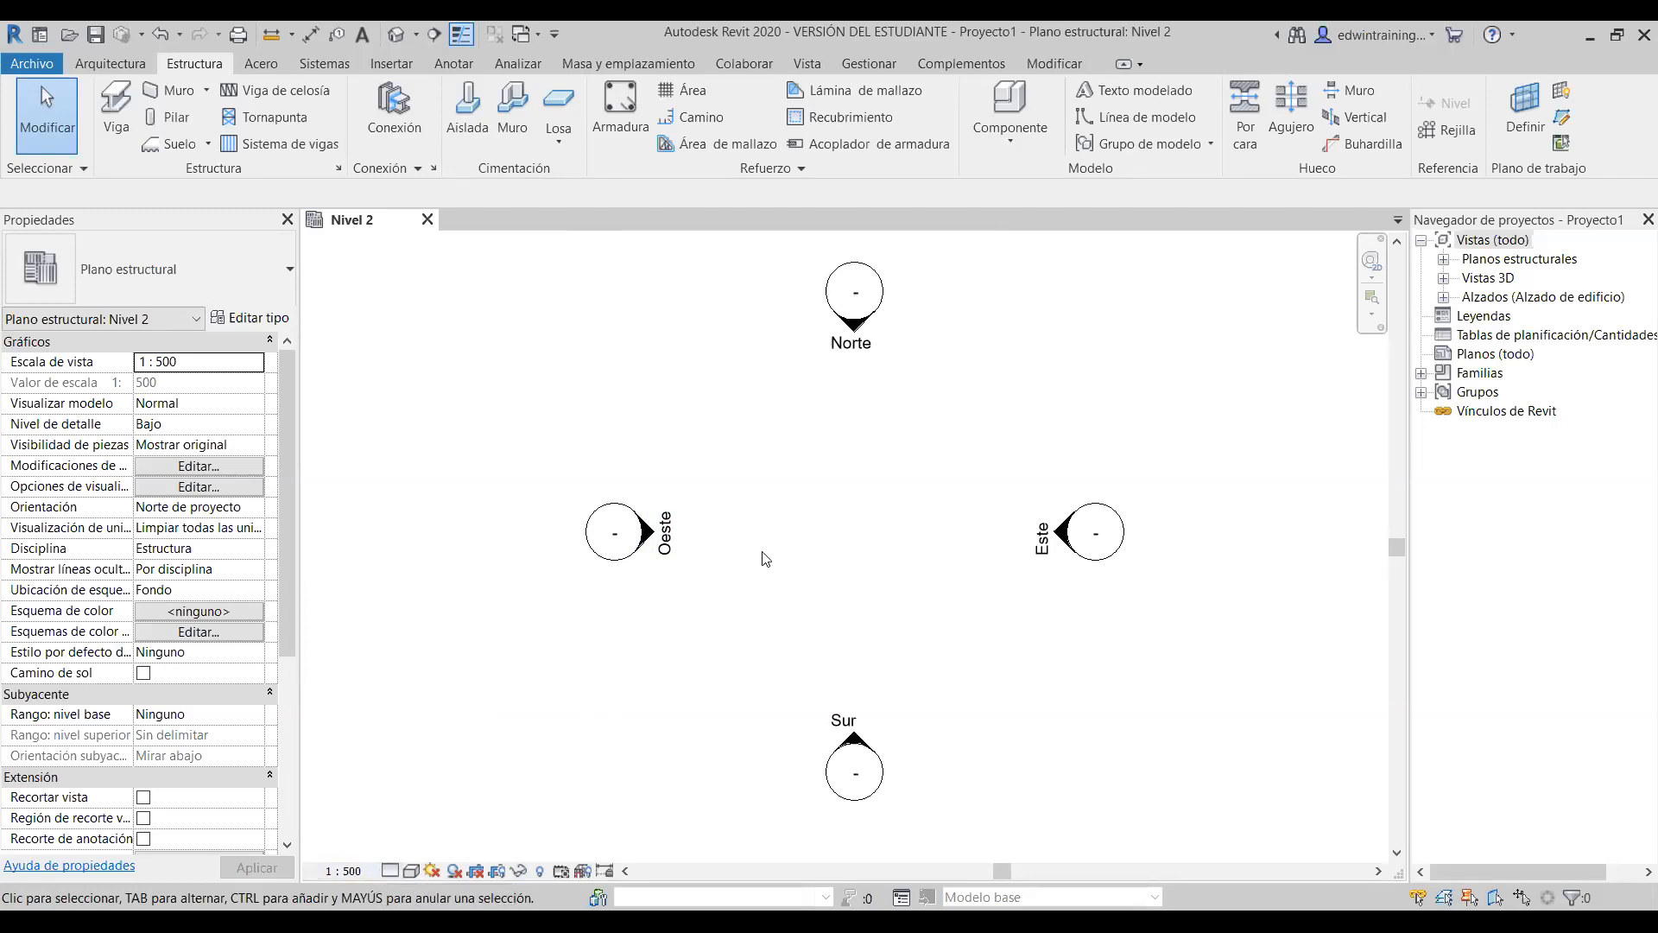
scroll(762, 555, down, 1)
middle_drag(849, 537, 811, 539)
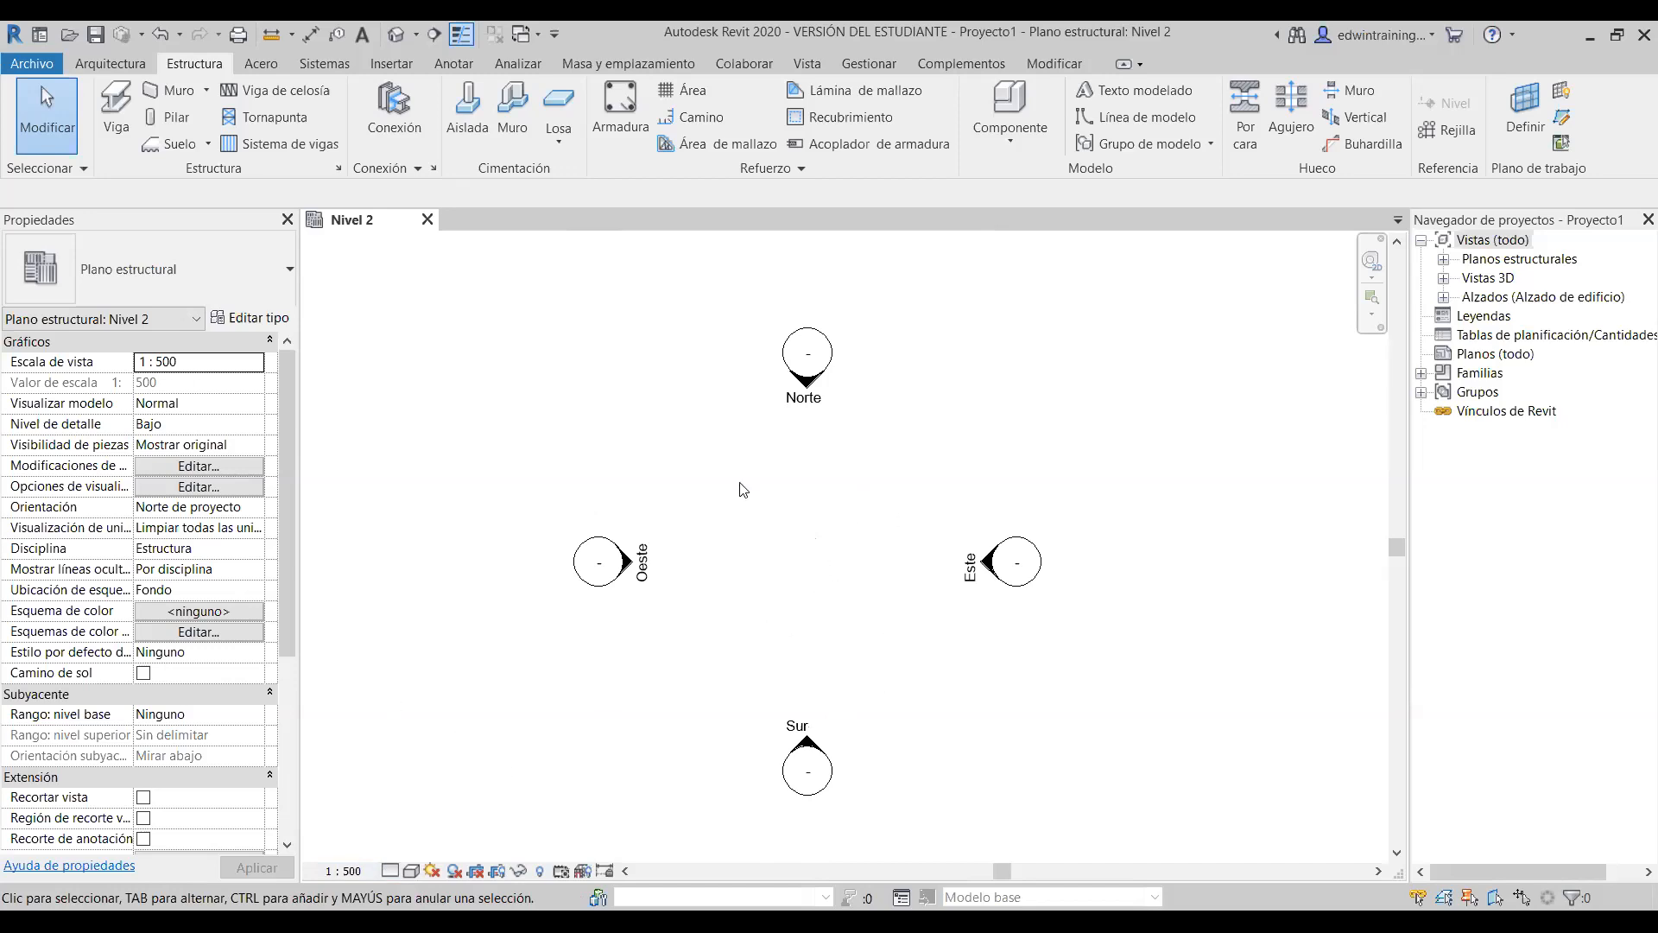
scroll(691, 514, up, 1)
middle_drag(685, 515, 685, 486)
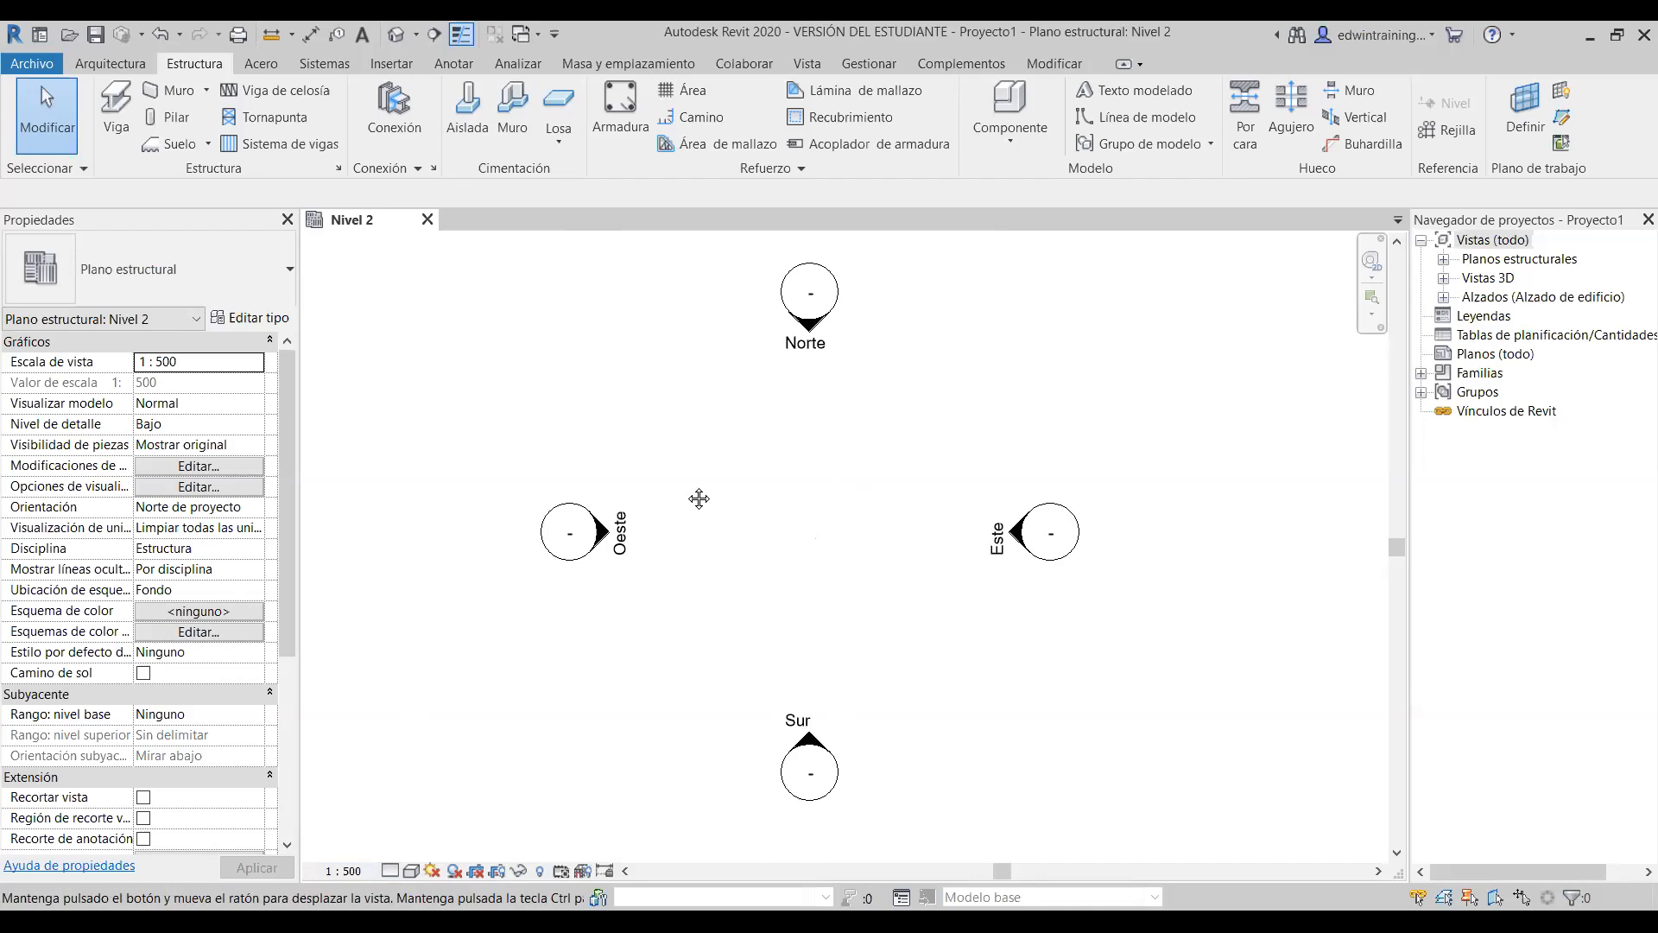
click(387, 872)
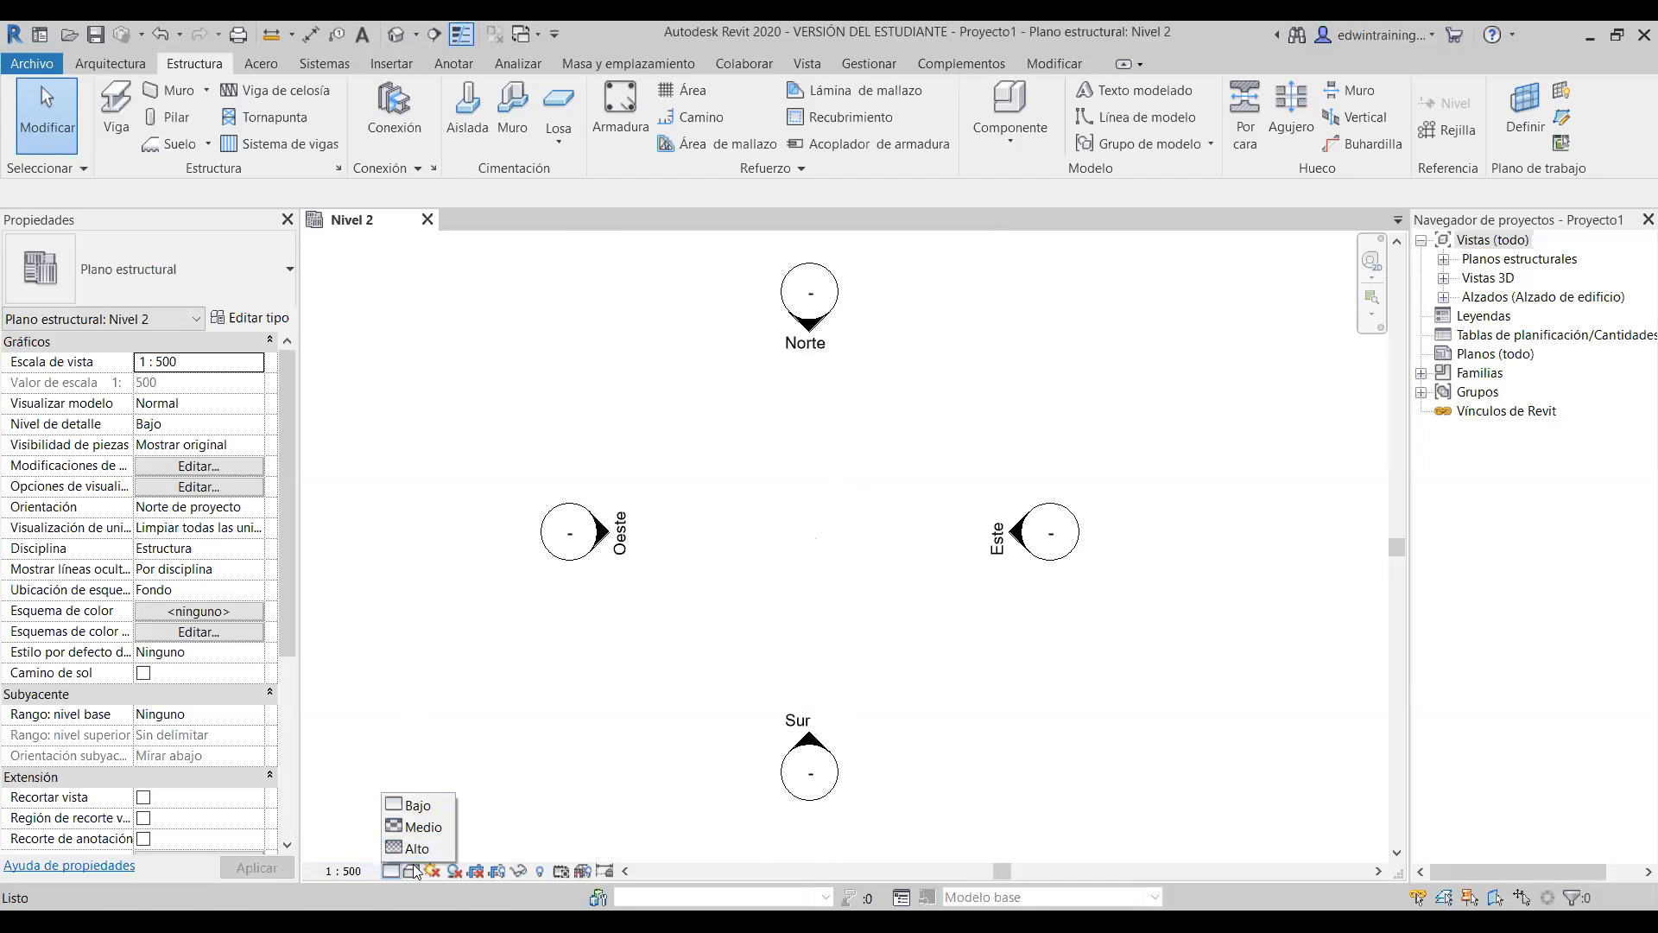
- Keep Nivel 2 at Bajo detail level and pick a visual style from the Estilo visual list
click(388, 874)
click(410, 871)
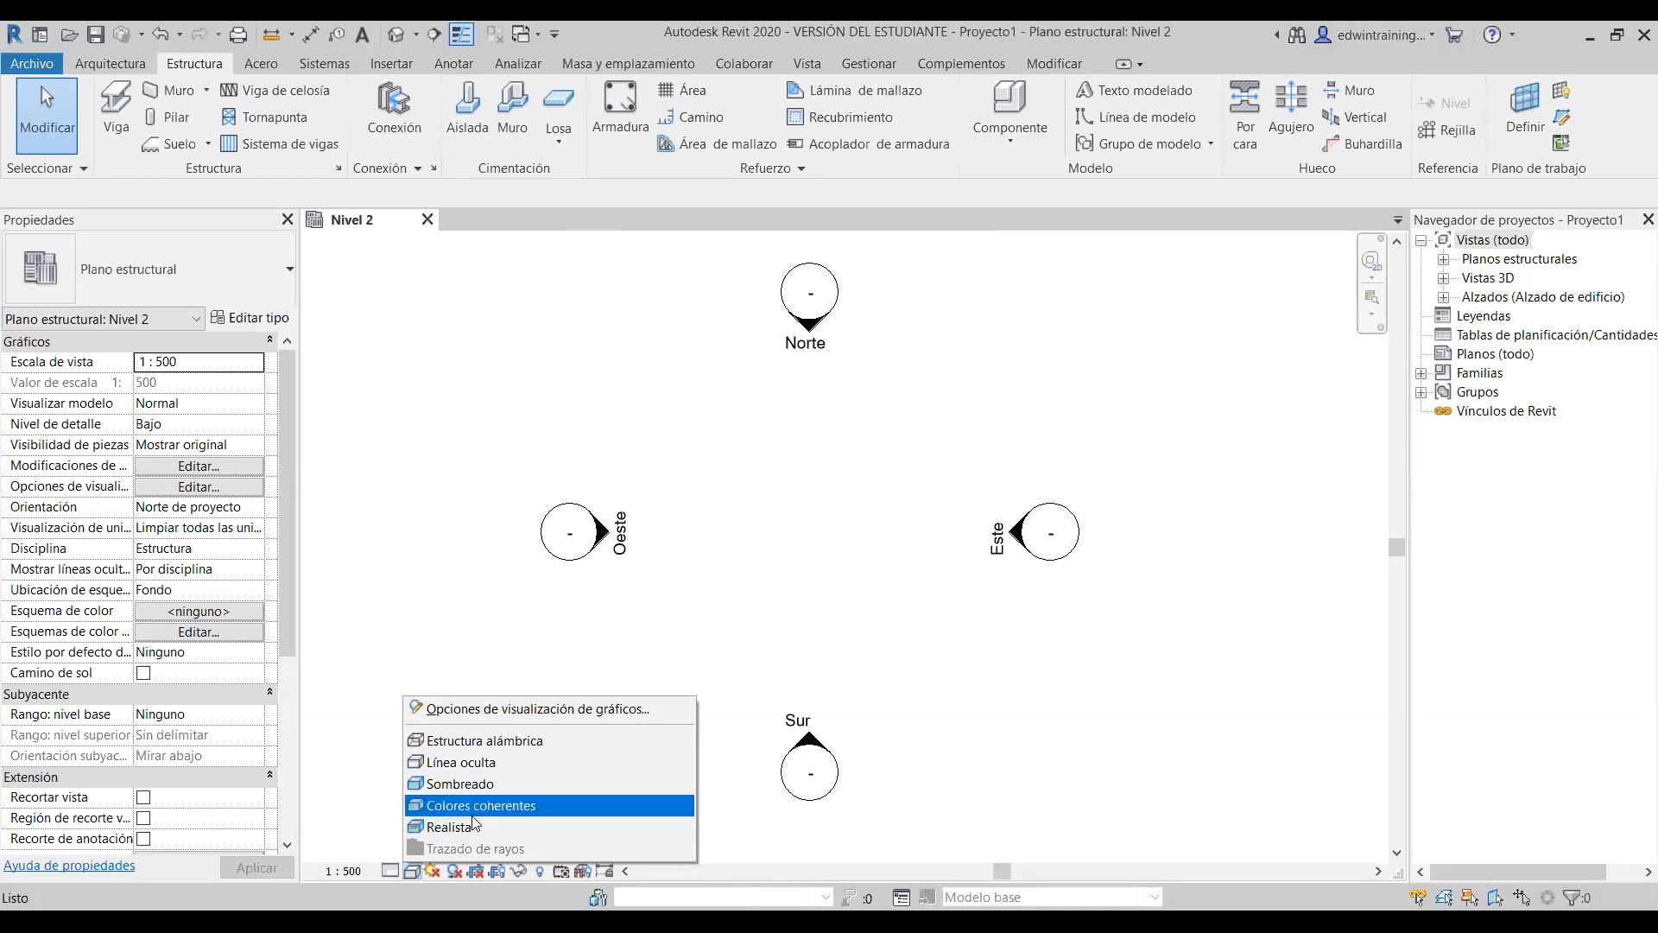
click(723, 867)
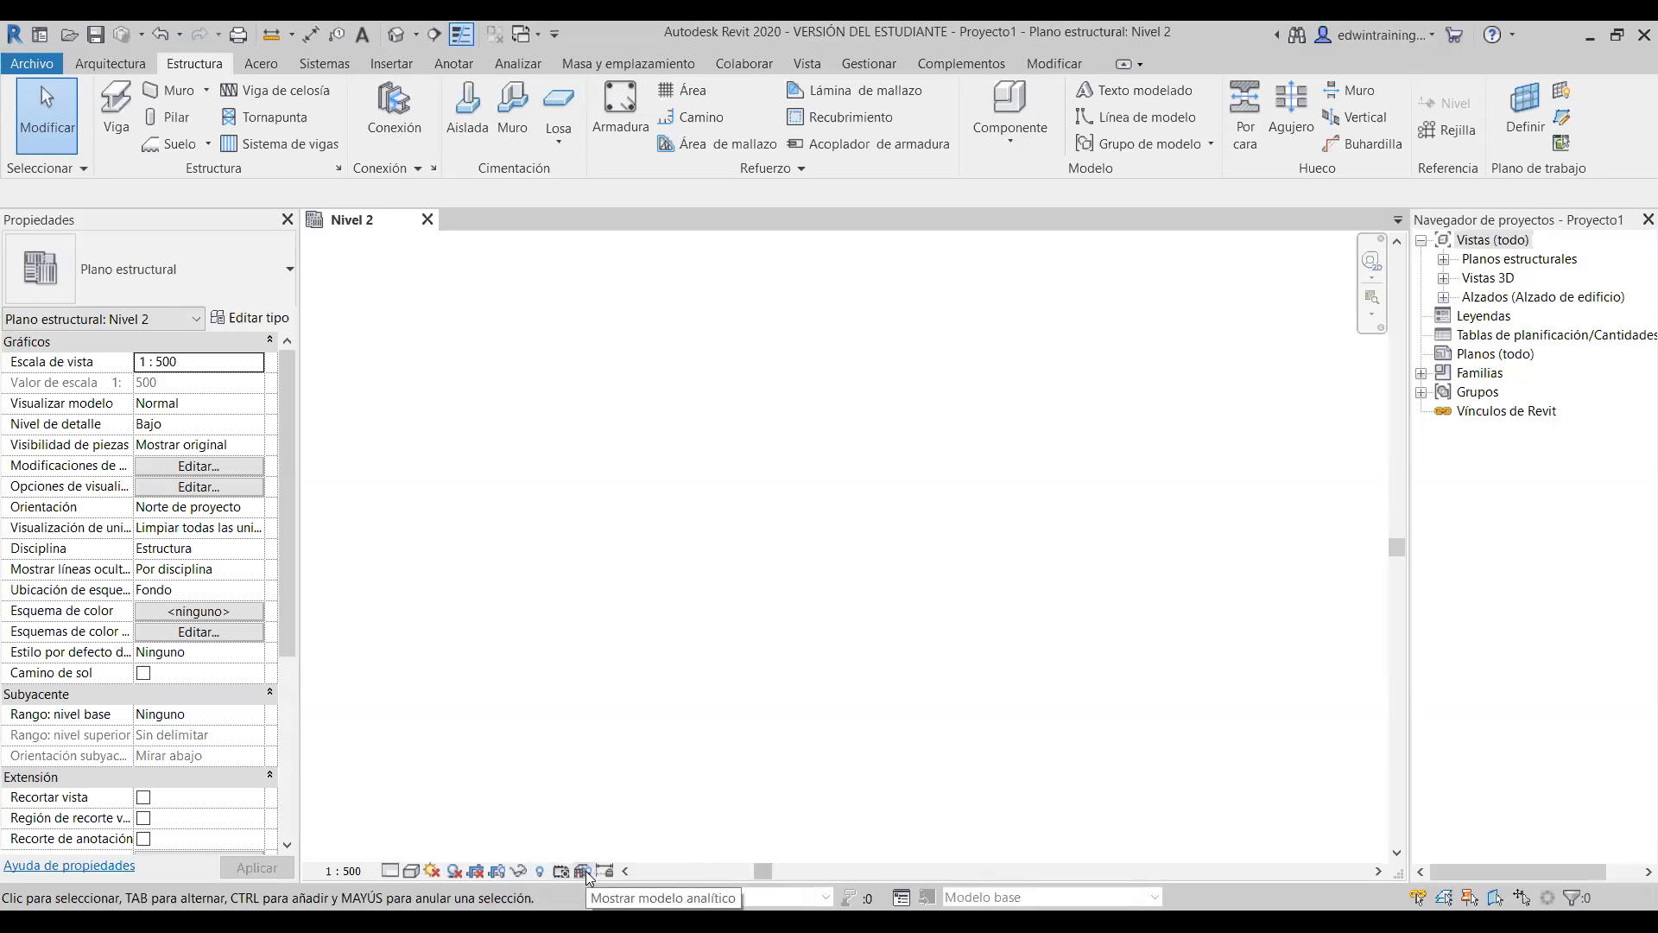
middle_drag(936, 571, 1051, 648)
scroll(851, 591, up, 3)
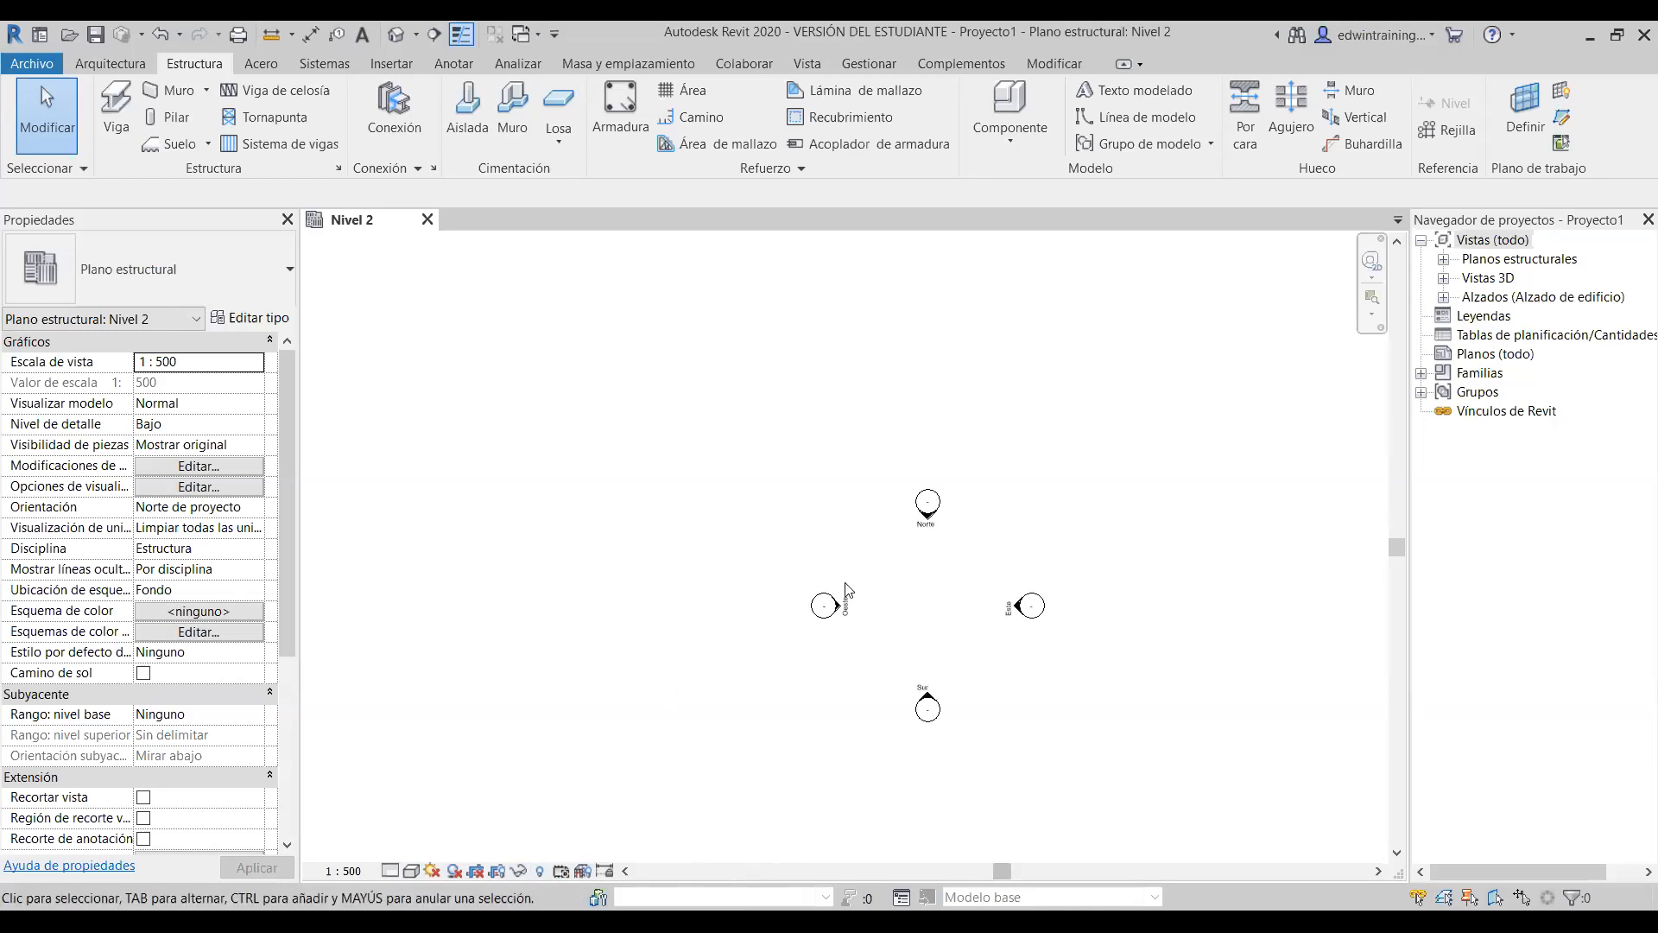
middle_drag(856, 587, 813, 547)
scroll(813, 547, up, 1)
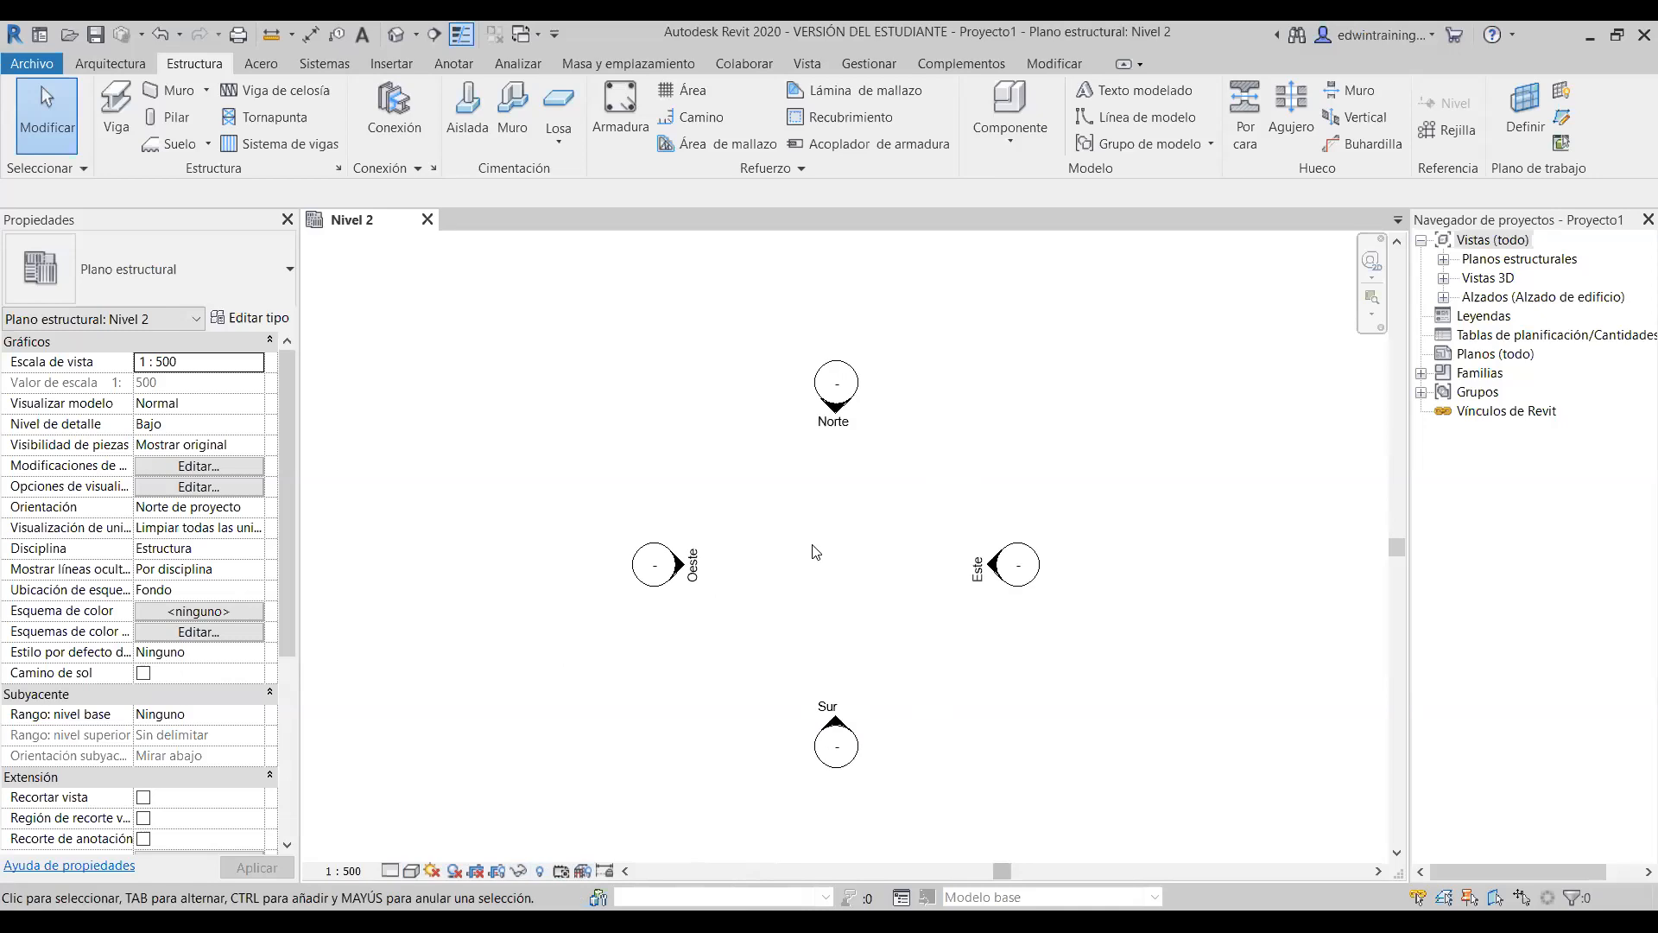
scroll(823, 567, up, 1)
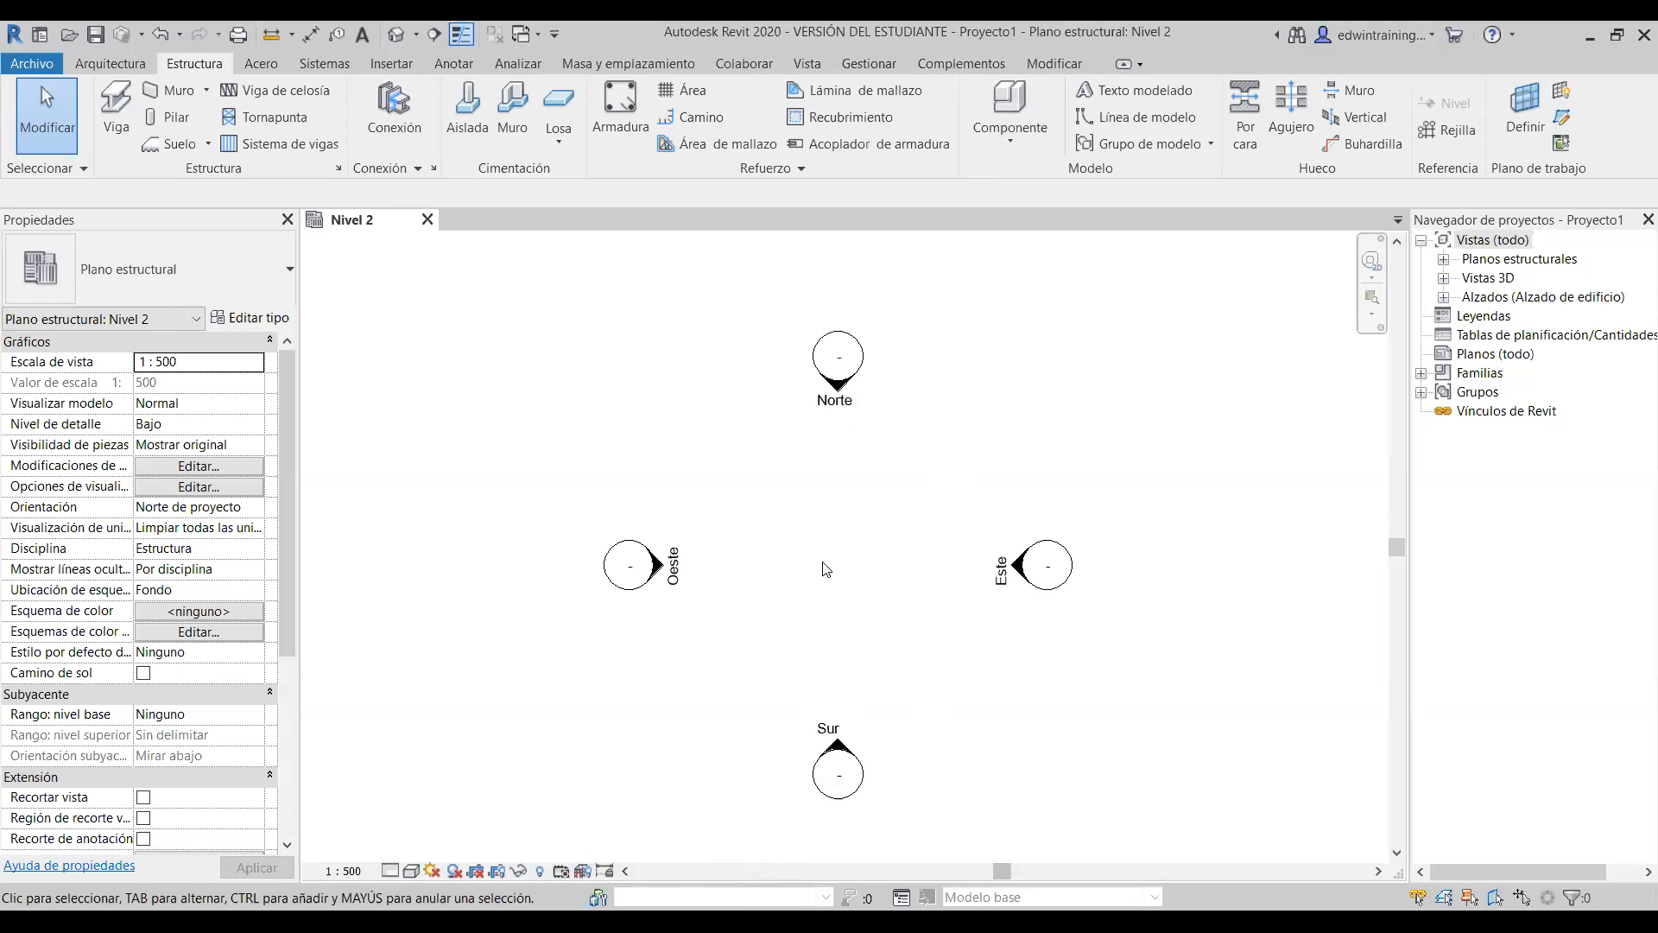
scroll(876, 564, down, 1)
middle_drag(834, 577, 820, 551)
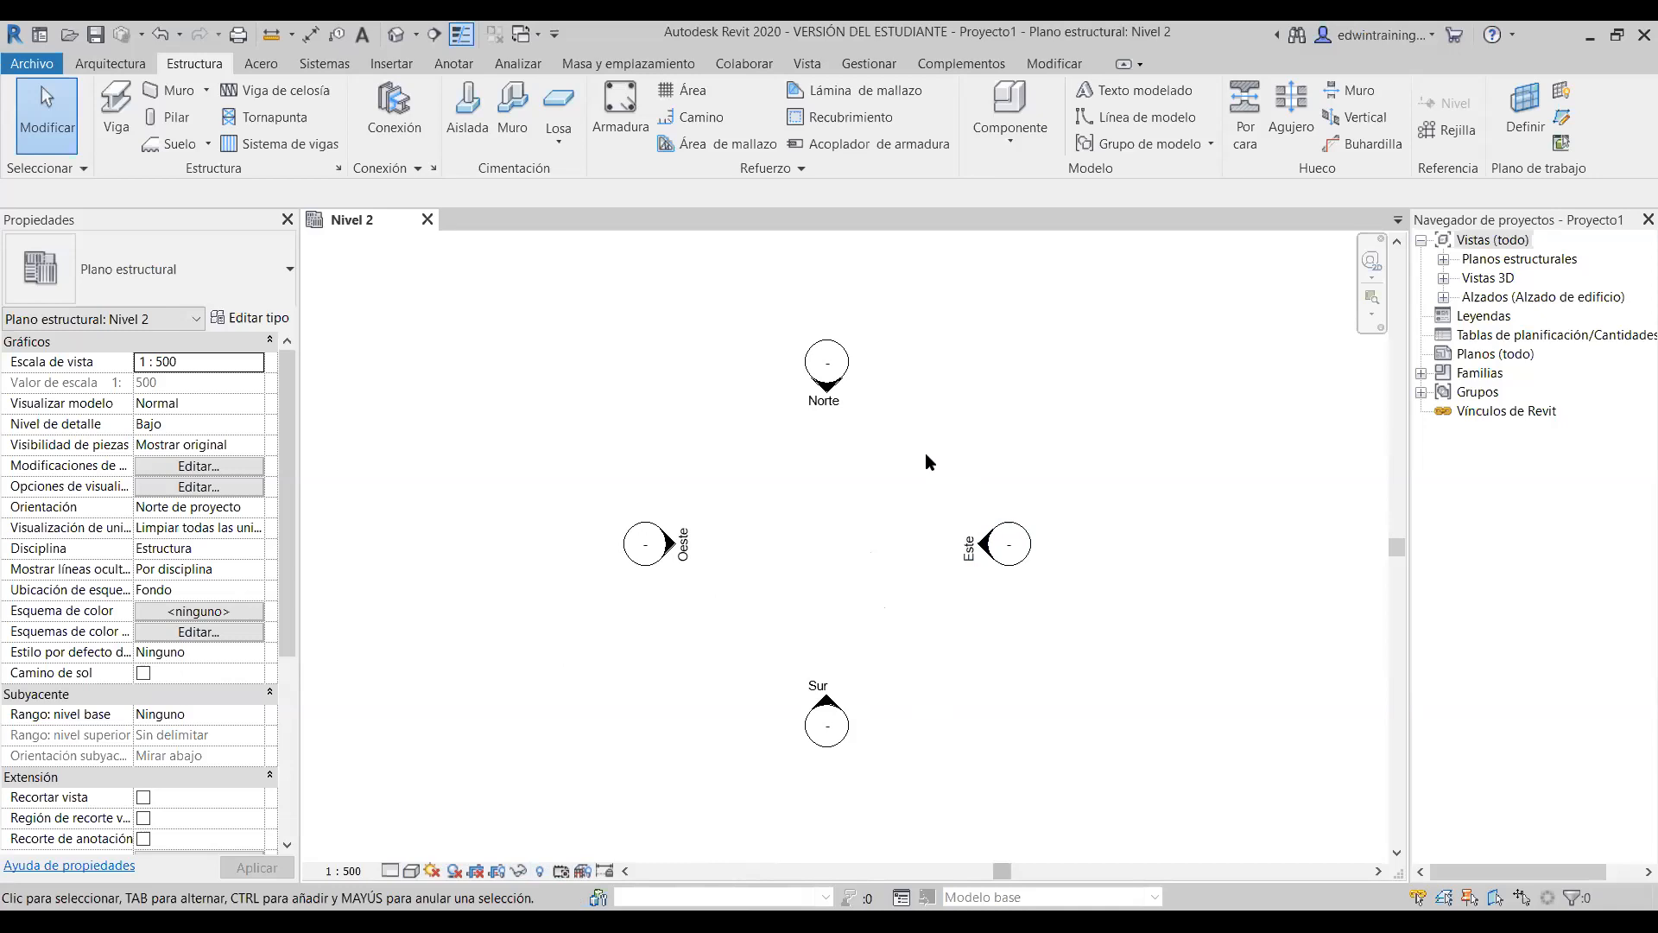
scroll(881, 449, up, 1)
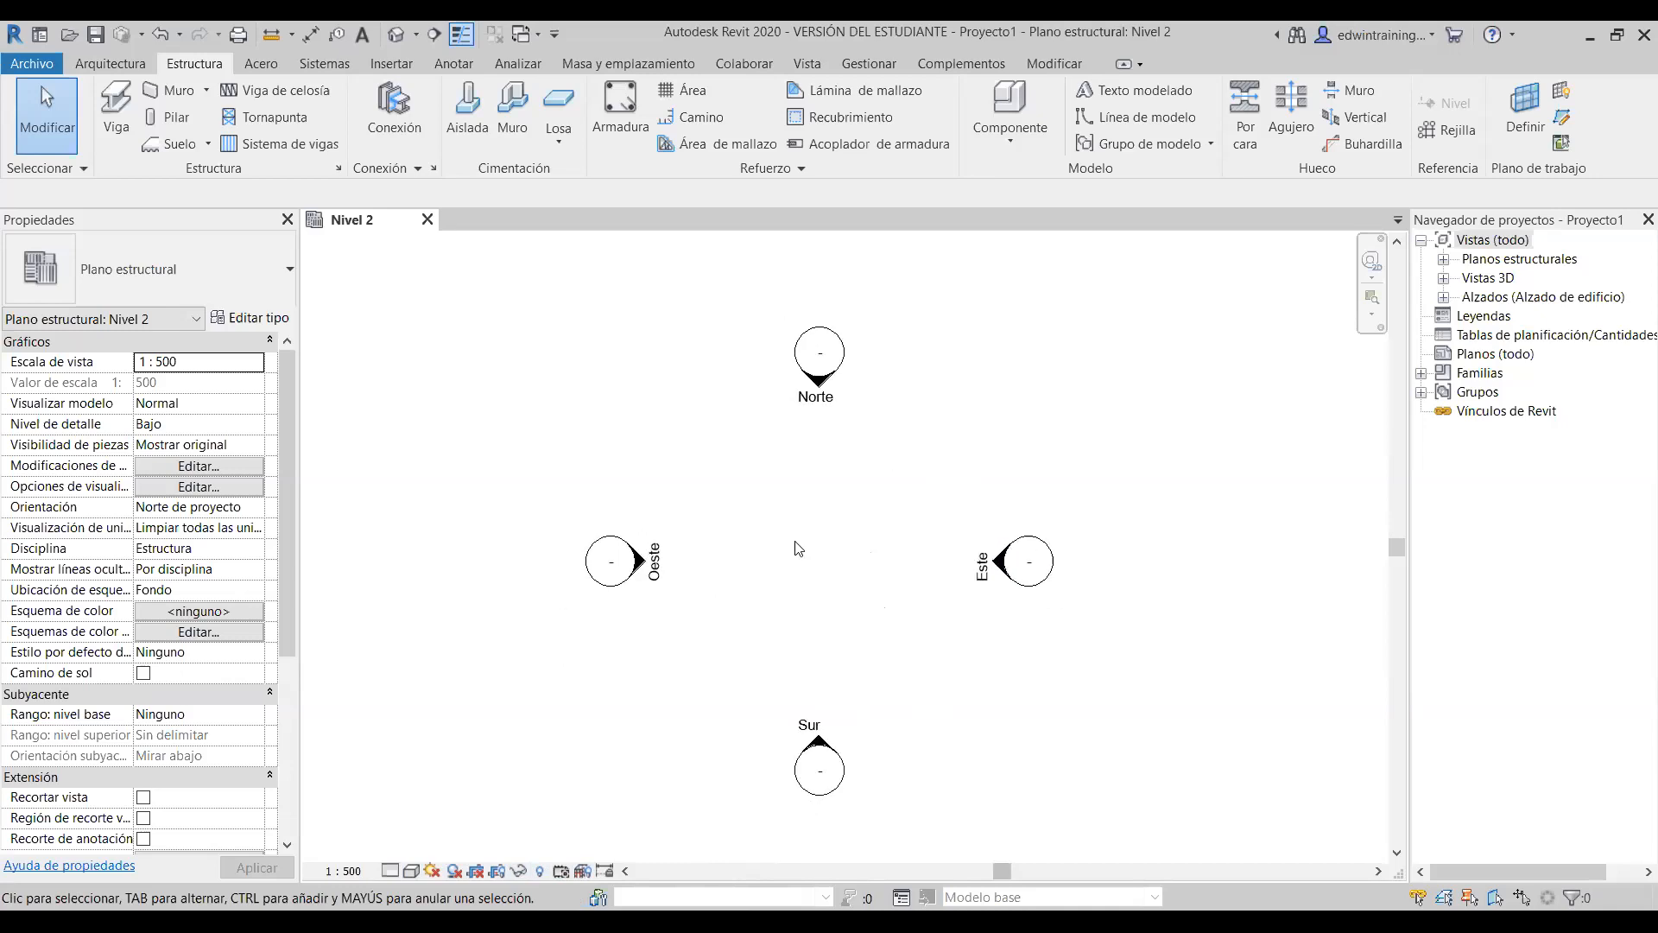
mouse_move(943, 509)
middle_down()
mouse_move(988, 496)
mouse_move(914, 536)
mouse_move(935, 500)
middle_up()
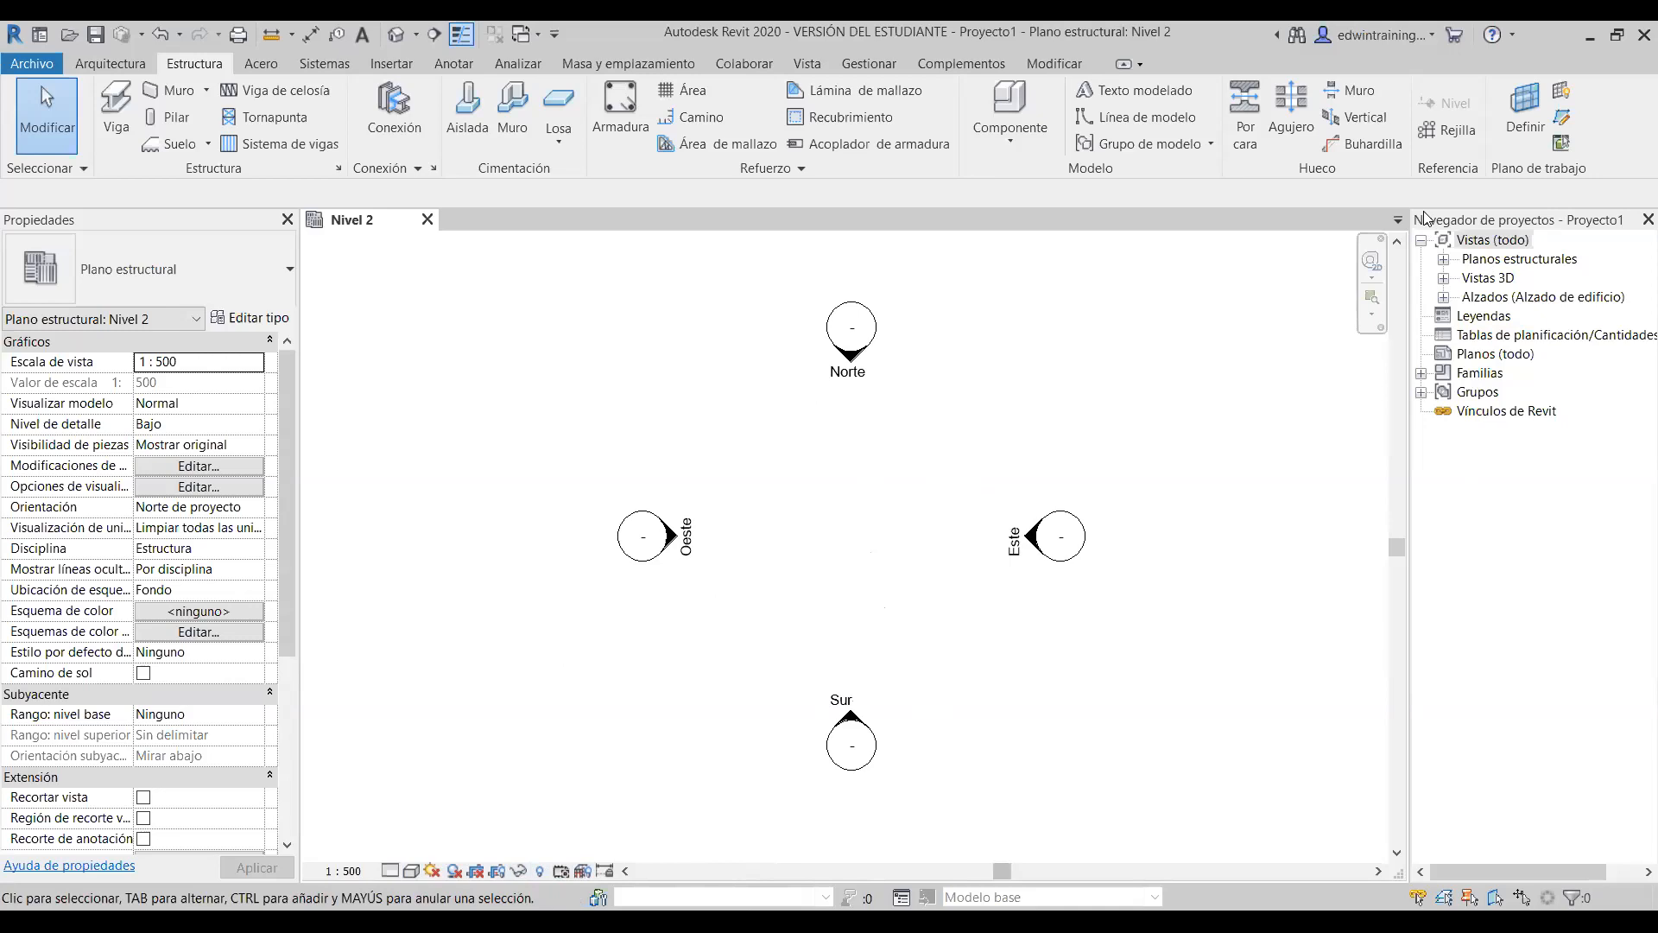
- Expand the Planos estructurales, Vistas 3D and Alzados branches in the Project Browser
click(1445, 261)
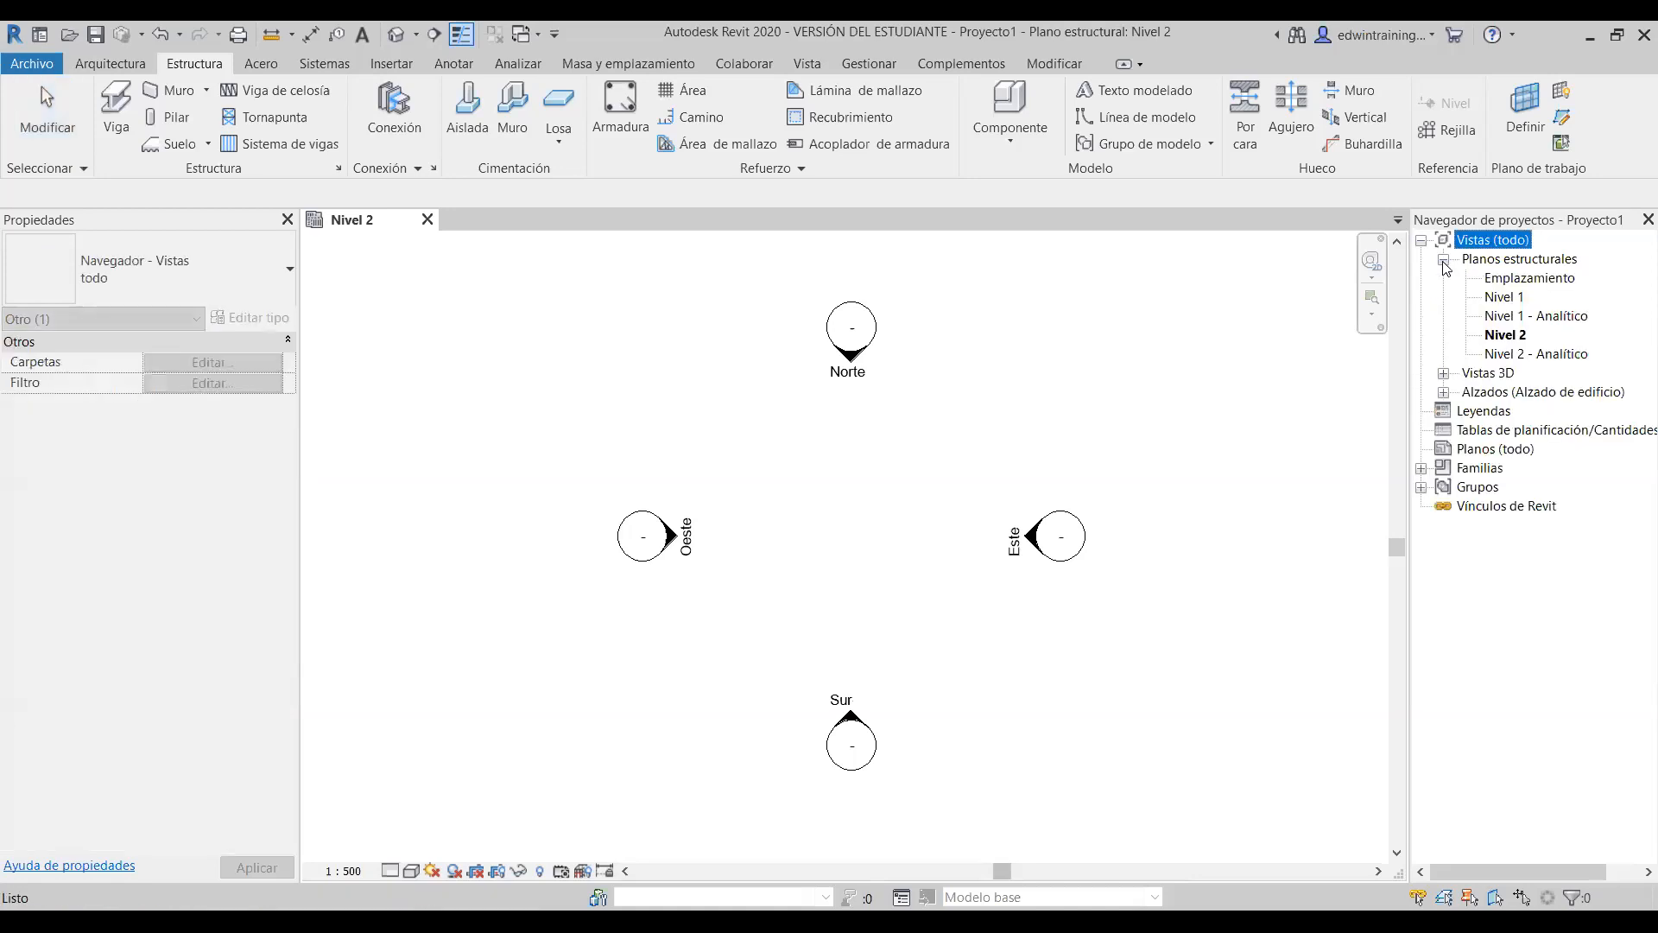
click(1444, 374)
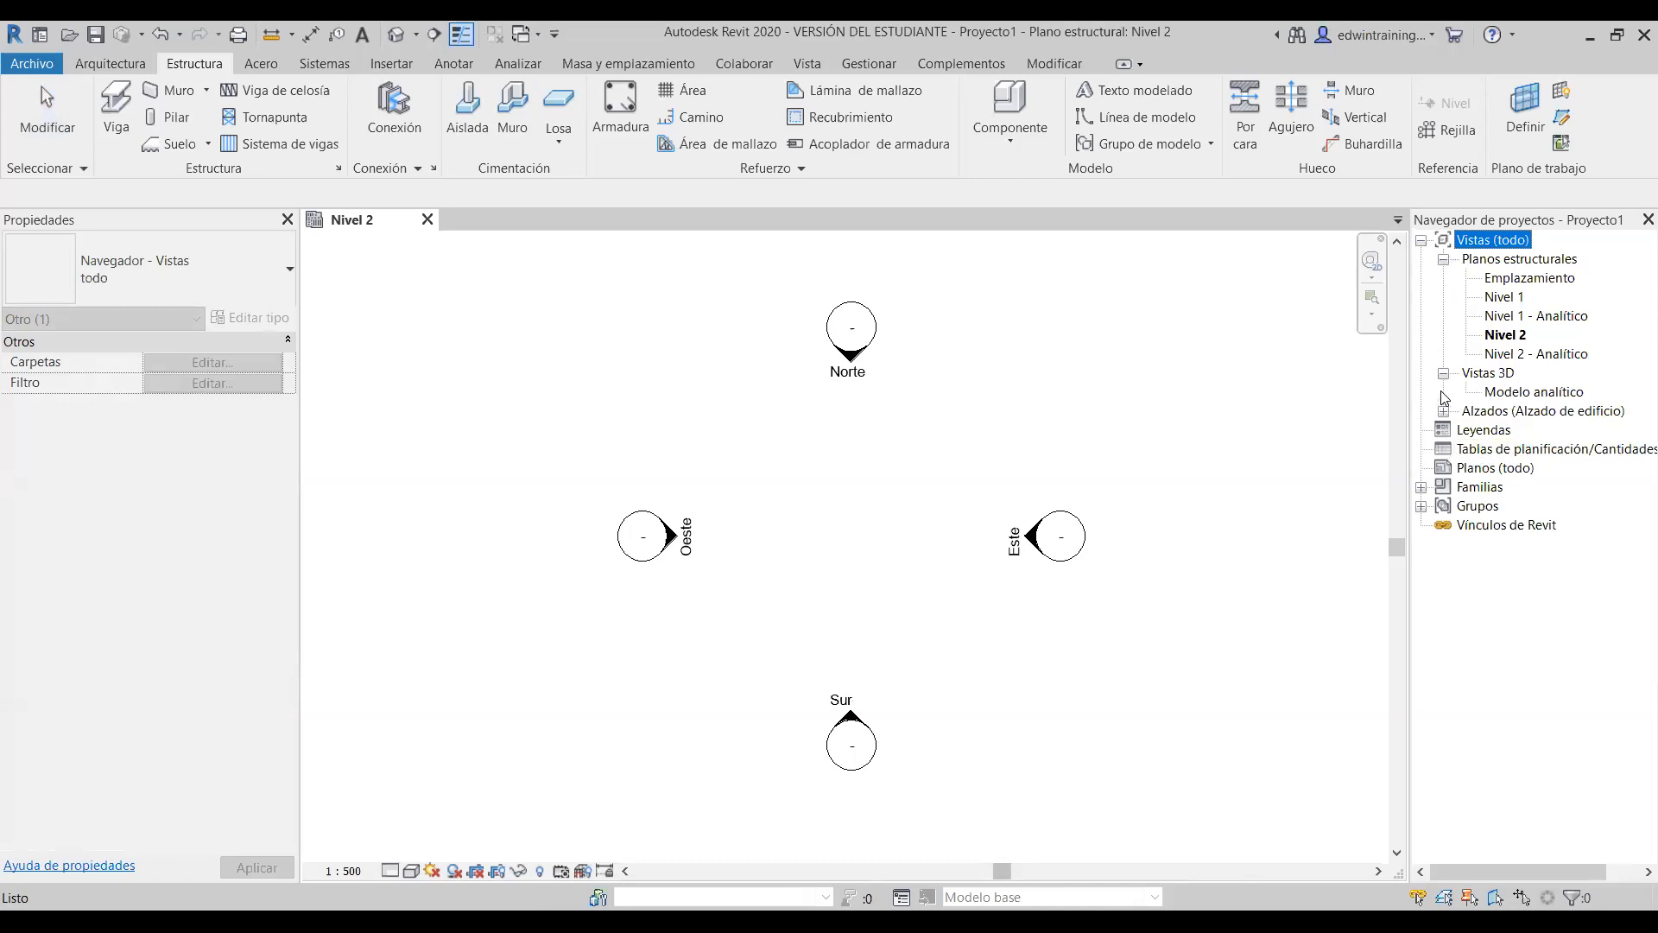
click(1443, 260)
click(1443, 279)
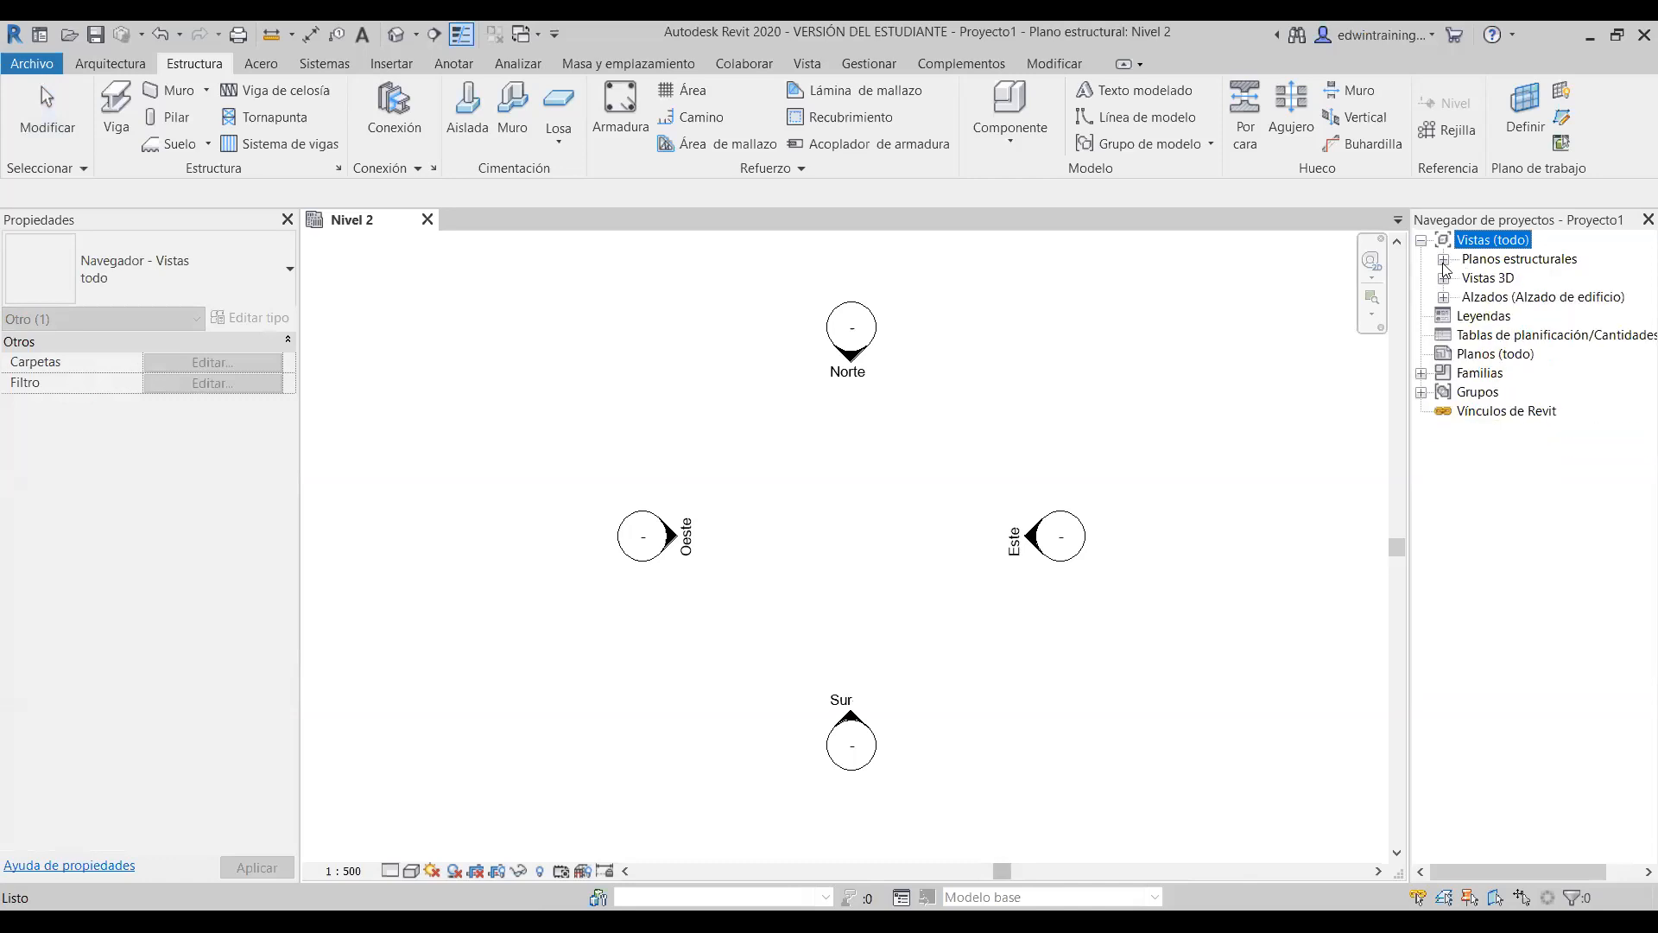
click(1443, 260)
click(1445, 374)
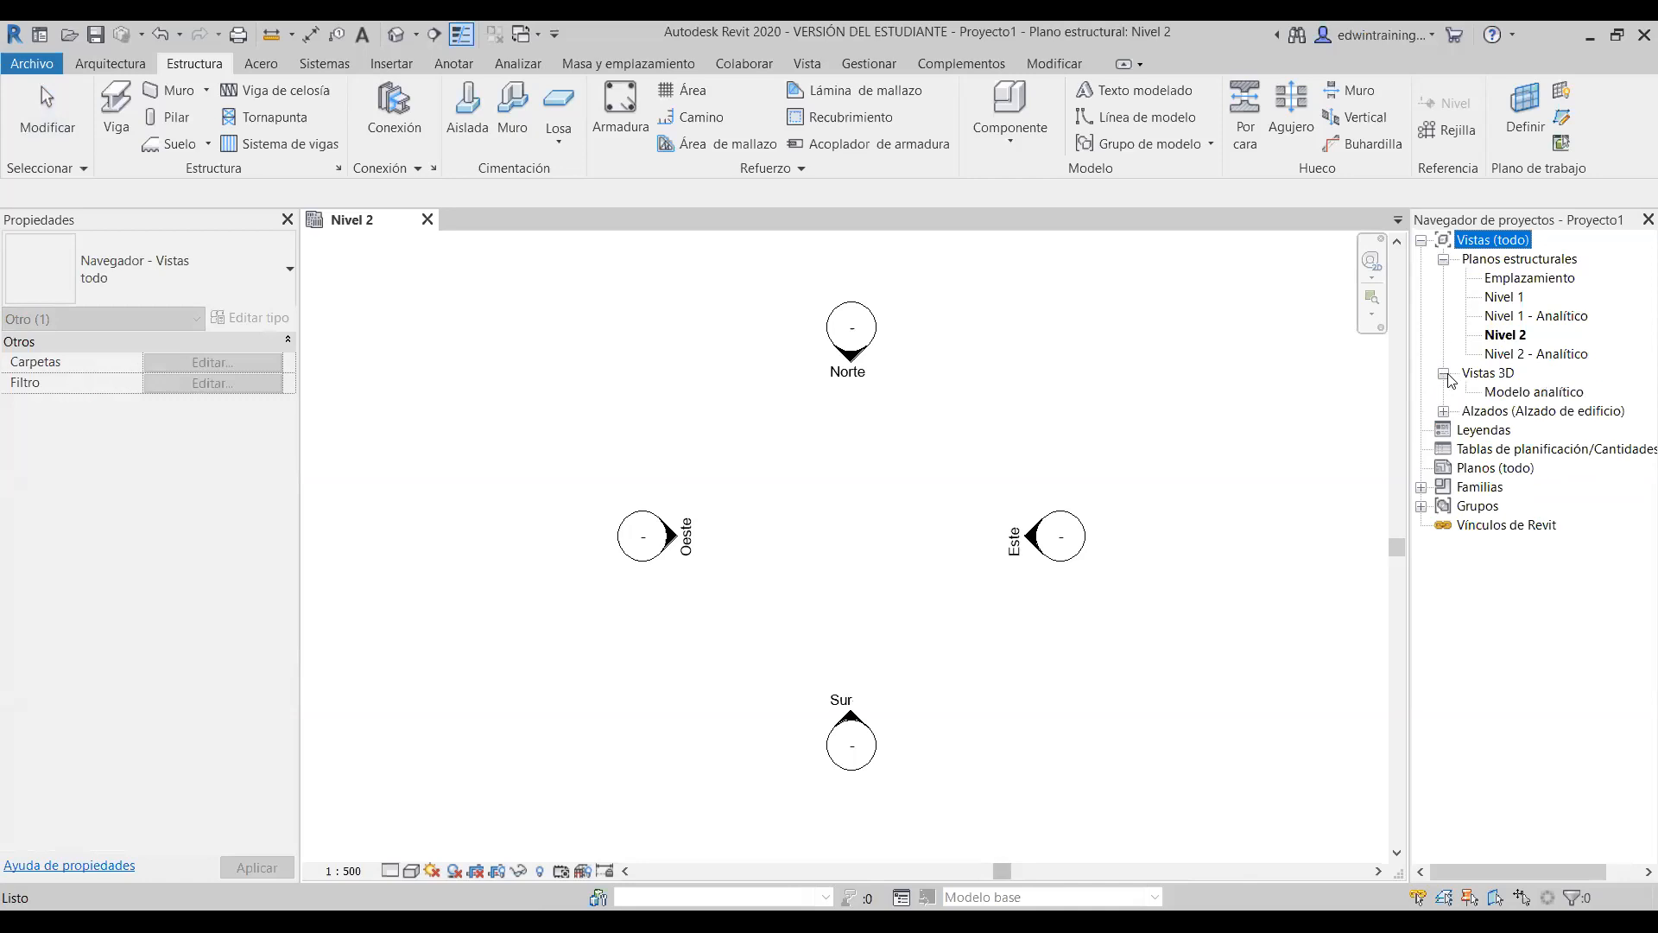
click(1443, 412)
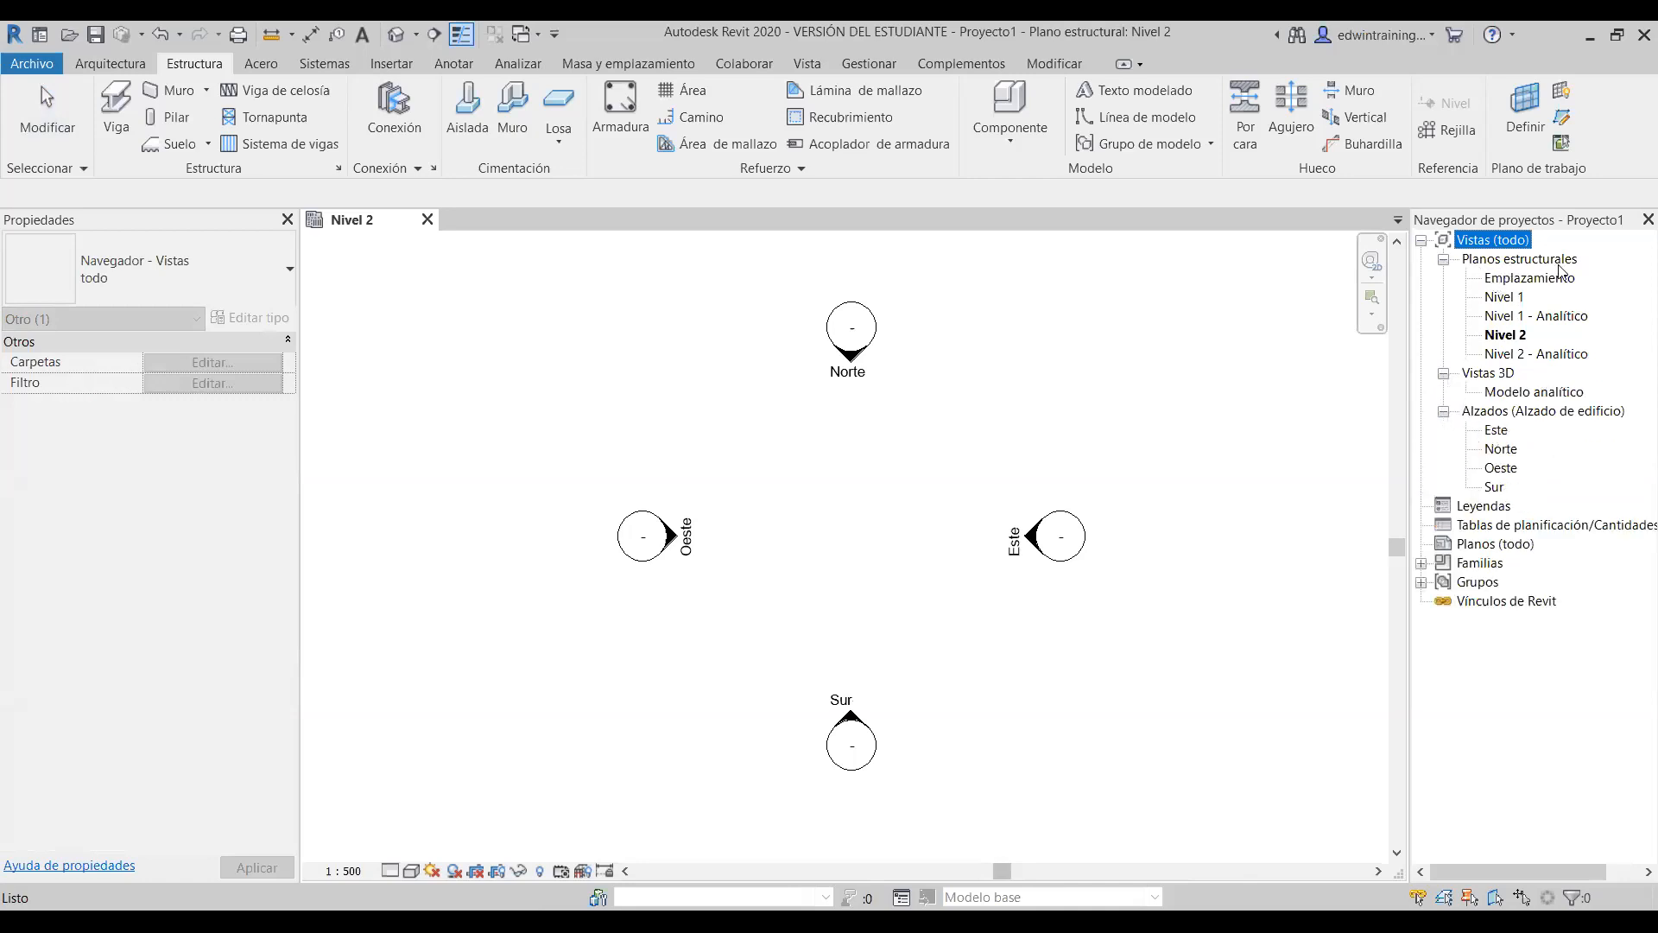
- Open the Emplazamiento, Nivel 1 and Nivel 1 - Analítico plans, ending on Nivel 1 - Analítico
click(1536, 282)
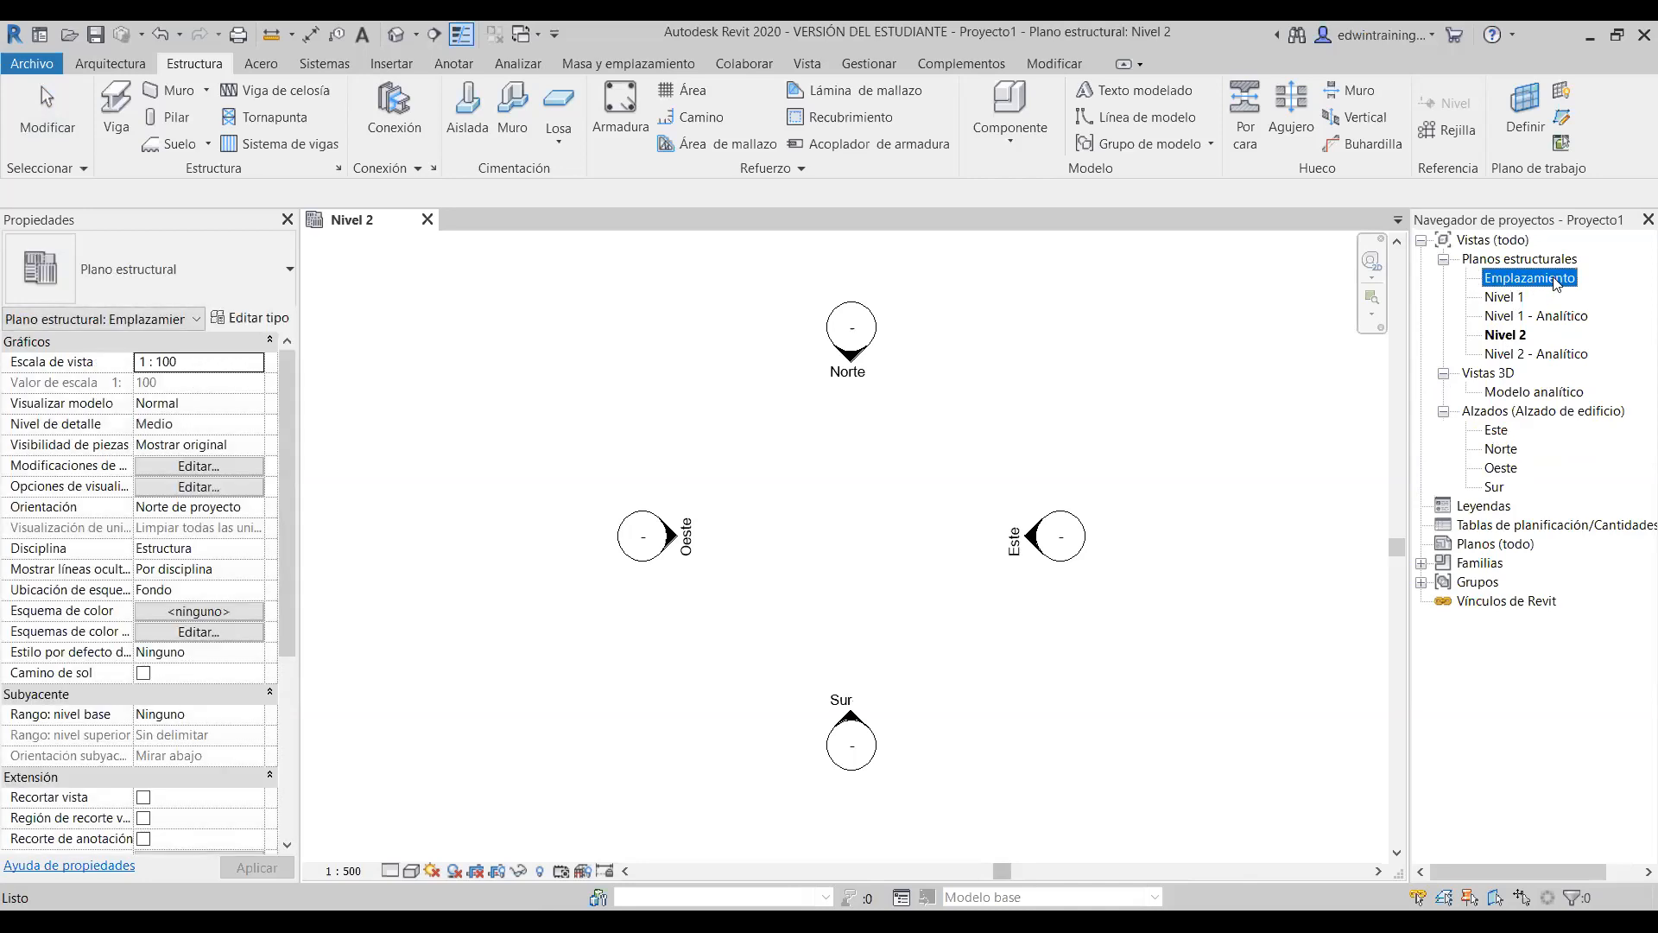
double_click(1536, 280)
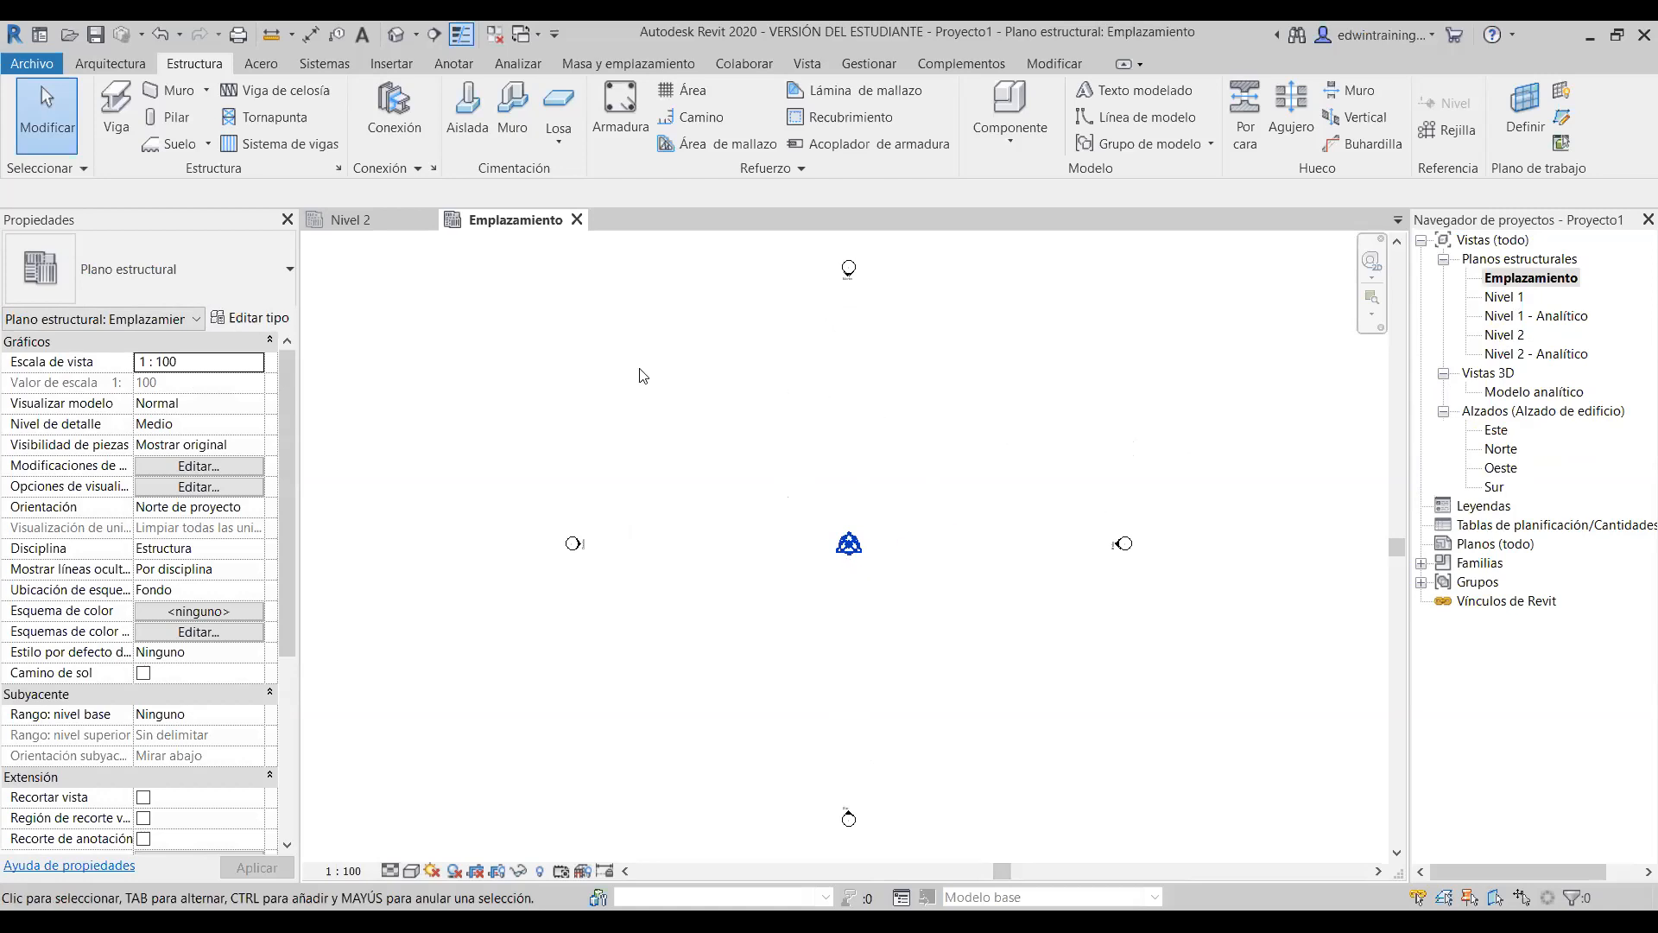
click(1510, 299)
double_click(1510, 298)
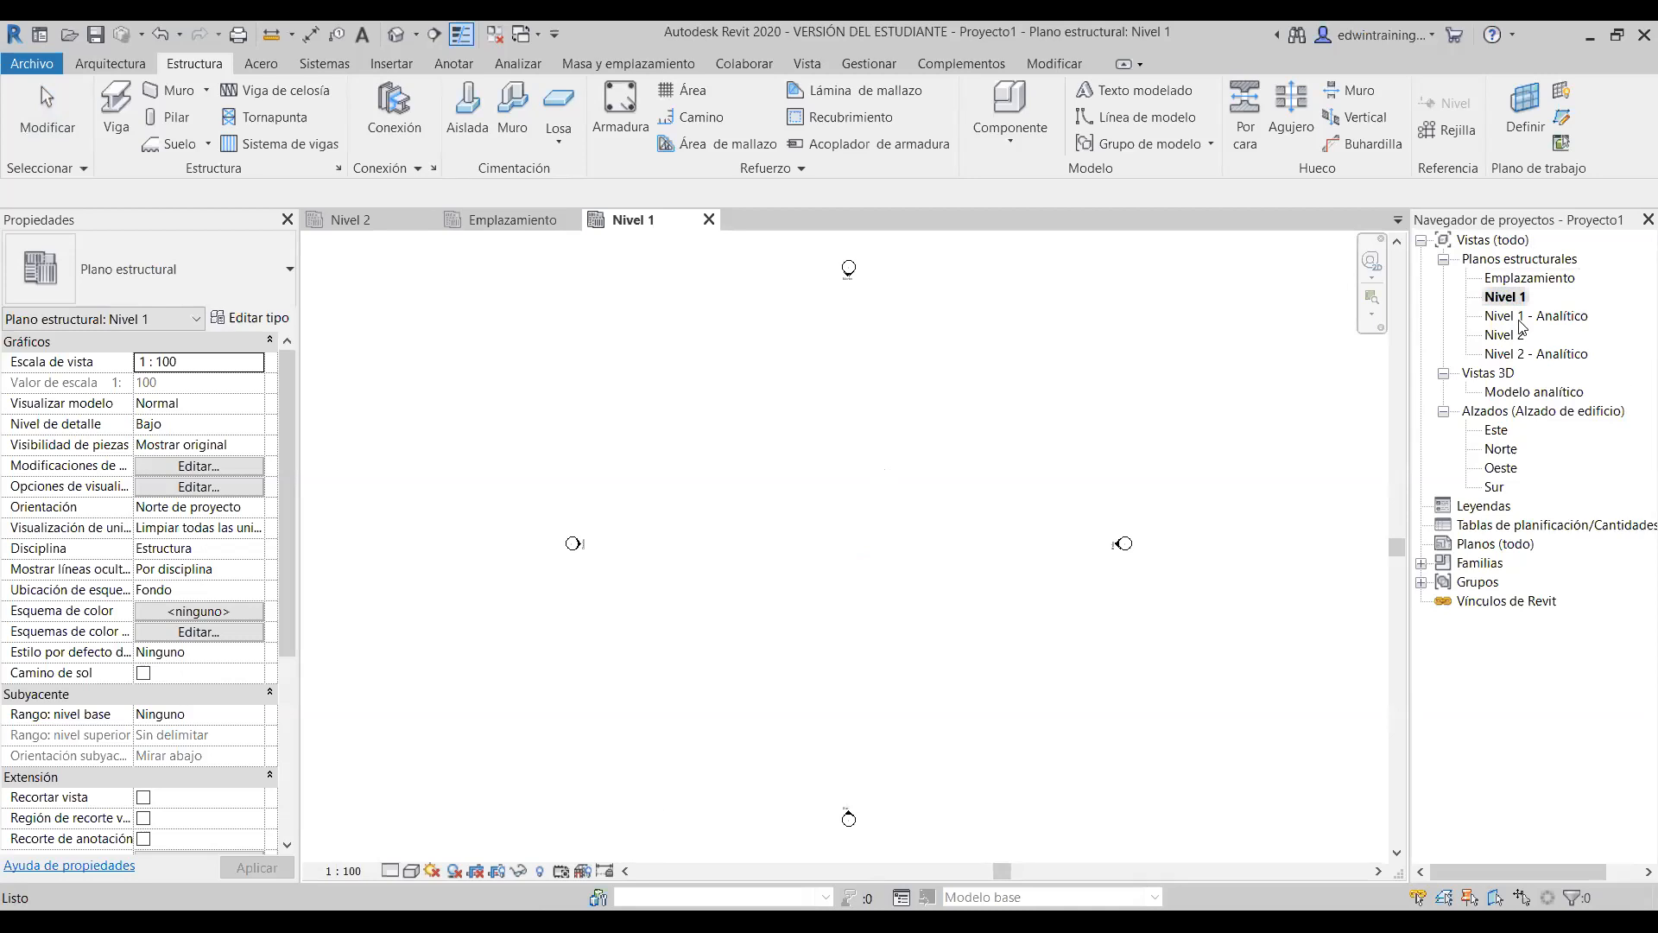
double_click(1521, 318)
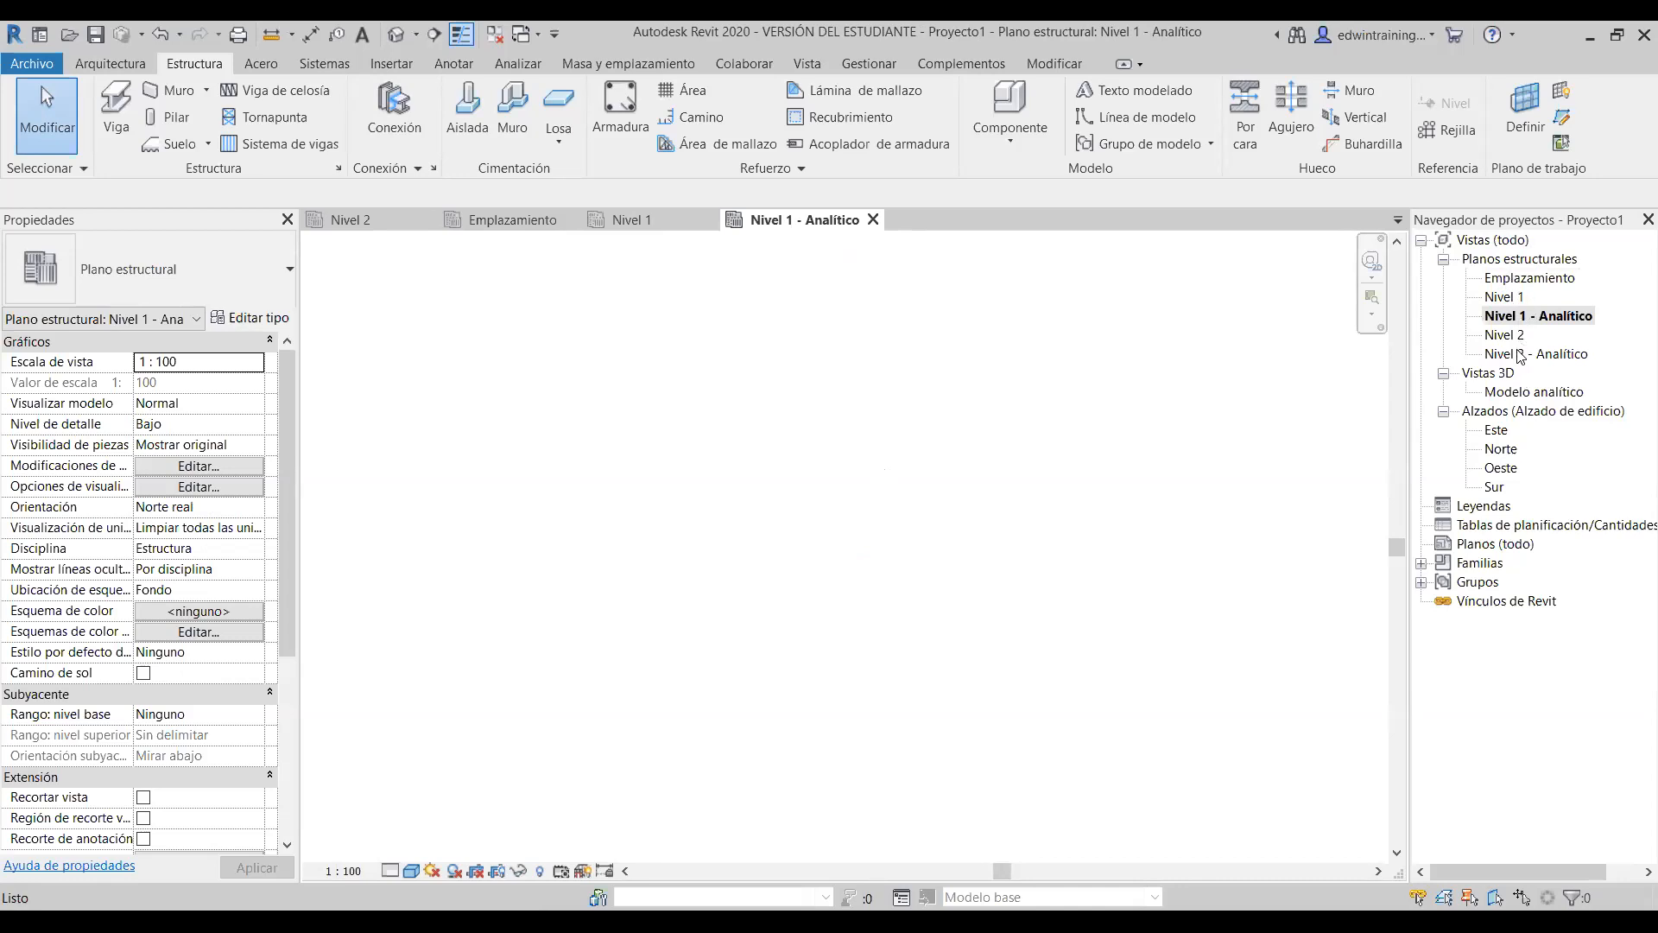
- Open Modelo analítico and the default {3D} view framing both level lines, then select the Este elevation
click(1534, 393)
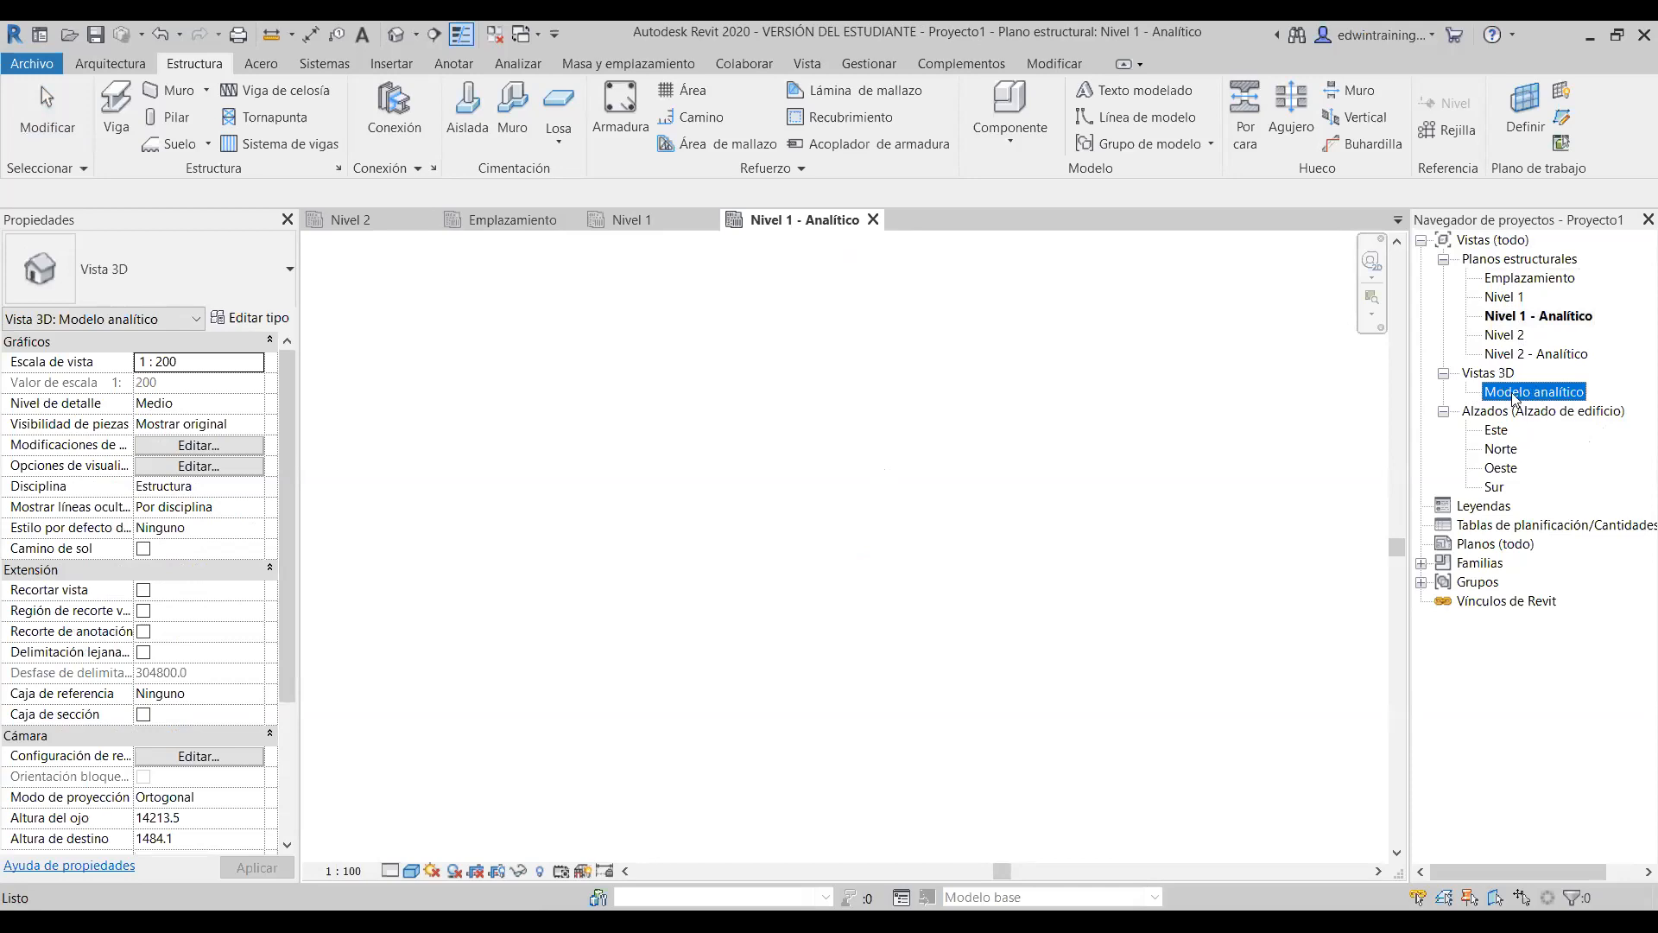
double_click(1514, 393)
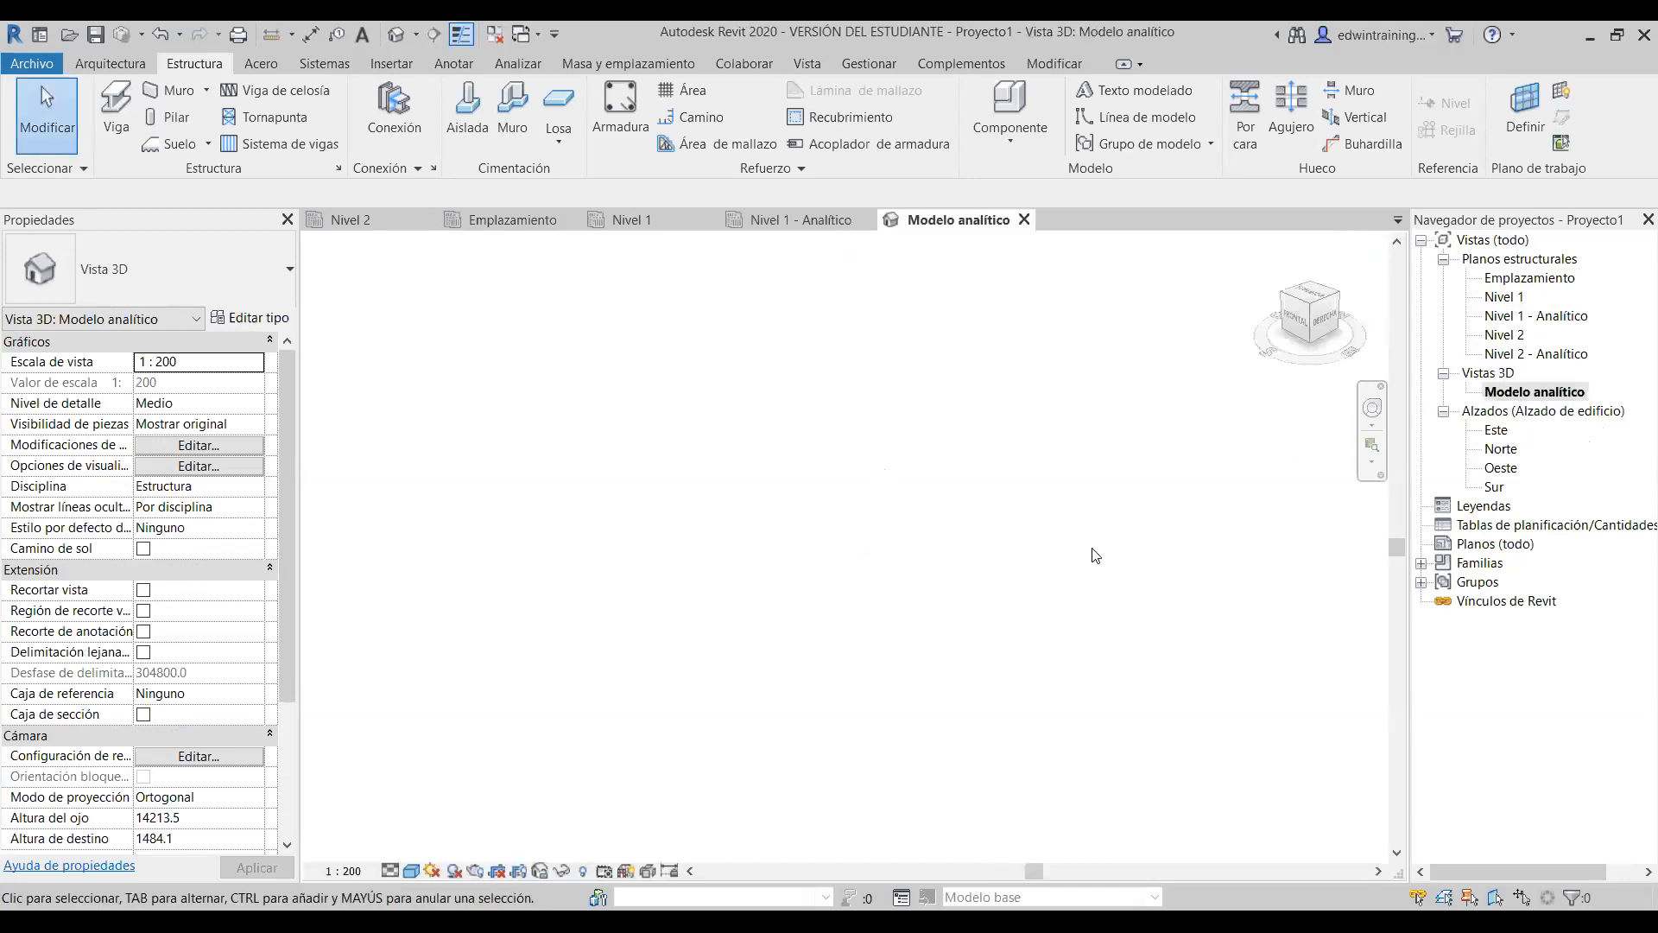
click(396, 38)
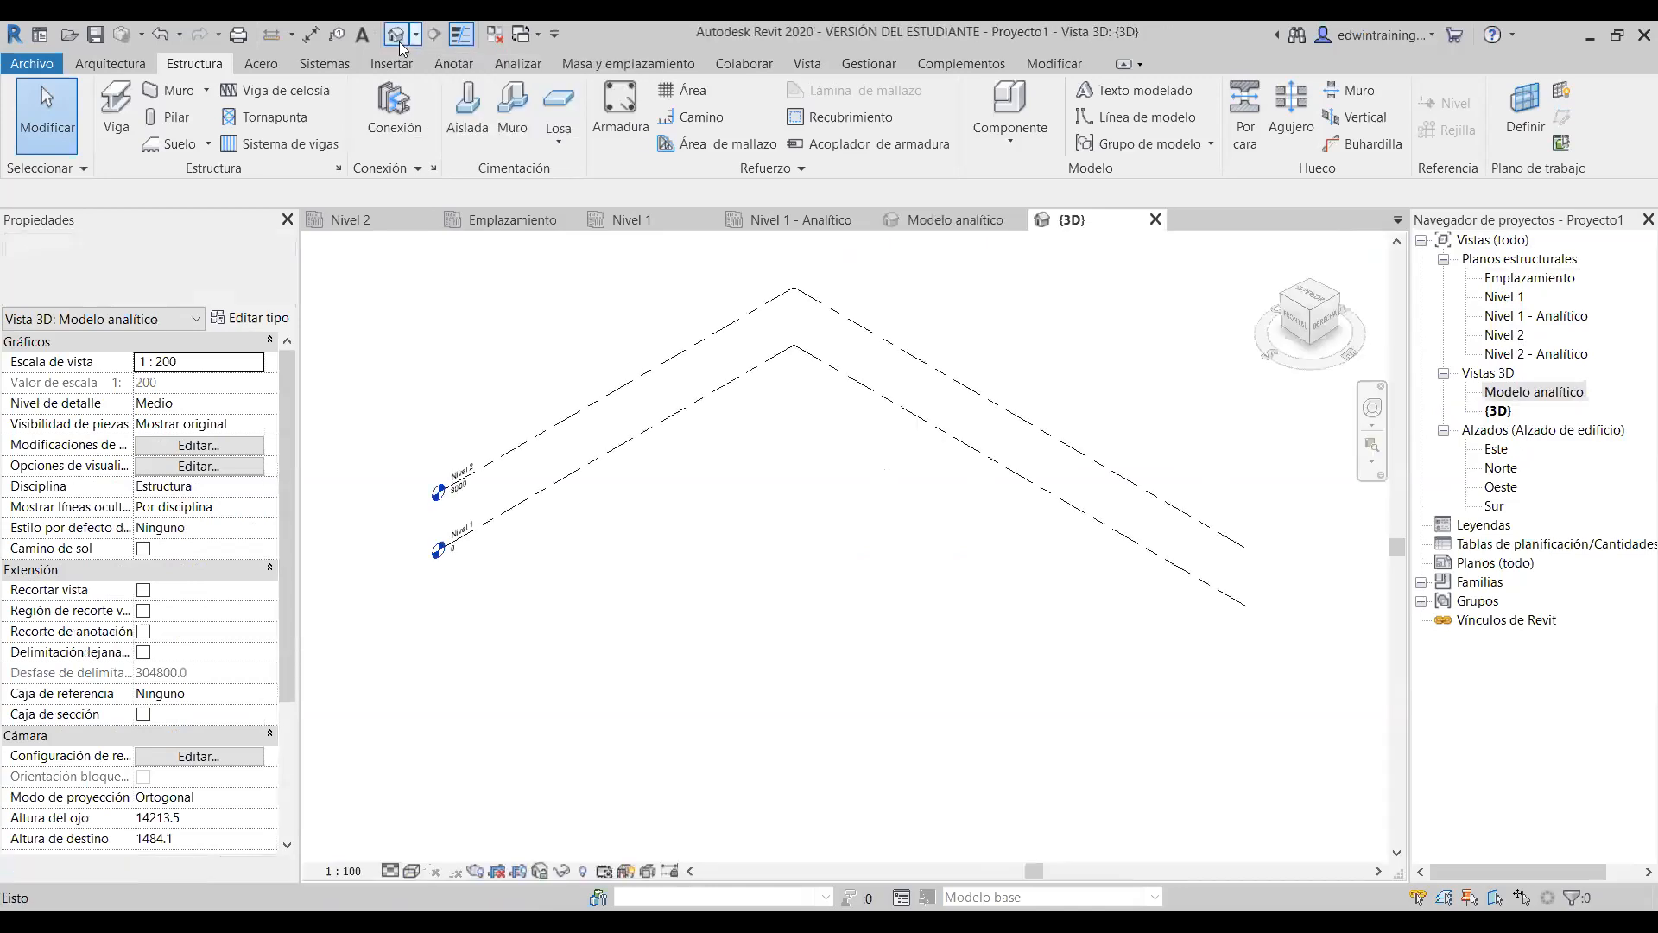
scroll(806, 484, up, 1)
middle_drag(806, 486, 790, 565)
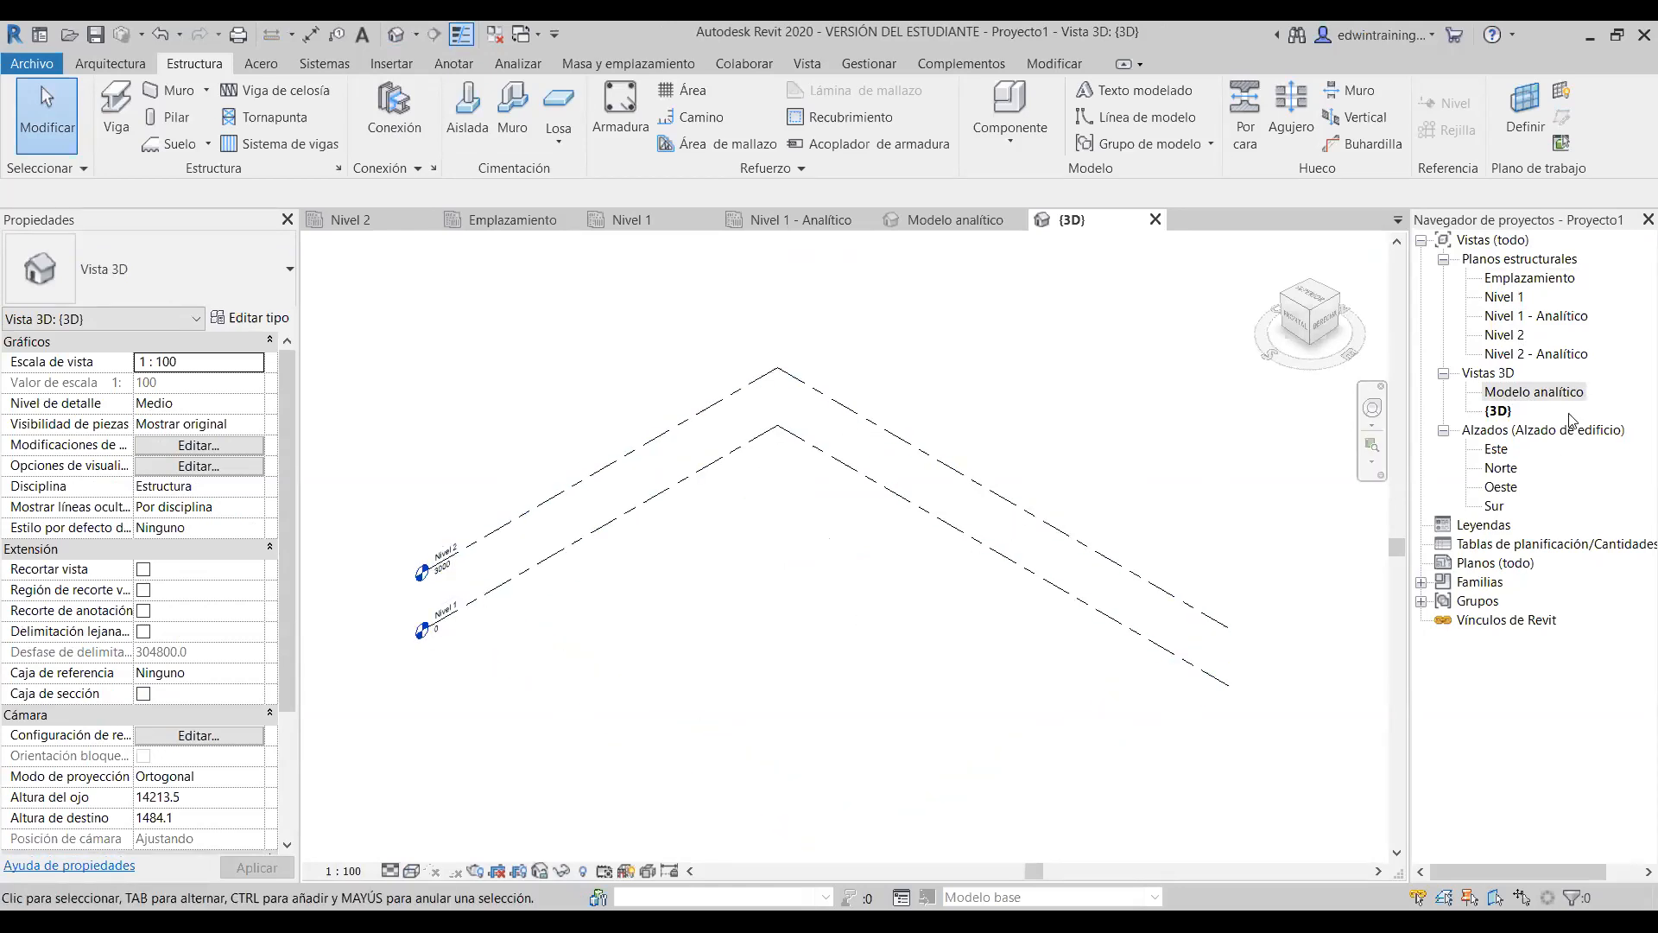
click(1507, 454)
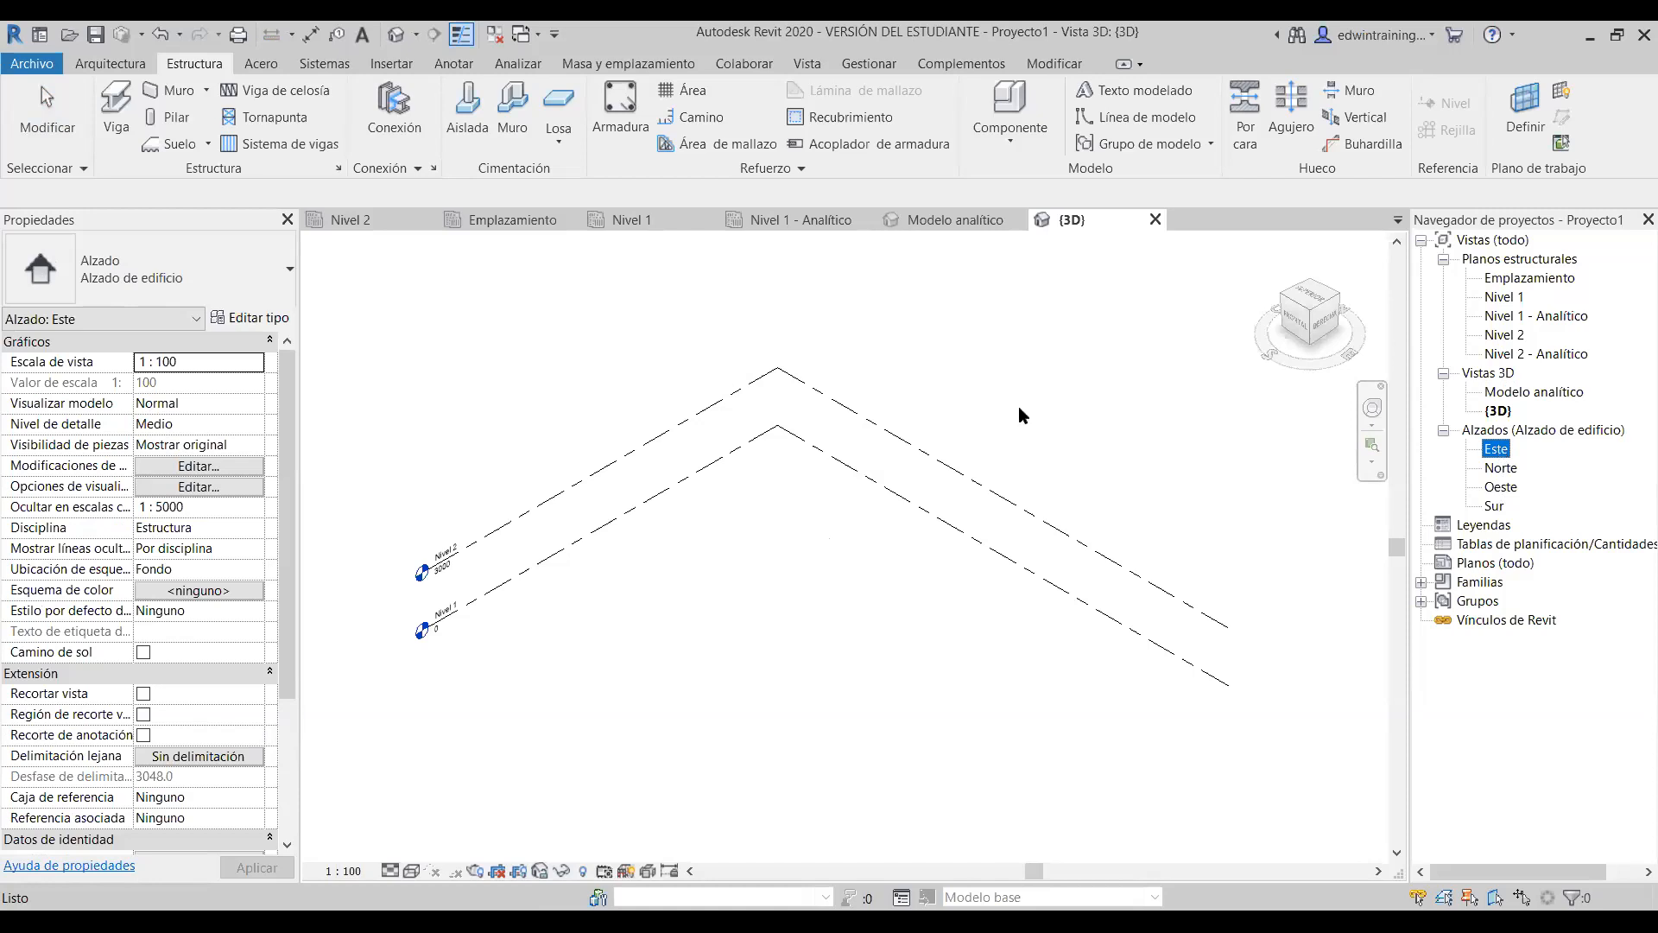
click(549, 221)
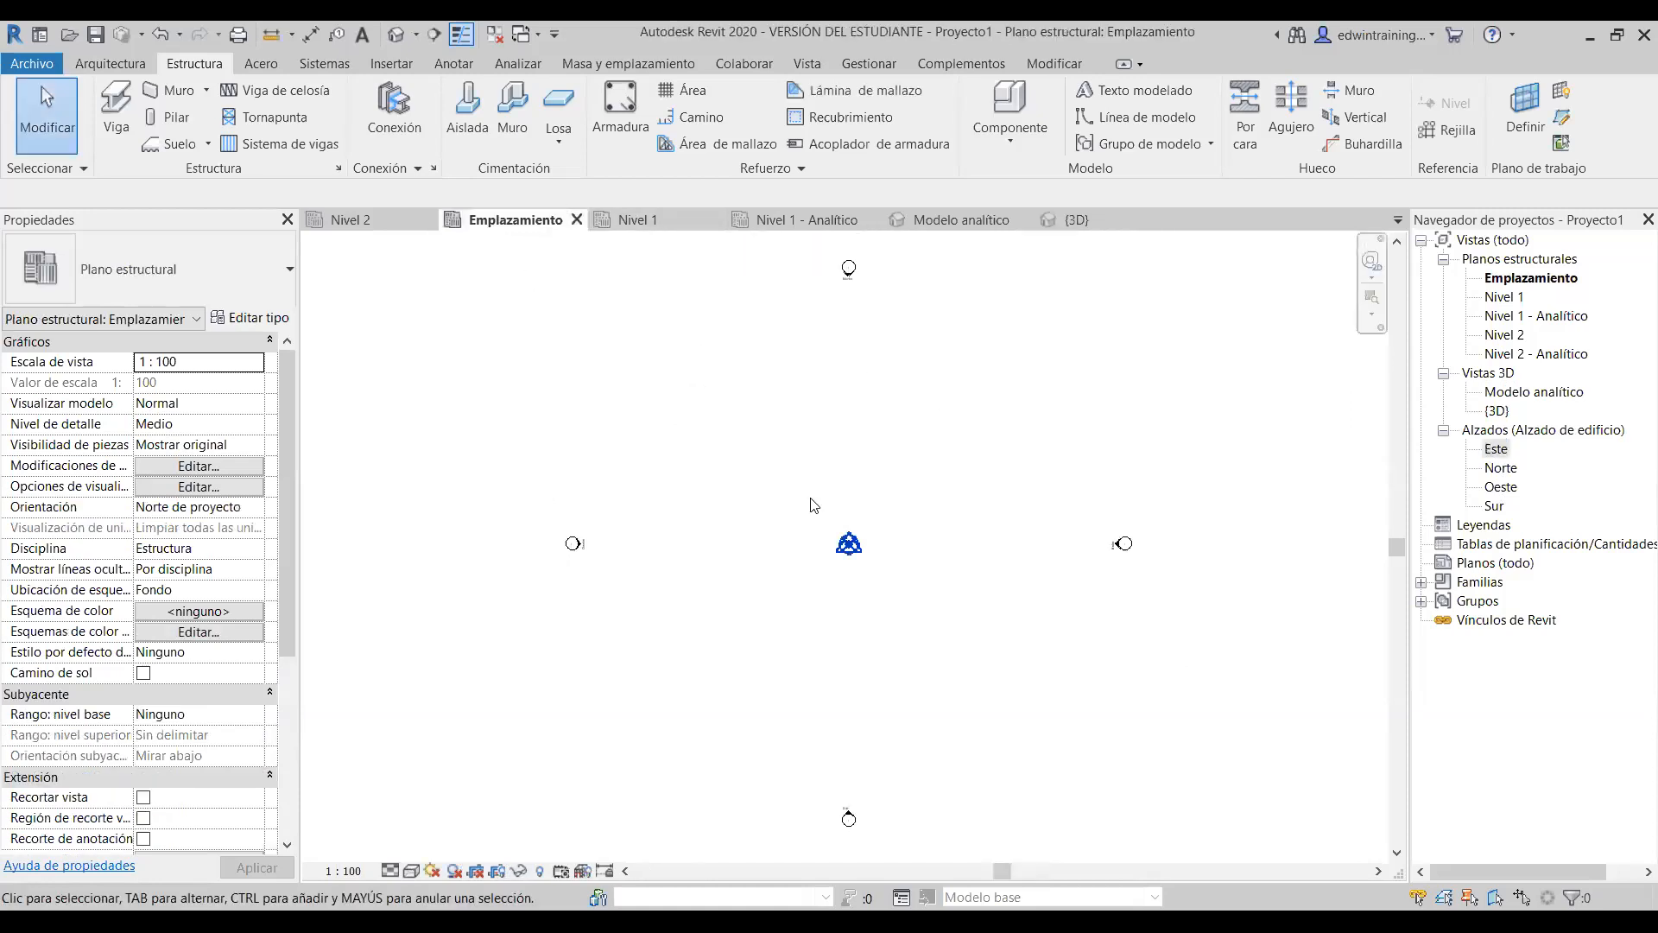
click(1126, 545)
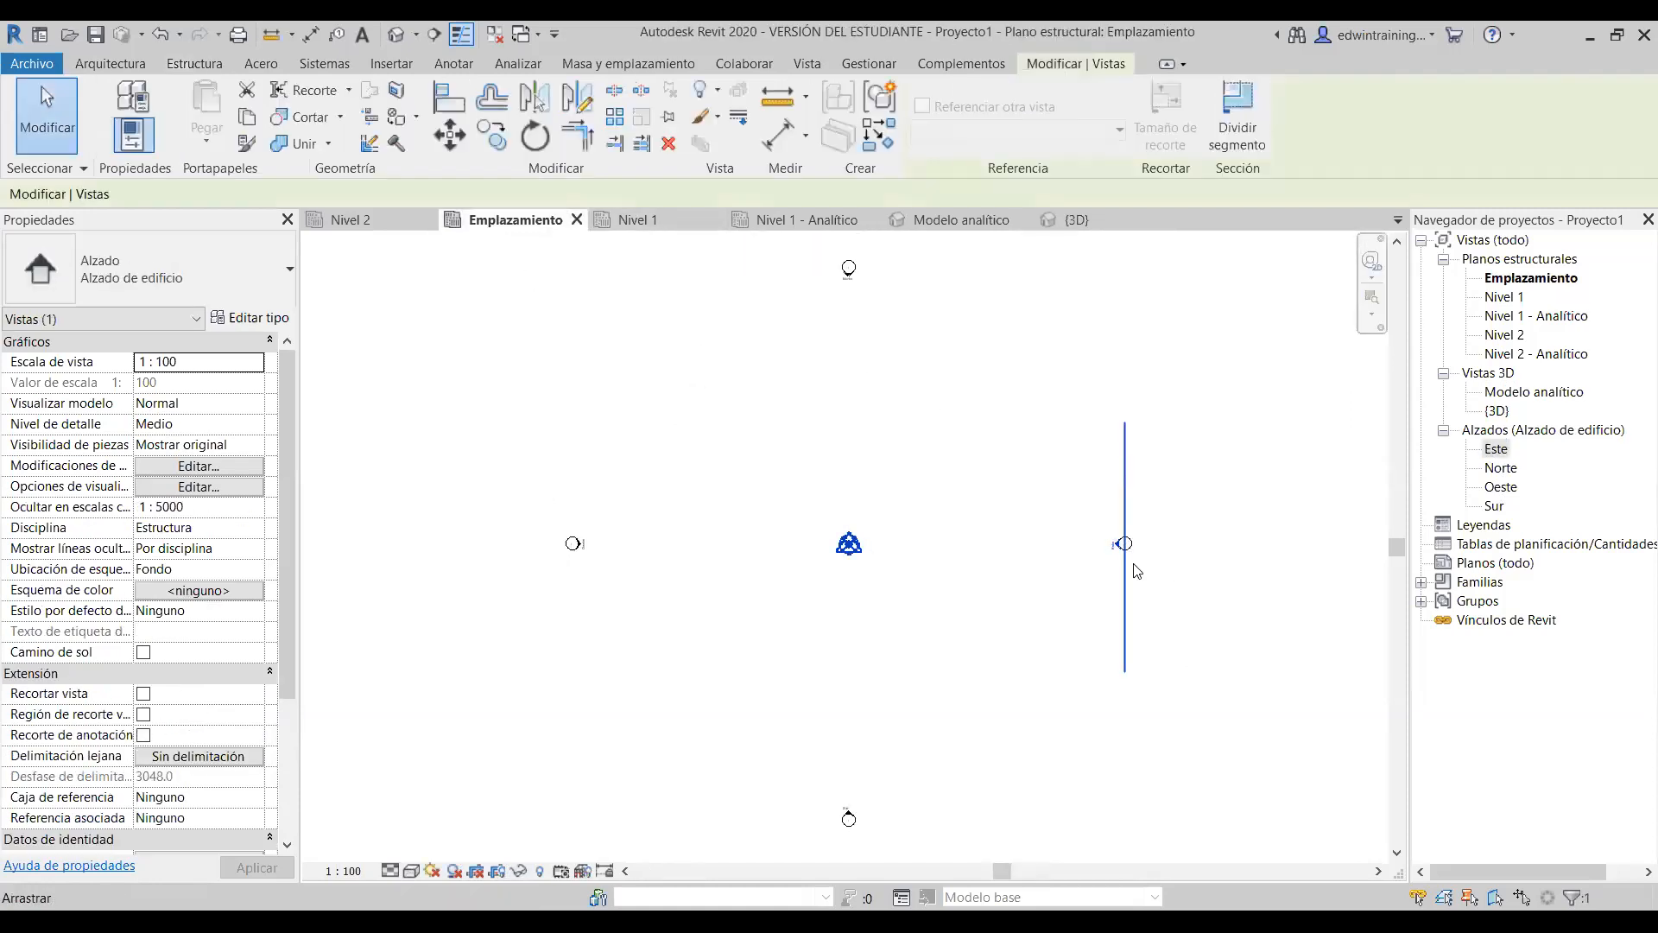
scroll(1123, 540, up, 5)
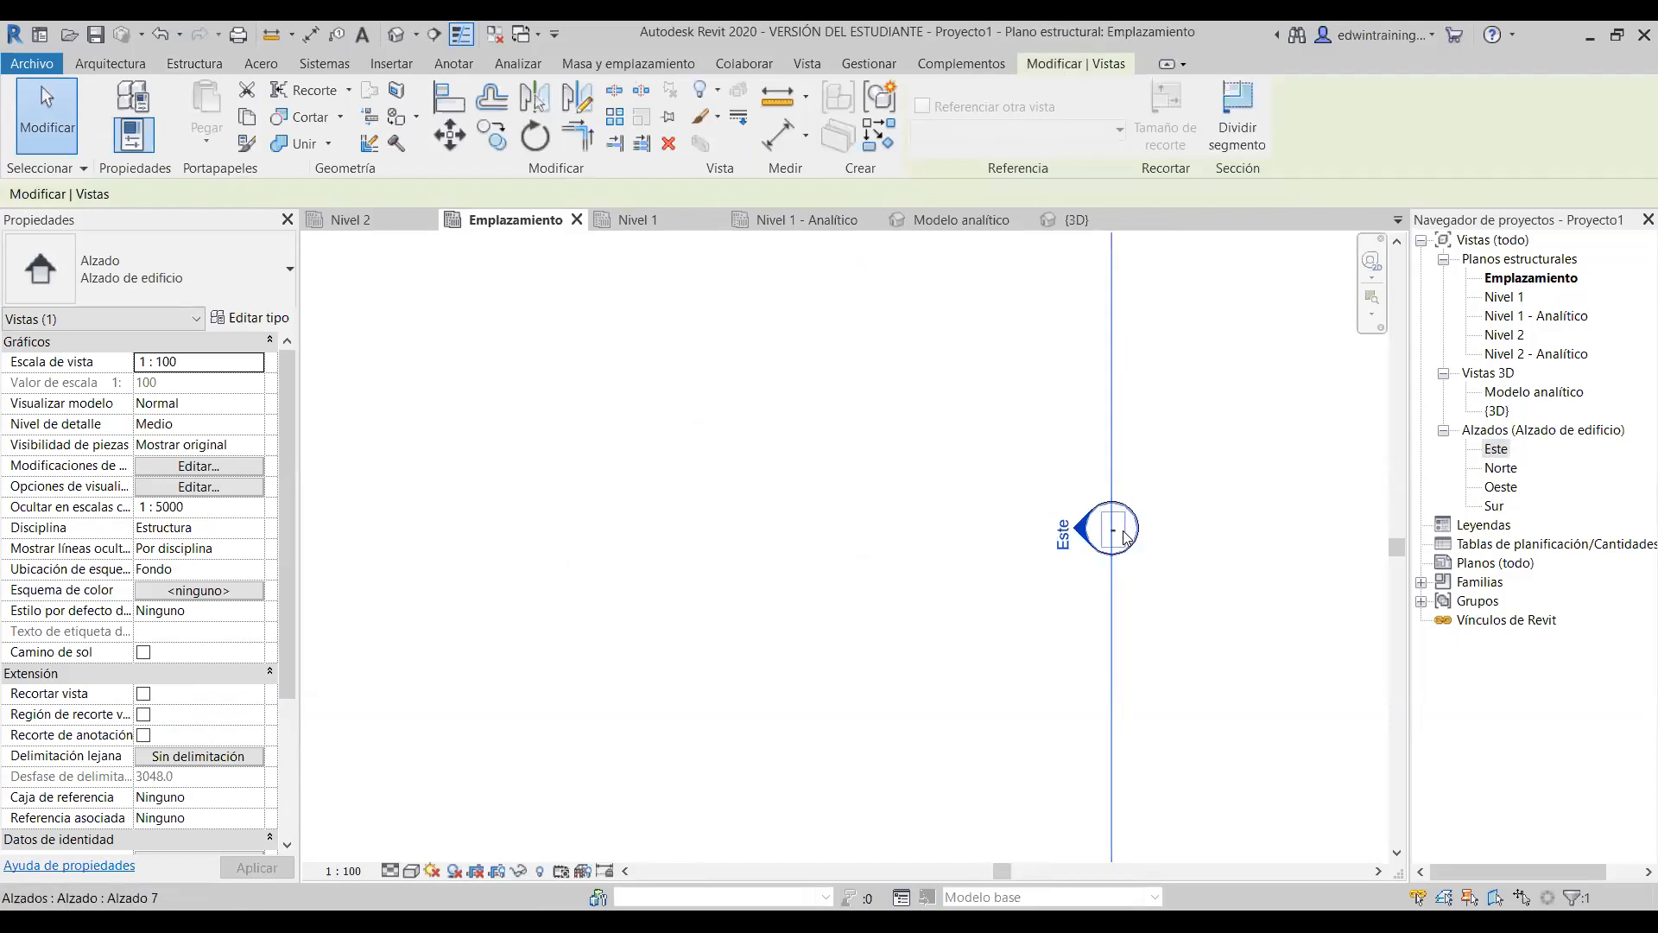
scroll(1121, 533, down, 5)
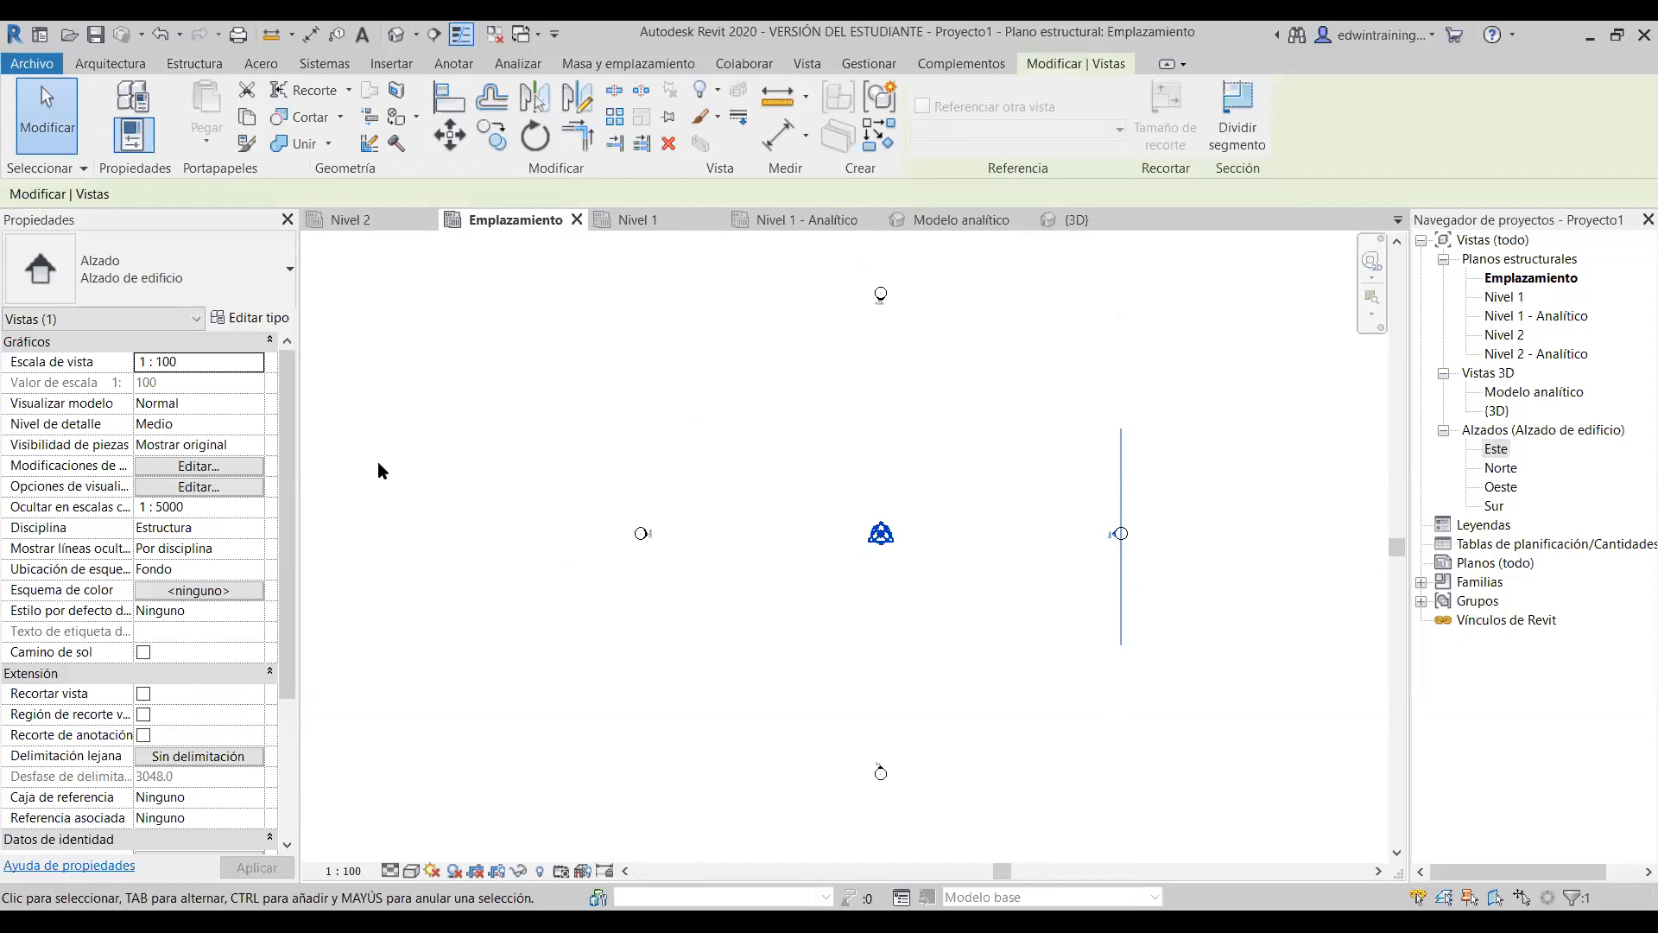
click(881, 297)
click(893, 325)
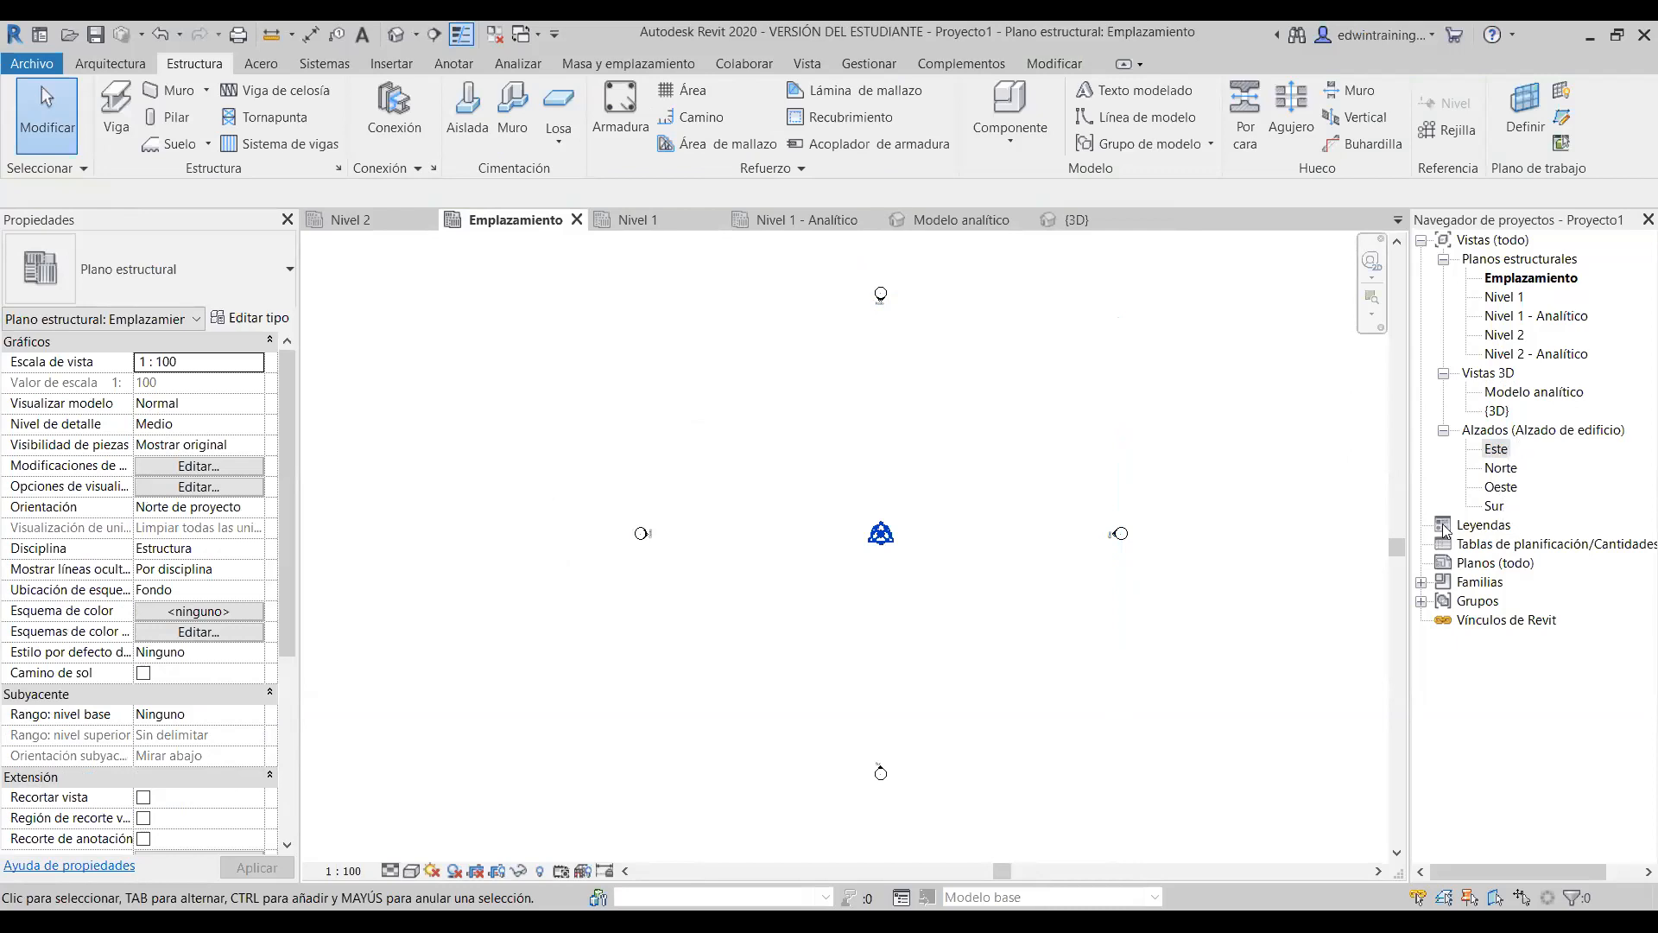
scroll(966, 422, down, 1)
scroll(950, 335, up, 1)
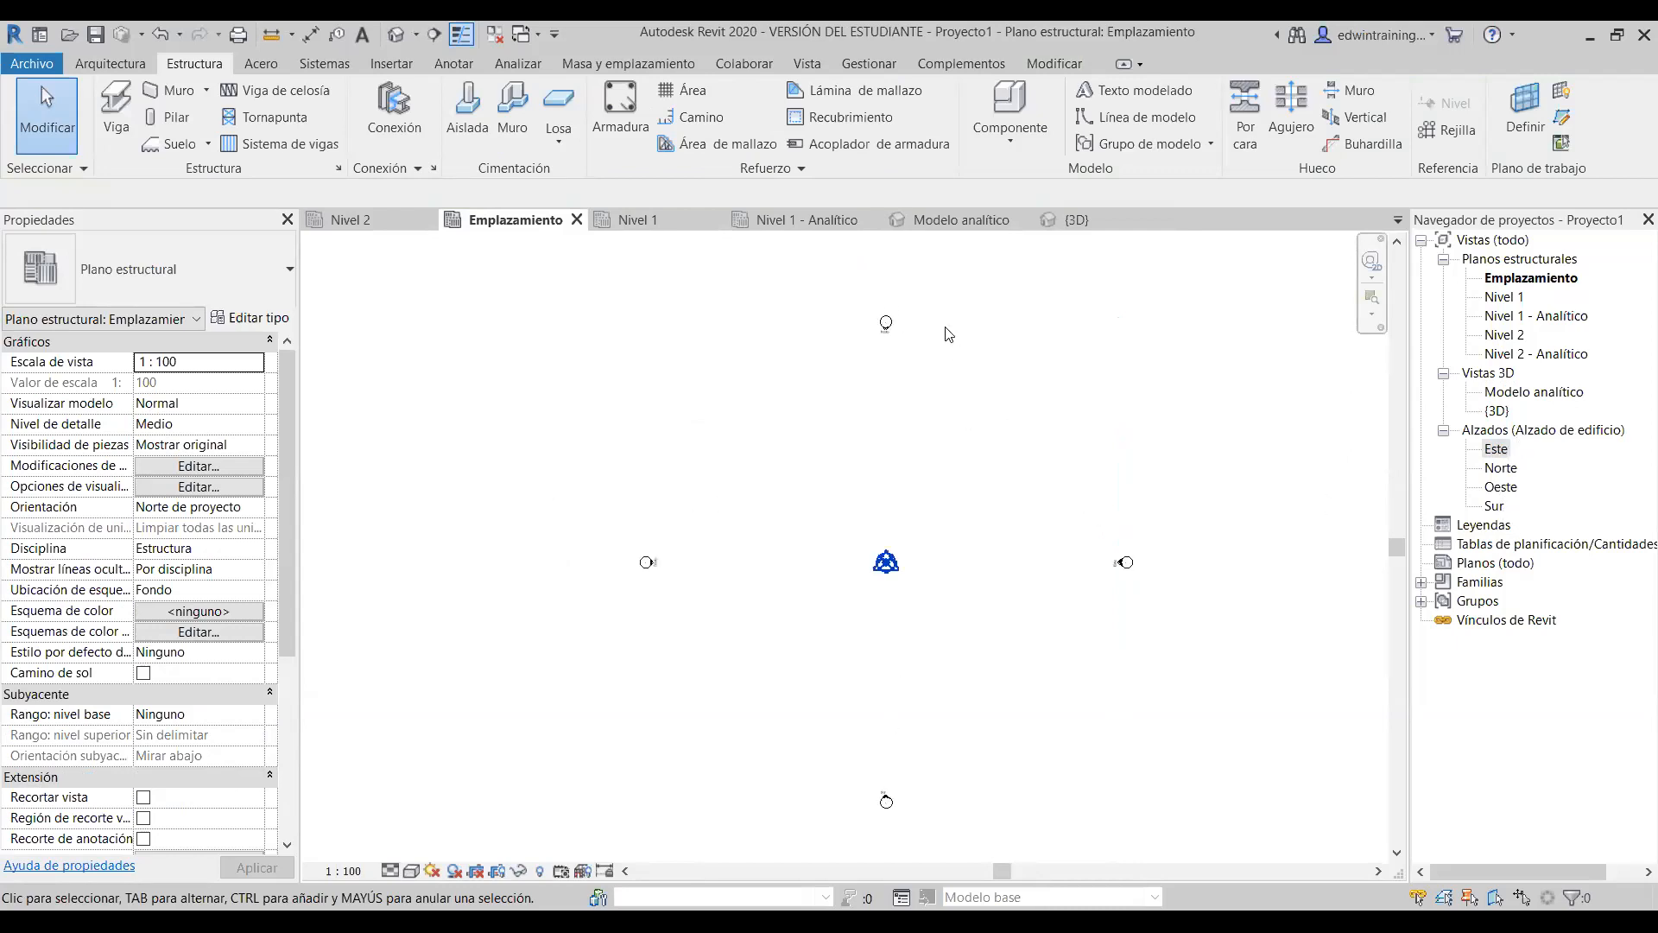
click(1474, 527)
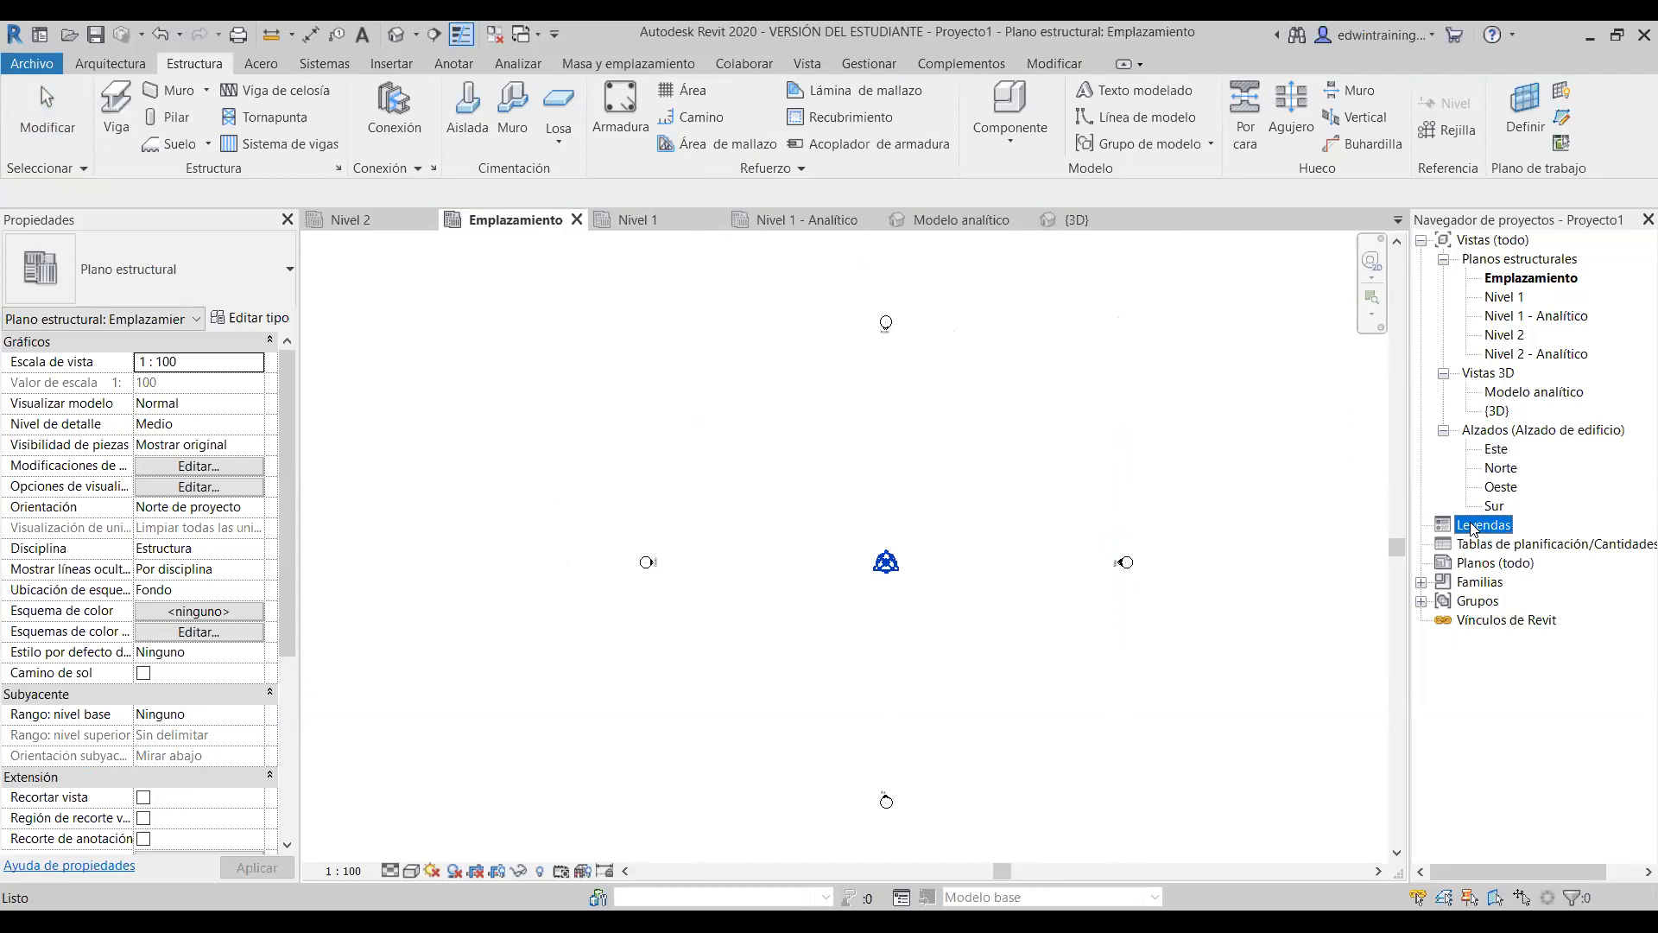
click(1534, 548)
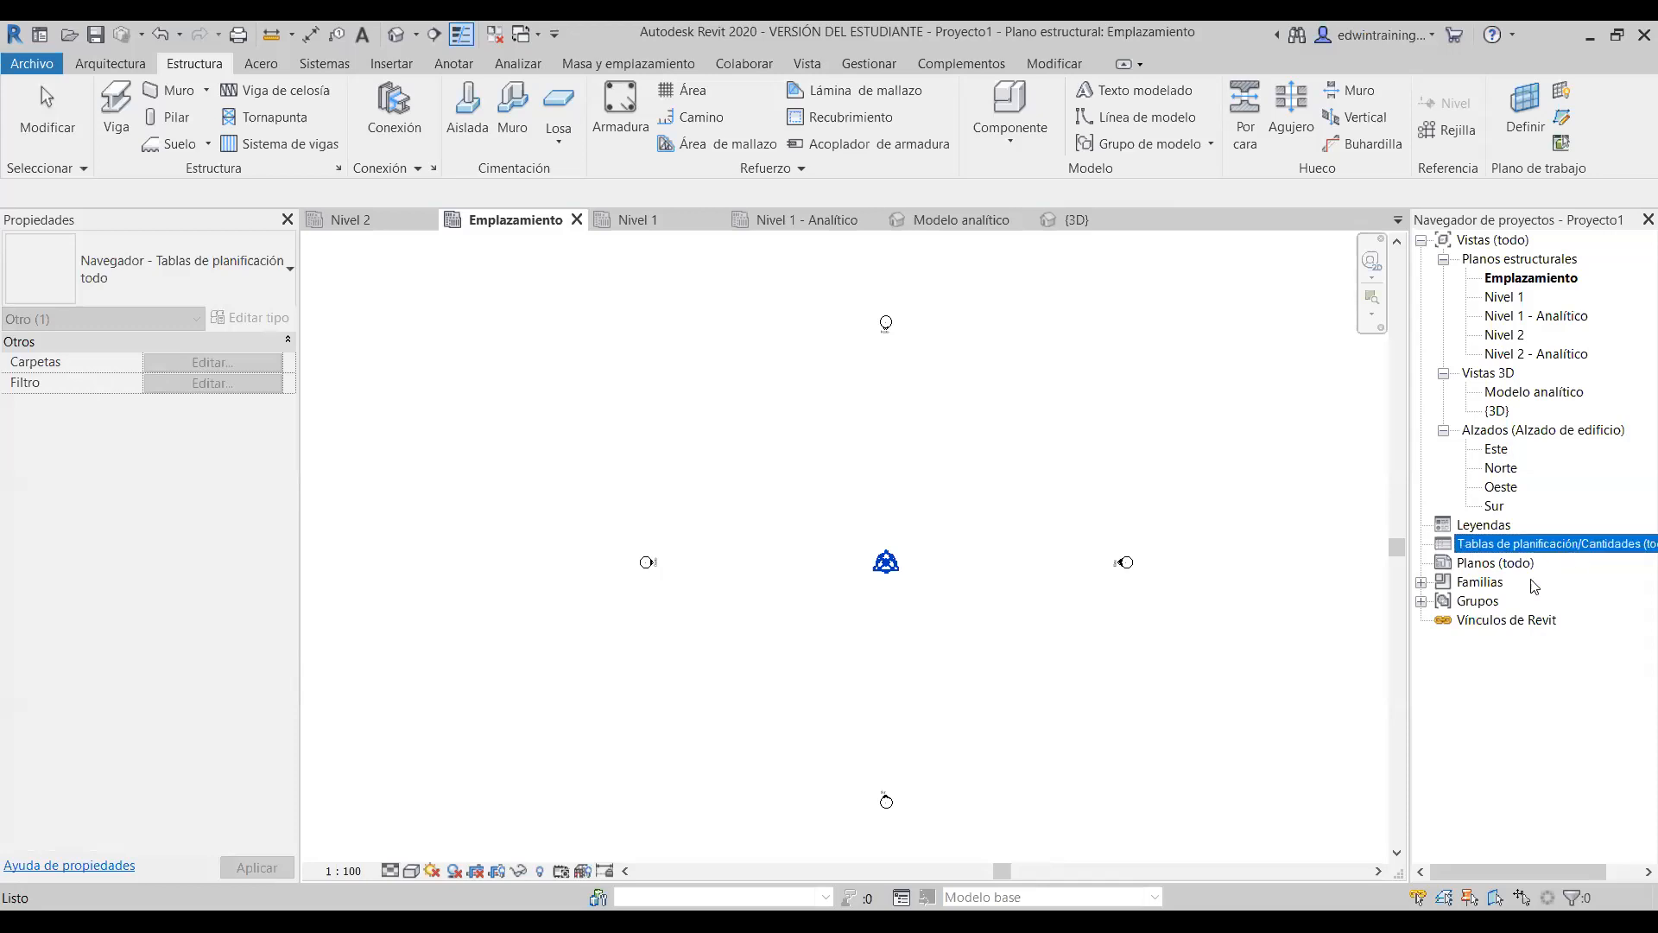
click(1504, 564)
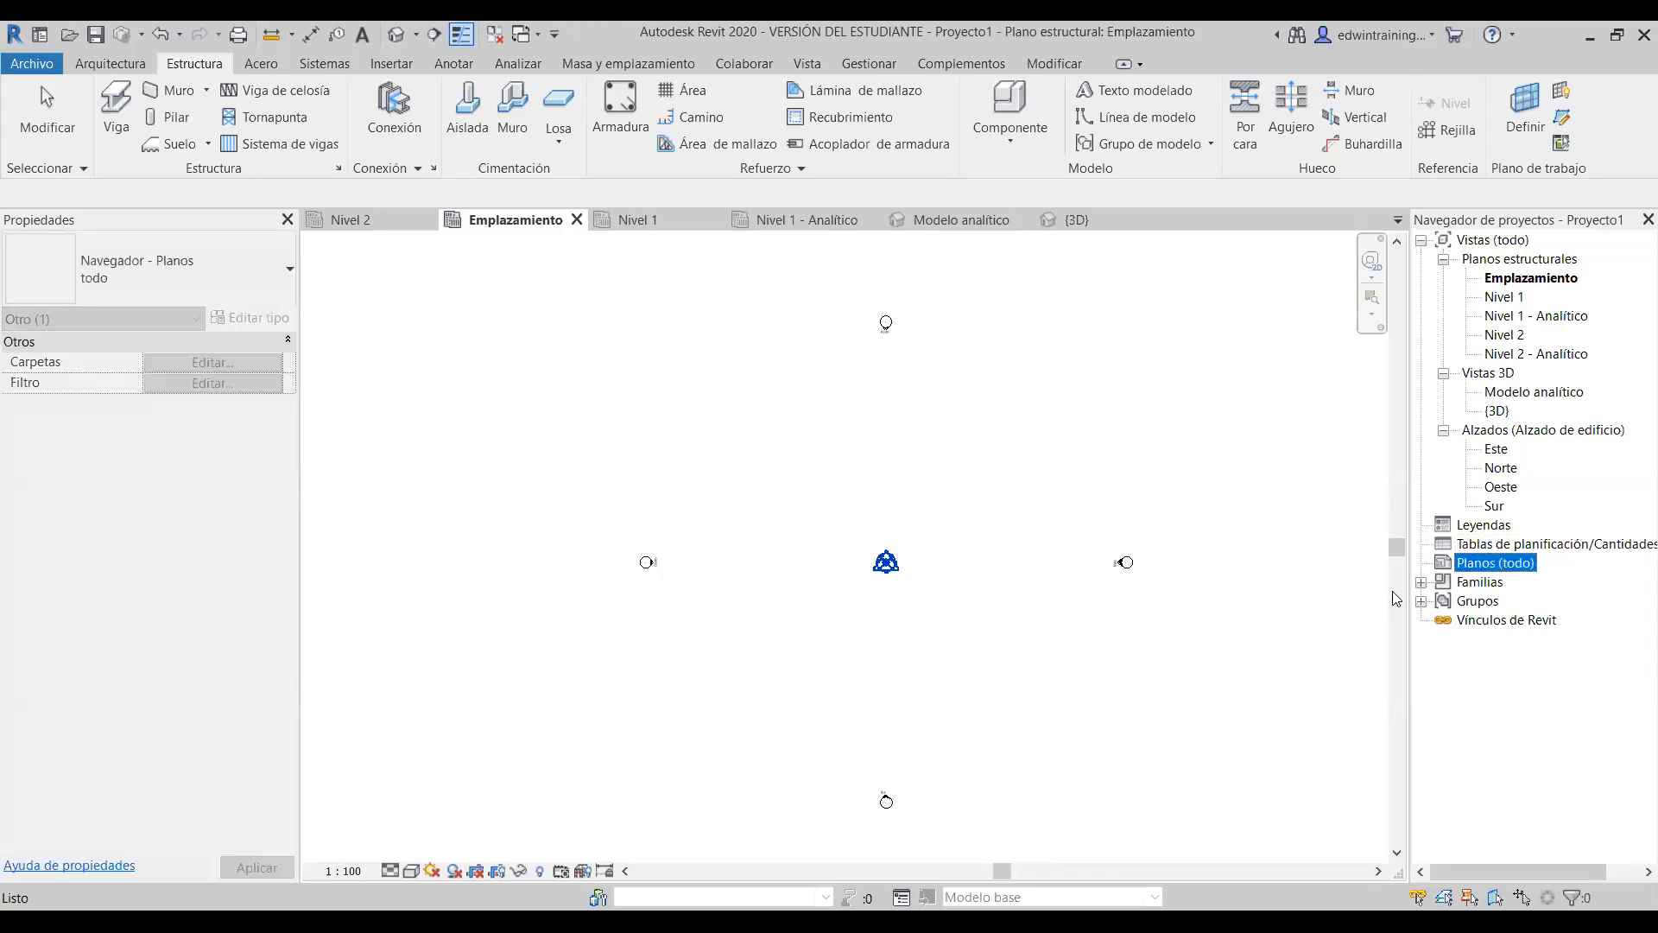
click(1421, 582)
scroll(1555, 579, down, 3)
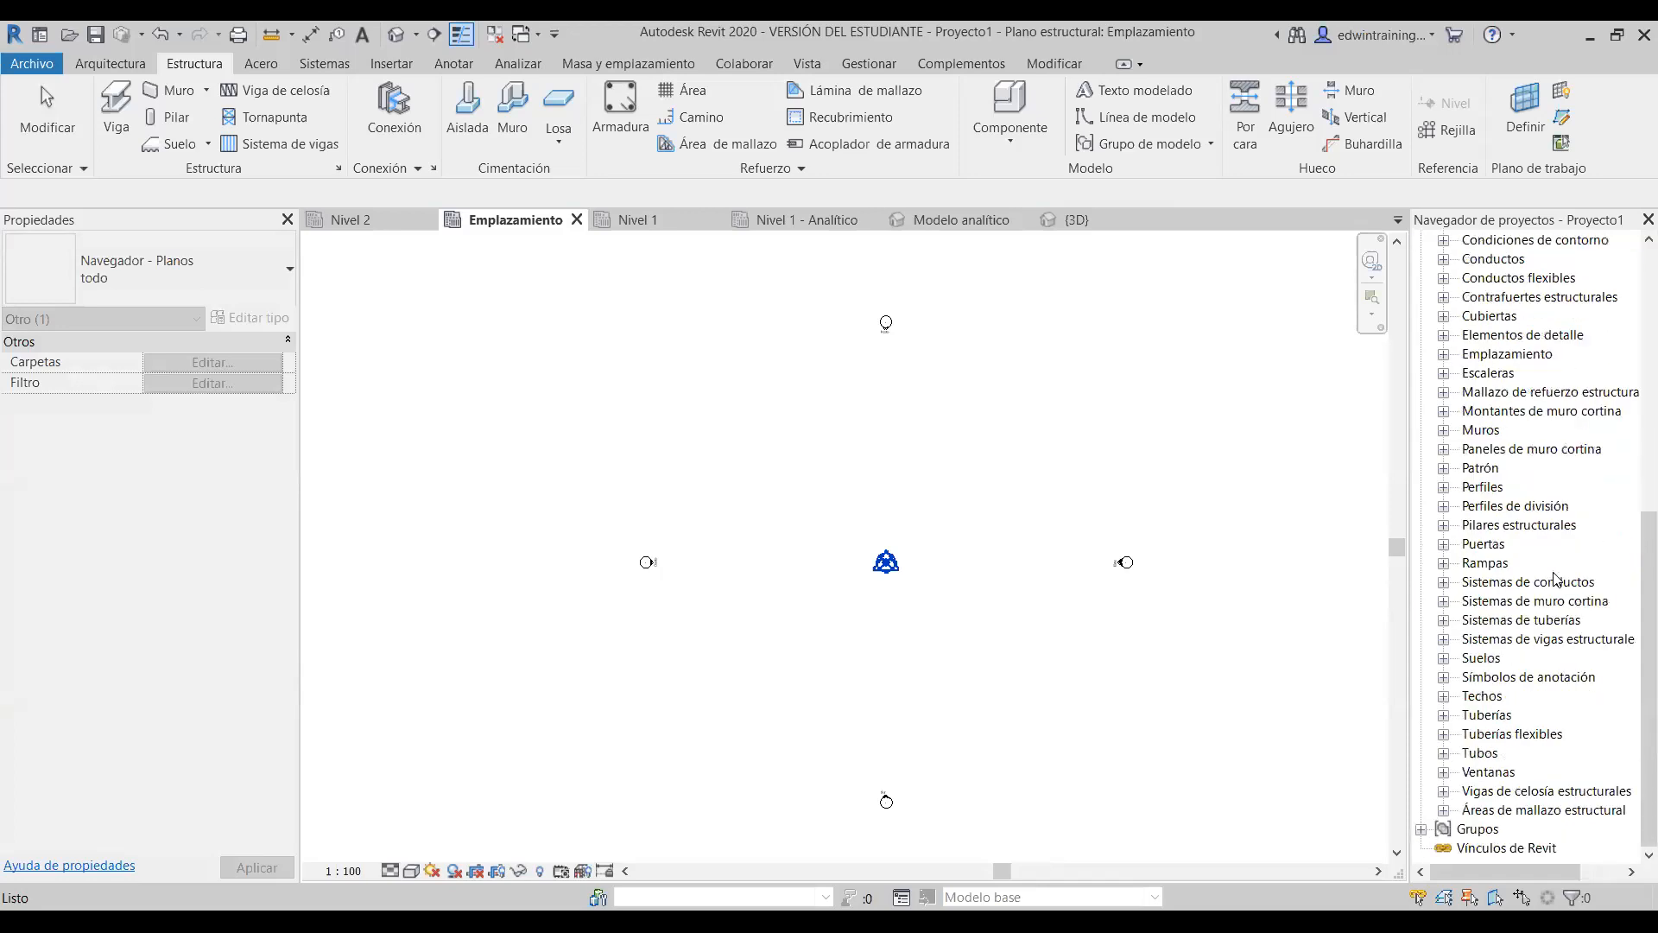
scroll(1588, 572, up, 6)
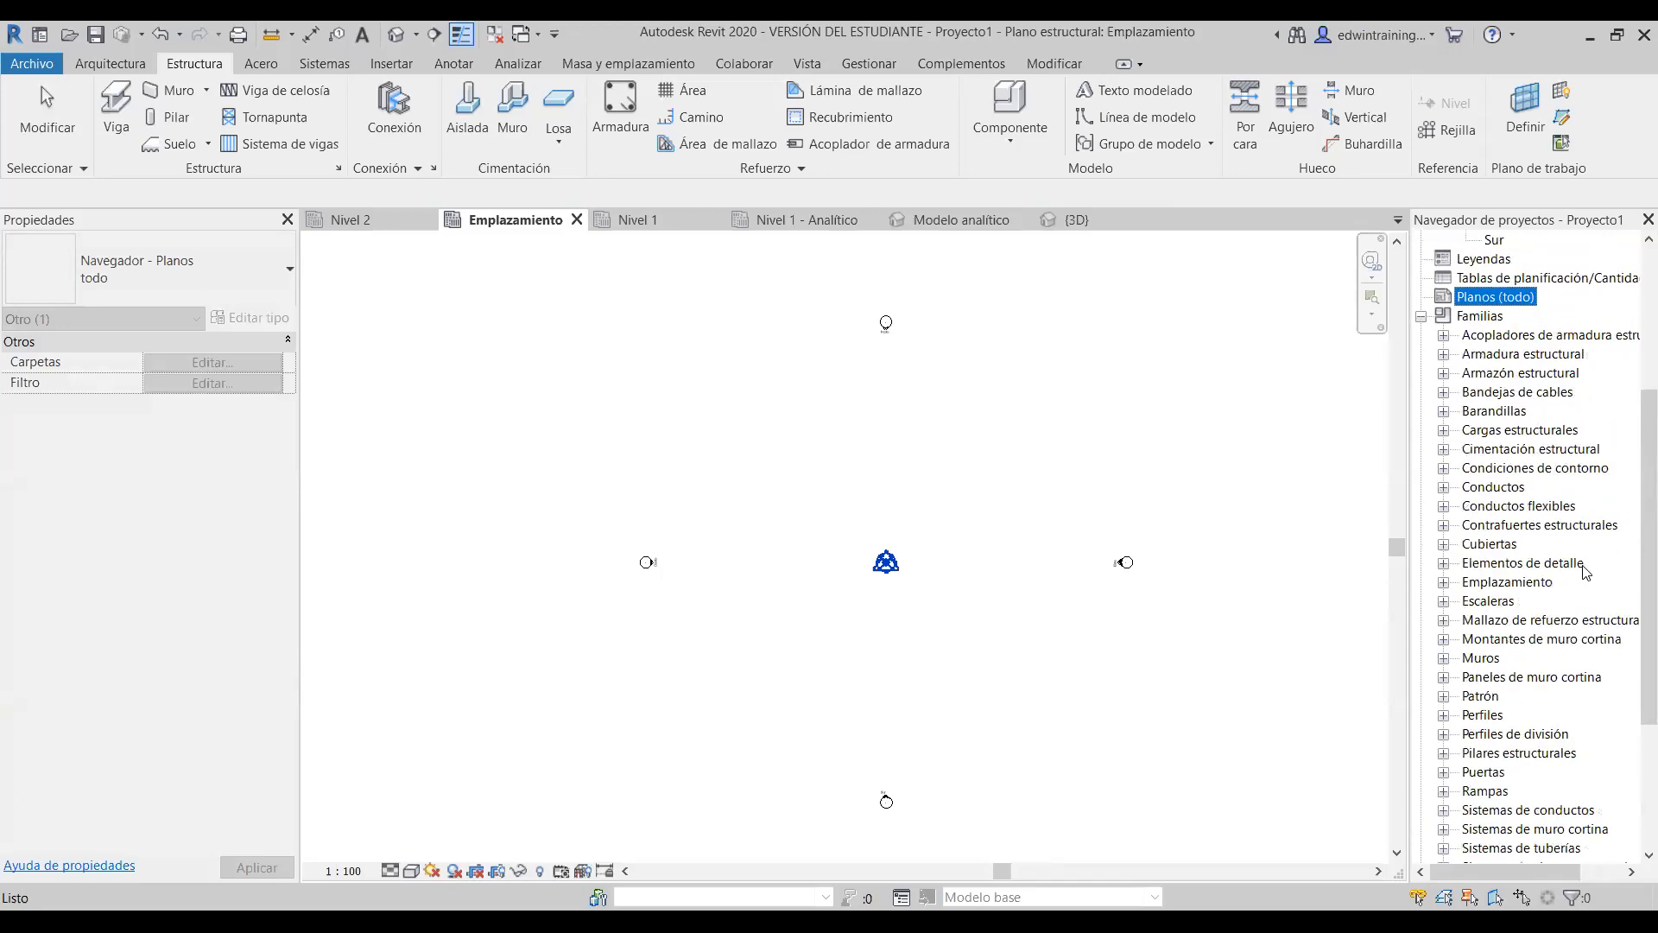
click(1421, 431)
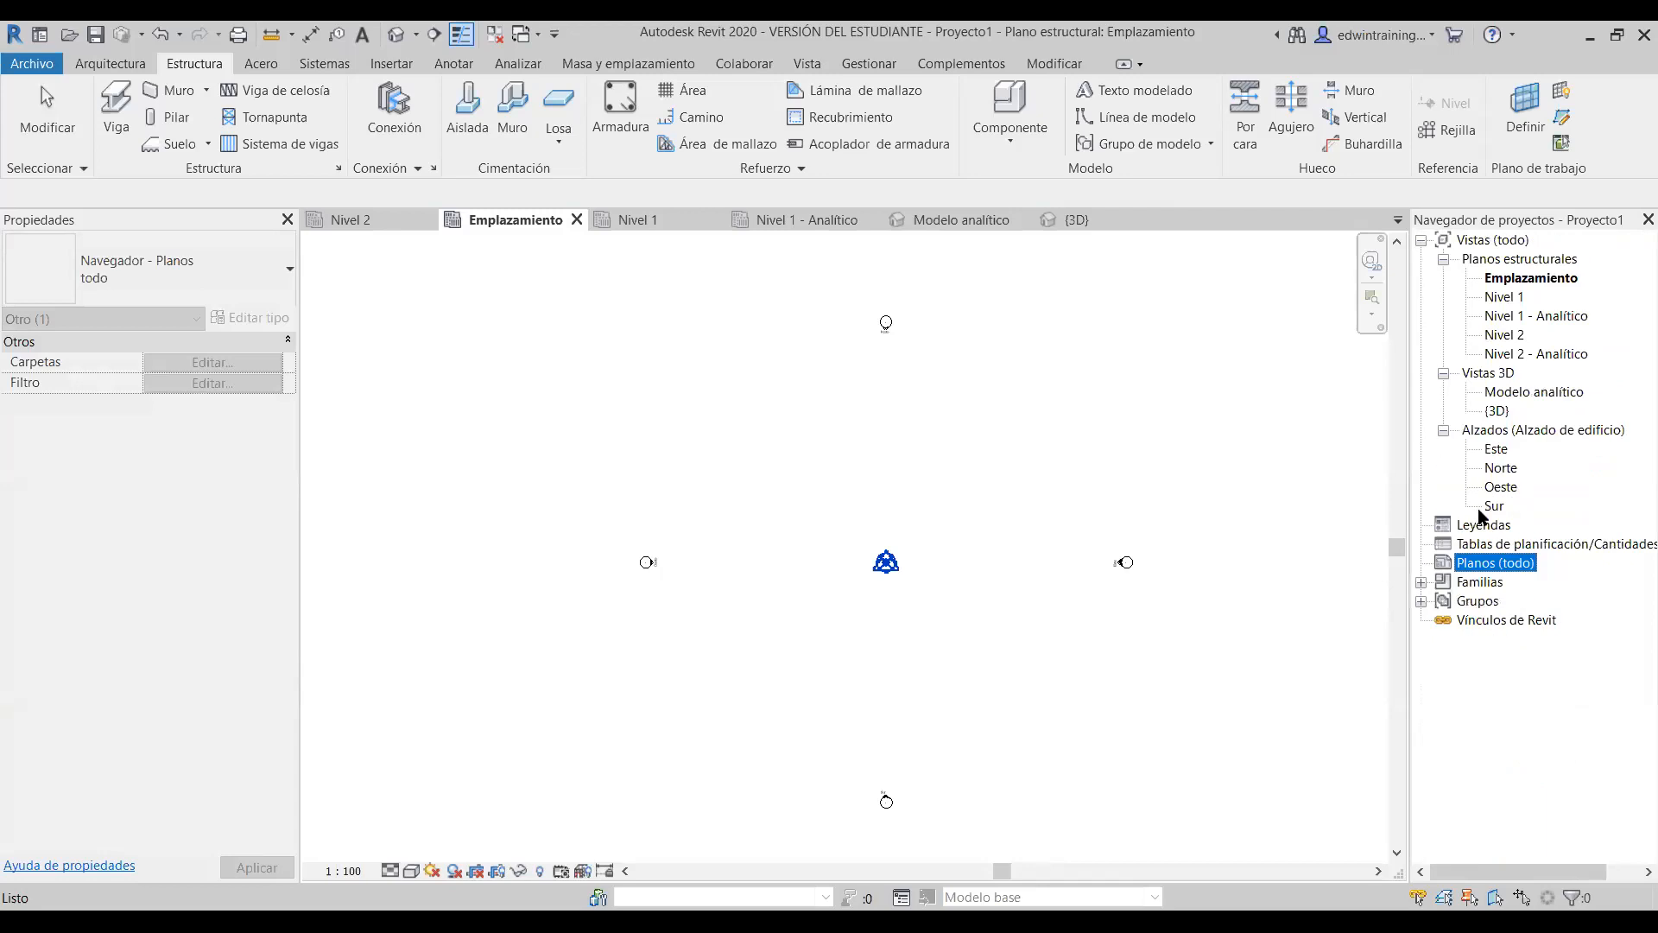
click(1422, 584)
click(1422, 247)
click(1422, 603)
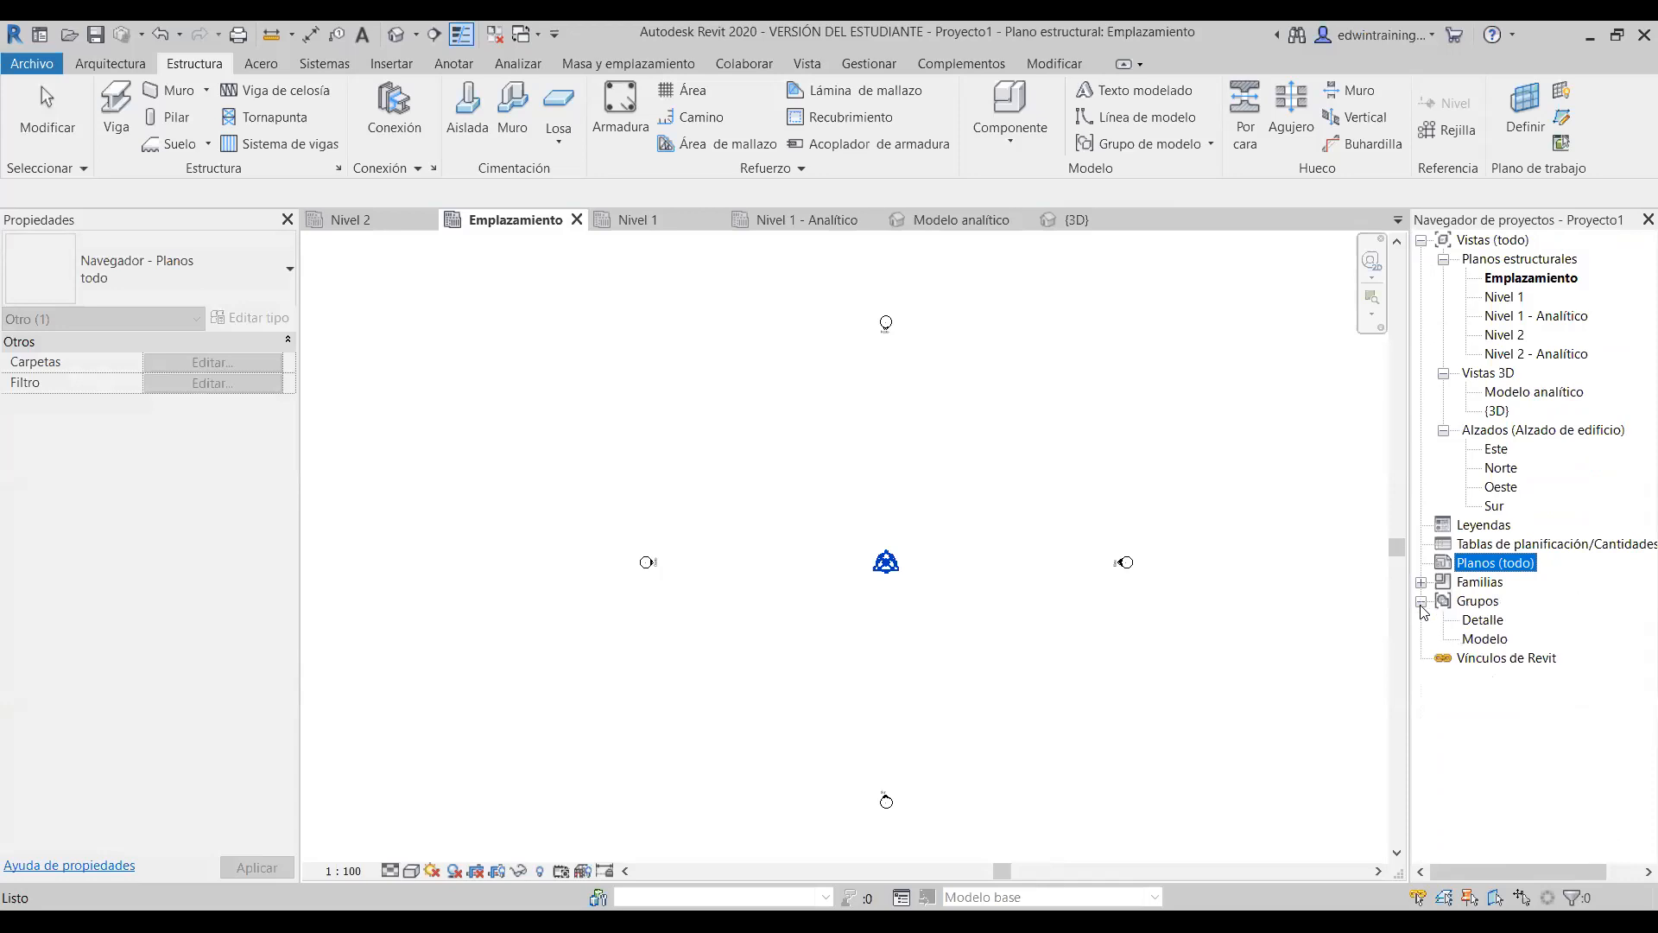
click(1422, 602)
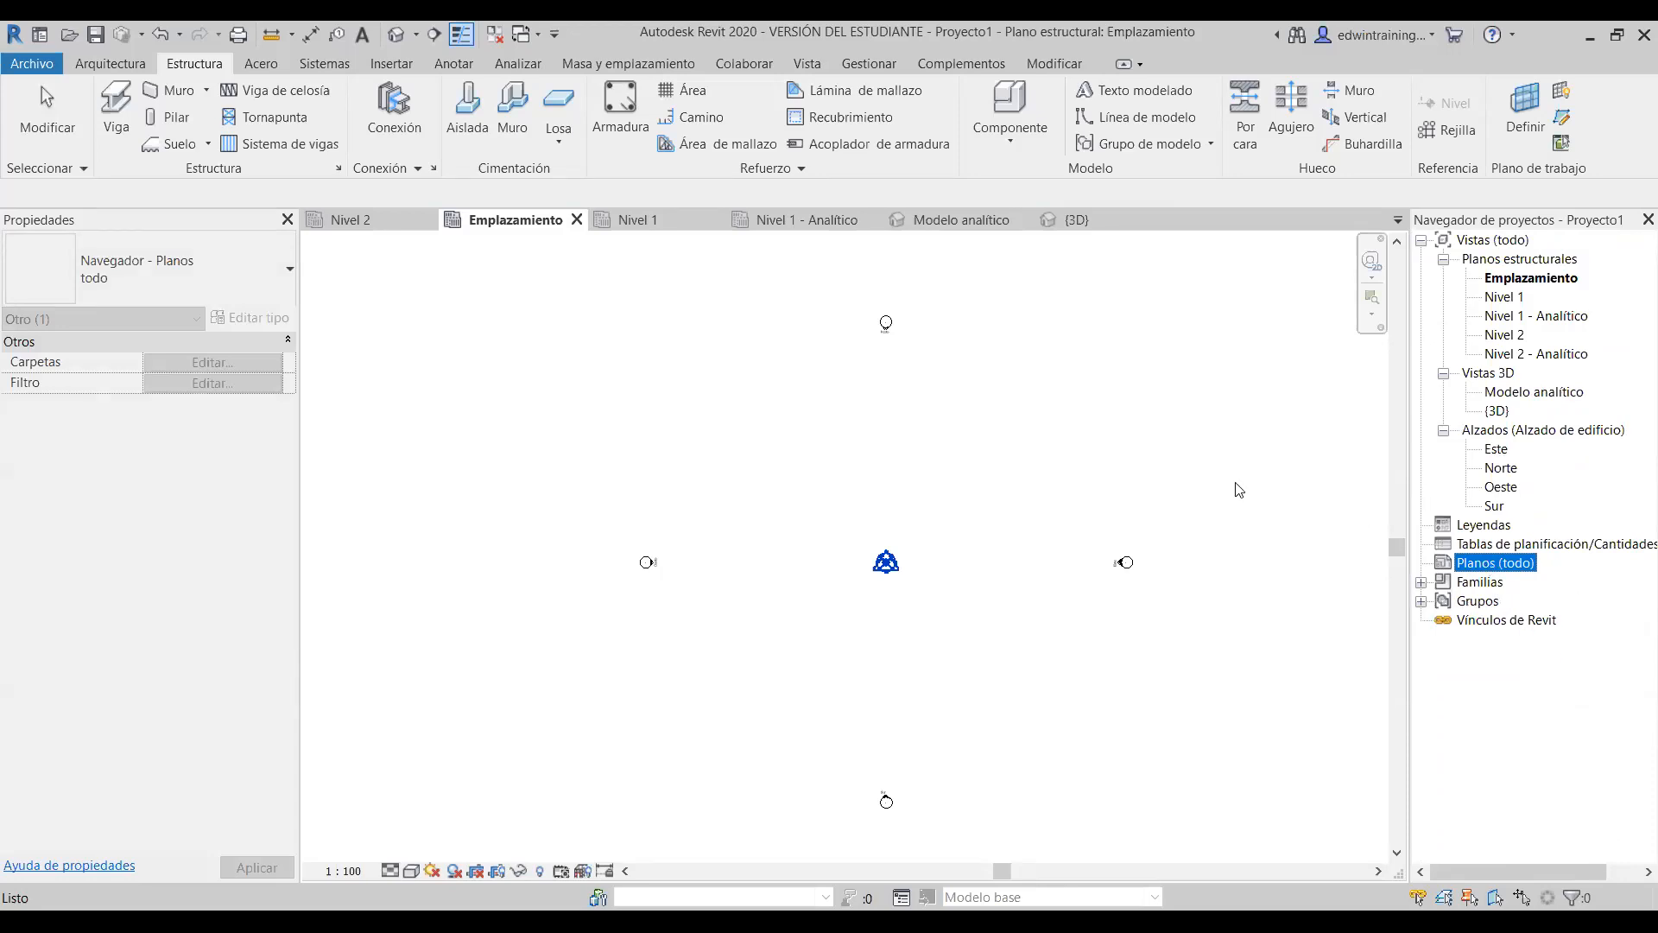
click(963, 471)
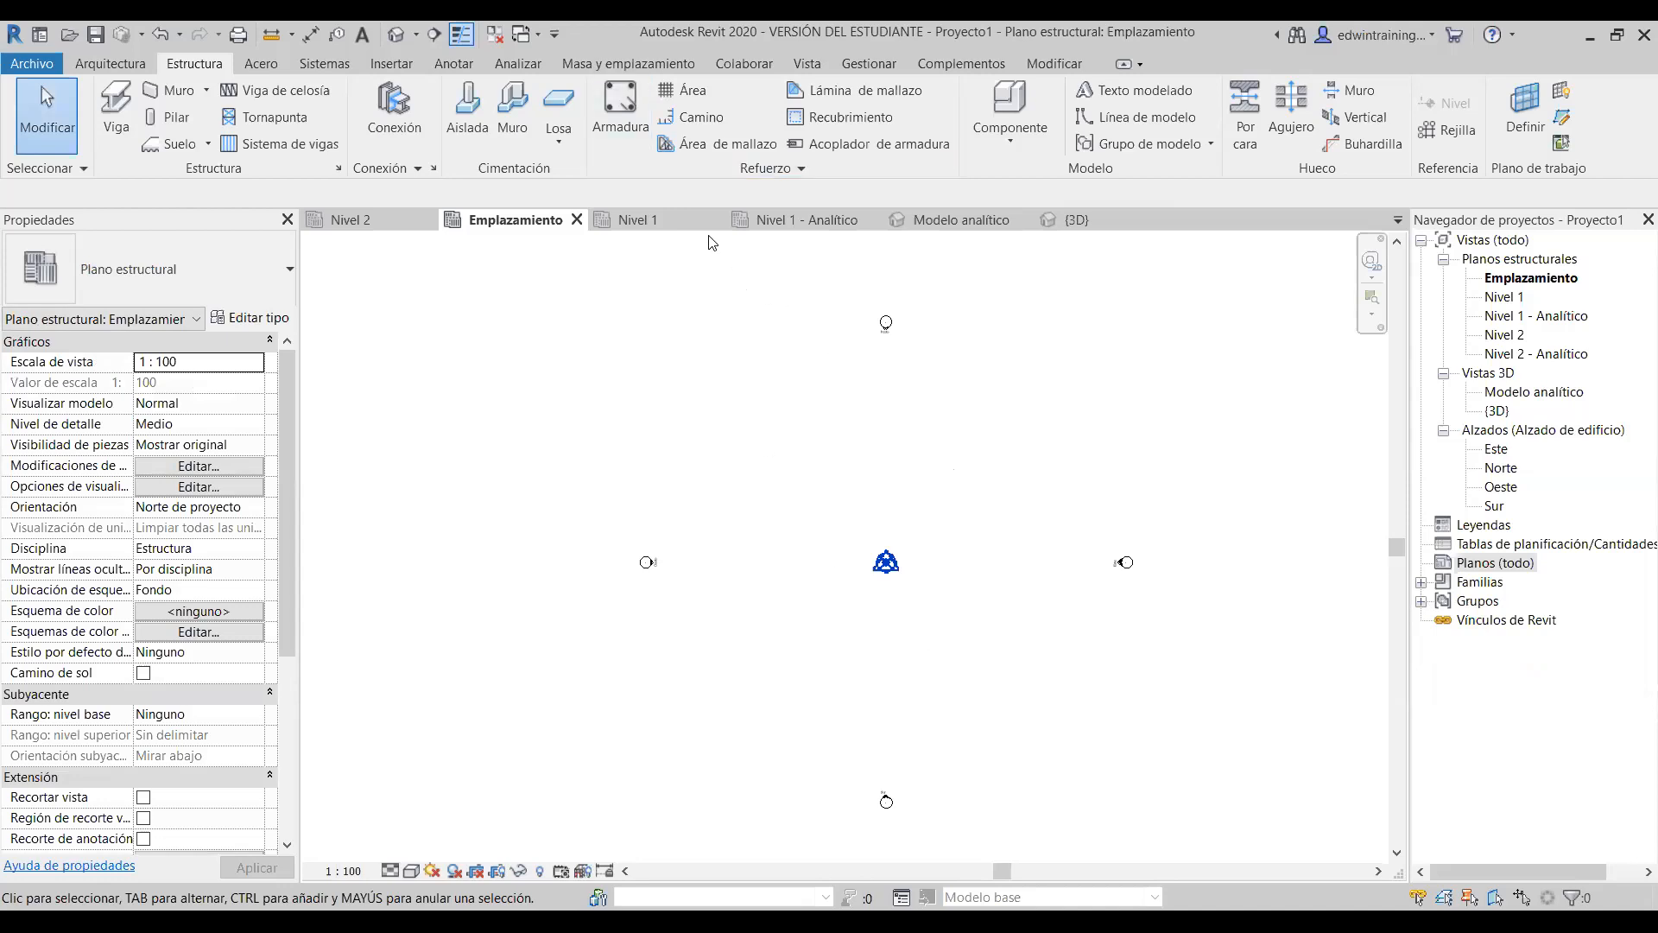
- Cycle through the open view tabs, from Nivel 1 to Emplazamiento, ending on Nivel 2
click(630, 222)
click(374, 218)
click(636, 219)
click(786, 219)
click(954, 219)
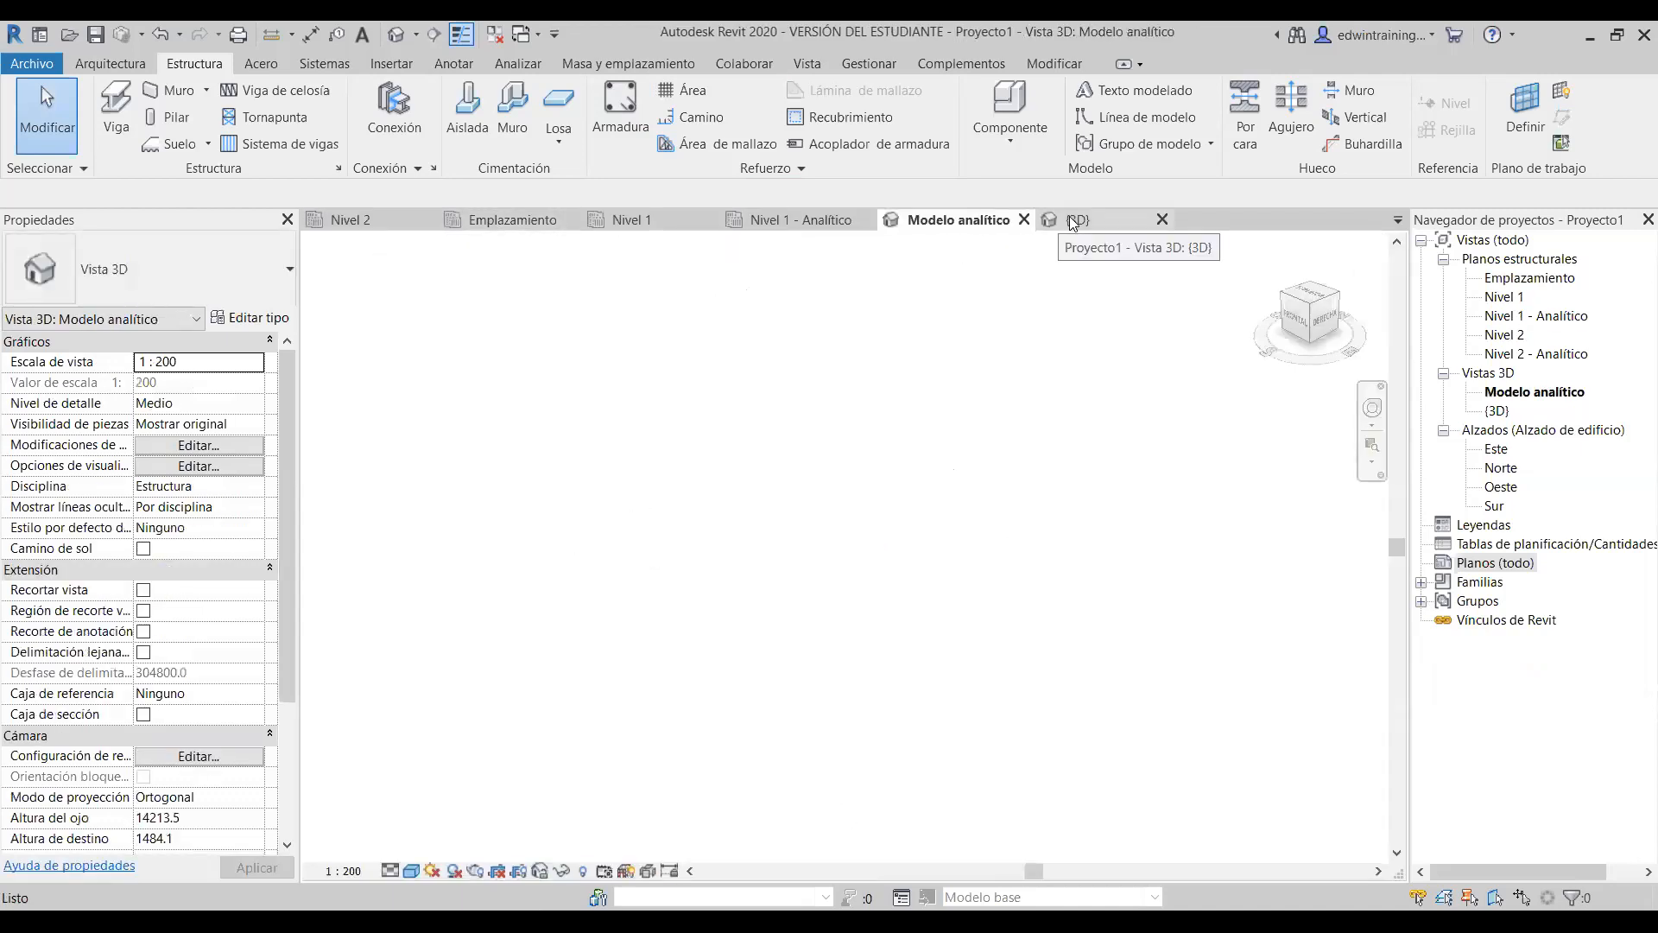
click(1071, 221)
click(955, 221)
click(804, 221)
click(635, 221)
click(532, 221)
click(358, 220)
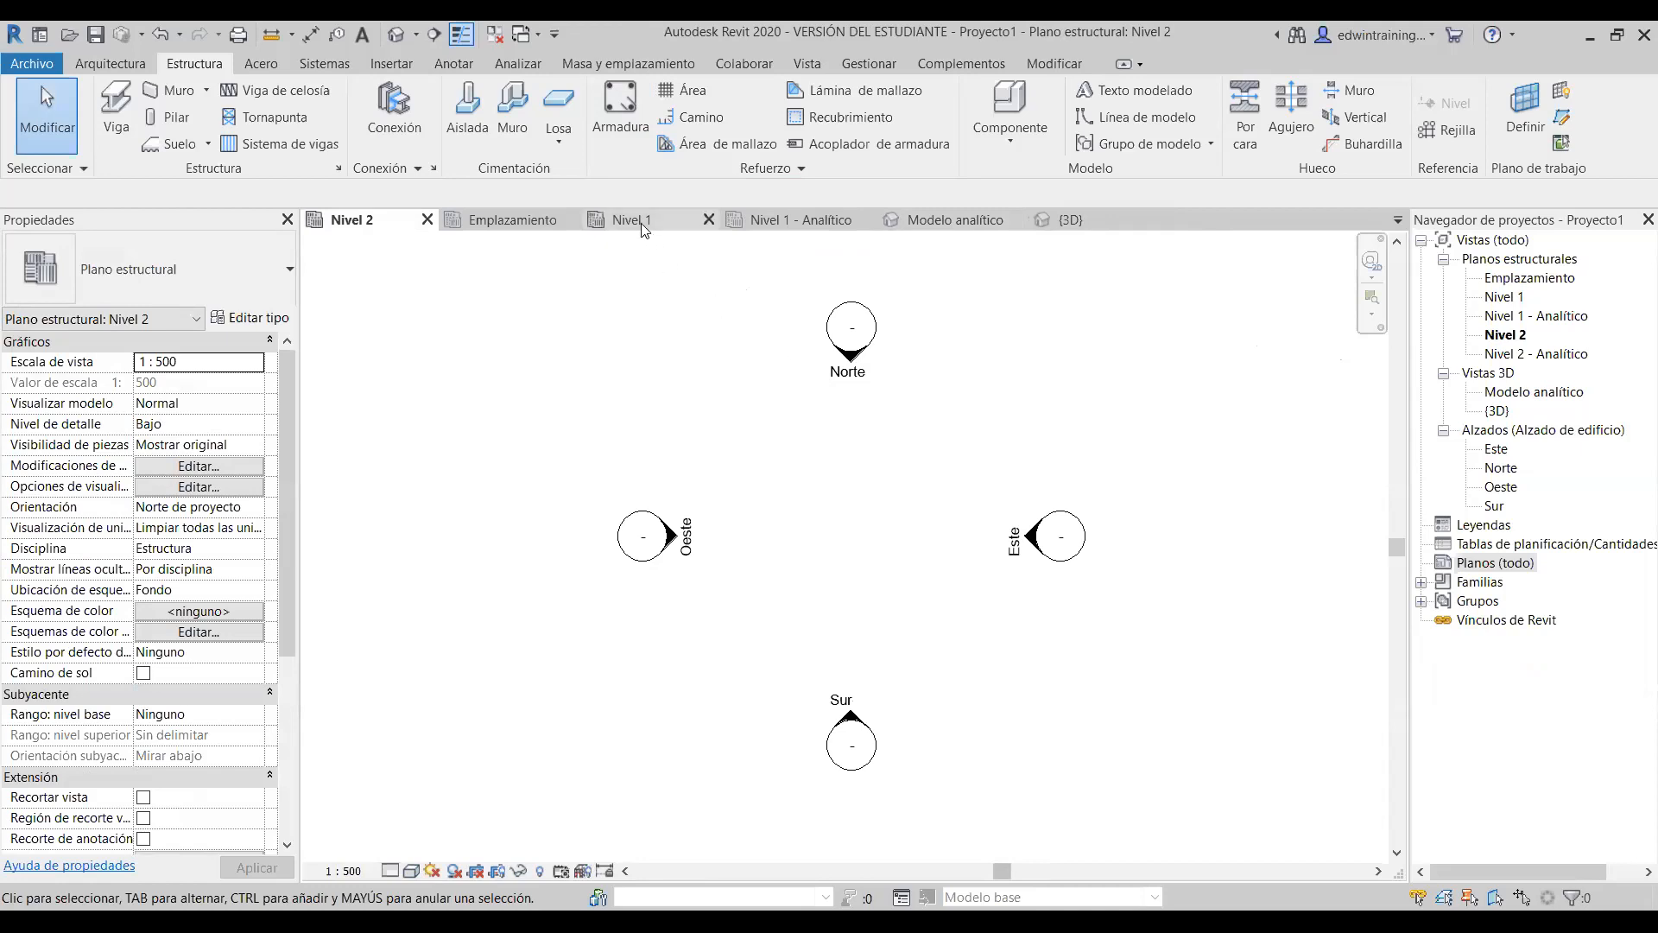
- Close inactive views, reopen Nivel 1 from the Project Browser, and close the Nivel 2 tab
click(496, 35)
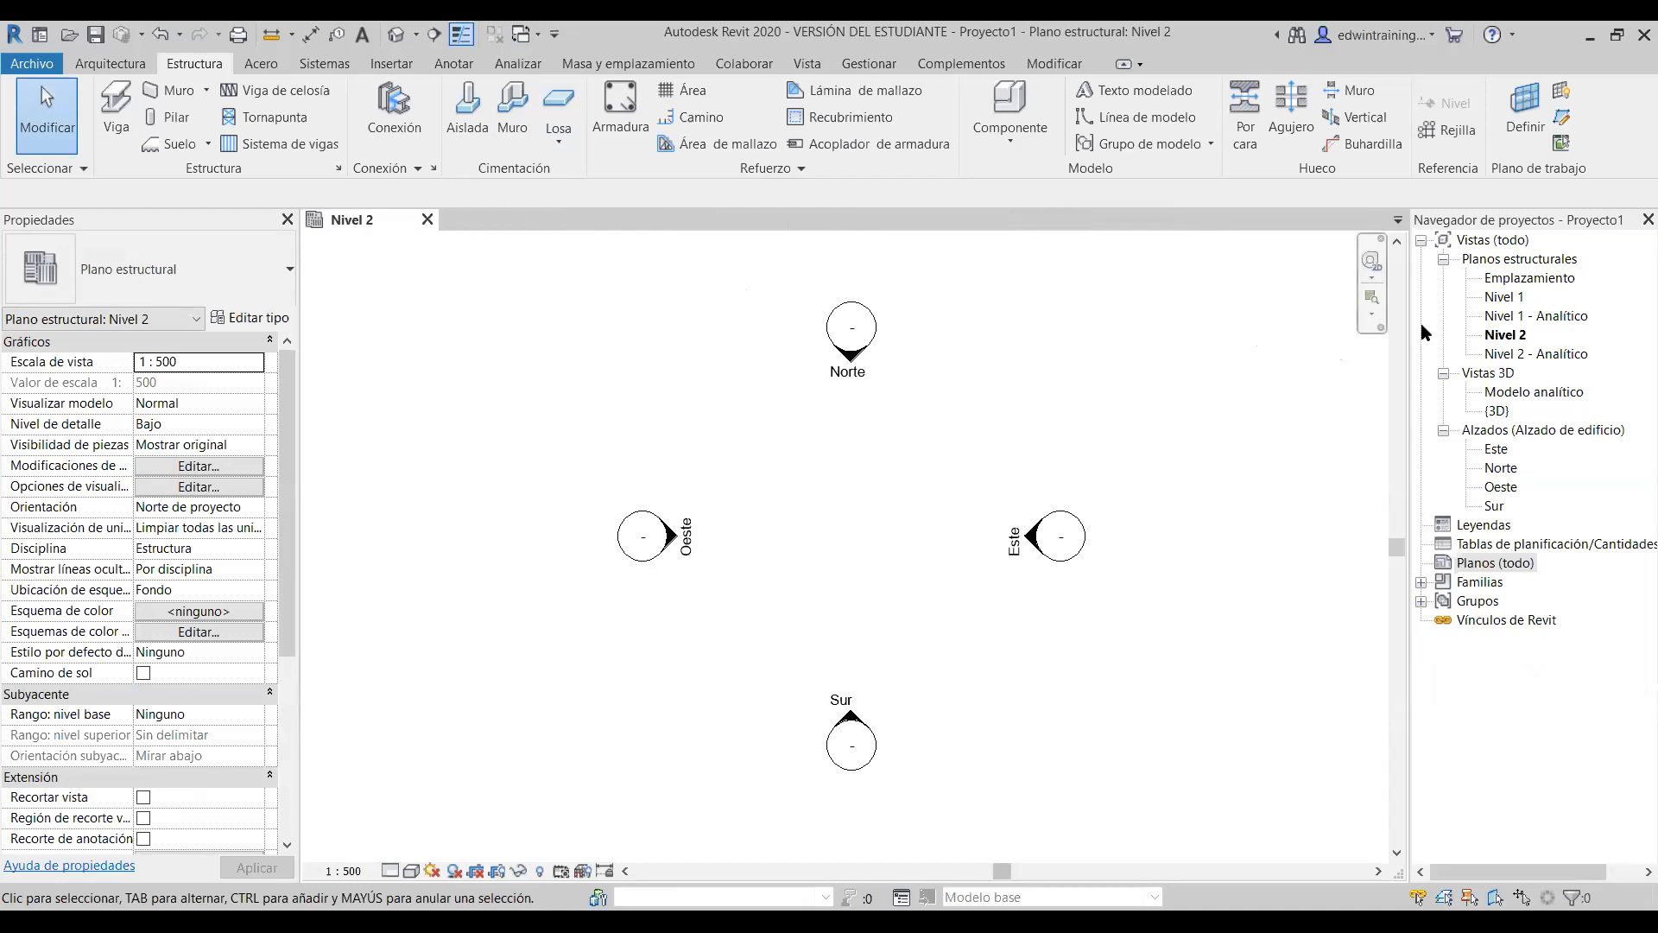
double_click(1503, 297)
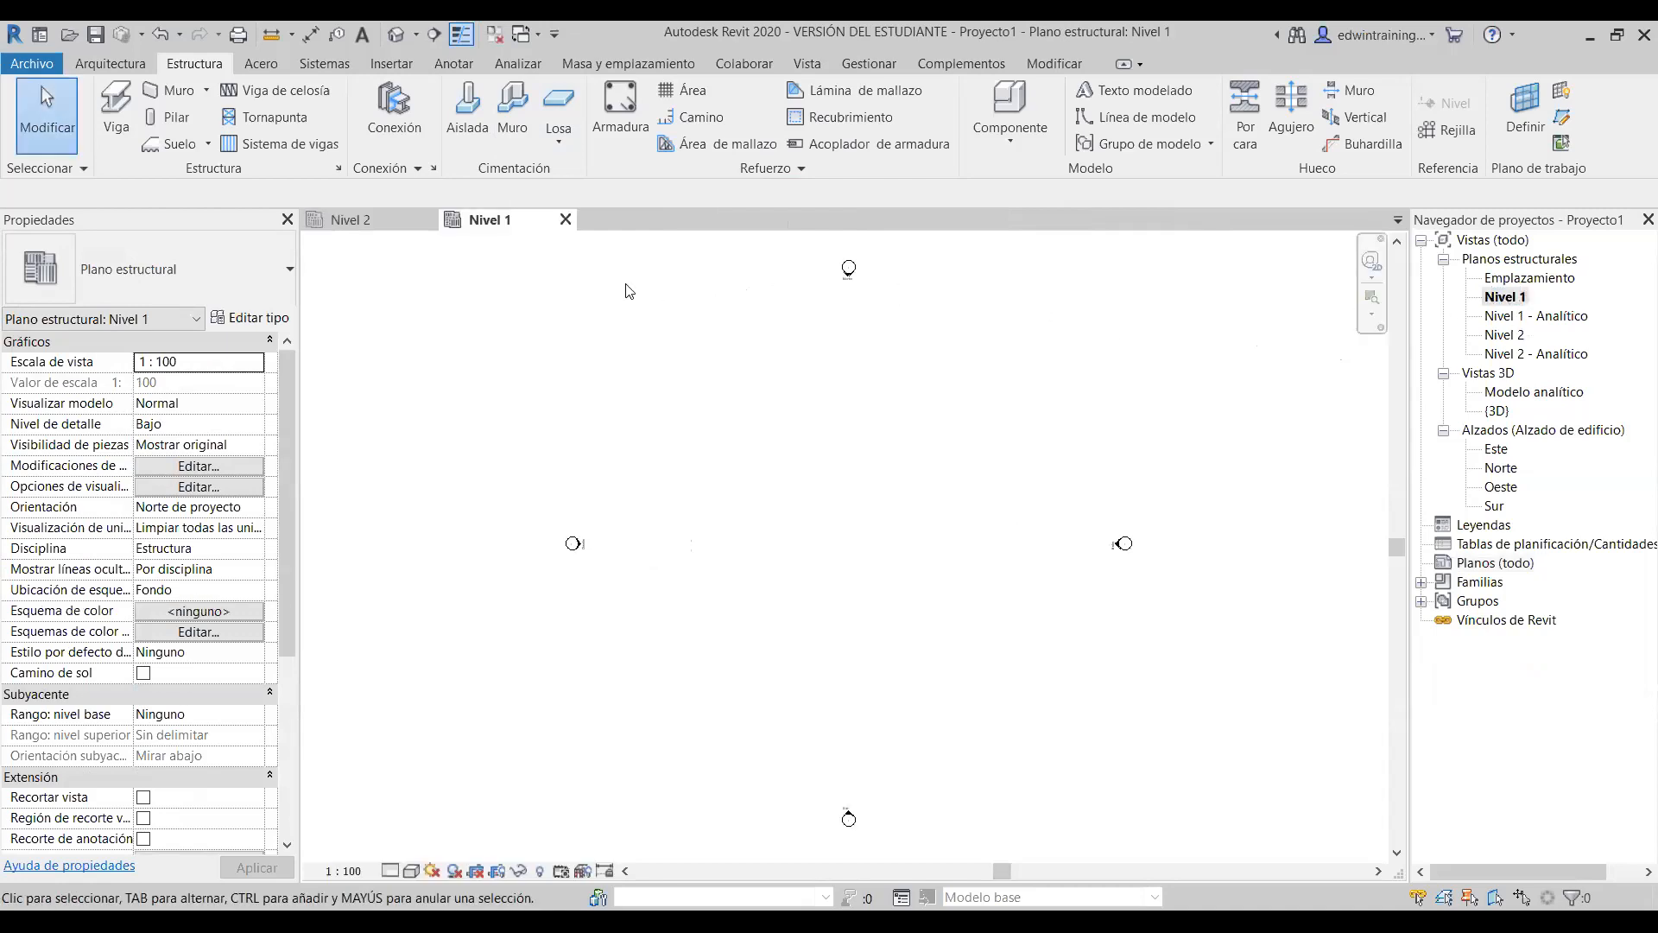
click(427, 219)
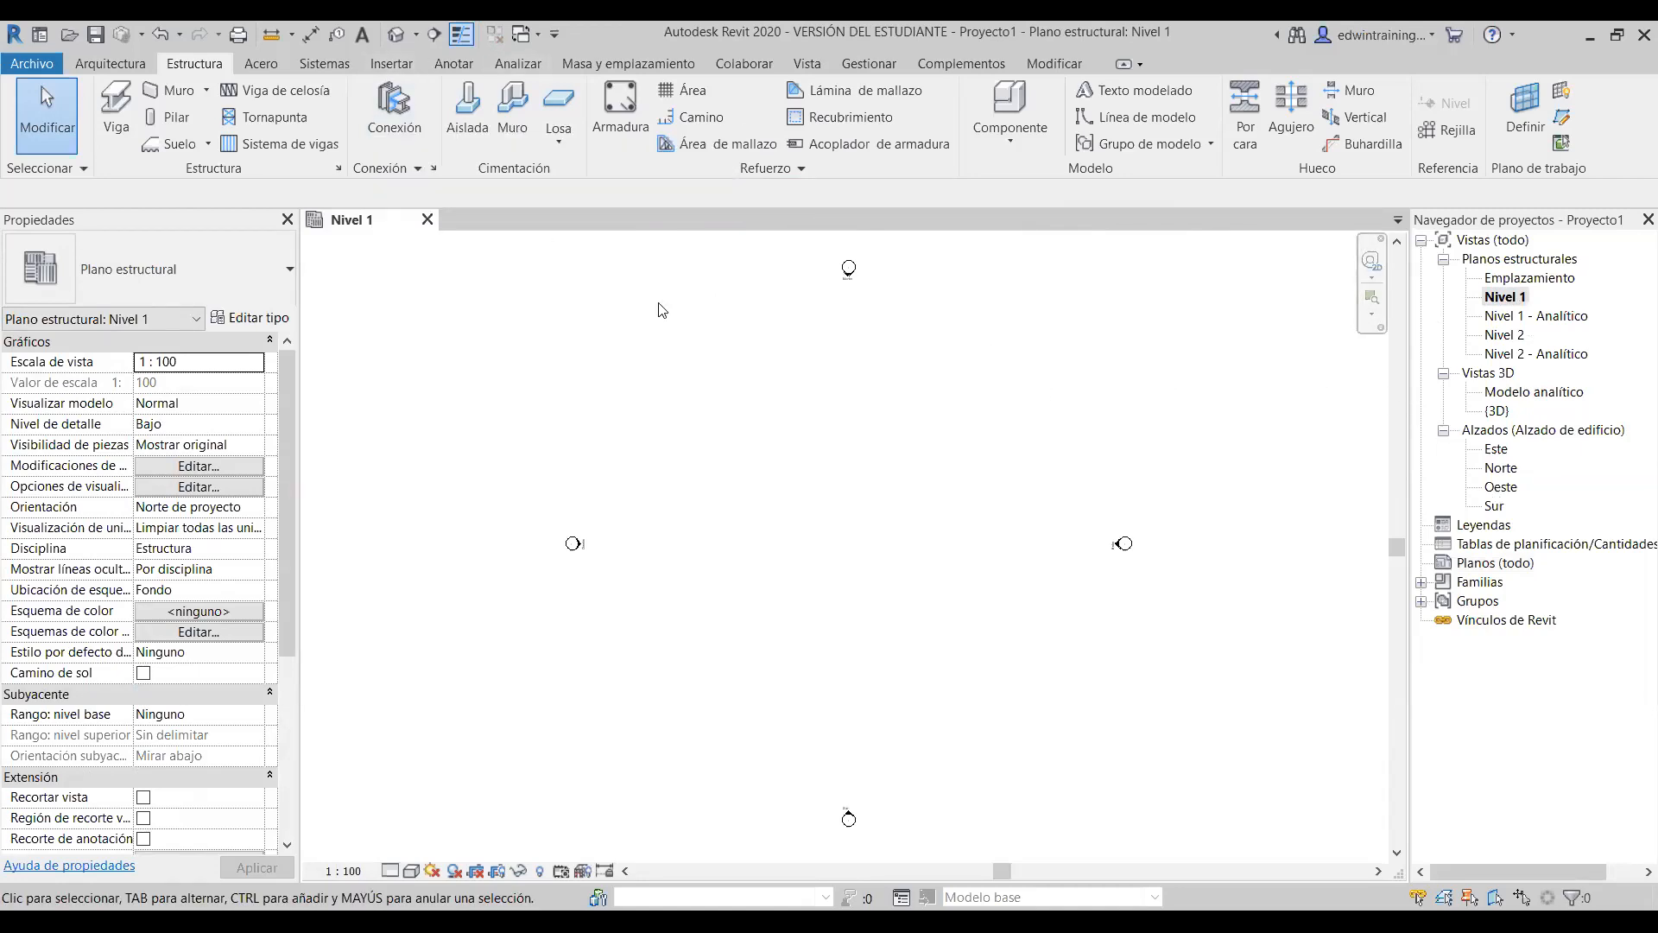
- Open the default {3D} view alongside the Nivel 1 plan tab
click(397, 36)
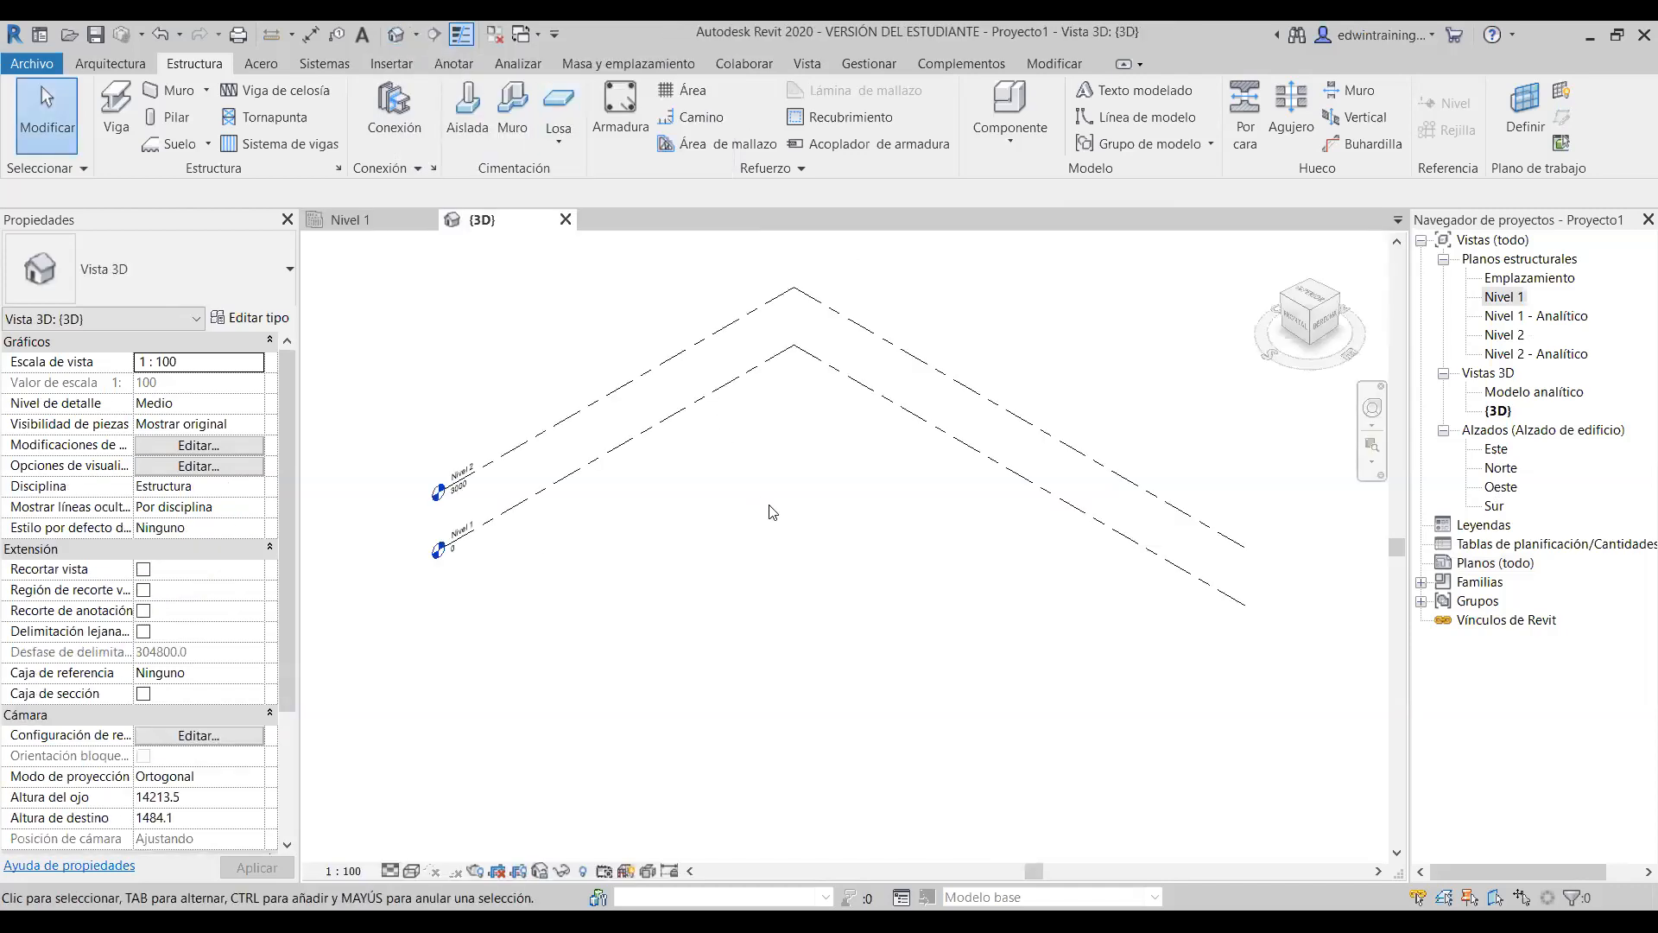
click(374, 217)
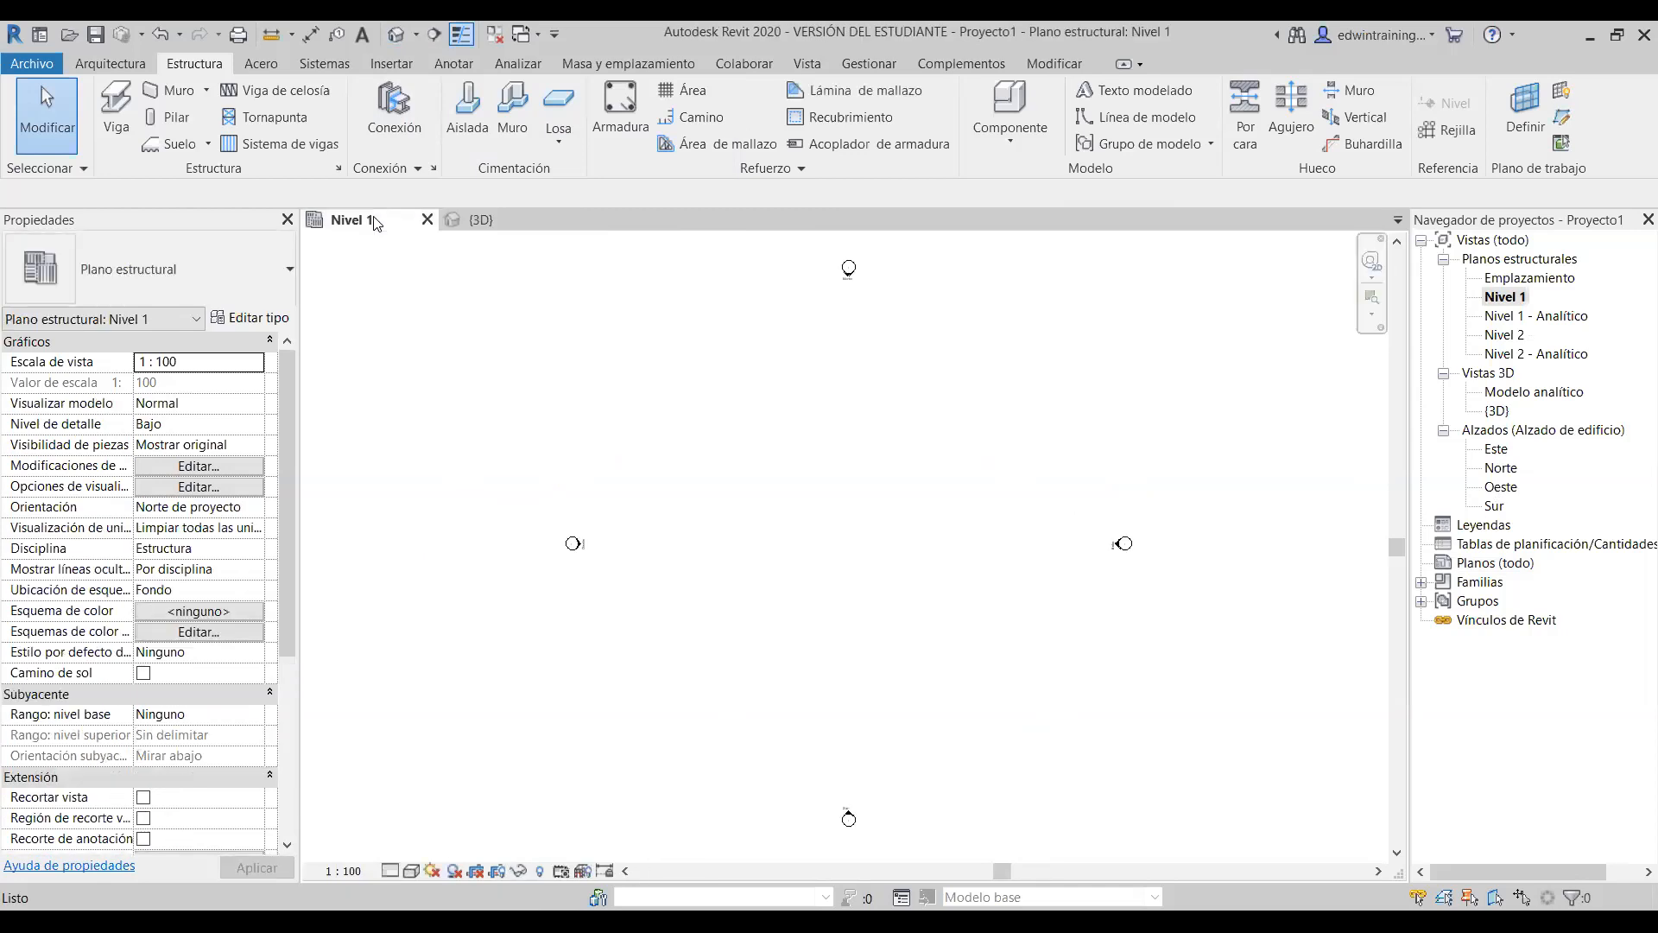
click(499, 220)
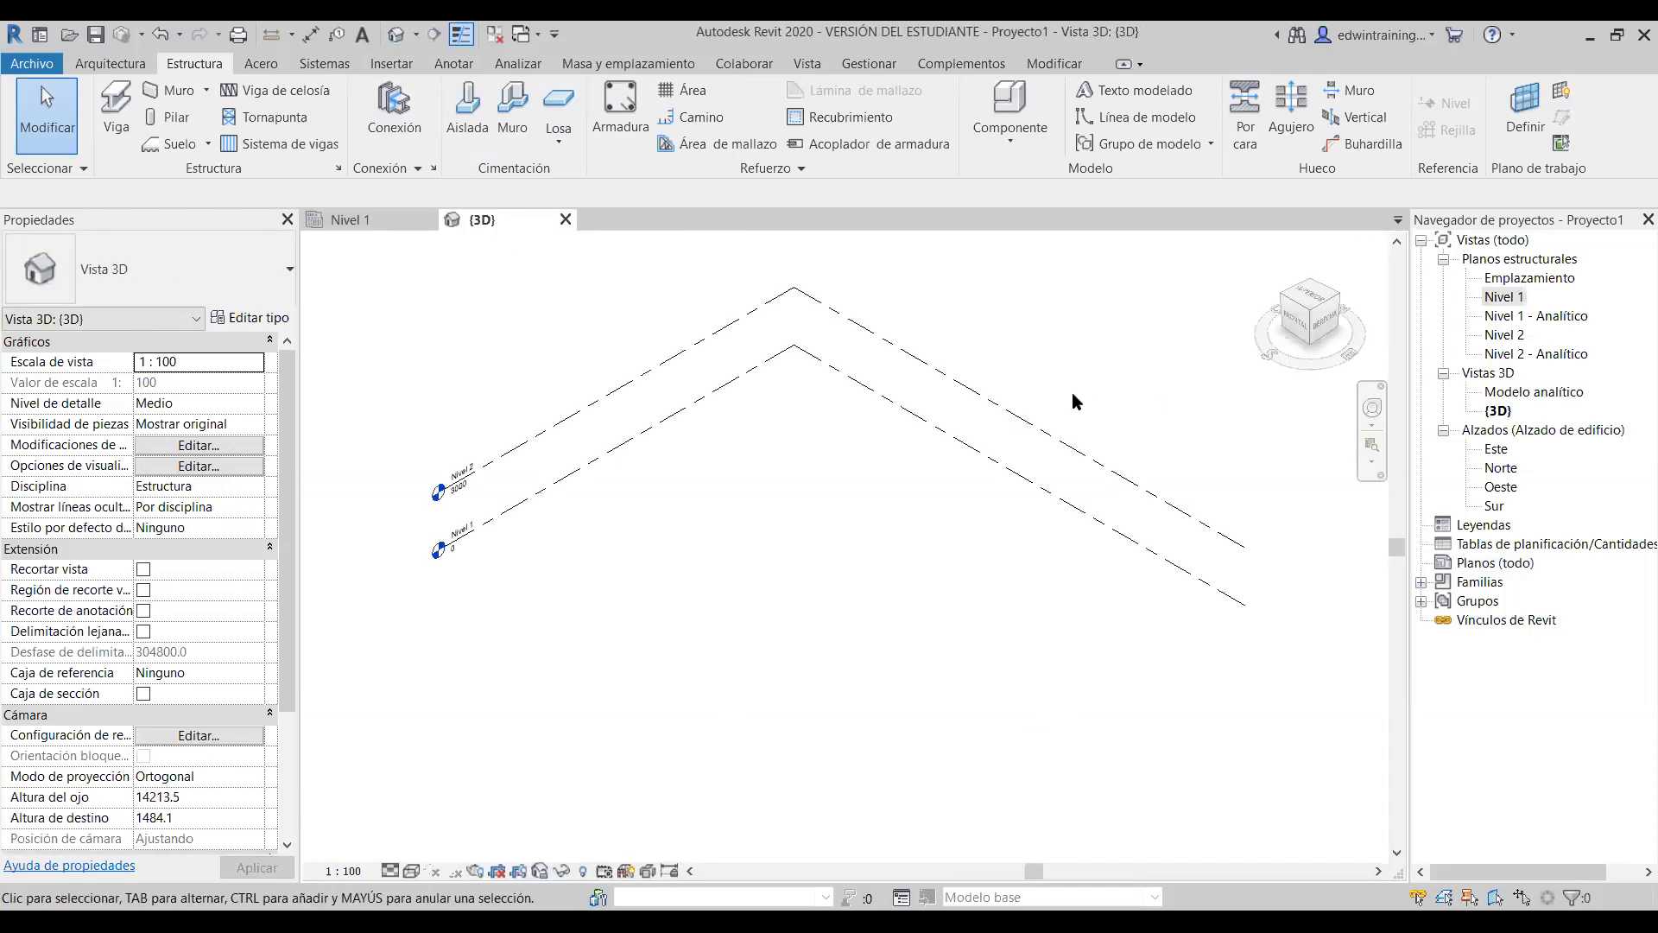
- Tile the {3D} and Nivel 1 views and pan each to frame the level lines and plan
click(808, 66)
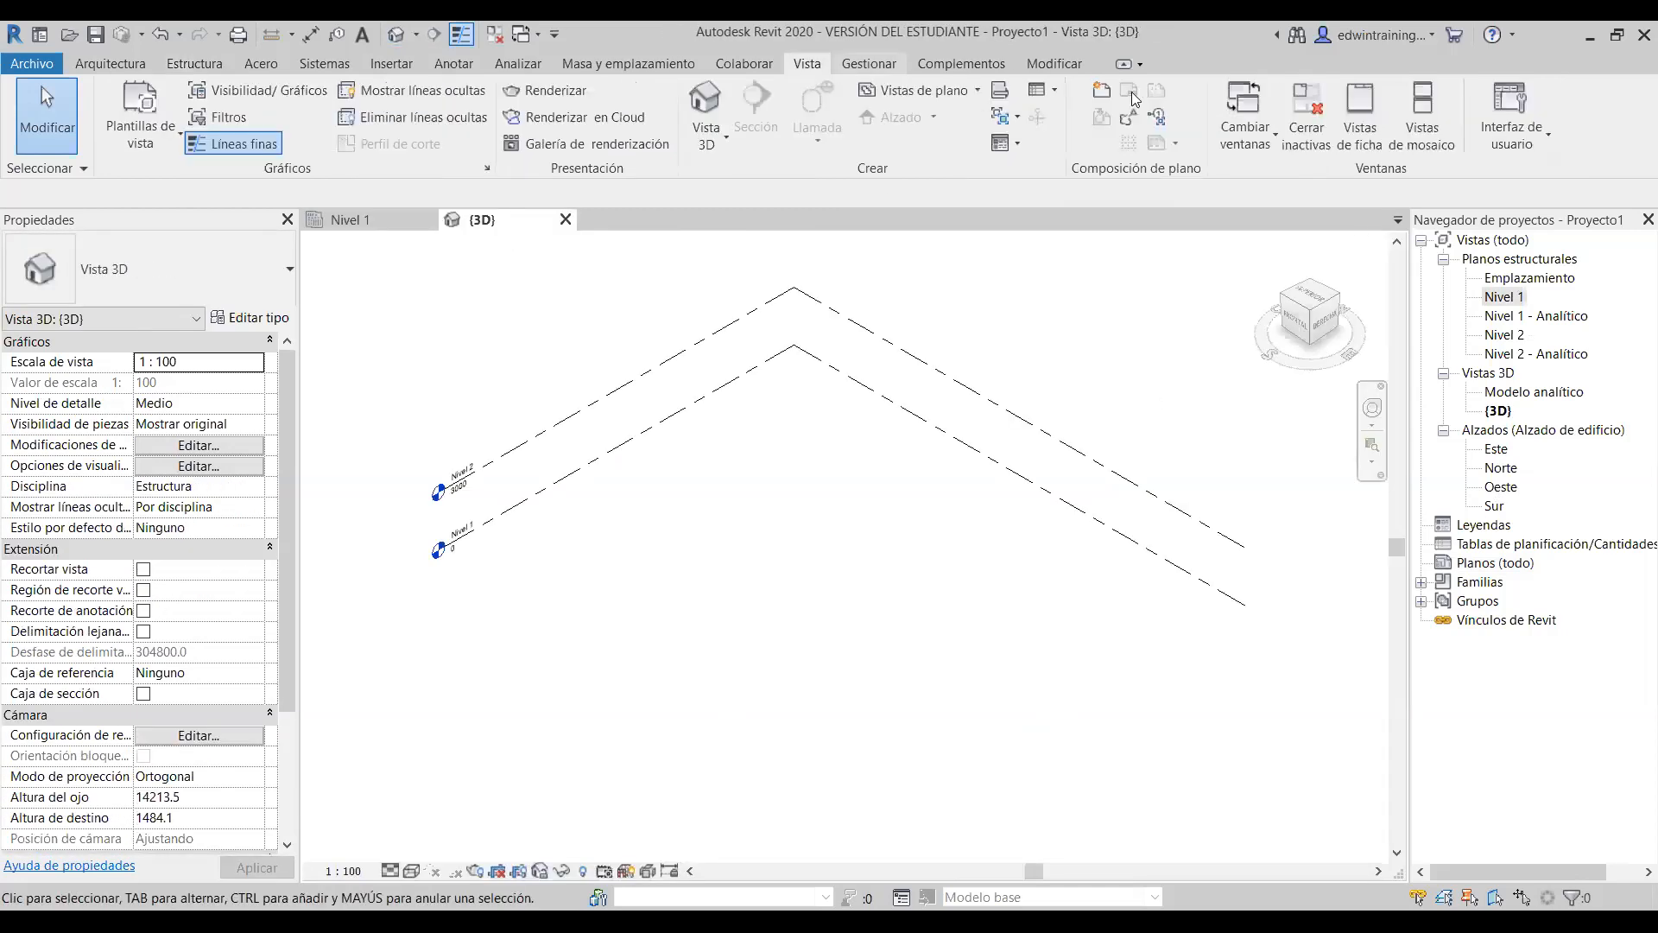
click(1436, 131)
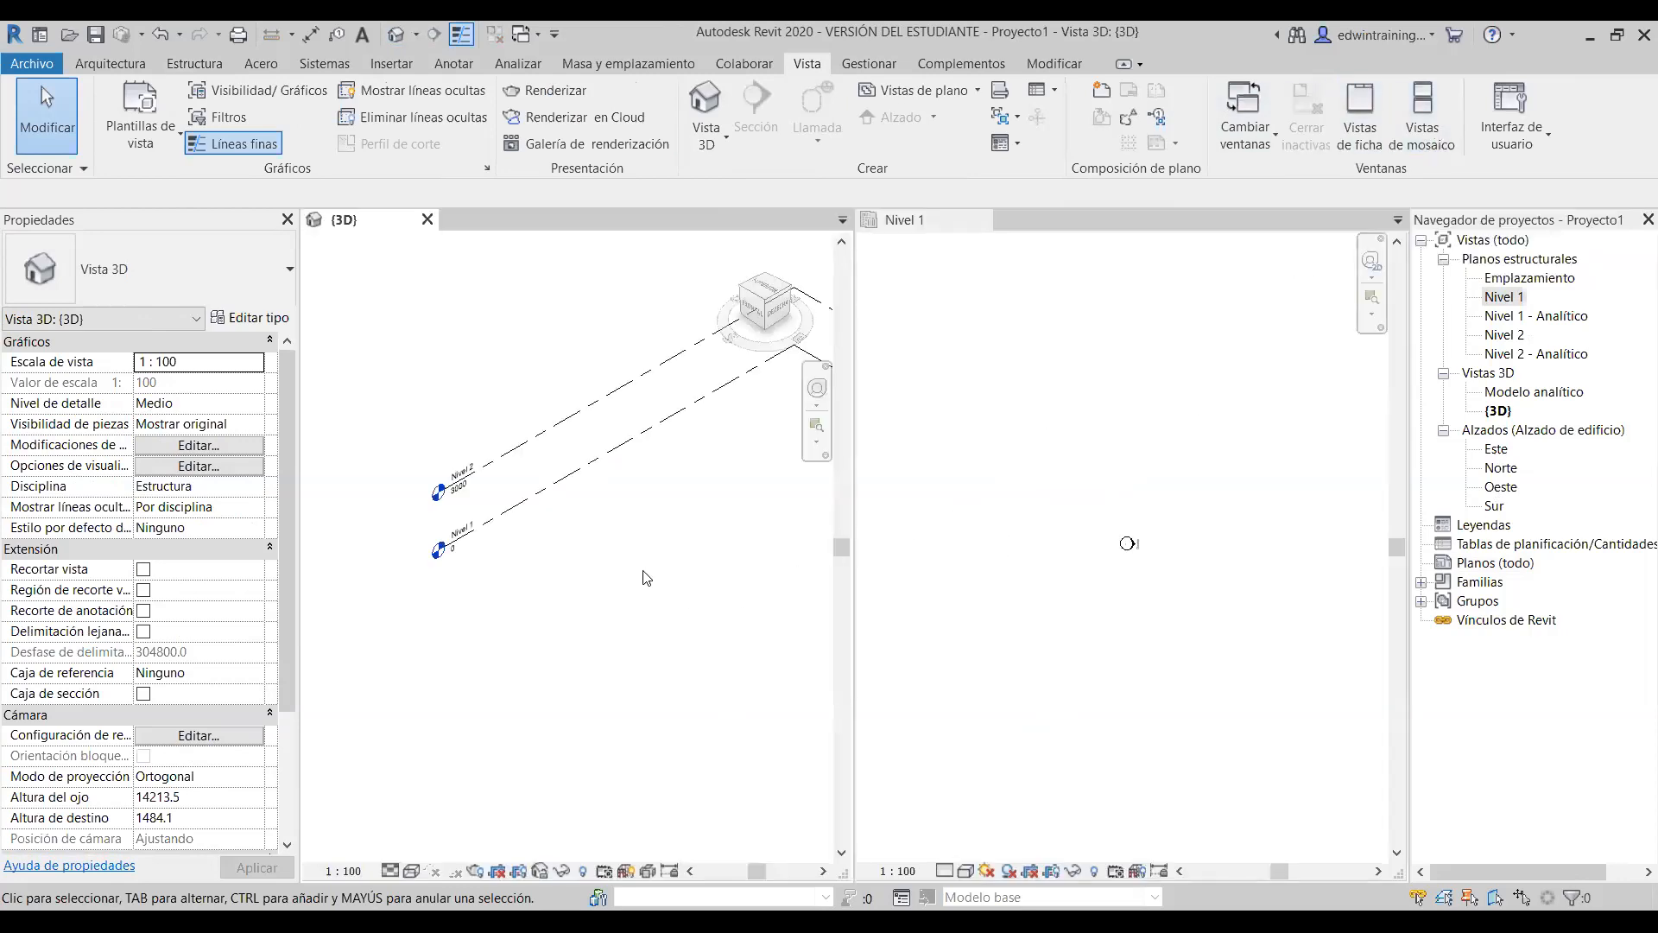
middle_drag(674, 582, 448, 591)
click(1074, 450)
middle_drag(1234, 485, 1030, 494)
middle_drag(1147, 510, 1080, 496)
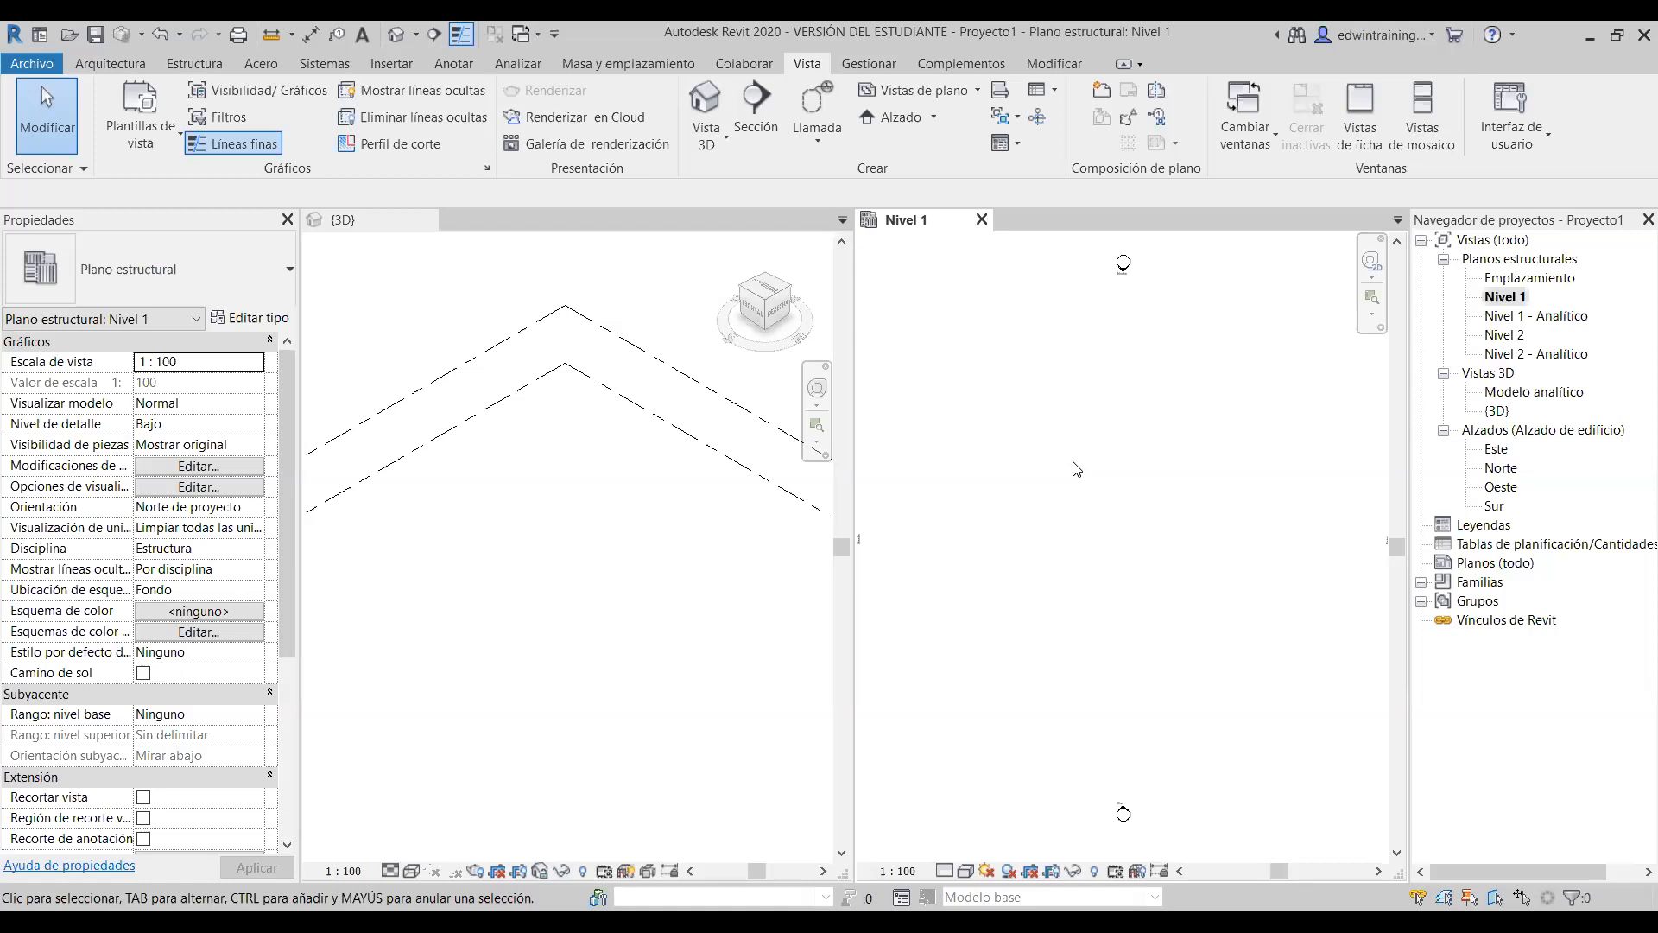
- Using UN, format Length as Meters, rounded to 2 decimal places, with unit symbol None
key(u)
key(n)
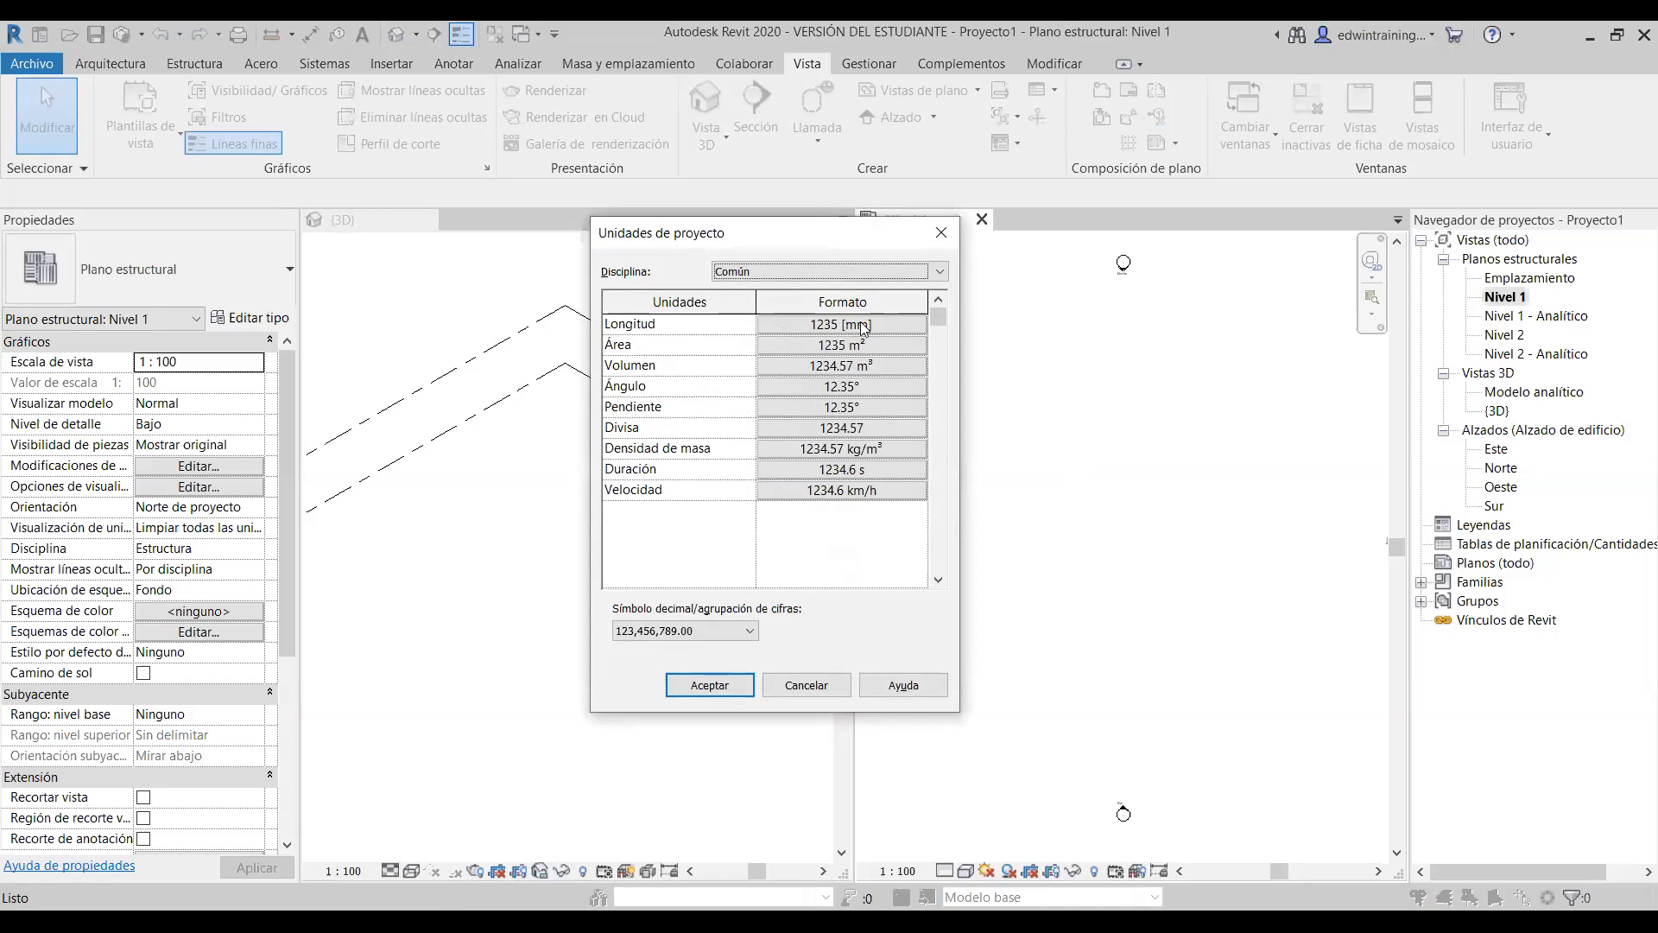
click(818, 323)
click(522, 338)
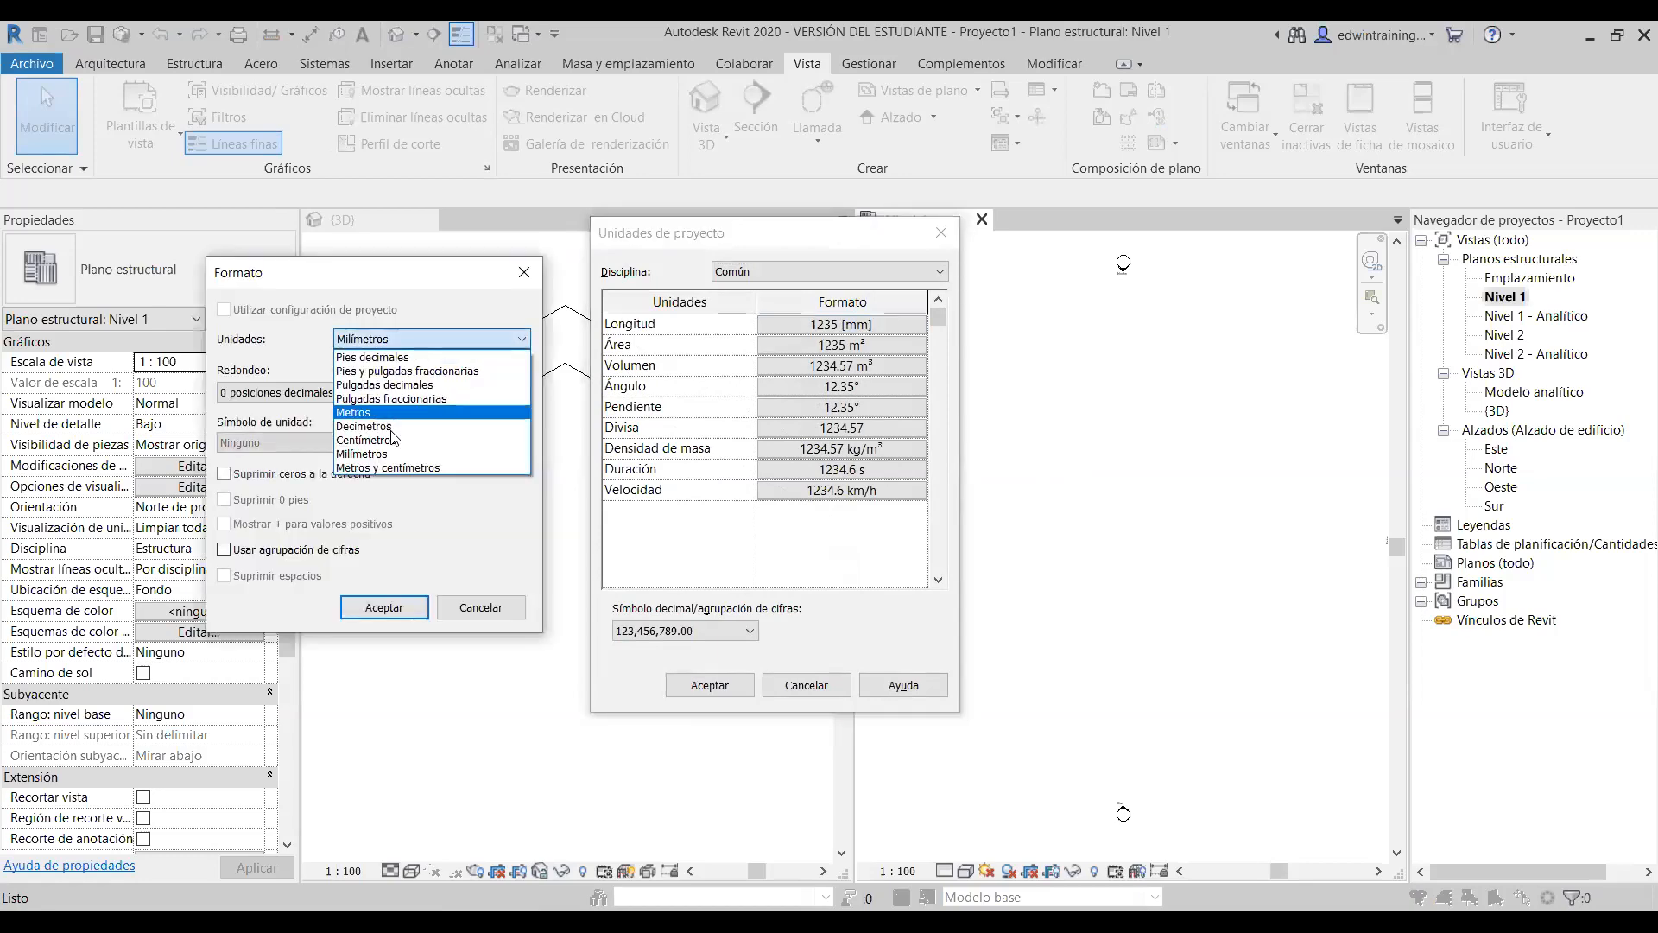
click(373, 413)
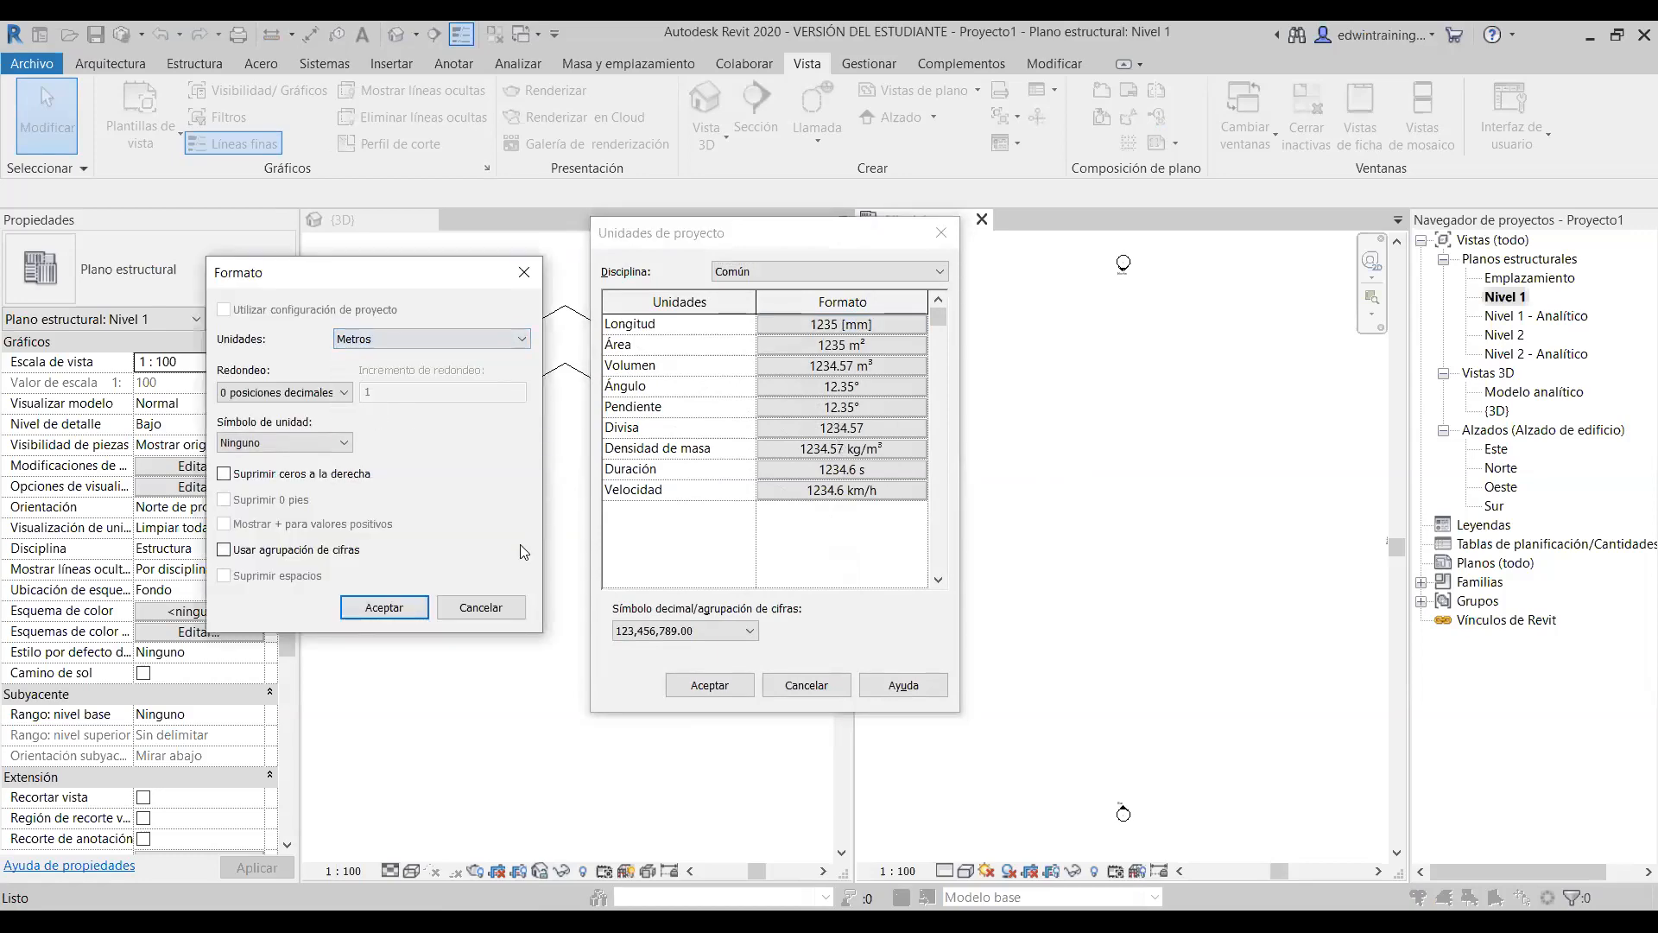
click(293, 392)
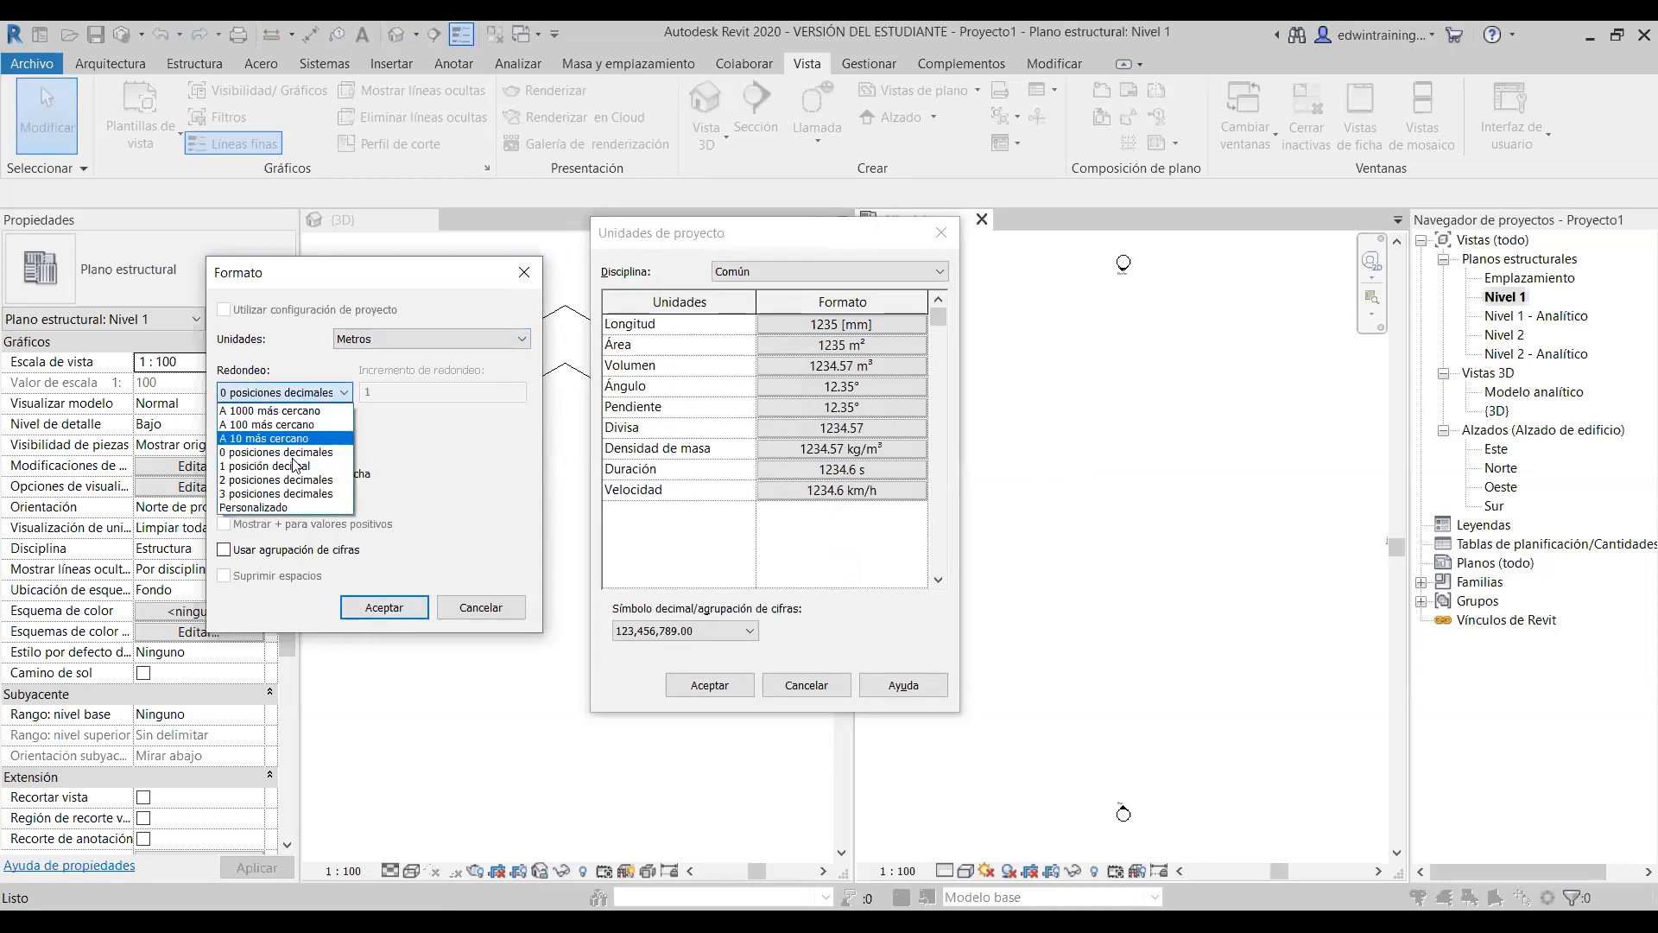
click(296, 481)
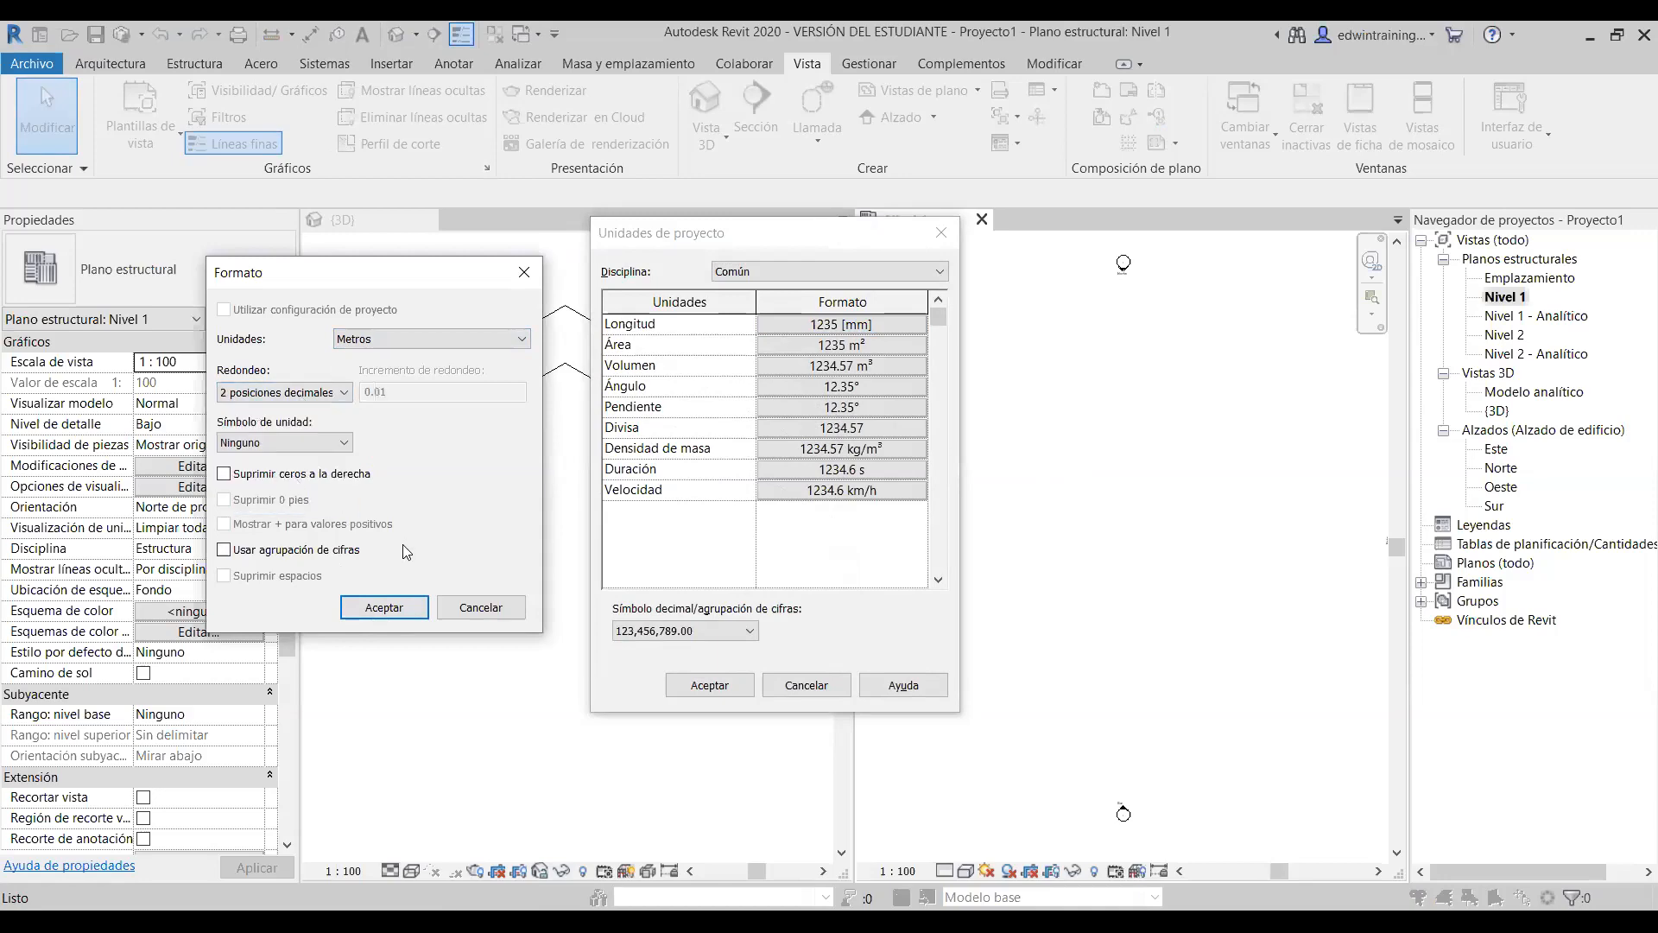
click(285, 440)
click(276, 471)
click(253, 443)
click(254, 463)
- Confirm the metre length format and review the Estructura discipline's unit settings
click(402, 608)
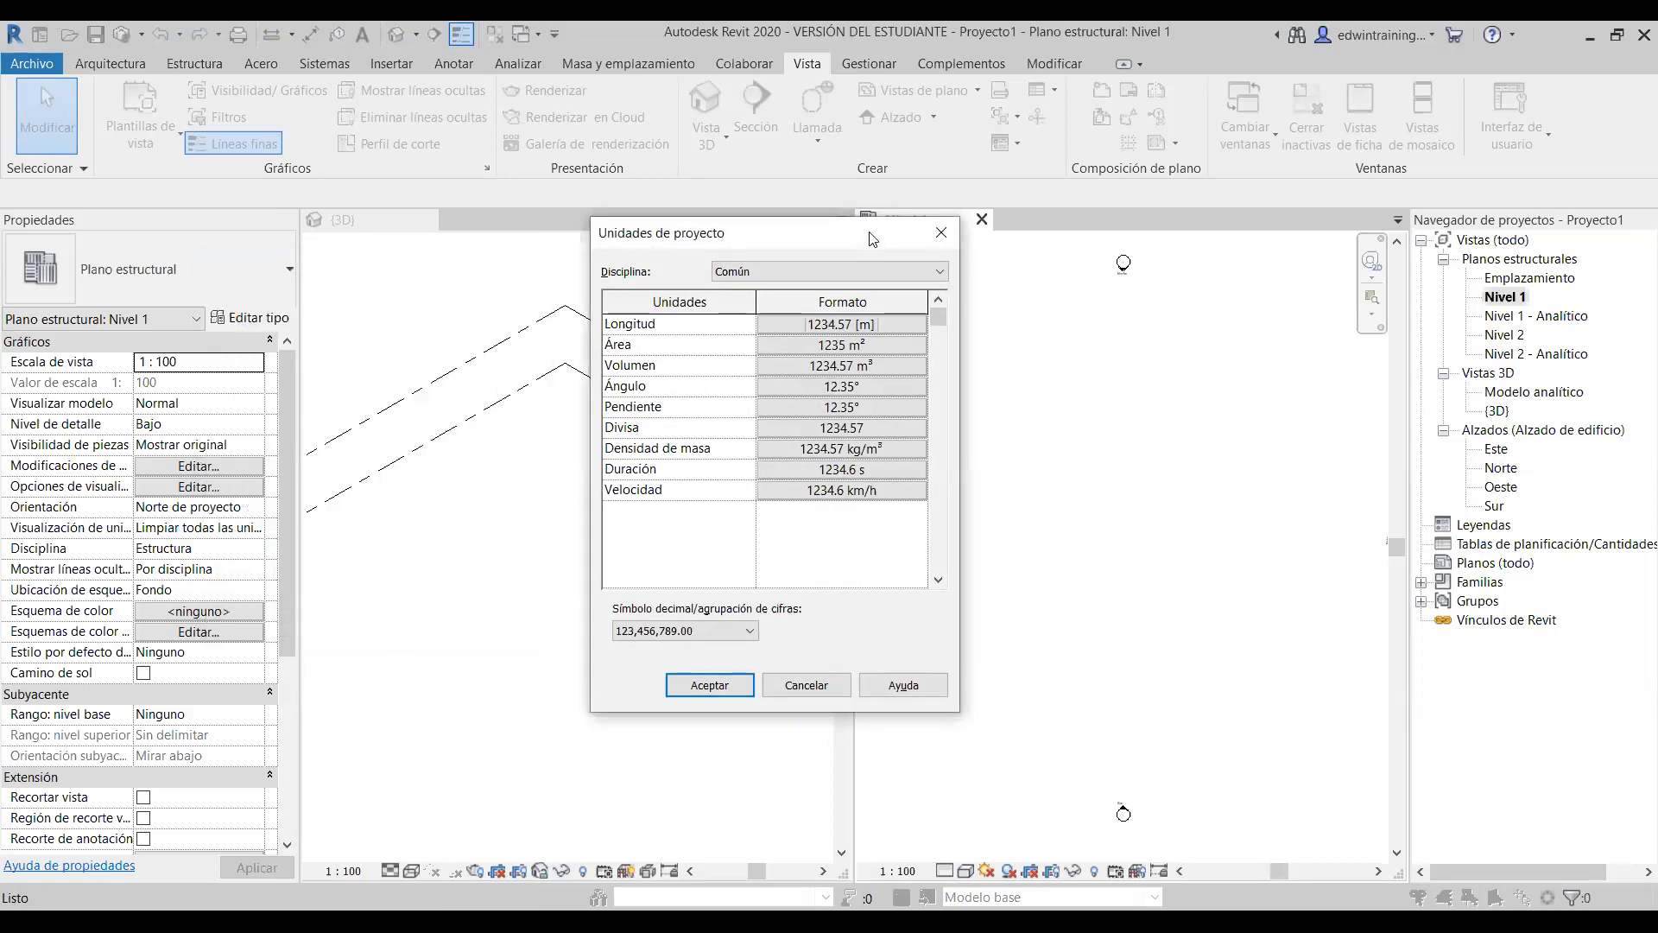
click(793, 269)
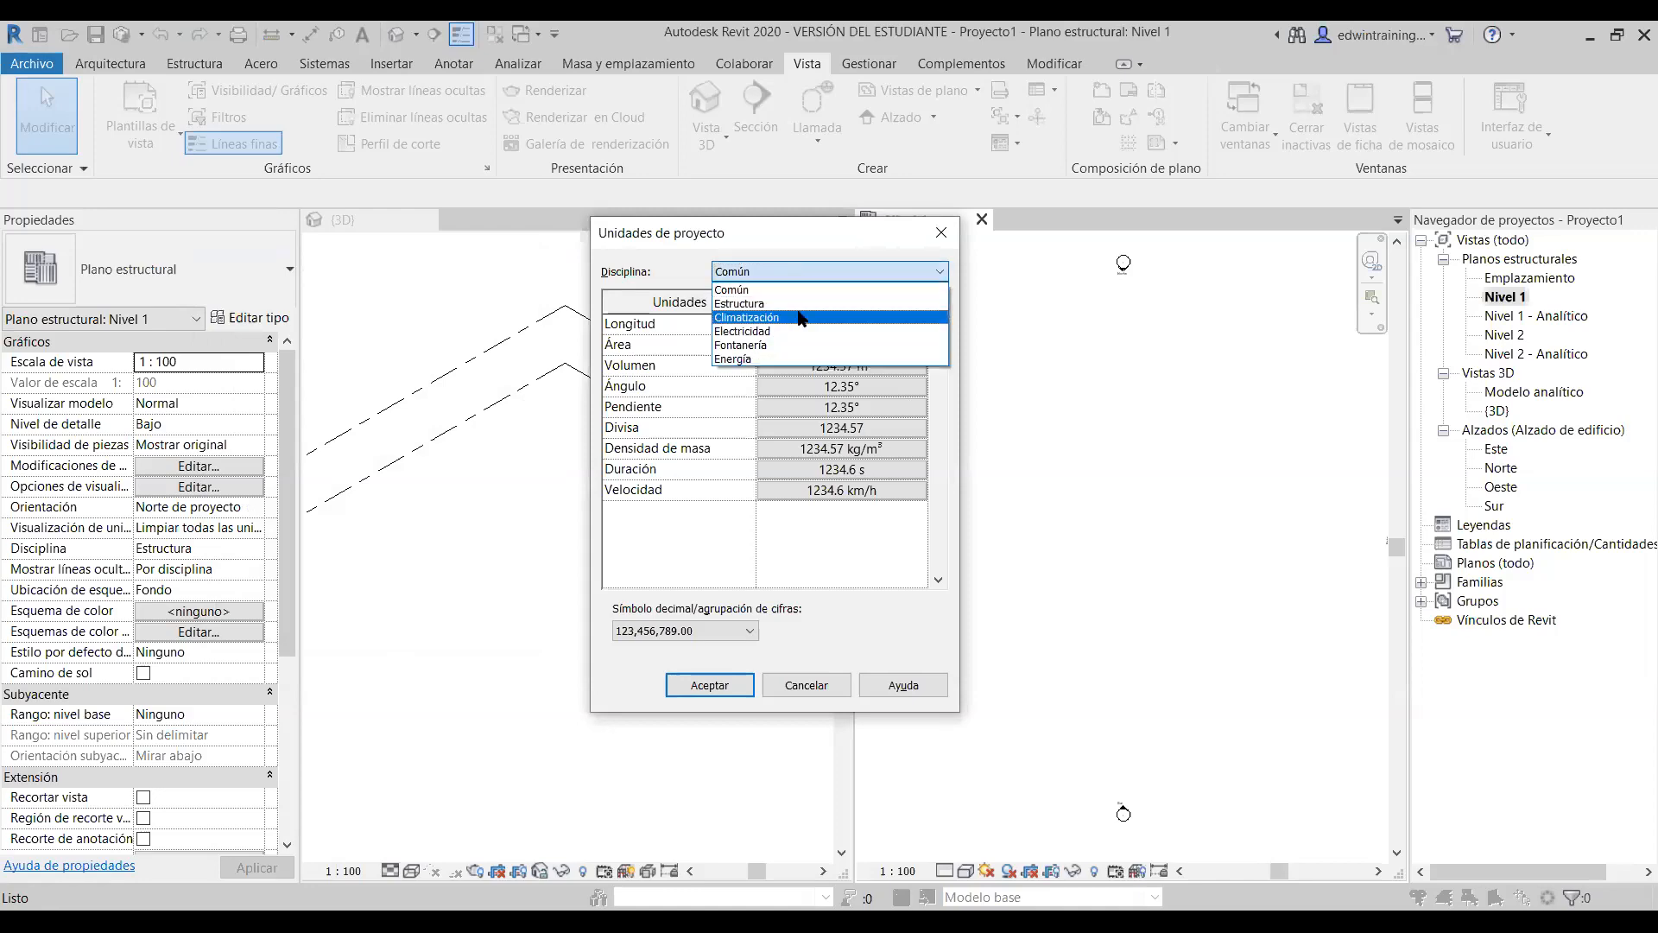
click(772, 262)
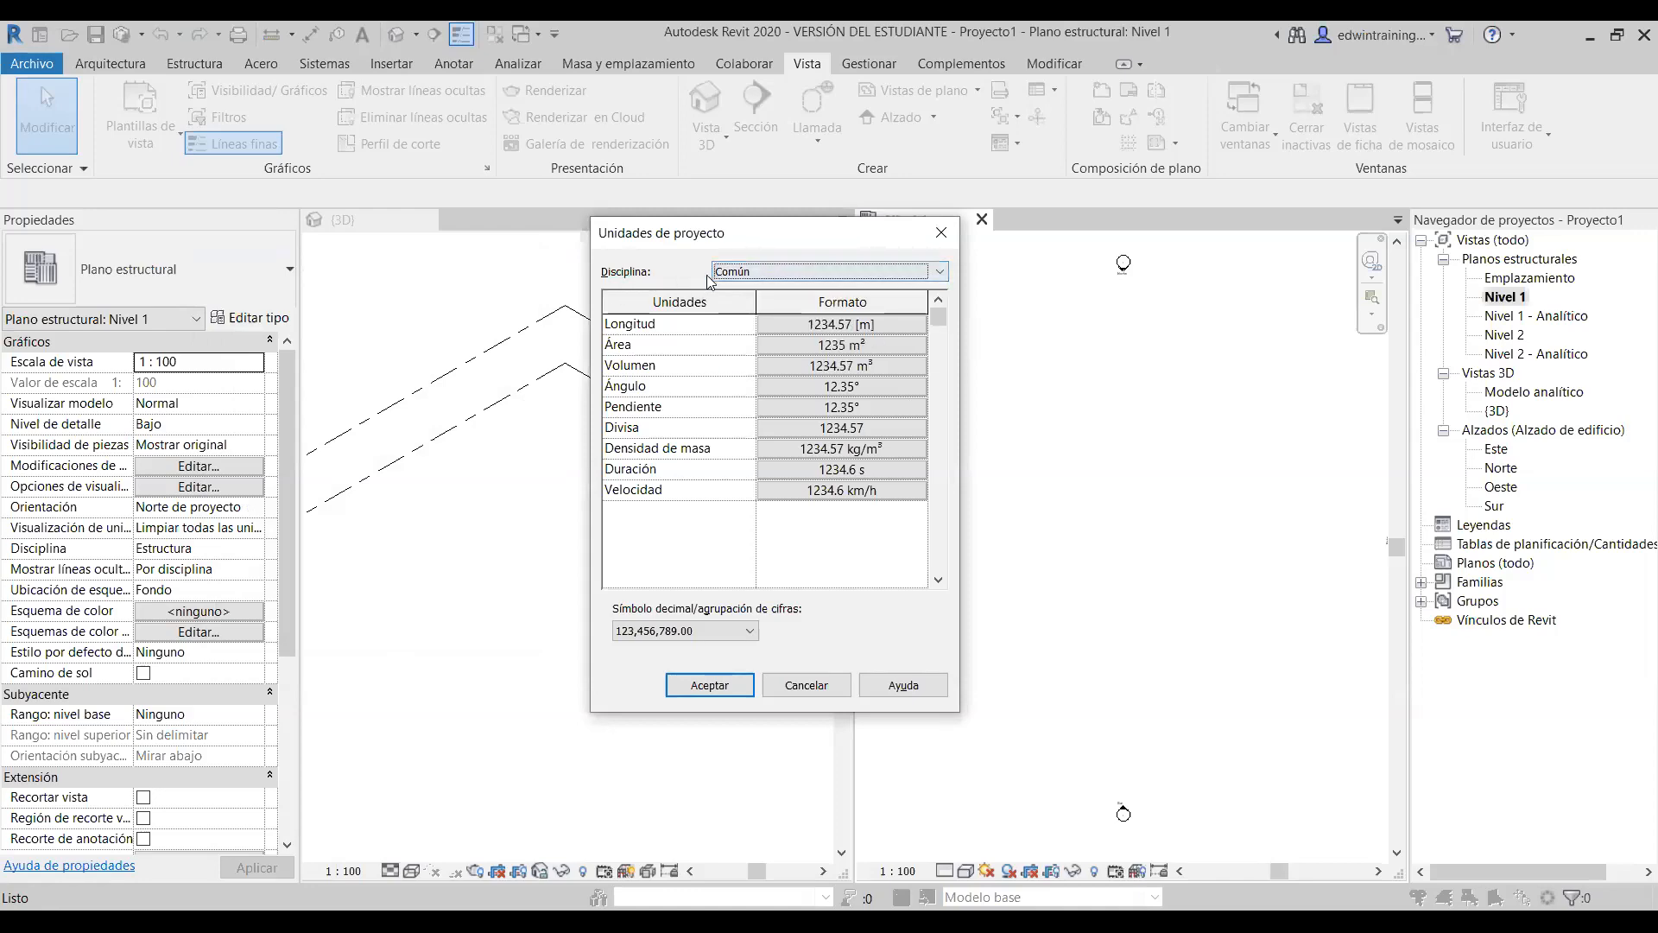
click(737, 273)
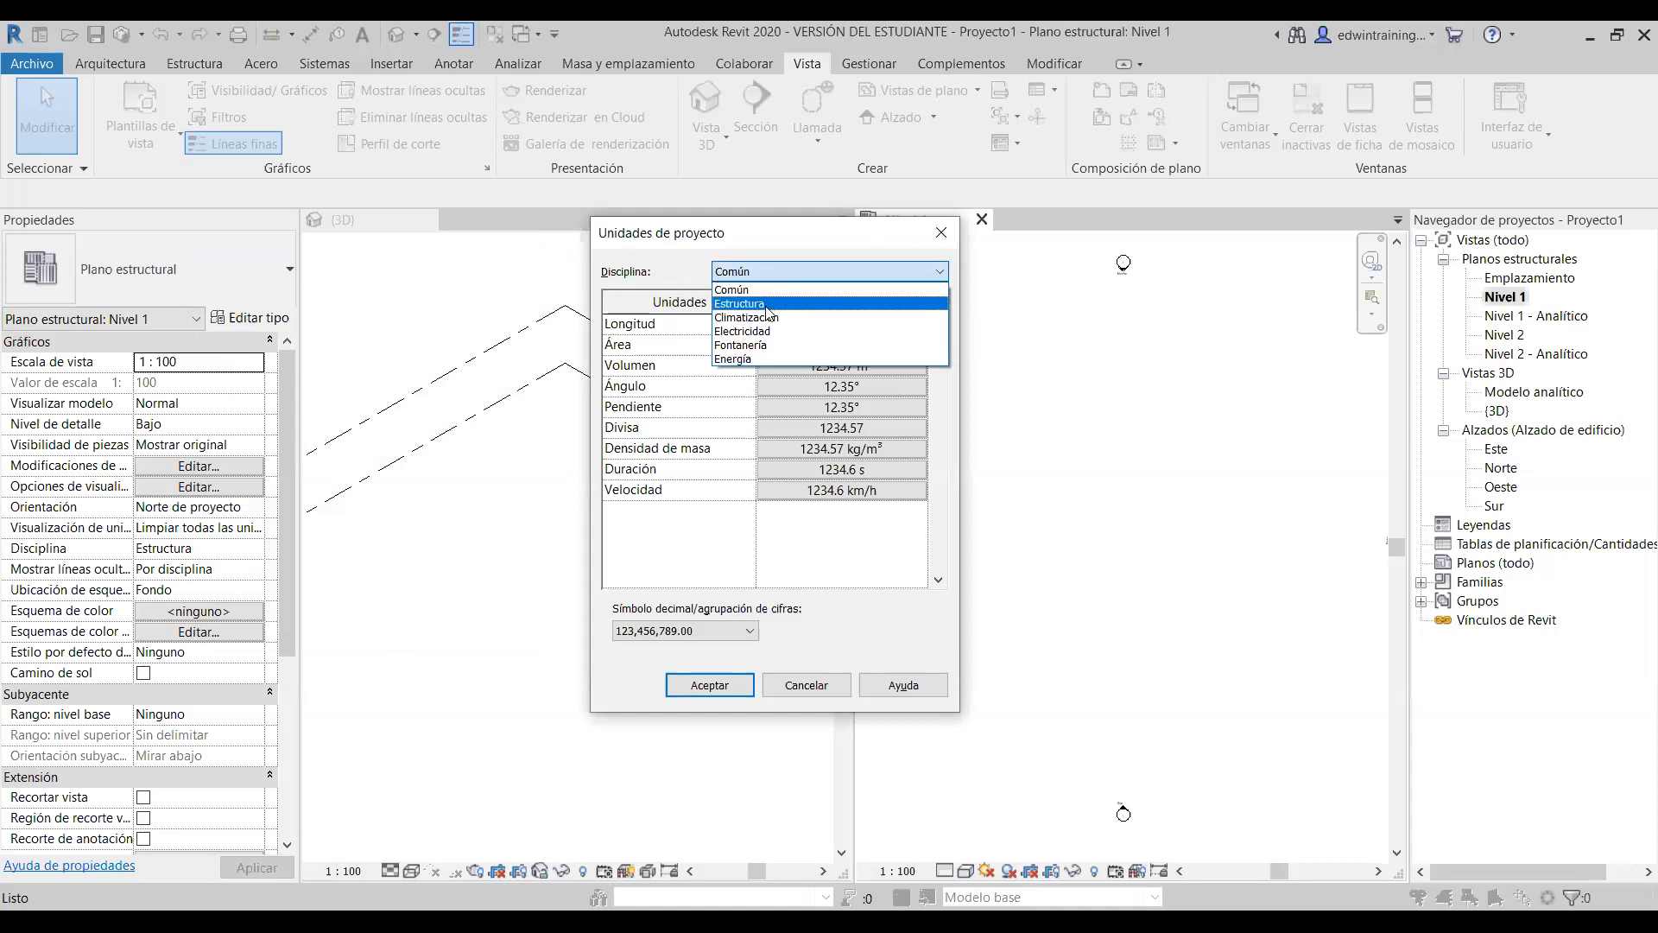
click(770, 307)
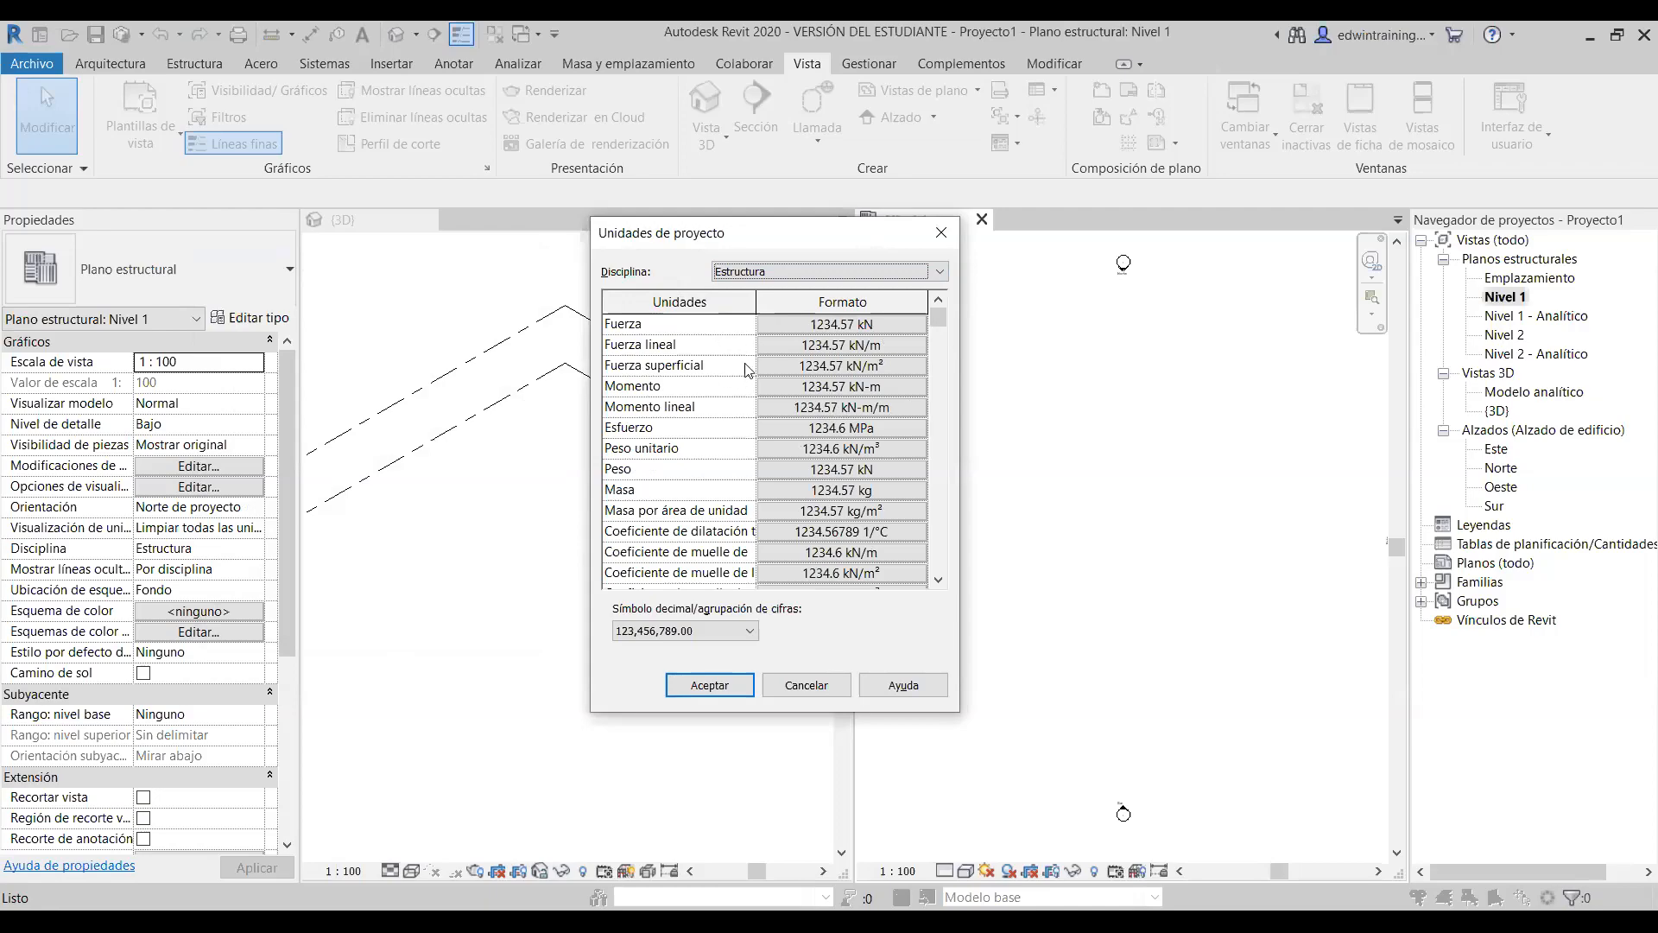
scroll(715, 394, down, 2)
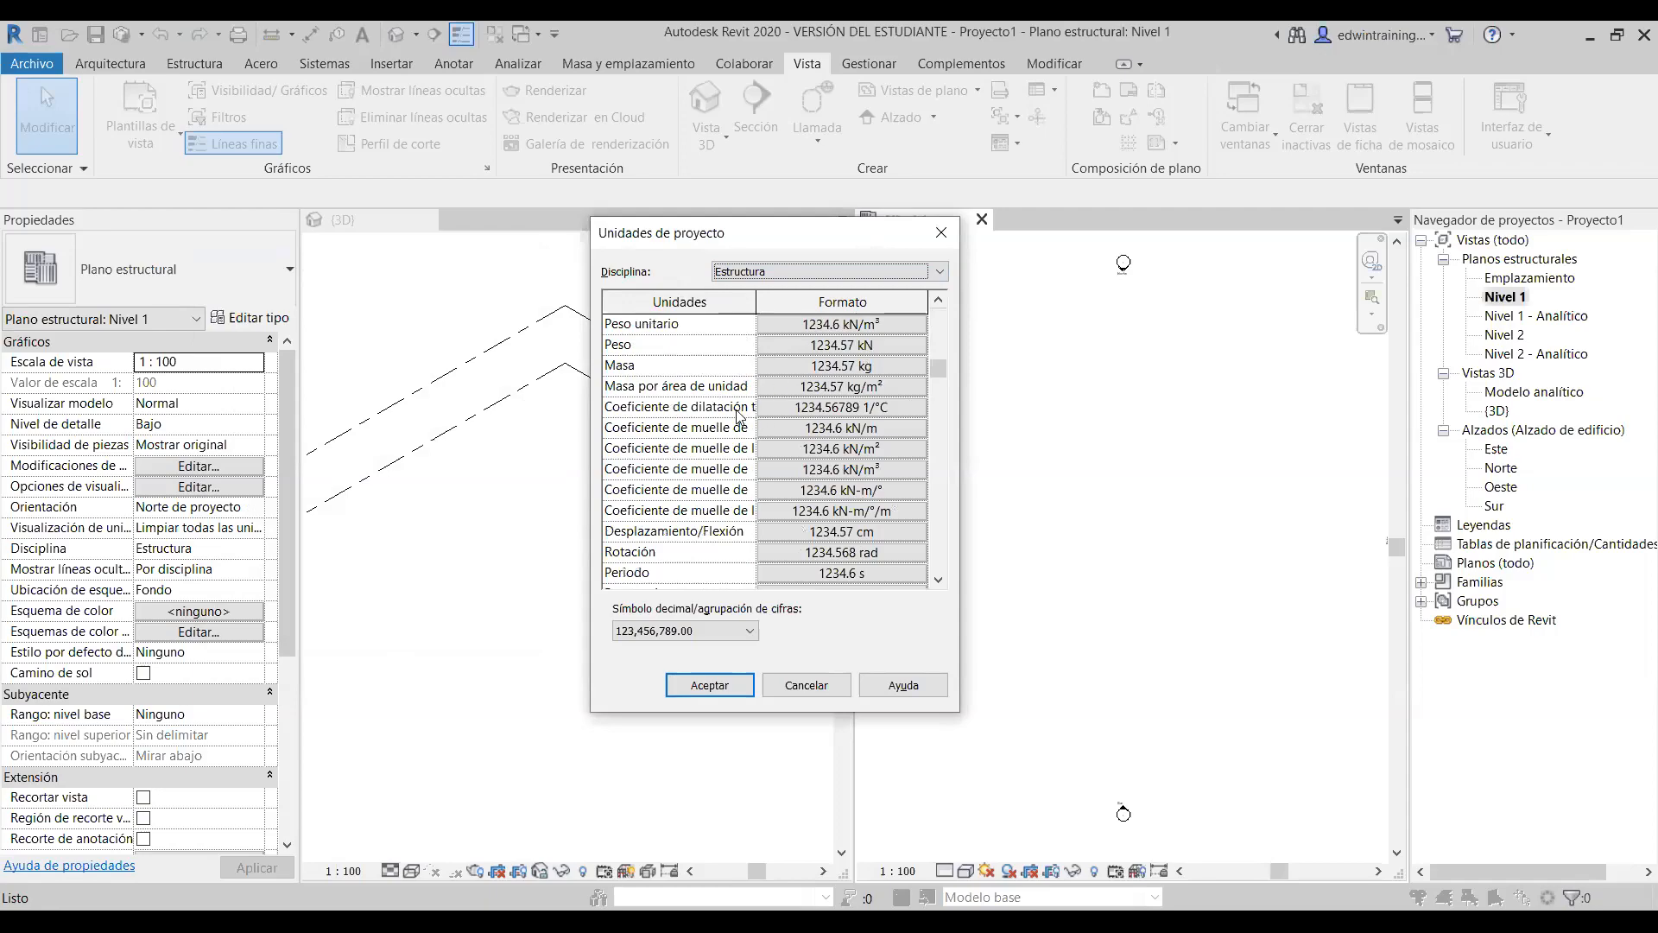
scroll(740, 415, down, 3)
scroll(700, 455, down, 2)
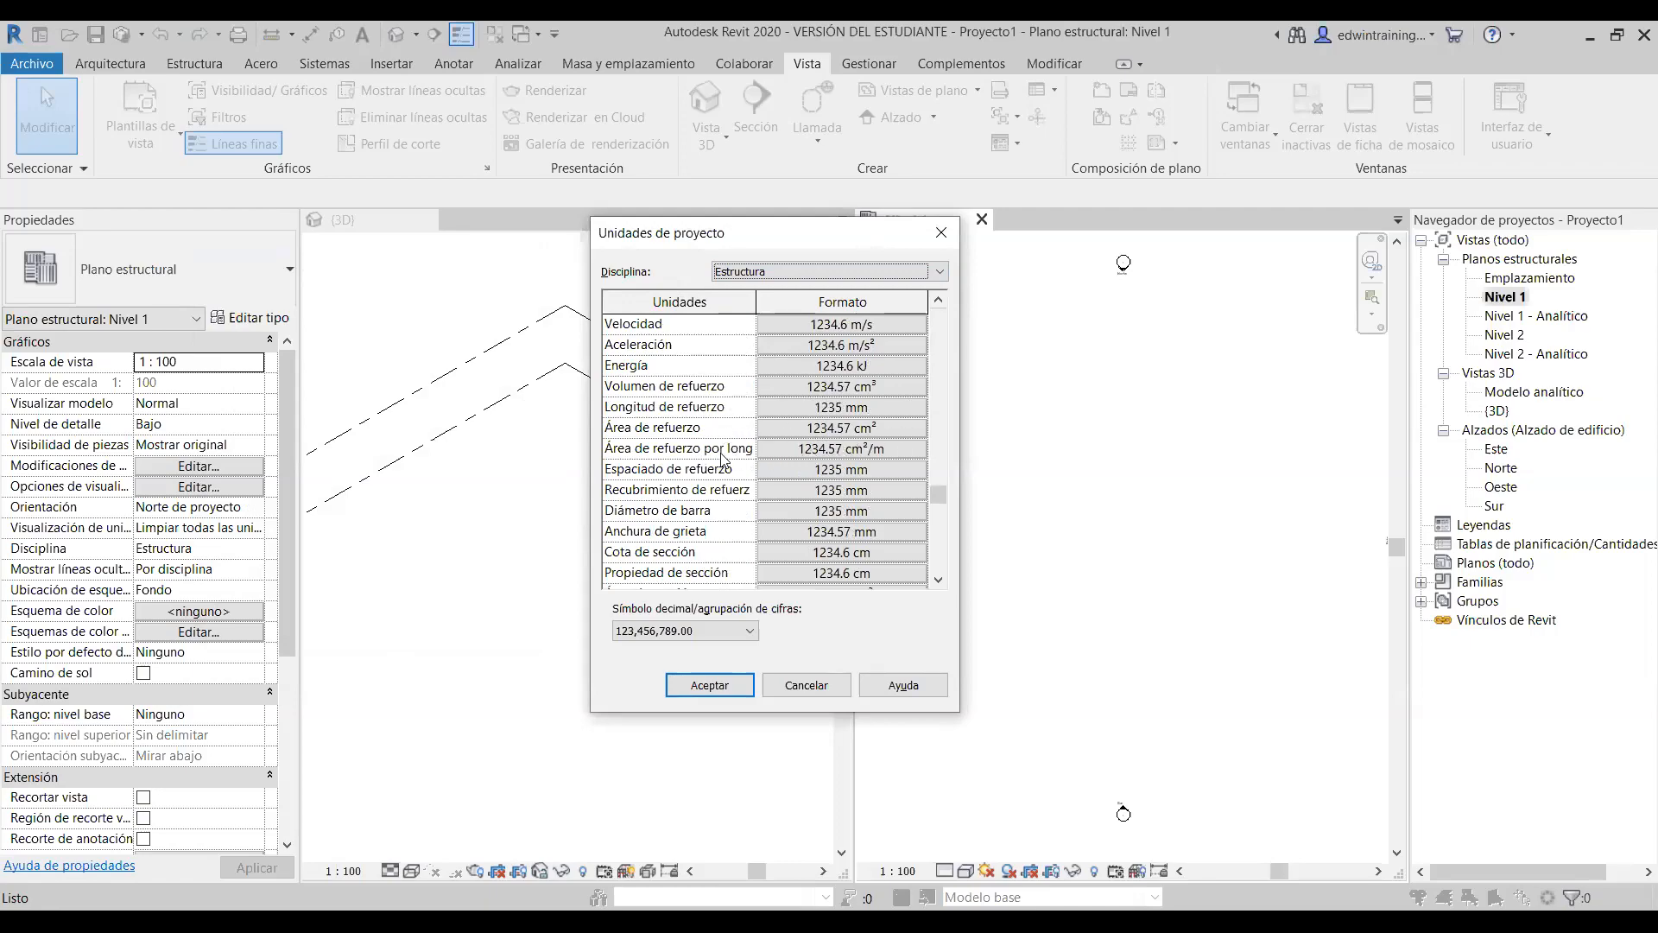
scroll(722, 458, down, 2)
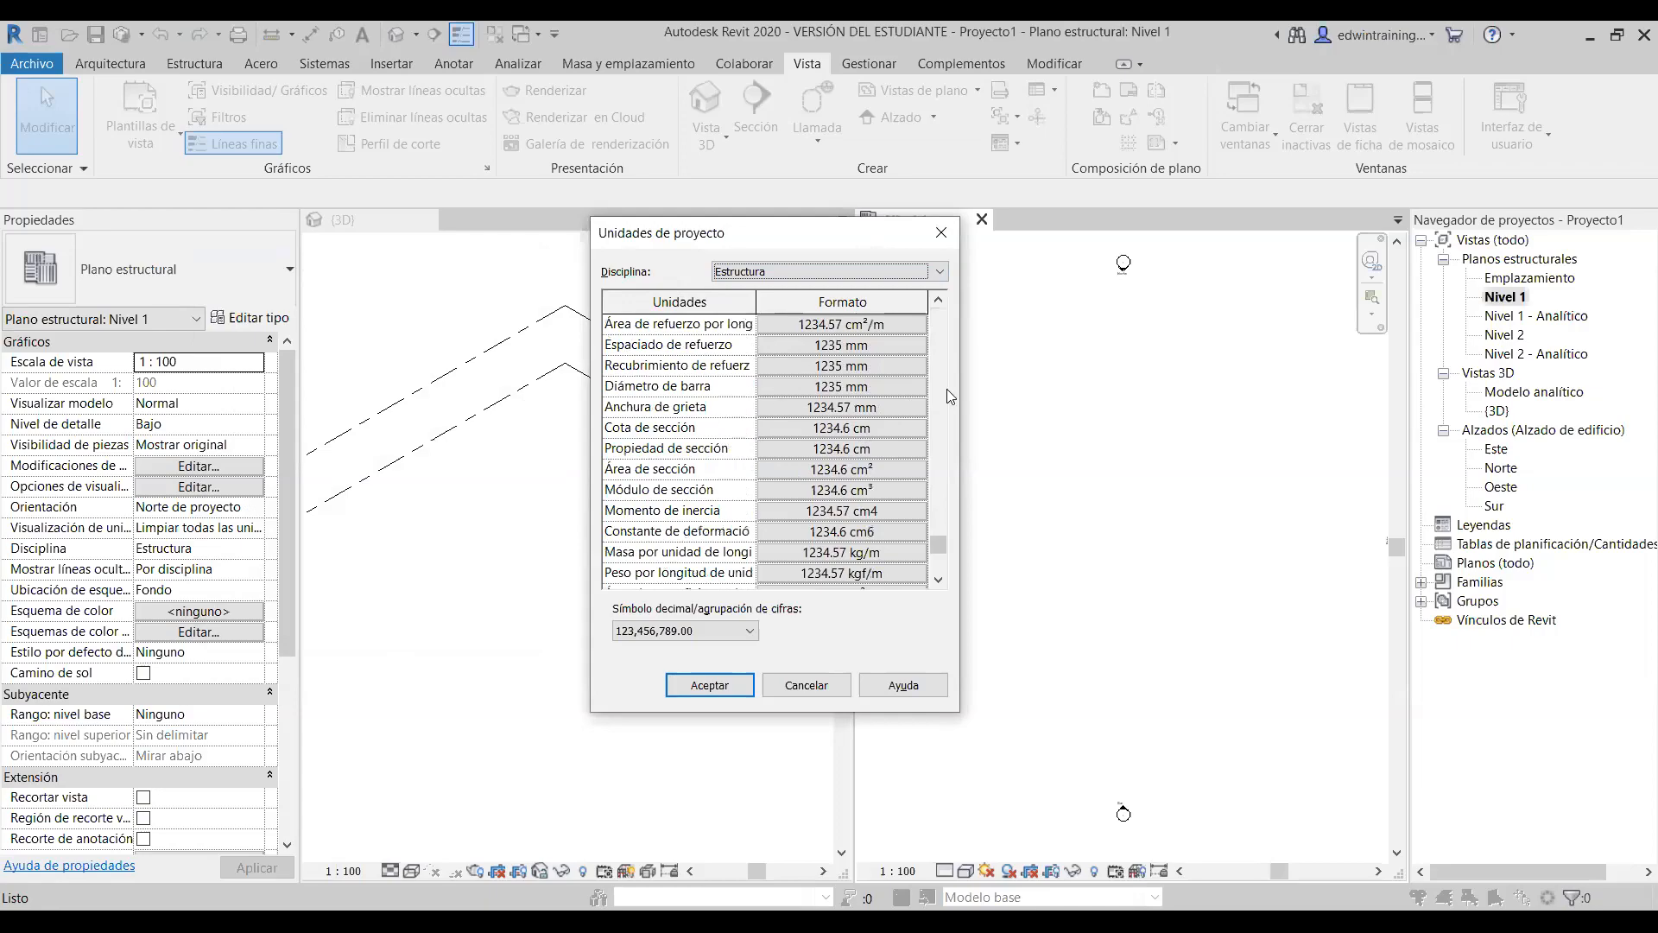
scroll(817, 402, down, 1)
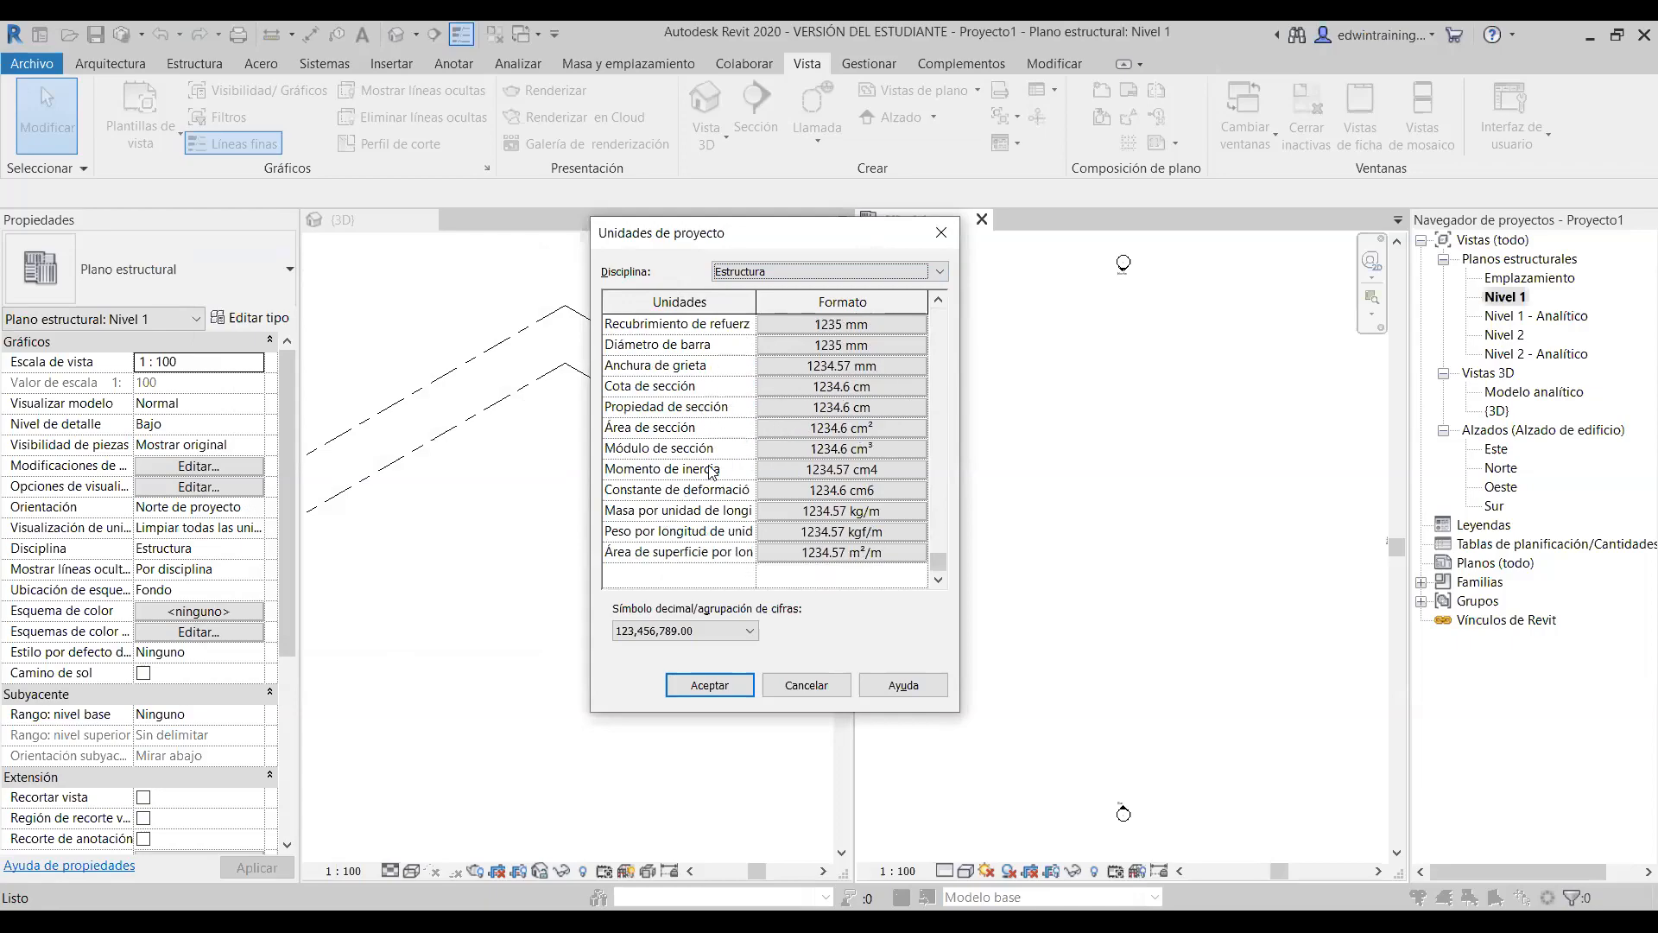
scroll(754, 510, up, 4)
scroll(754, 510, up, 5)
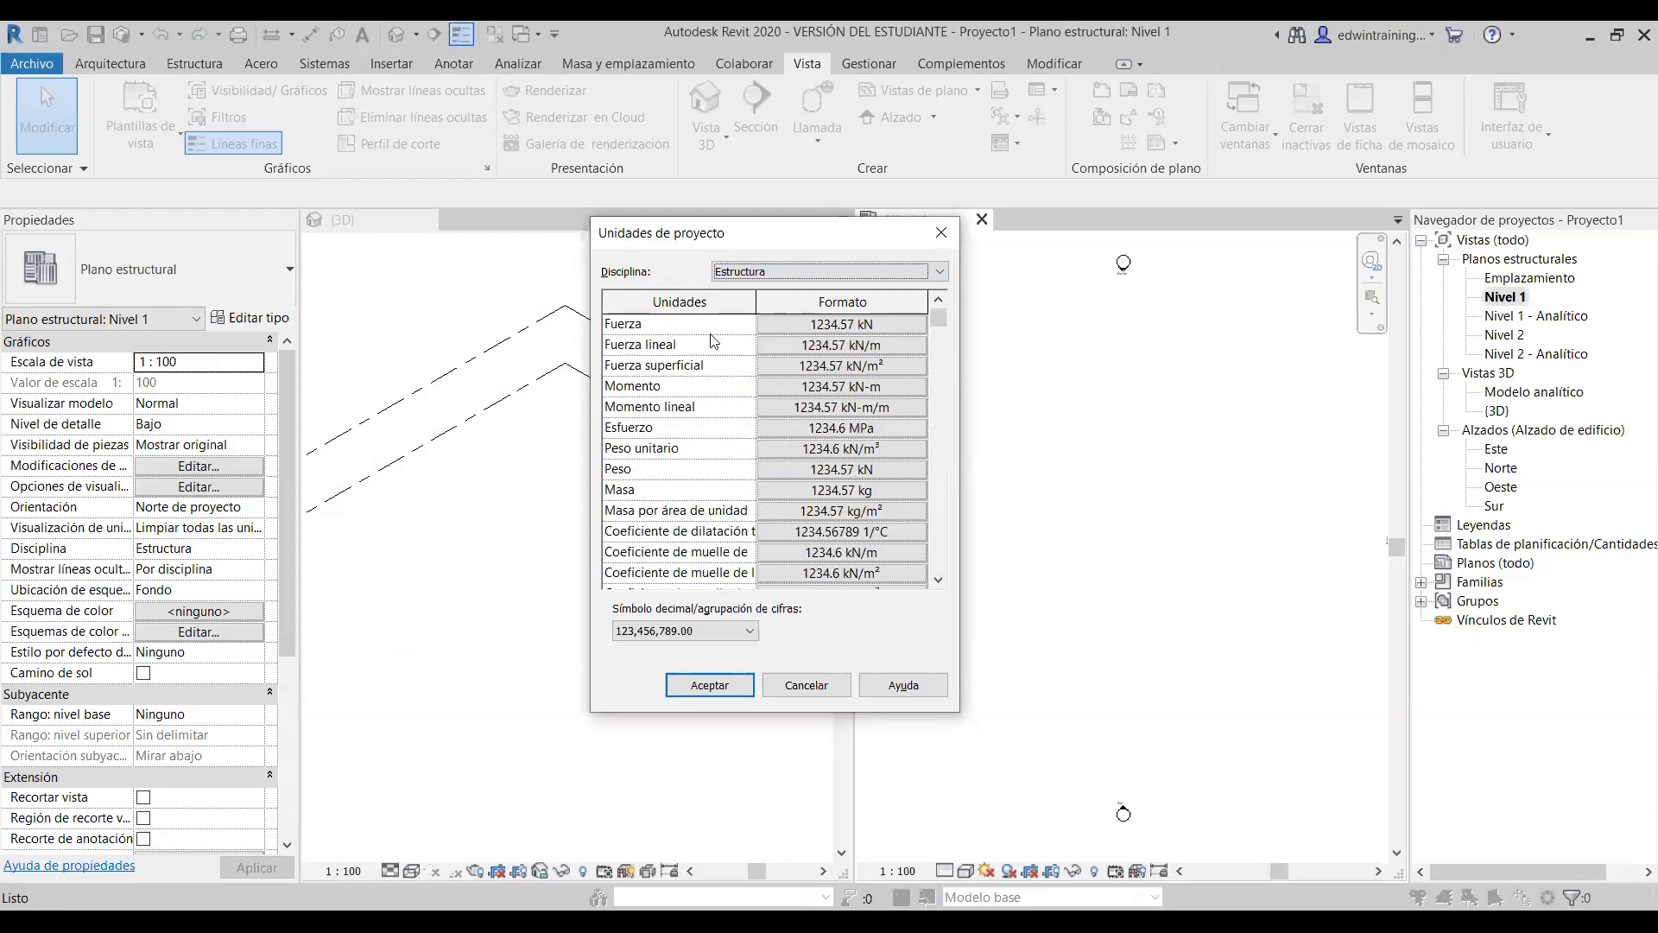
scroll(858, 364, down, 10)
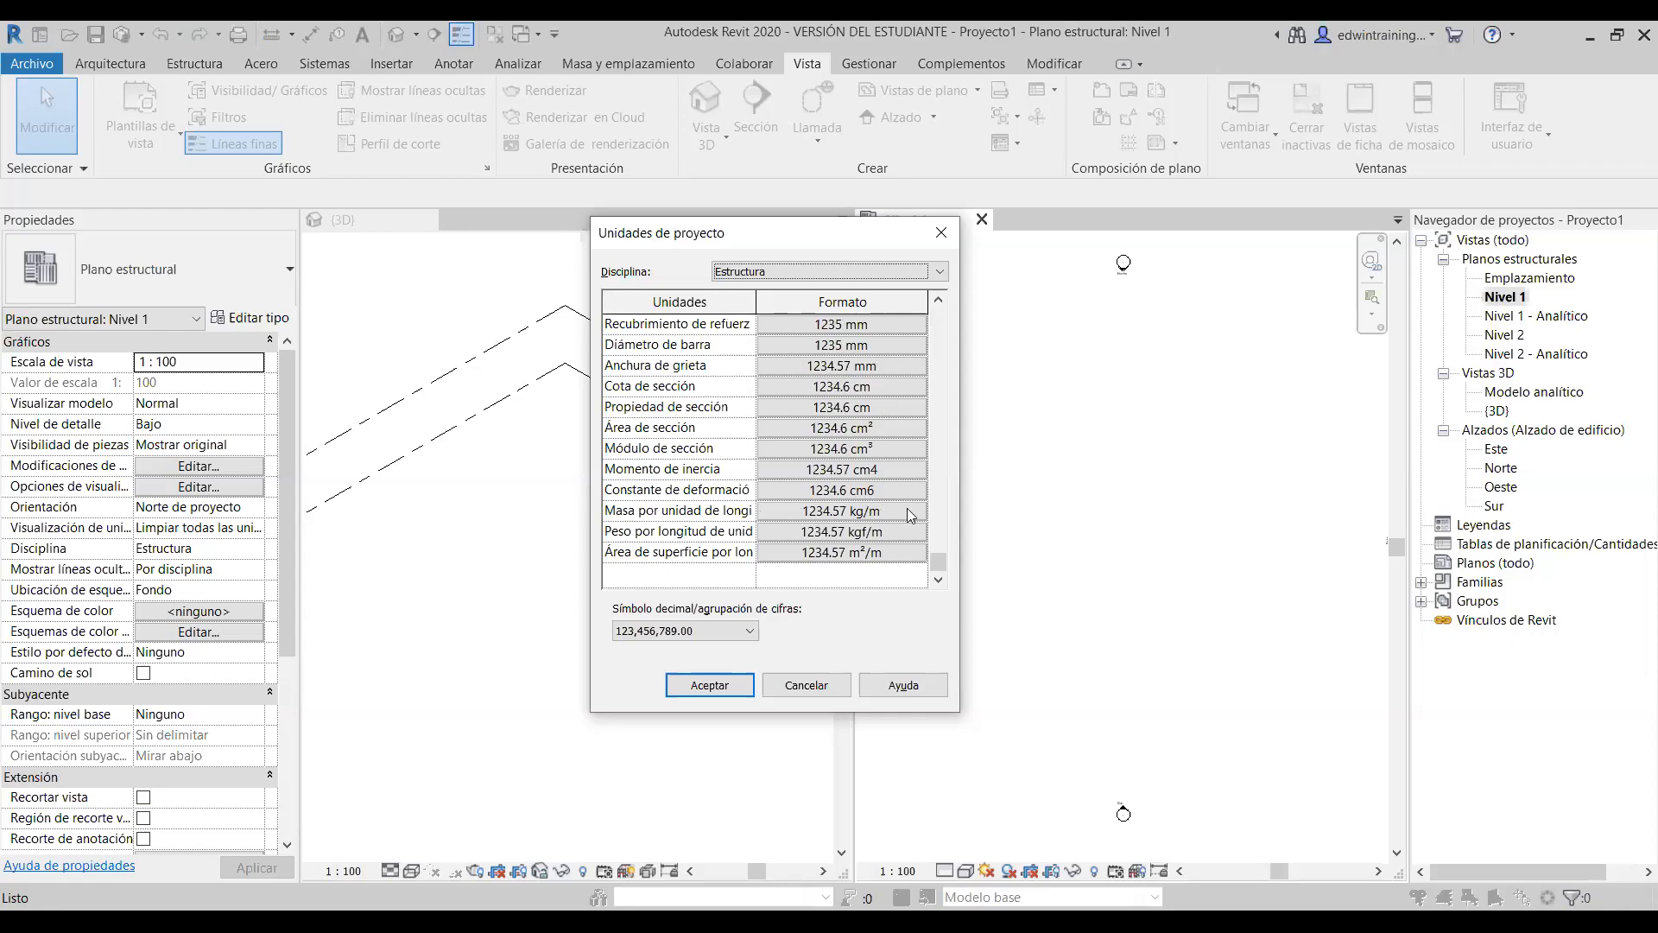
scroll(907, 508, up, 10)
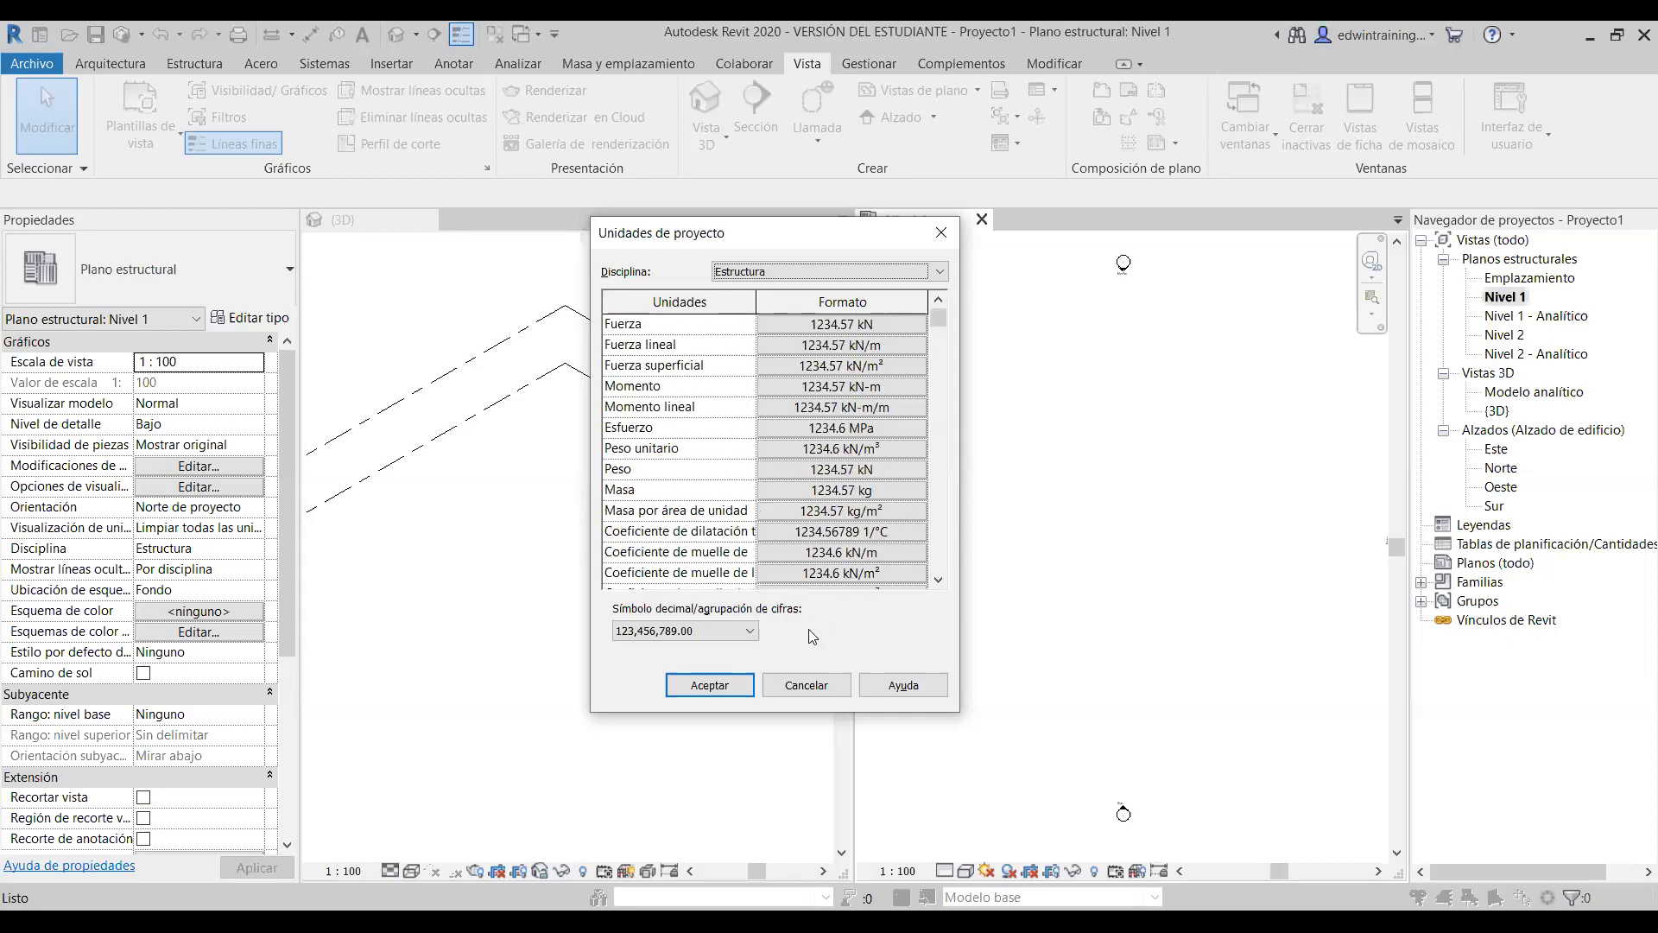
- Return the discipline to Común and apply the project units
click(812, 272)
click(812, 291)
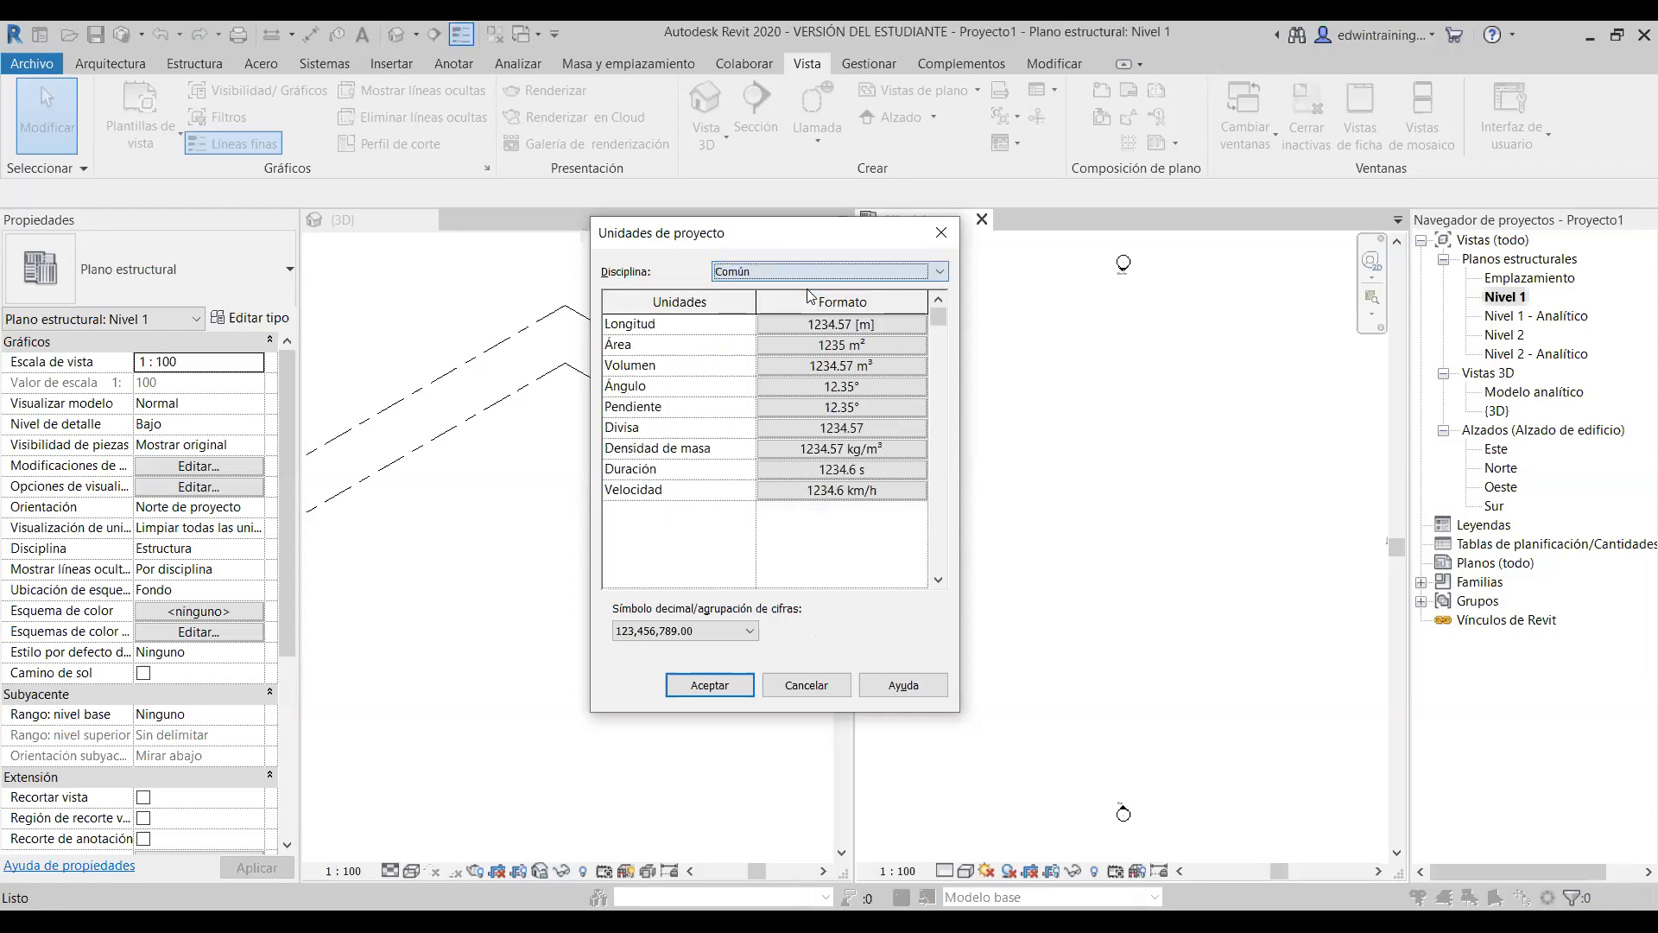
click(729, 685)
- Zoom and pan Nivel 1 to show all four elevation markers, then bring up the Structure tools
scroll(1080, 556, down, 1)
middle_drag(1096, 532, 1093, 528)
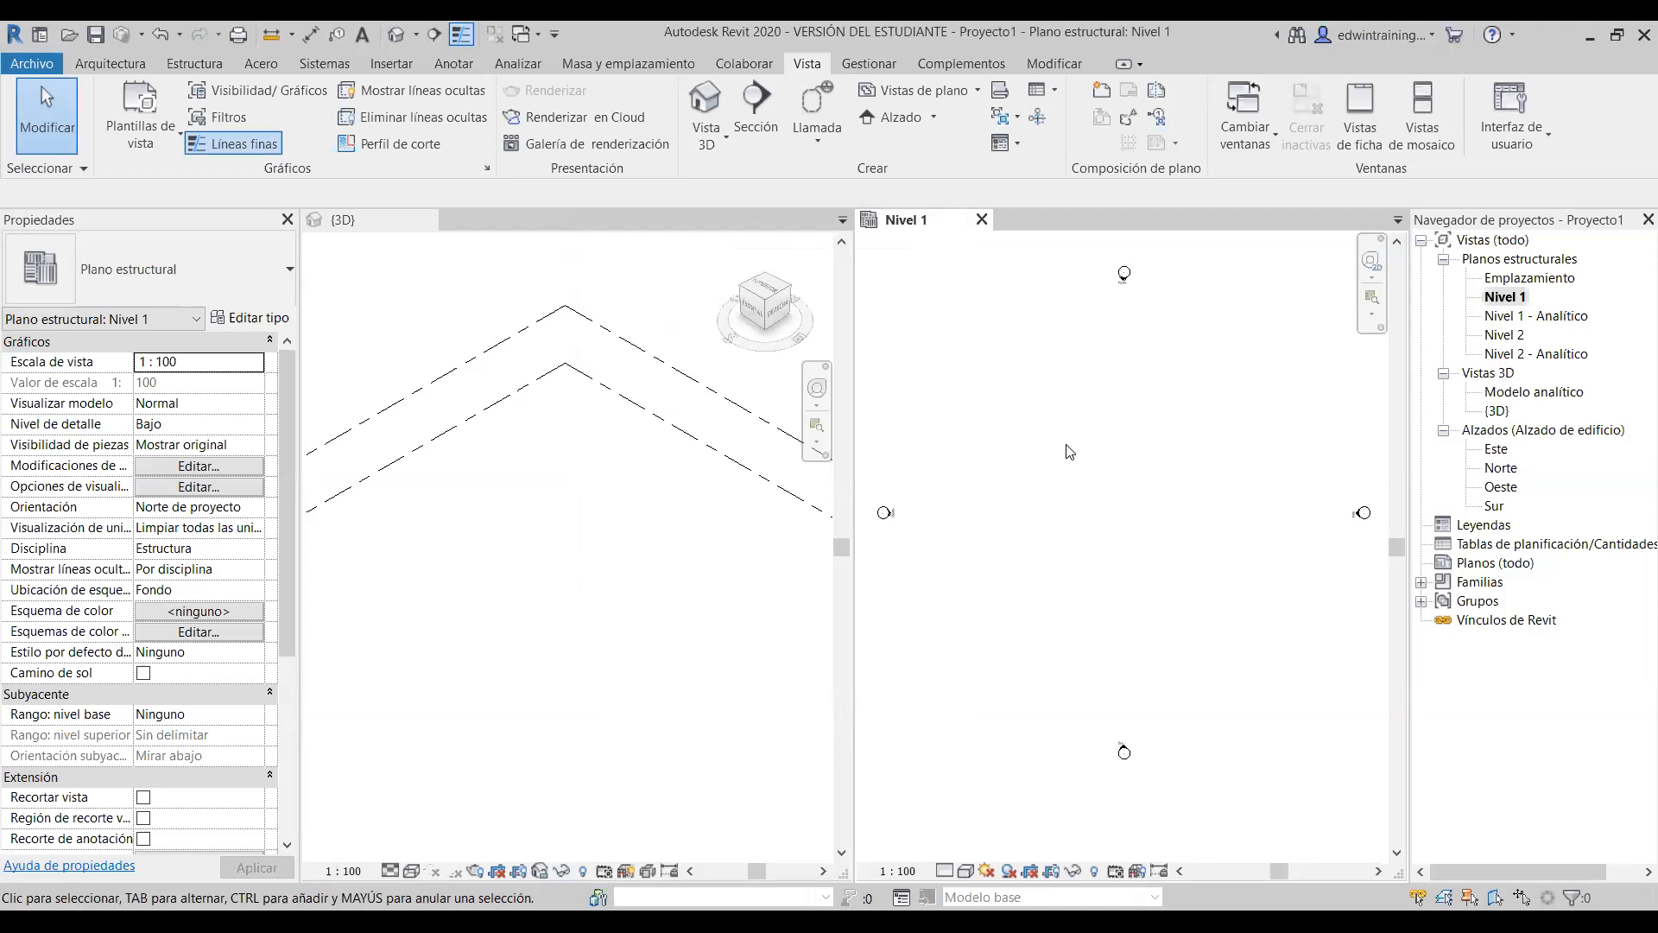
middle_drag(1069, 452, 1077, 470)
click(196, 64)
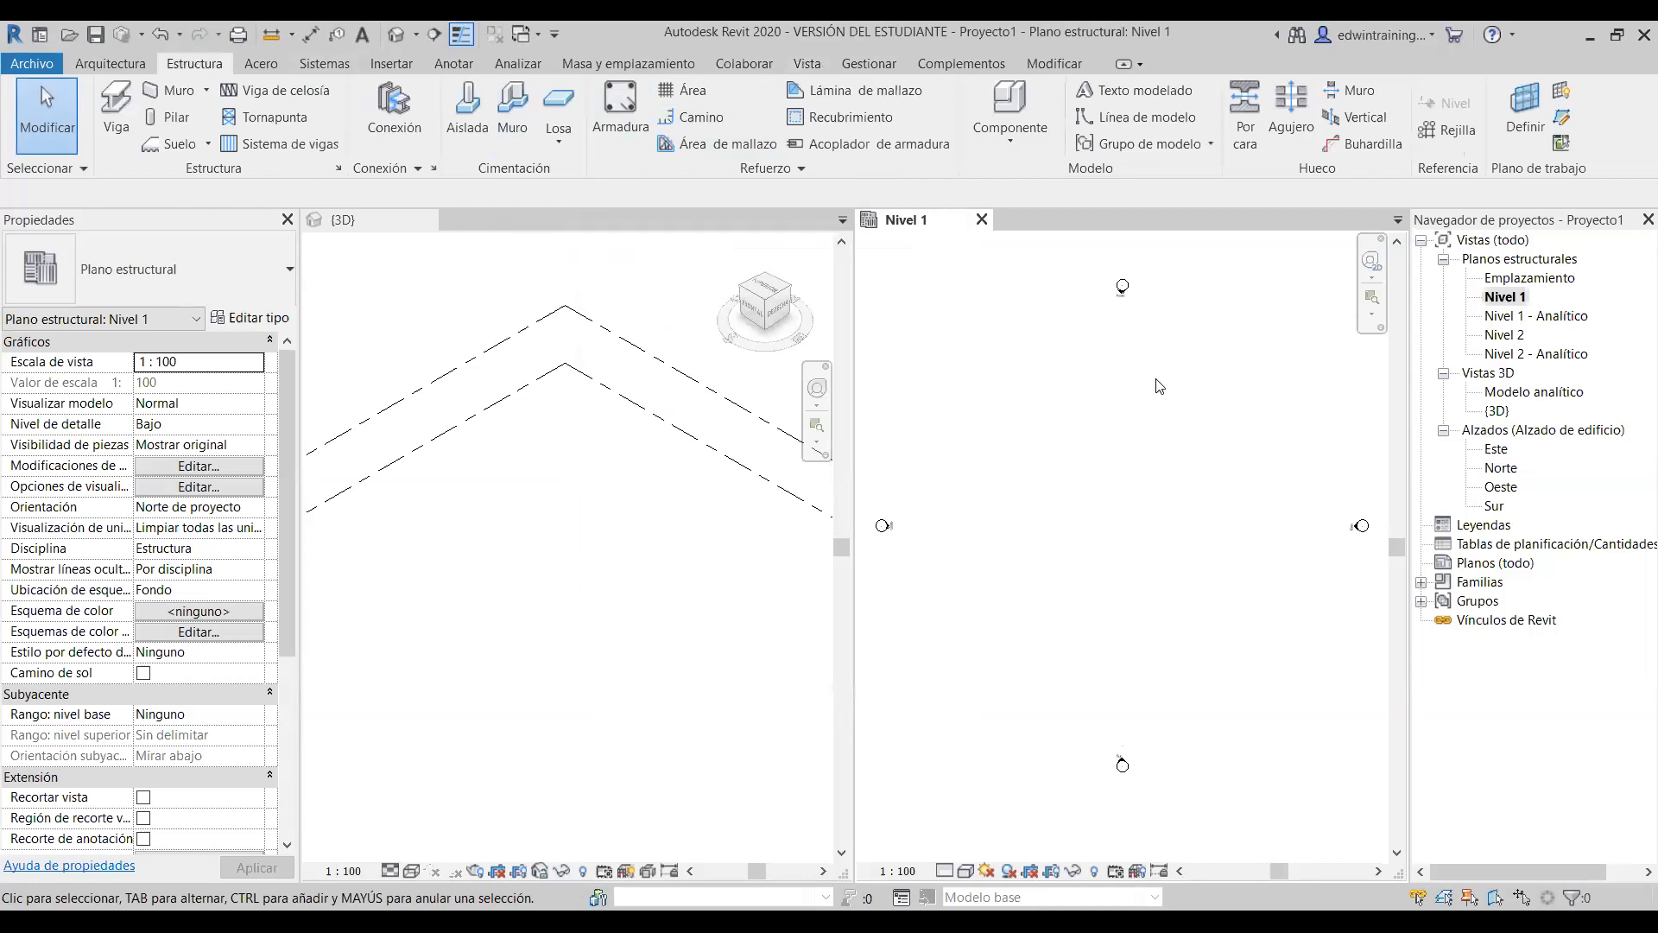
- Draw horizontal grid 1 across the Nivel 1 plan, exit the Rejilla tool and recentre the view
click(1451, 133)
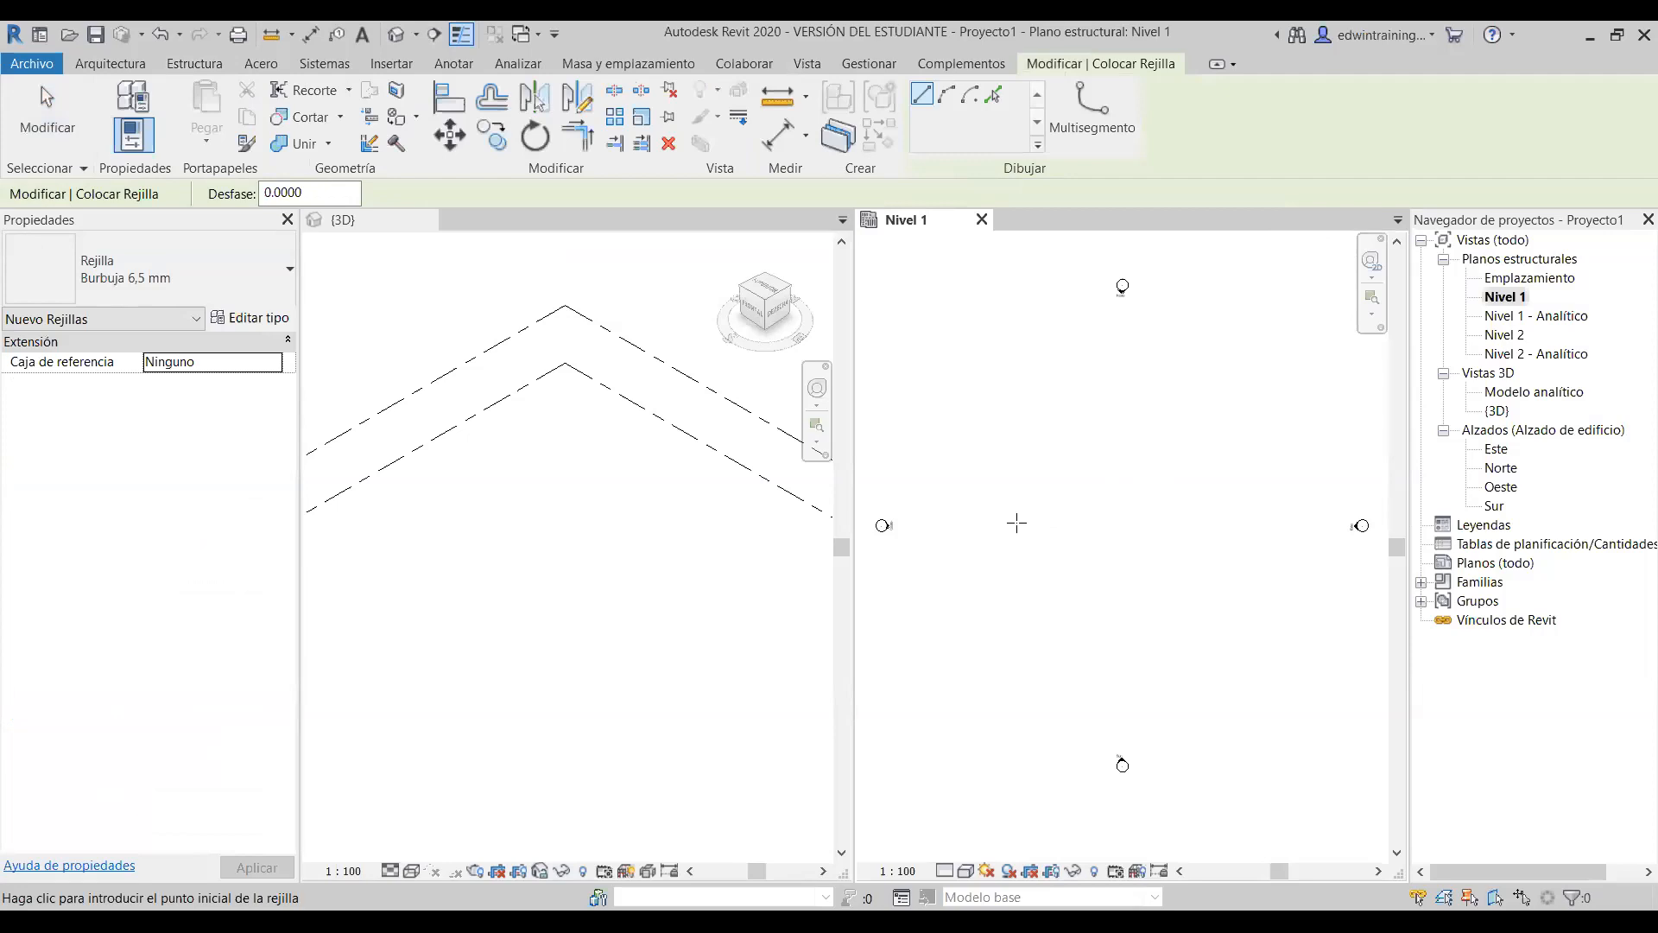
click(979, 520)
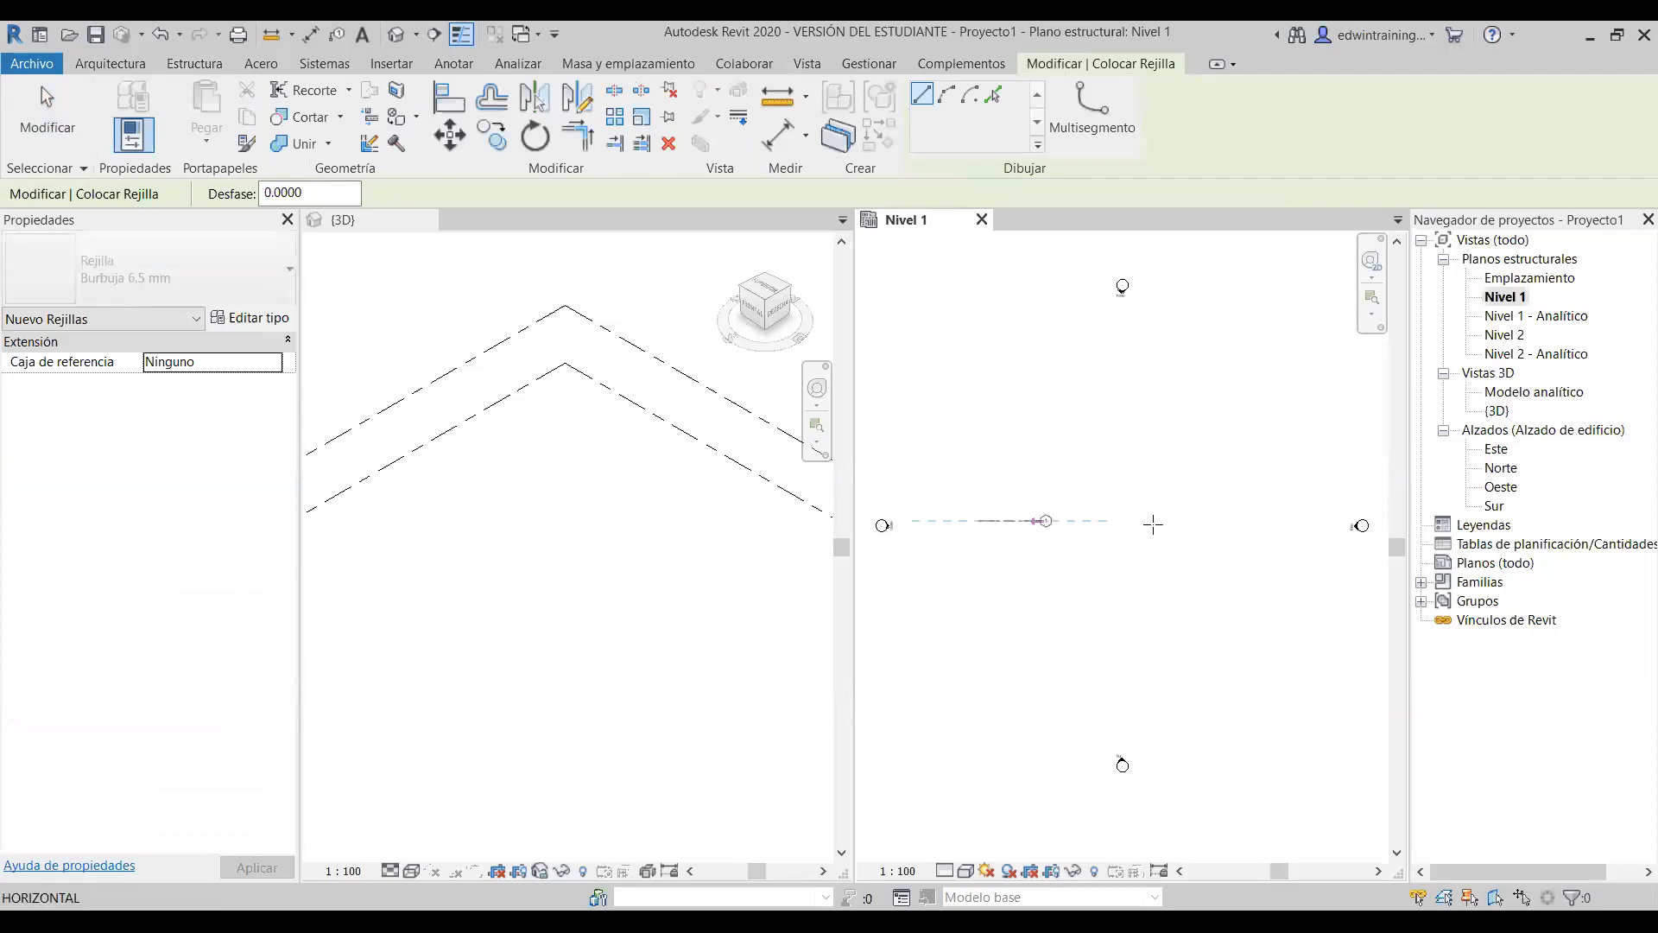
click(1245, 519)
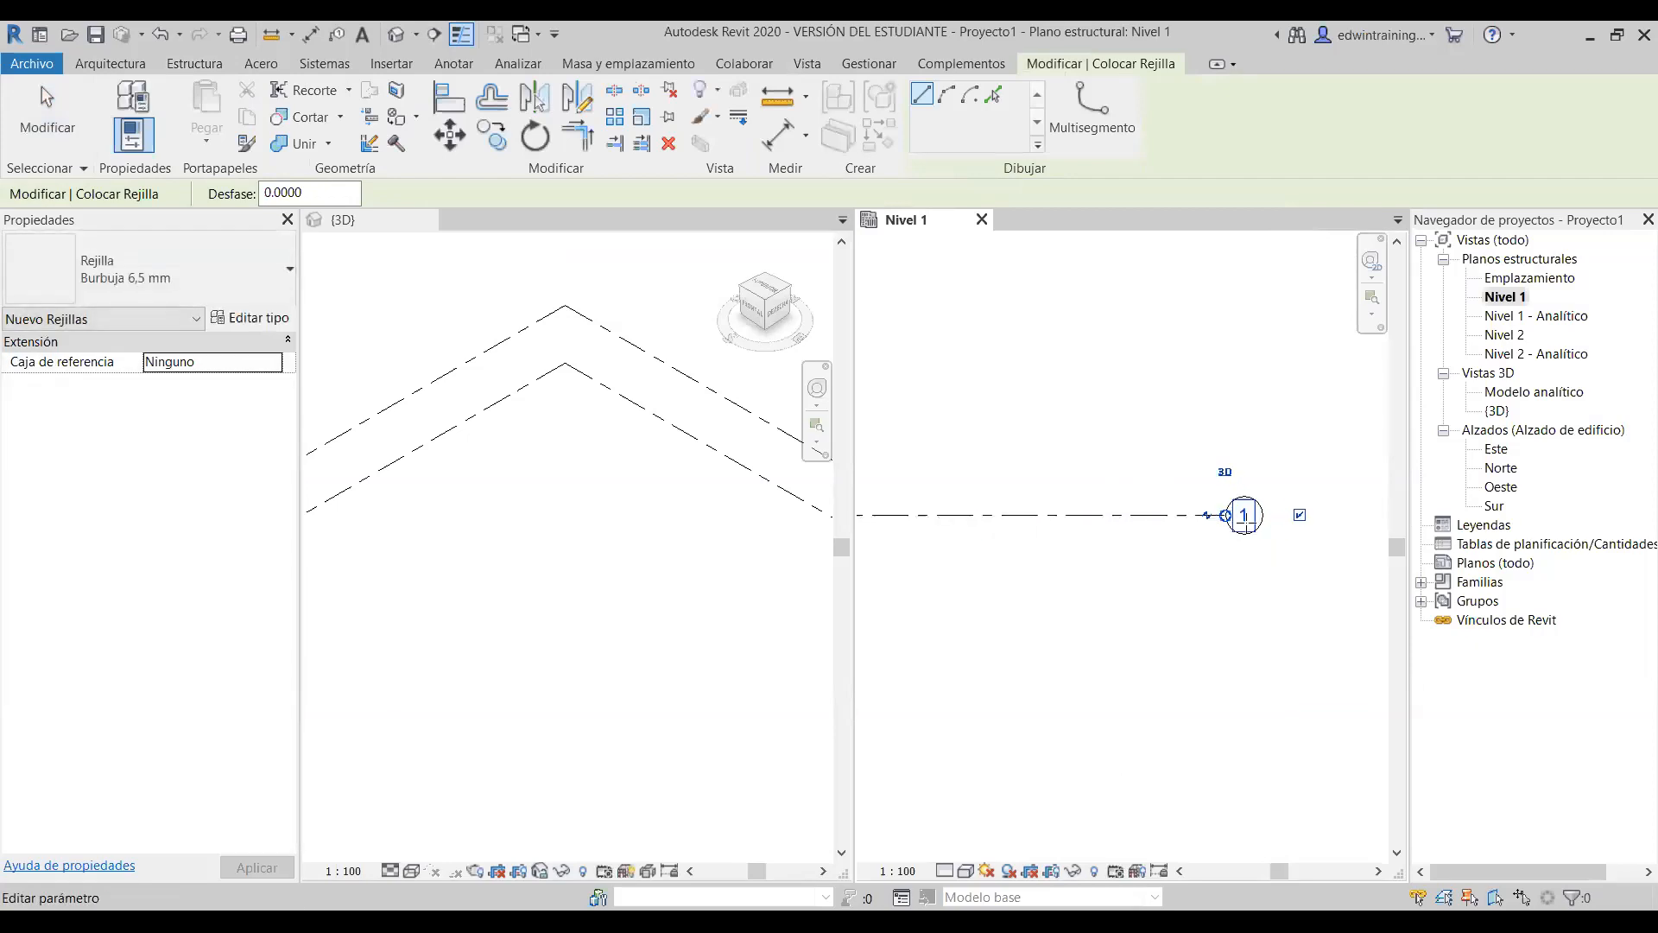
scroll(1245, 519, up, 3)
scroll(1245, 519, down, 3)
key(Escape)
key(Escape)
scroll(1229, 522, up, 2)
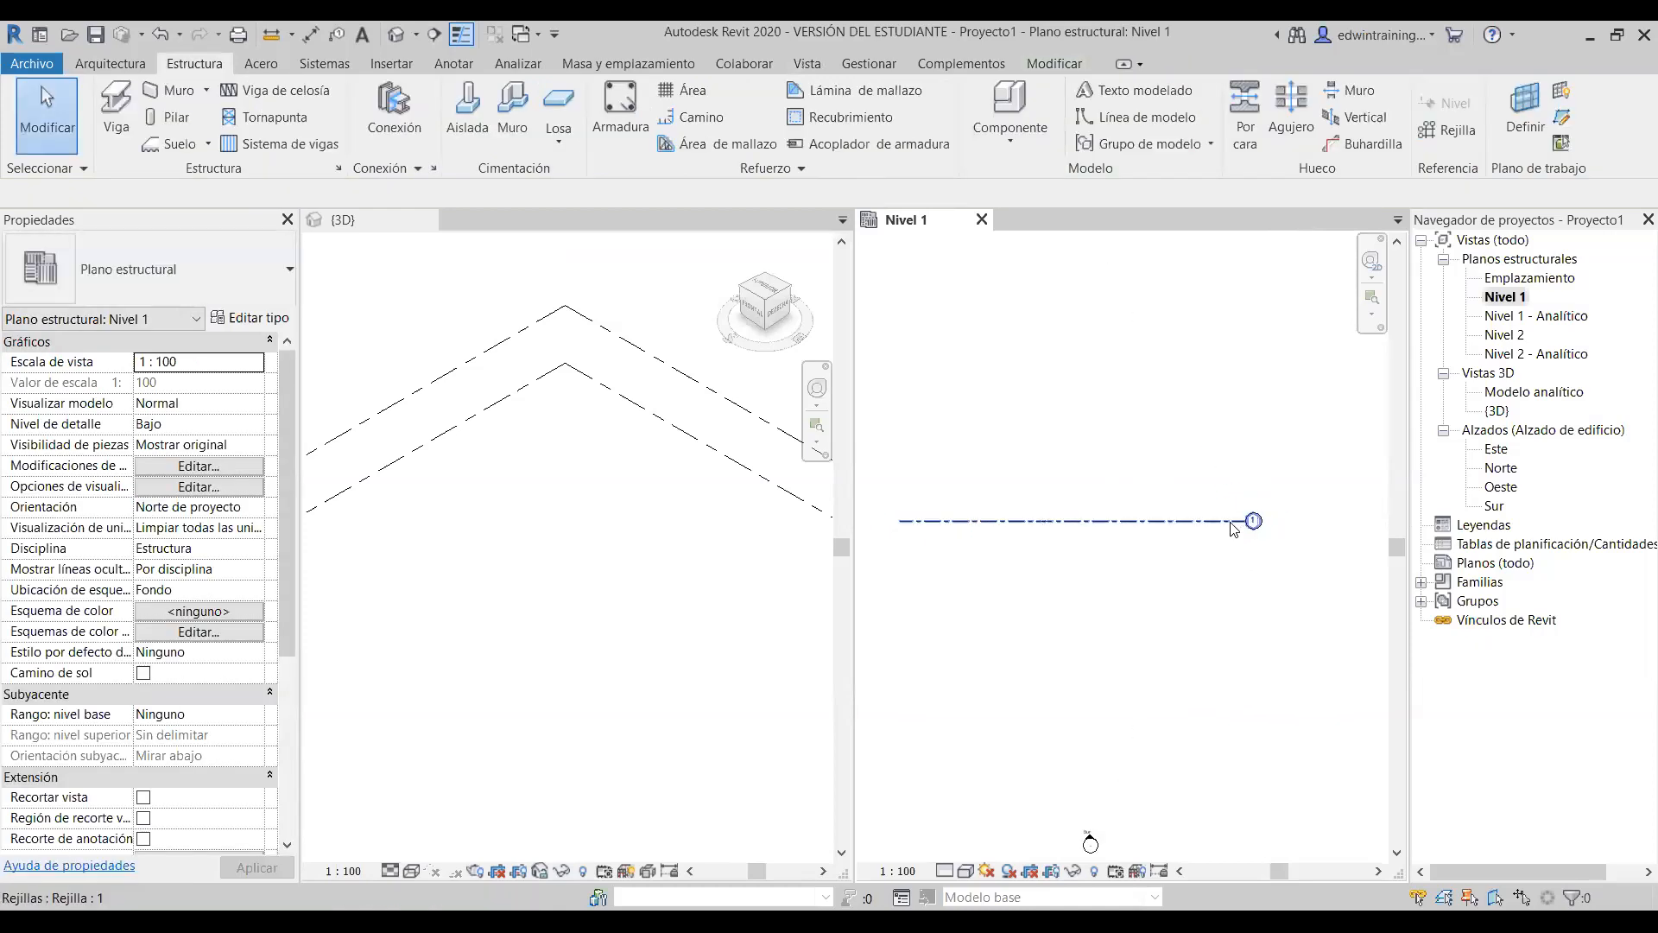
middle_drag(1110, 587, 1195, 604)
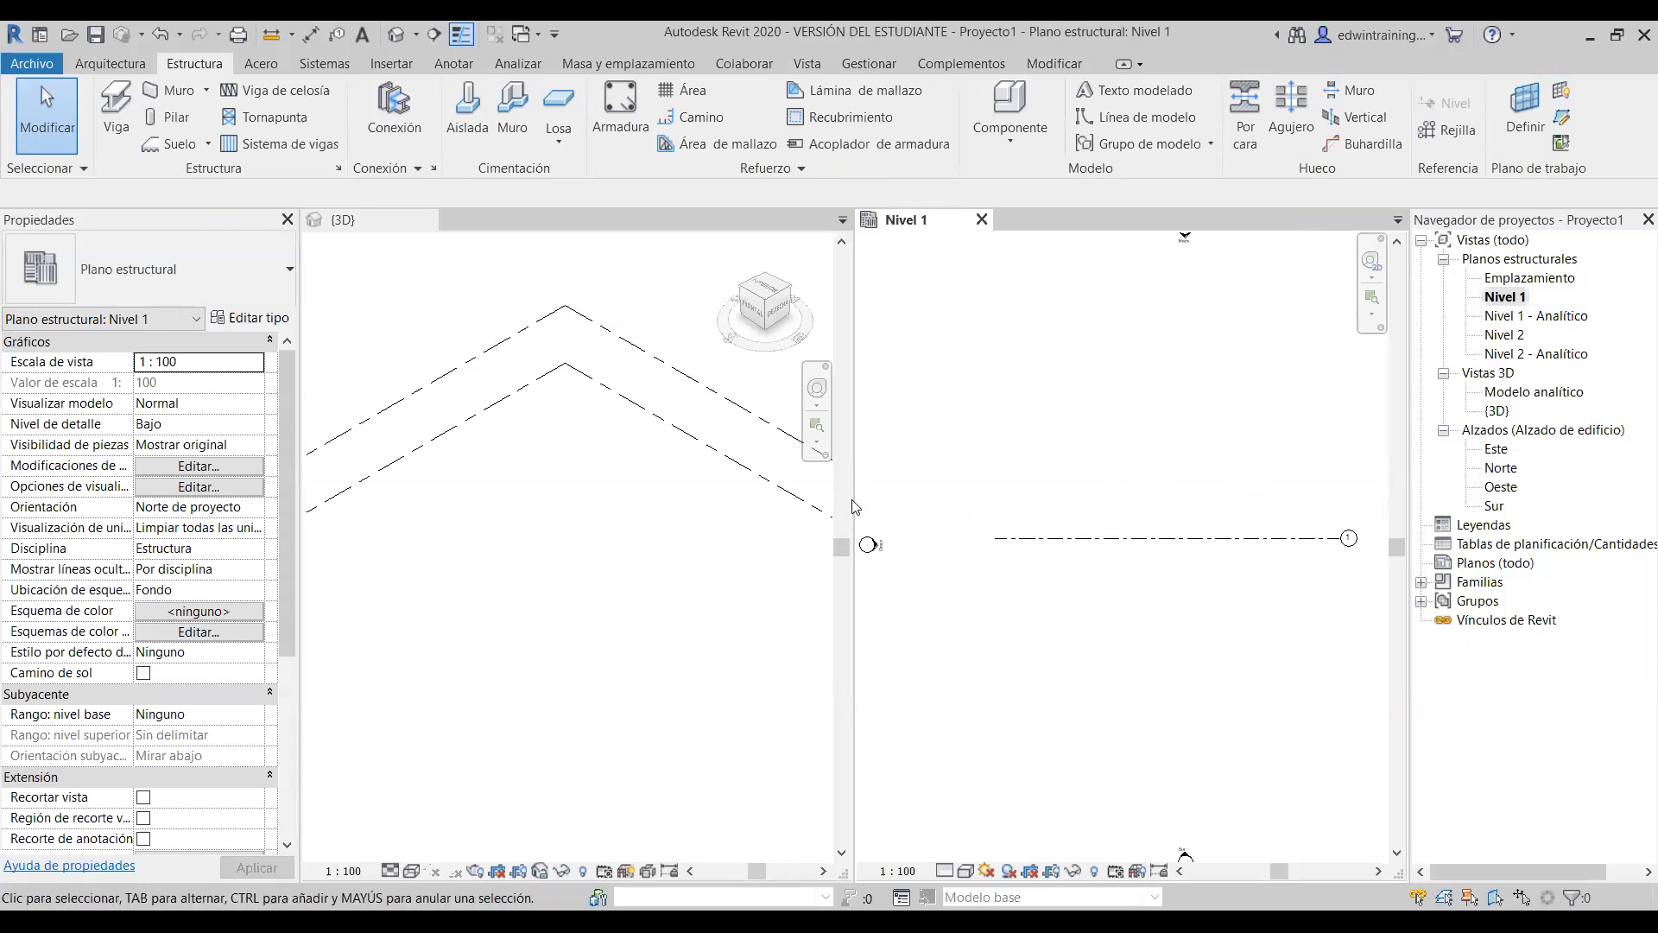
middle_drag(1203, 574, 1153, 571)
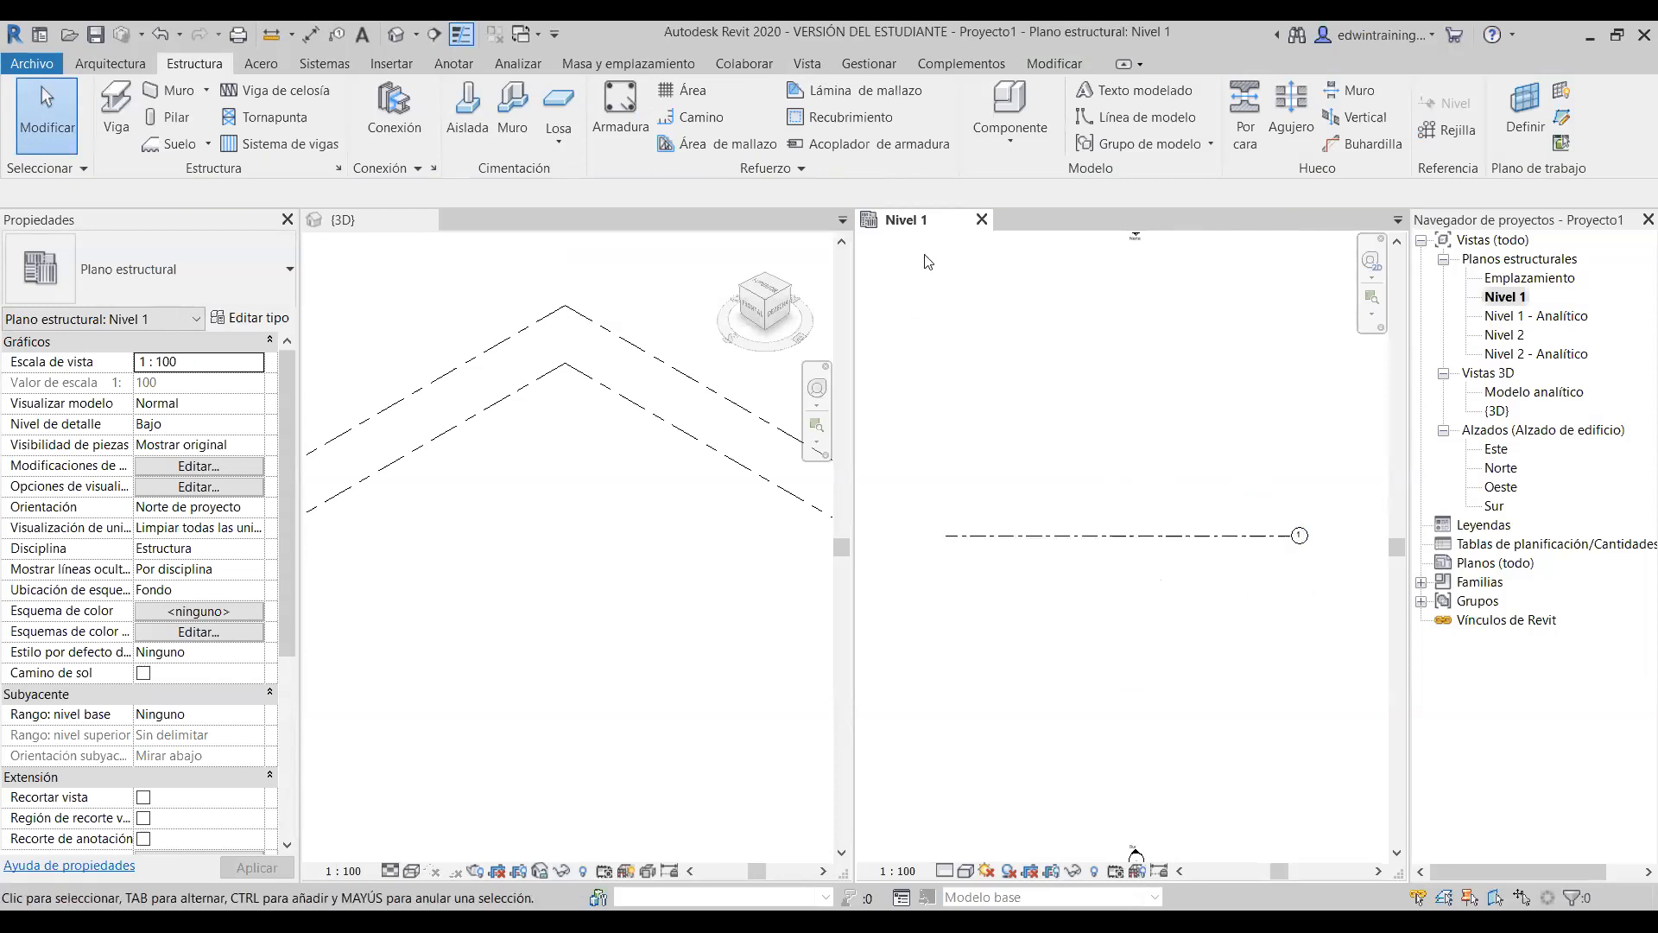
- Draw vertical grids 2 and 3, 13.0000 apart, crossing grid 1
click(1455, 131)
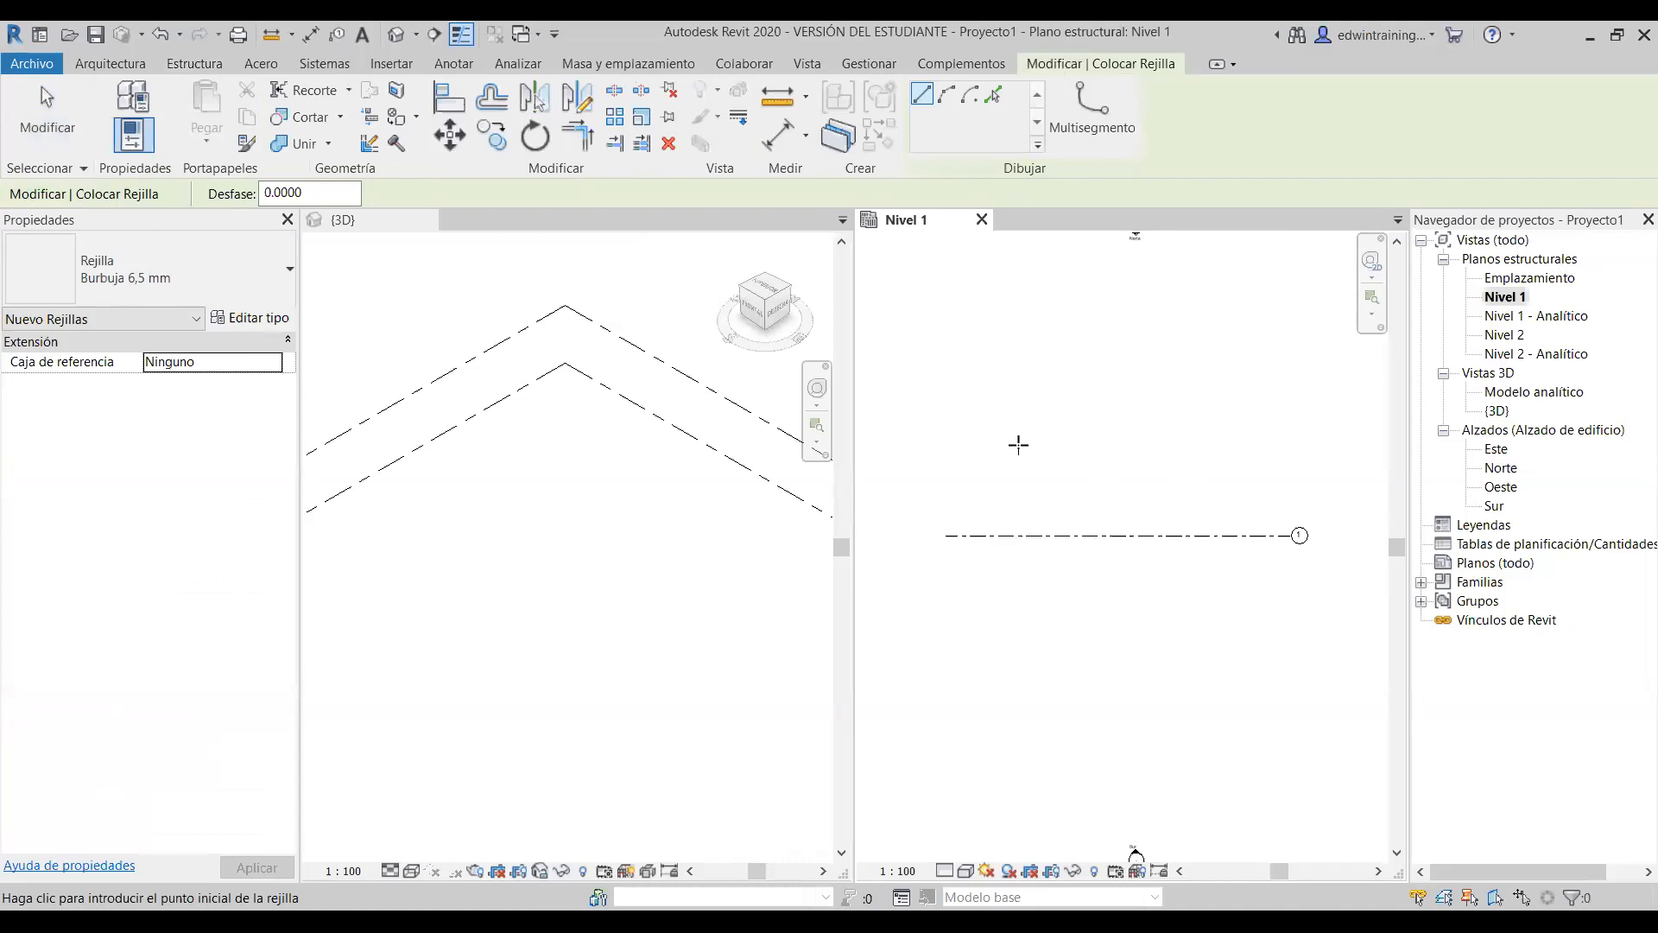
click(1014, 406)
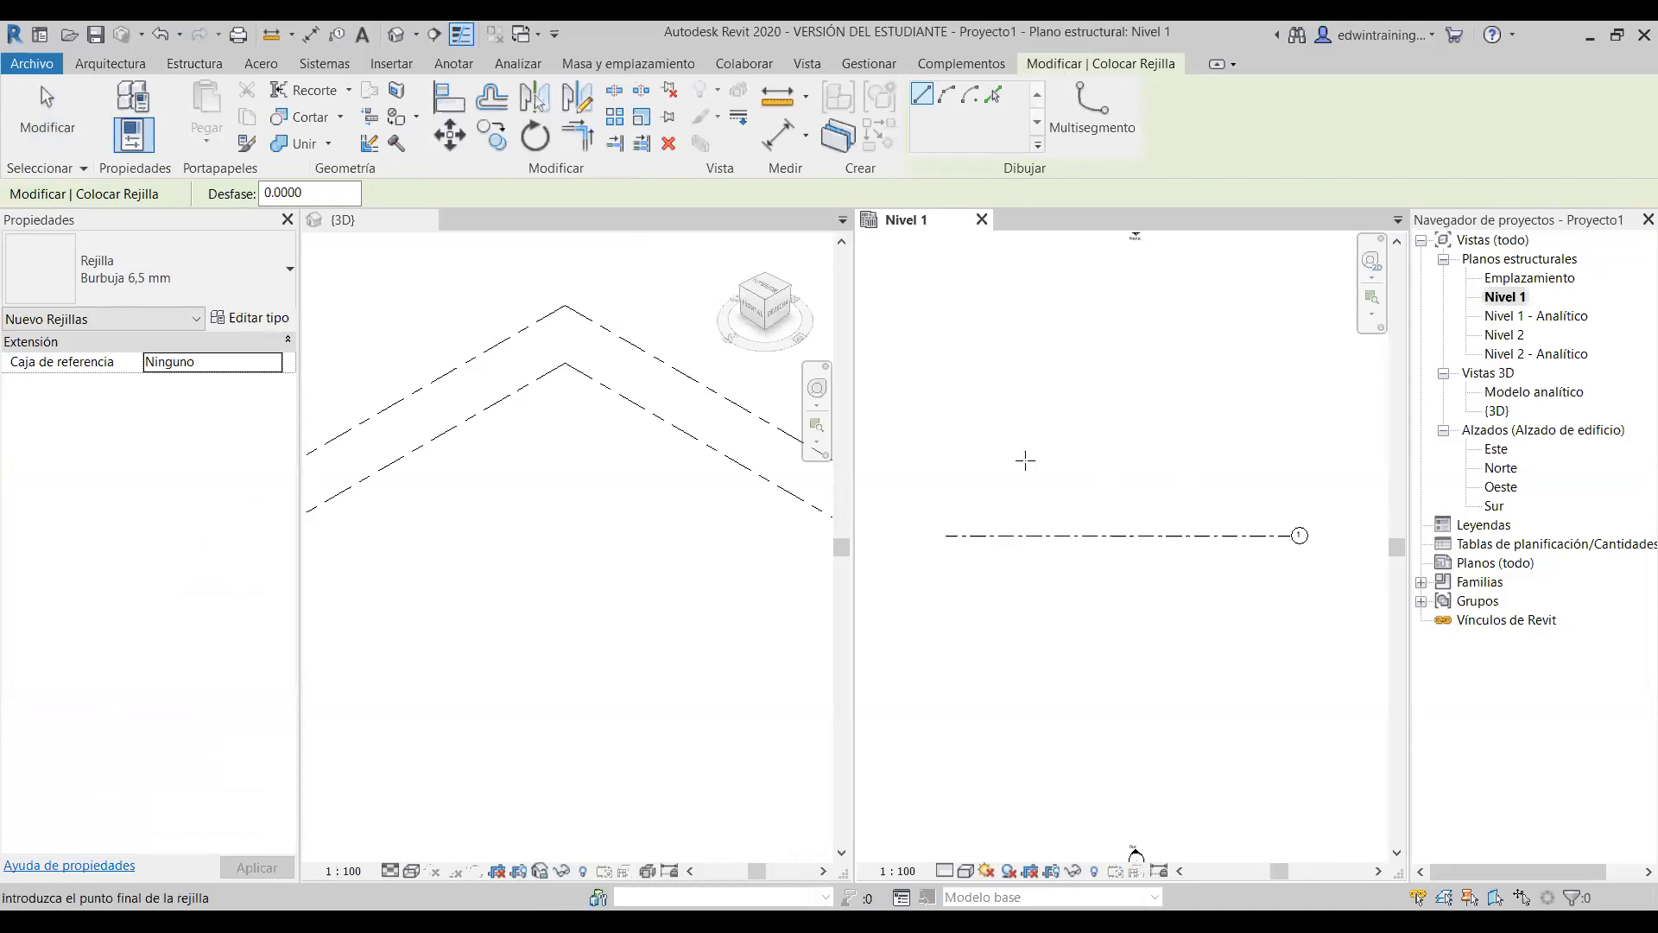
click(1014, 633)
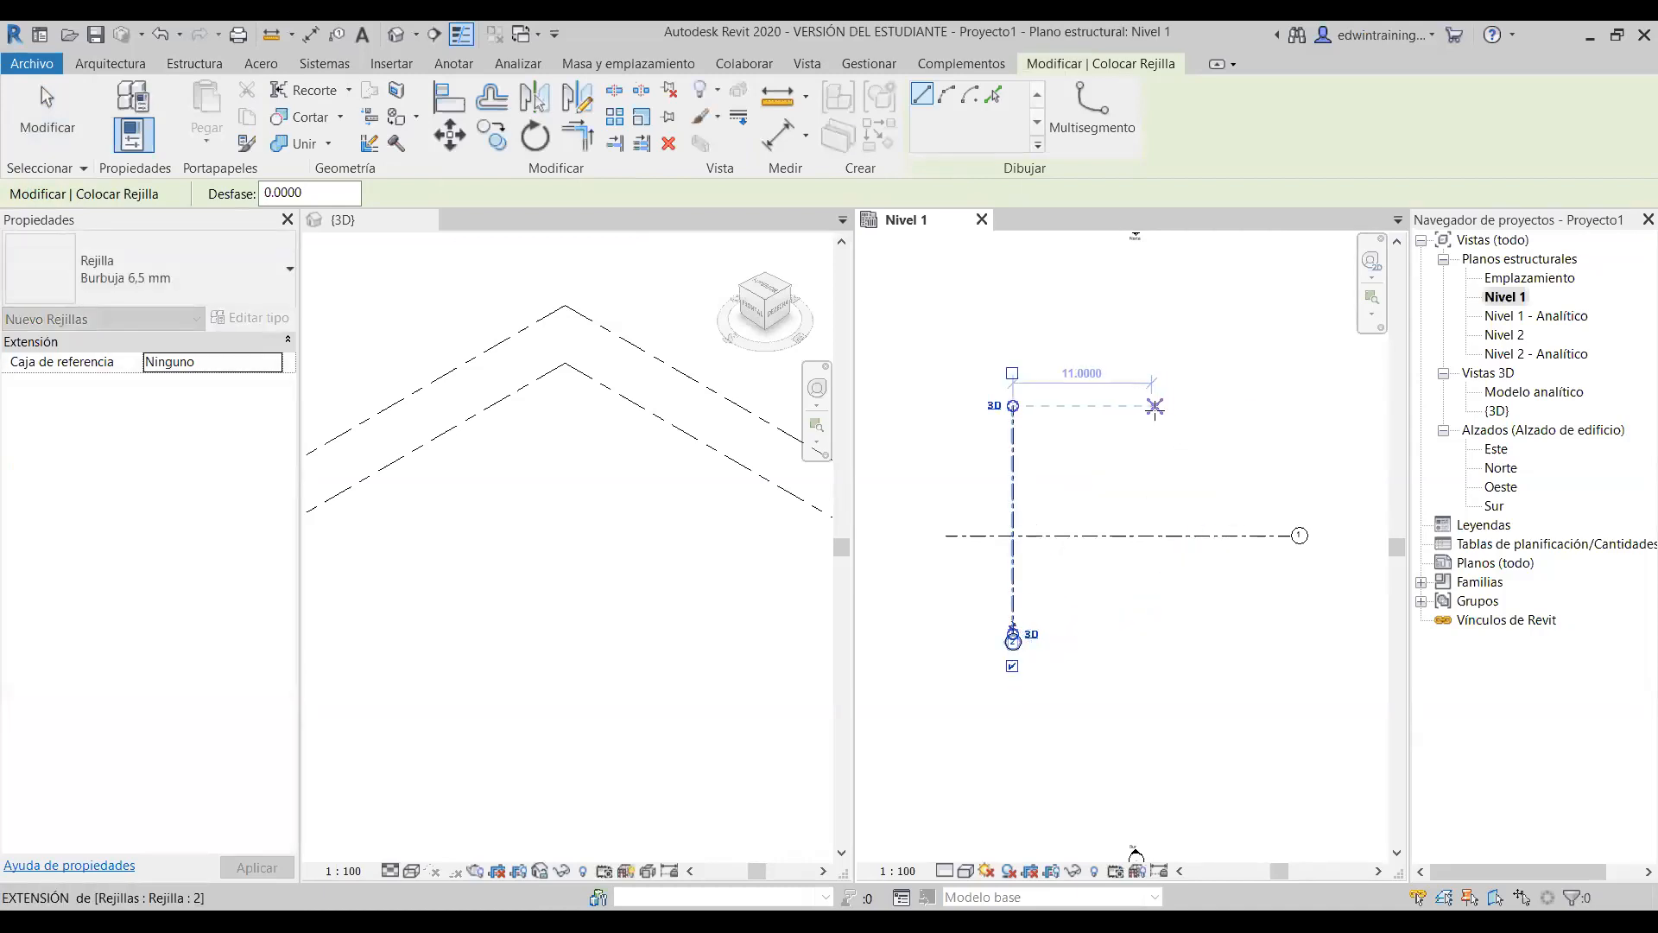
click(1177, 406)
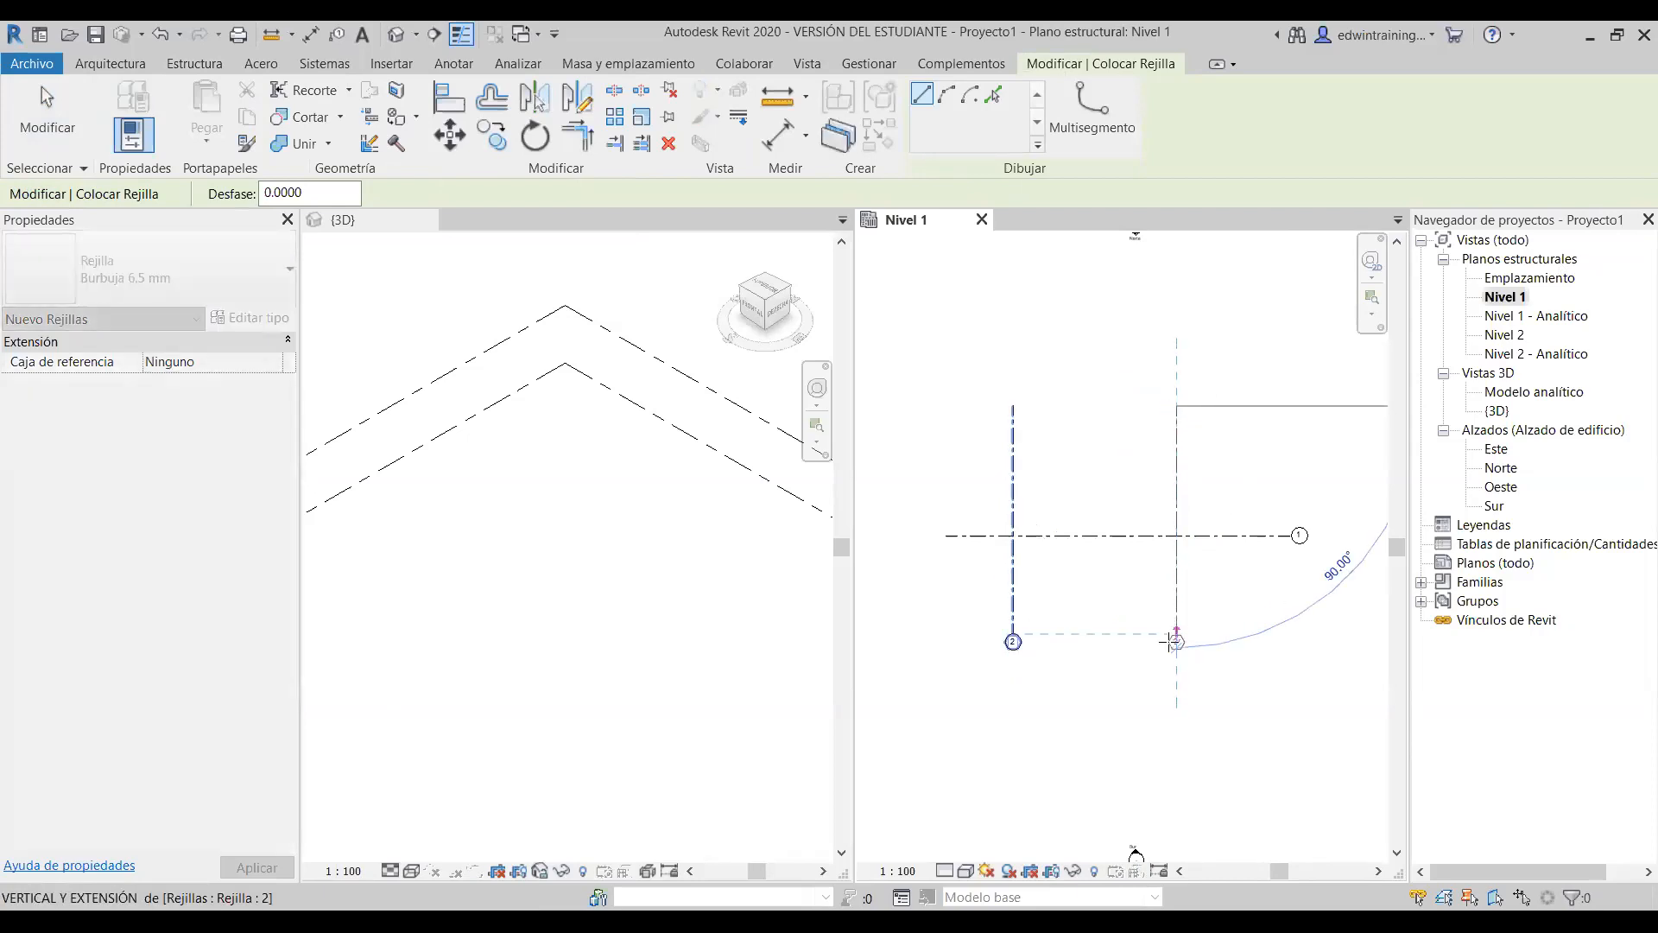
click(1176, 633)
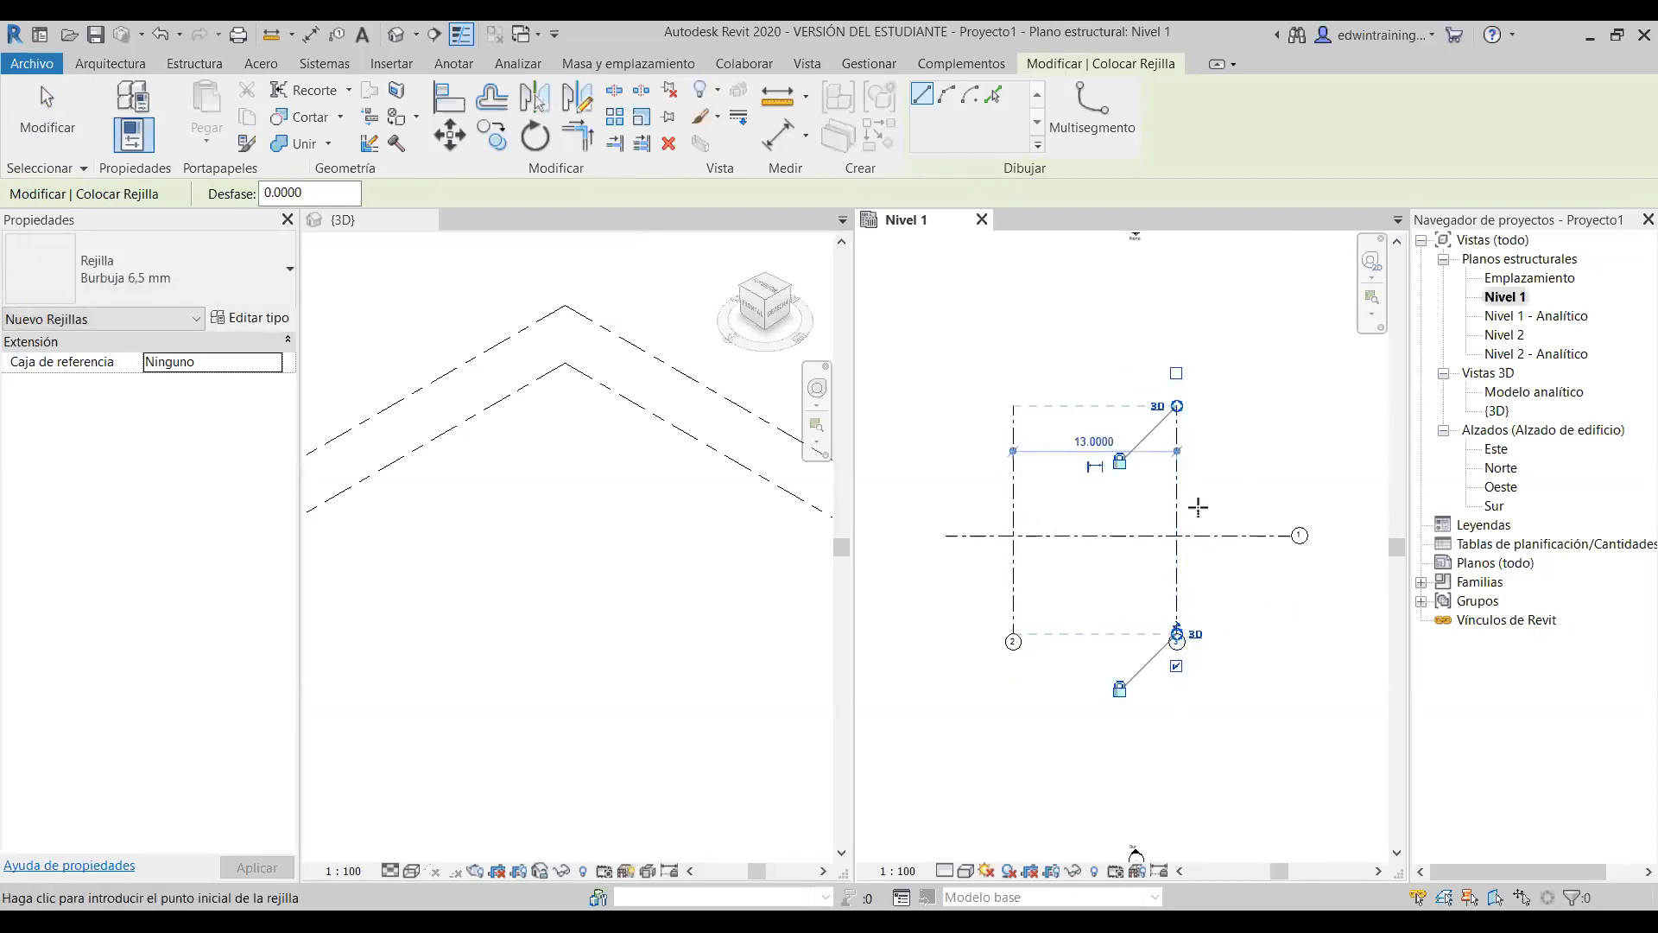
key(Escape)
key(Escape)
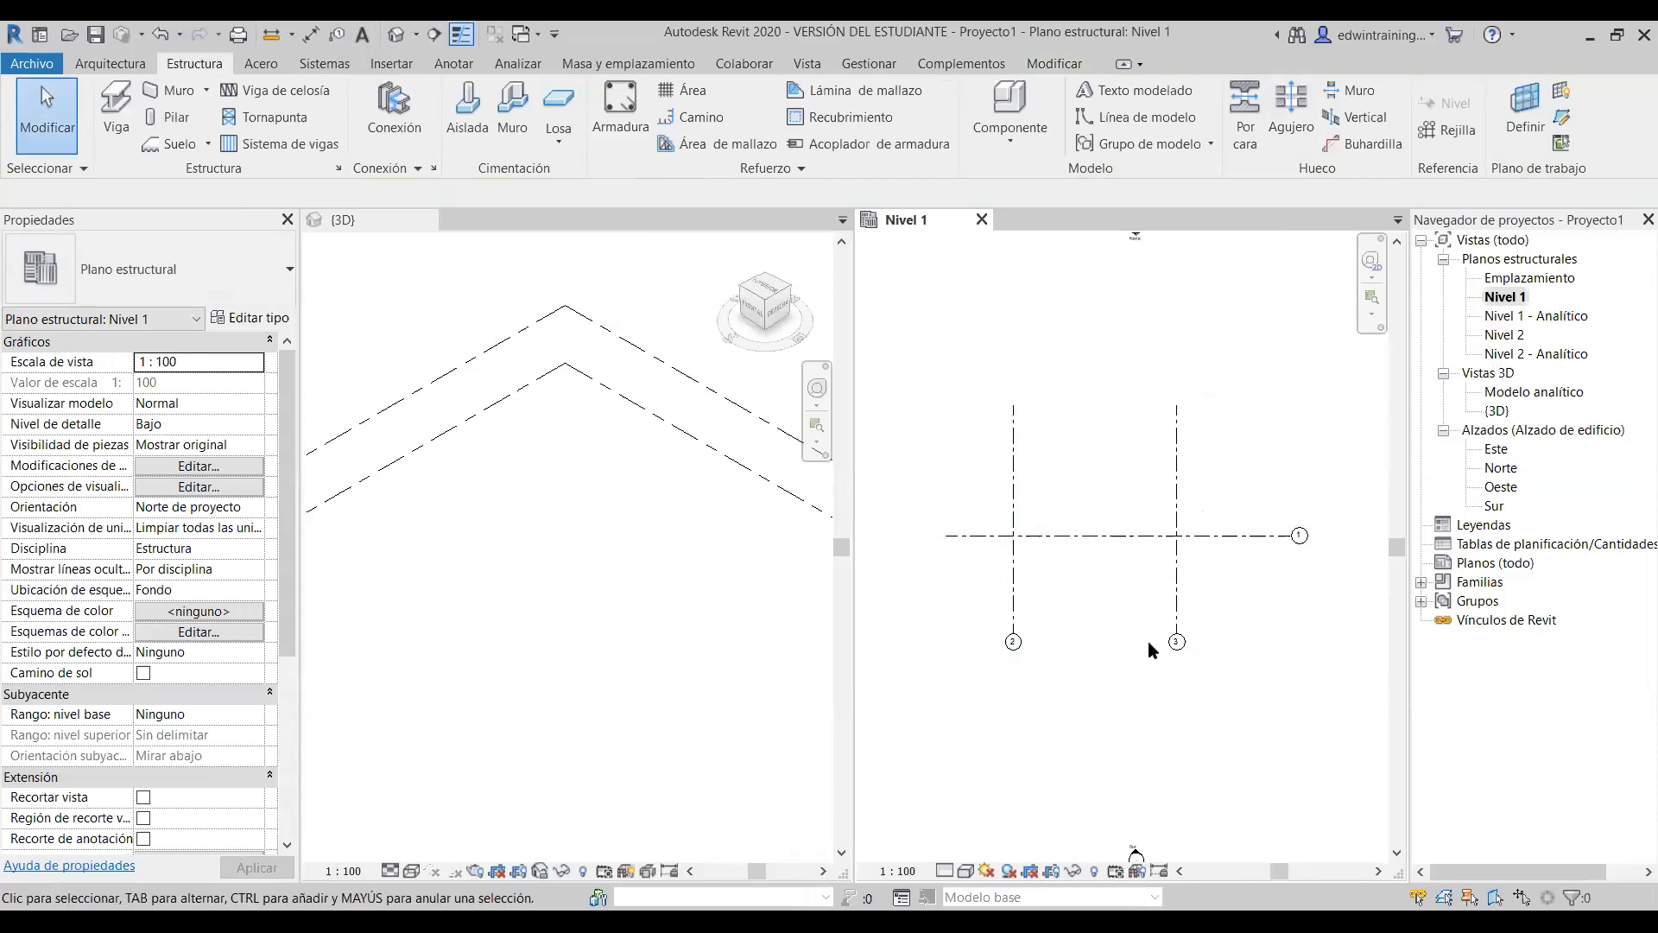
scroll(1034, 677, up, 2)
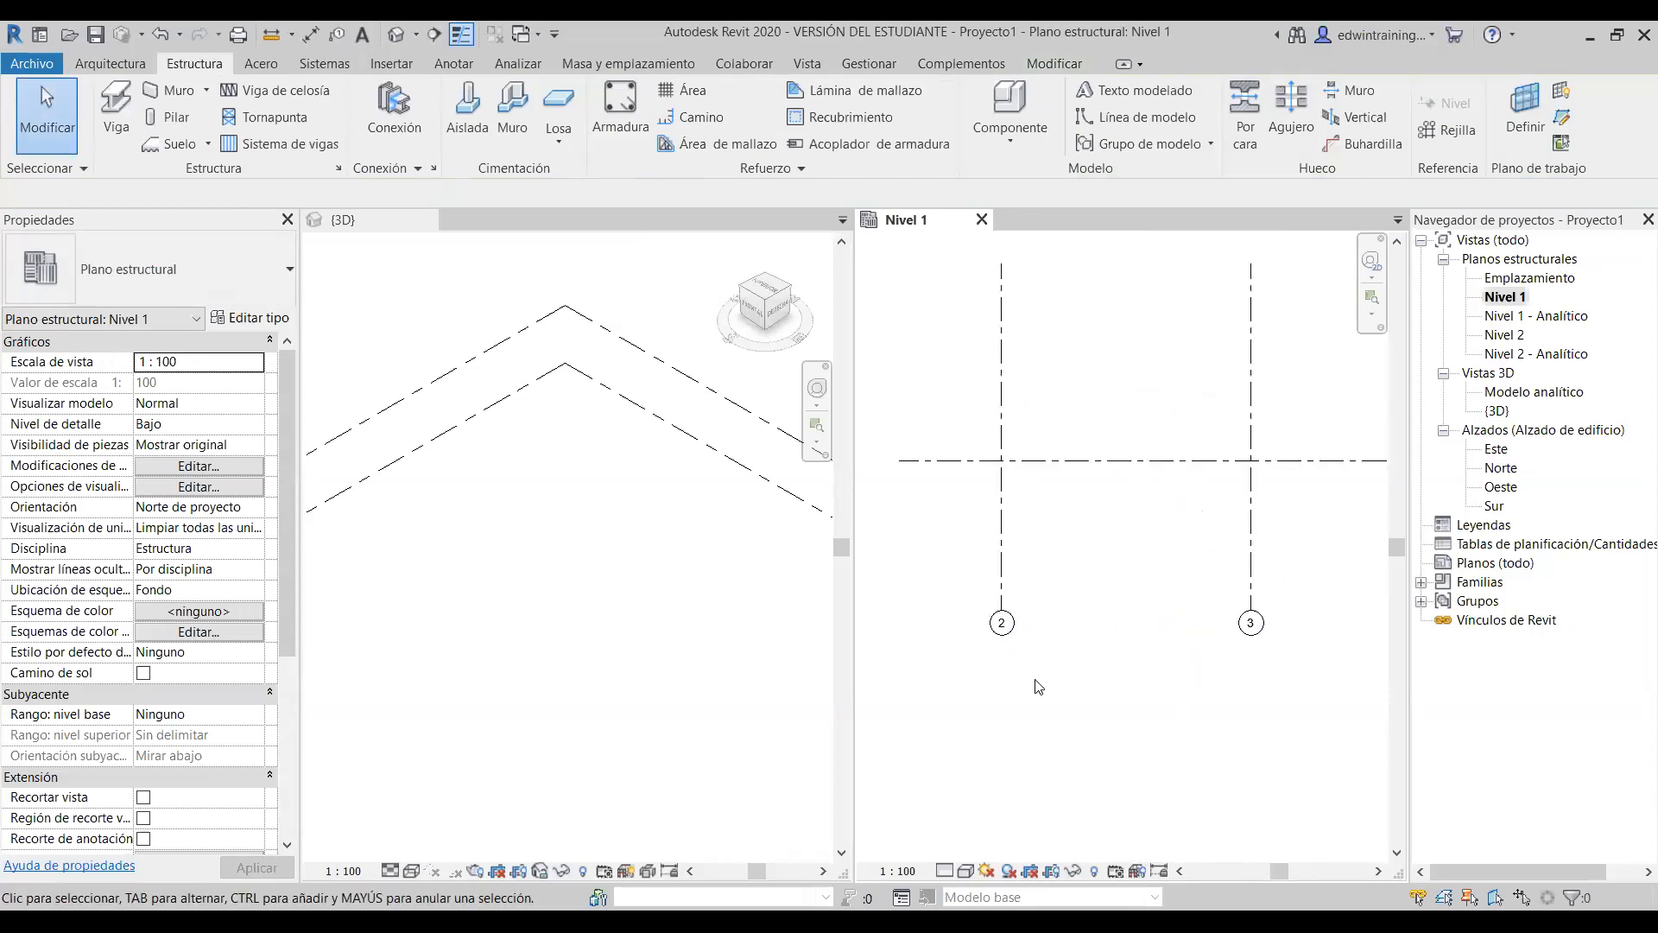
- Rename grid 2's bubble to 'A', undo the rename, then select and deselect grid 1
click(1002, 624)
click(1003, 624)
text(A)
key(Return)
key(Escape)
scroll(1113, 641, down, 2)
key(ctrl+z)
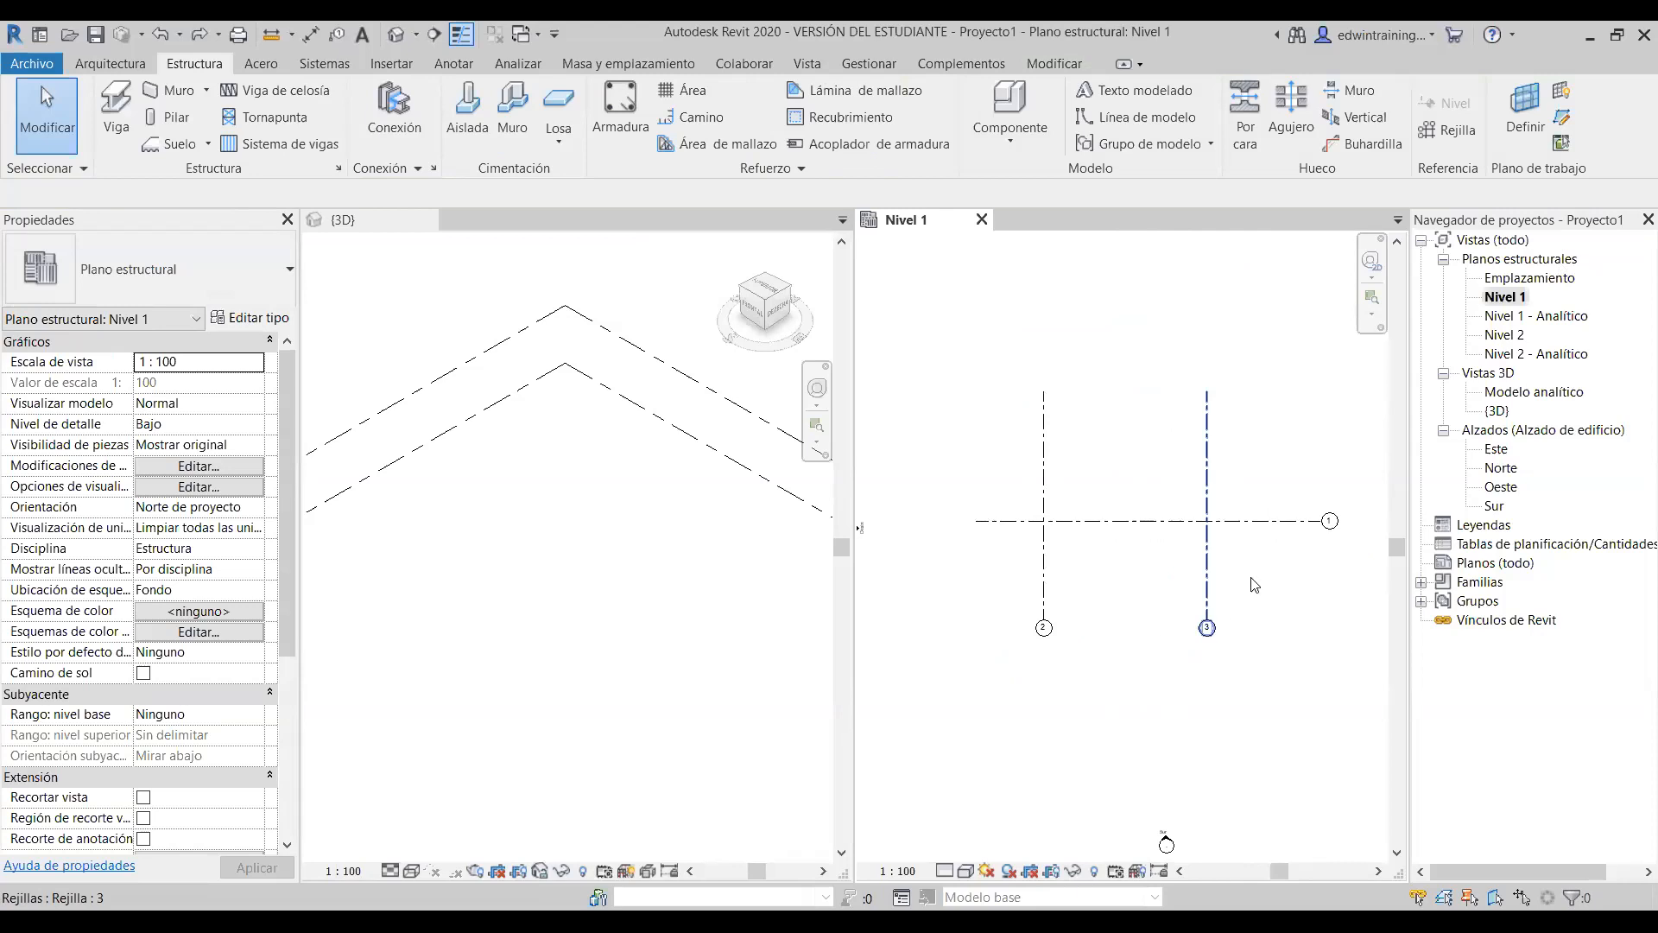
click(1257, 523)
key(Escape)
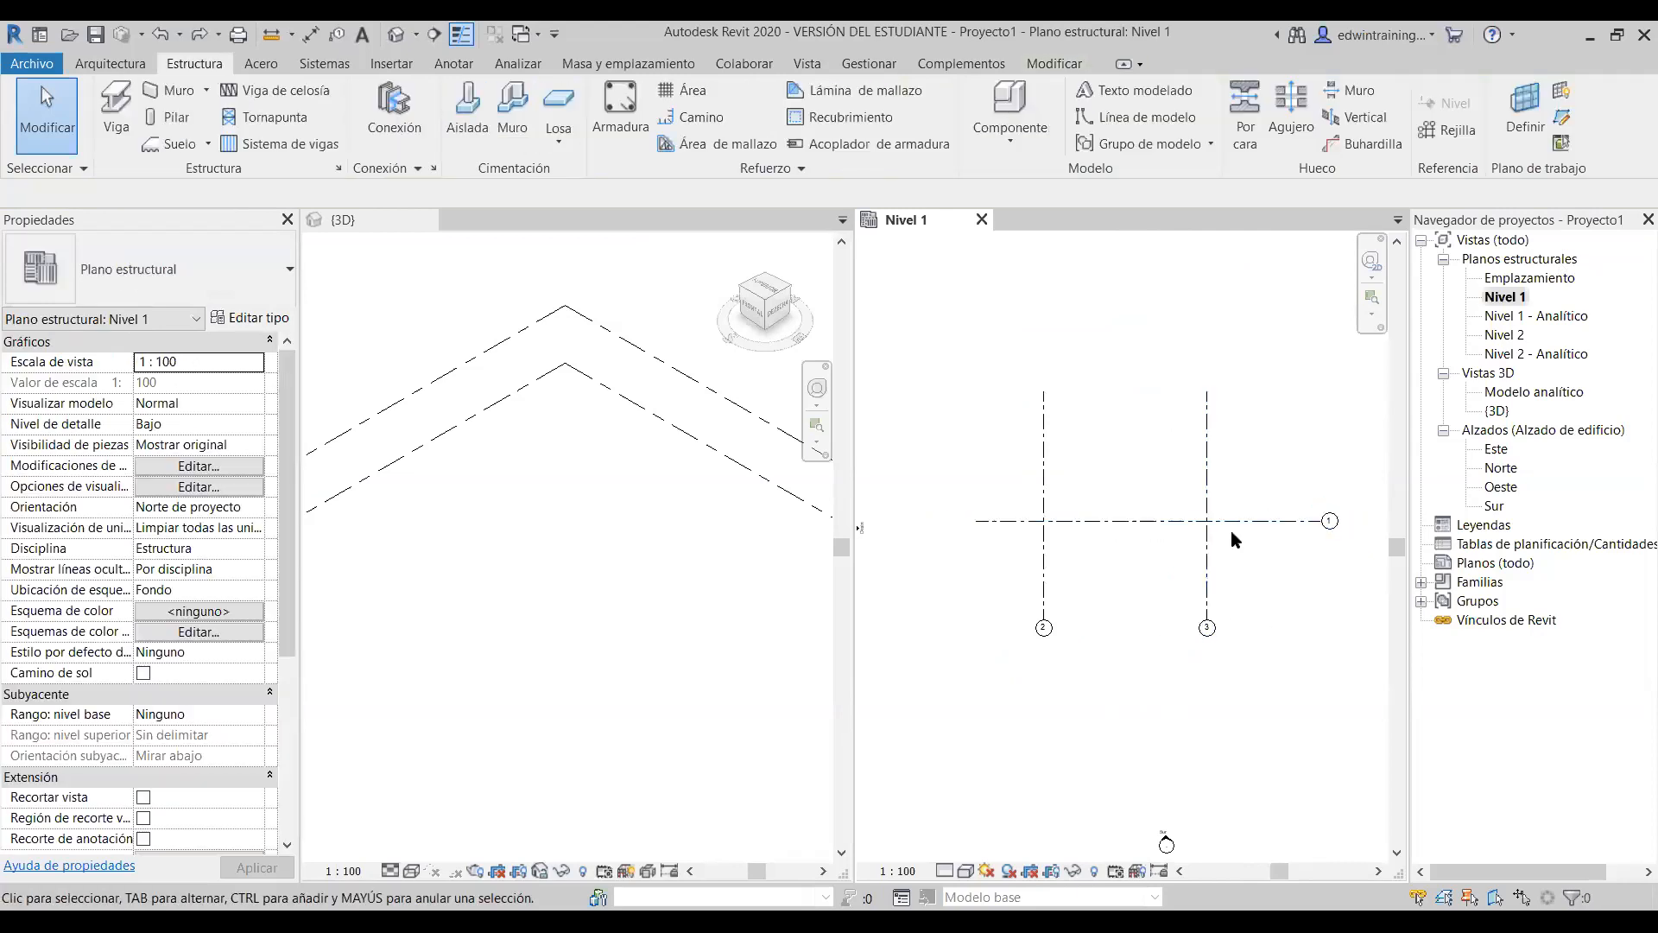
- Extend grid 1's left end further out past grid 2
click(1242, 522)
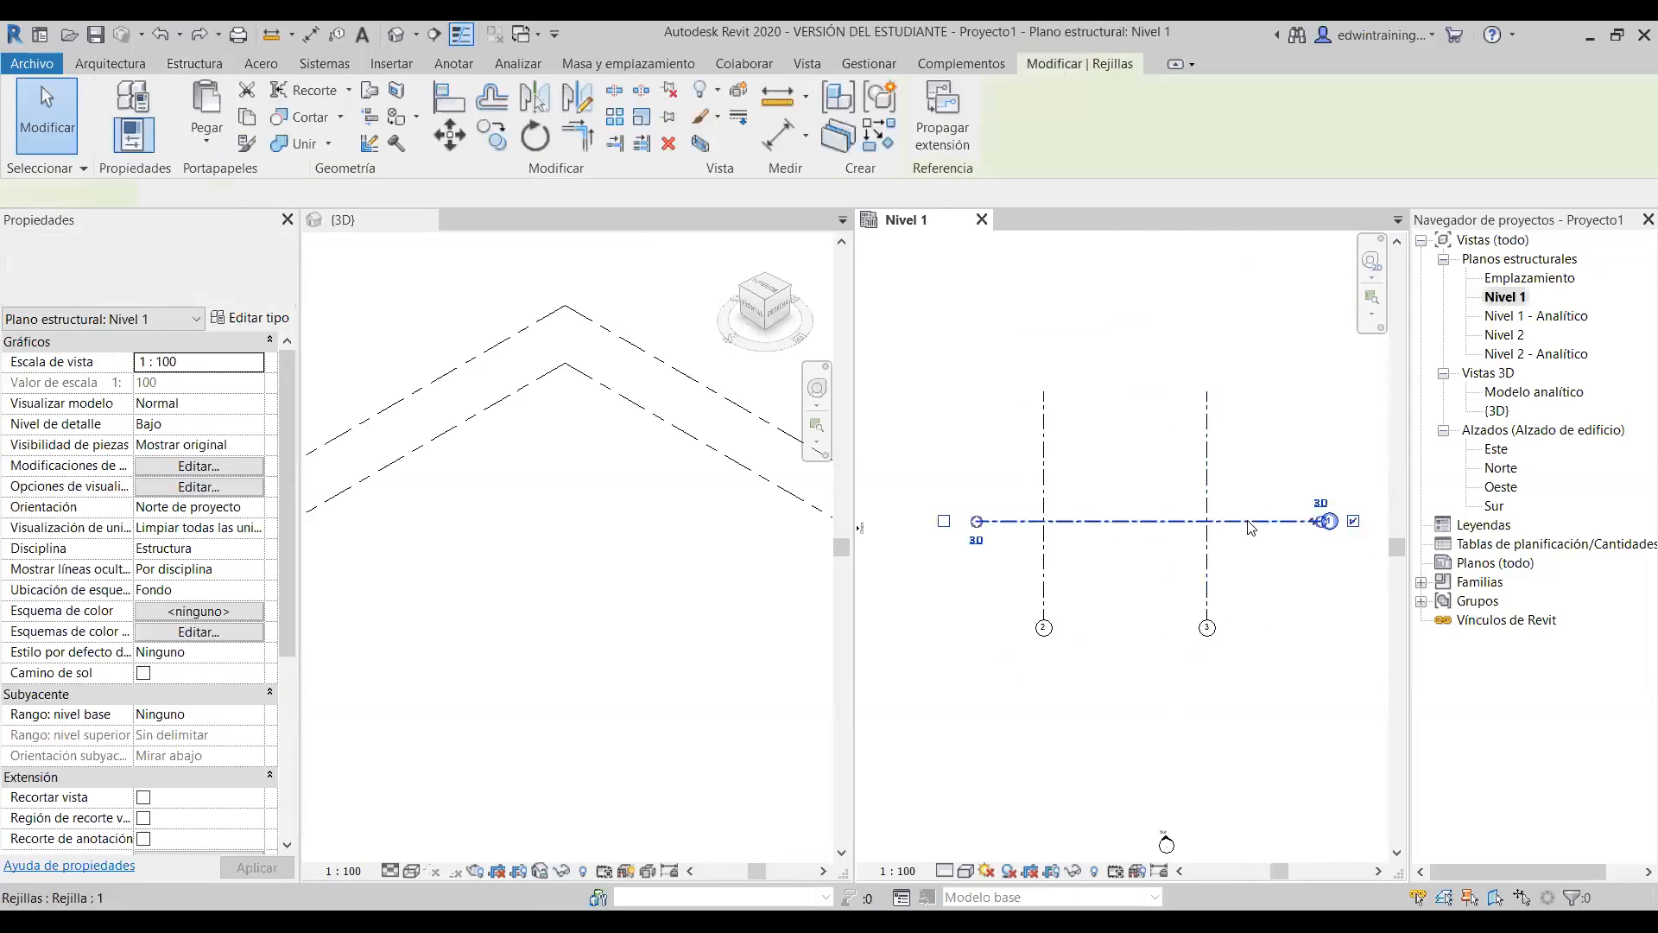
middle_drag(1282, 590, 1243, 609)
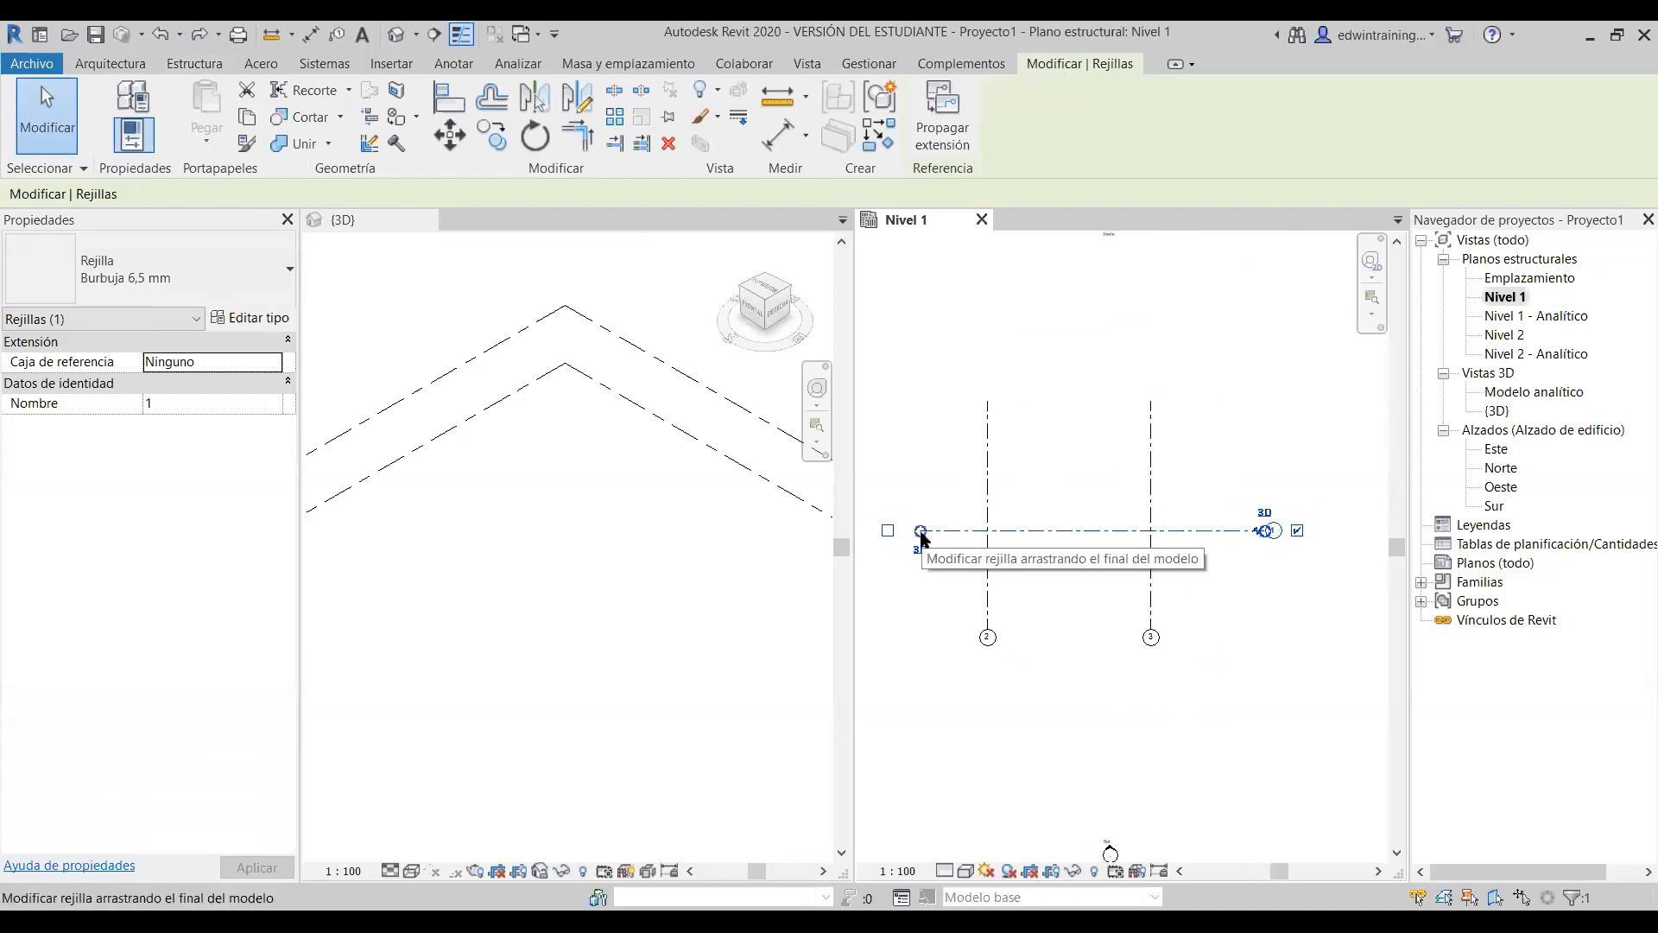
mouse_move(921, 530)
mouse_down()
mouse_move(946, 531)
mouse_move(889, 531)
mouse_move(1059, 531)
mouse_move(897, 531)
mouse_up()
click(1237, 605)
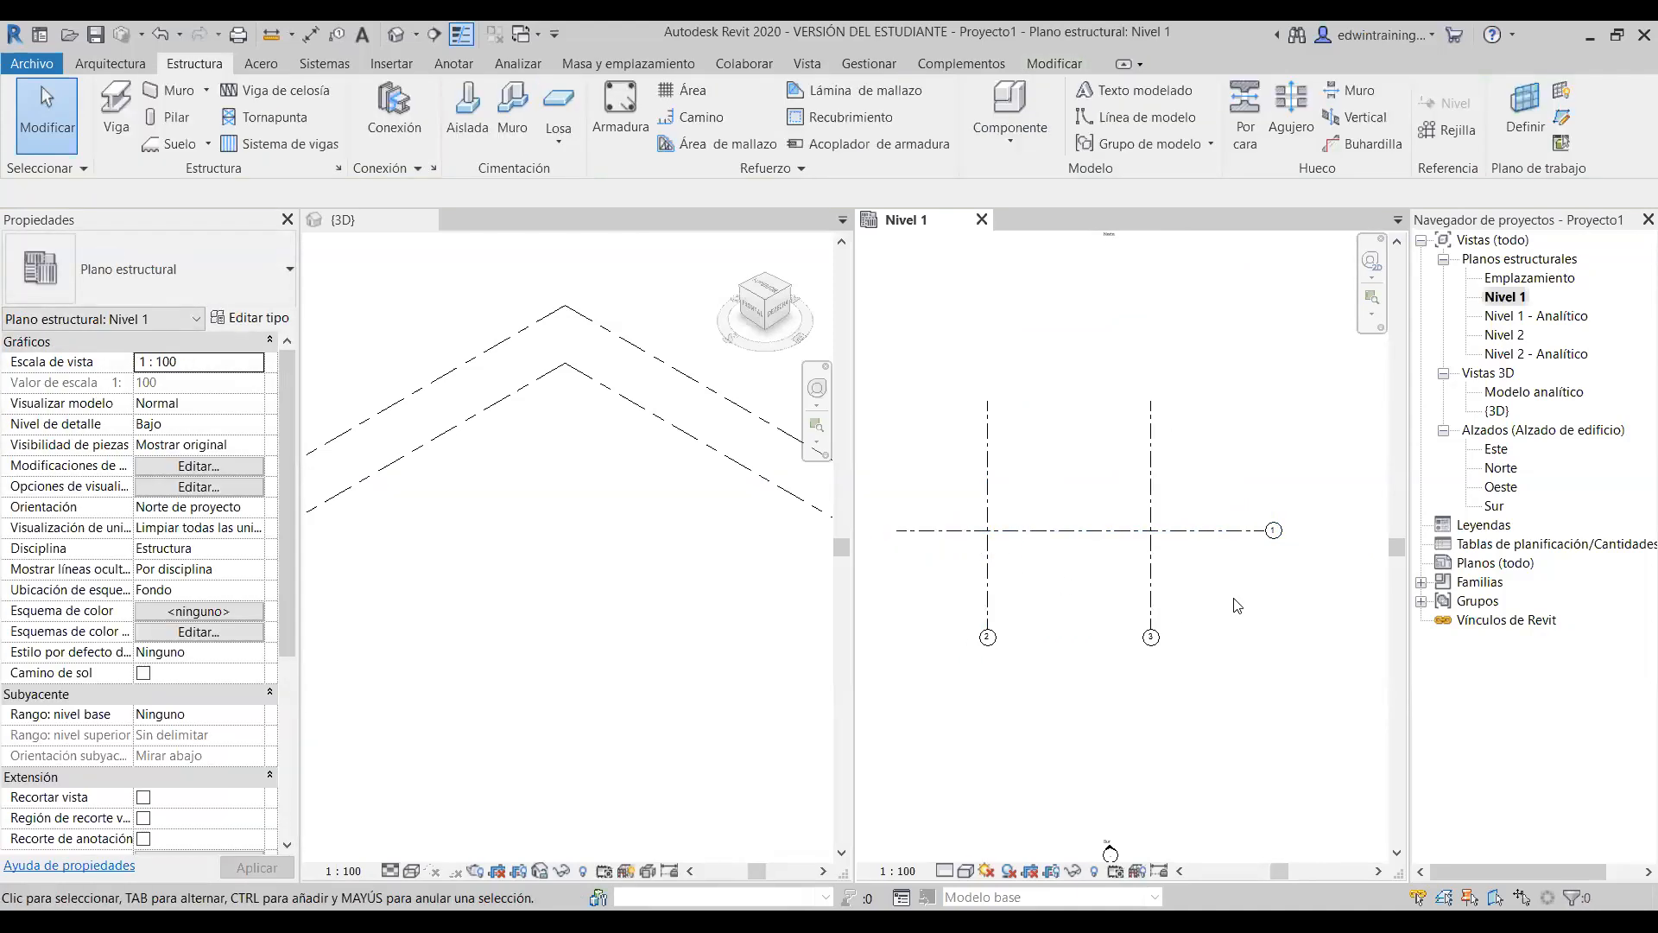
- Pull grid 1's right end back toward grid 3 to shorten it
click(1192, 529)
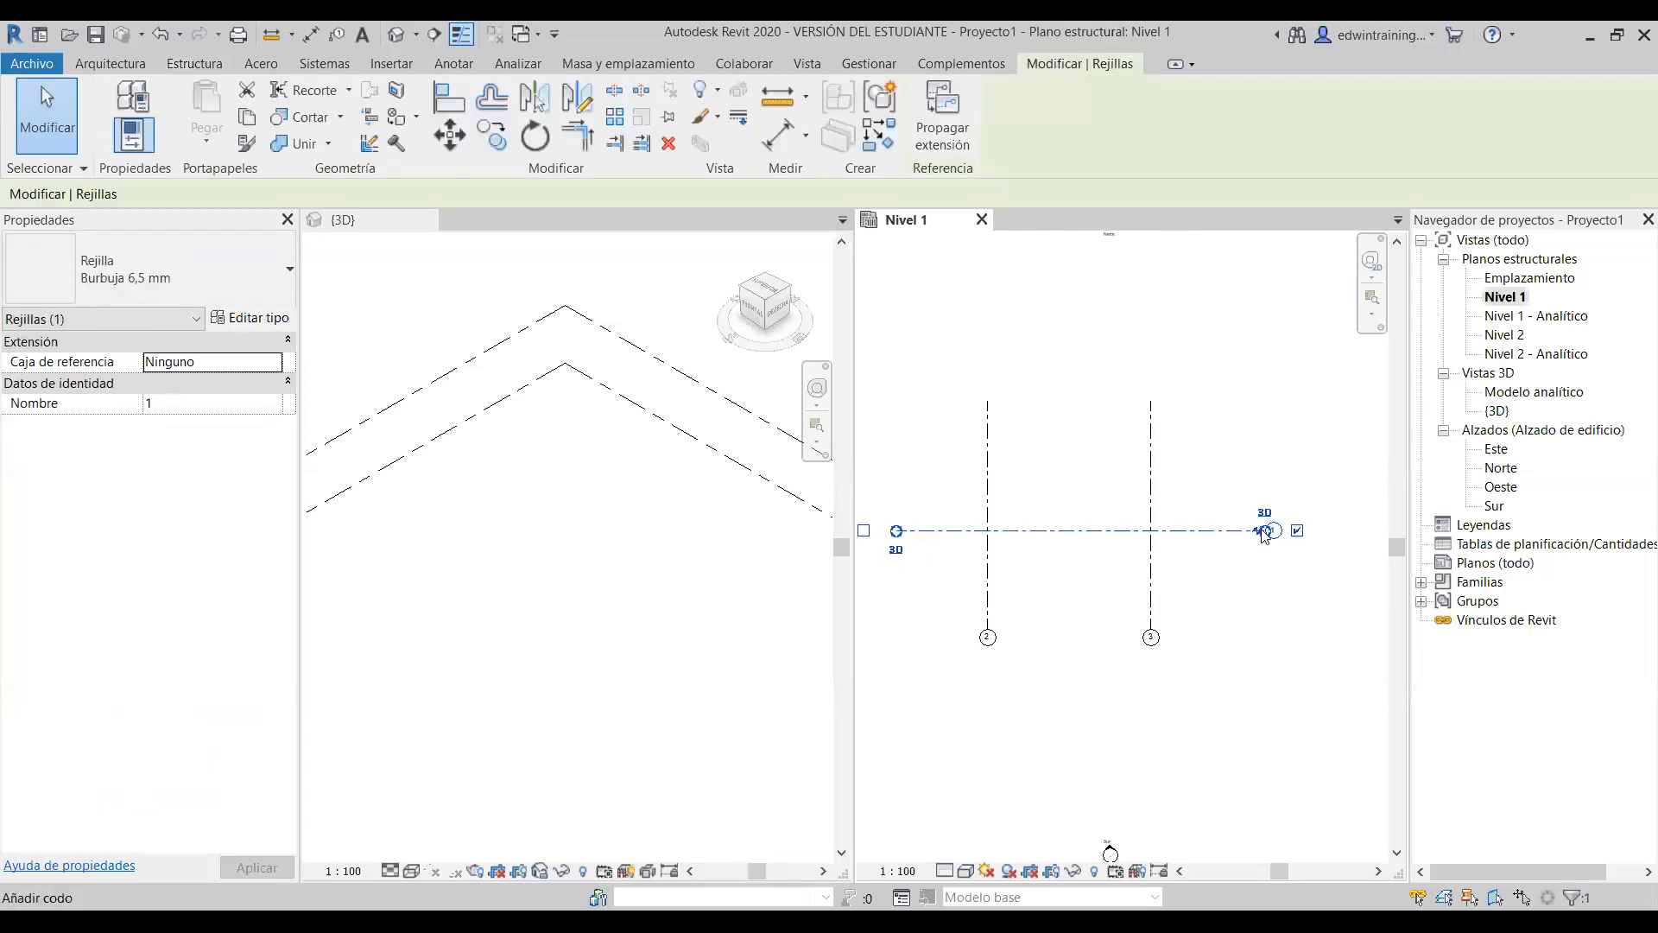
mouse_move(1222, 531)
mouse_down()
mouse_move(1265, 530)
mouse_move(1210, 531)
mouse_up()
click(1188, 596)
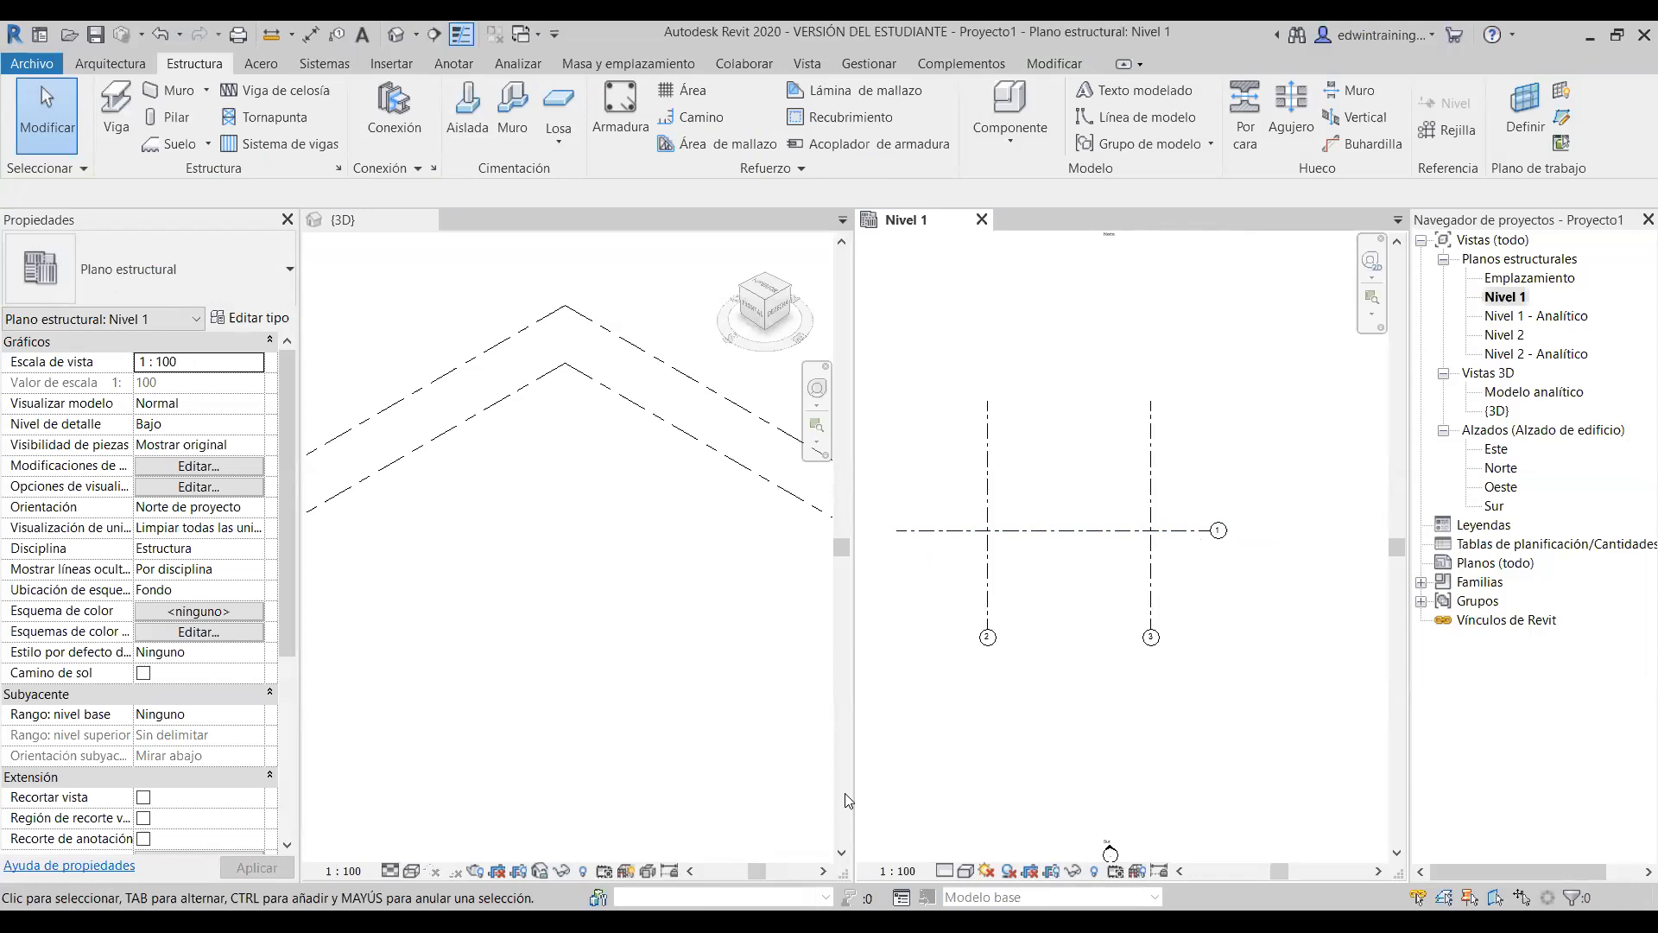
- Check the grids in the 3D view, then return to the Nivel 1 plan
middle_drag(1105, 456, 1068, 476)
click(1049, 543)
middle_drag(978, 522, 1074, 526)
middle_drag(1136, 593, 1111, 592)
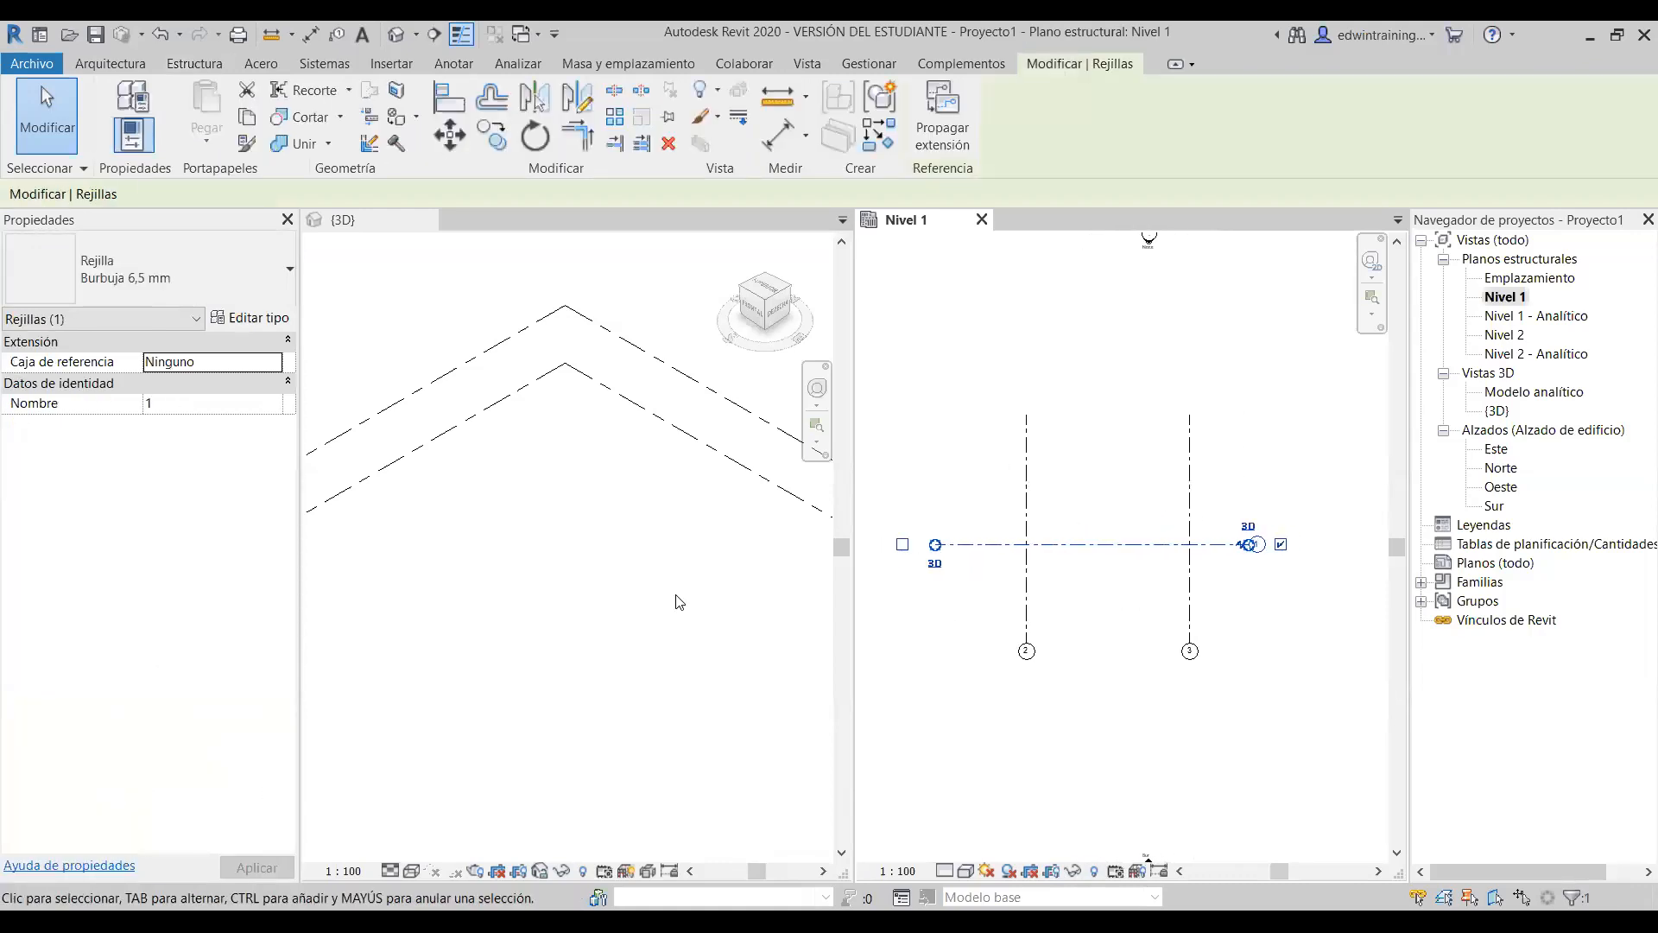
click(640, 604)
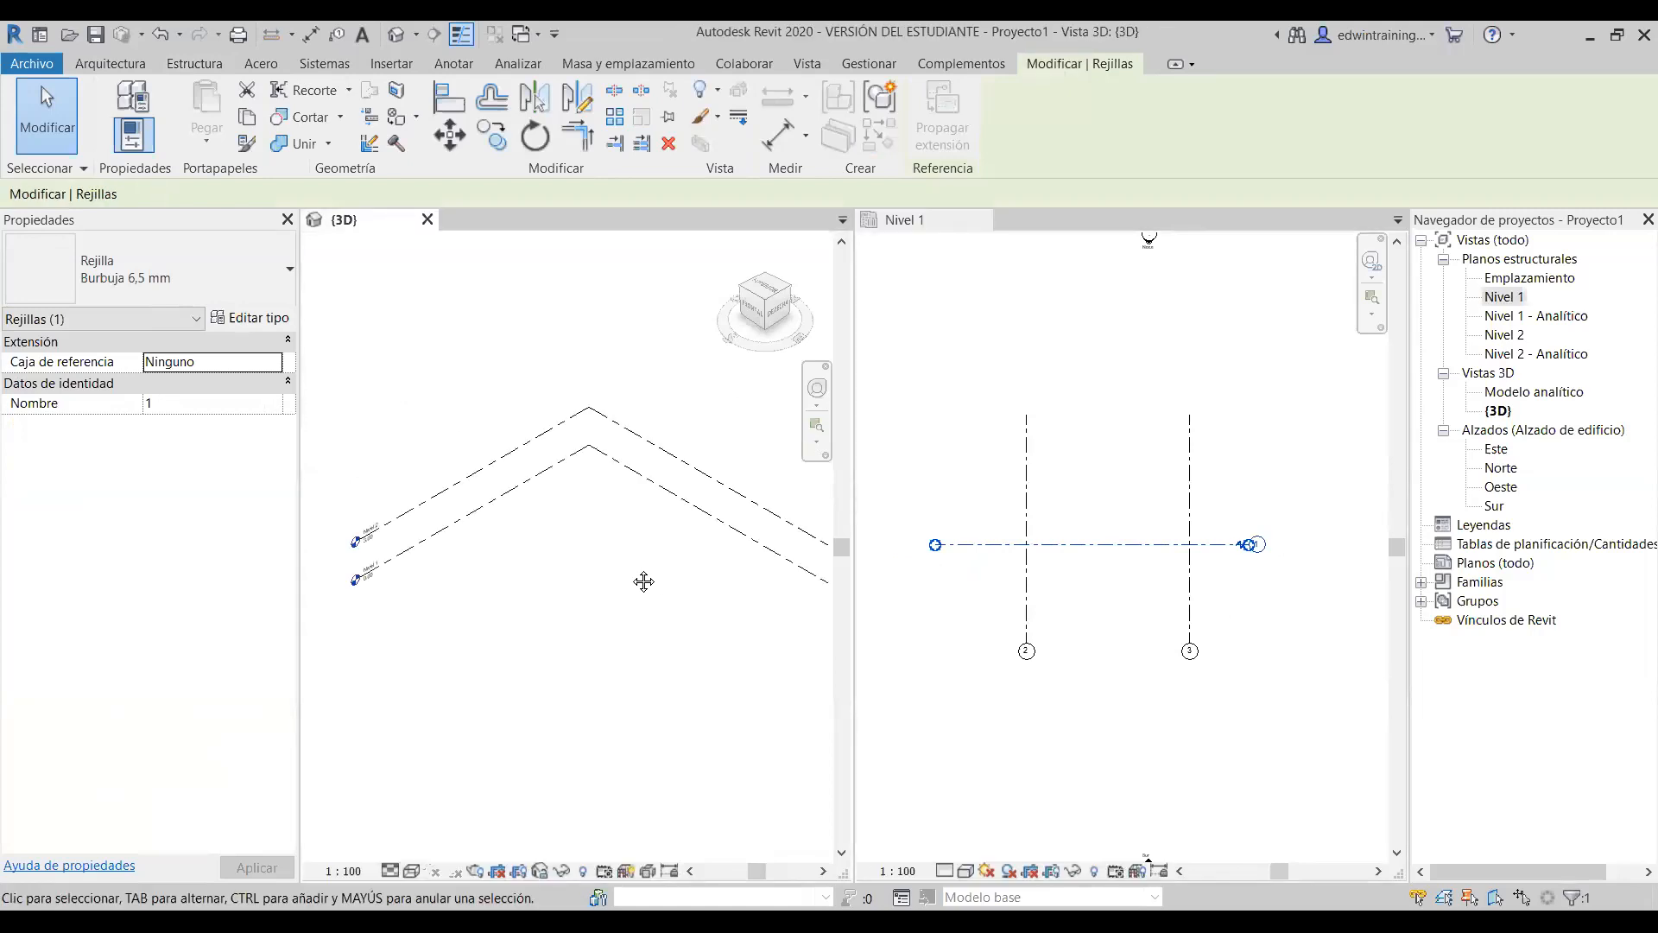
click(1076, 540)
click(1086, 477)
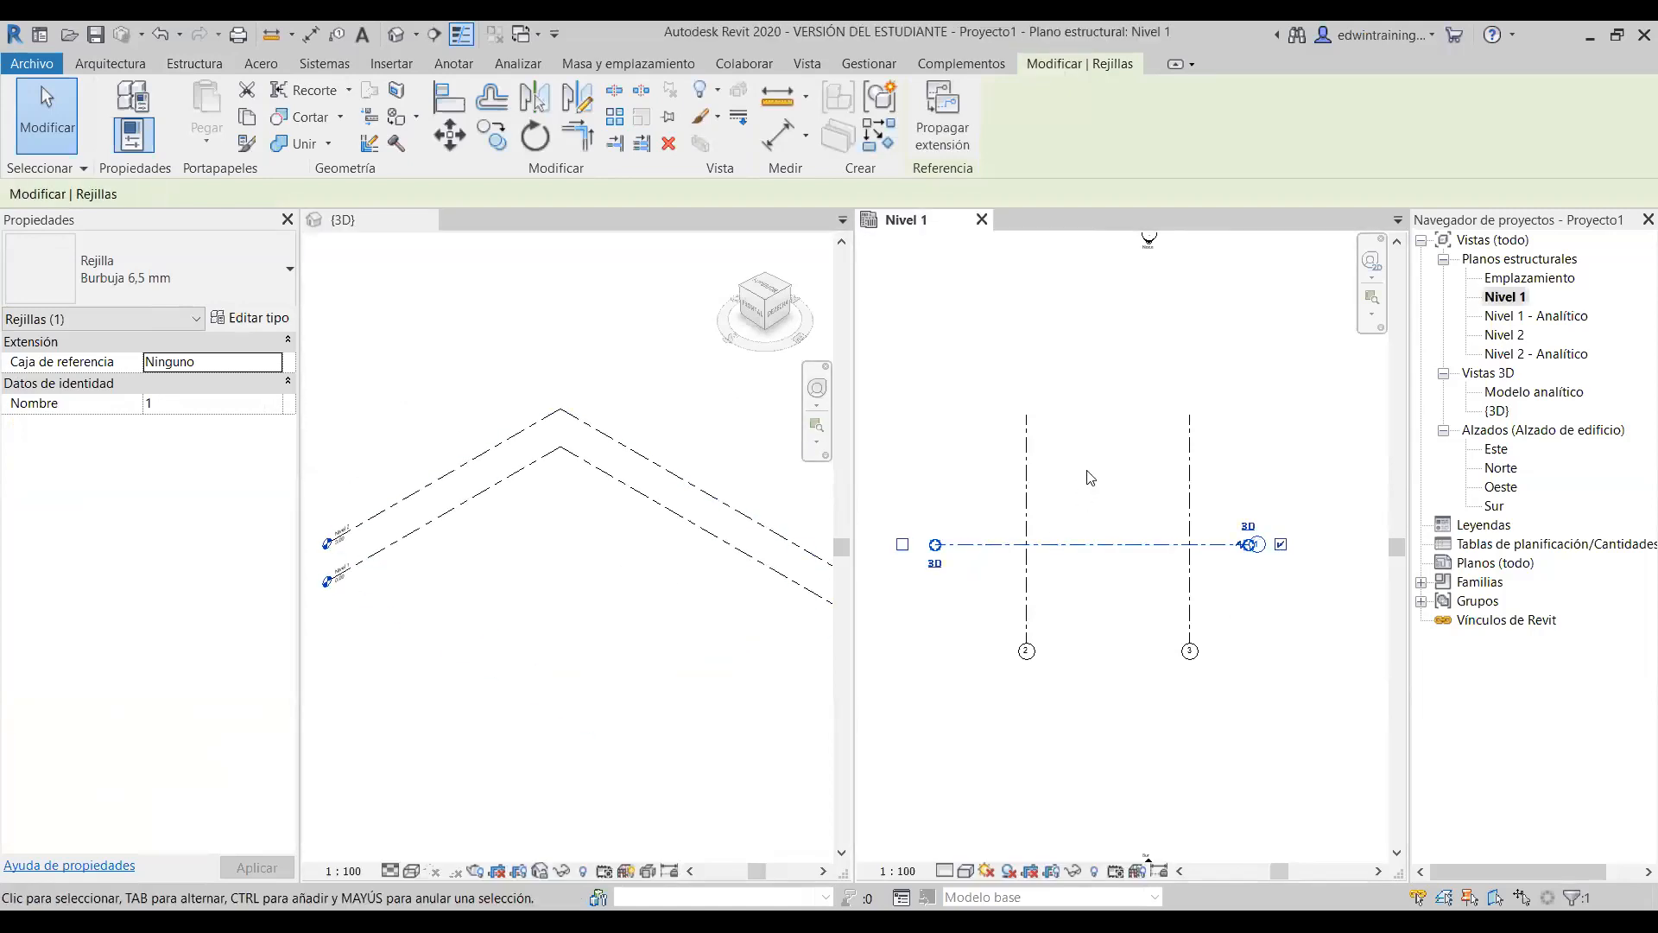
click(1109, 546)
click(936, 566)
scroll(940, 570, up, 1)
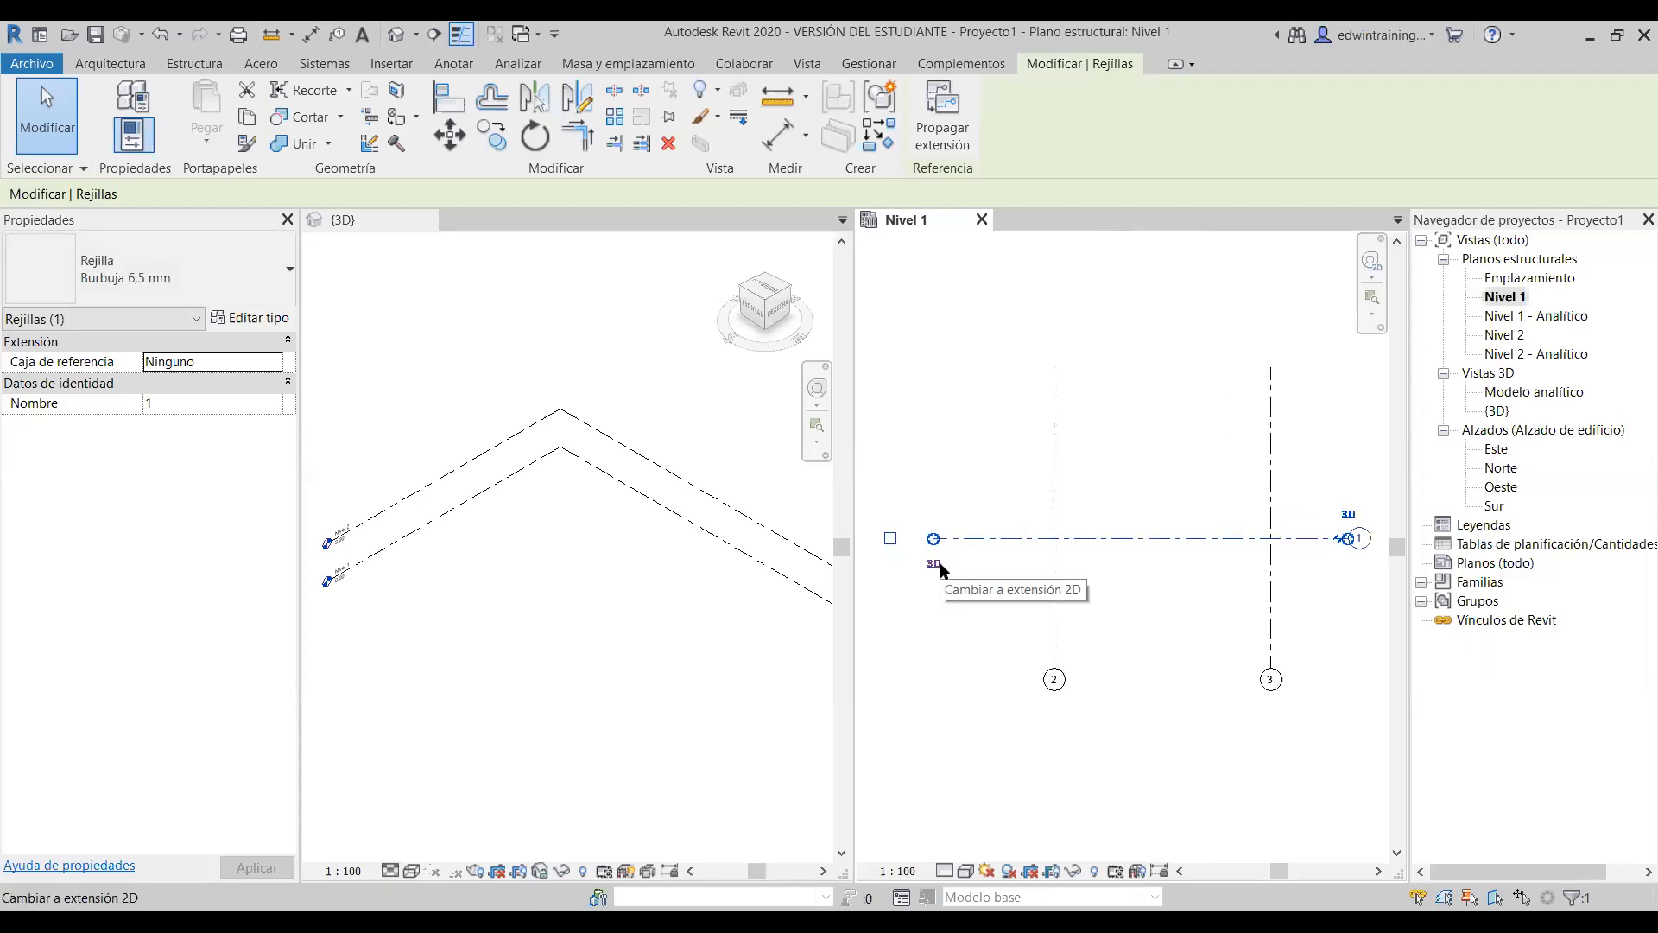
click(951, 560)
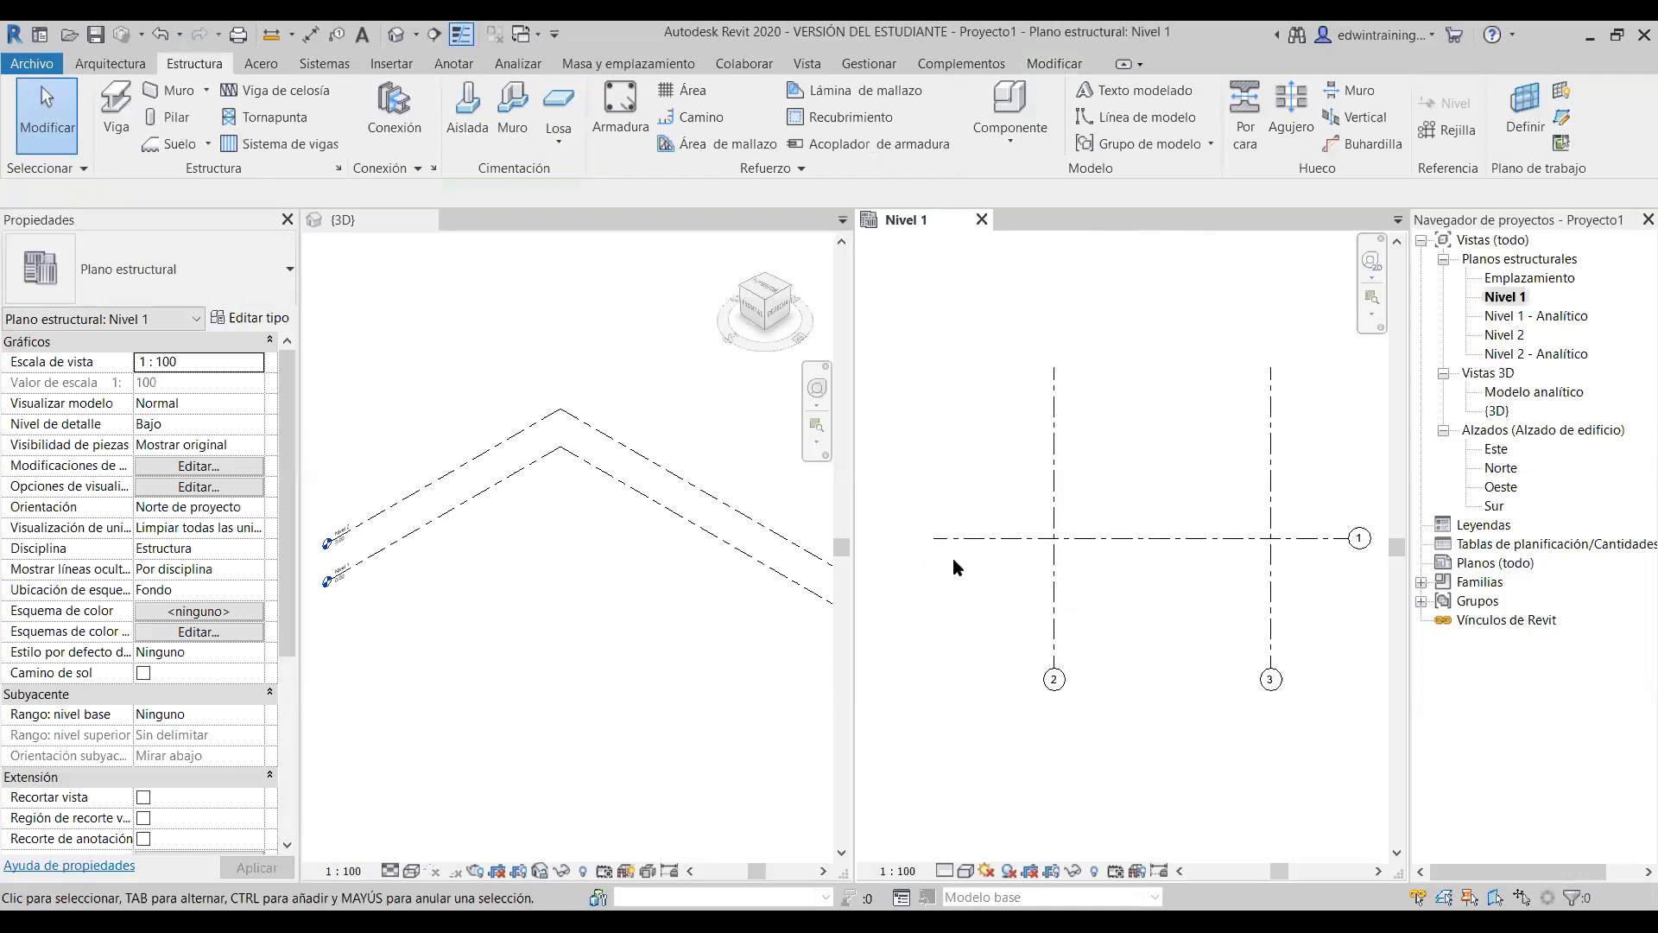
click(1102, 537)
click(931, 564)
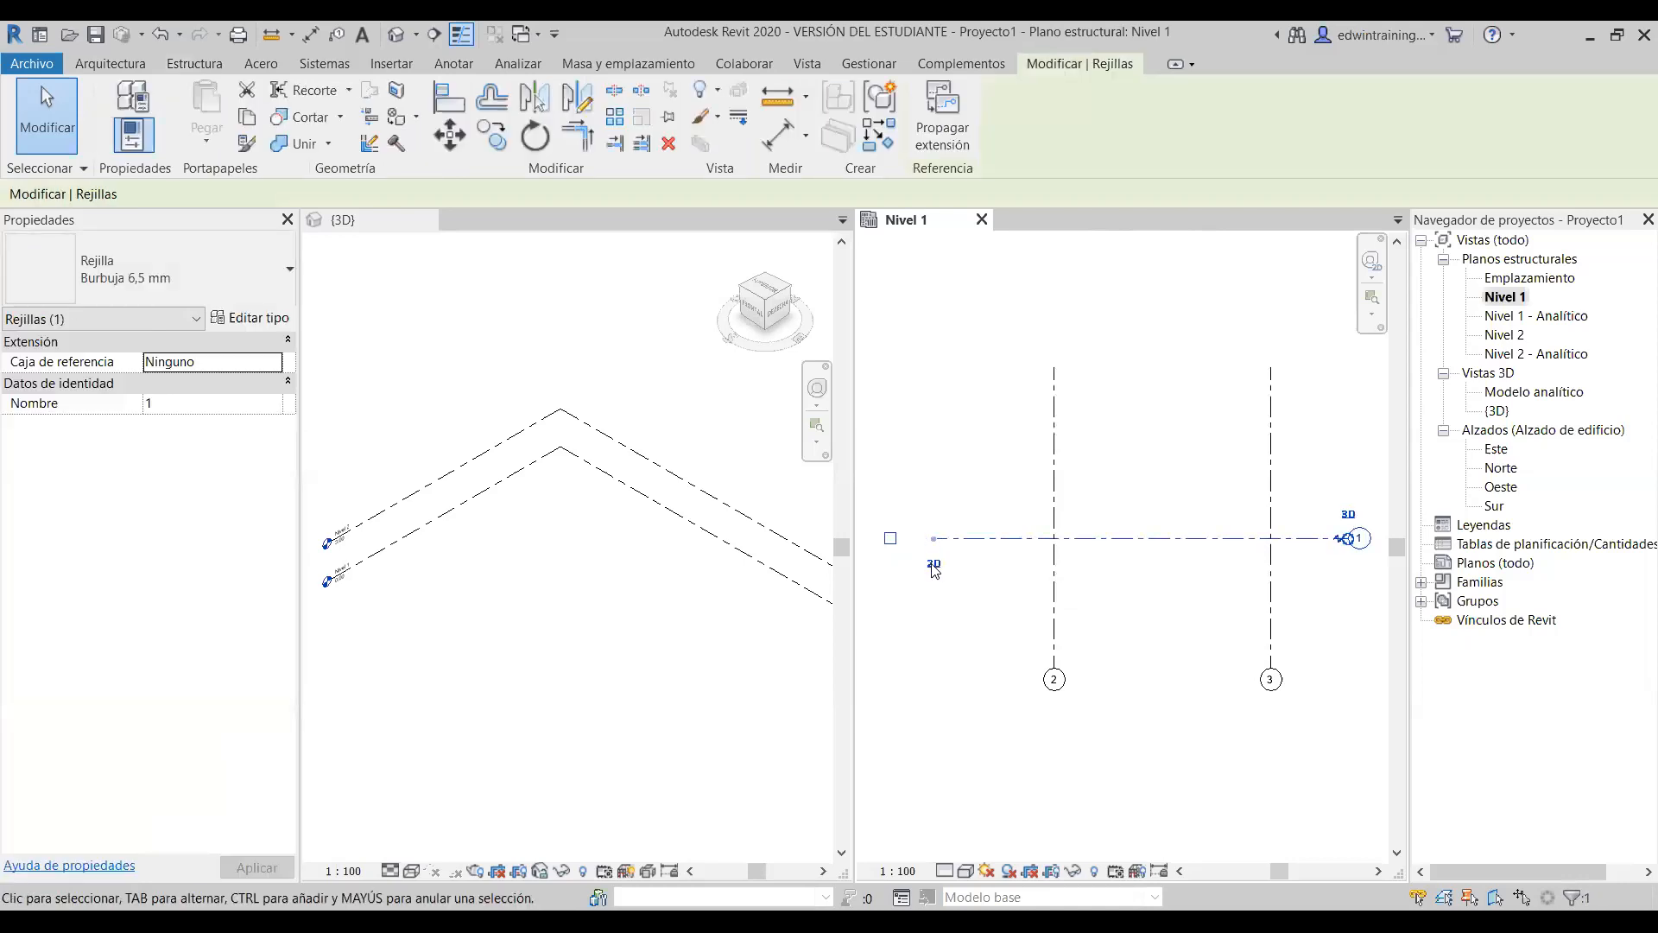
click(934, 566)
click(979, 492)
click(990, 540)
scroll(933, 553, down, 1)
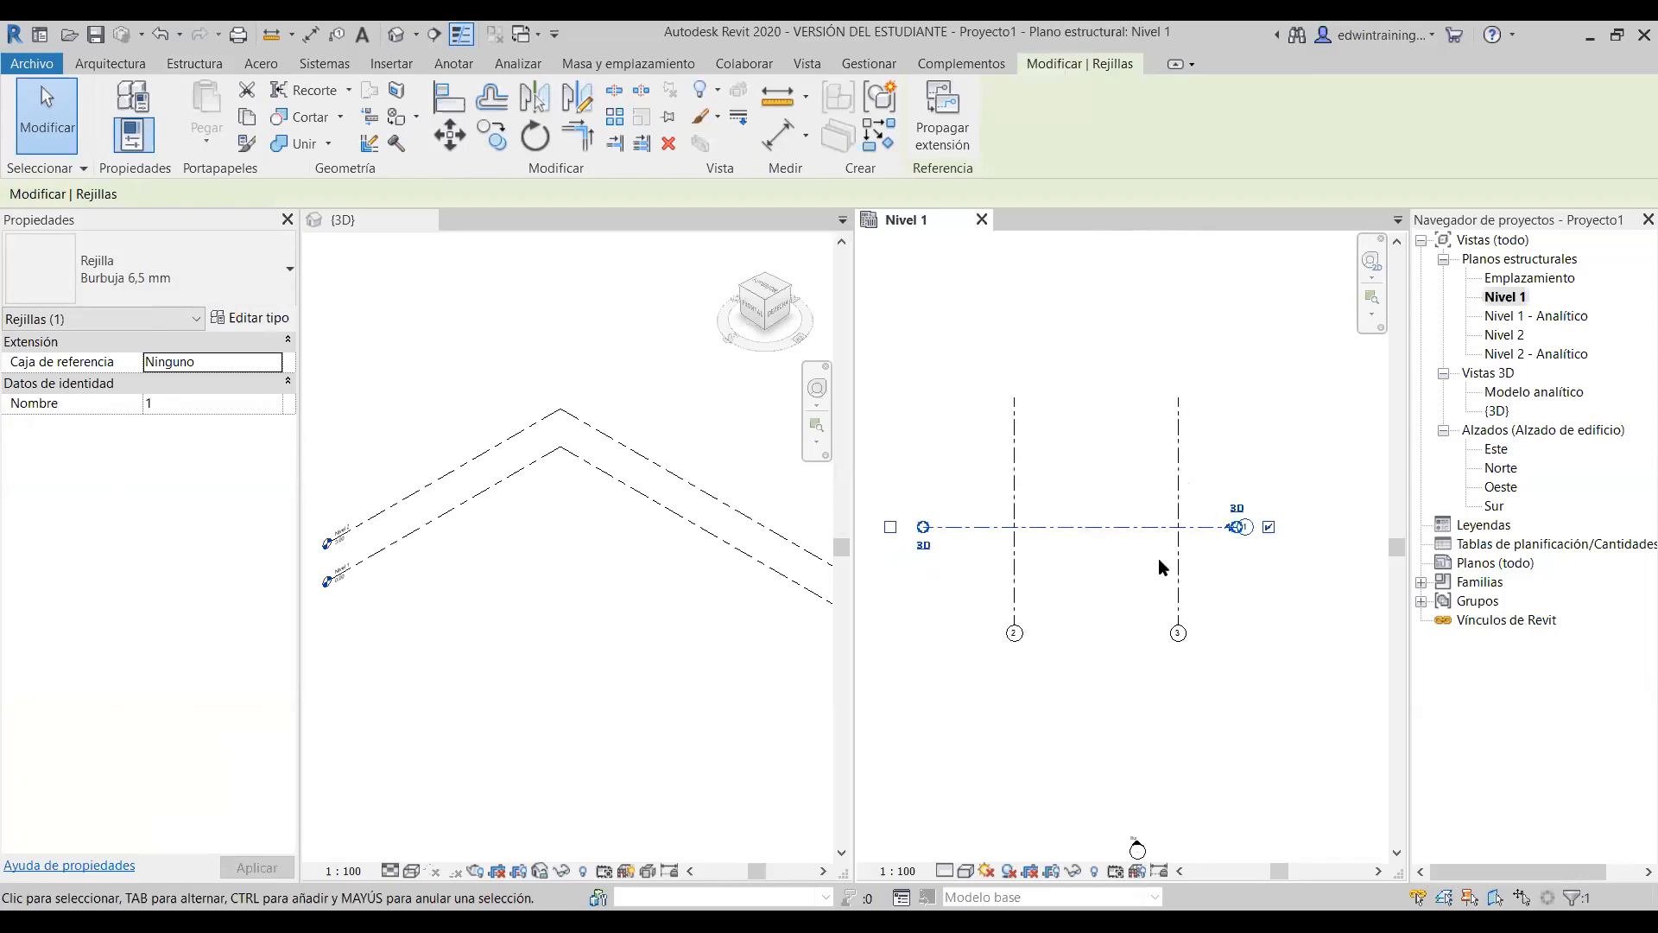
scroll(1258, 556, up, 1)
click(1255, 549)
click(1111, 525)
middle_drag(1223, 562, 1299, 571)
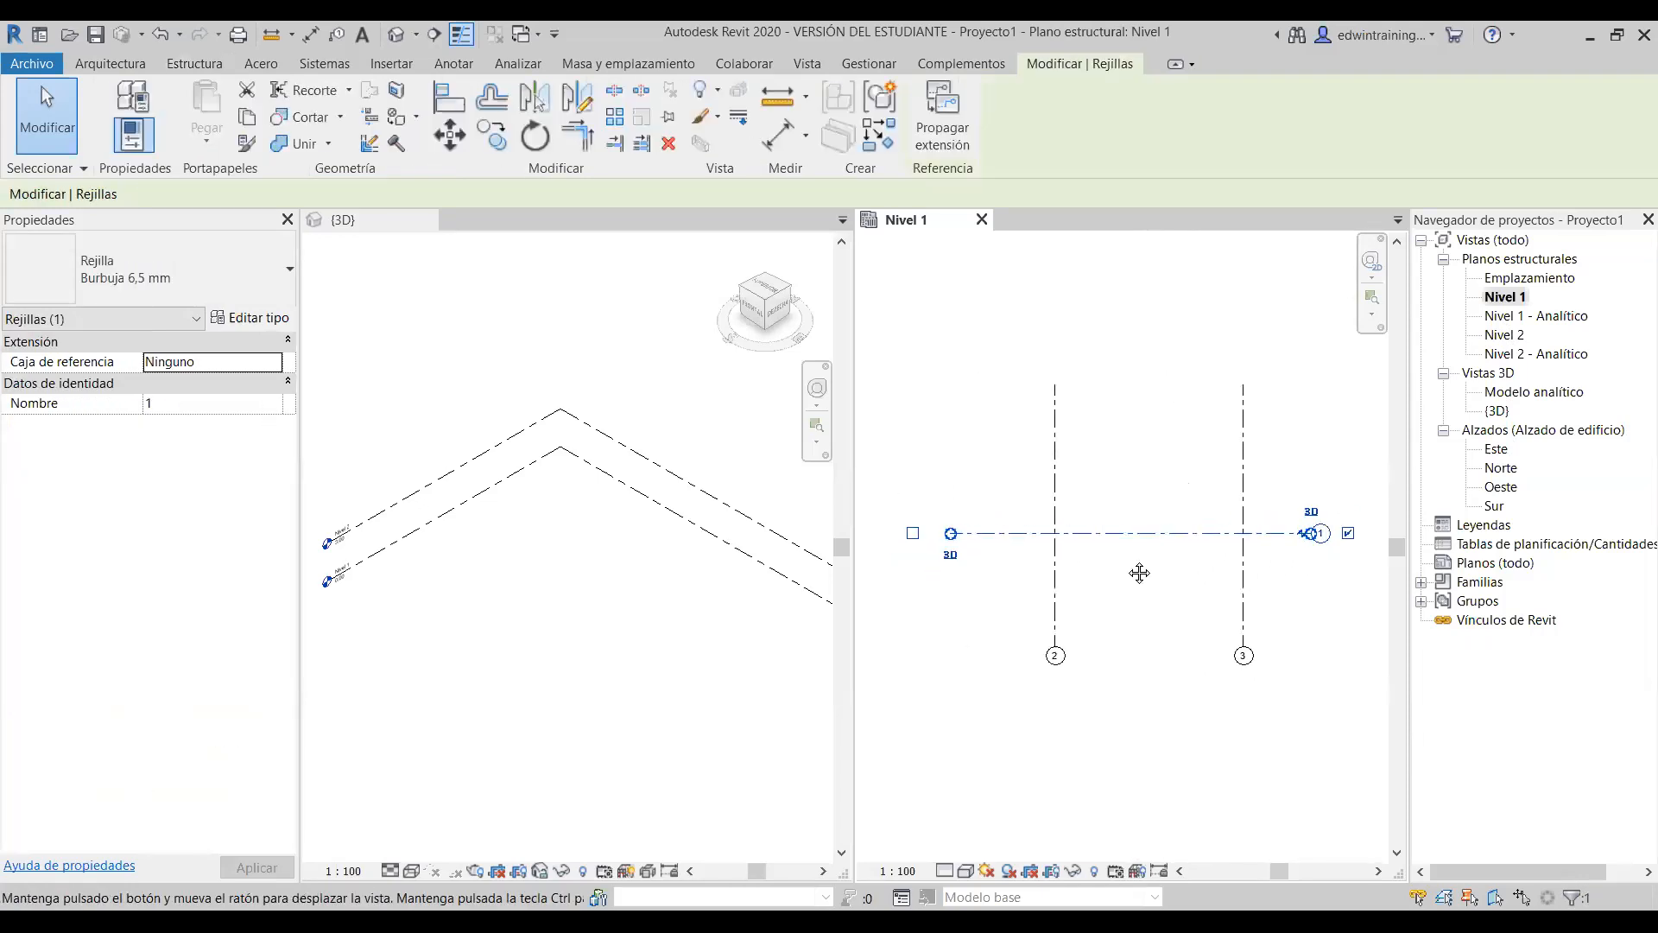
- Turn on grid 1's Ocultar/Mostrar burbuja bubbles at both the left and right ends
click(1349, 536)
click(1158, 646)
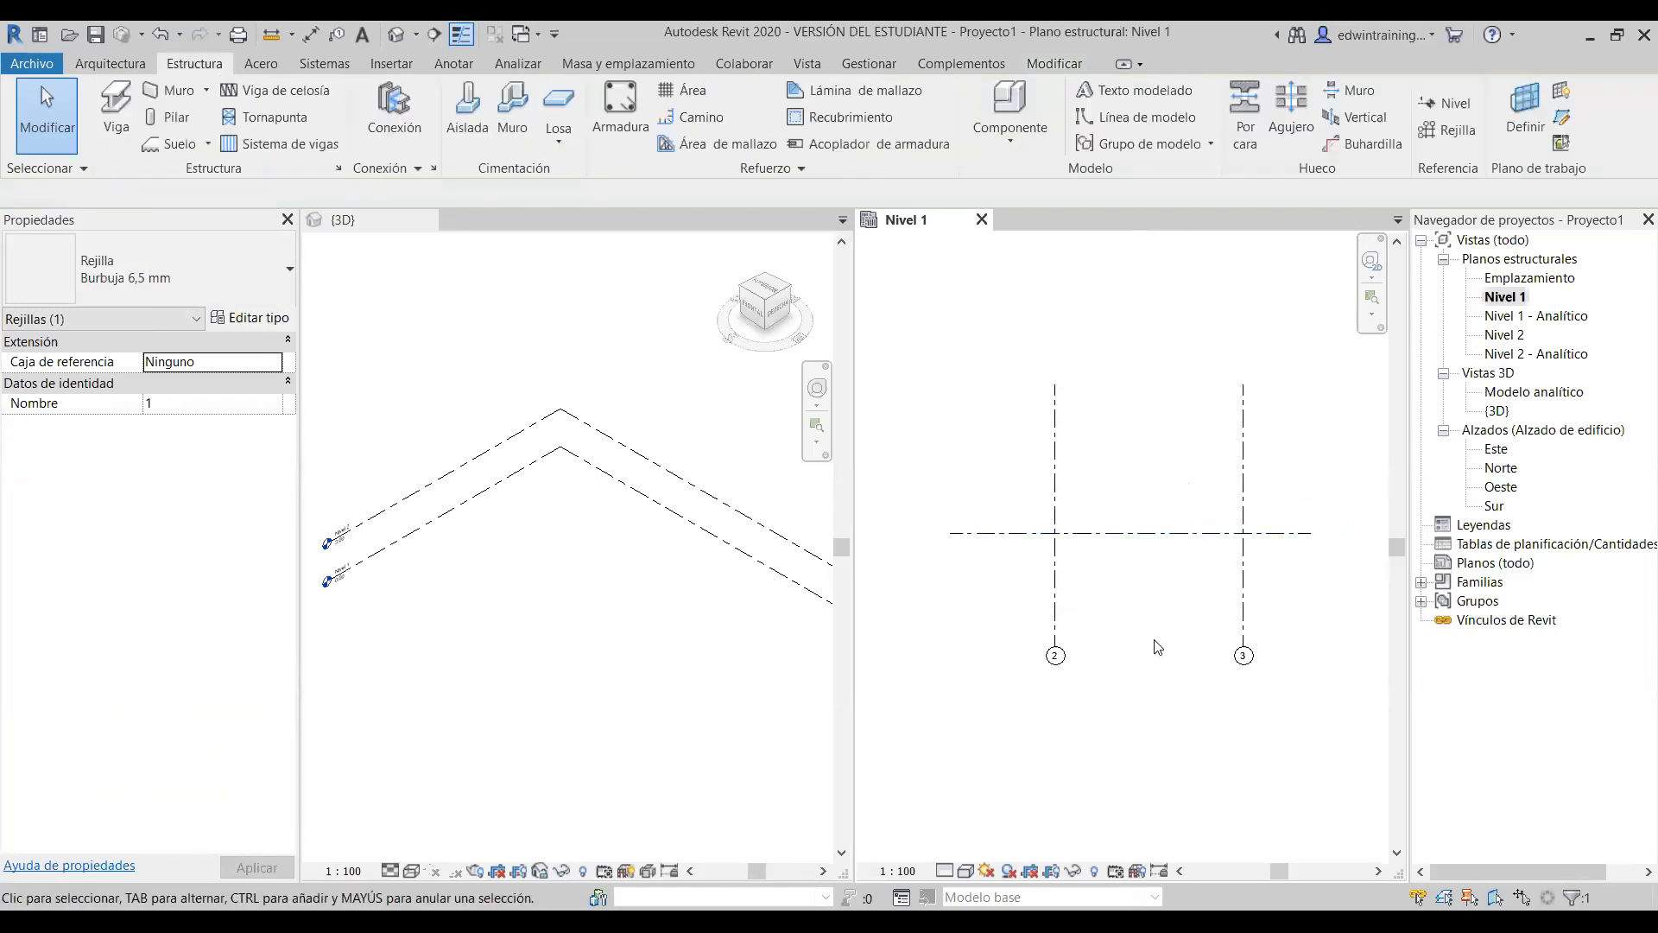
click(1011, 533)
click(913, 534)
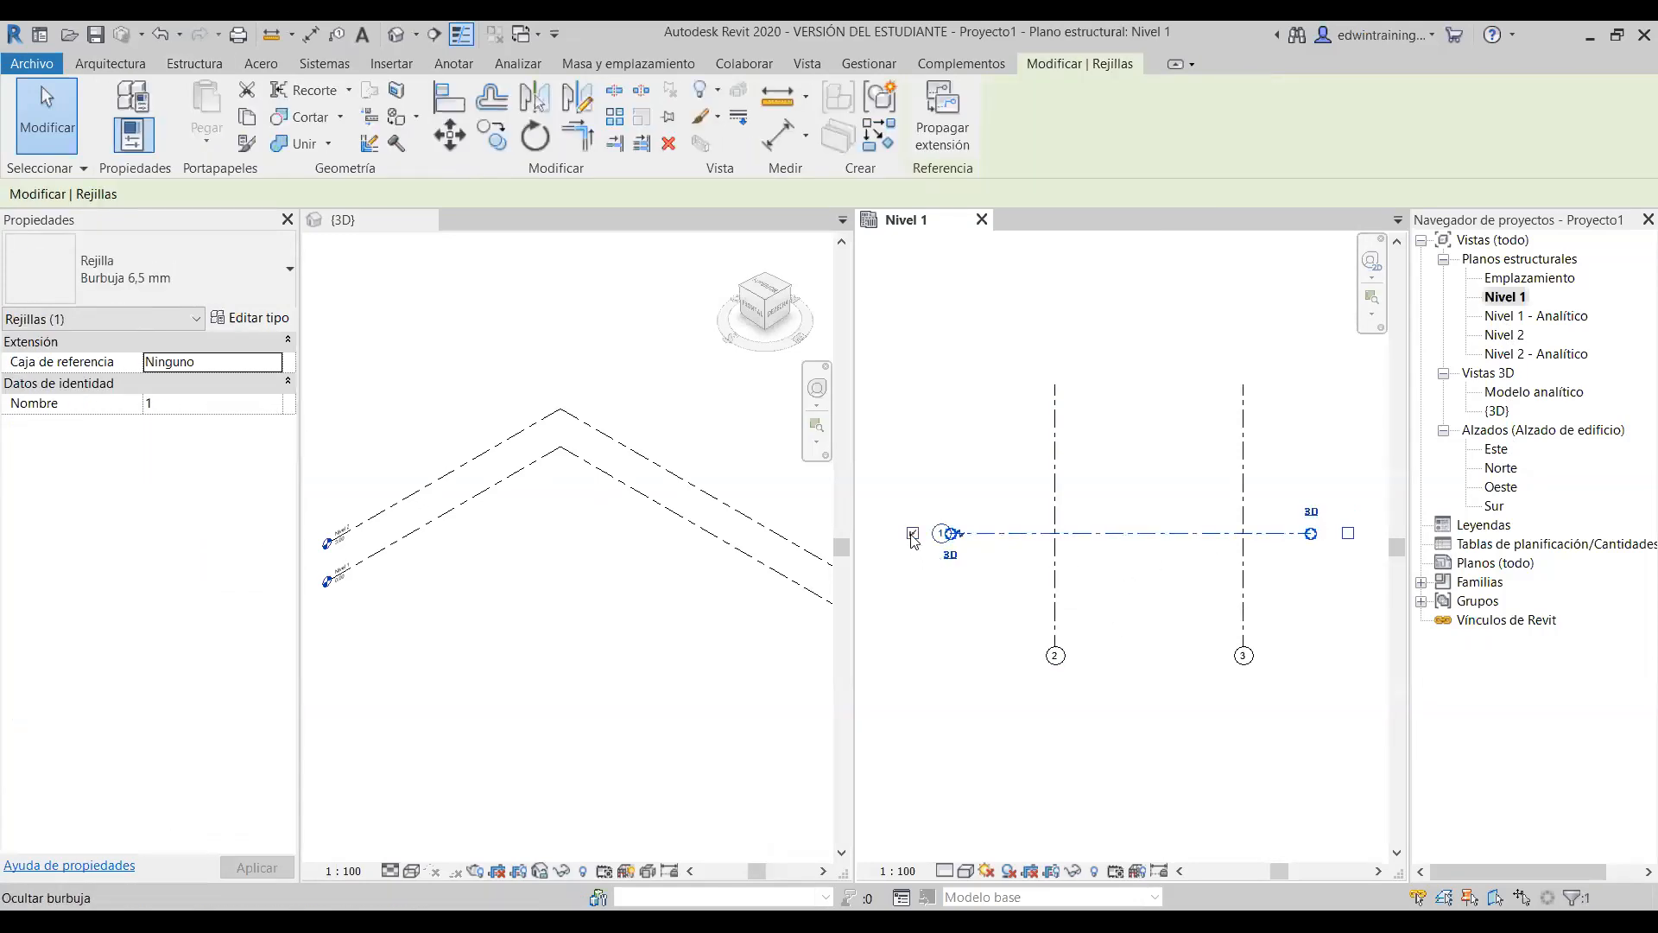
click(1349, 533)
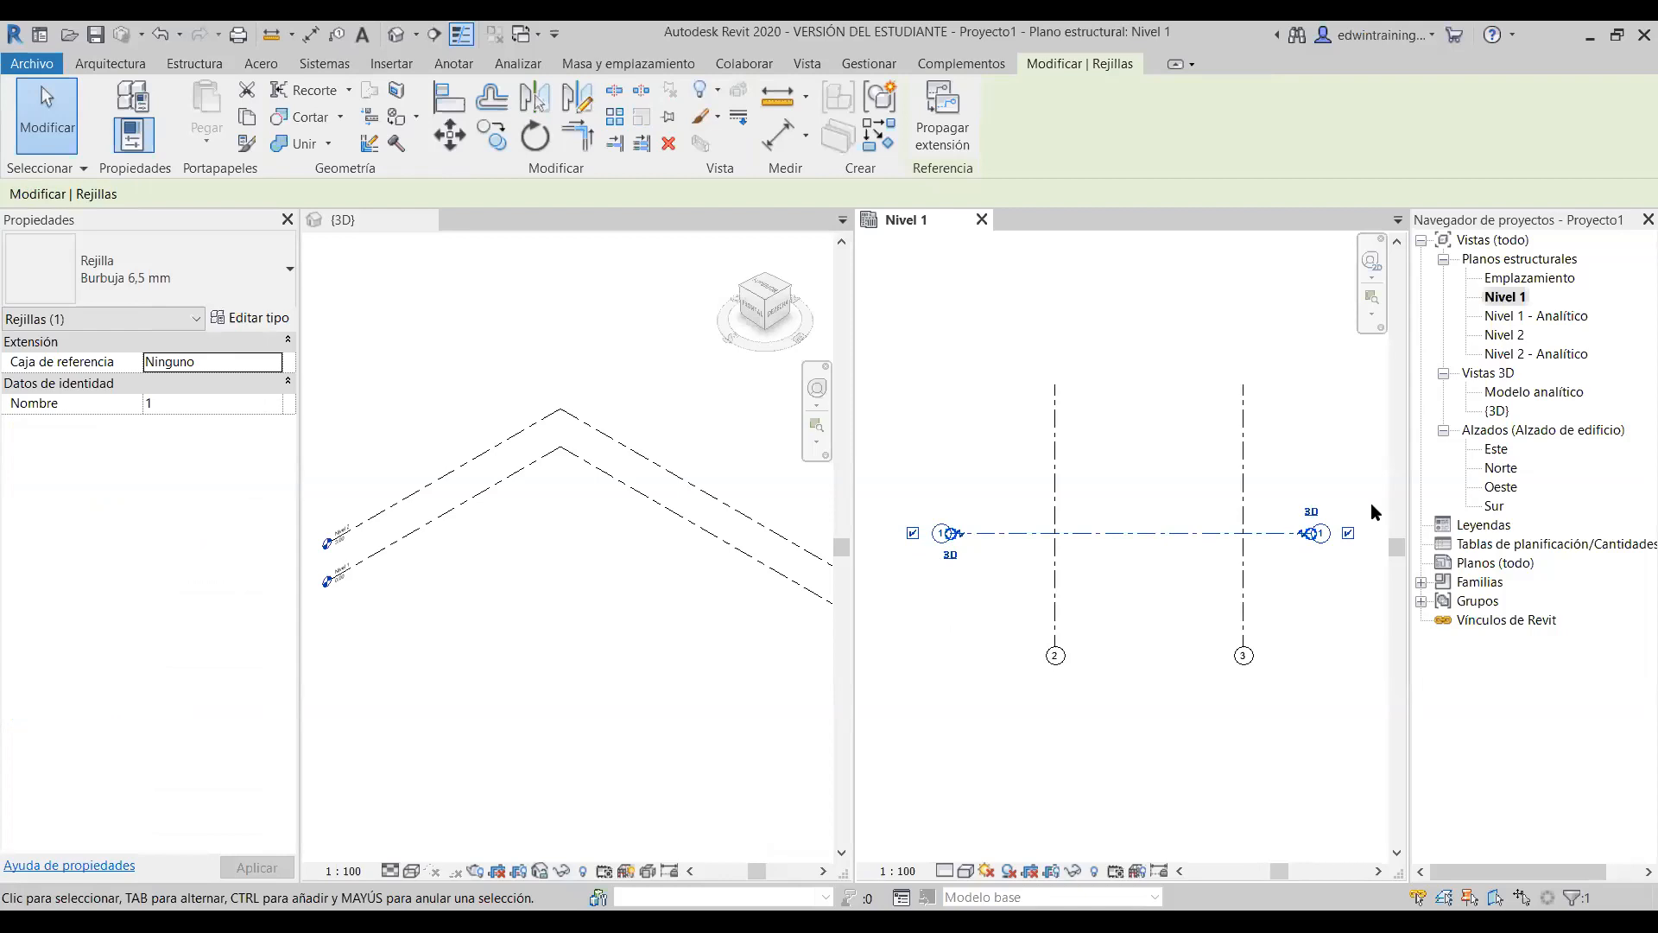
click(1348, 533)
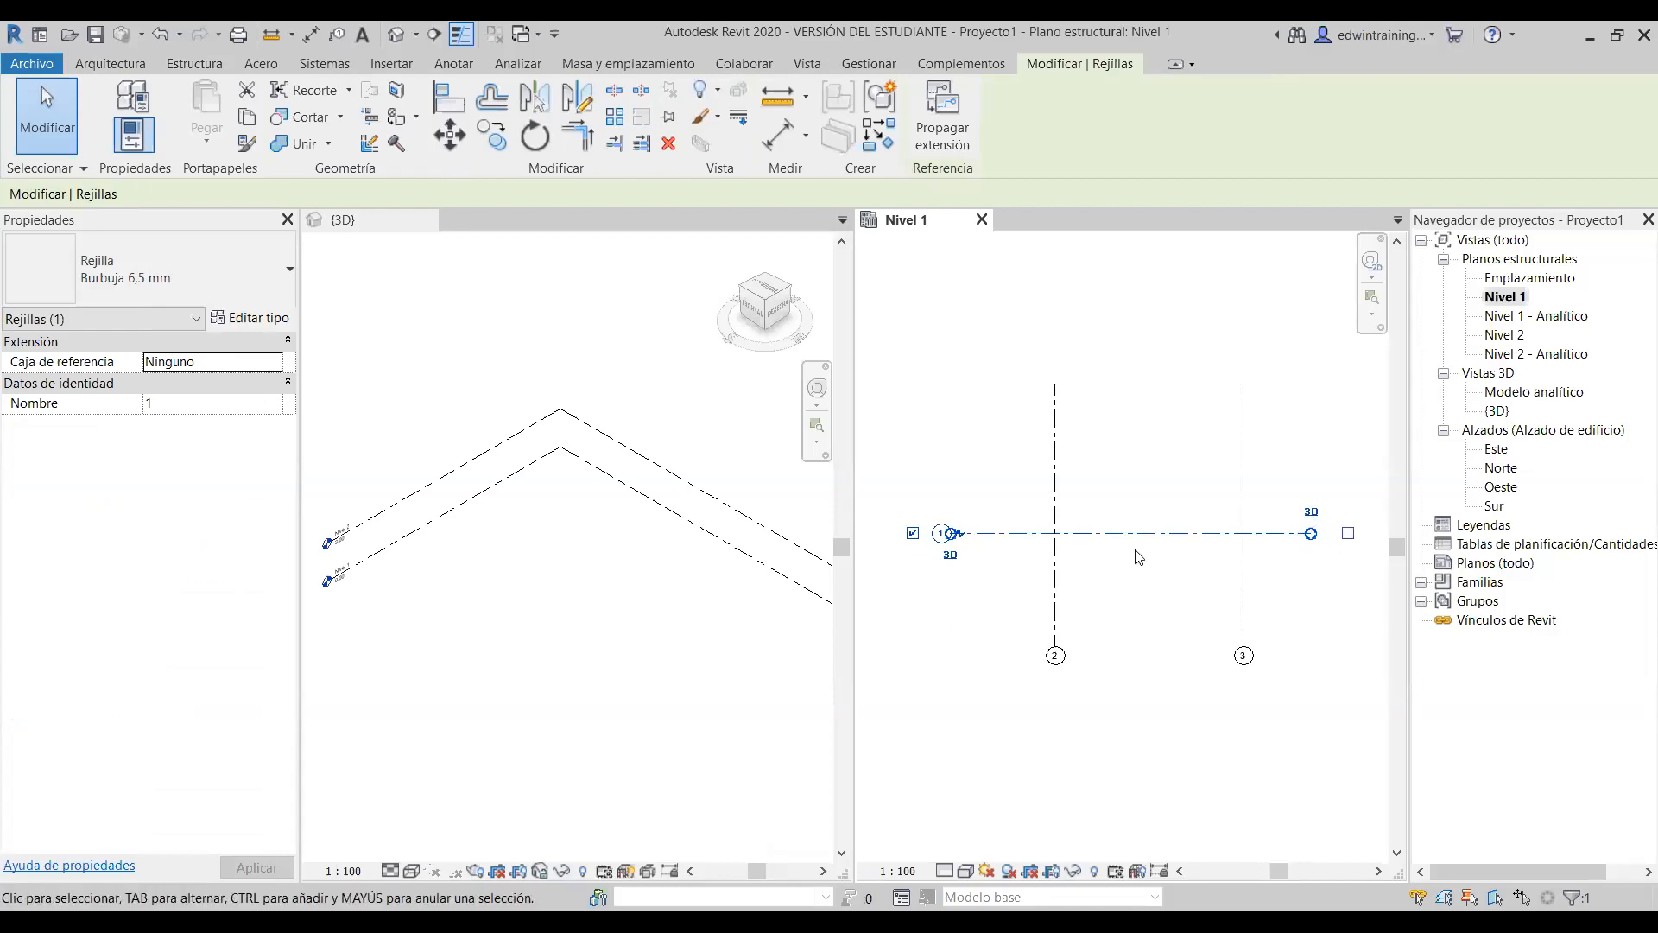
click(1349, 533)
click(1311, 625)
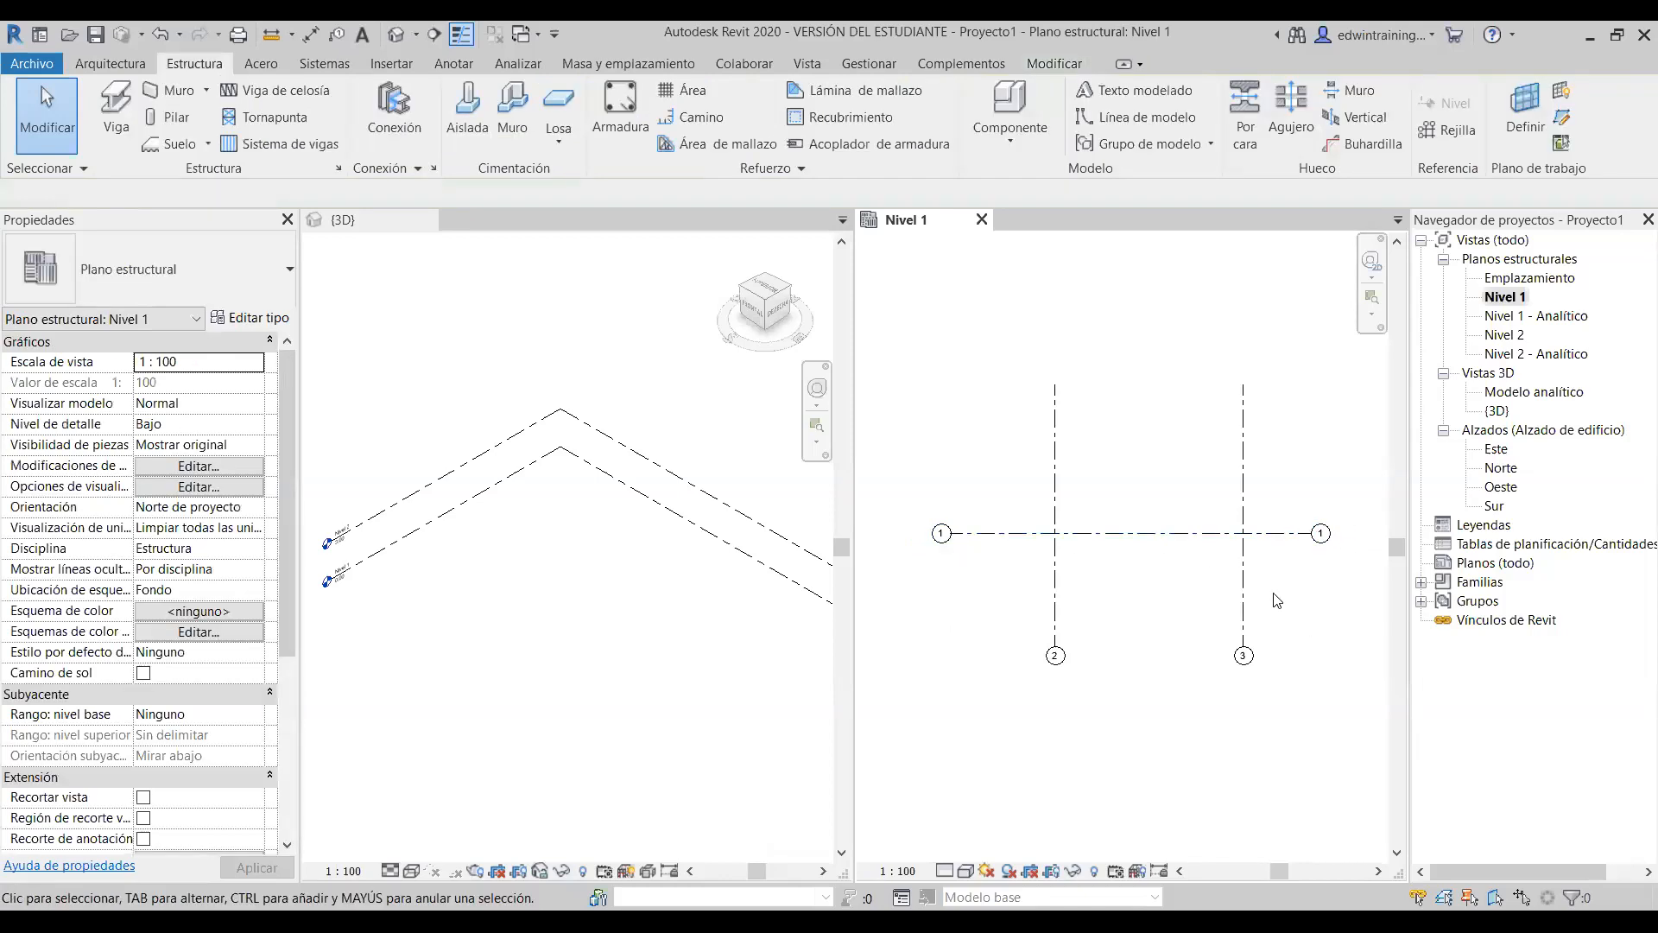
click(1178, 533)
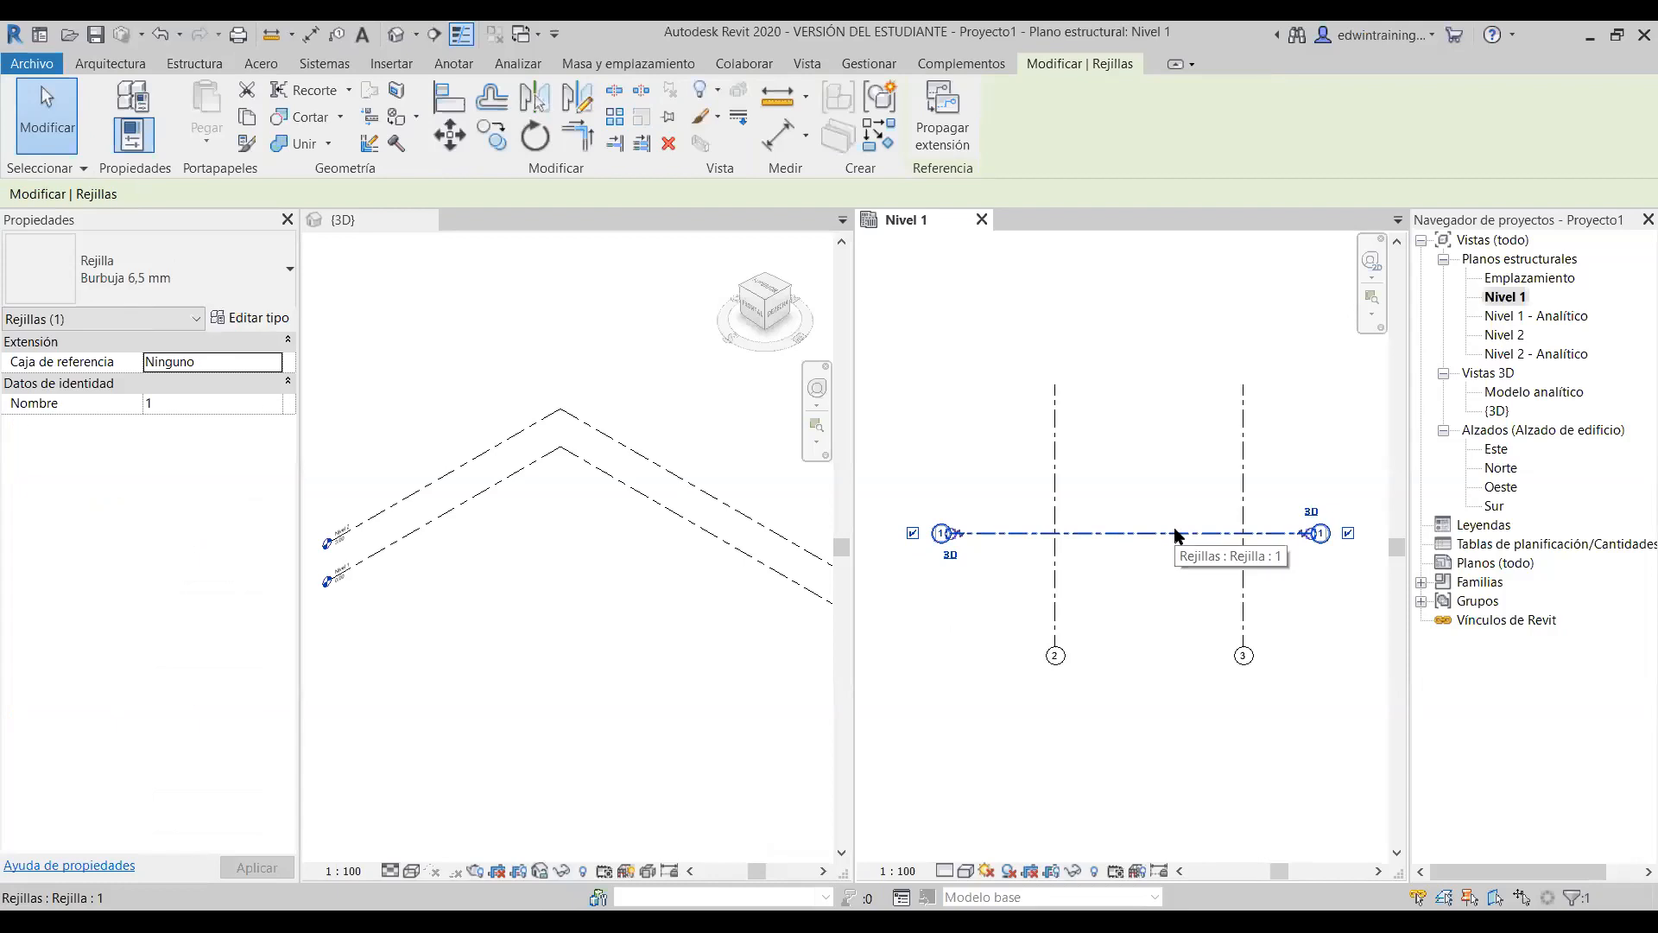
- Add an elbow to grid 1's left bubble and pull the bubble down-left below the line
scroll(967, 546, up, 1)
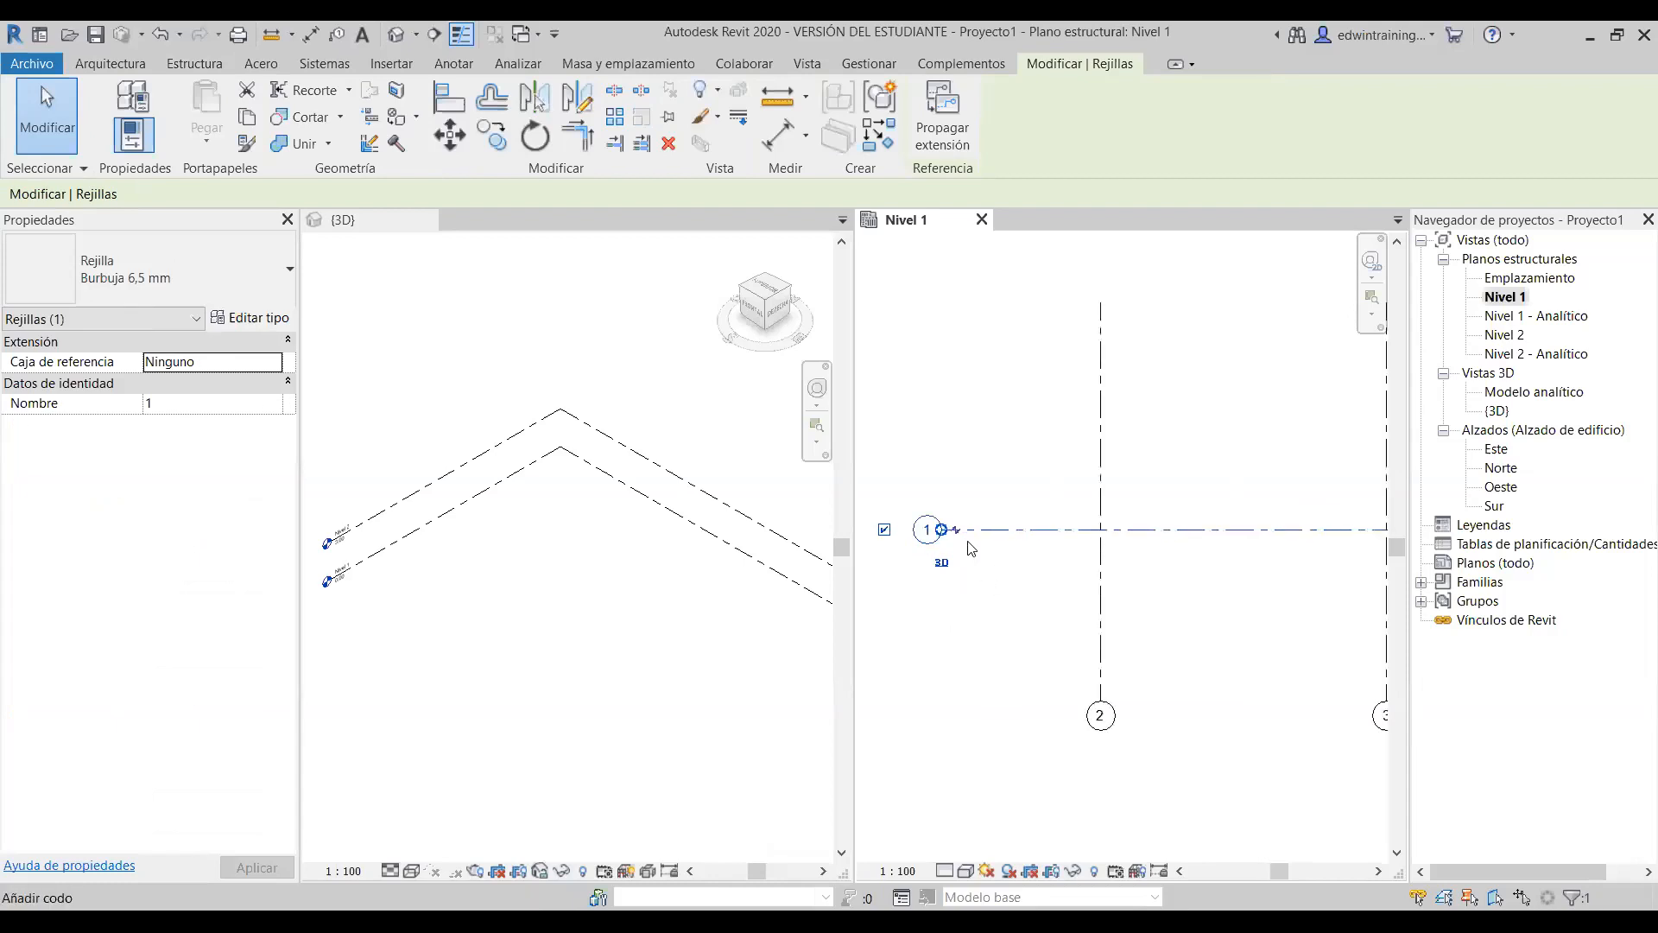
scroll(946, 529, up, 4)
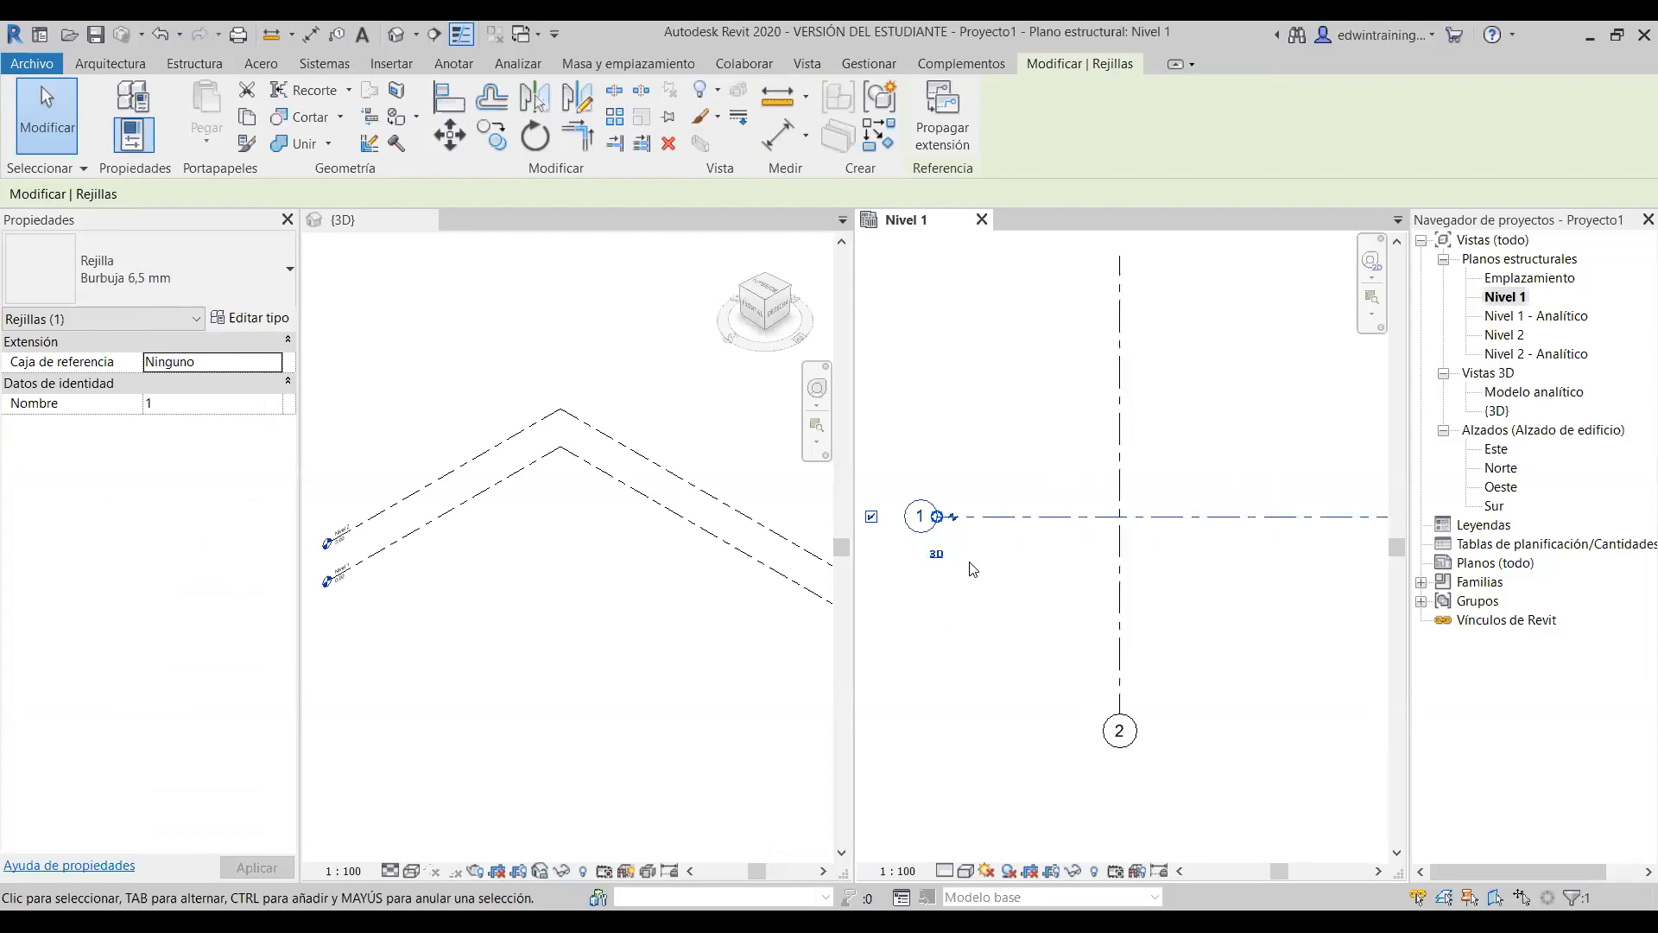
click(967, 519)
scroll(993, 516, down, 4)
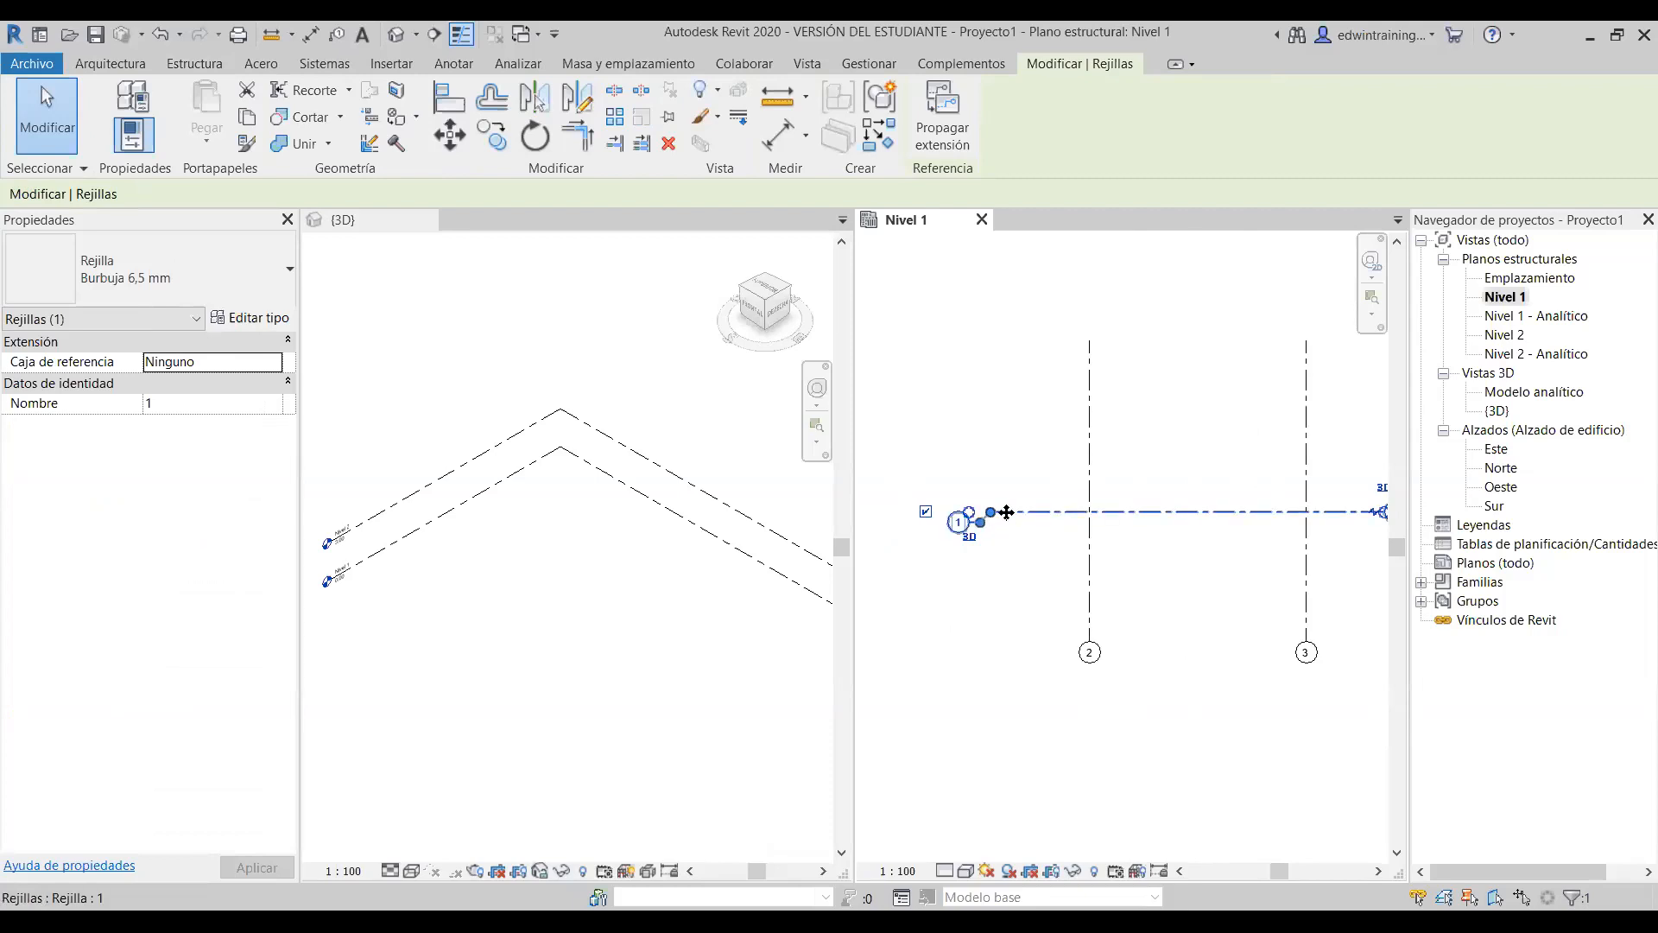
drag(994, 518, 992, 578)
scroll(1007, 590, down, 1)
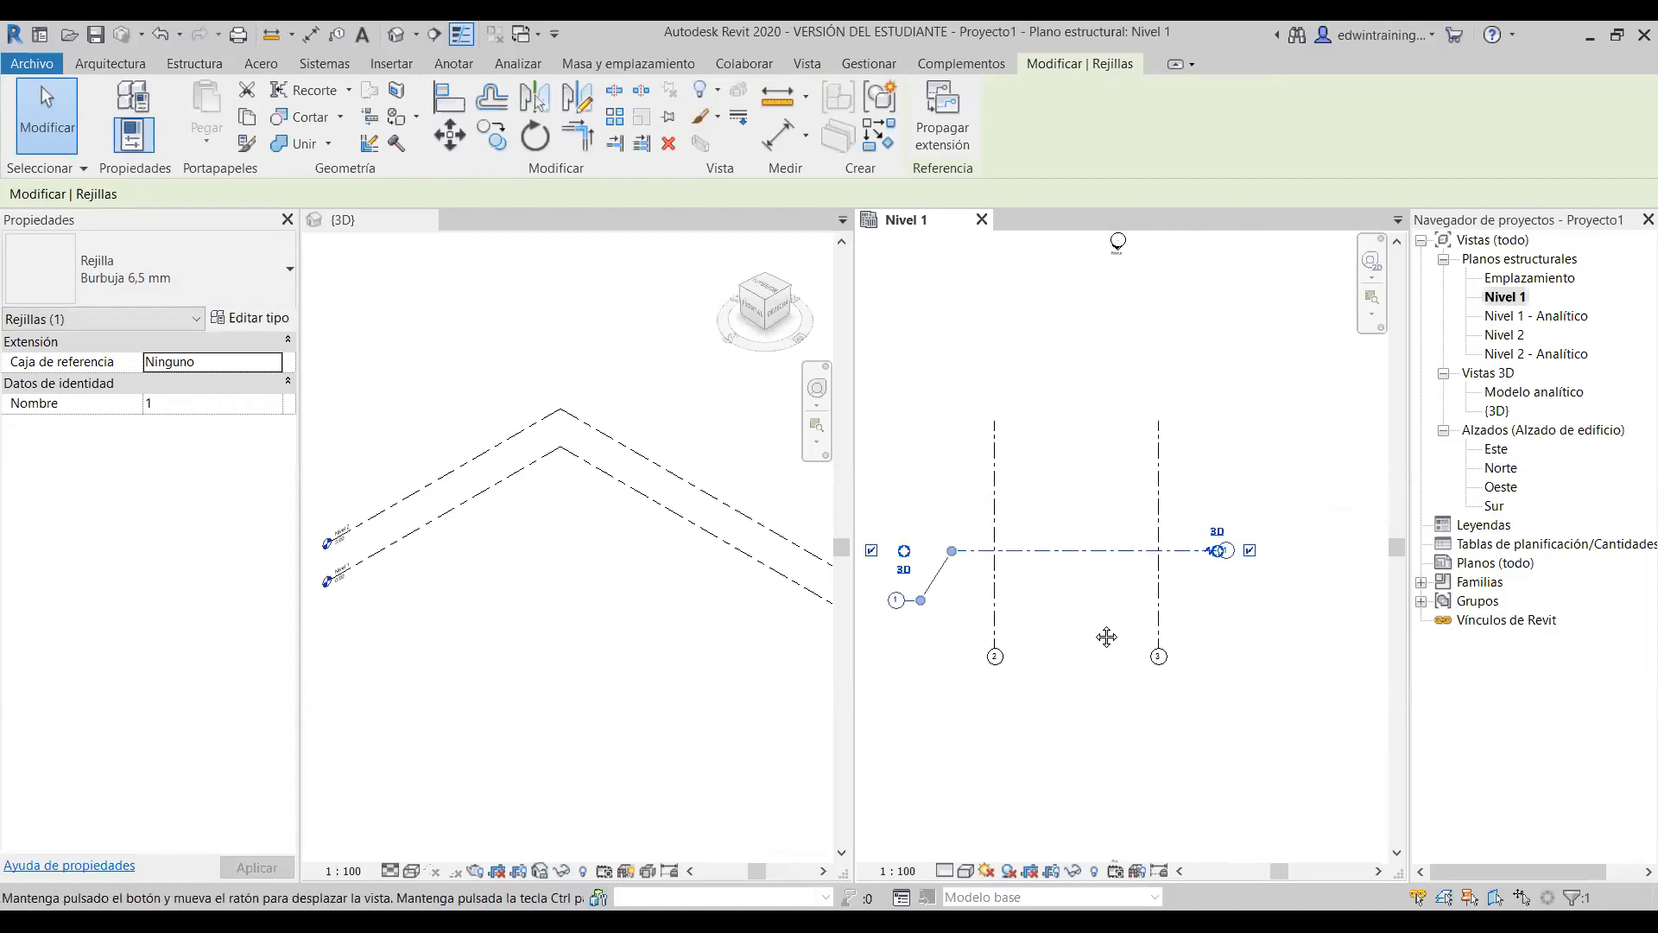
middle_drag(1071, 611, 1024, 644)
click(1257, 636)
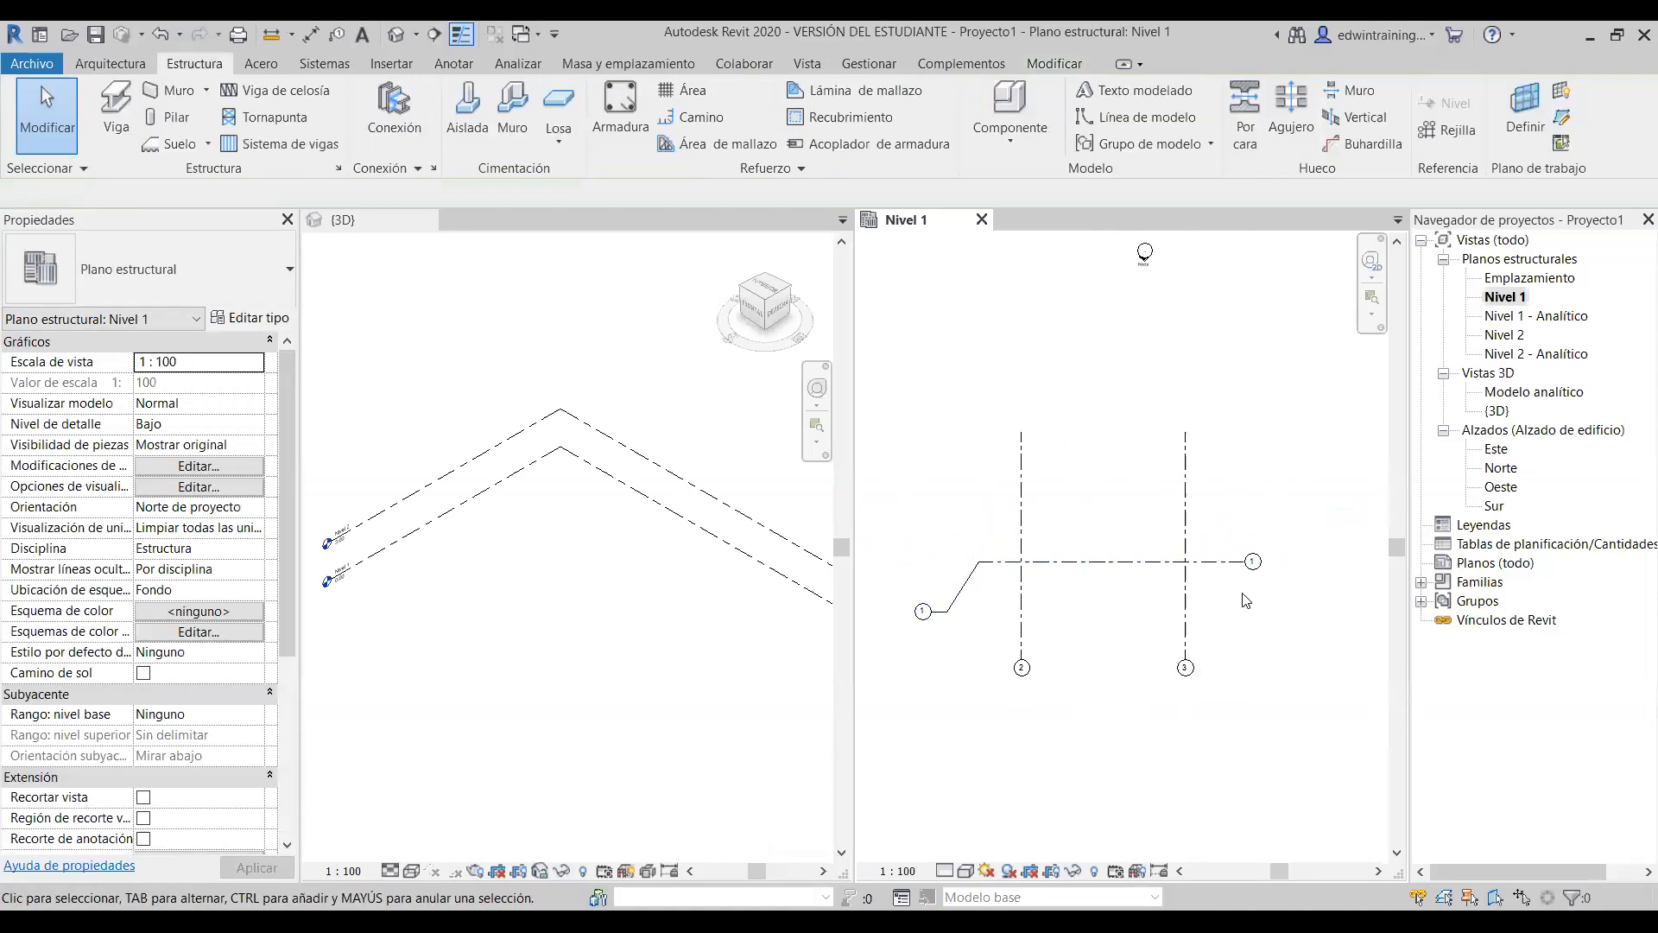
click(970, 577)
scroll(942, 624, up, 2)
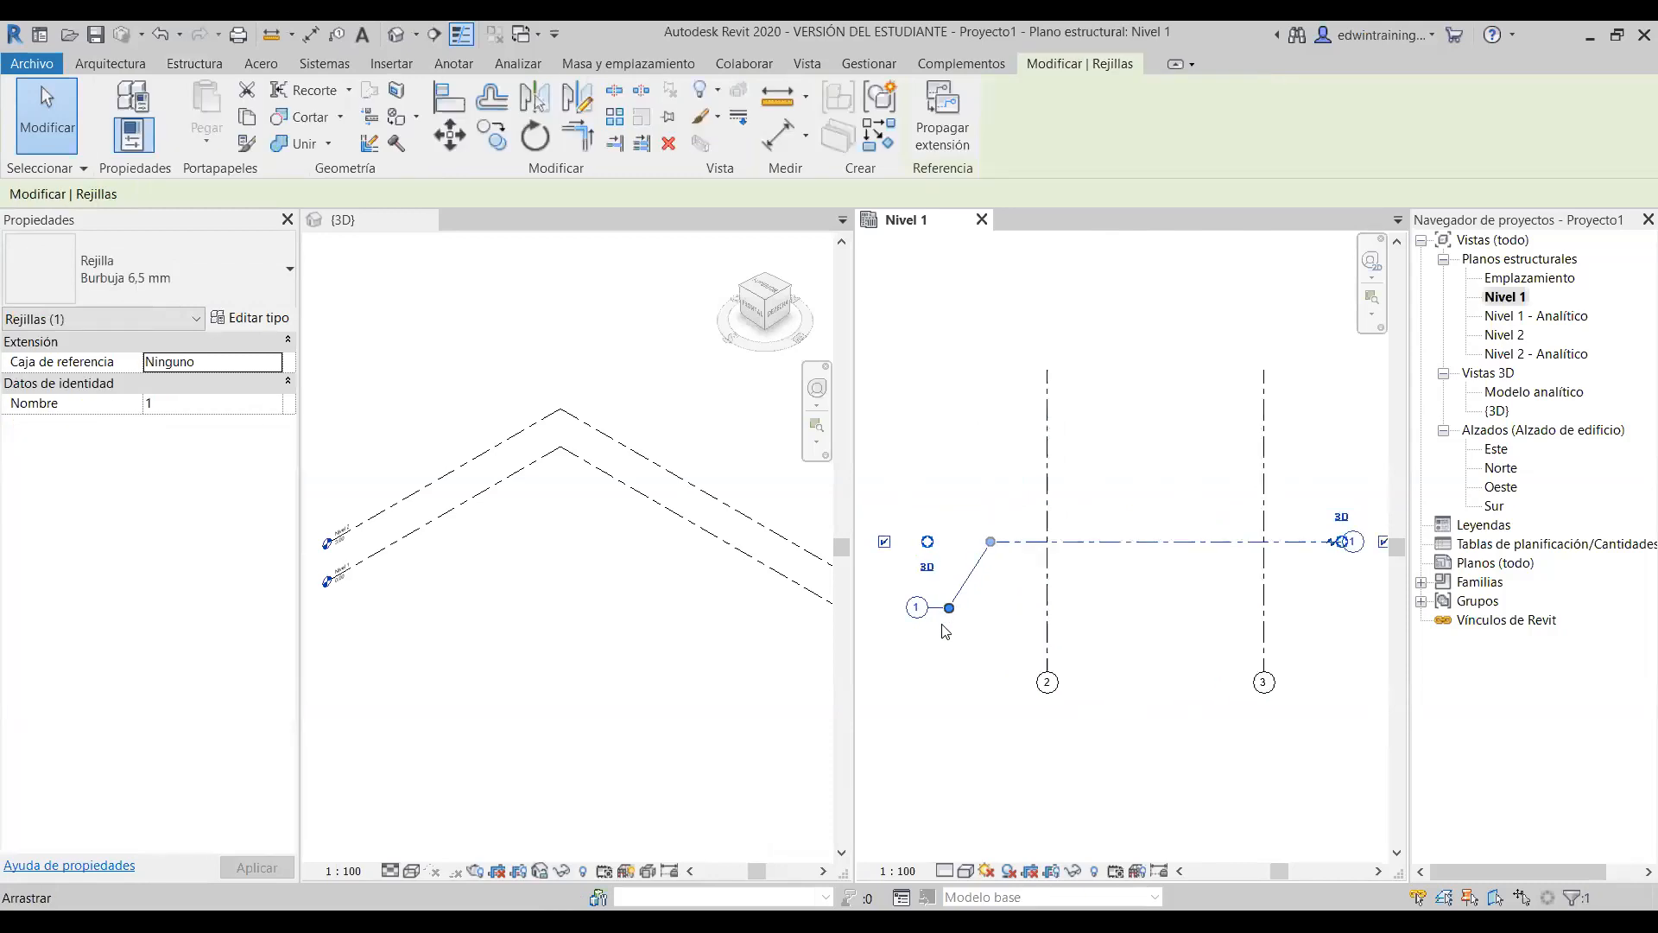
- Drag grid 2's top end upward so grids 2 and 3 extend further past grid 1
click(1008, 654)
click(1087, 635)
scroll(1079, 674, up, 2)
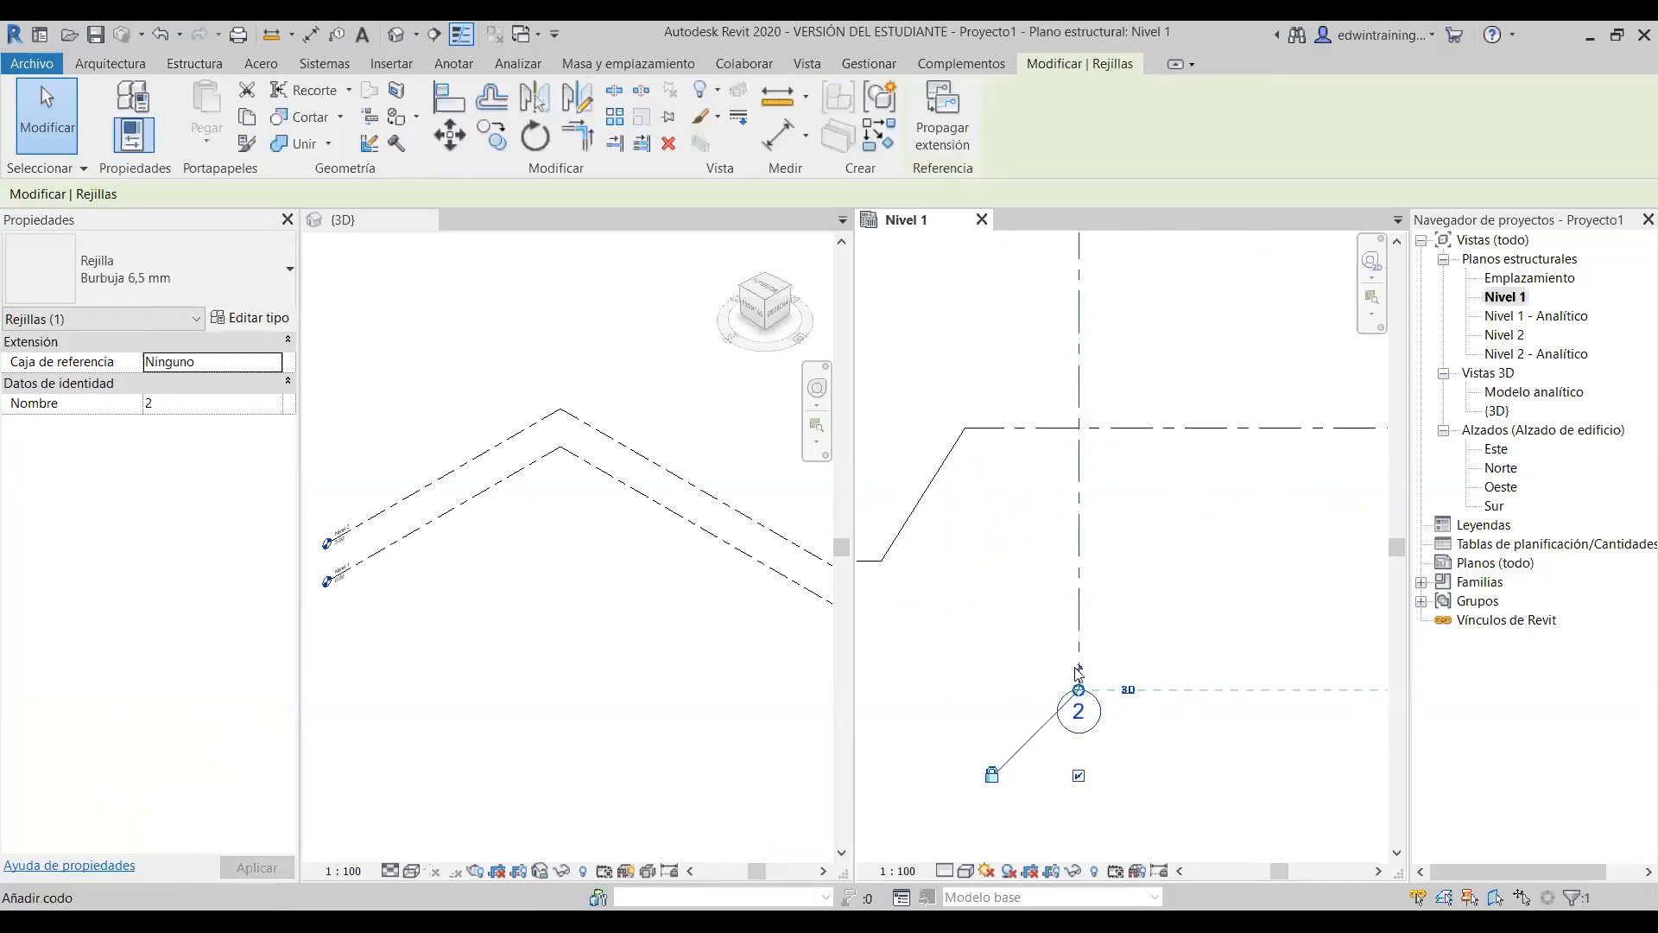
scroll(1083, 674, down, 4)
key(Escape)
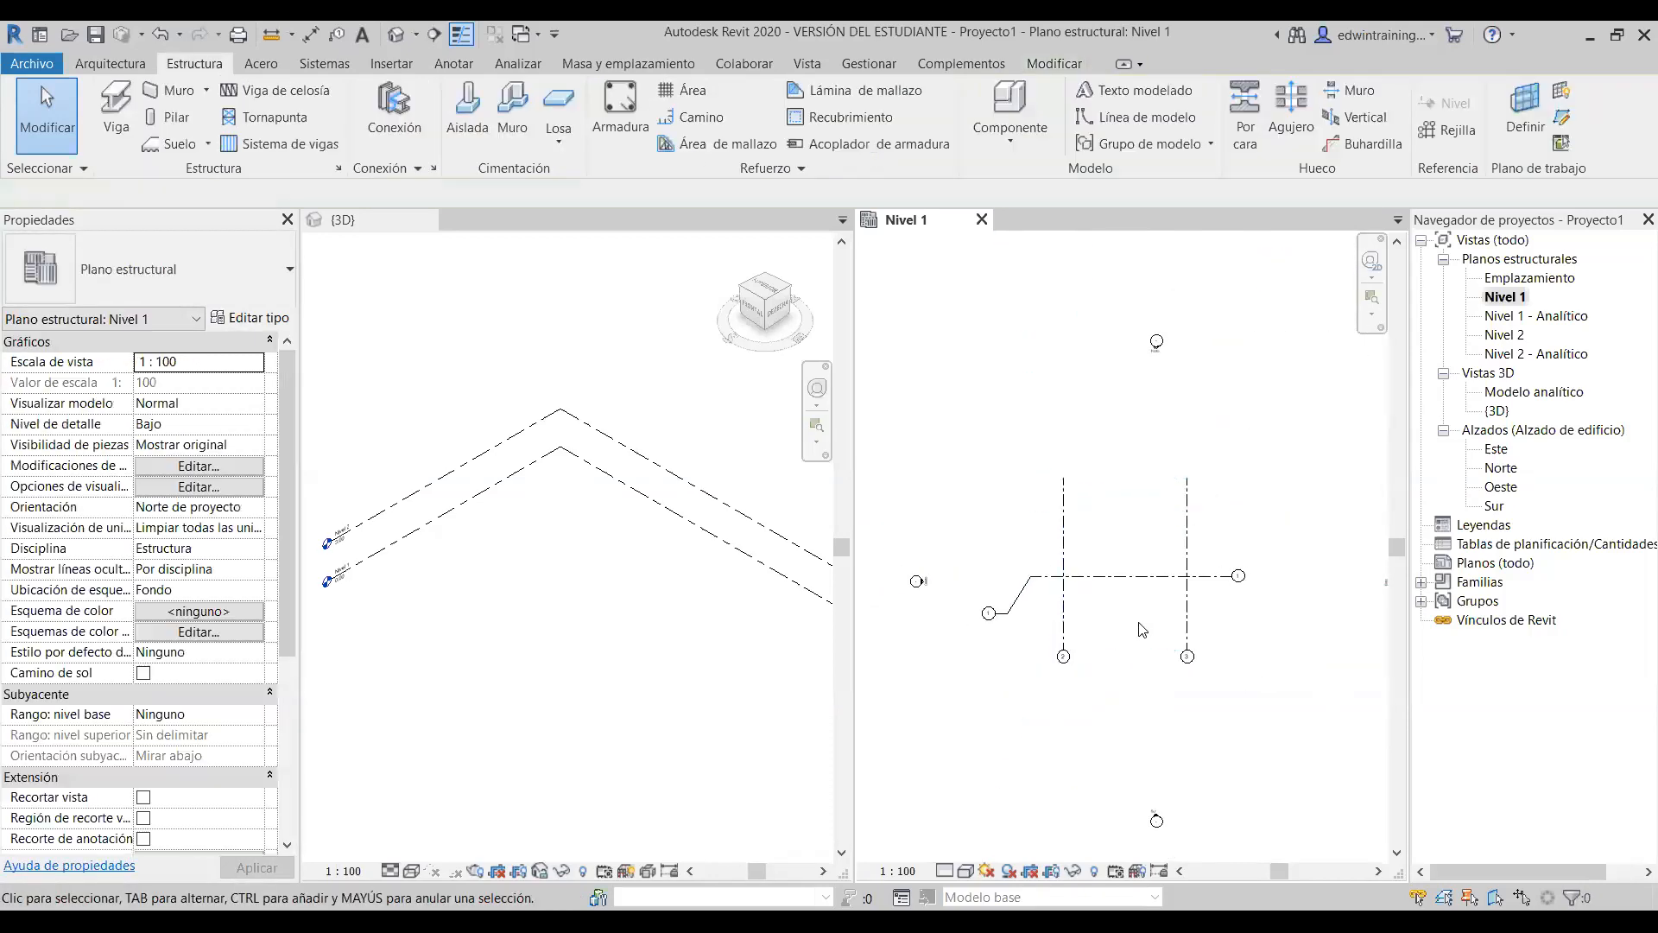
click(1062, 548)
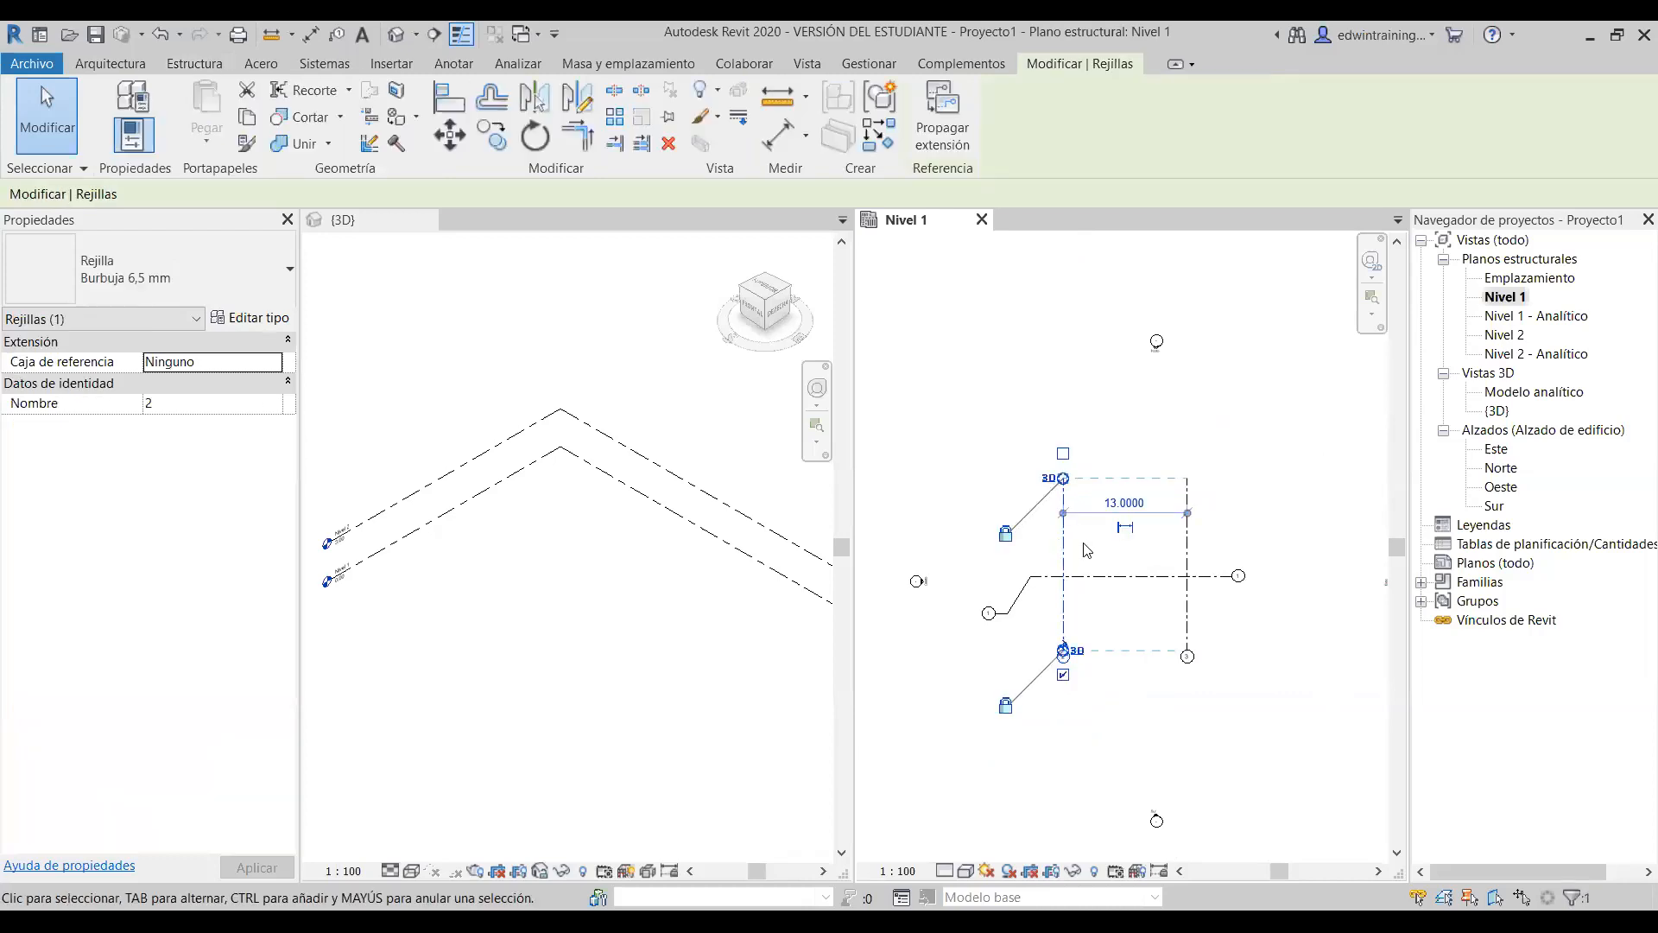
click(1125, 652)
click(1064, 530)
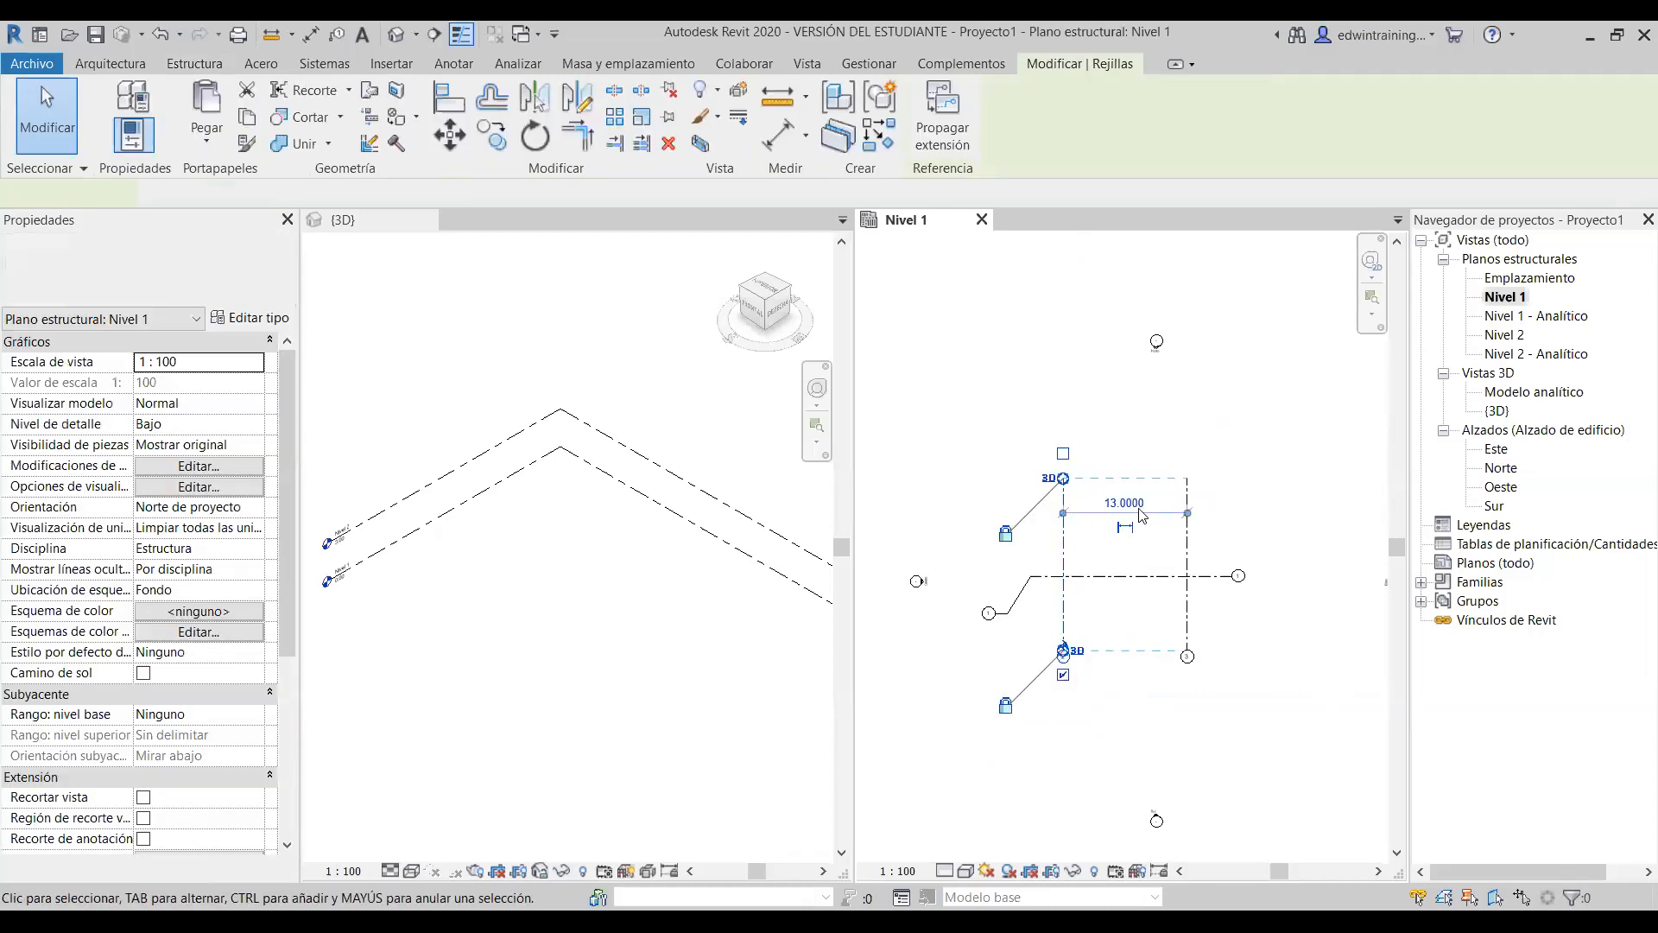
click(1105, 613)
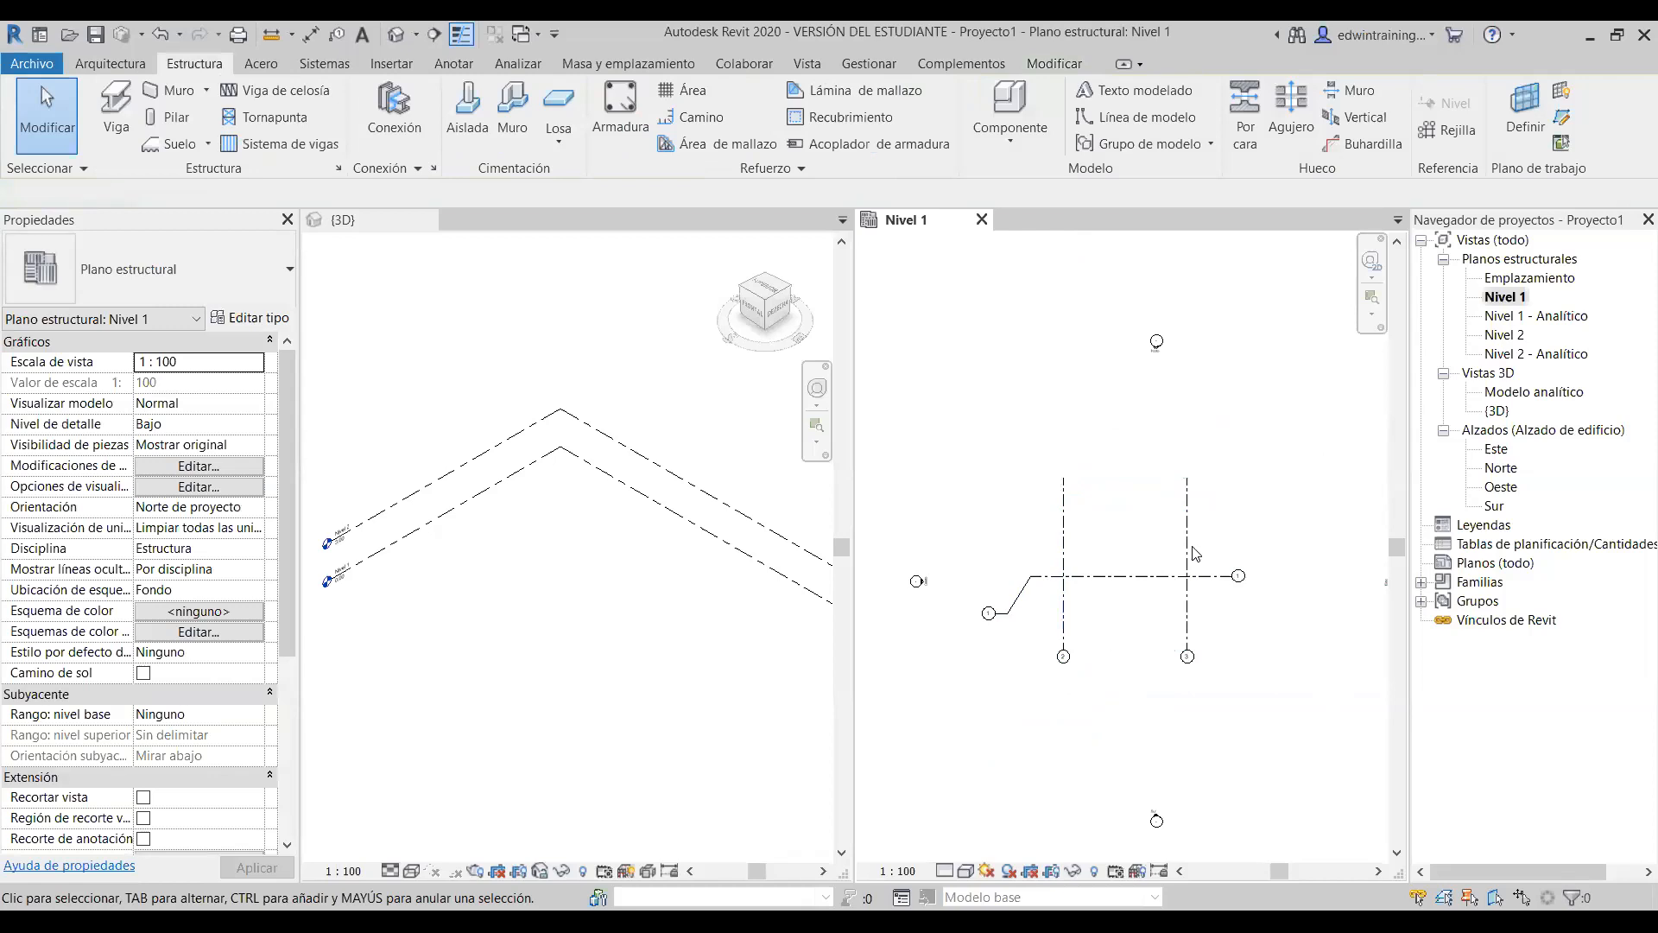
drag(1065, 486, 1065, 451)
click(1135, 549)
scroll(1159, 546, up, 2)
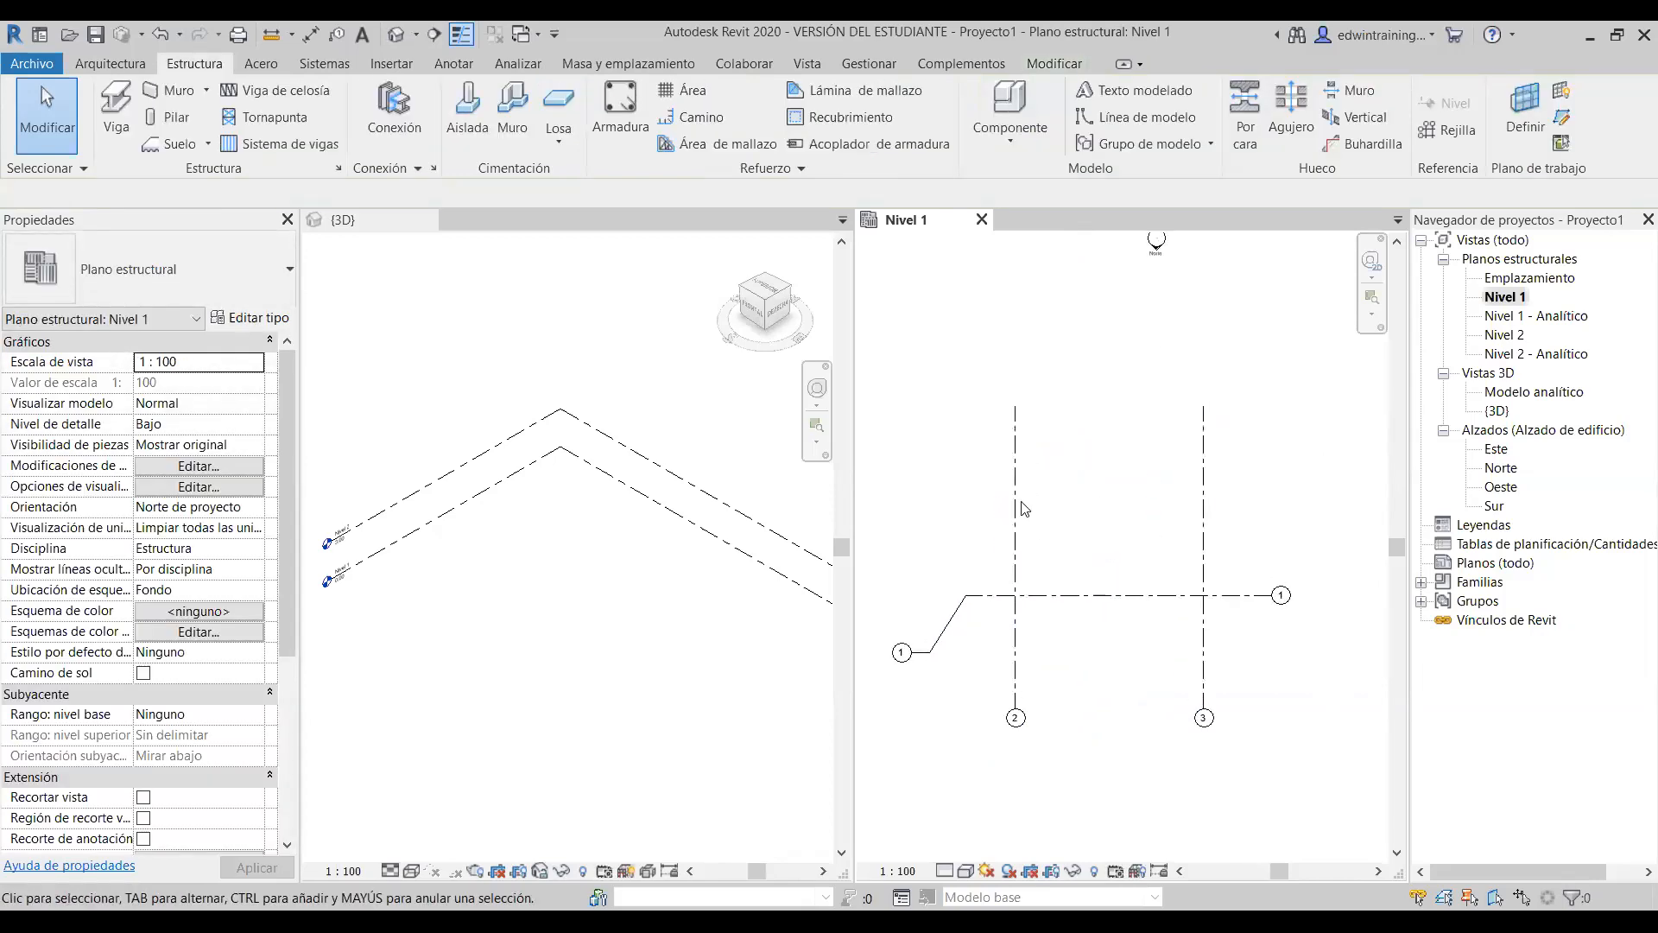
- Unlock grid 3's top end from the aligned grids and drag it down, then back up
click(1204, 506)
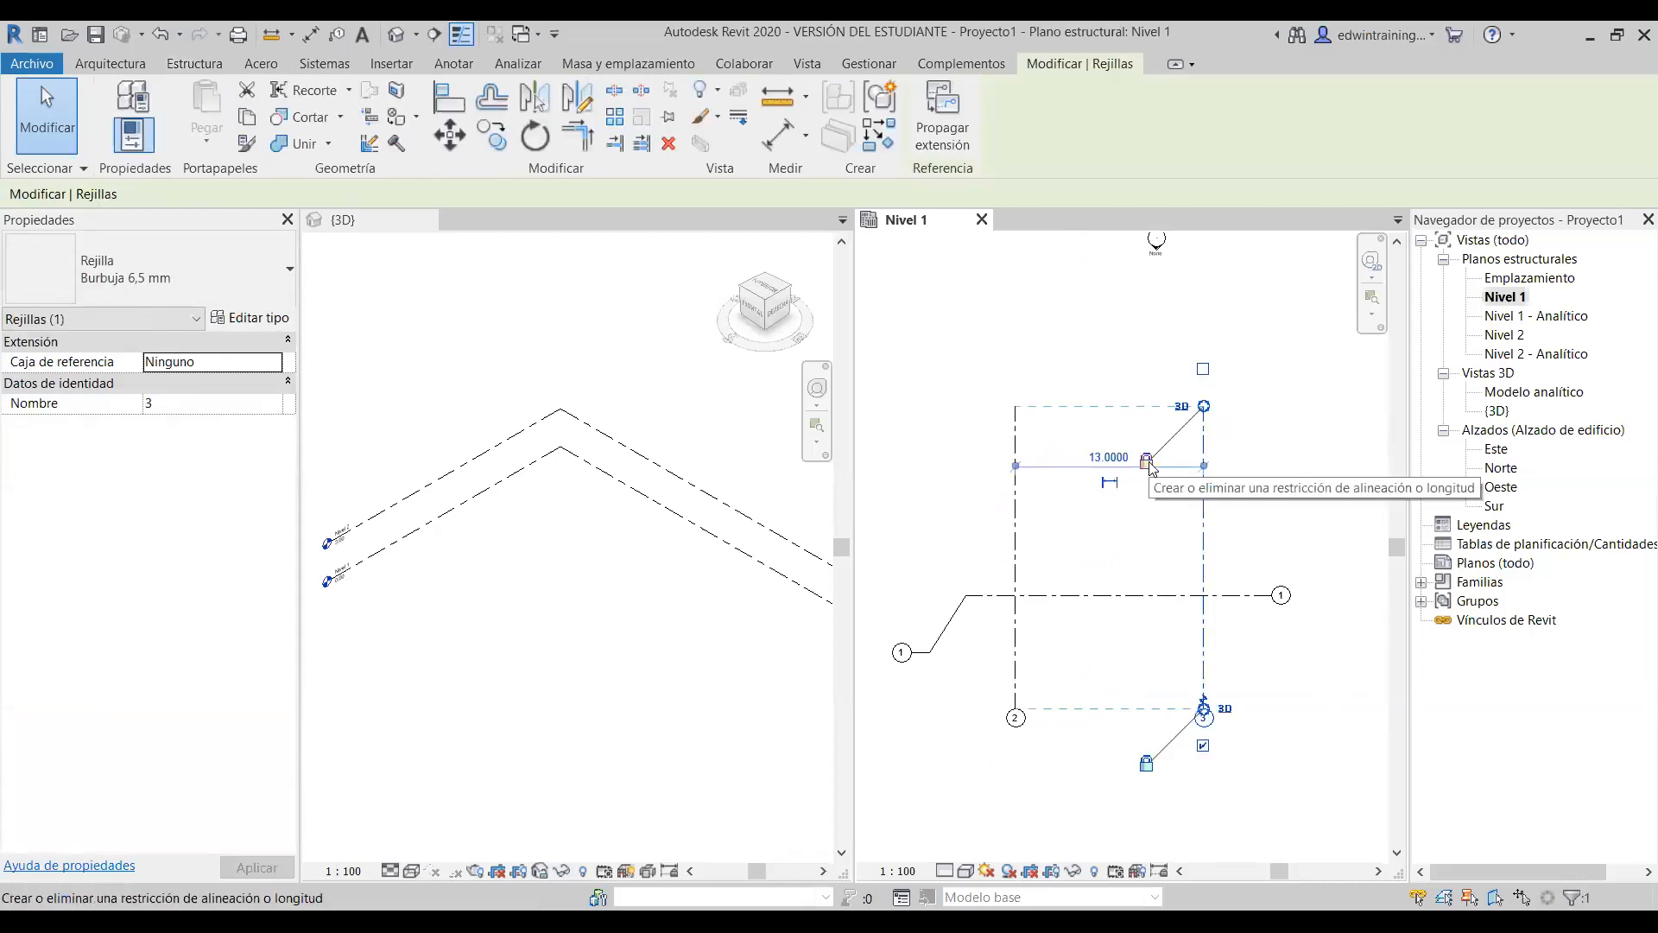
click(1149, 466)
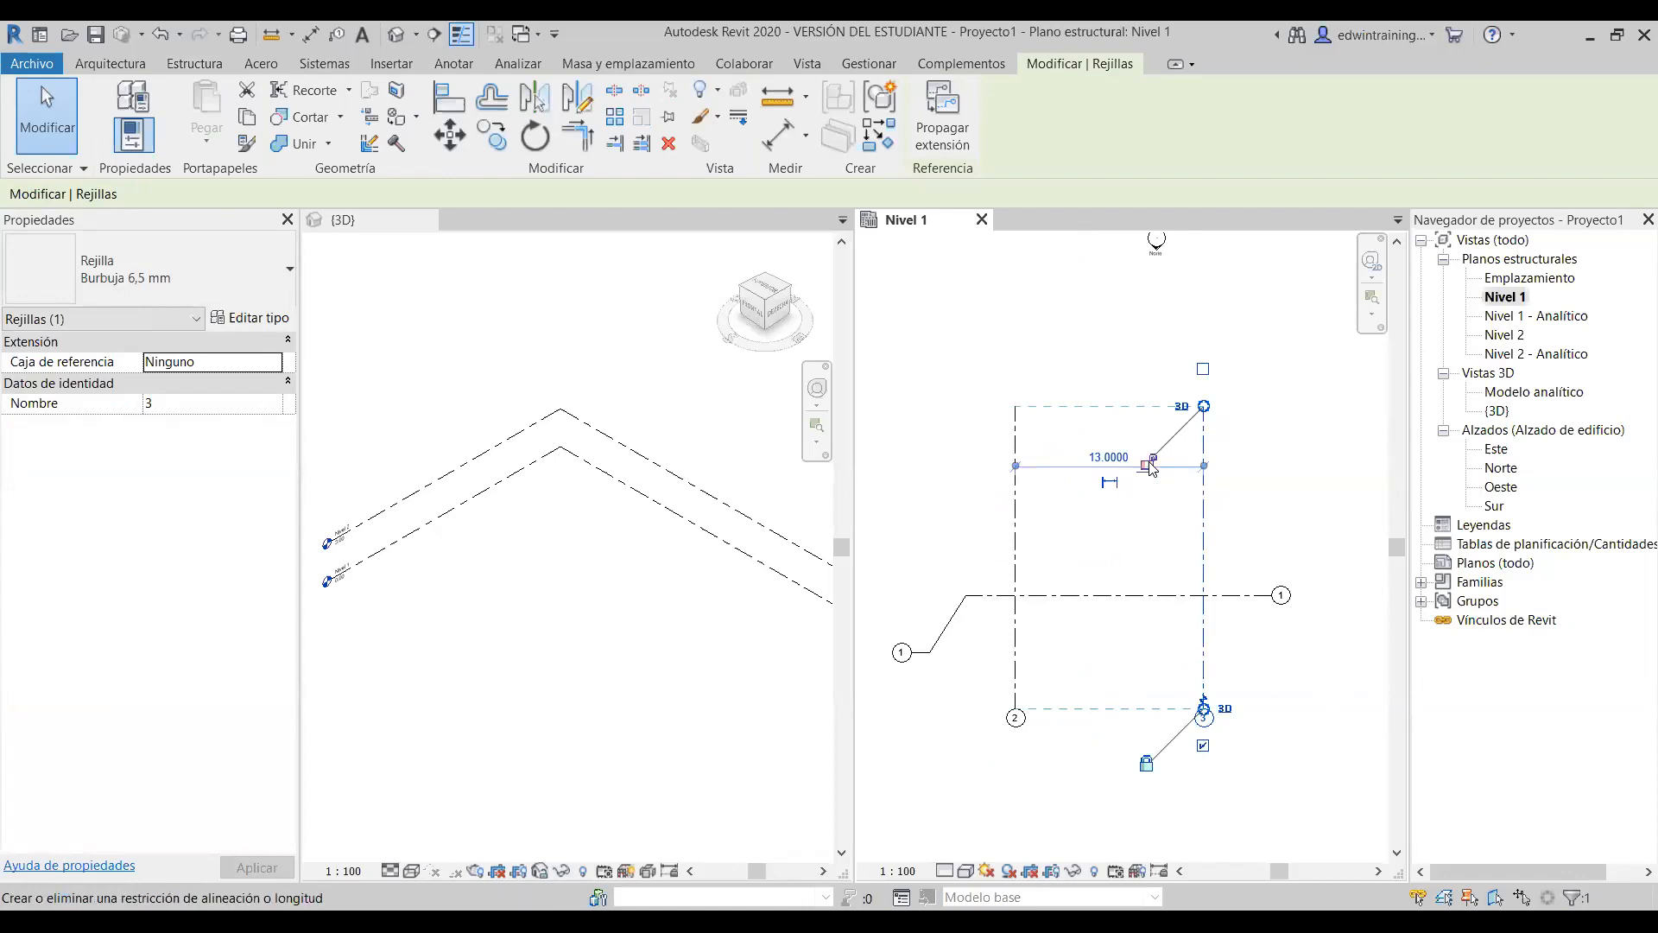
drag(1204, 406, 1204, 488)
click(1236, 537)
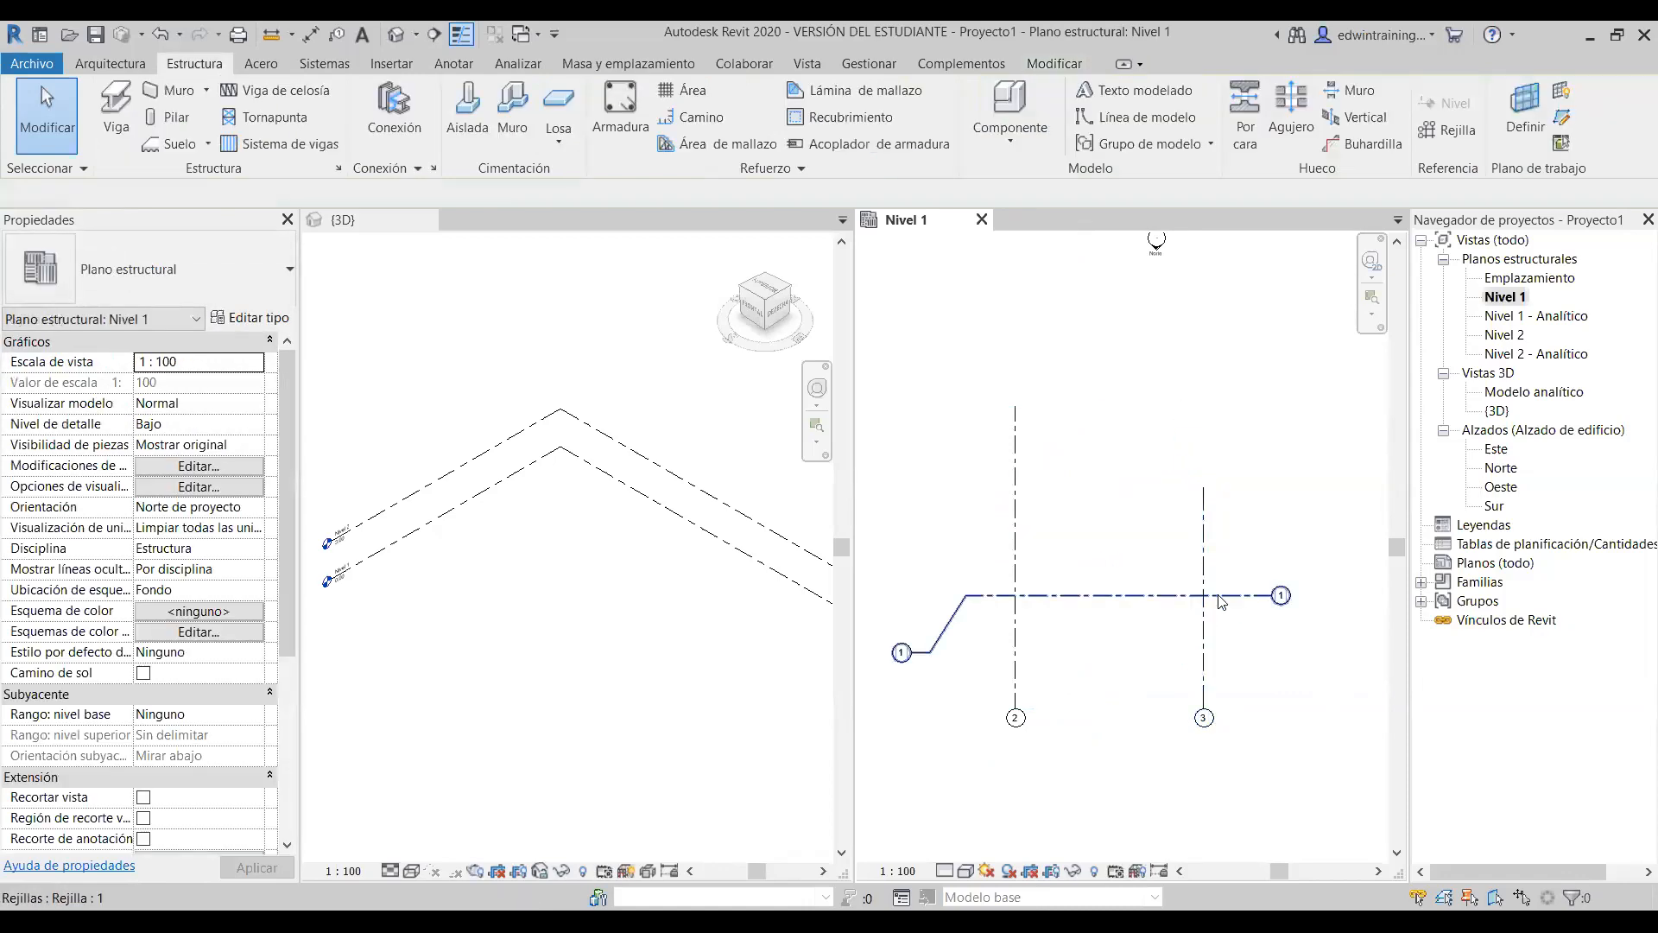
click(1205, 501)
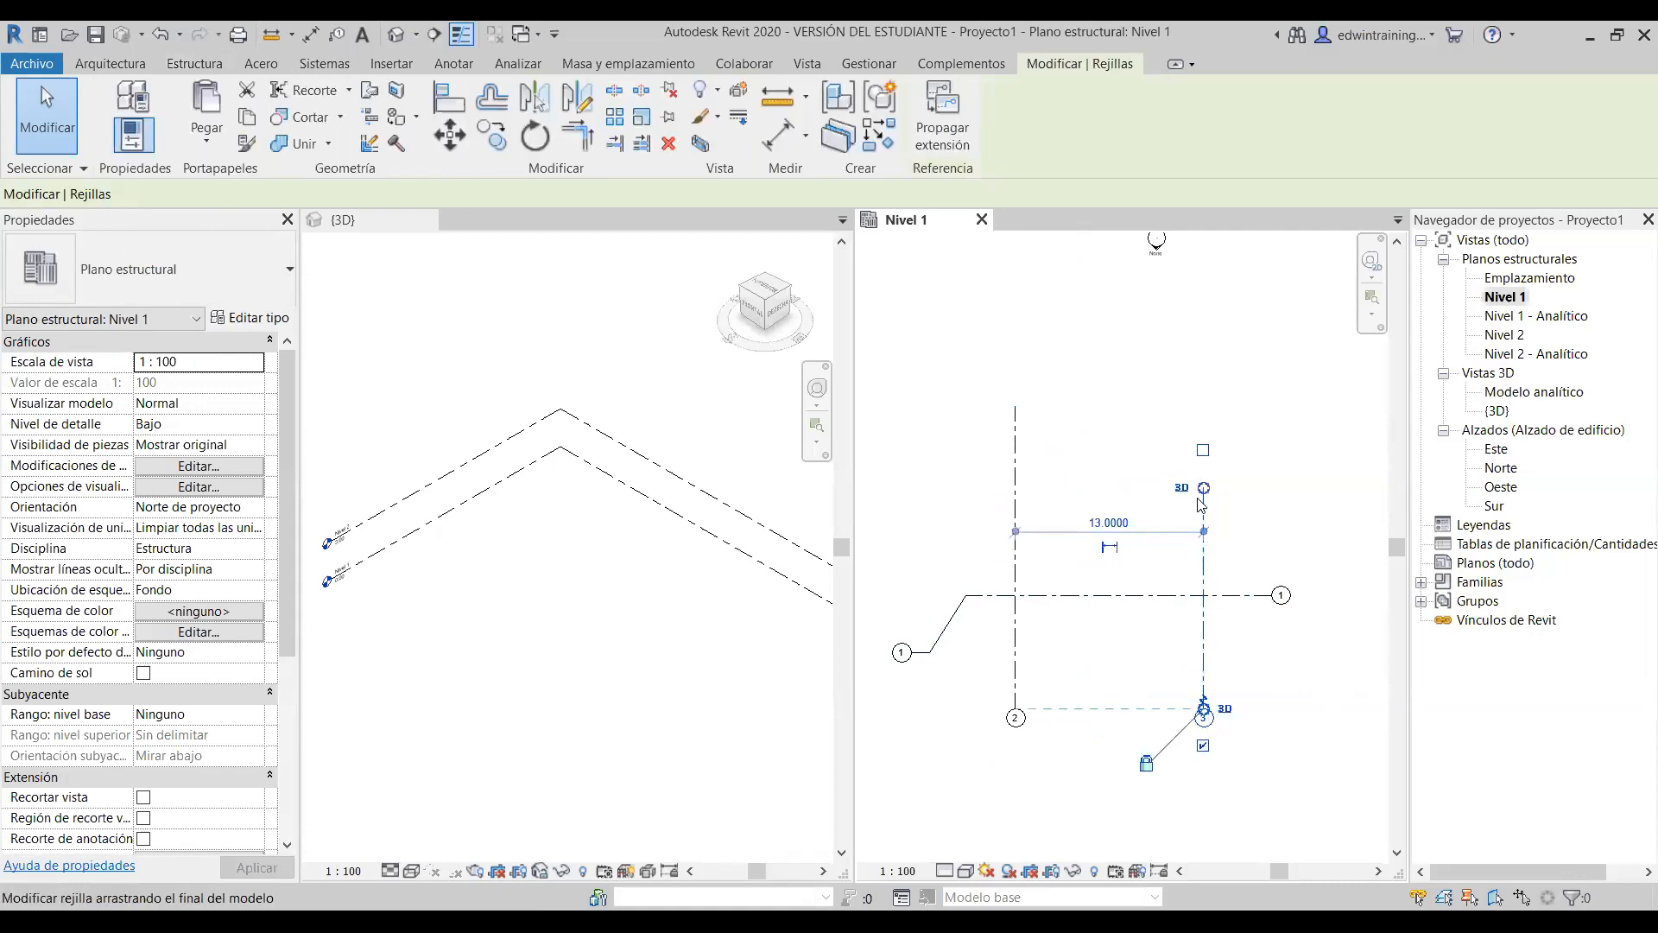
drag(1204, 533, 1205, 467)
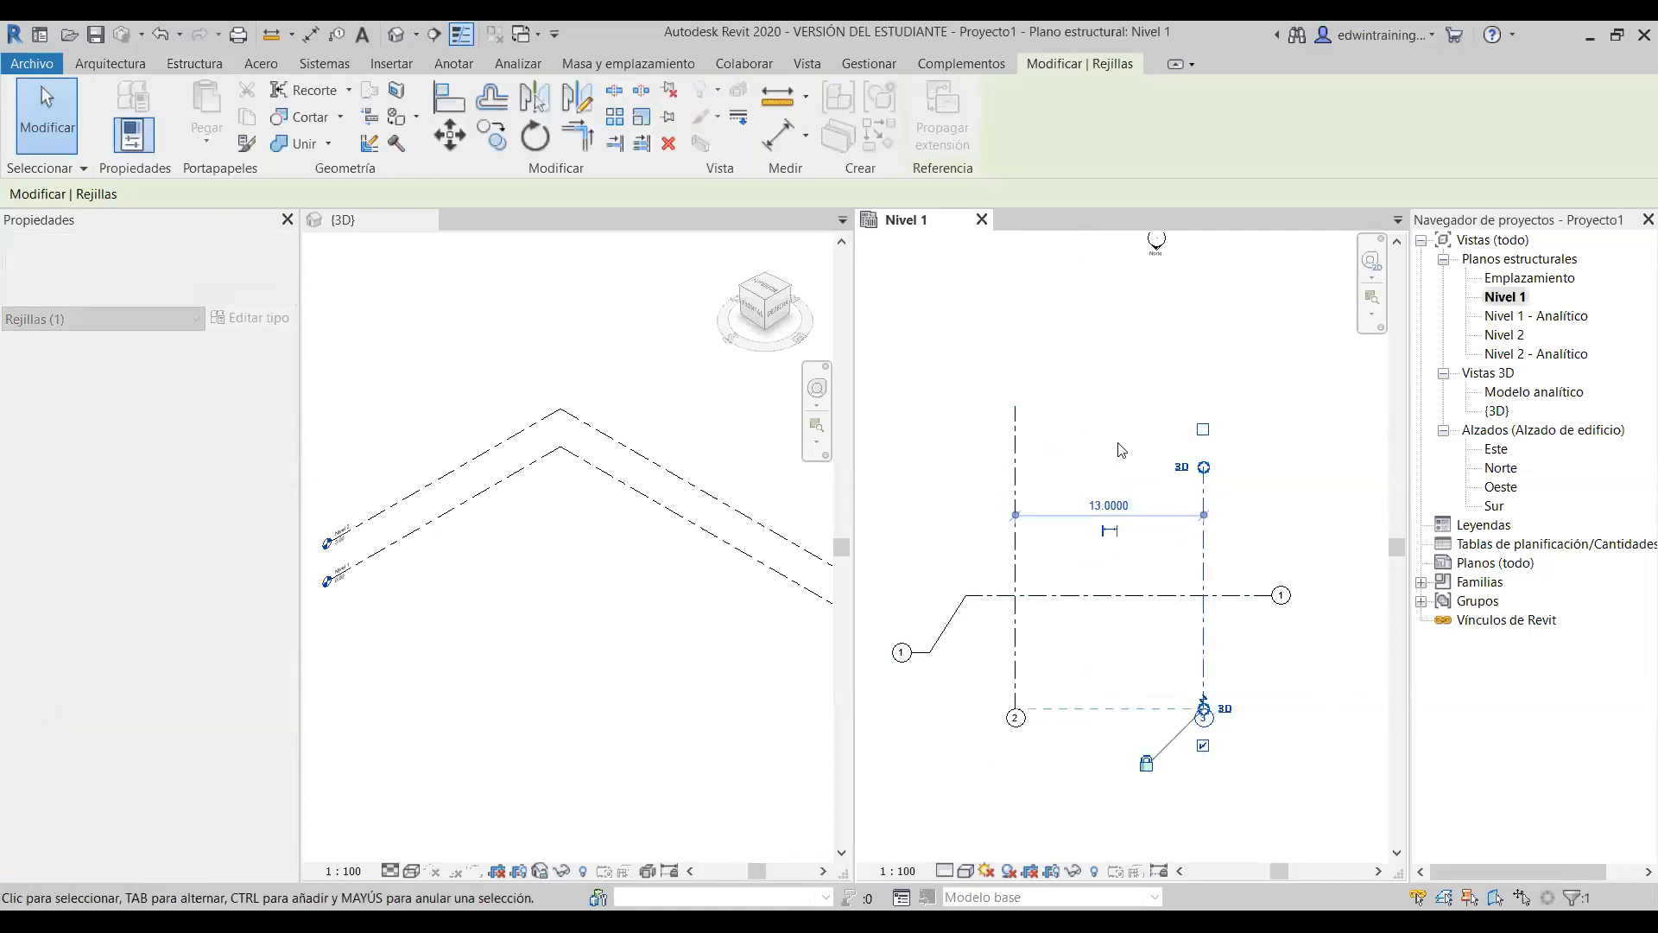
click(1099, 425)
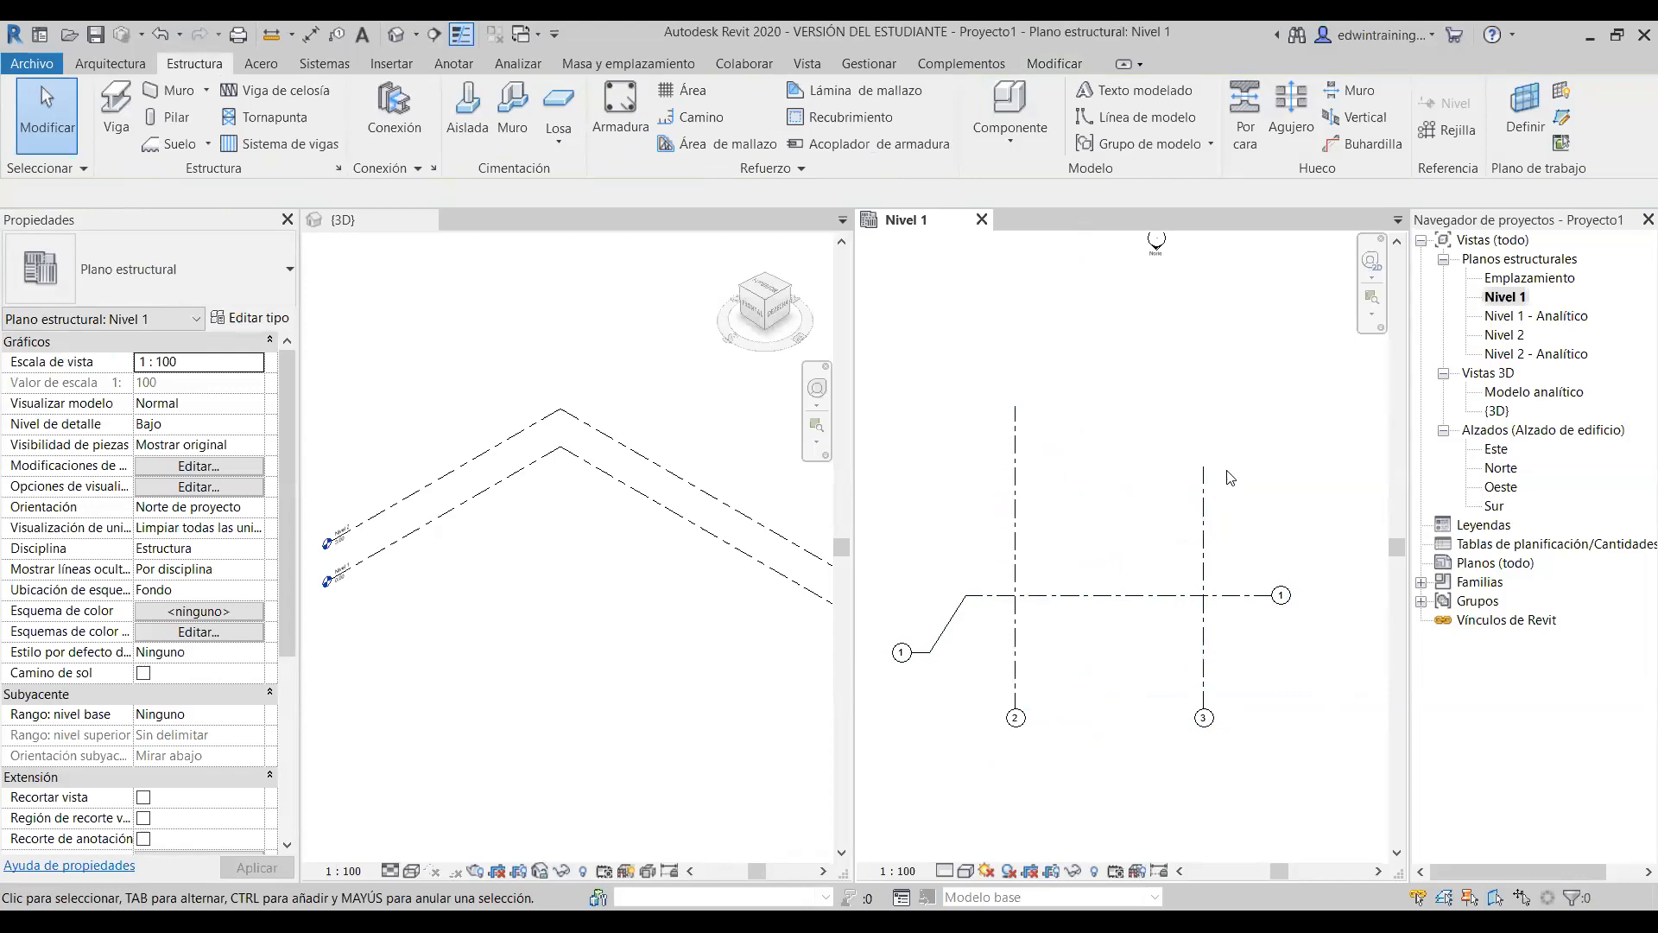
- Raise grid 3's top end and snap it level with grid 2's top end
click(1204, 500)
drag(1204, 450, 1204, 446)
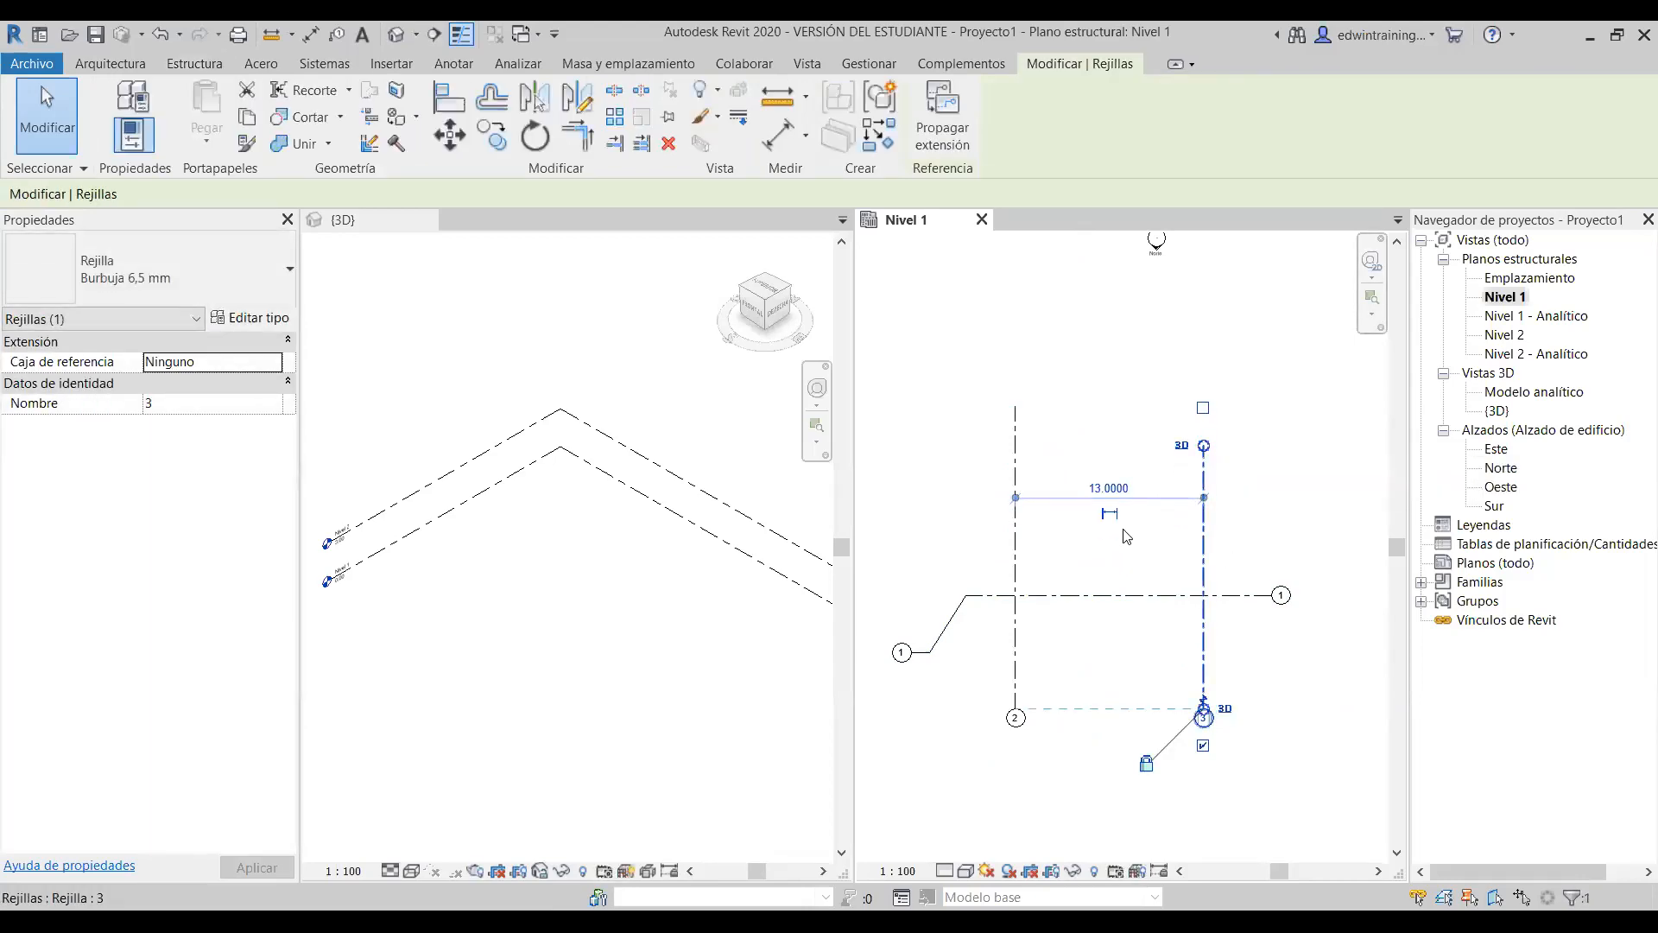
drag(1206, 450, 1204, 406)
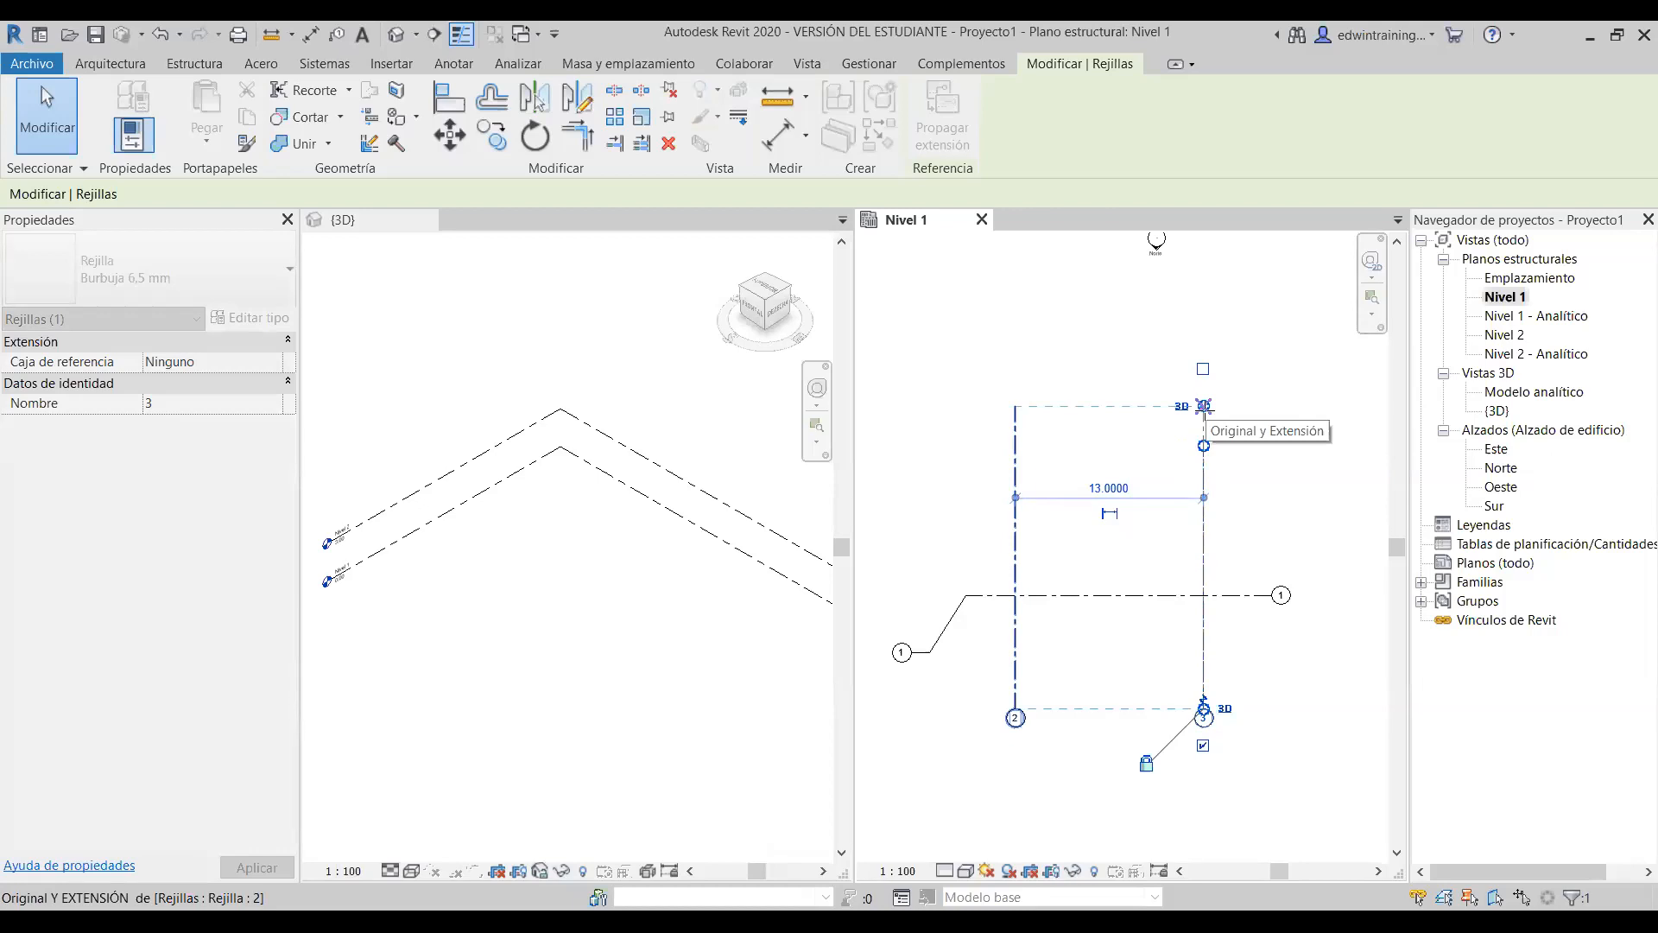
drag(1204, 406, 1204, 406)
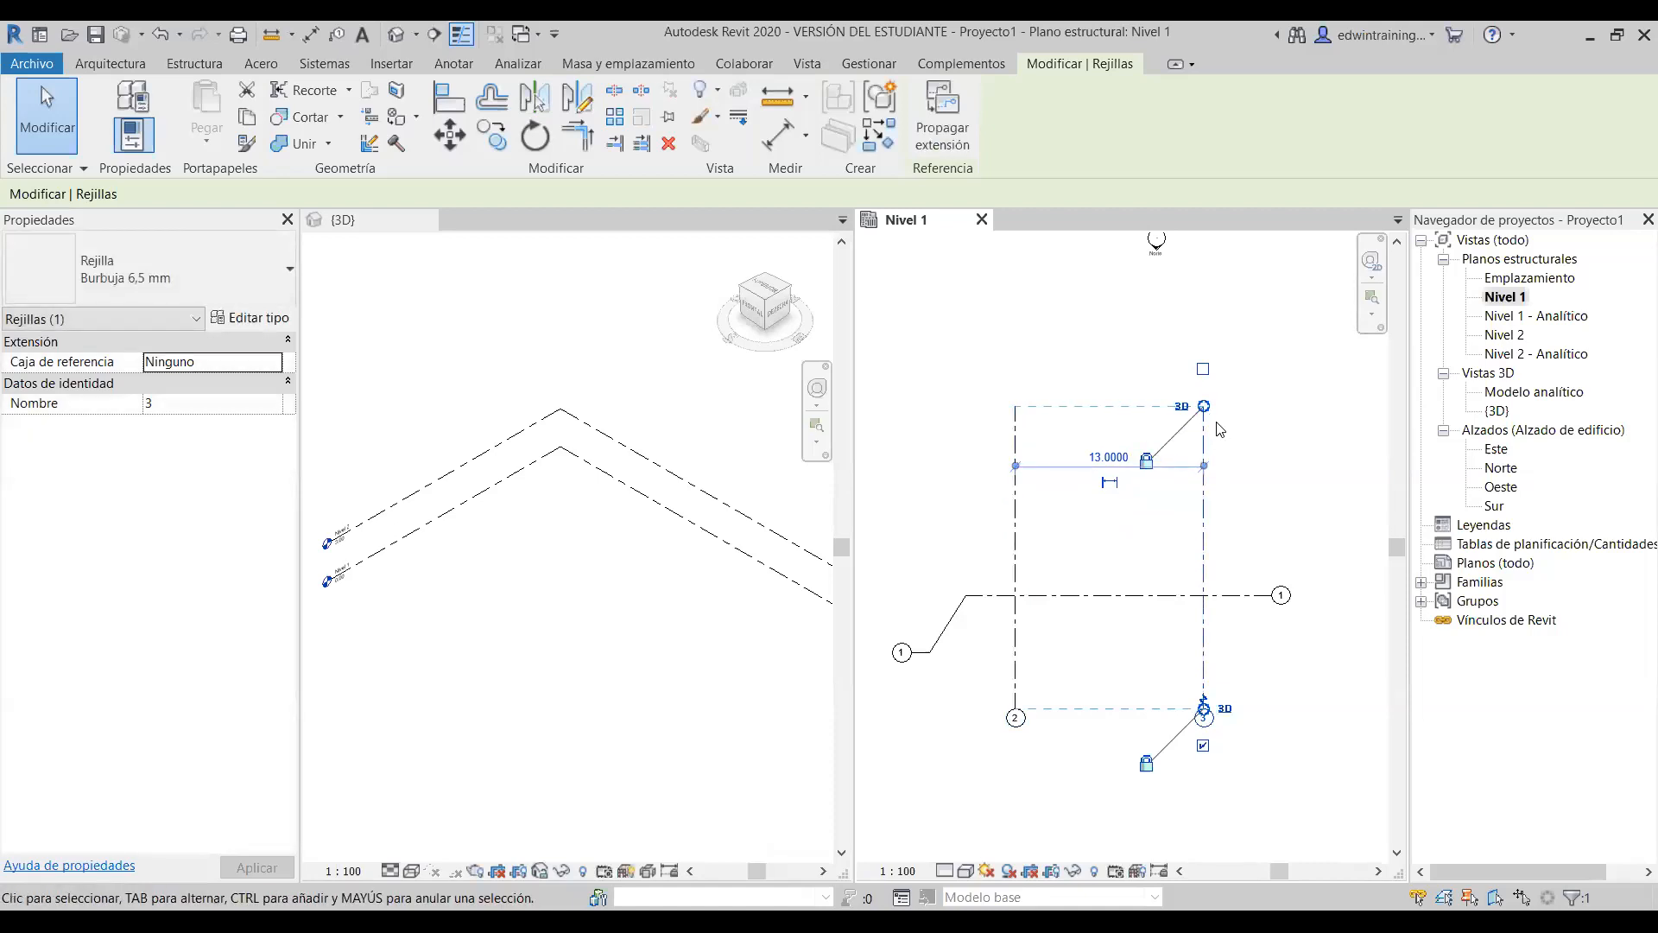
mouse_move(1204, 406)
mouse_down()
mouse_move(1207, 443)
mouse_move(1205, 405)
mouse_up()
click(1208, 427)
click(1204, 473)
click(1252, 534)
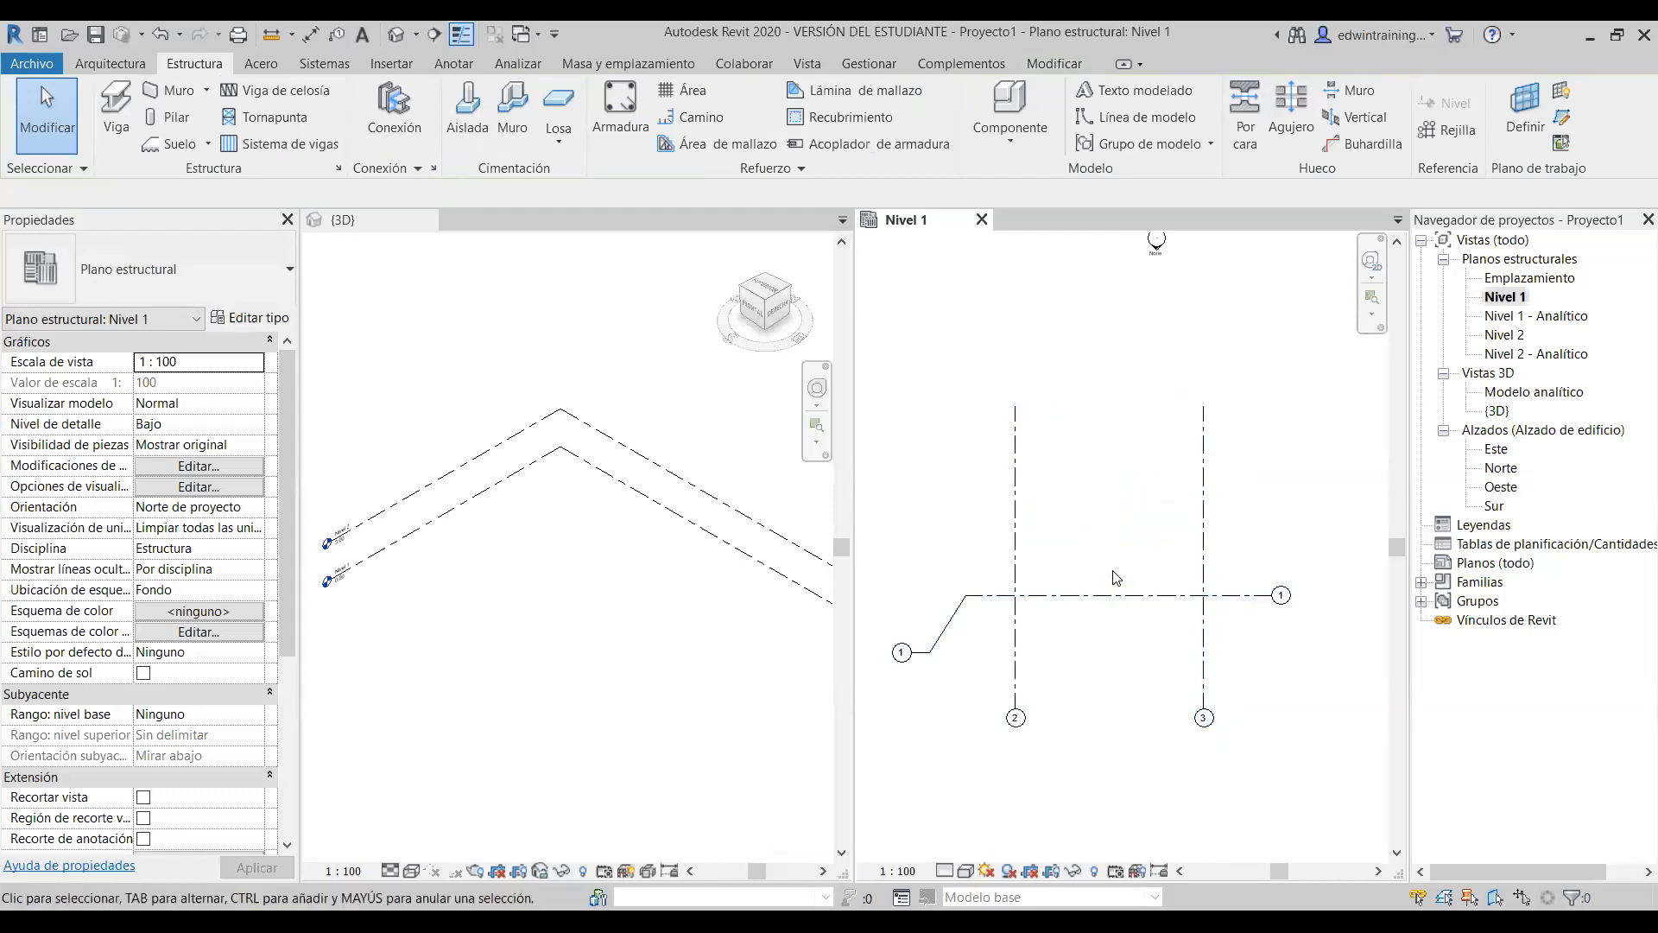
- Select grid 2 to show its 13.0000 spacing dimension to grid 3
scroll(1092, 559, down, 2)
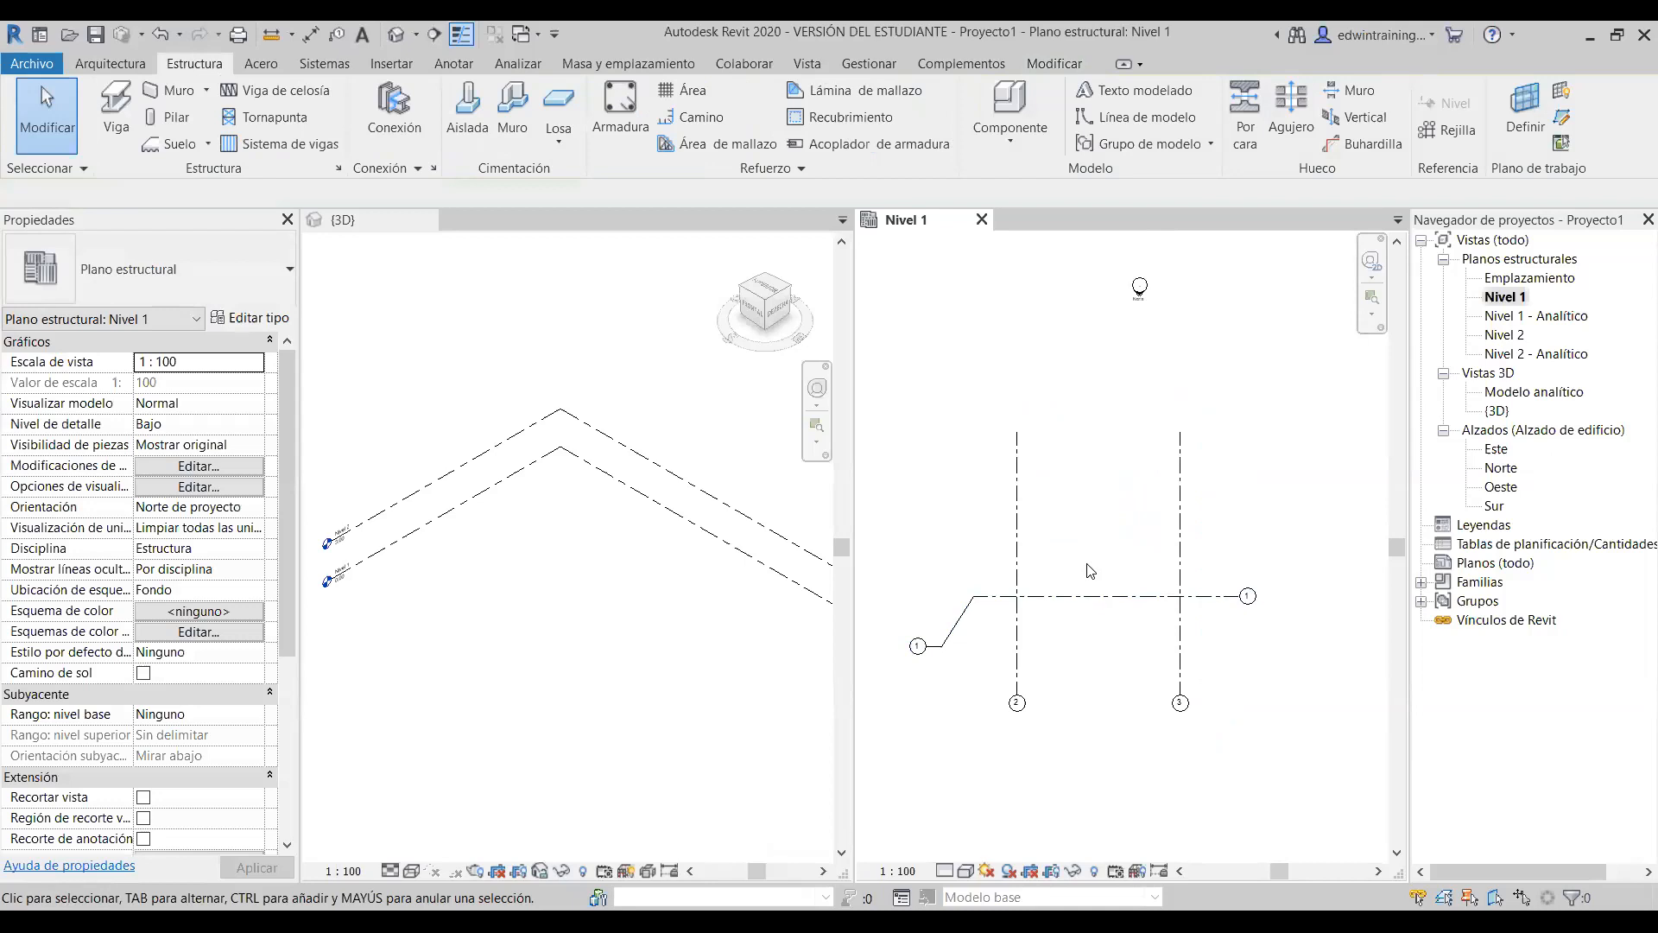
click(1018, 518)
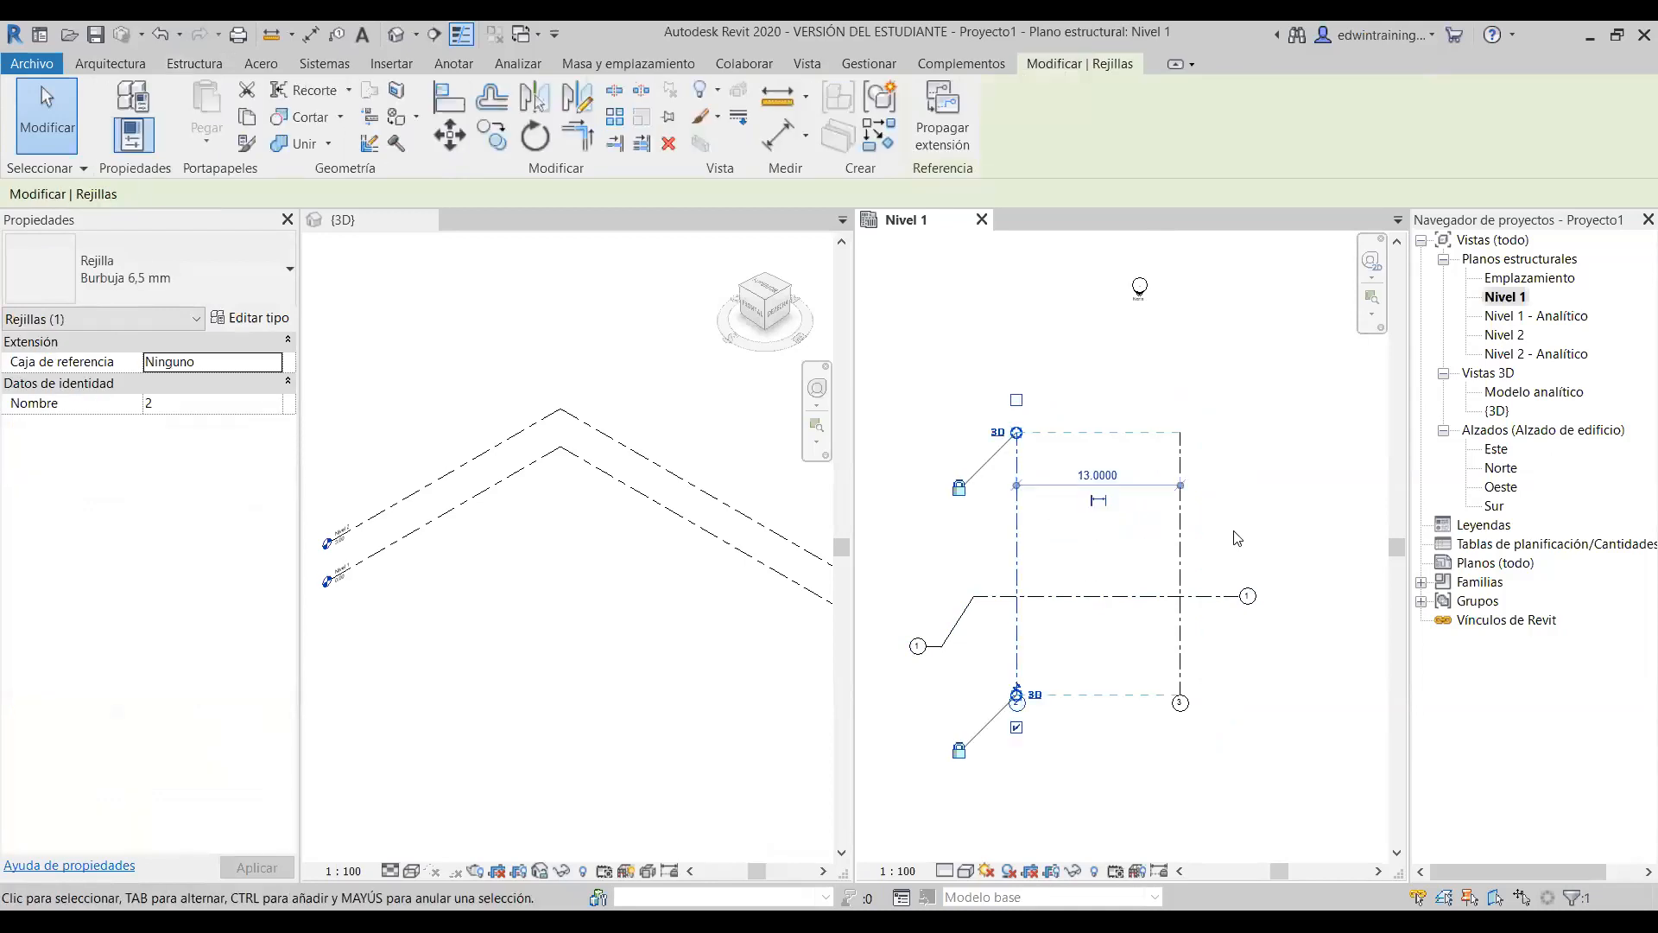
key(Escape)
click(1017, 508)
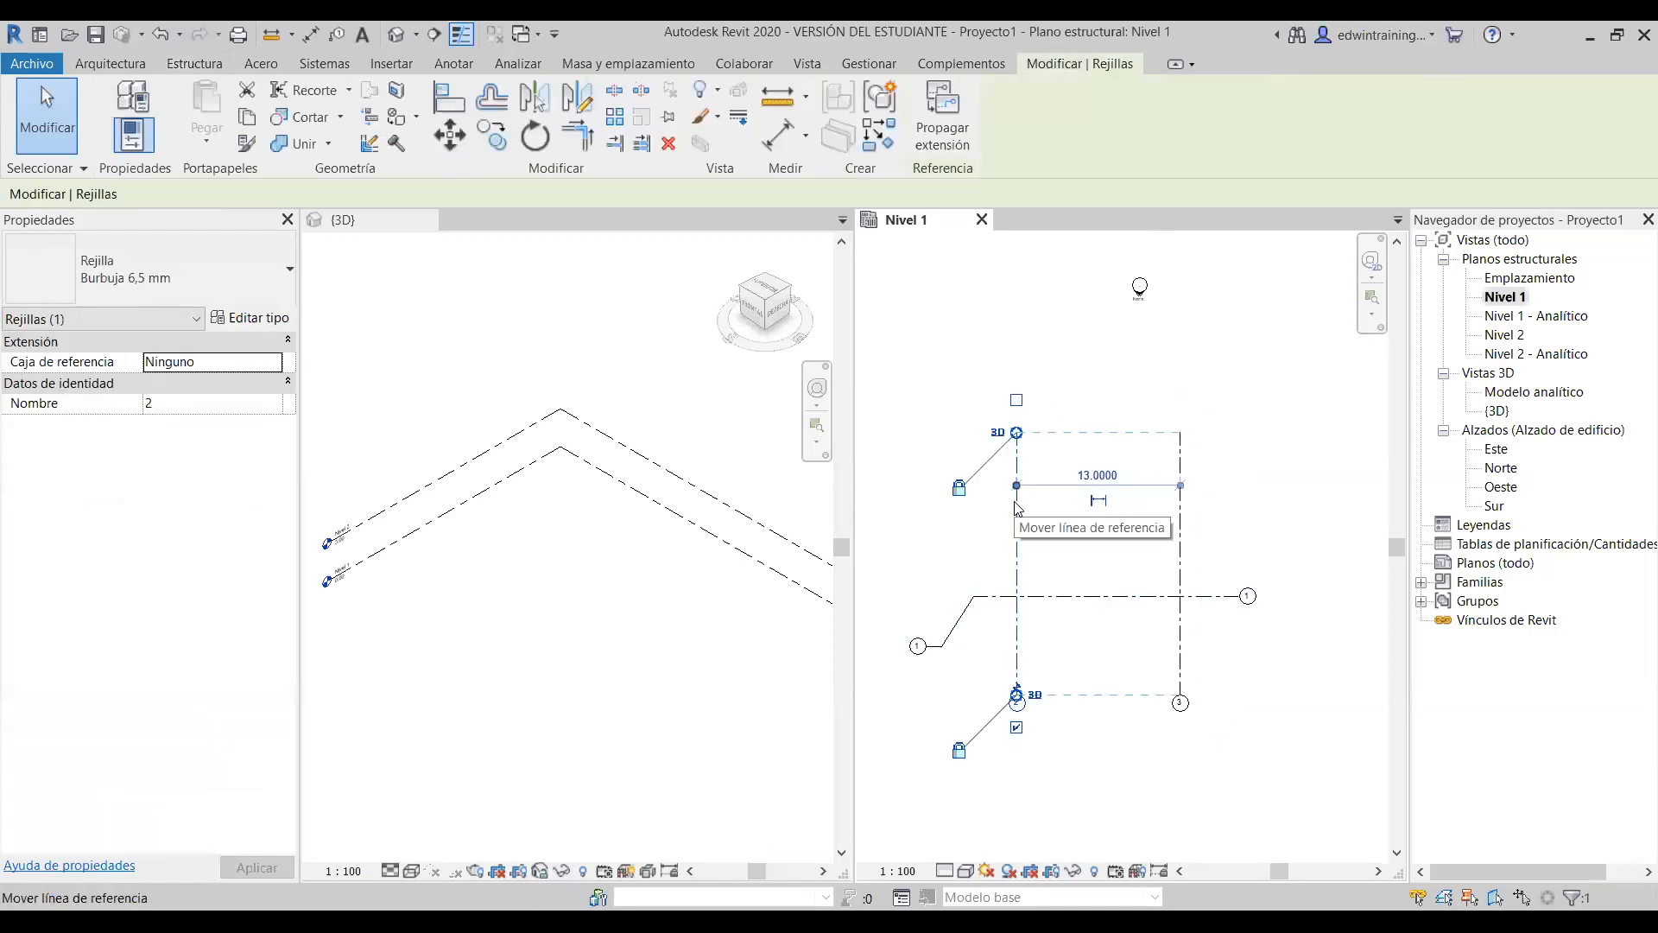
click(1232, 538)
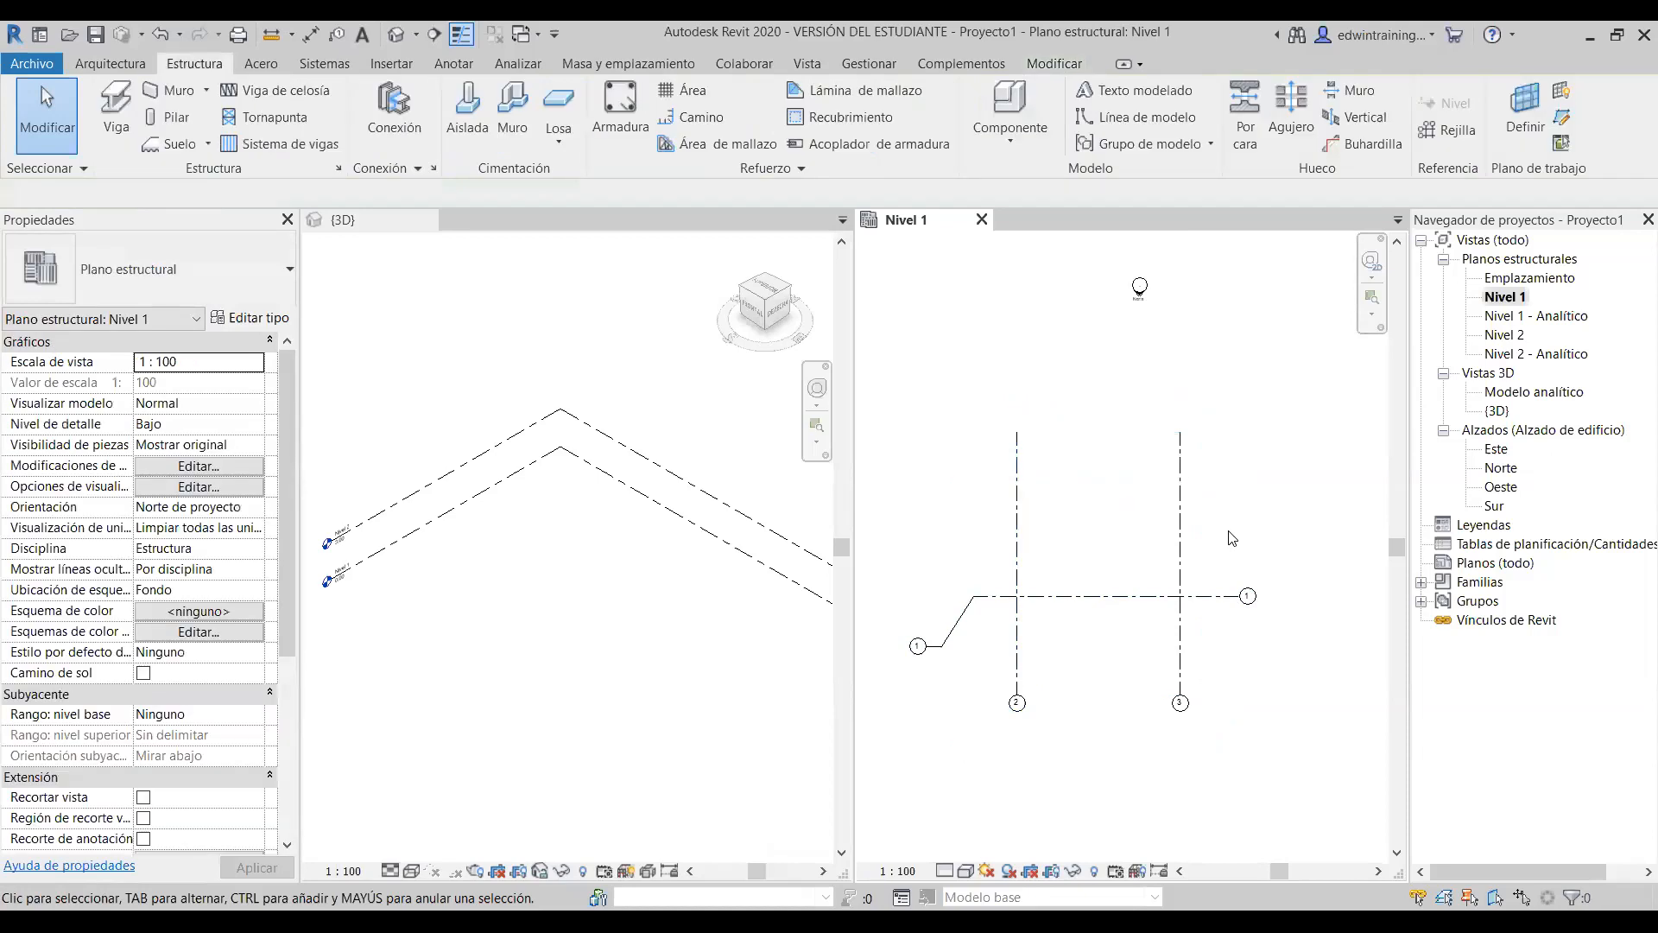
click(1019, 547)
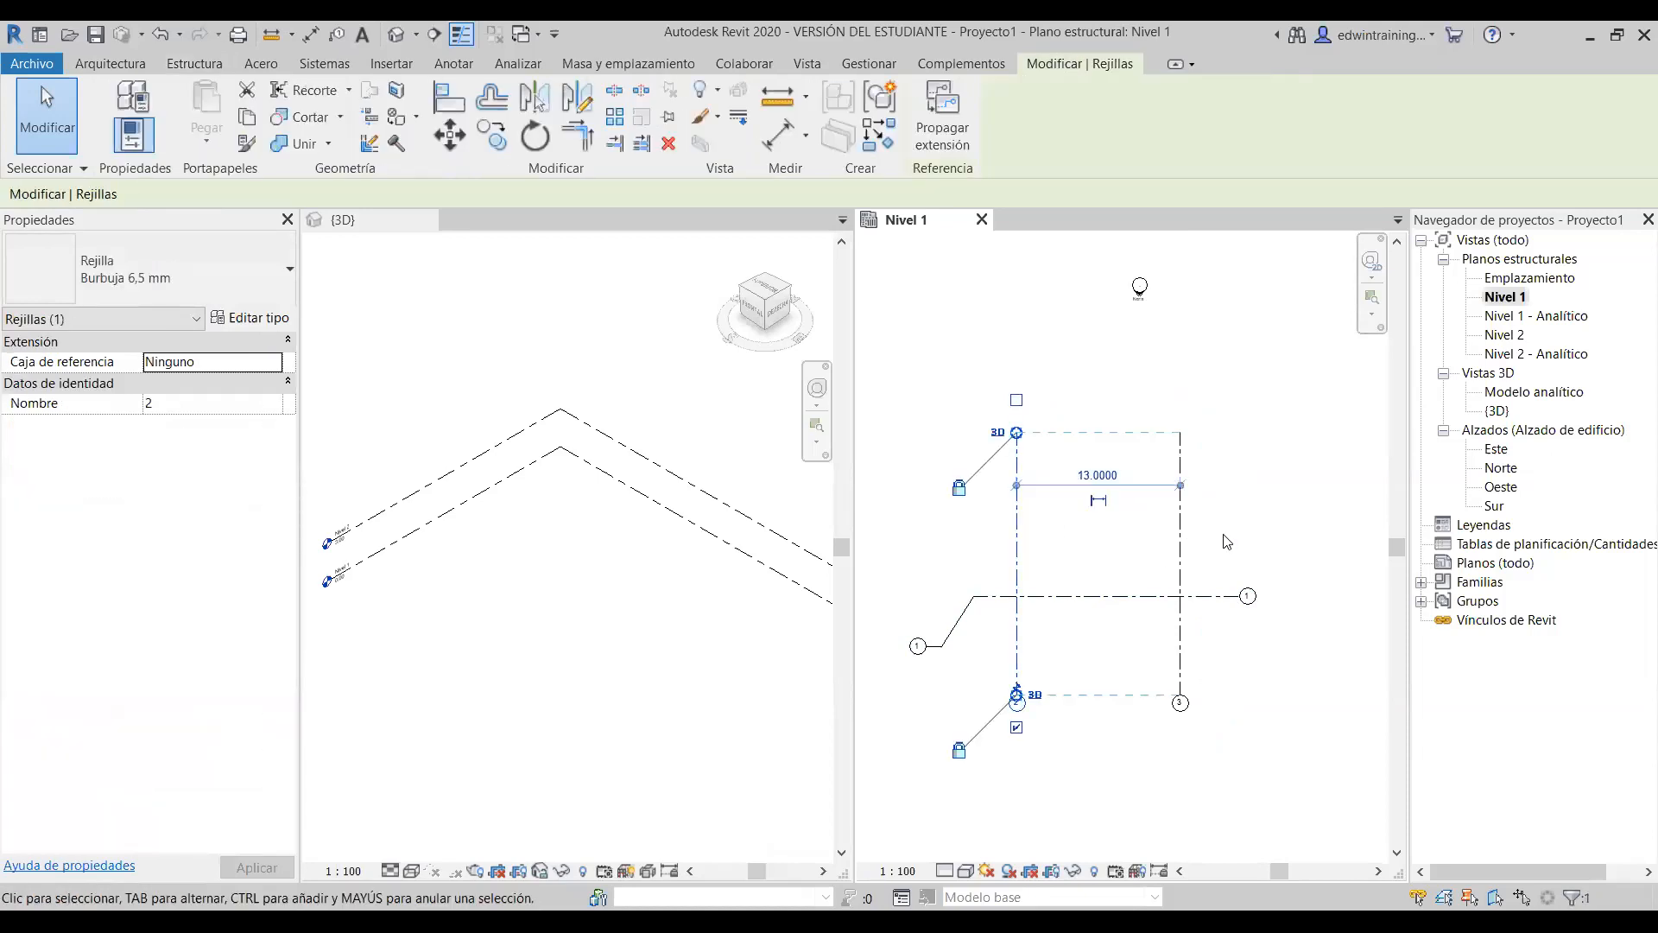
- Edit the temporary dimension between grids 2 and 3 from 13.0000 to 11.0000
key(Escape)
click(1020, 549)
scroll(1115, 482, up, 2)
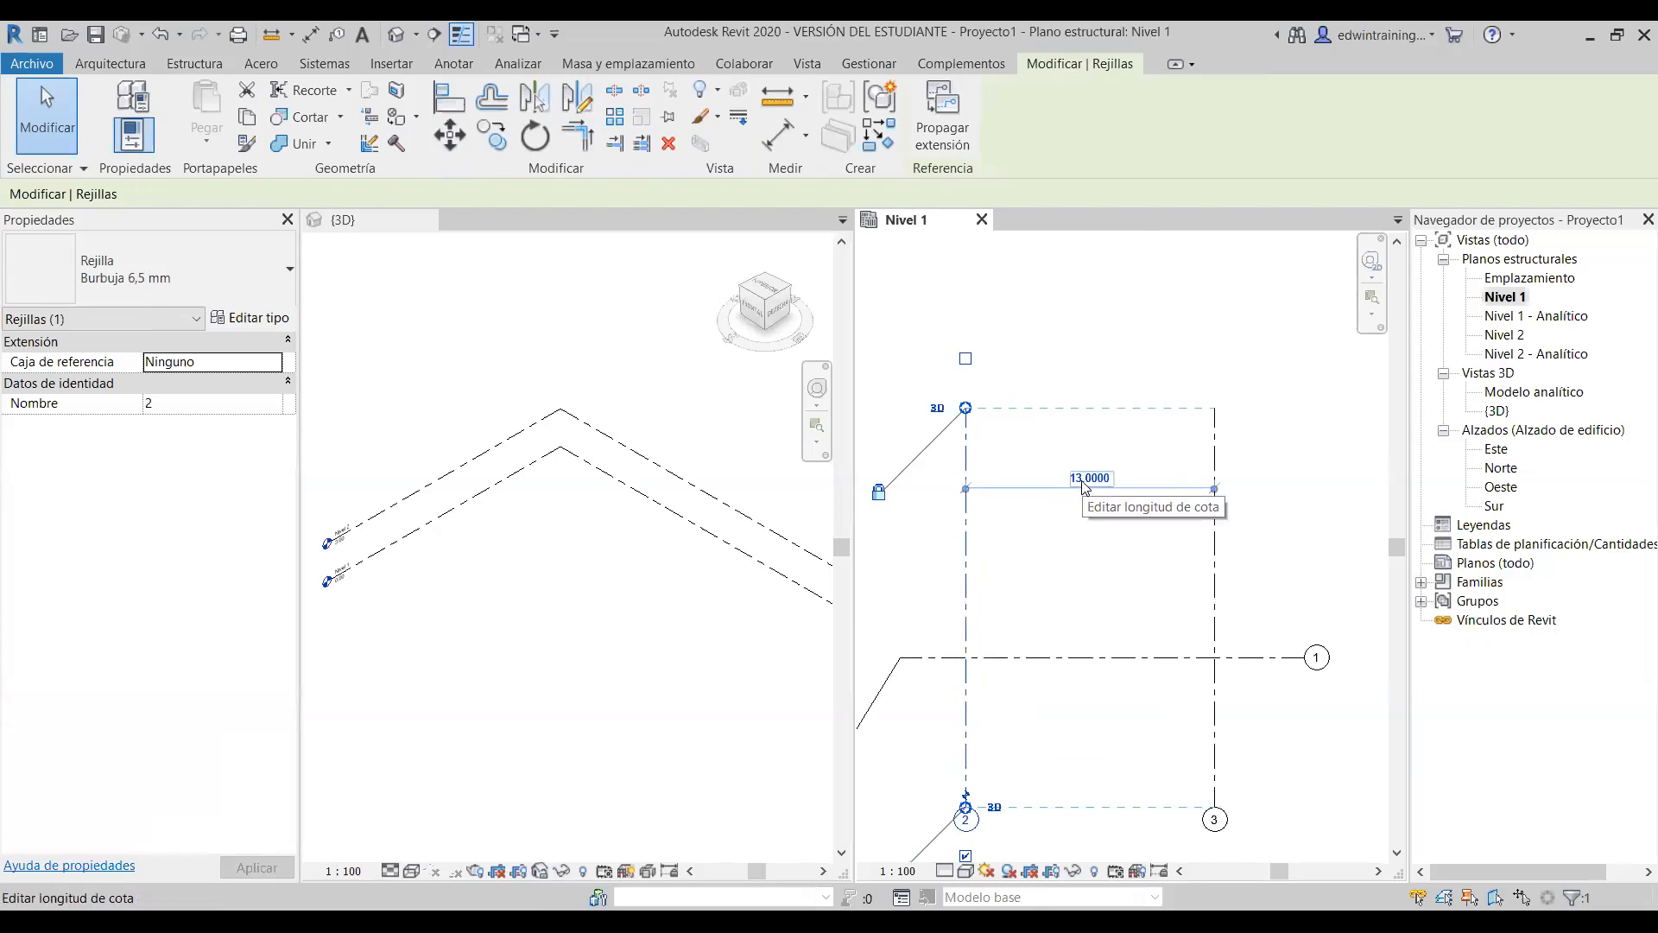
scroll(1086, 486, down, 1)
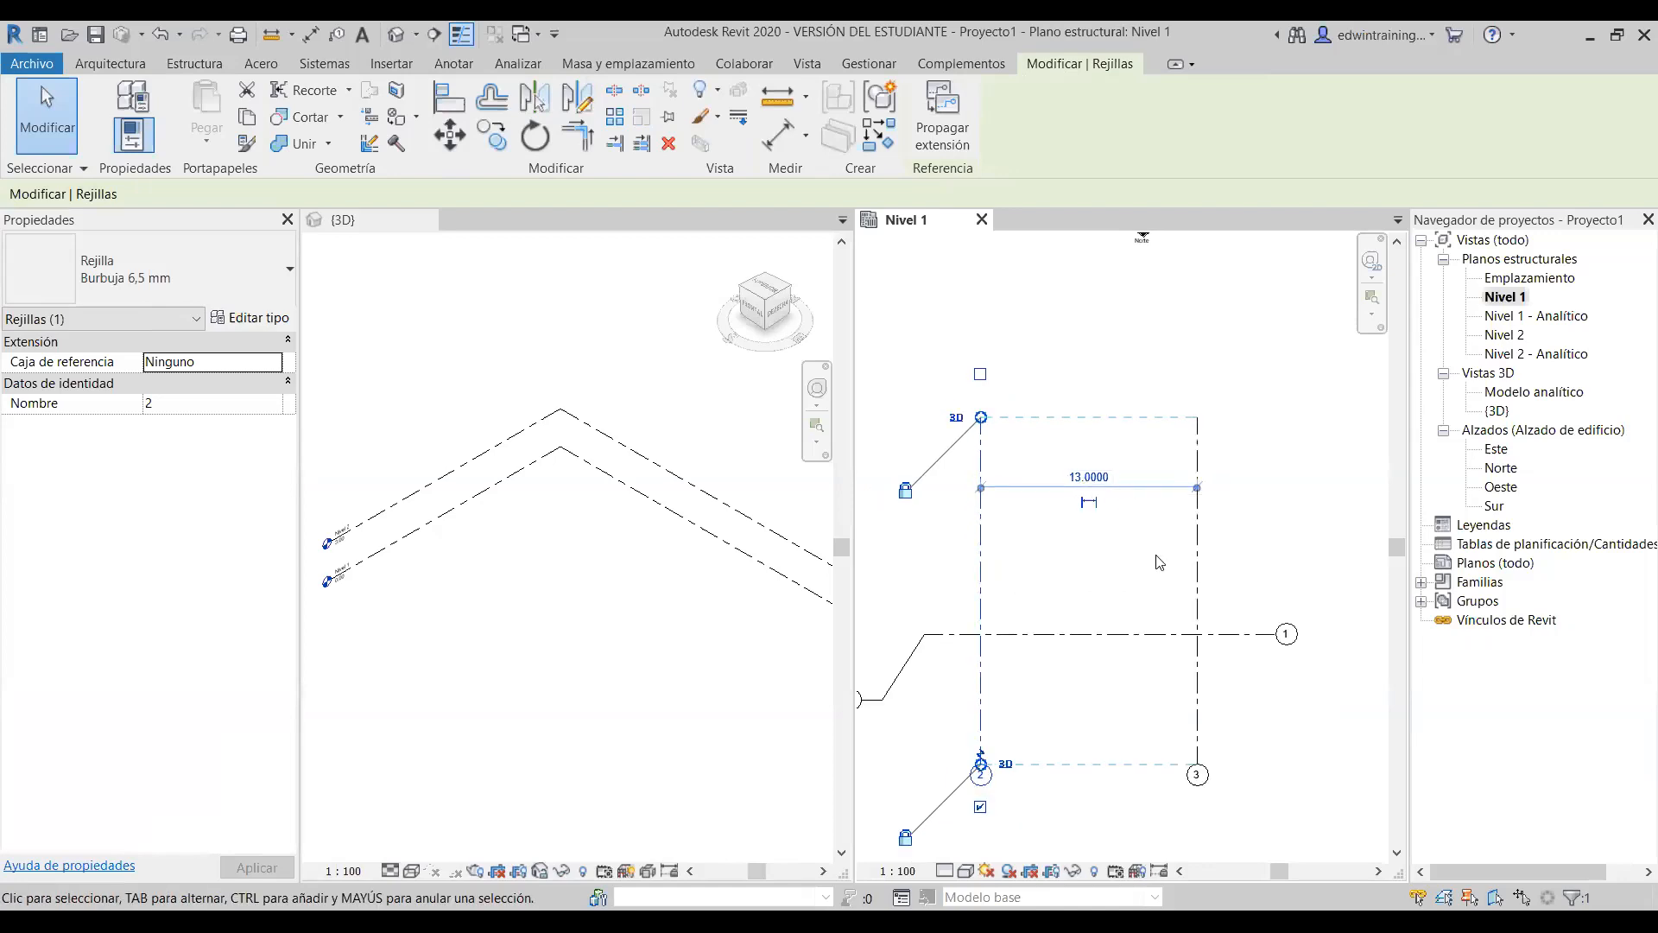
click(1106, 480)
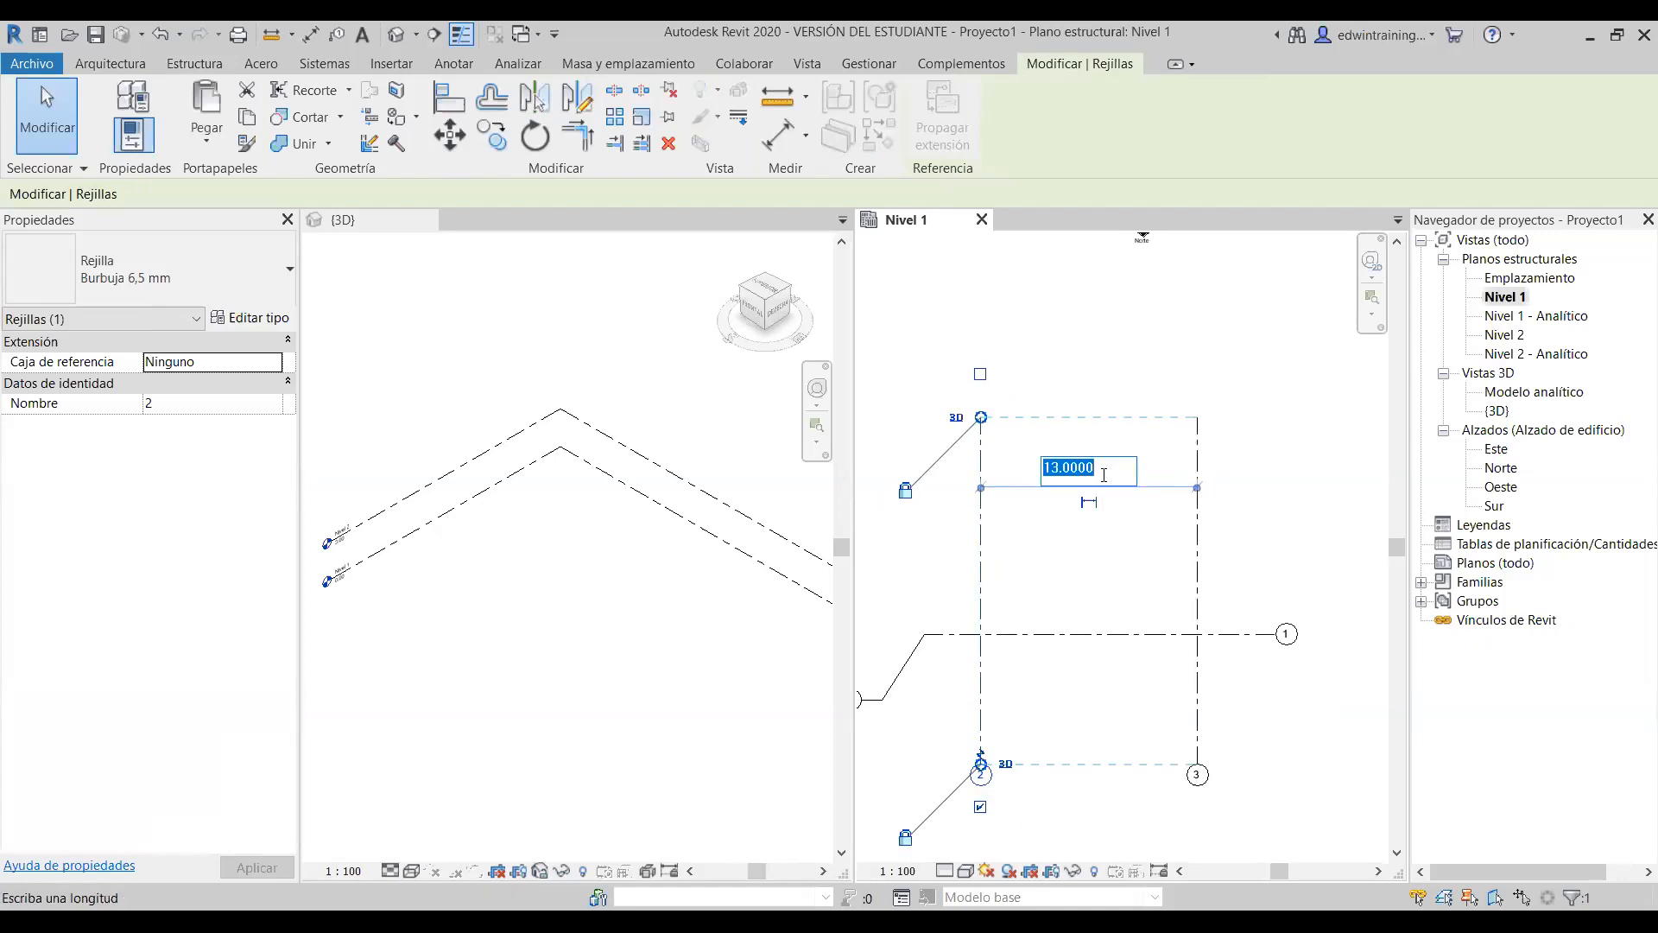
text(10)
key(Return)
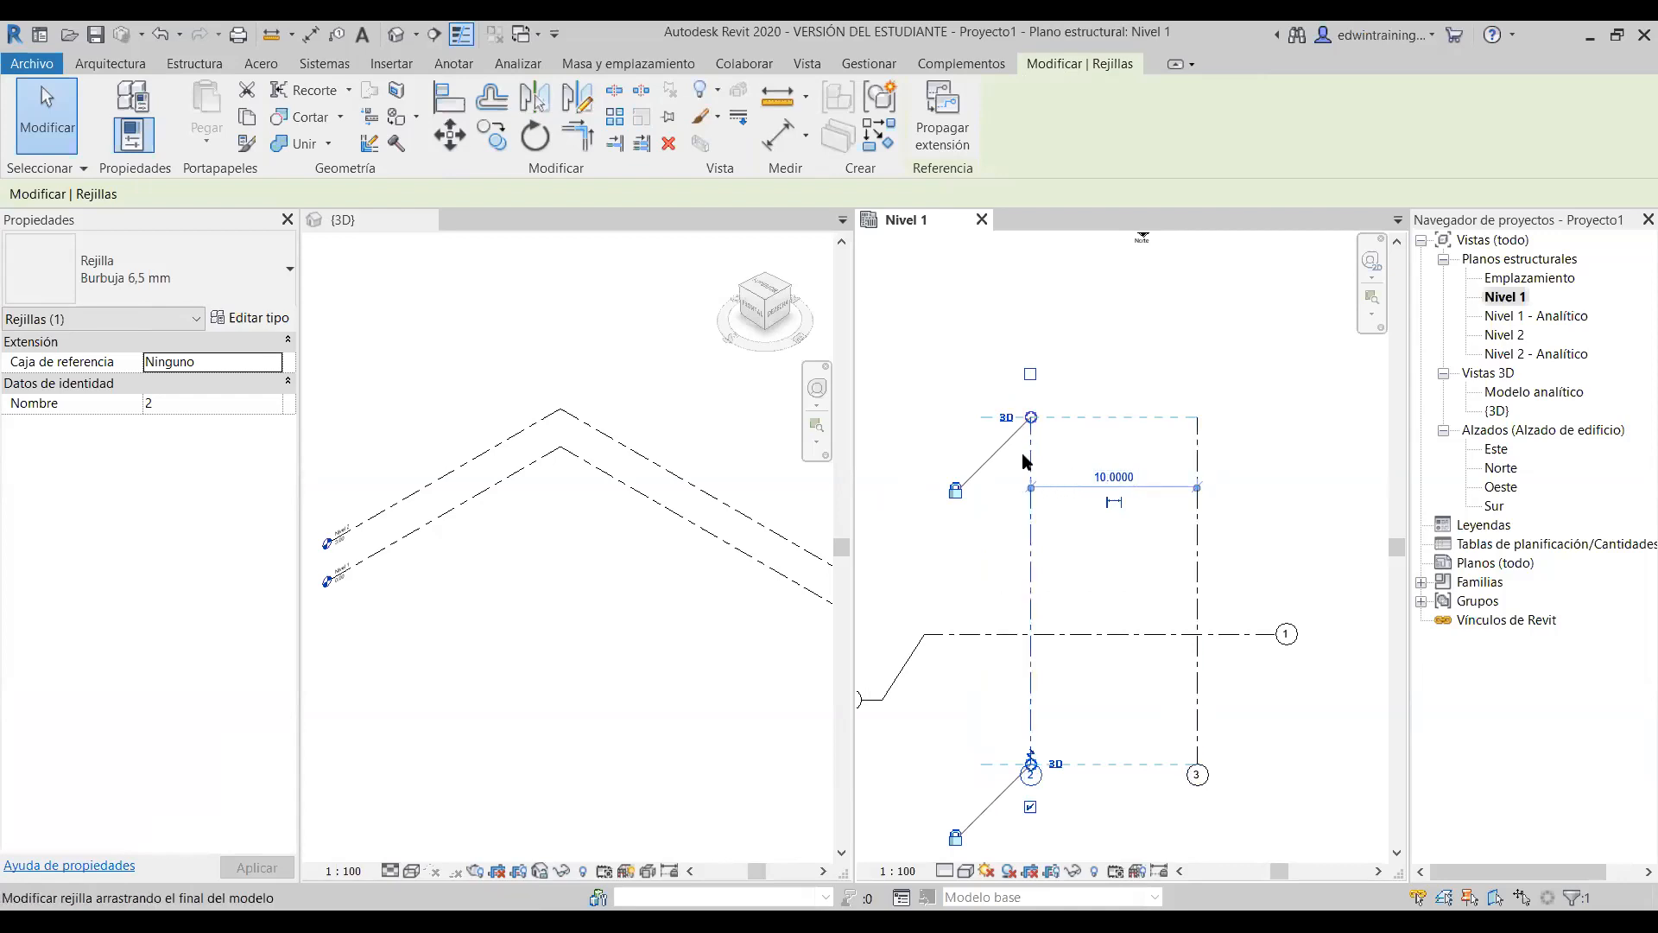
click(1124, 480)
text(11)
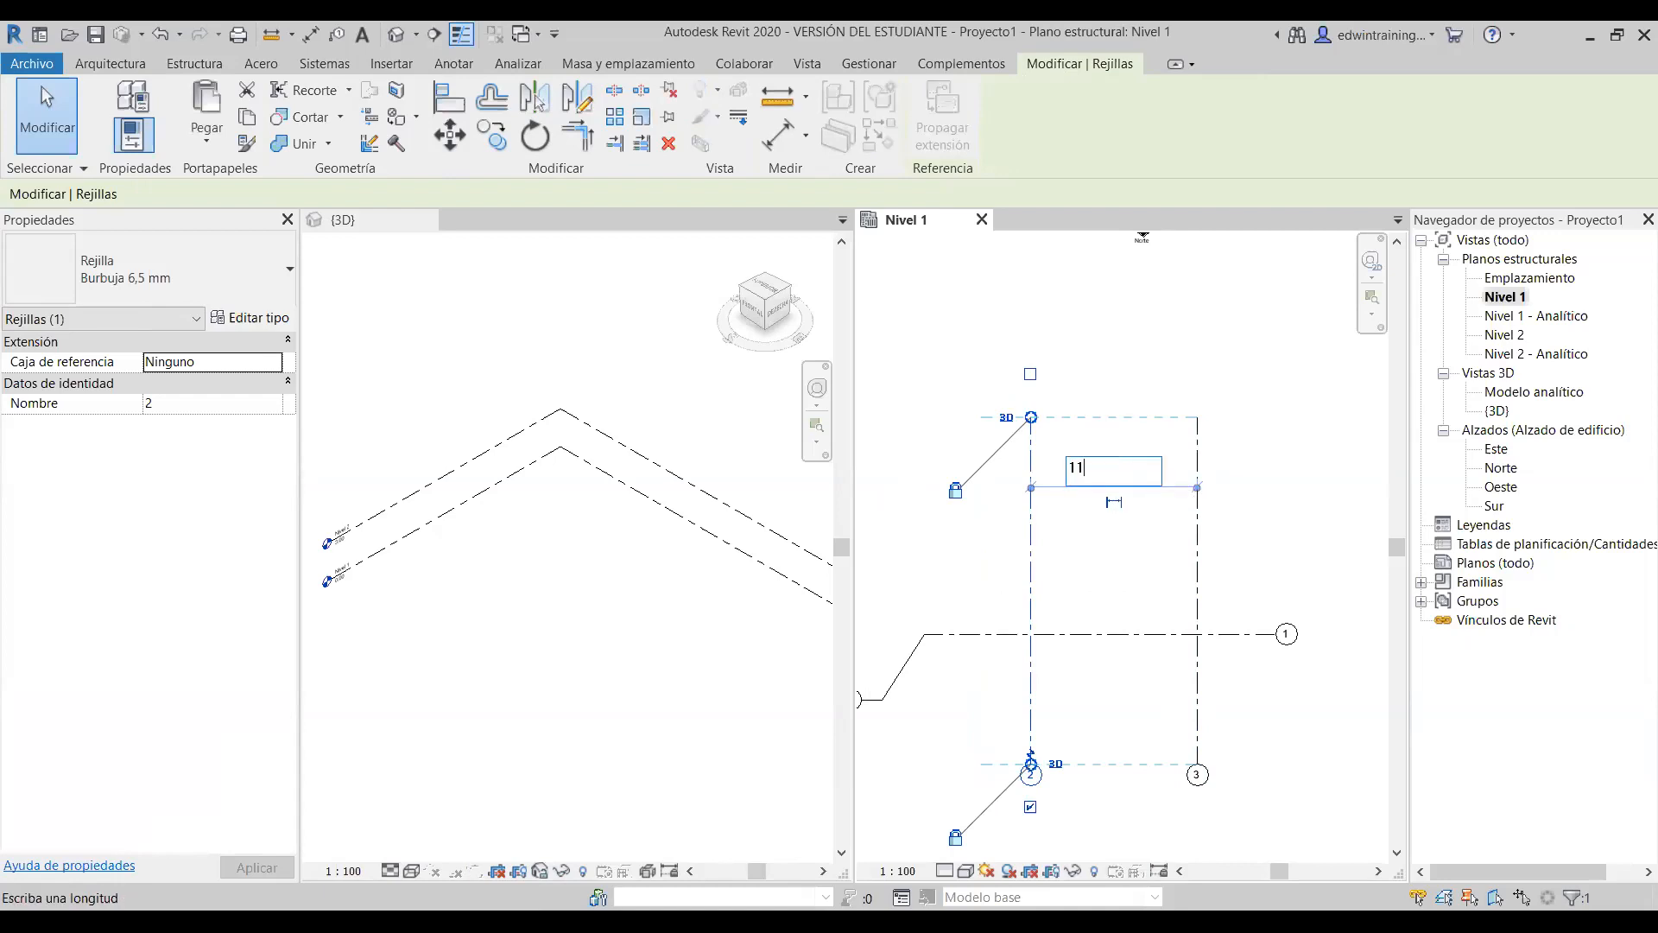
key(Return)
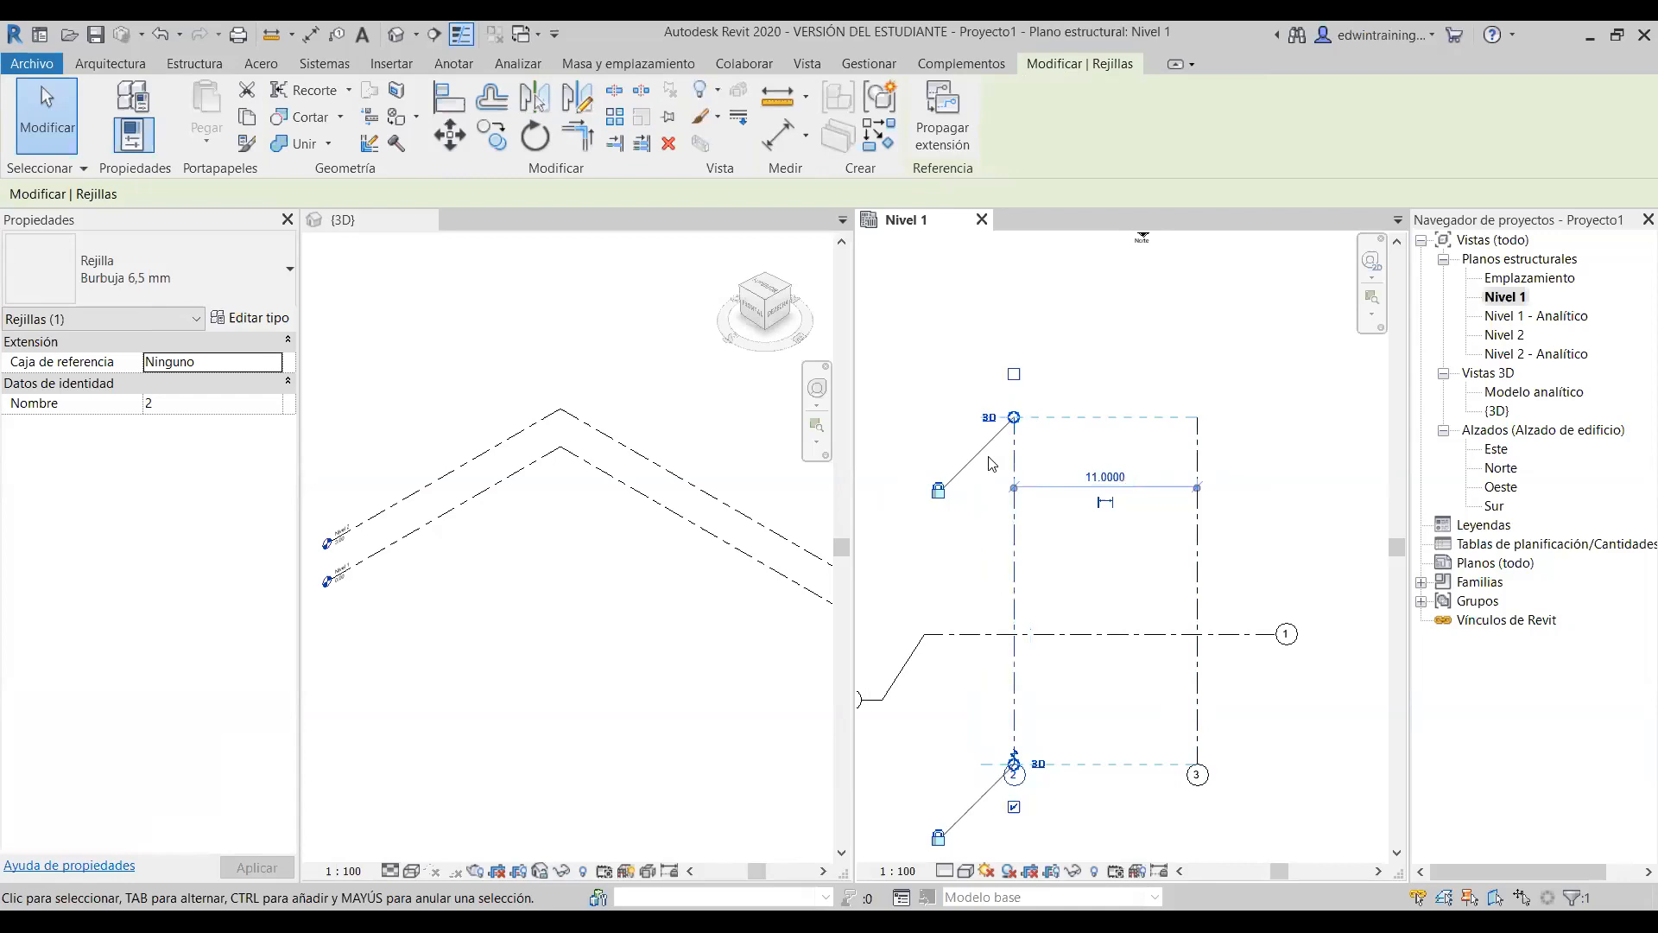
scroll(1036, 485, down, 1)
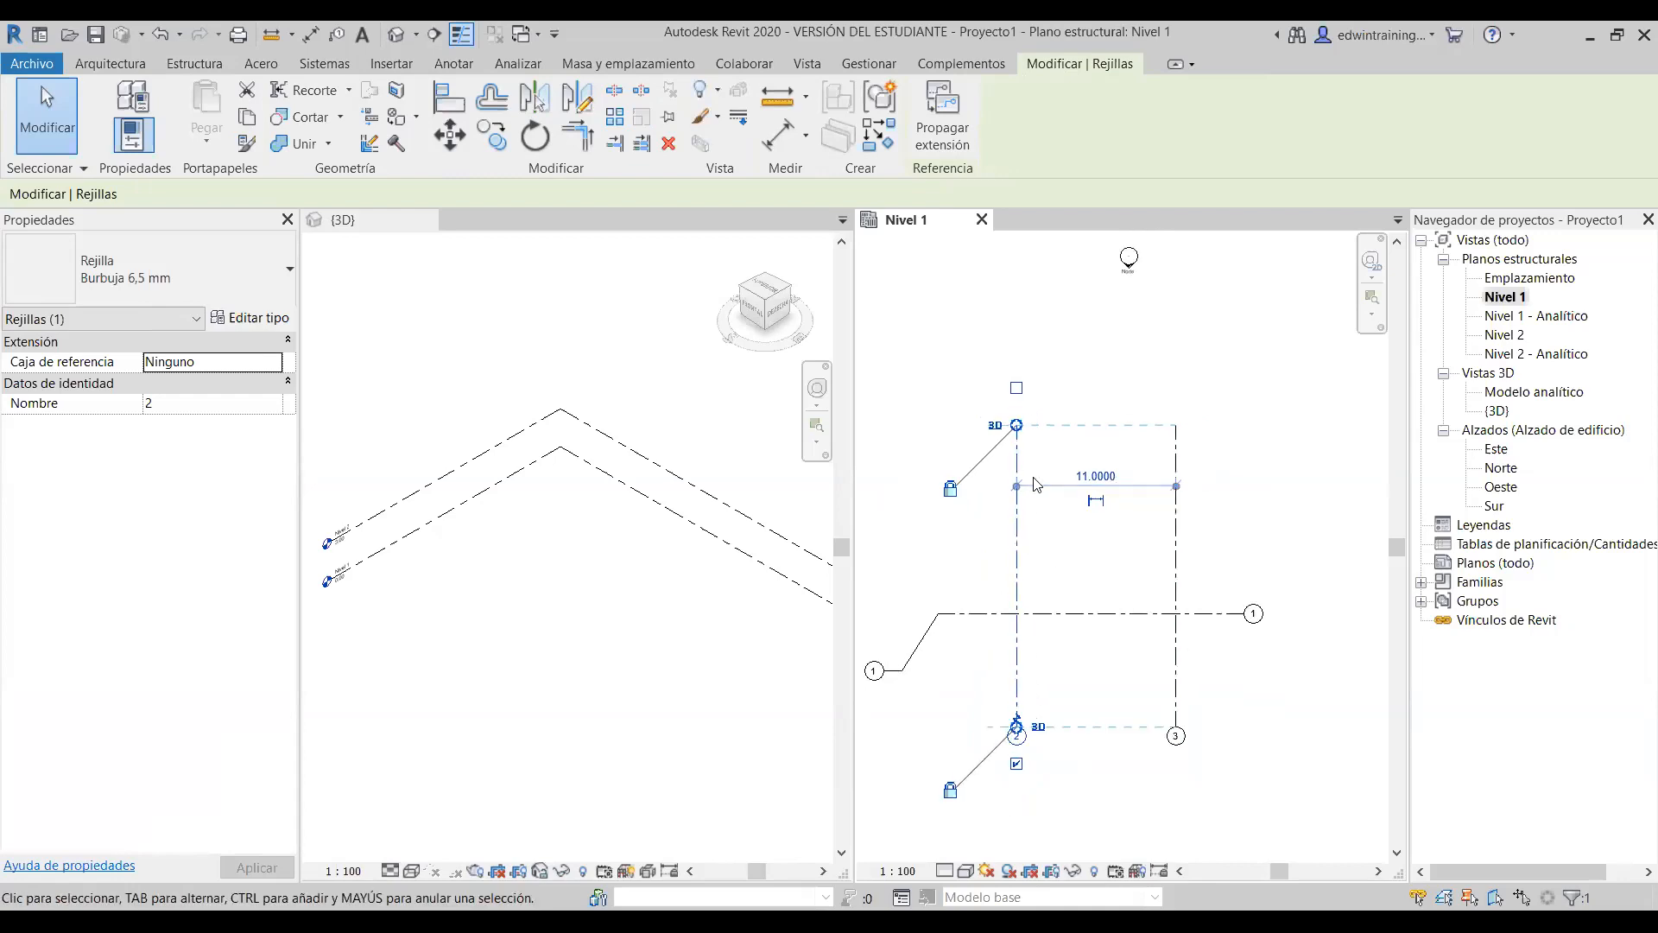
scroll(1079, 527, up, 1)
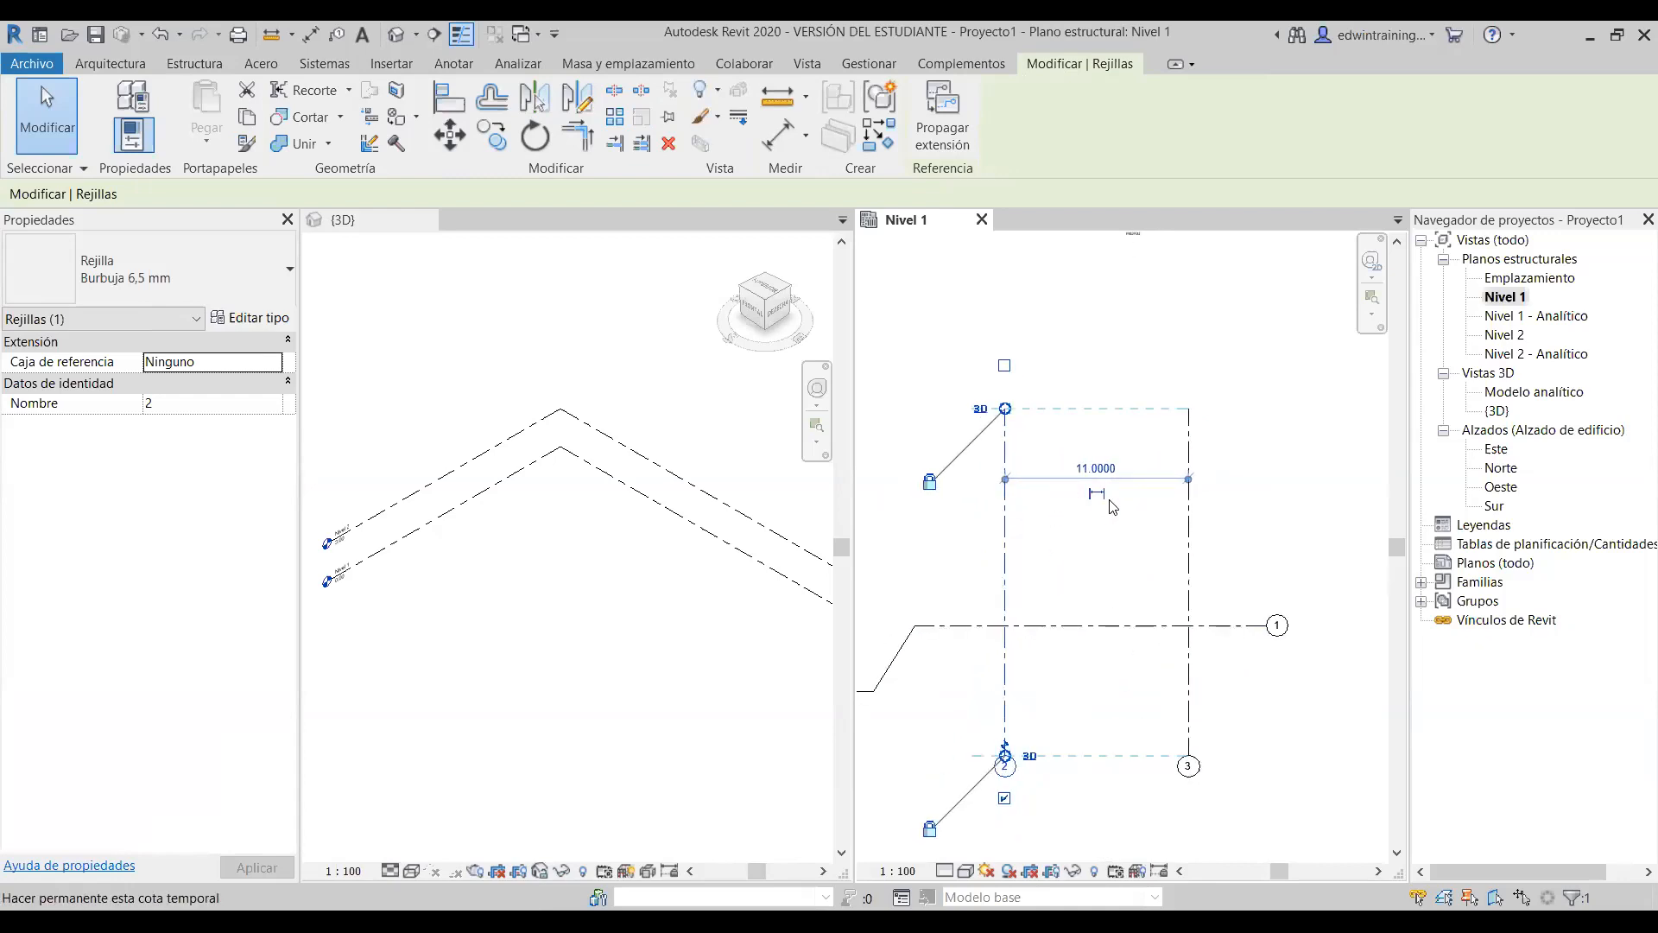
scroll(1113, 507, up, 1)
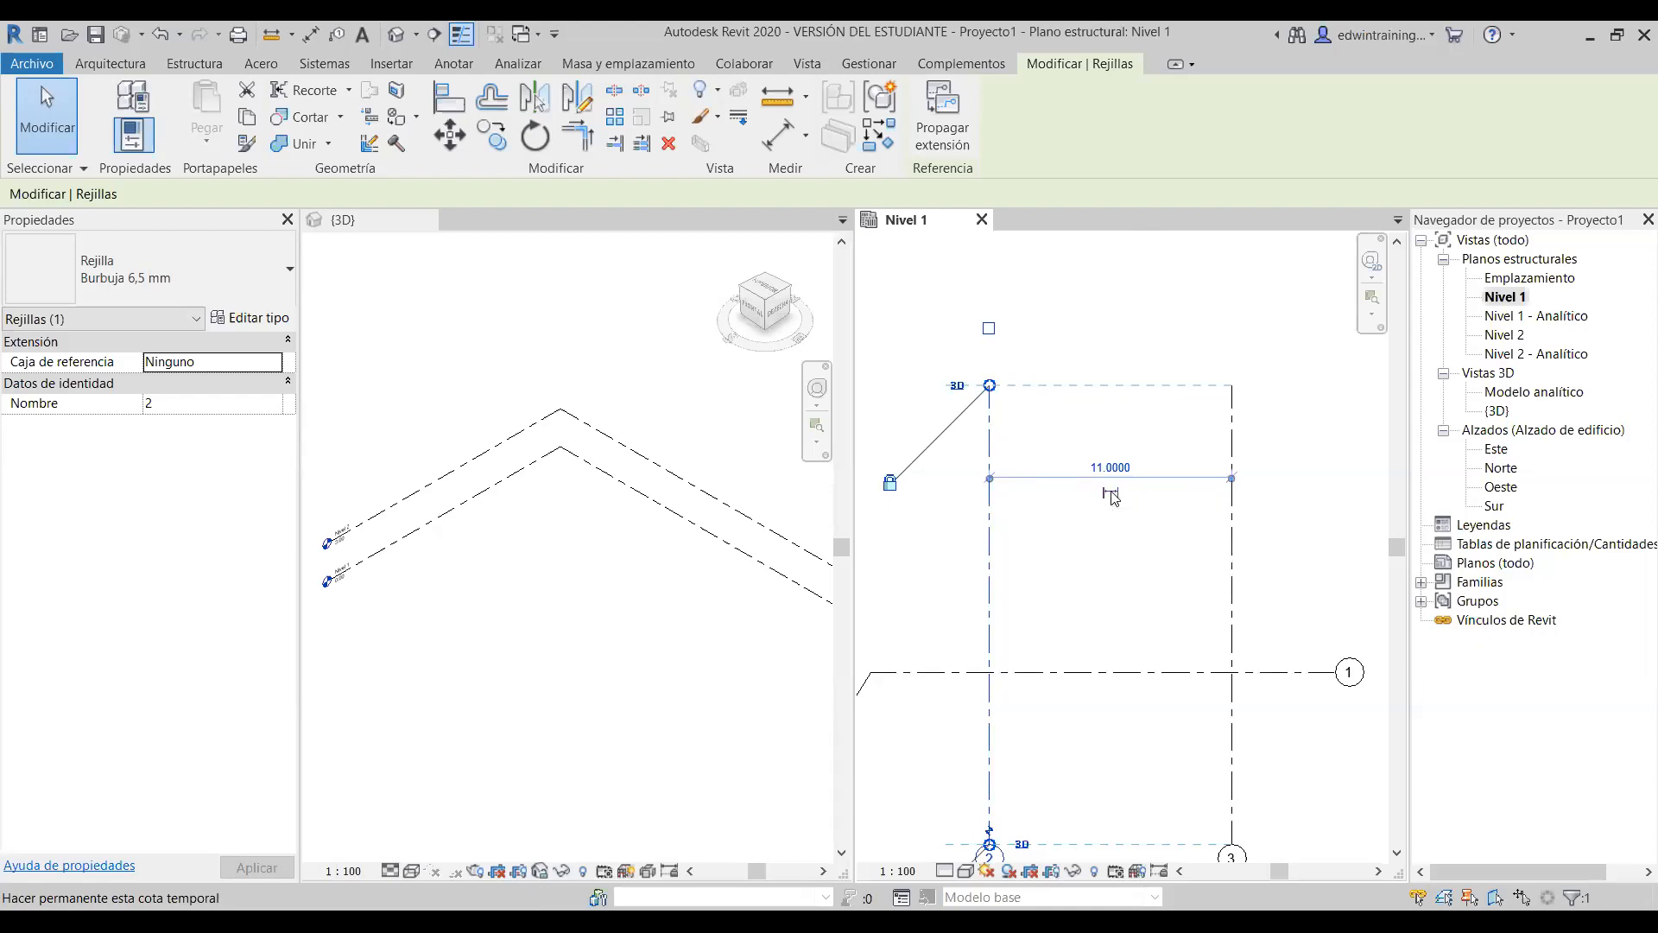
- Make the 11 m temporary dimension between grids 2 and 3 permanent
click(1112, 495)
click(1120, 557)
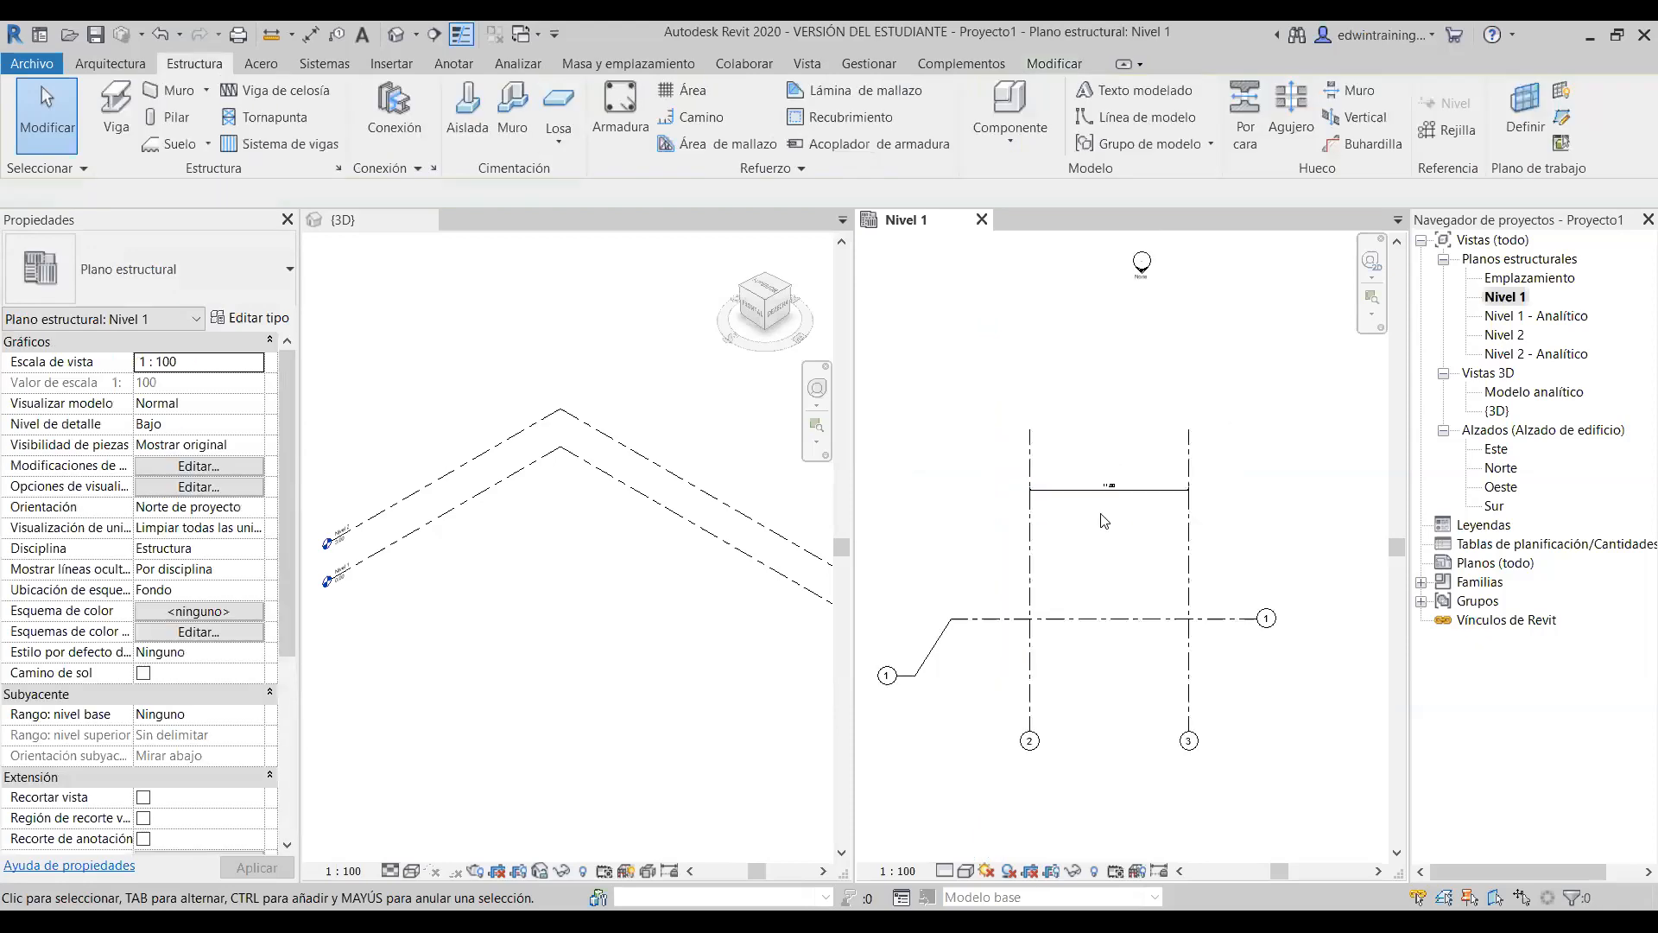
scroll(1106, 510, up, 2)
scroll(1117, 478, down, 1)
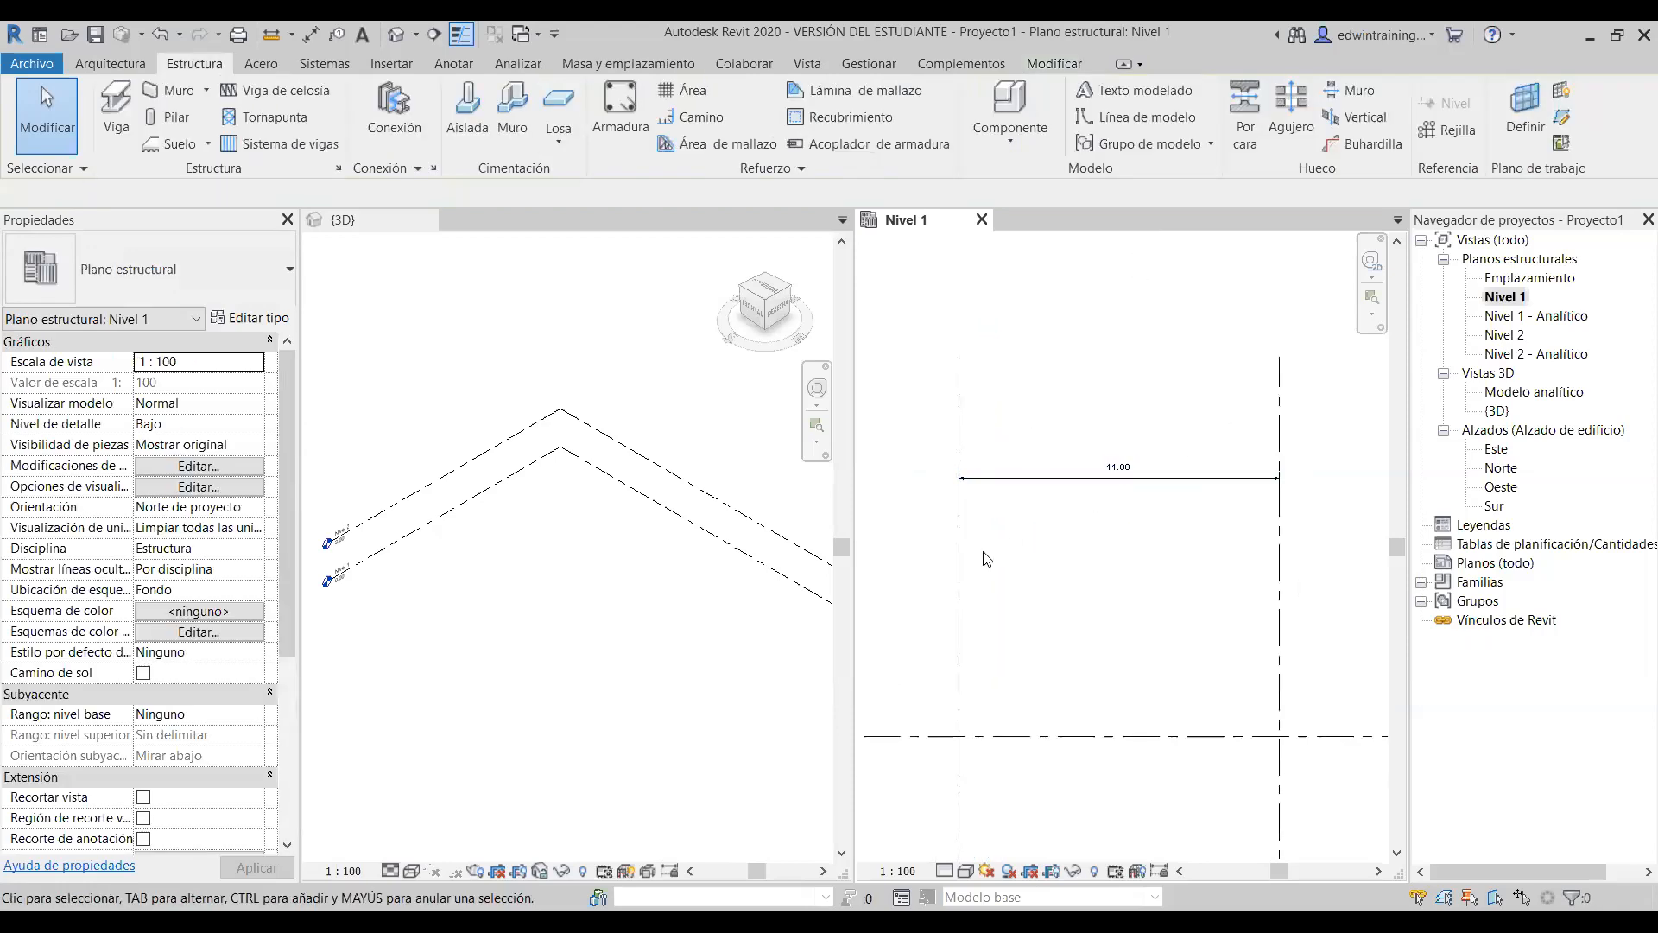
click(961, 570)
scroll(1117, 535, down, 3)
scroll(1120, 541, up, 2)
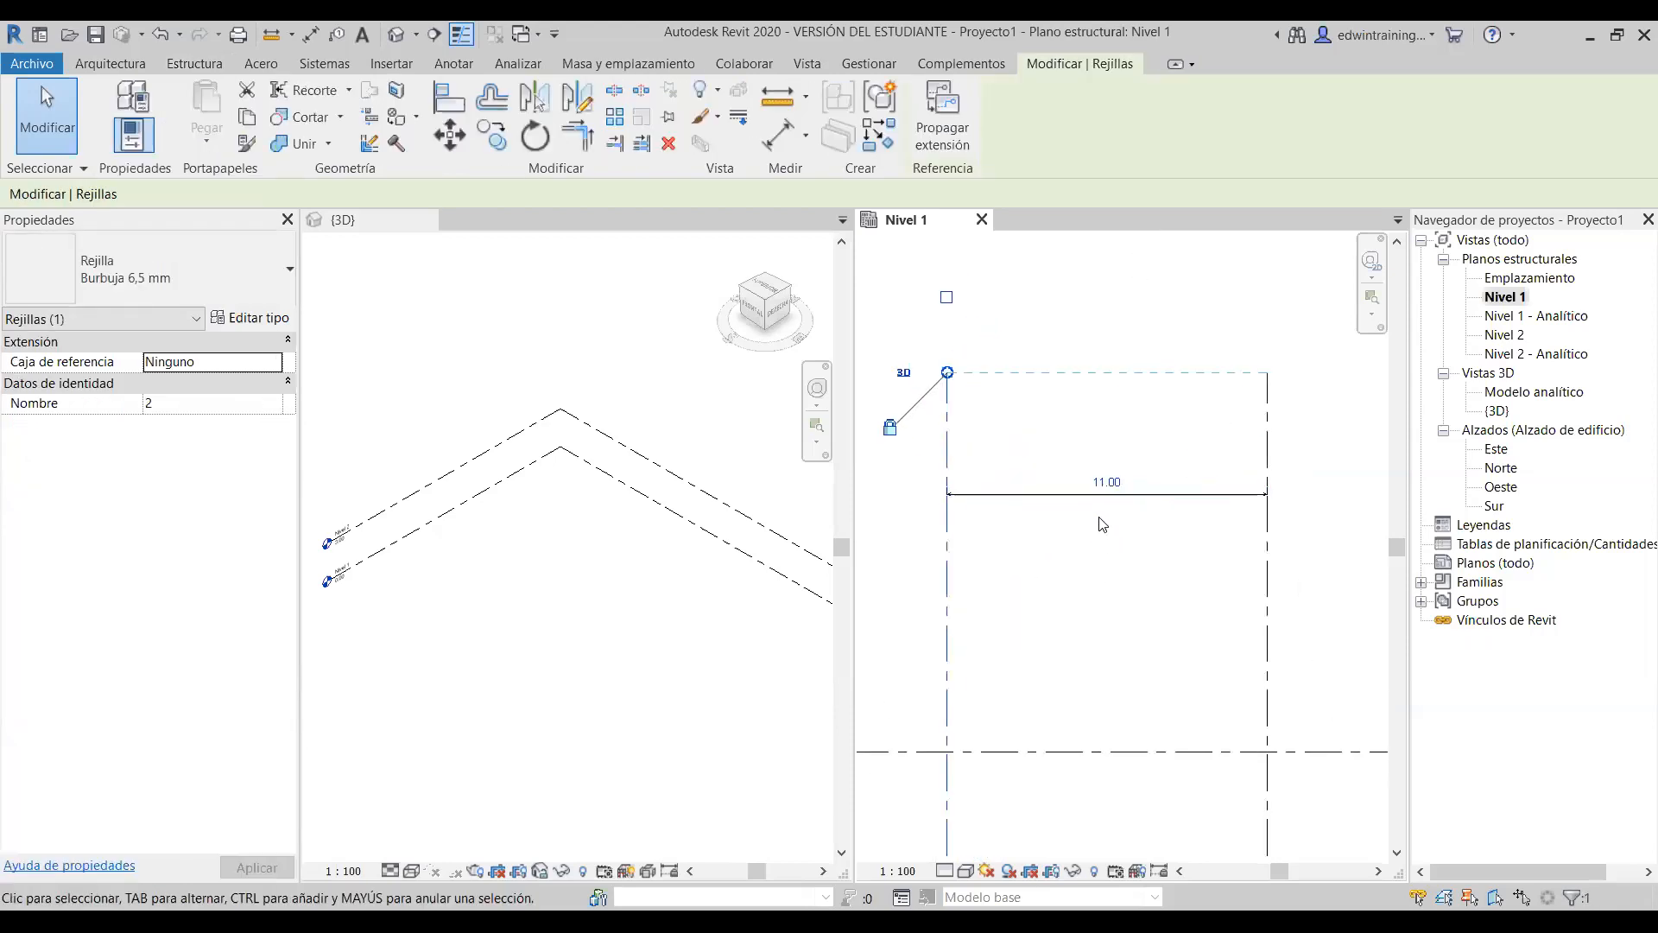
click(1113, 531)
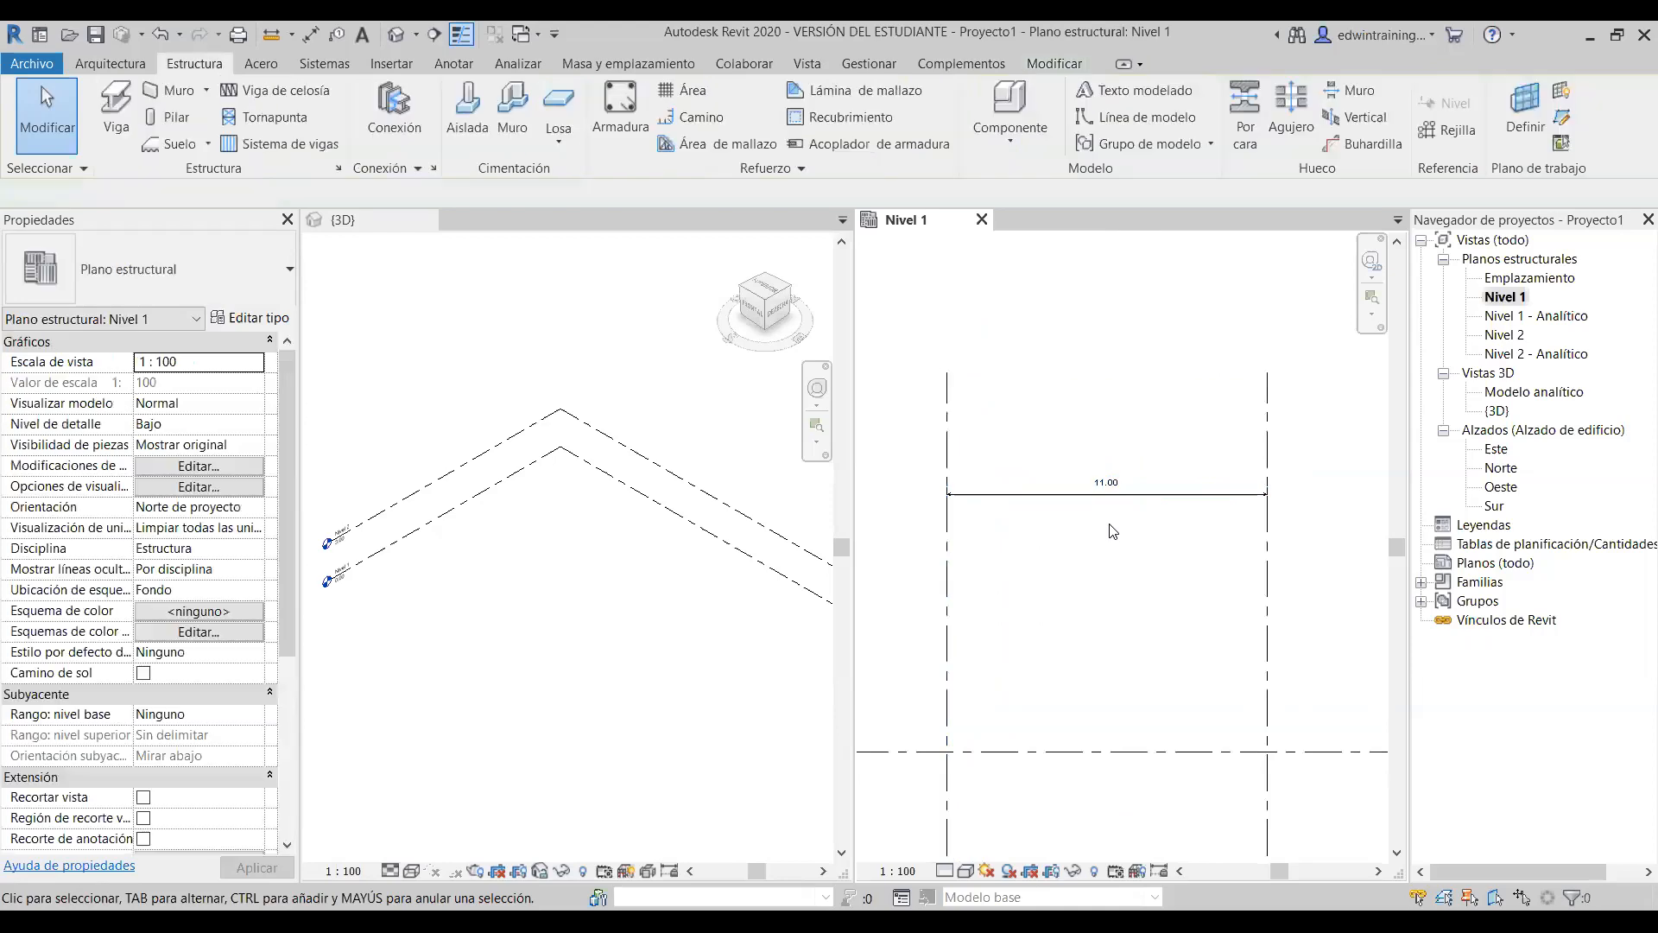
- Move the 11.00 dimension line up above the grids
click(1123, 496)
scroll(1163, 498, down, 1)
drag(1164, 499, 1162, 299)
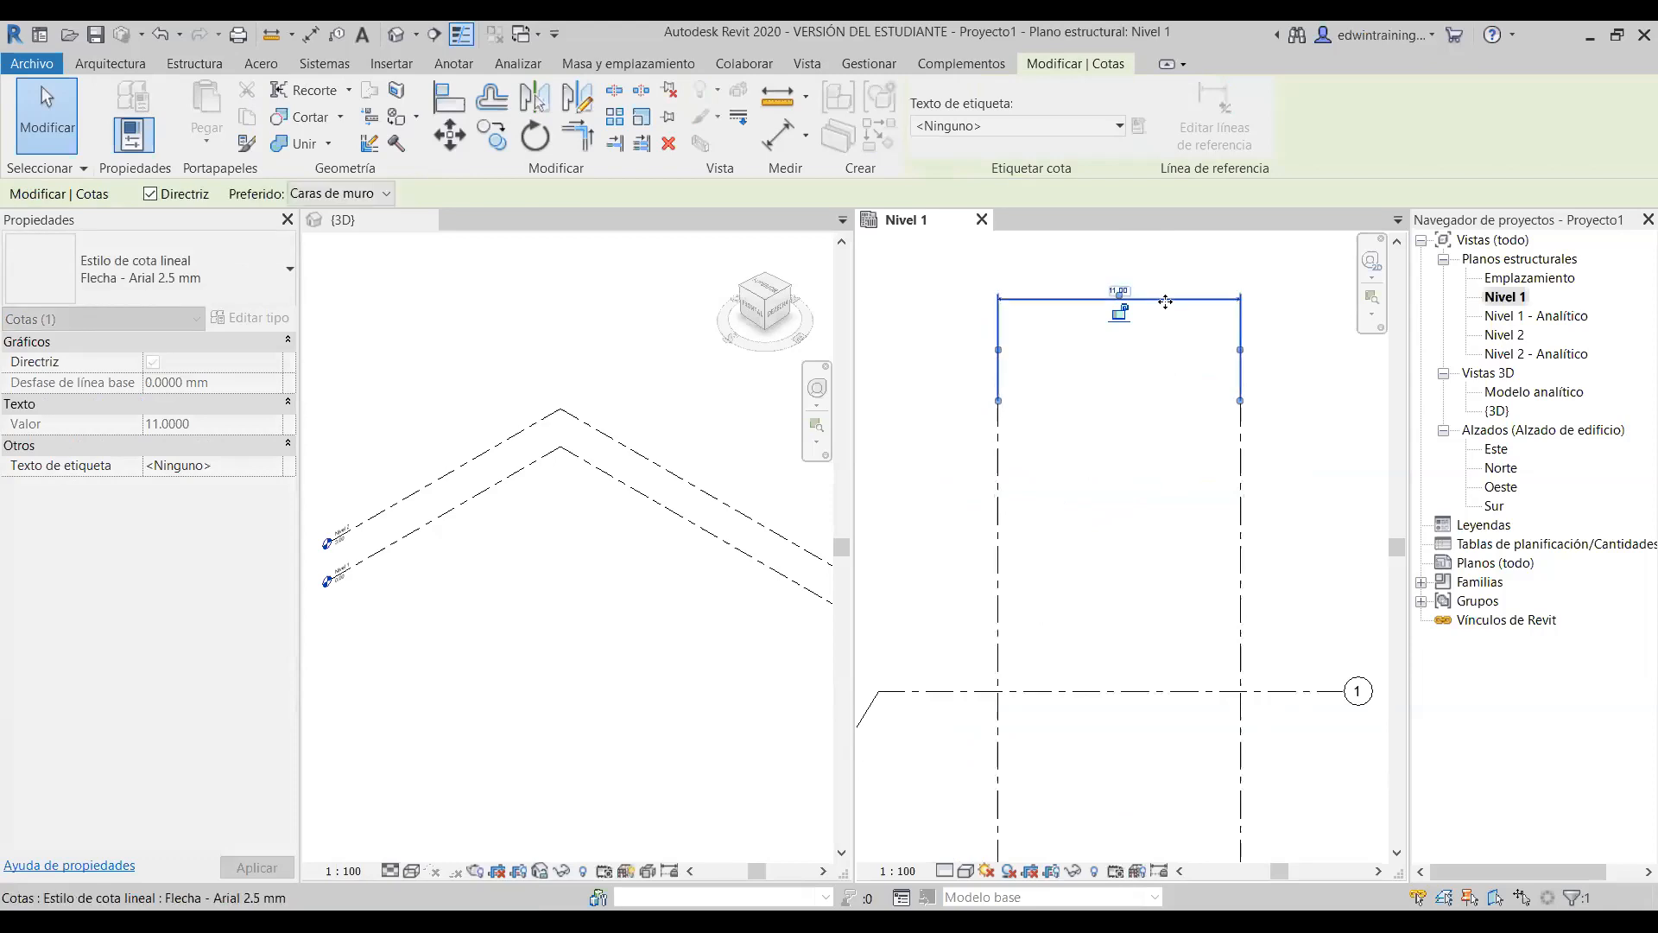
scroll(1154, 398, down, 1)
middle_drag(1145, 450, 1145, 556)
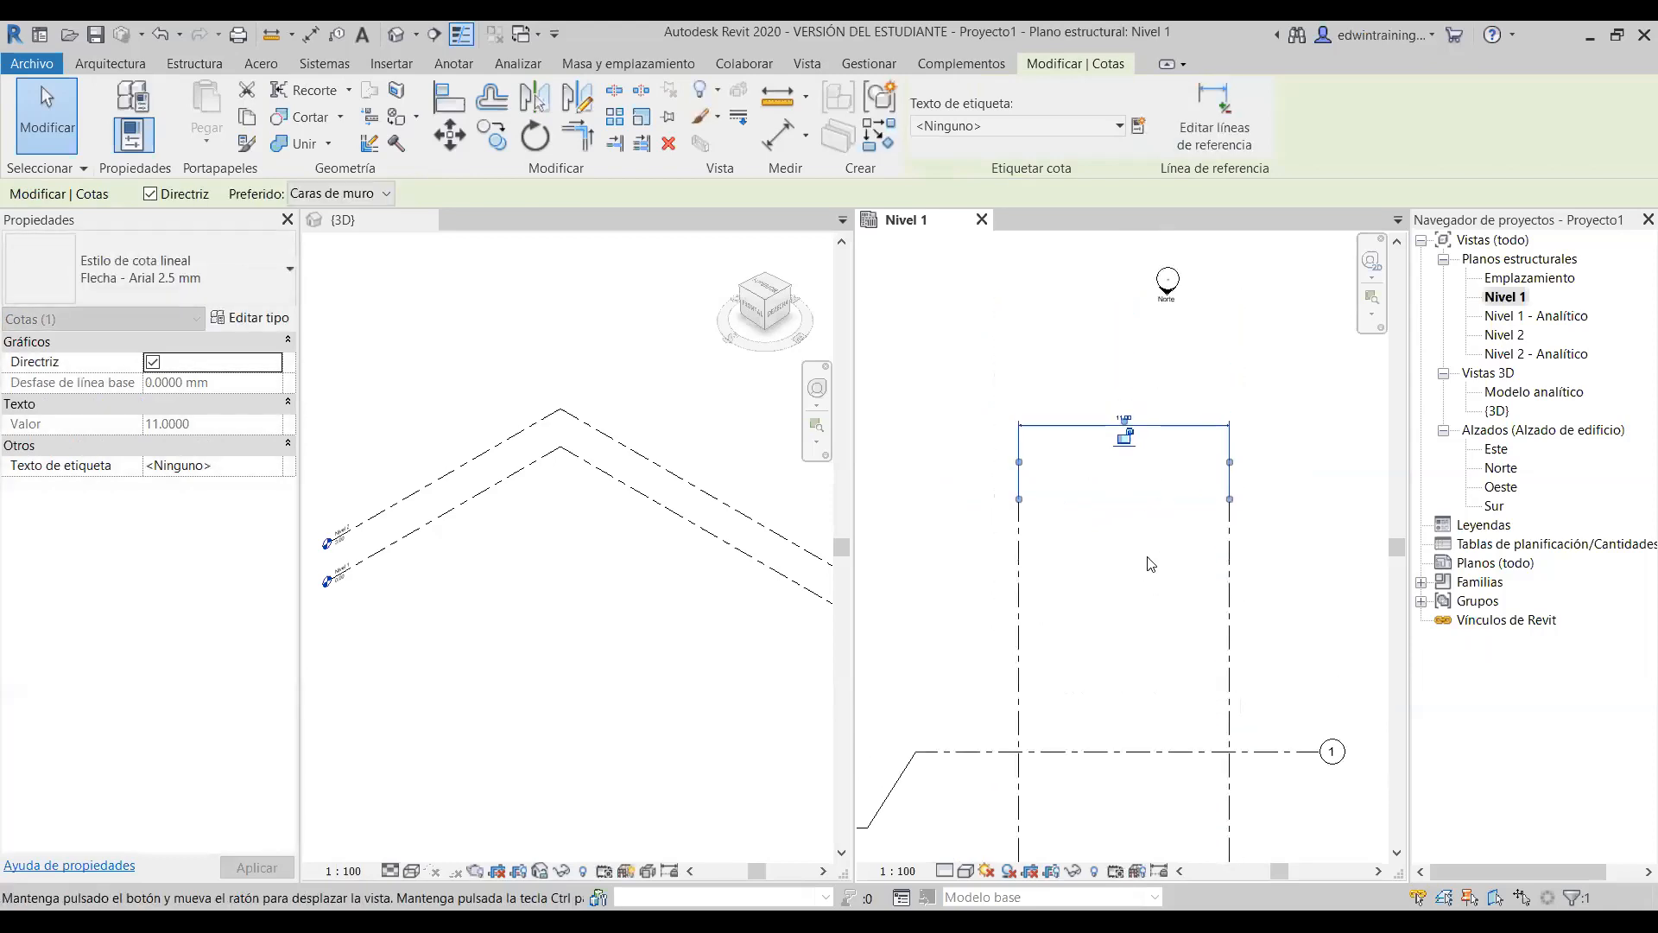
drag(1180, 426, 1182, 406)
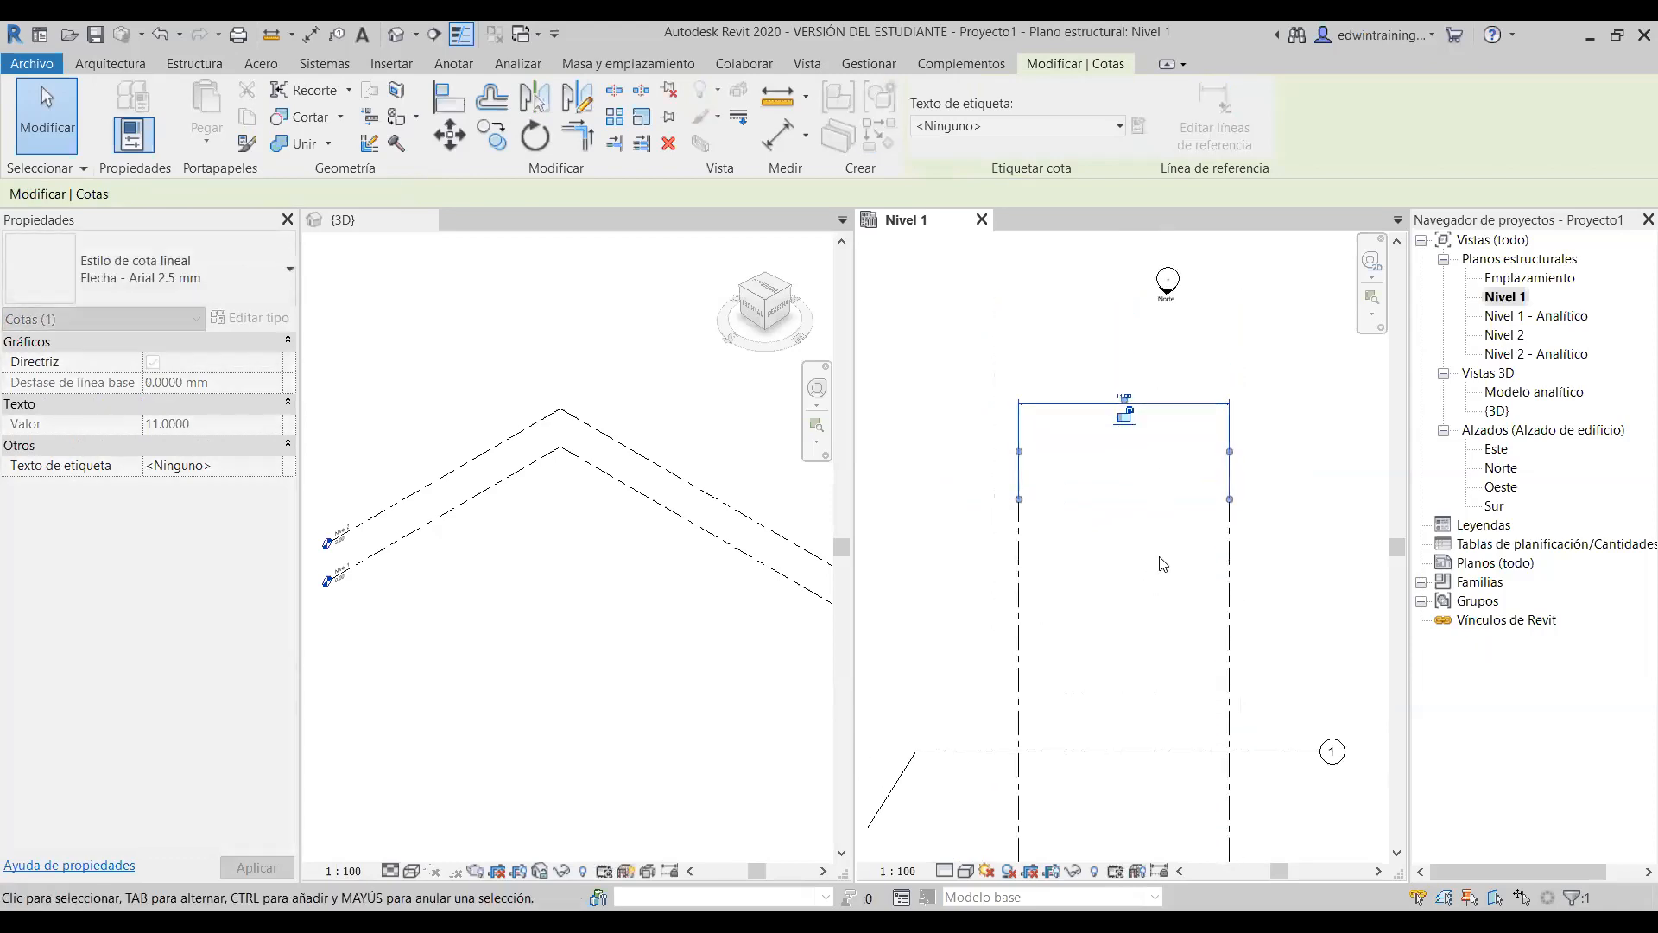
click(1063, 562)
- Turn off the 11.00 dimension's Directriz (leader) in Properties
click(1022, 462)
click(1032, 448)
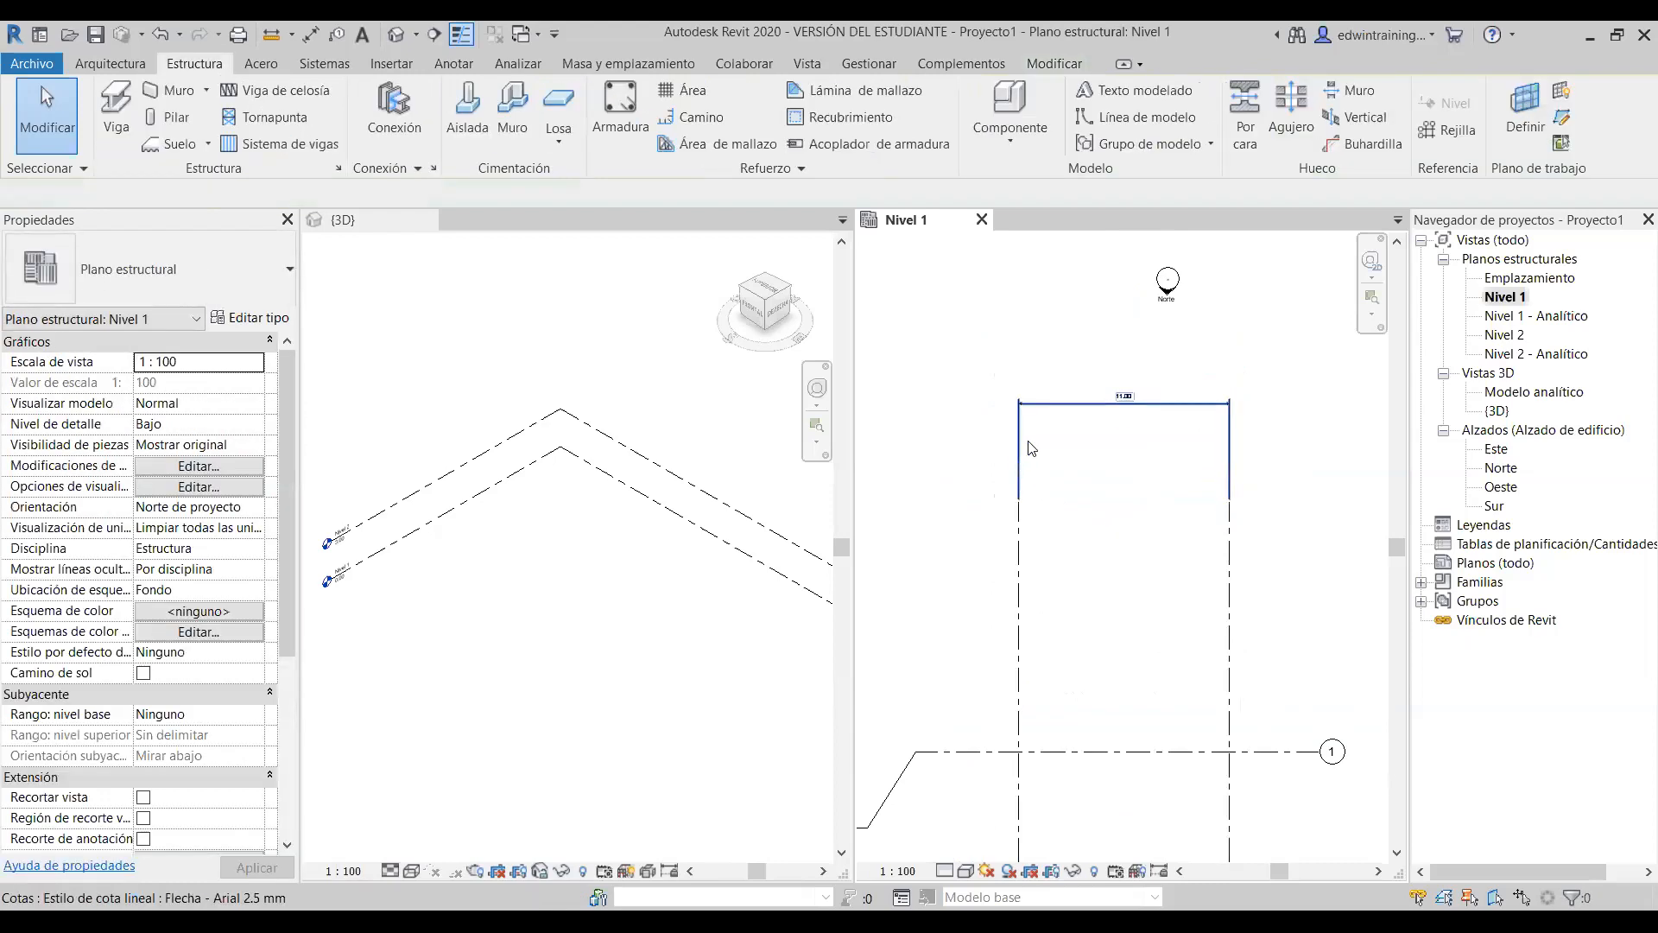
click(1170, 401)
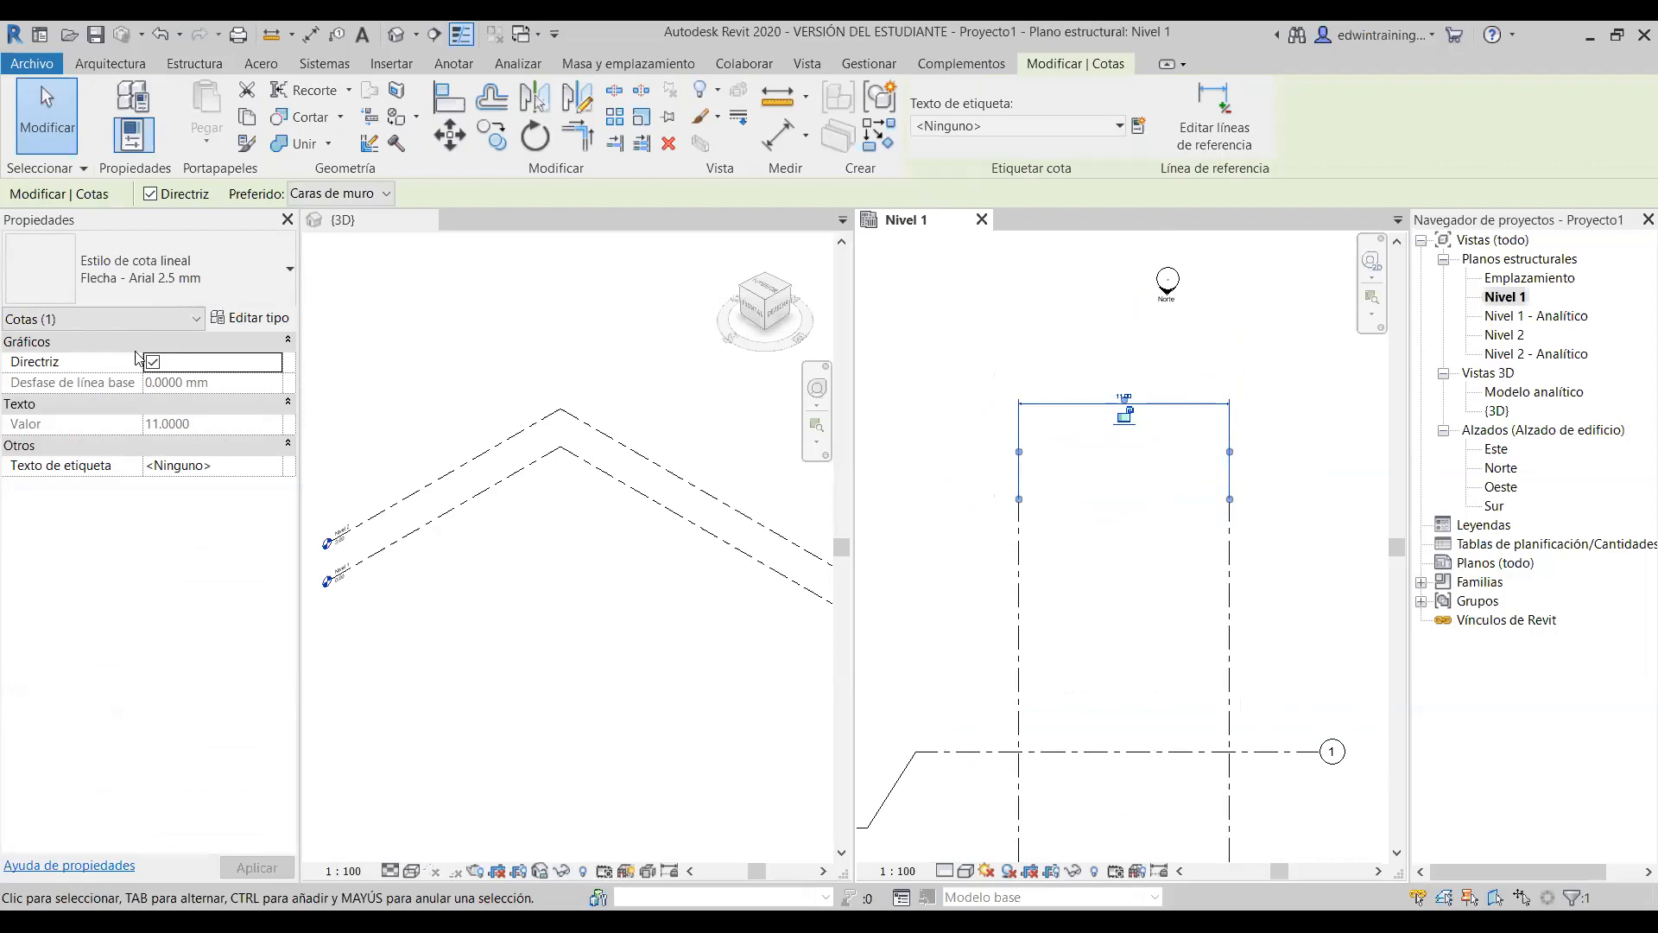
click(154, 362)
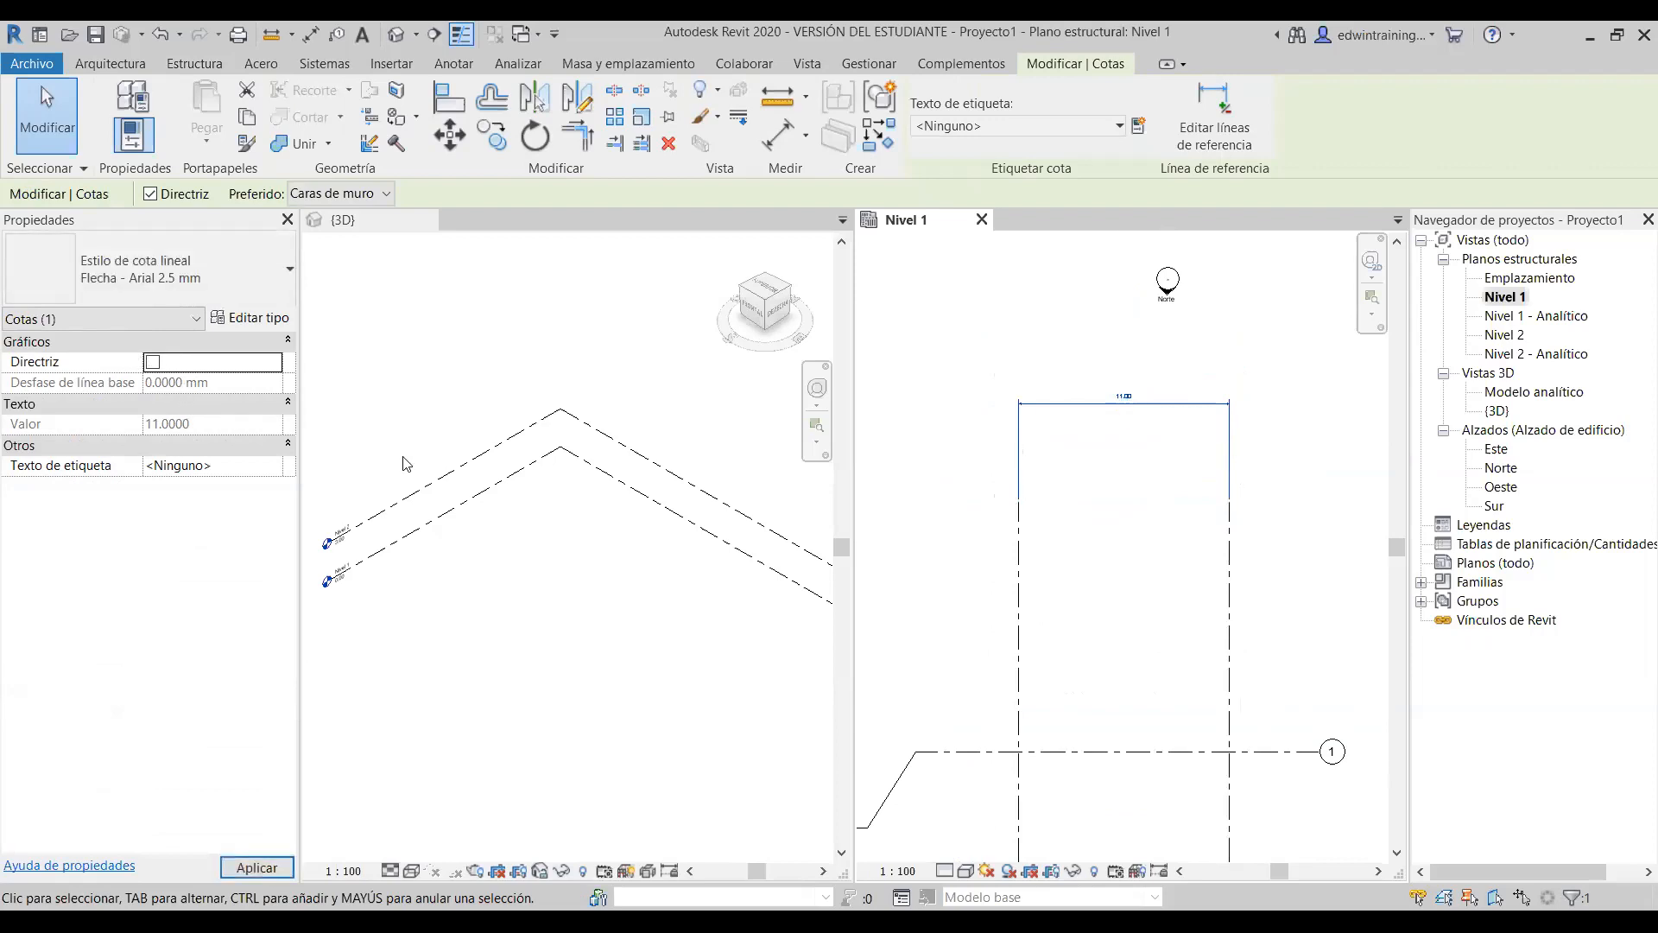
click(1134, 602)
click(1061, 413)
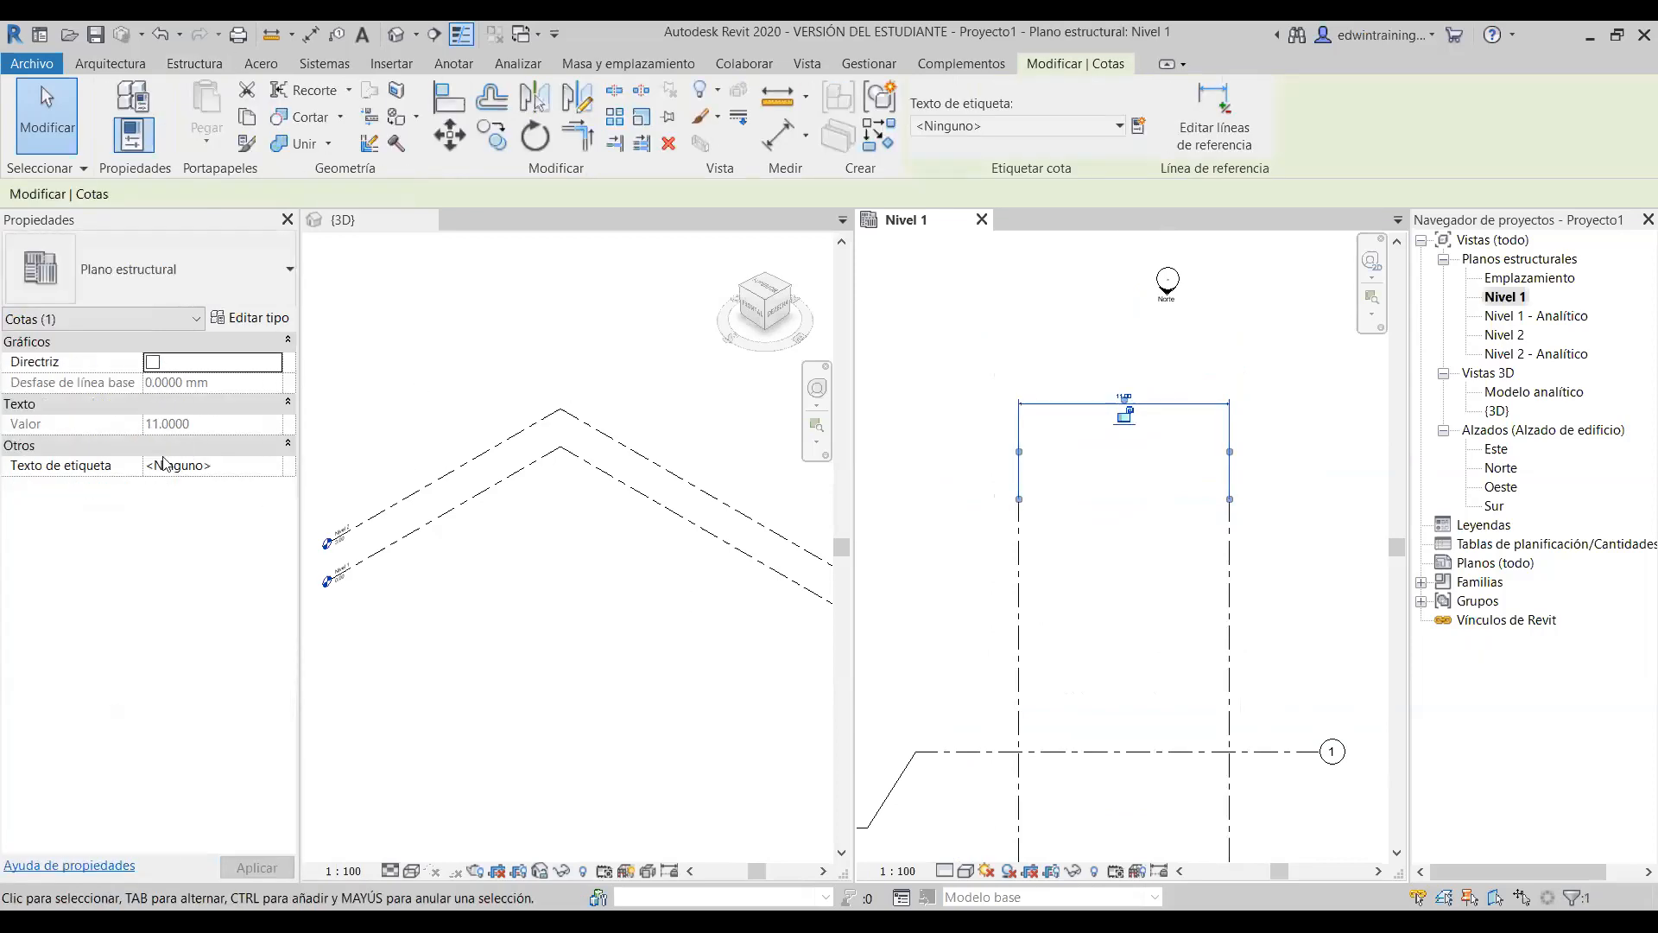
click(154, 362)
click(944, 698)
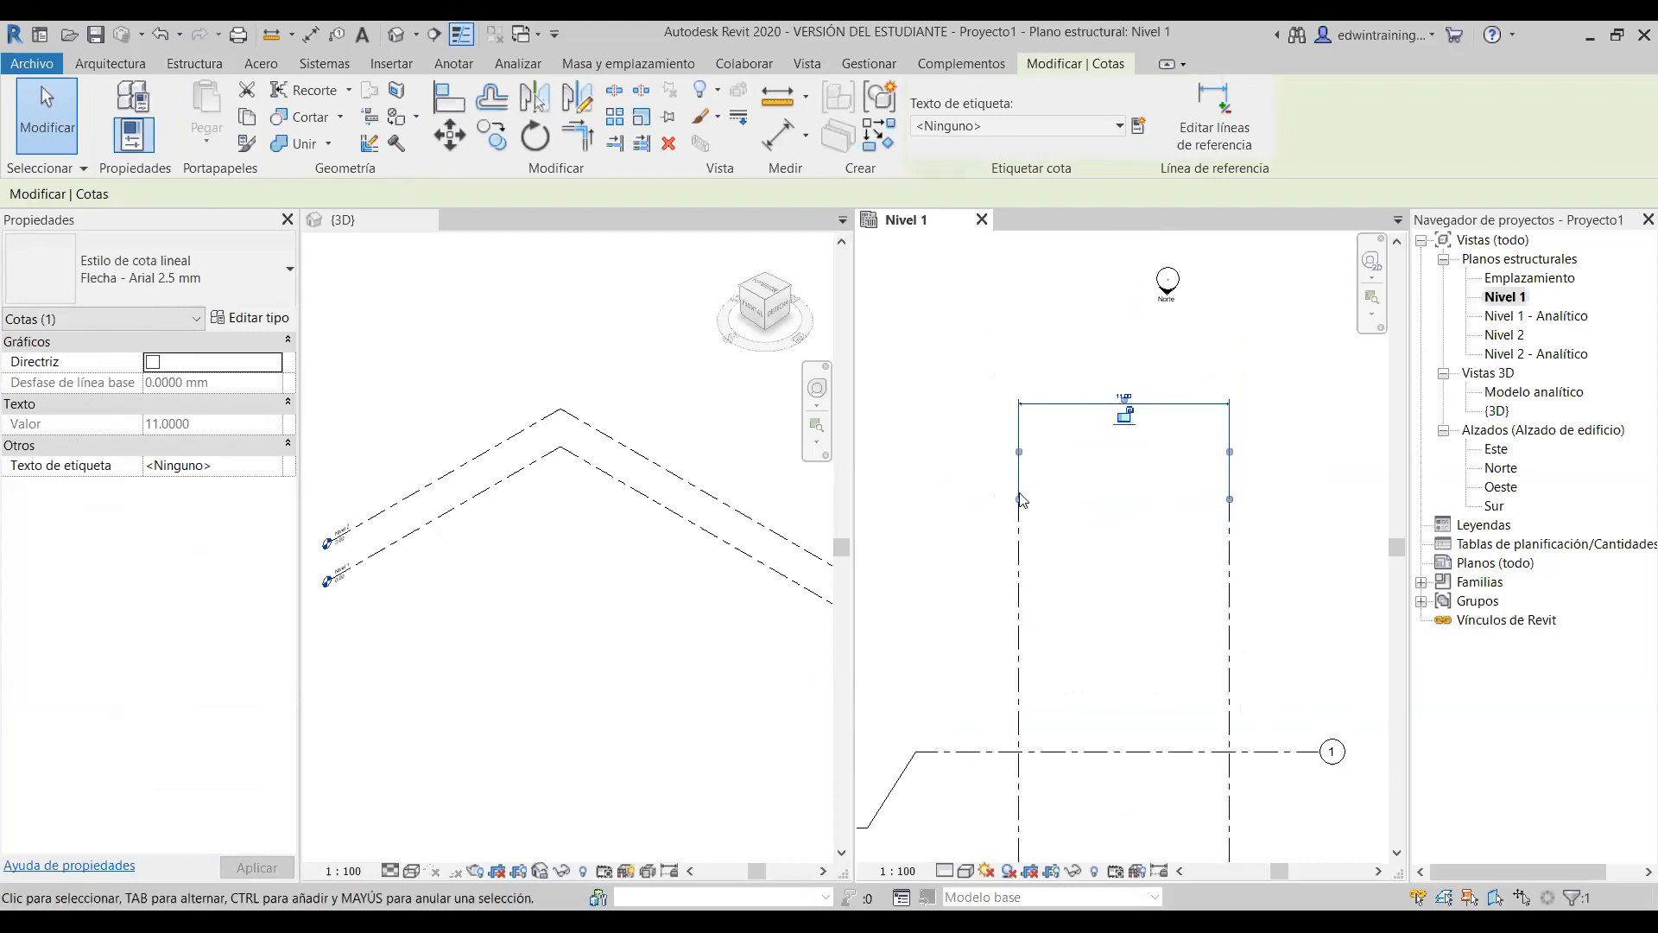
- Move the 11.00 dimension back down to a lower position above the grids
click(1080, 402)
drag(1066, 402, 1078, 461)
click(1140, 630)
scroll(1060, 449, down, 1)
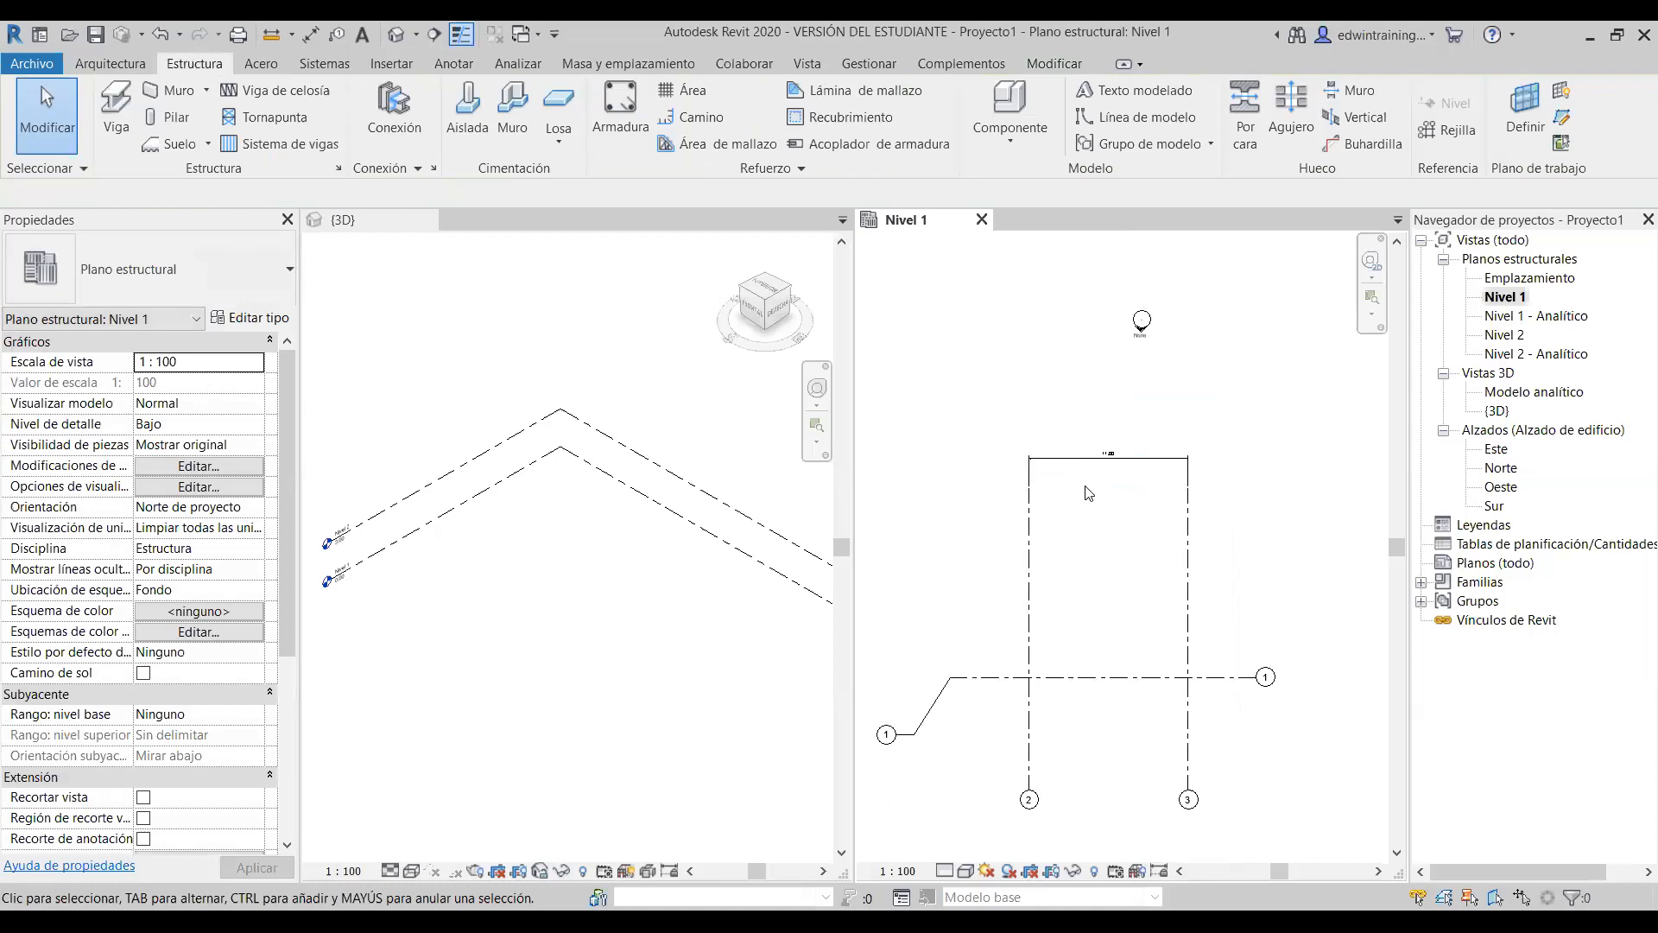
middle_drag(1088, 572, 1106, 508)
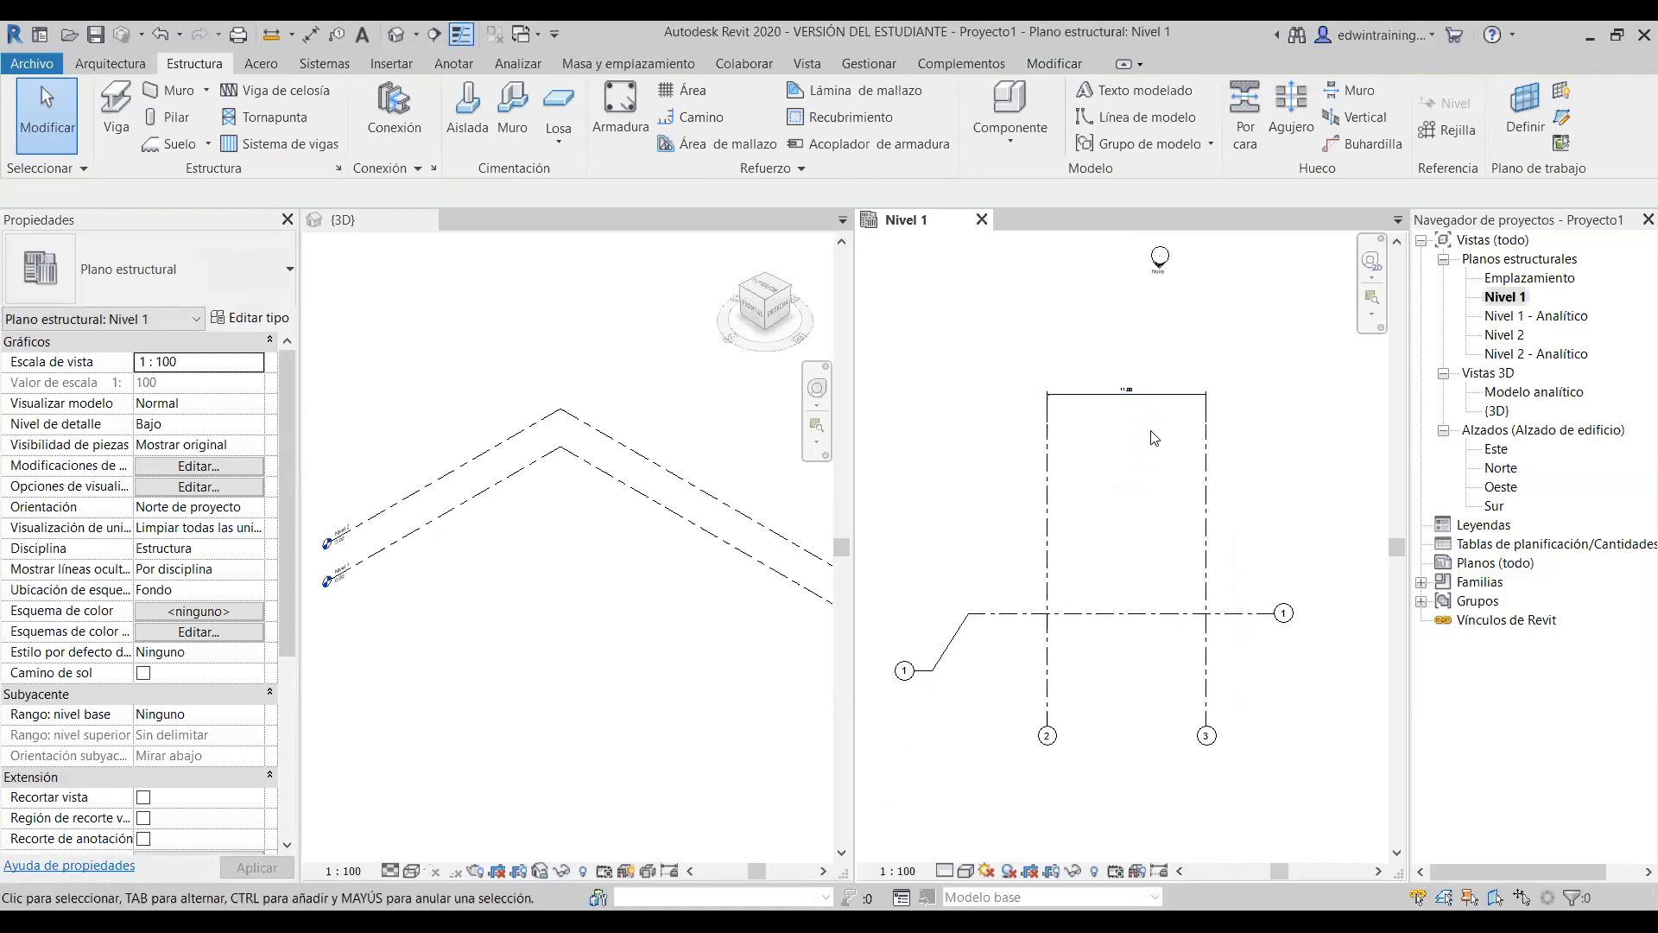
scroll(1153, 399, up, 1)
click(1159, 393)
click(1129, 567)
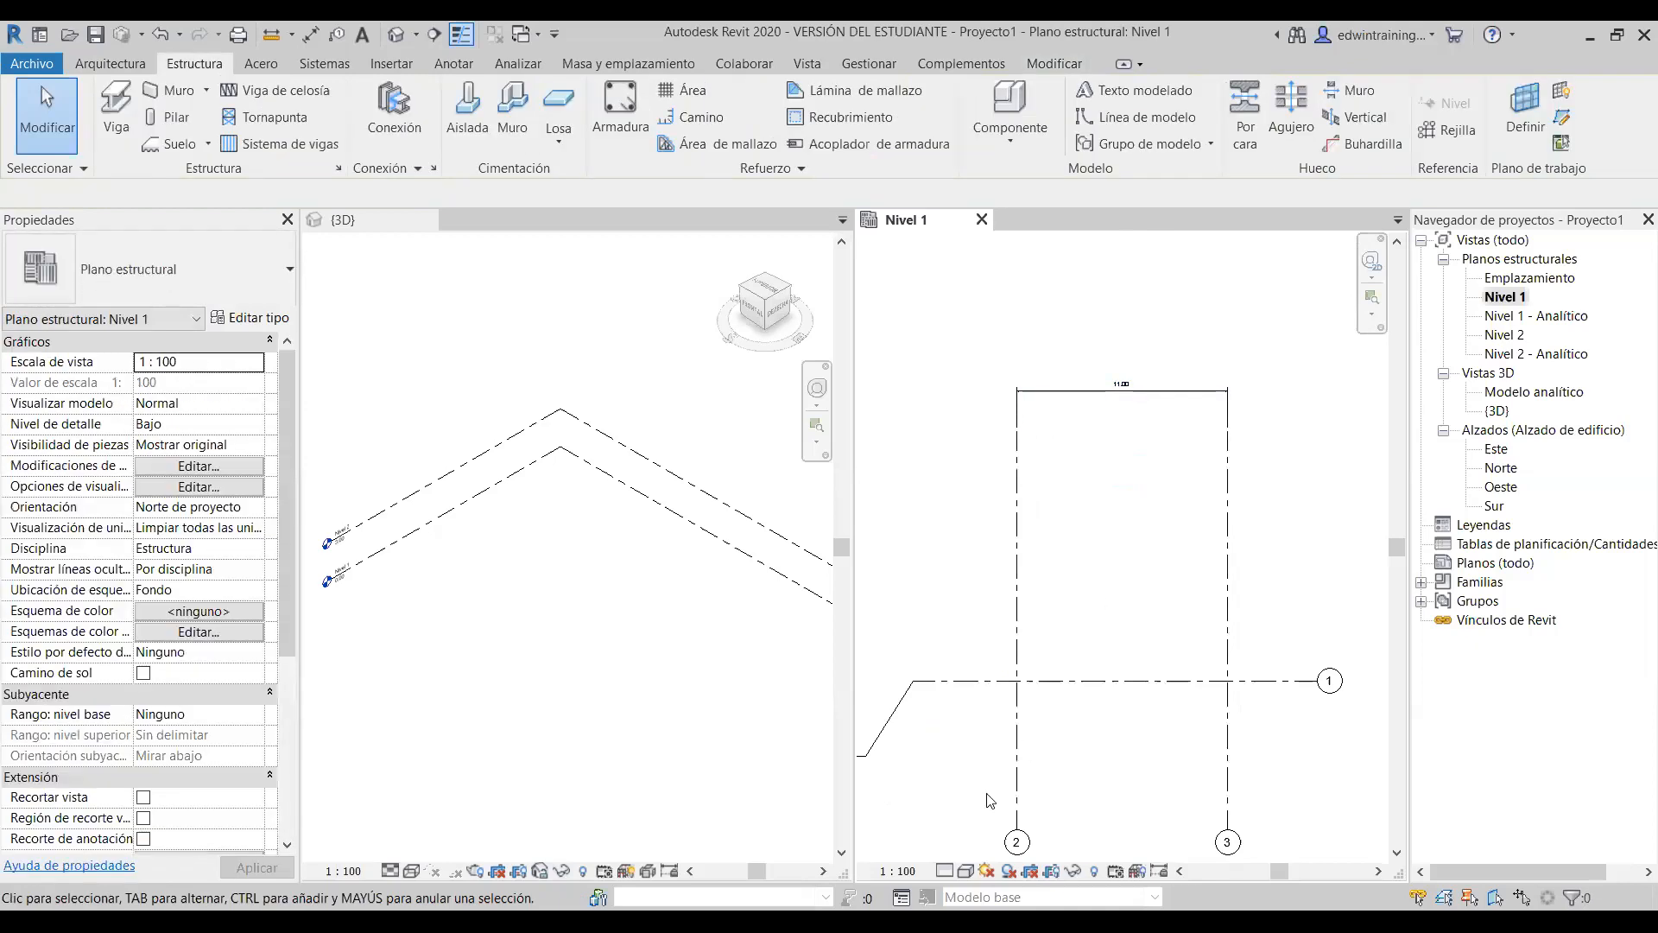
scroll(1137, 448, down, 1)
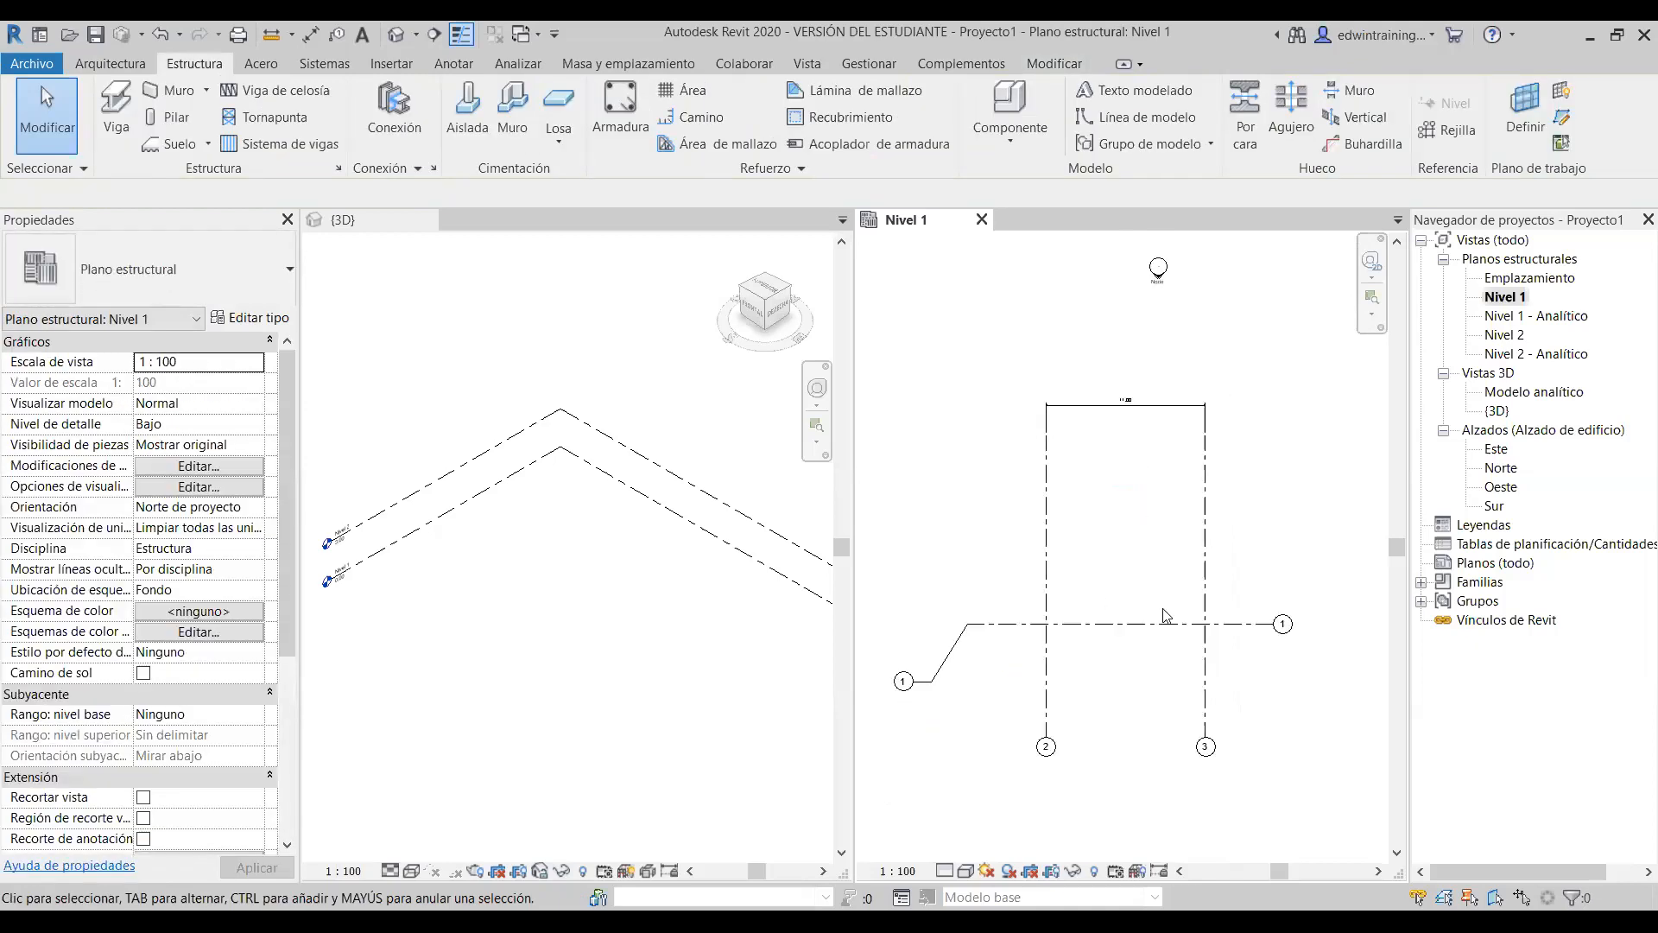
middle_drag(1164, 551, 1125, 488)
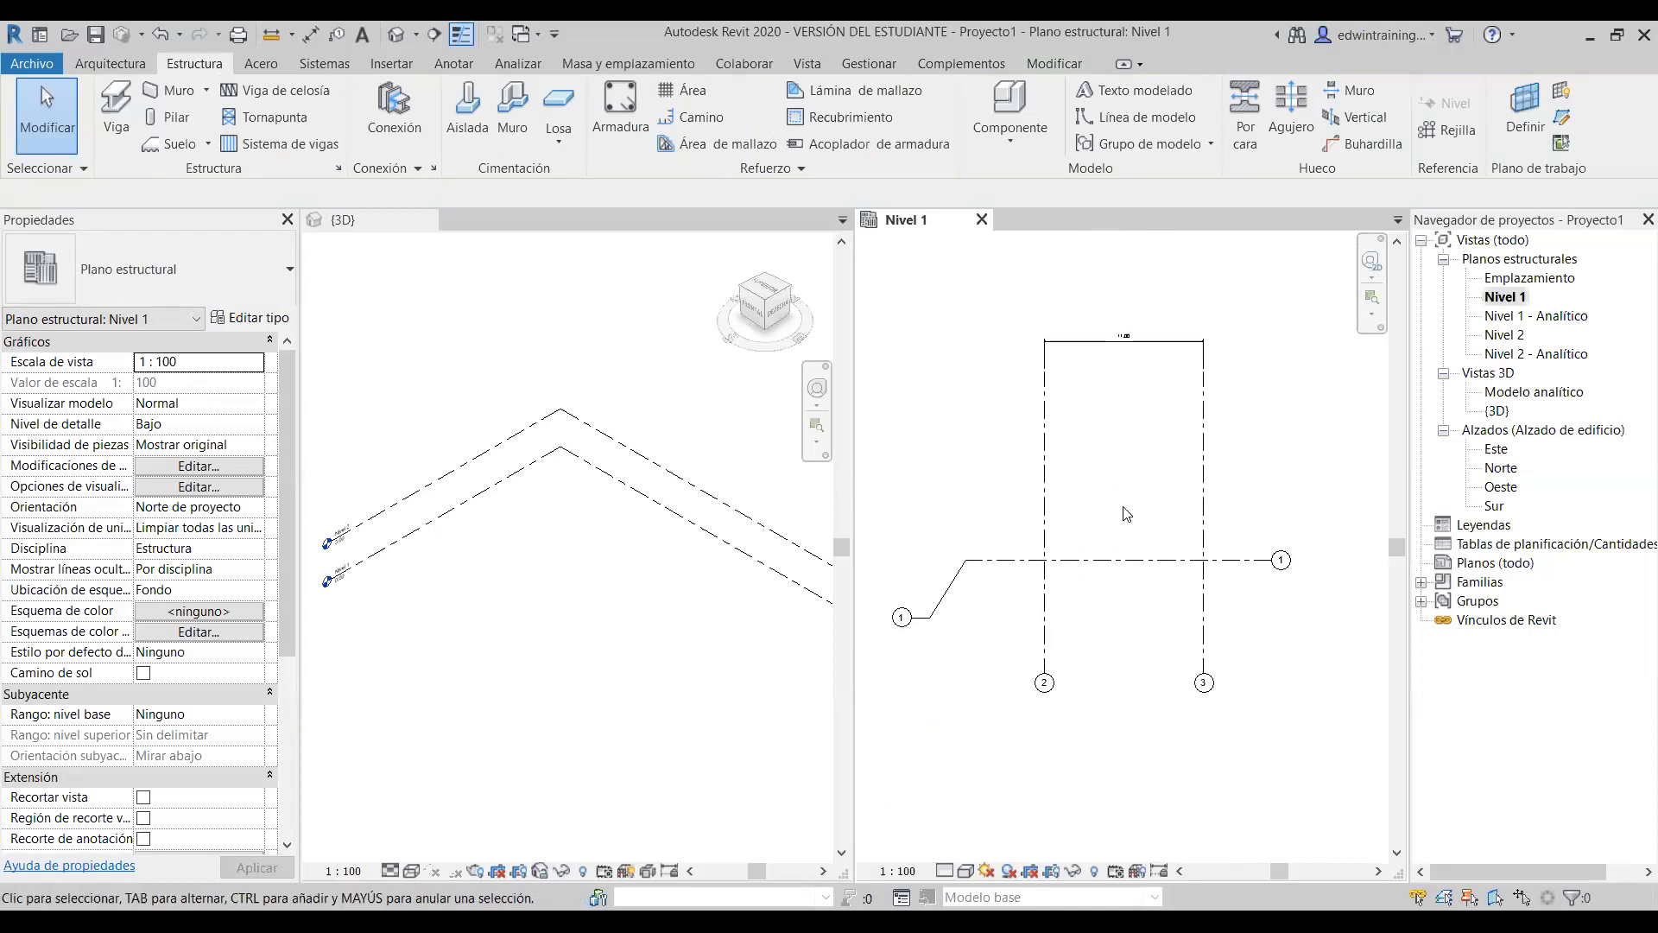
middle_drag(1131, 472, 1132, 487)
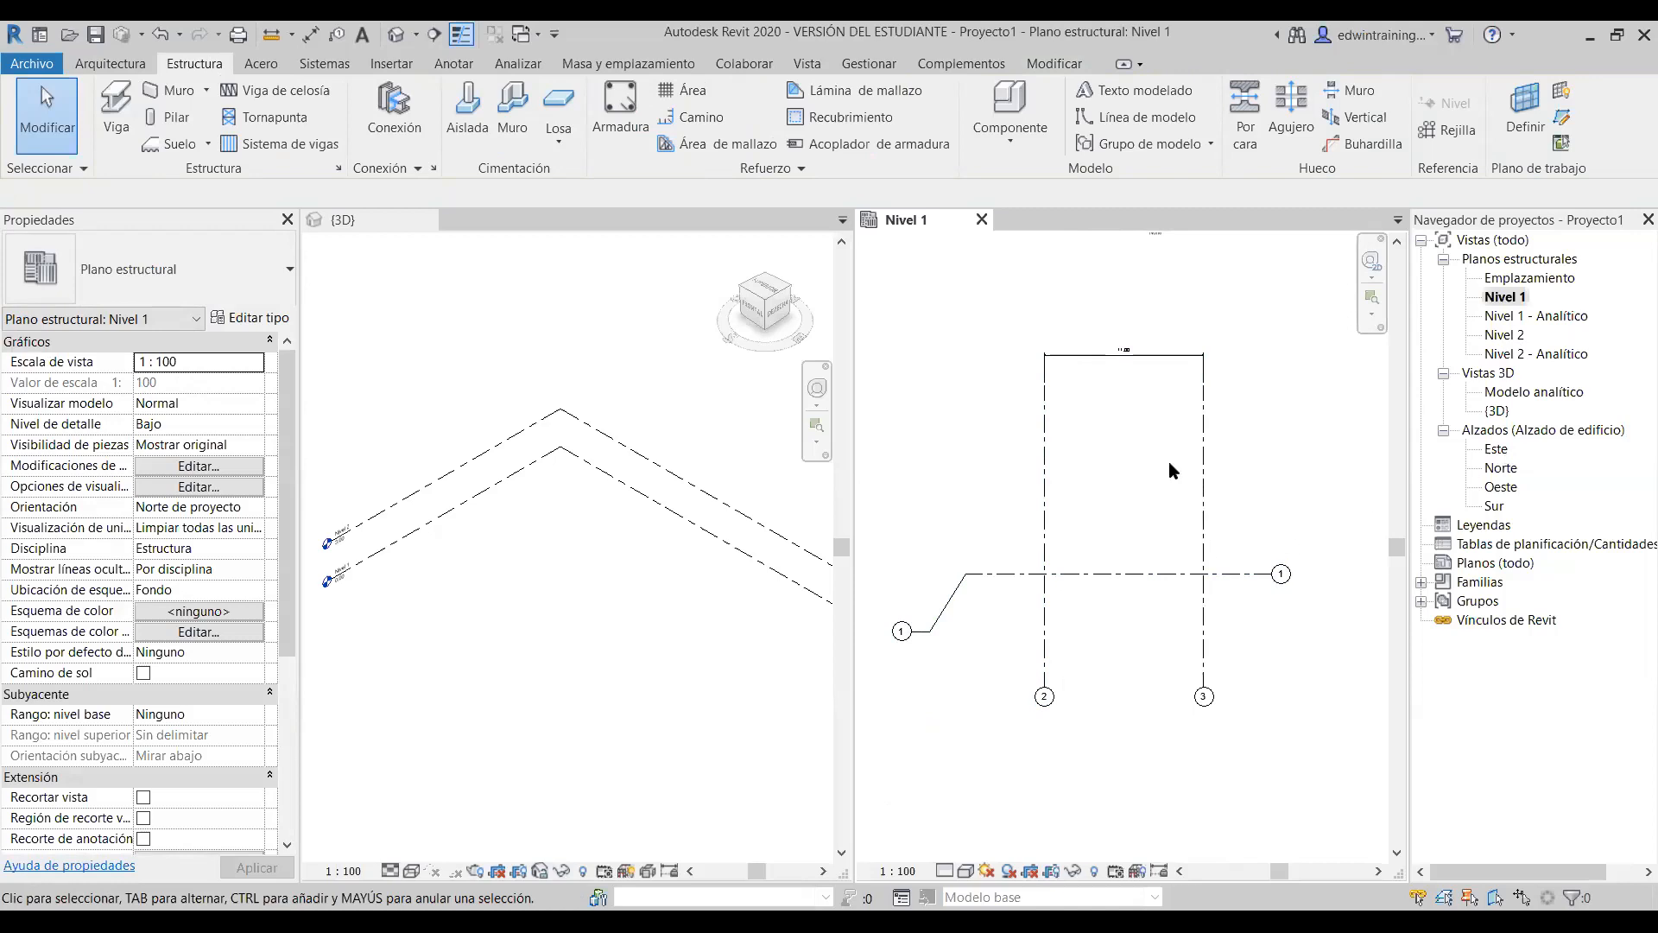
- In the Este elevation, extend grid 1's top end upward and launch Estructura > Nivel
double_click(1497, 450)
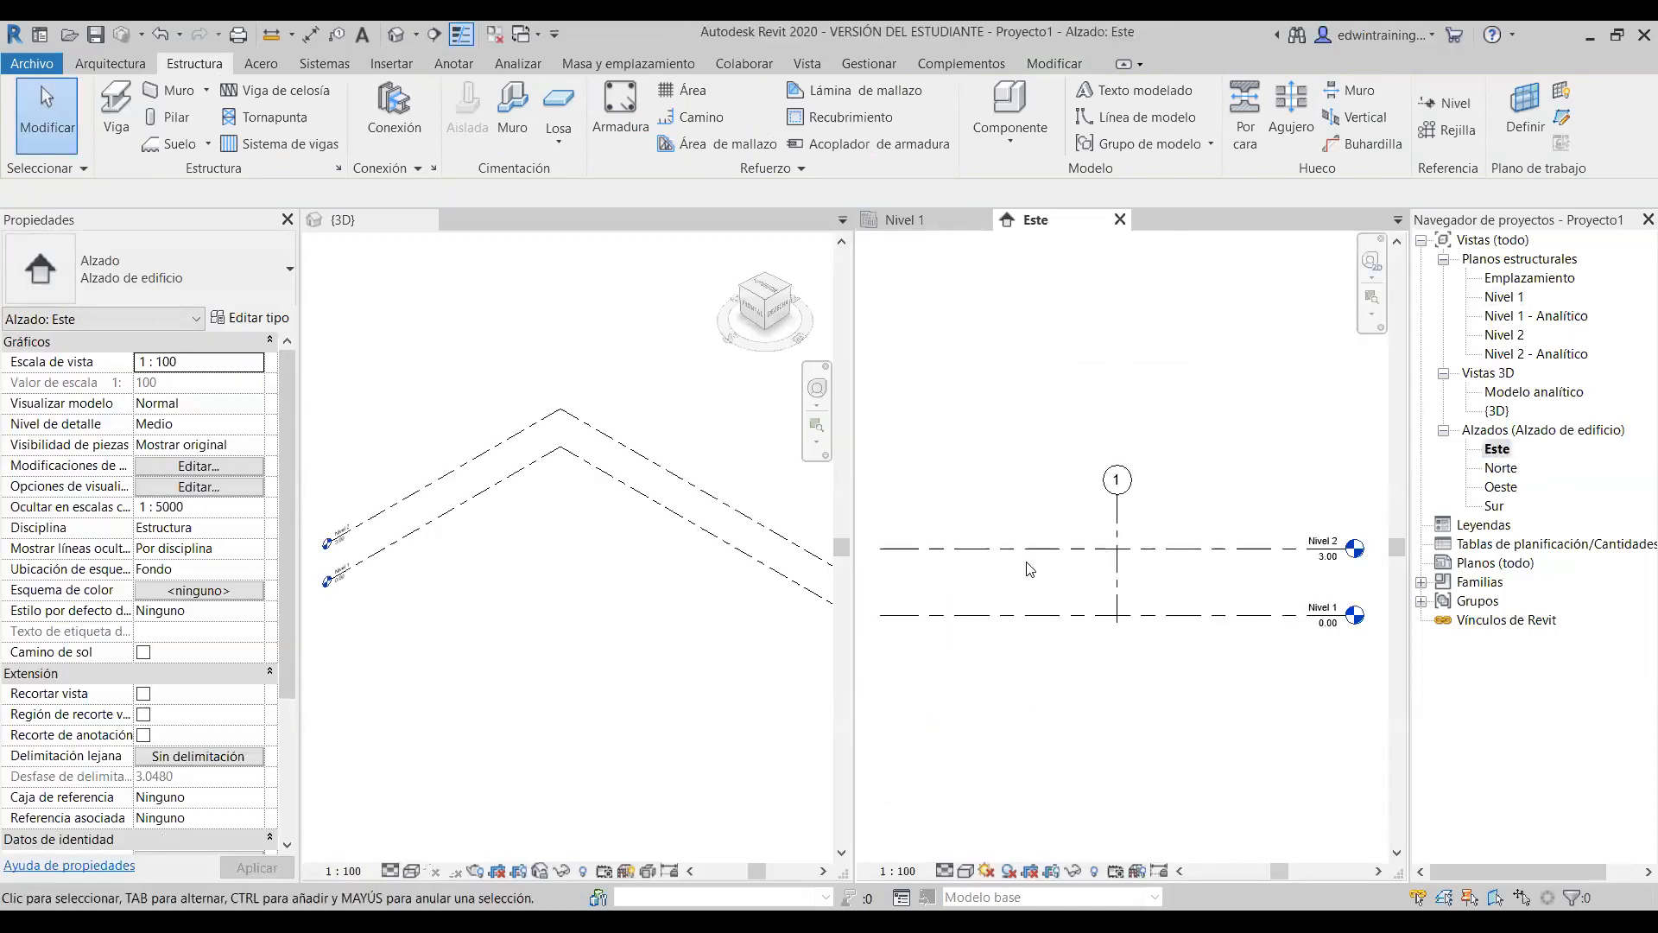
scroll(1112, 573, down, 1)
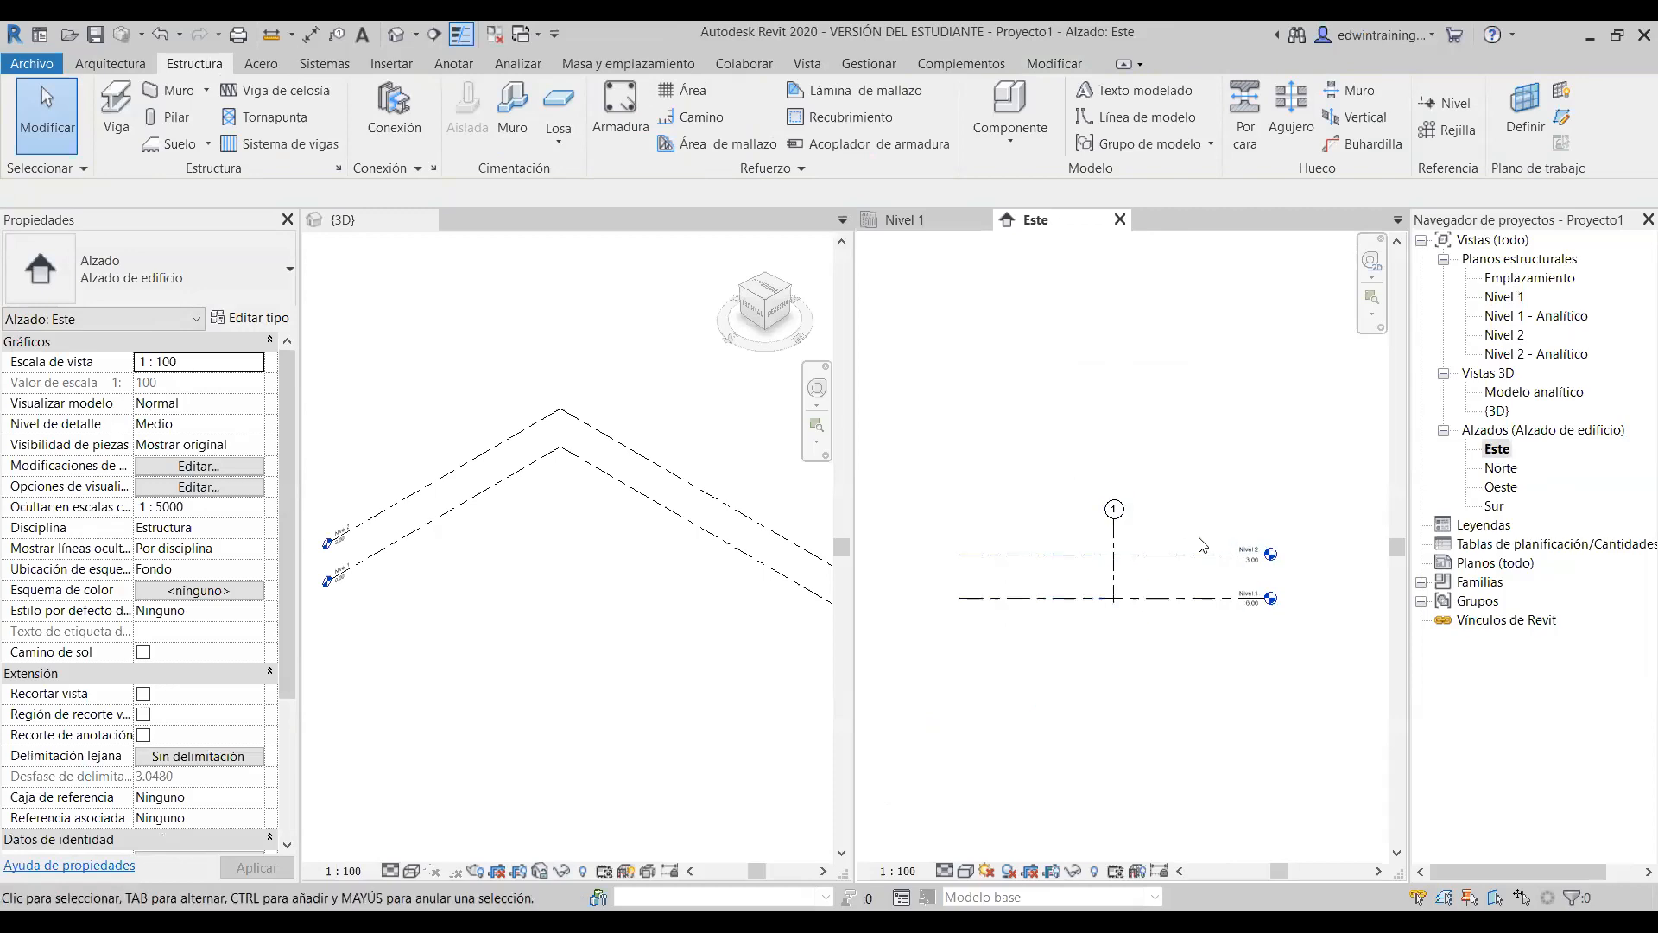
click(1113, 539)
drag(1115, 520, 1115, 470)
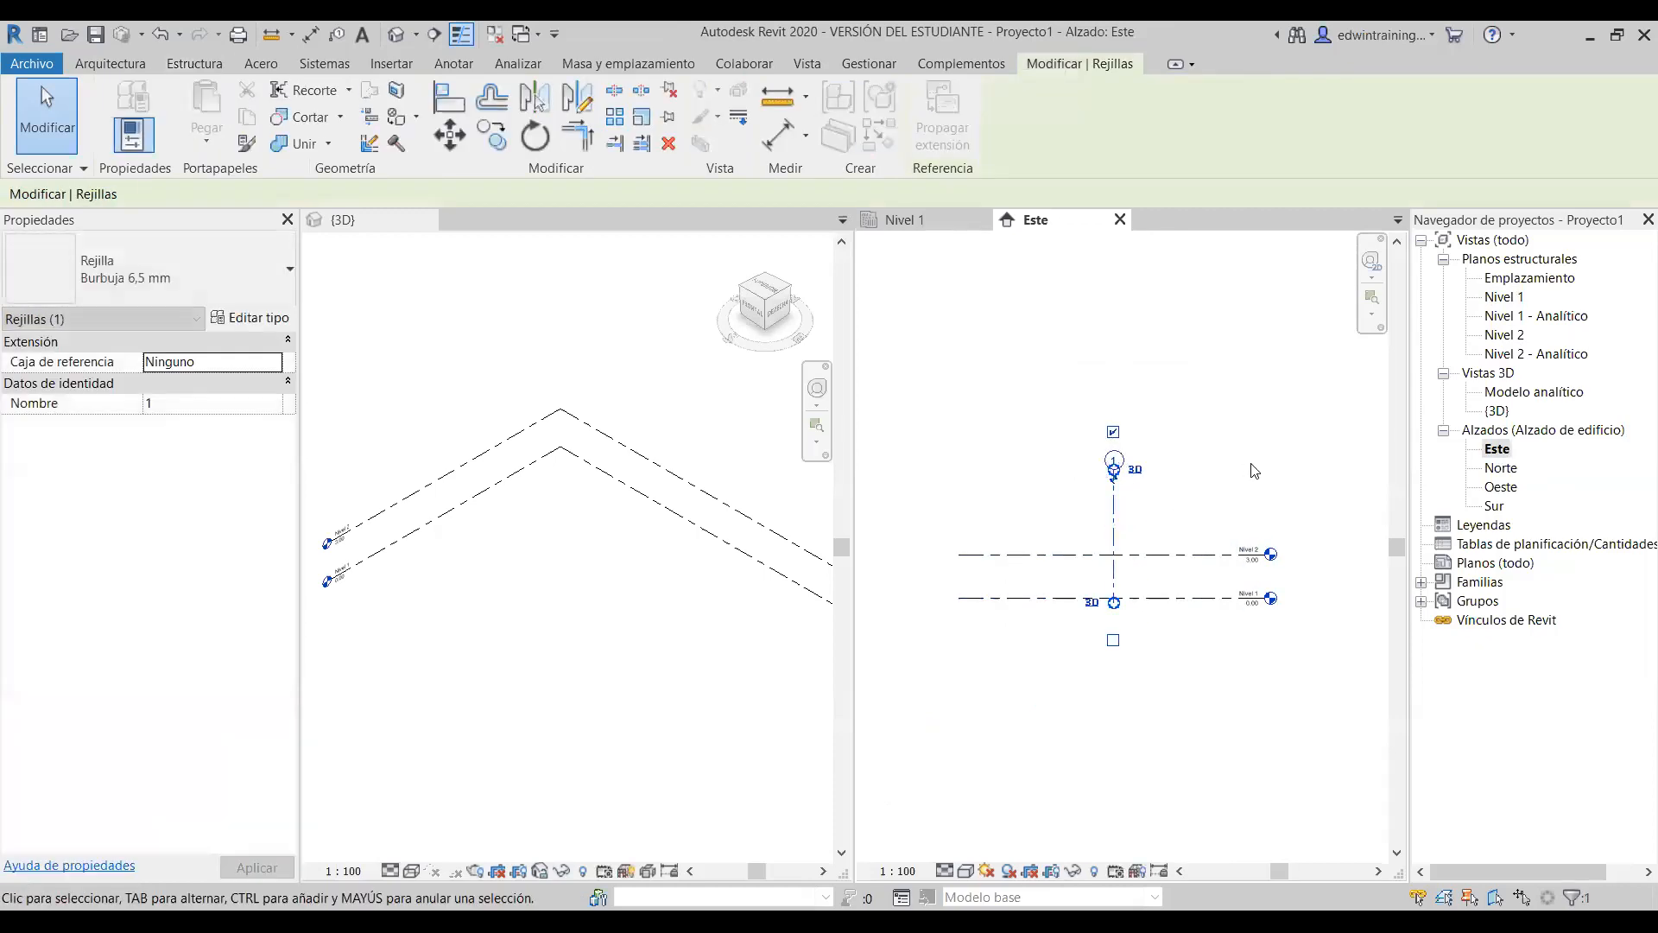
click(1251, 473)
scroll(1199, 573, up, 1)
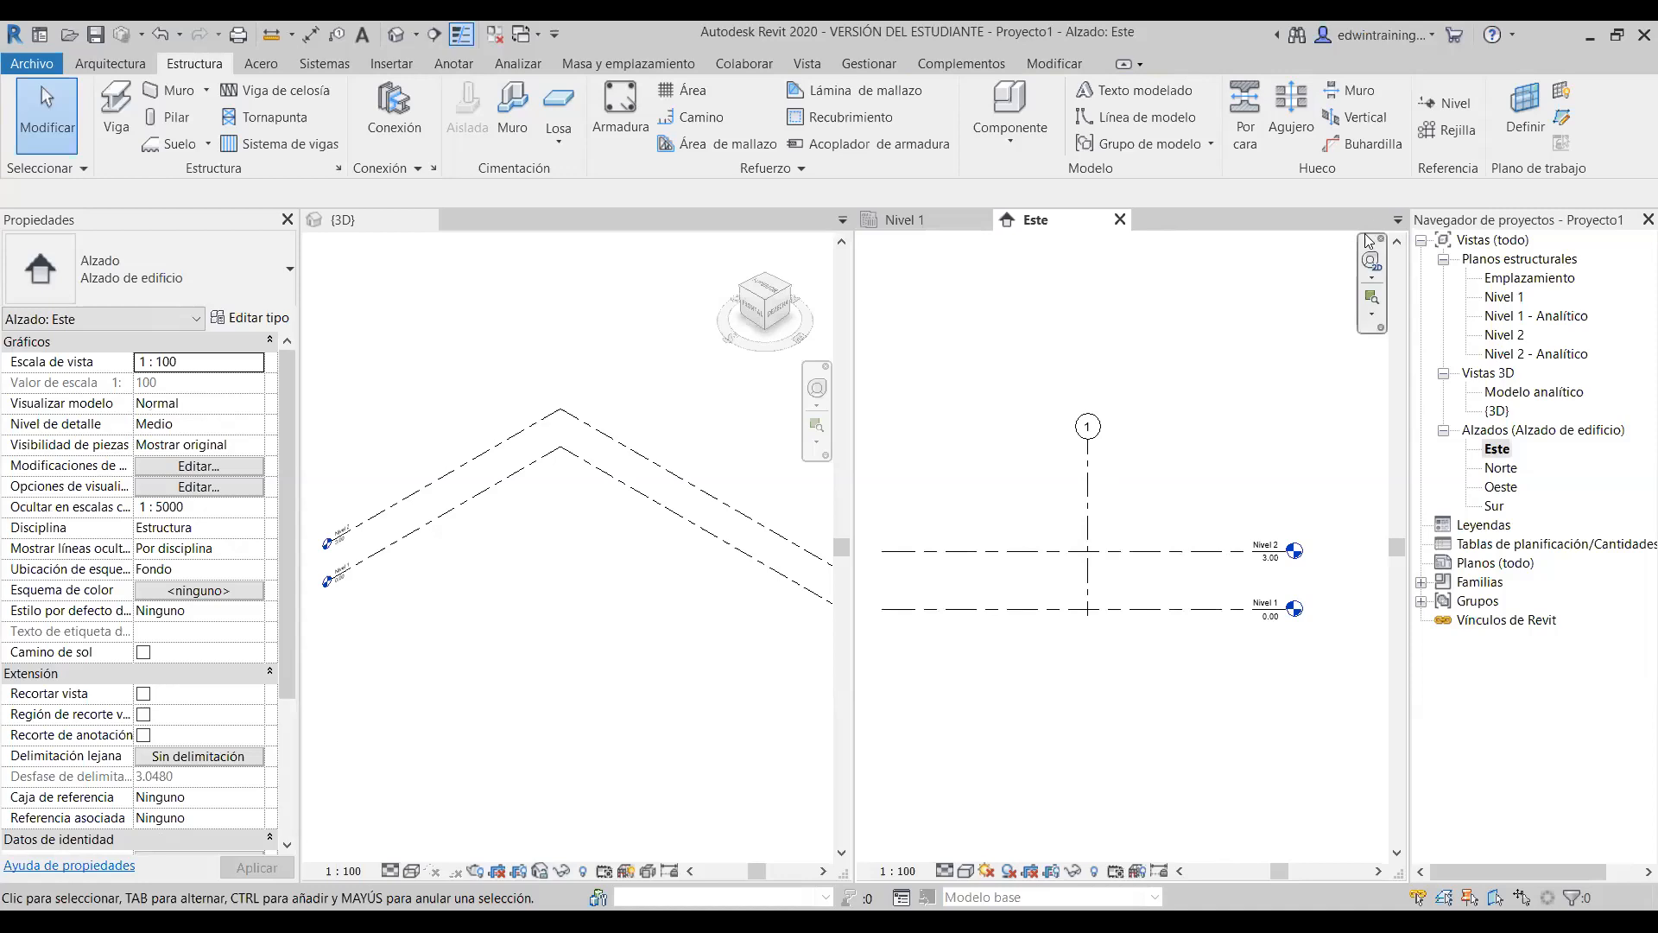
middle_drag(1156, 447, 1176, 450)
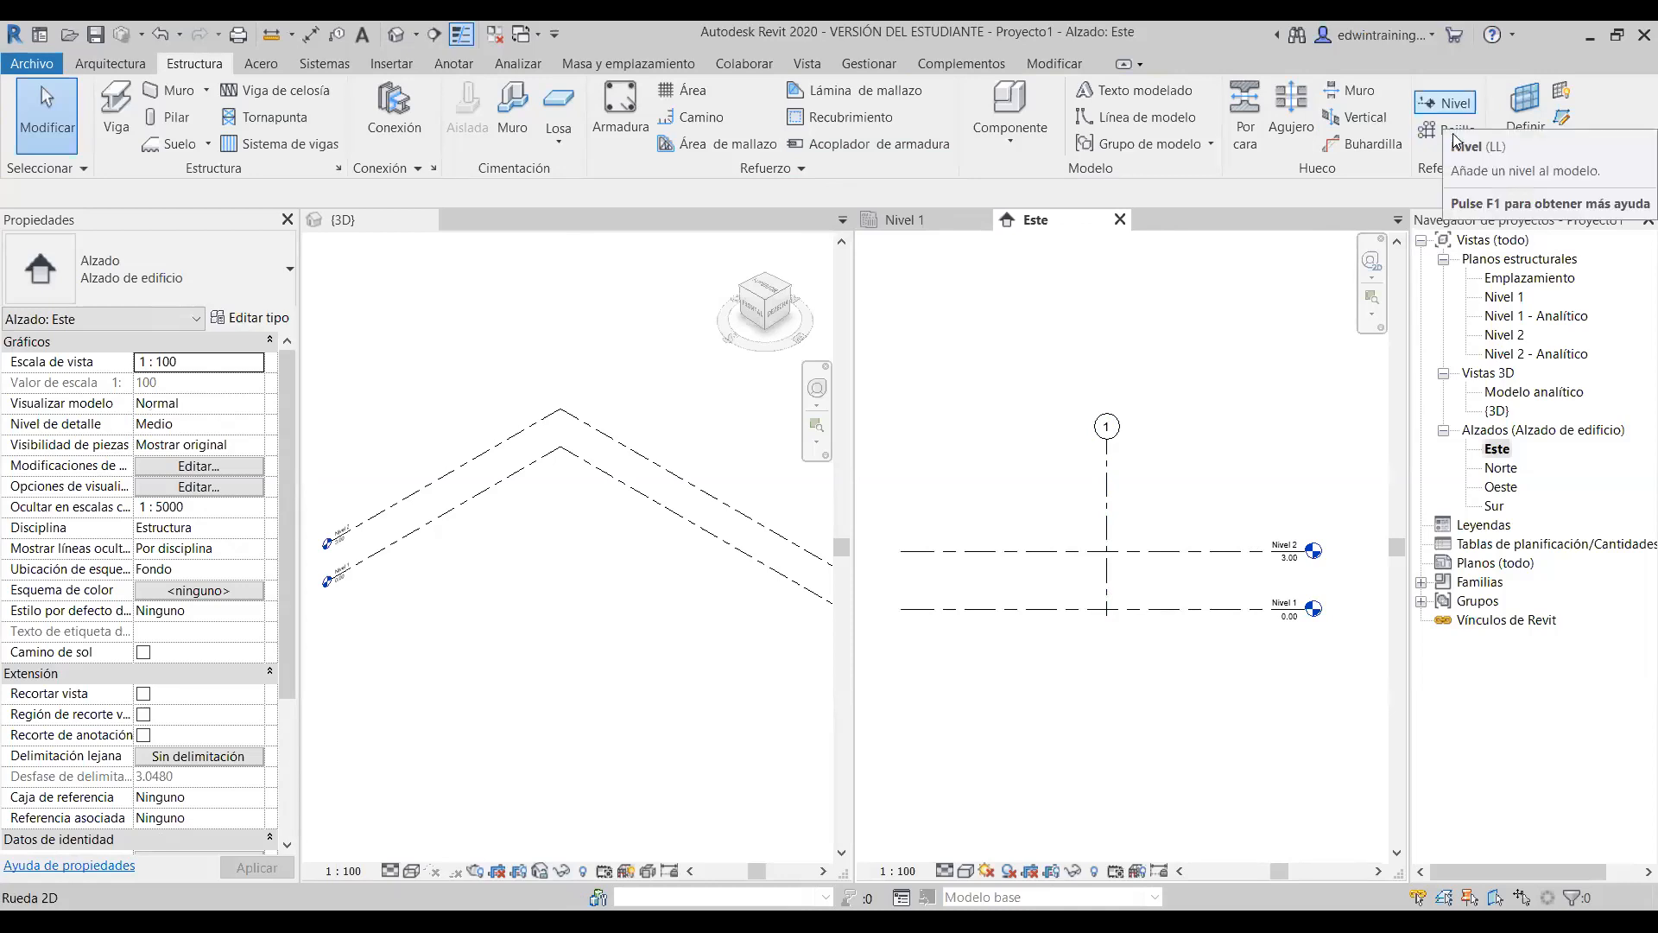
click(1449, 104)
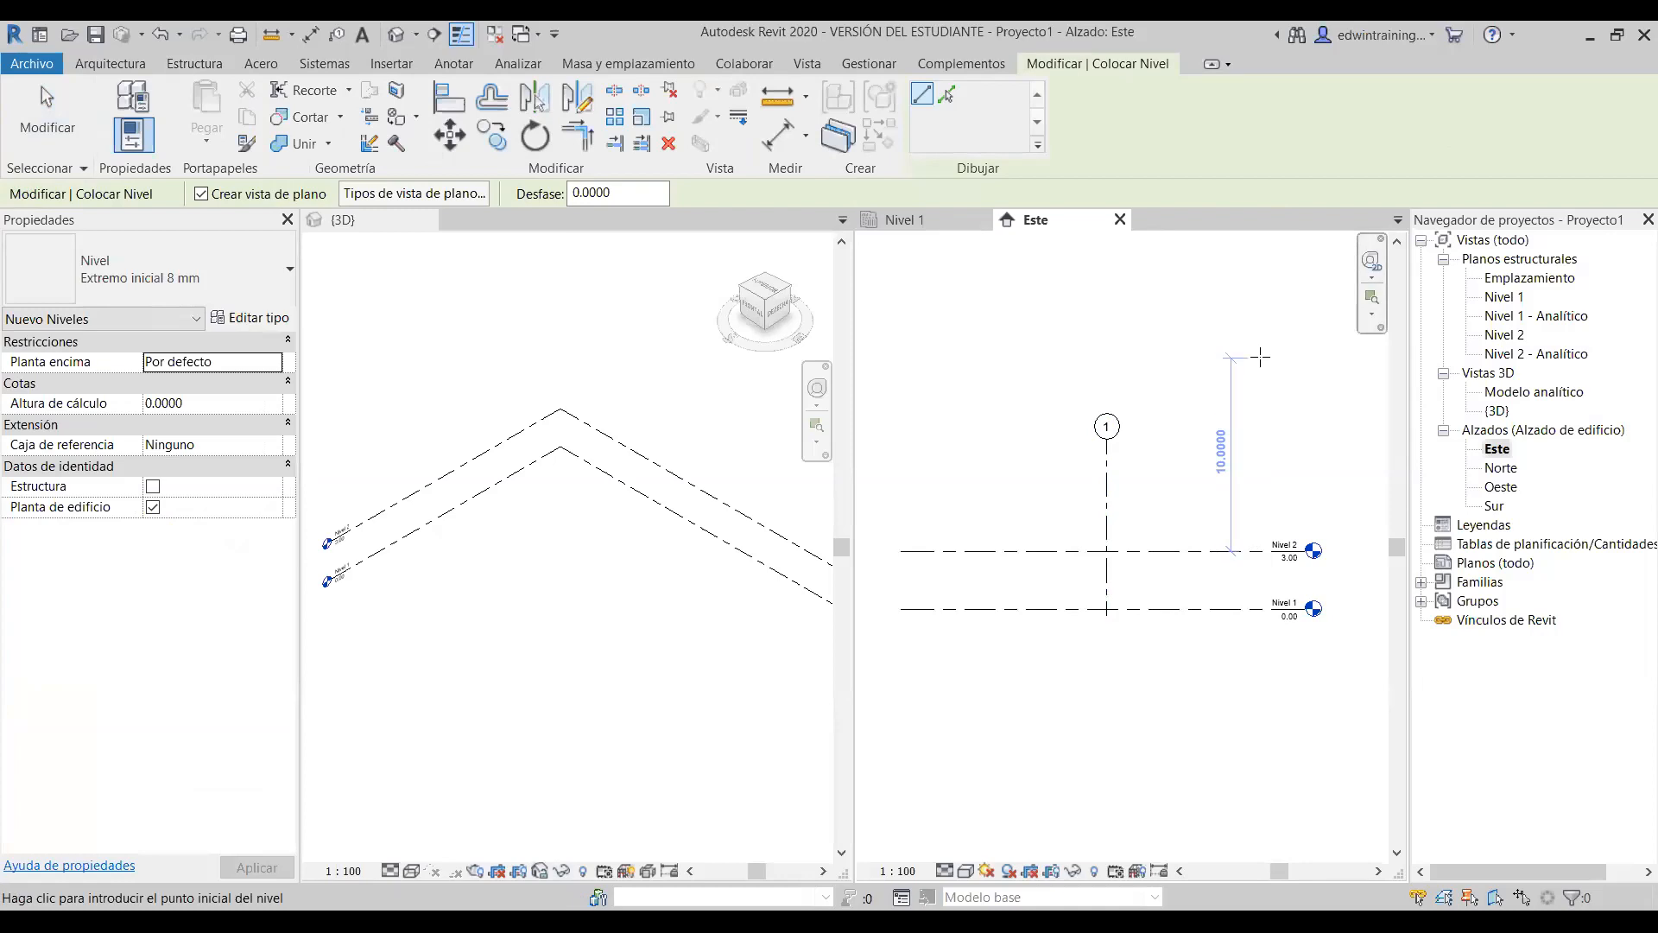
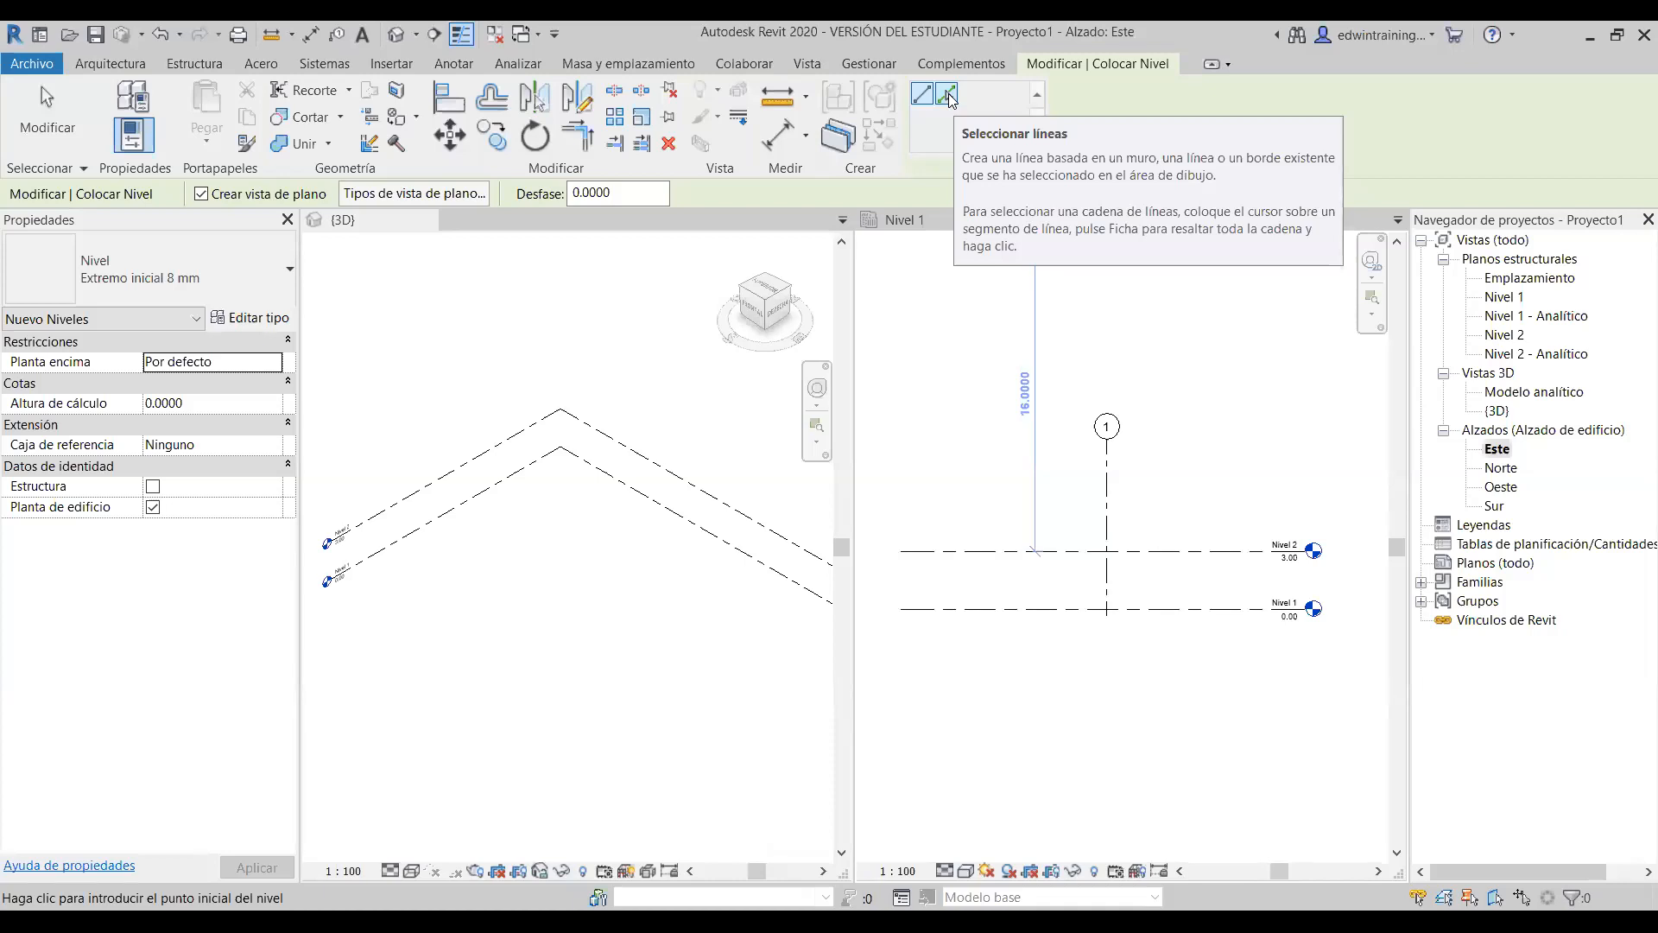
- Set level placement to pick existing lines with a 3.0 offset
click(946, 95)
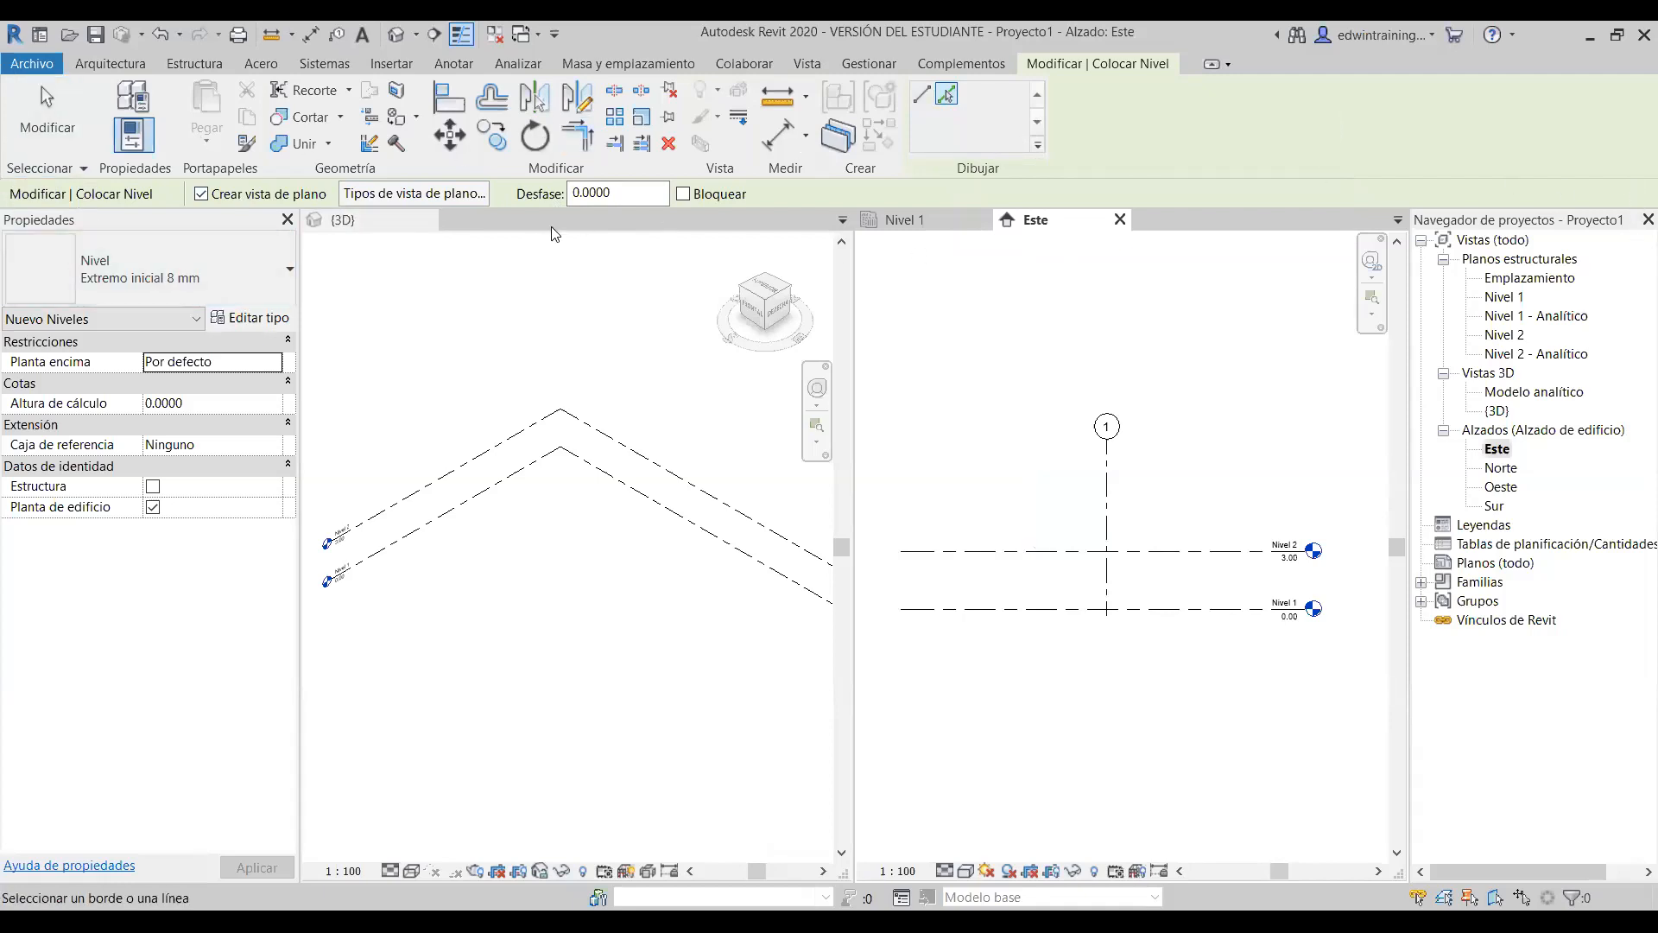
click(651, 194)
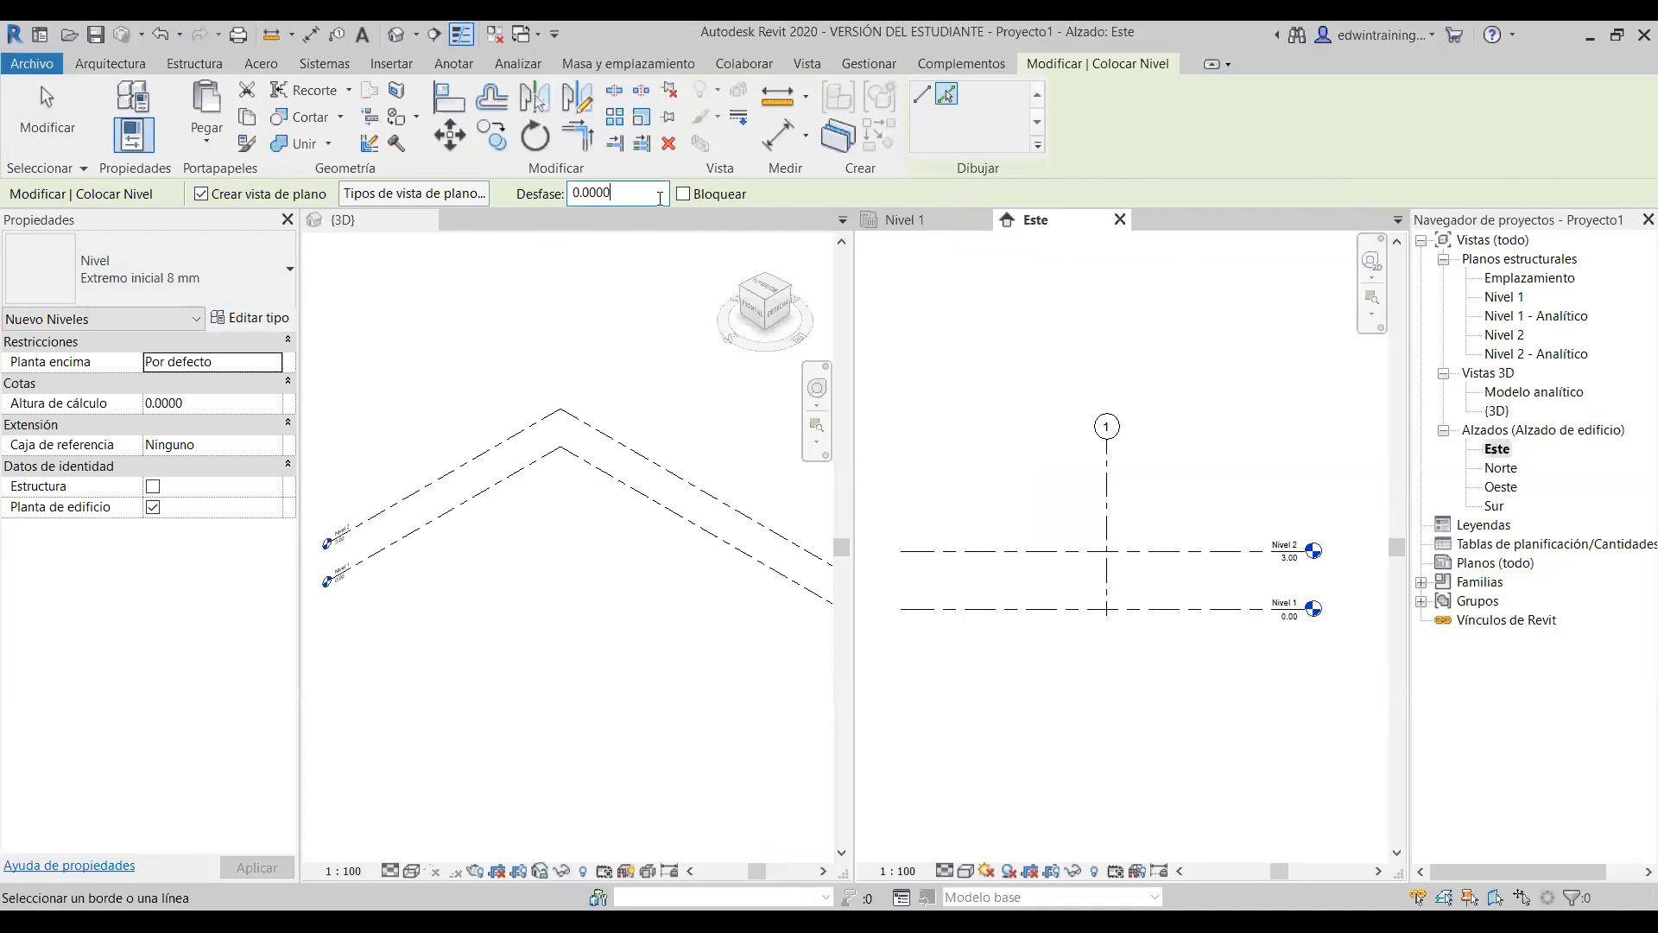
drag(623, 194, 545, 202)
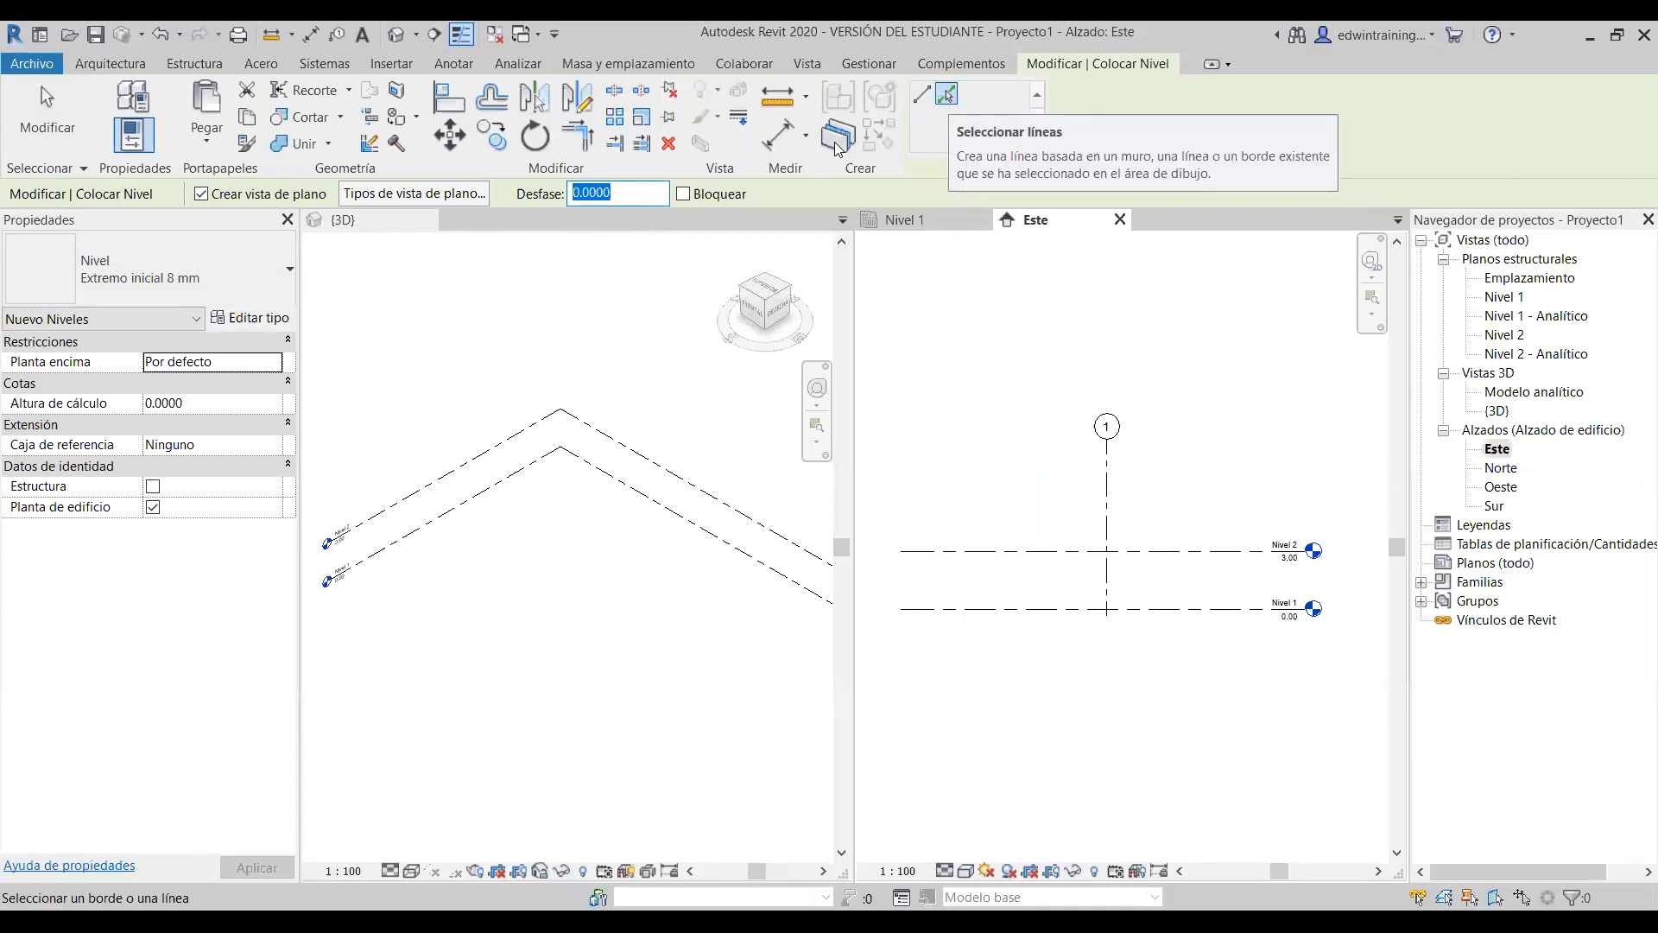
text(3)
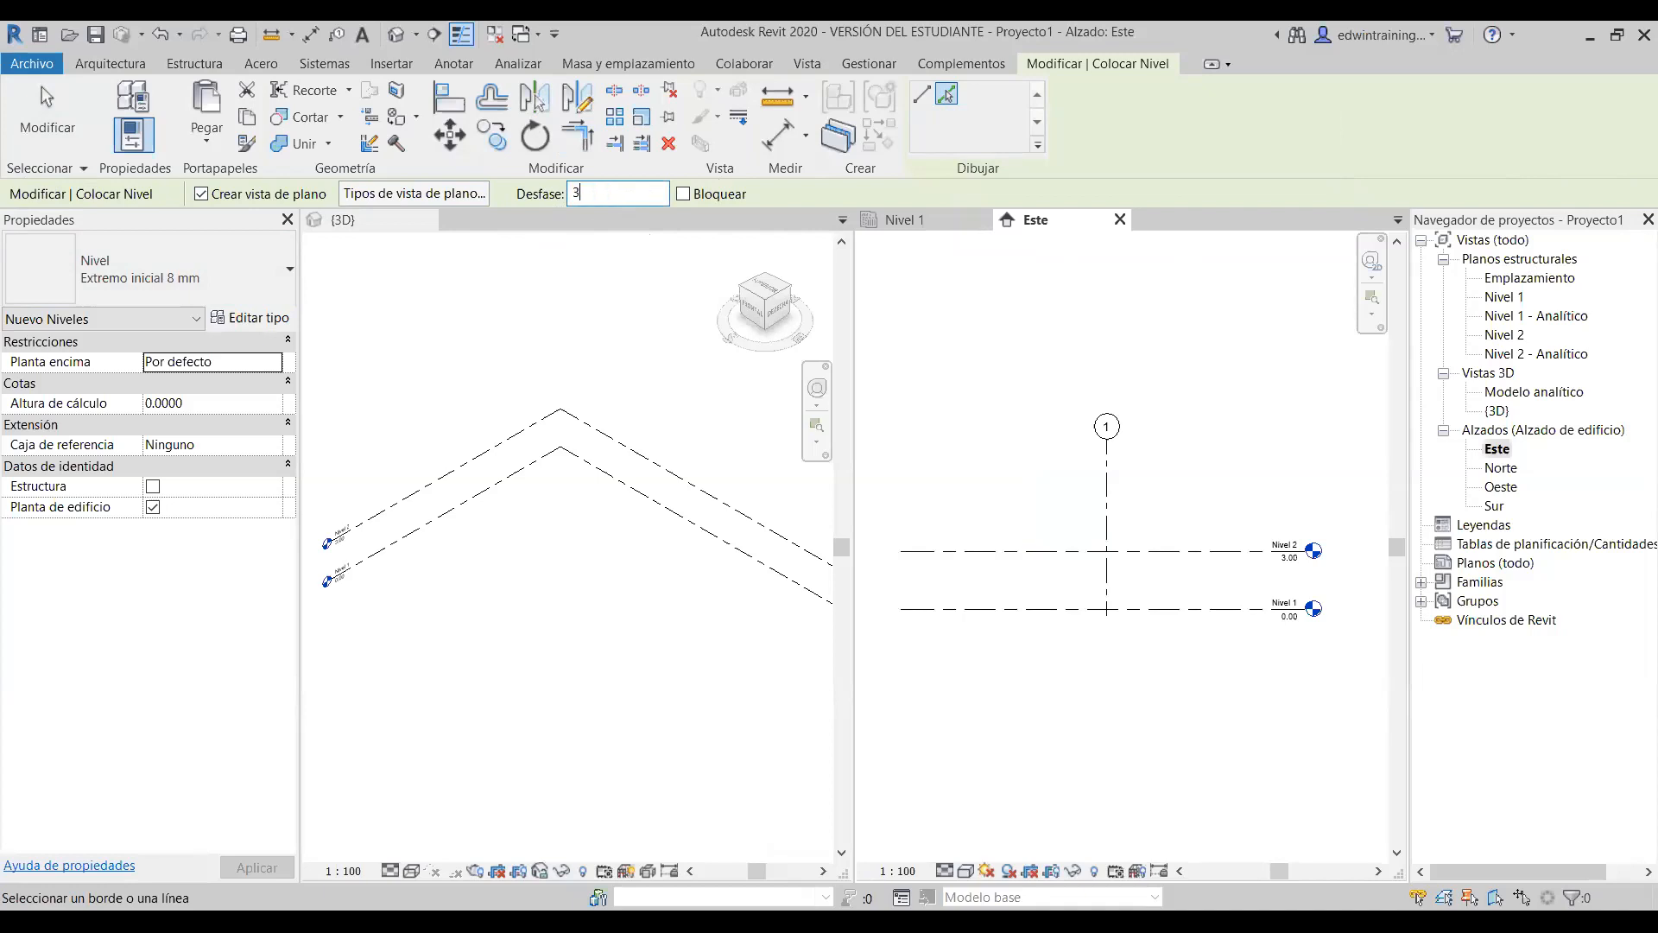
key(Return)
scroll(1218, 592, up, 1)
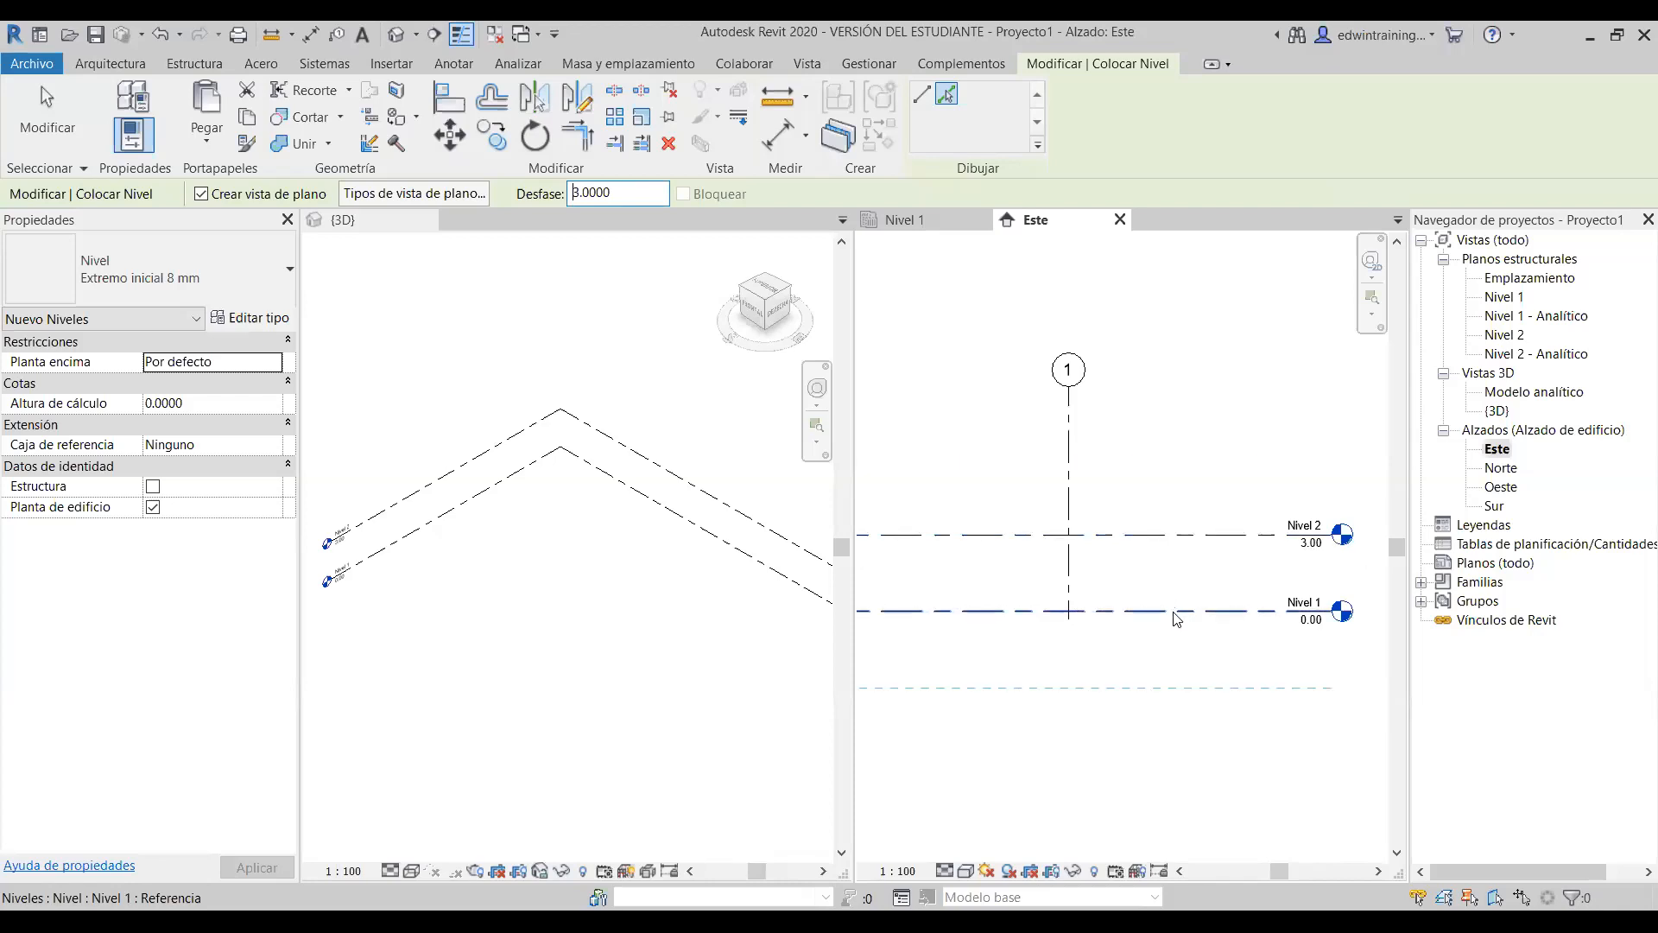
- Pick the Nivel 2 line to create Nivel 3 at 6.00, then exit the Level tool
click(1160, 537)
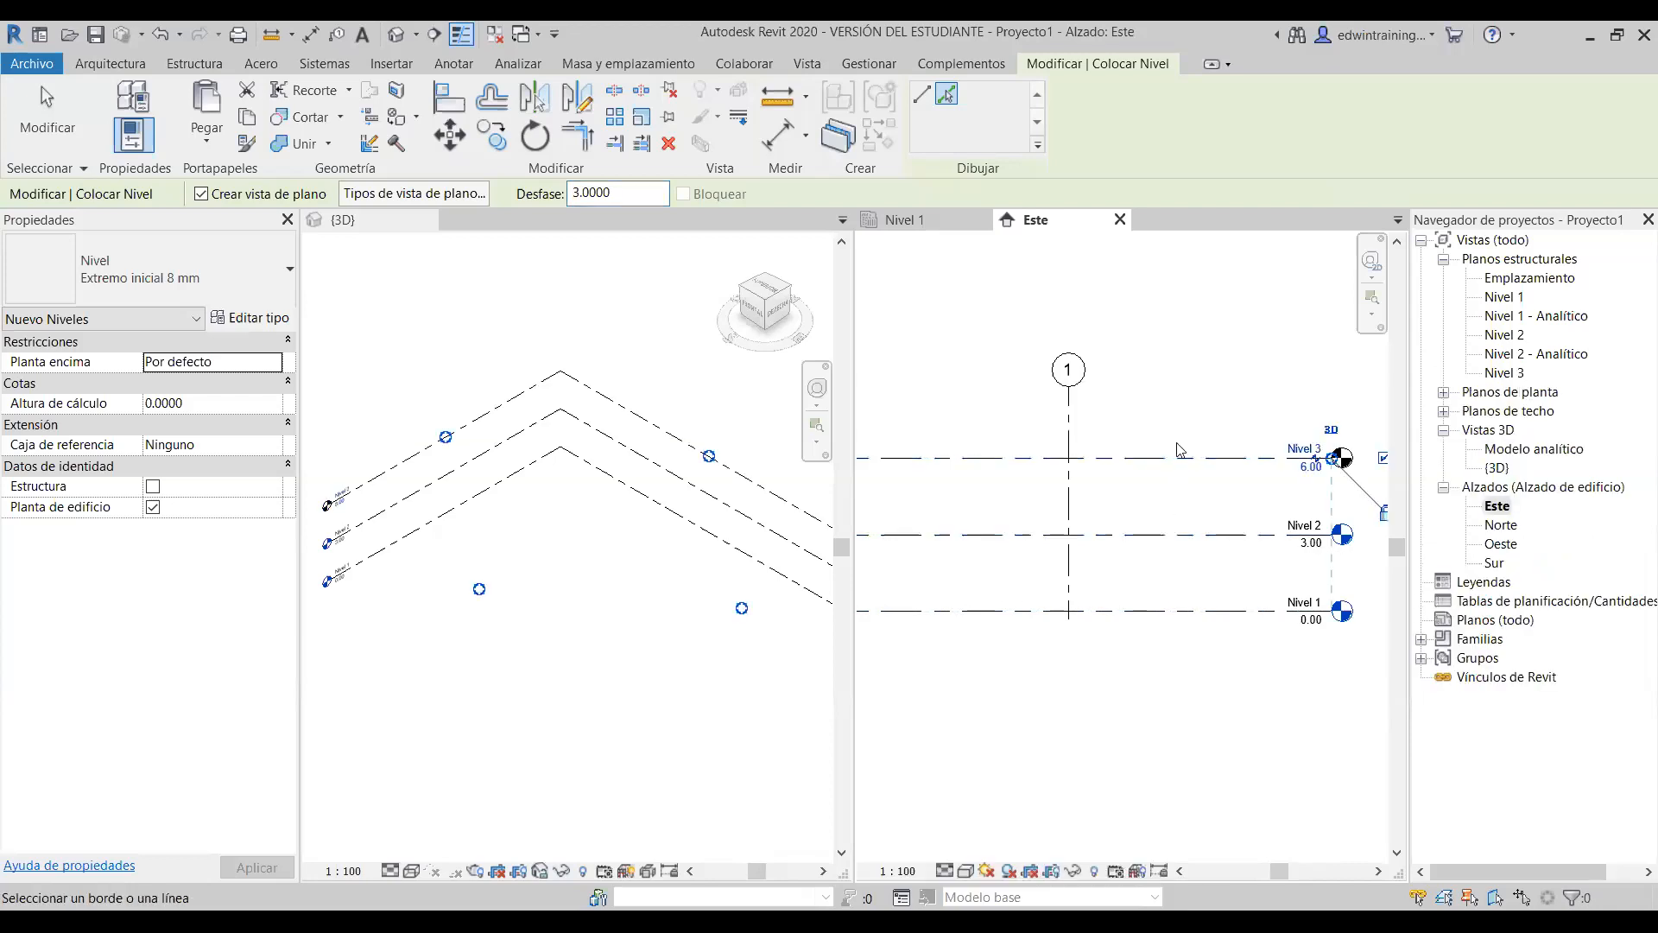
scroll(1181, 450, down, 2)
key(Escape)
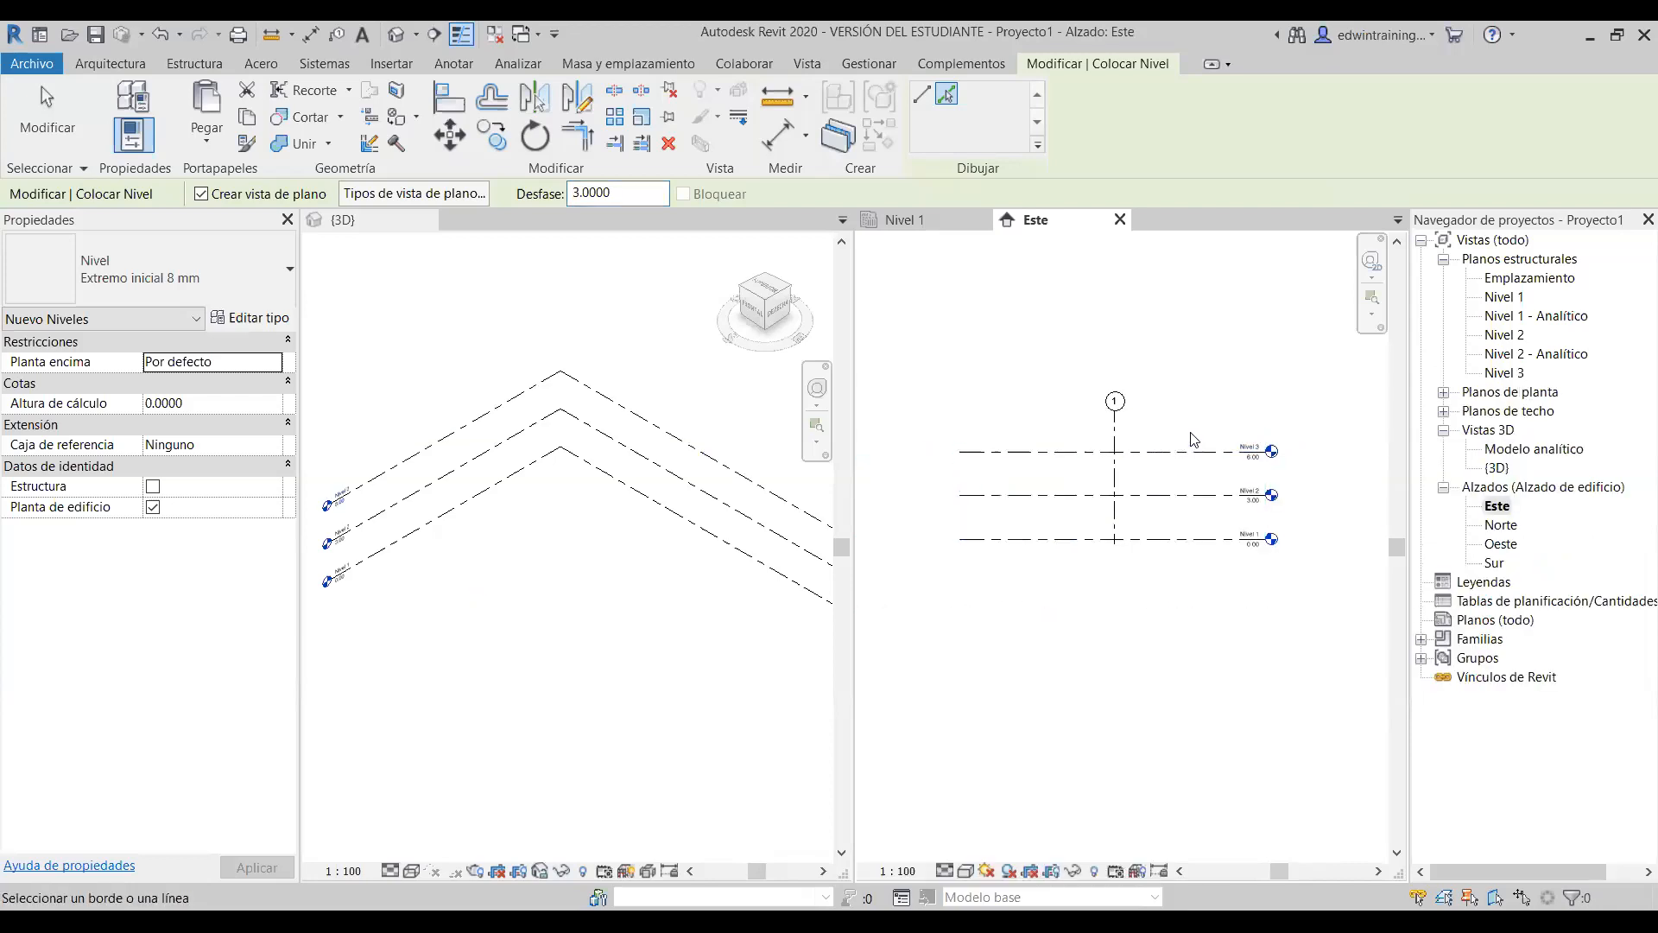
scroll(1231, 516, up, 1)
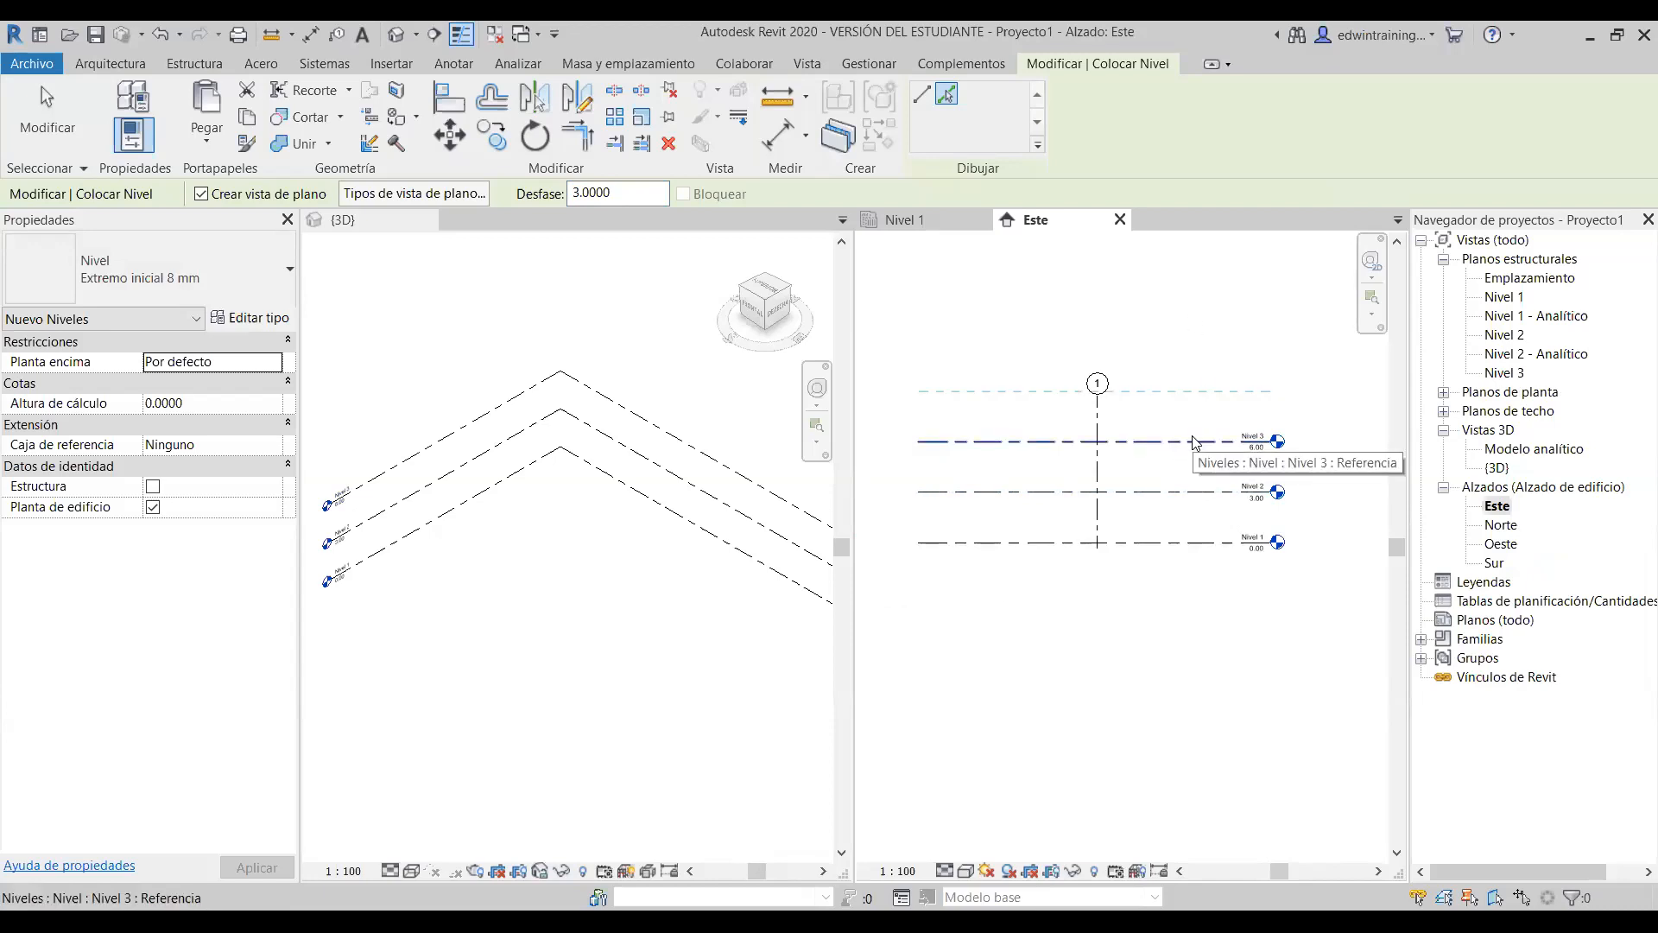
key(Escape)
key(Escape)
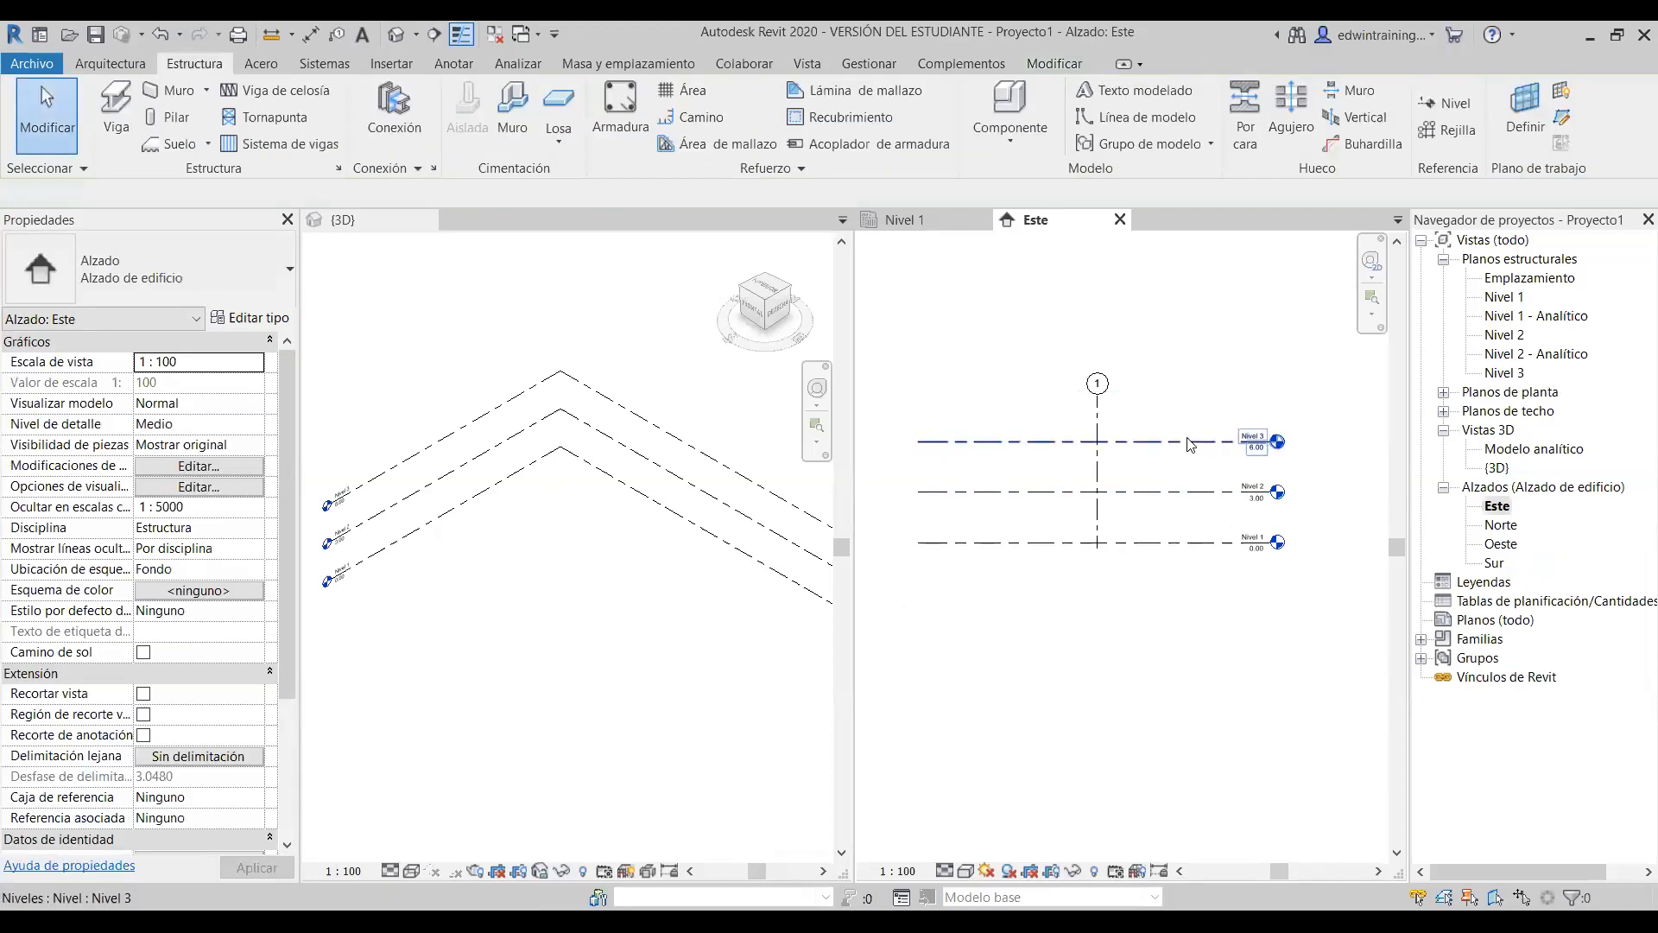
click(1259, 442)
scroll(1305, 453, down, 1)
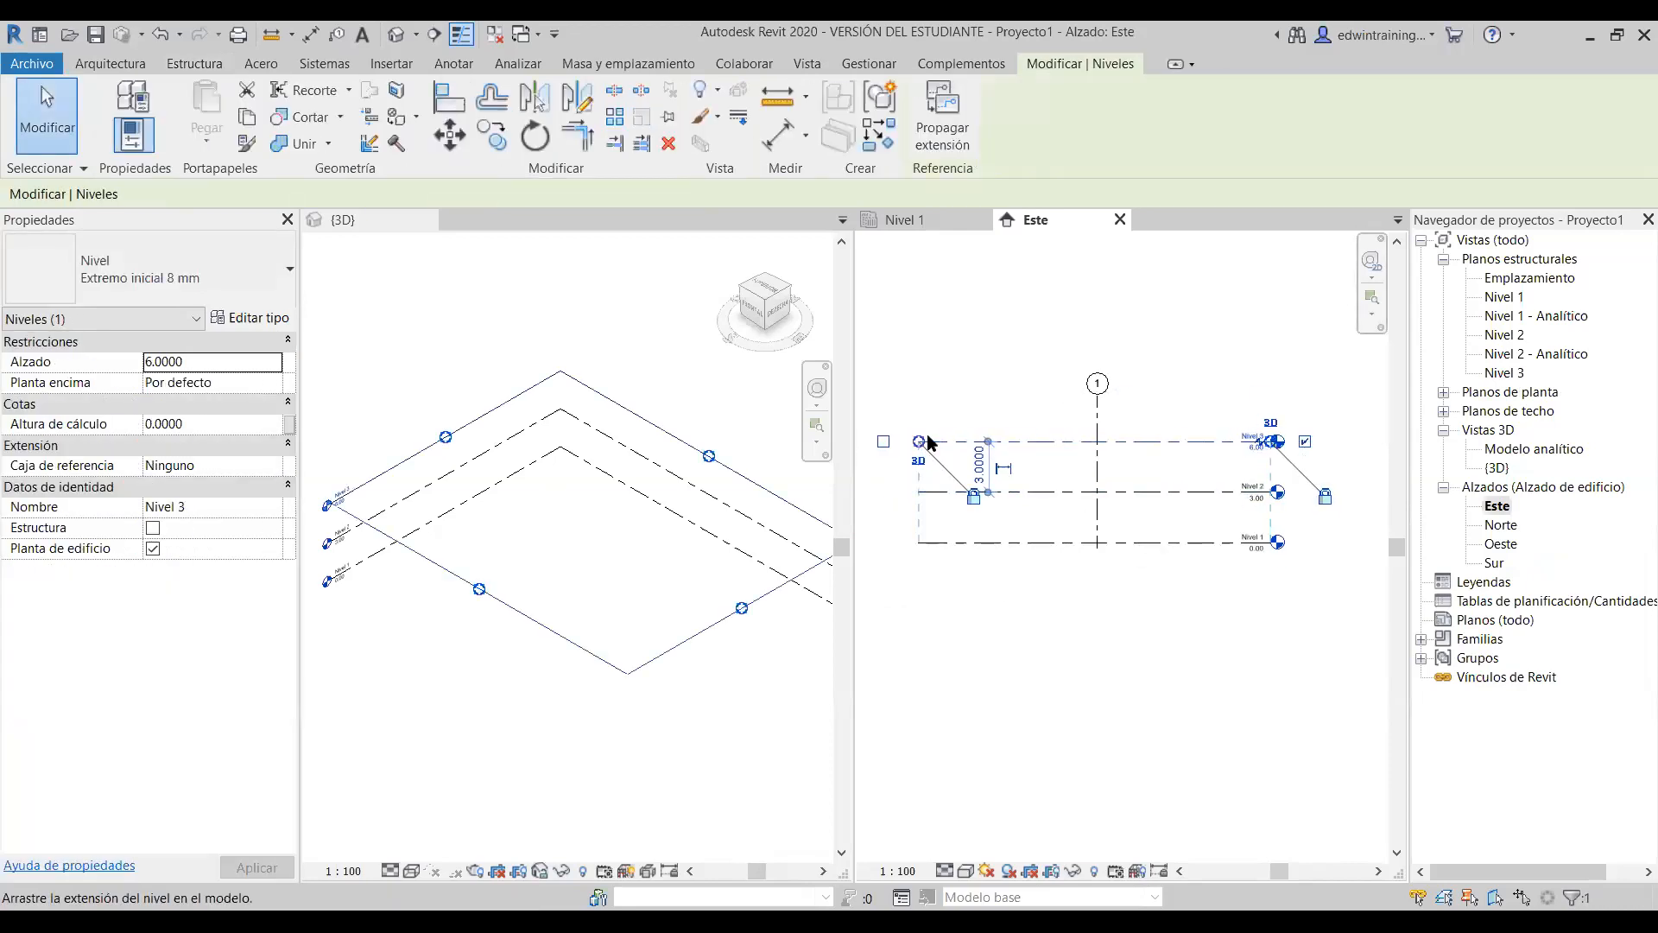
mouse_move(920, 442)
mouse_down()
mouse_move(960, 442)
mouse_move(923, 441)
mouse_up()
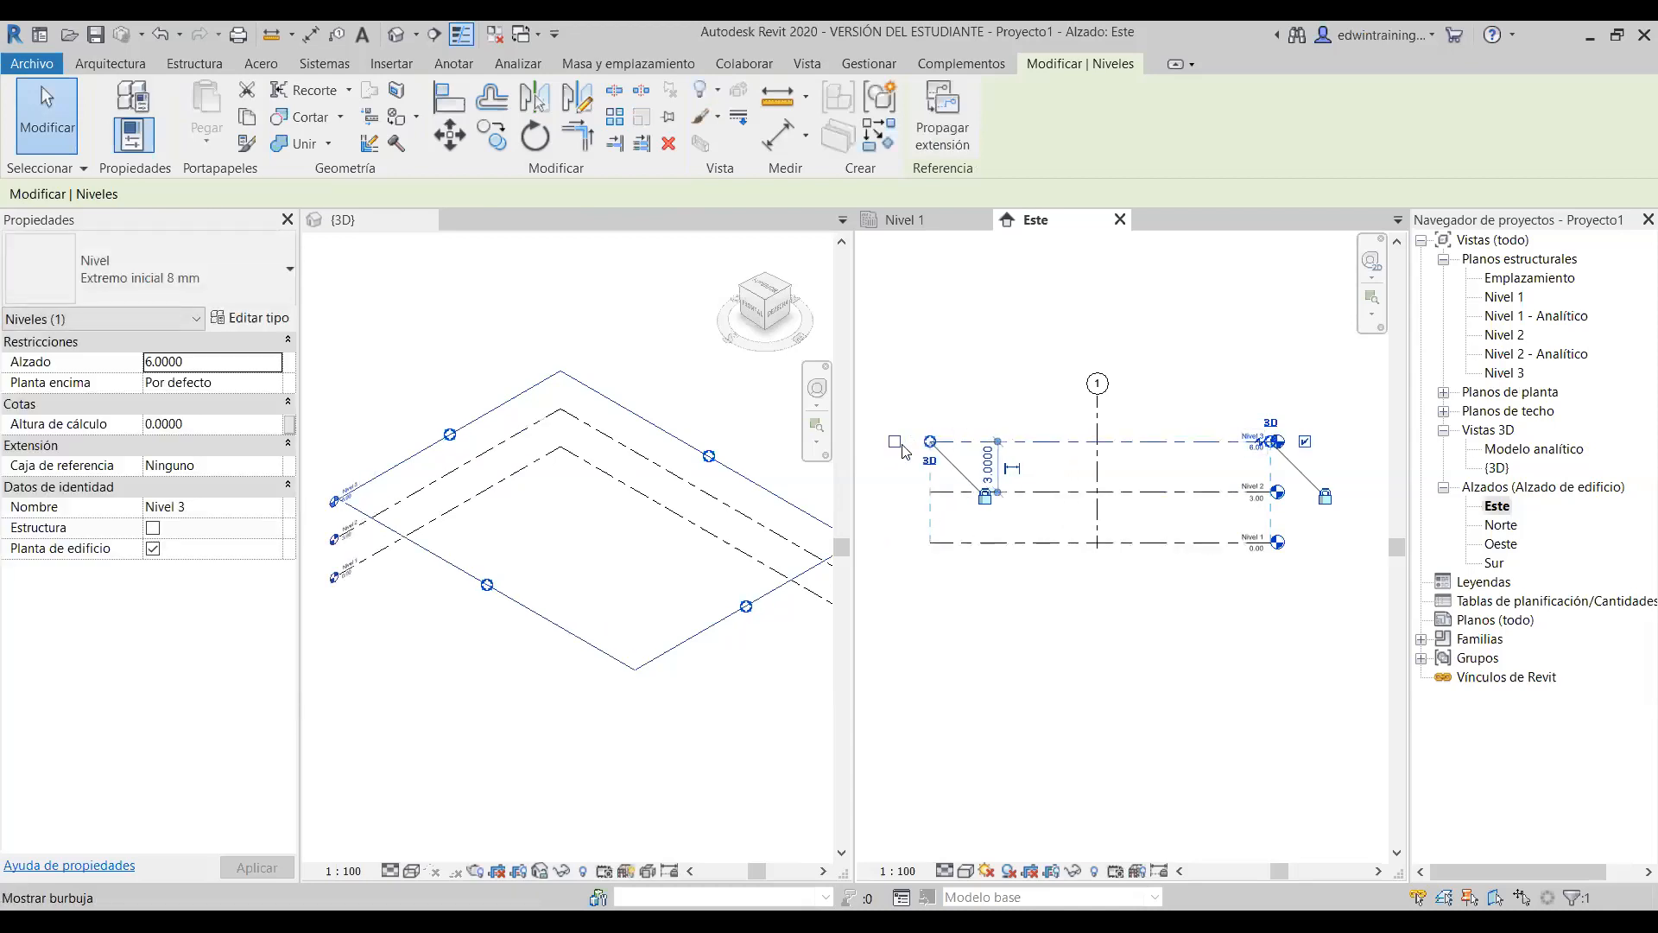
click(899, 407)
click(1021, 442)
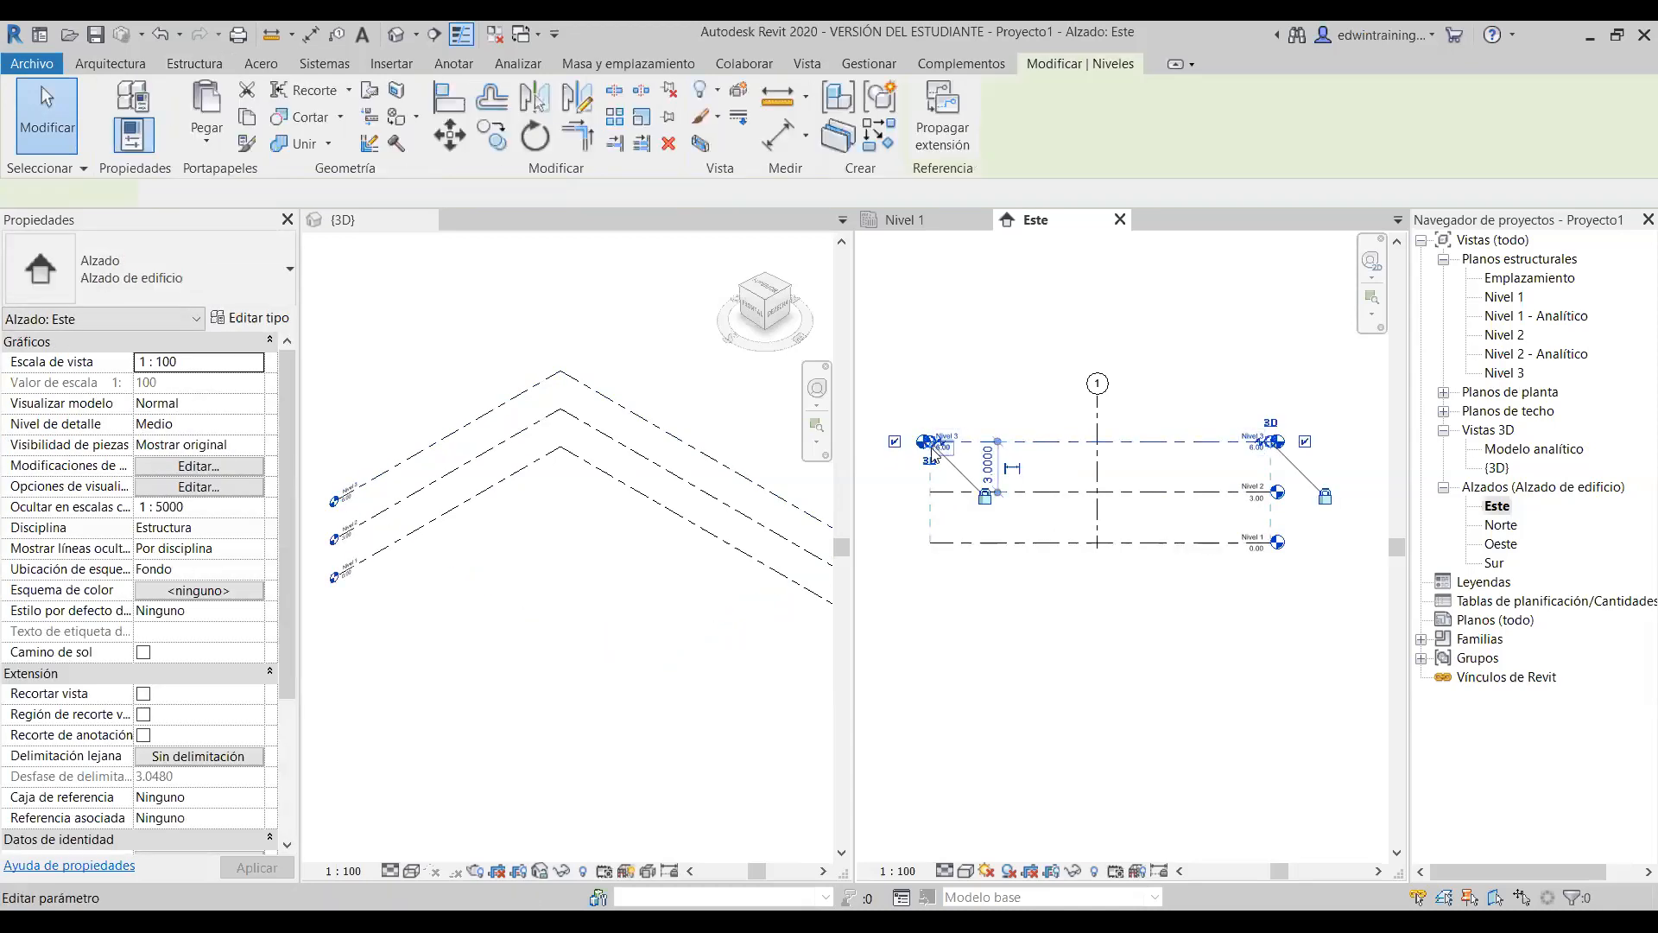
click(895, 442)
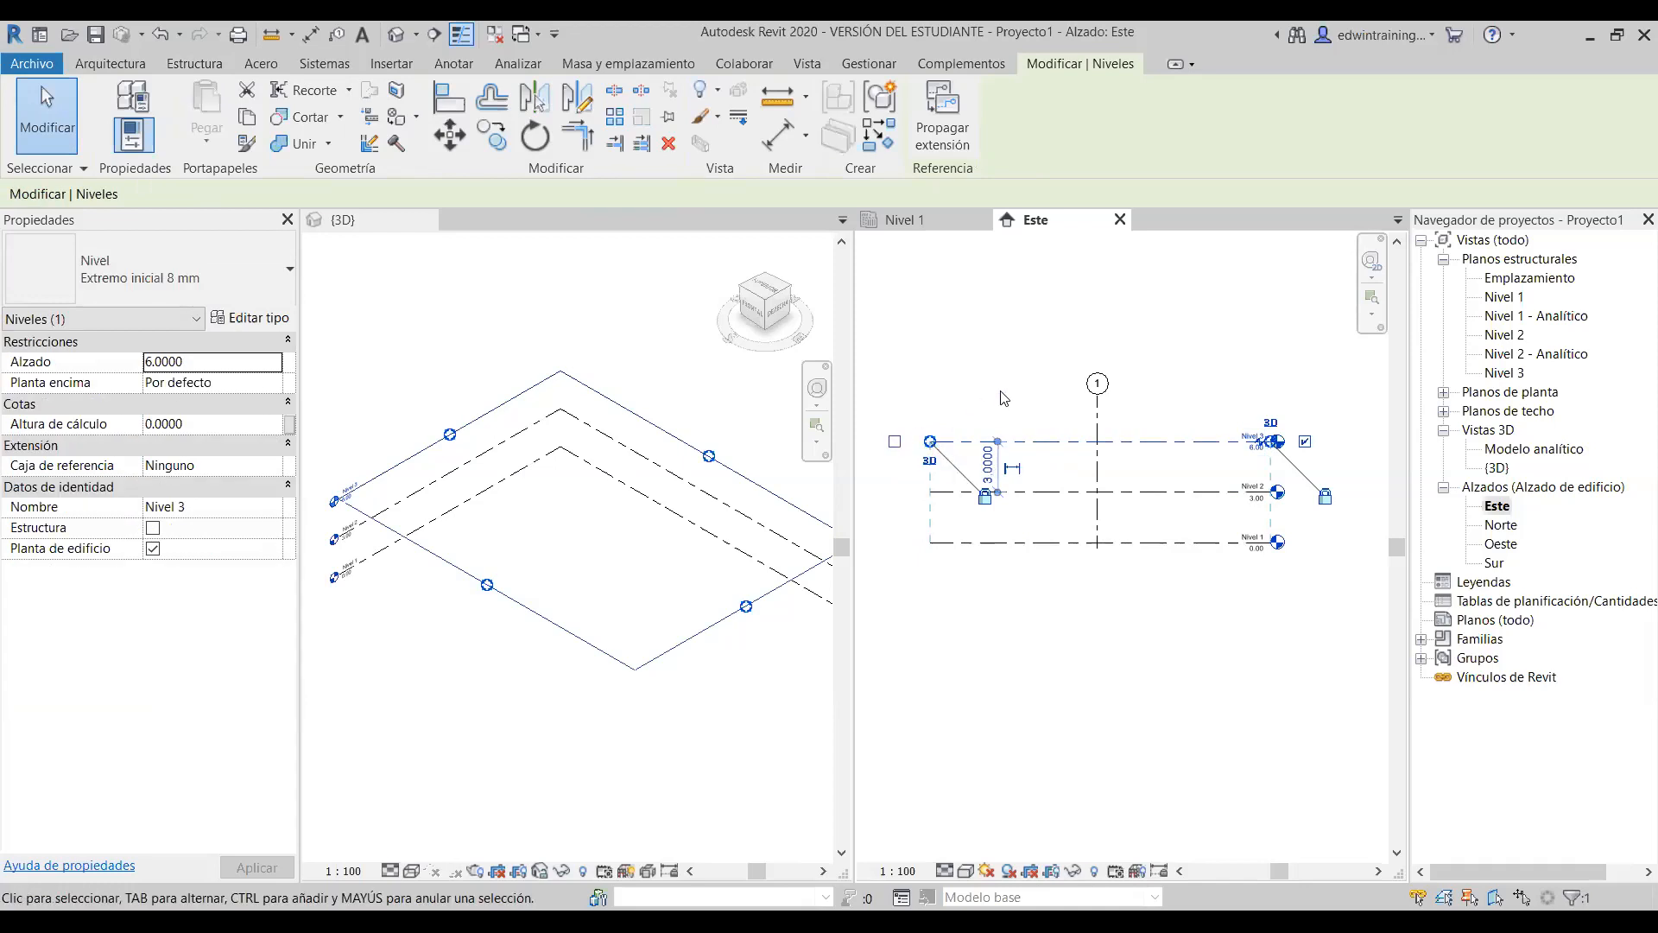
click(1004, 398)
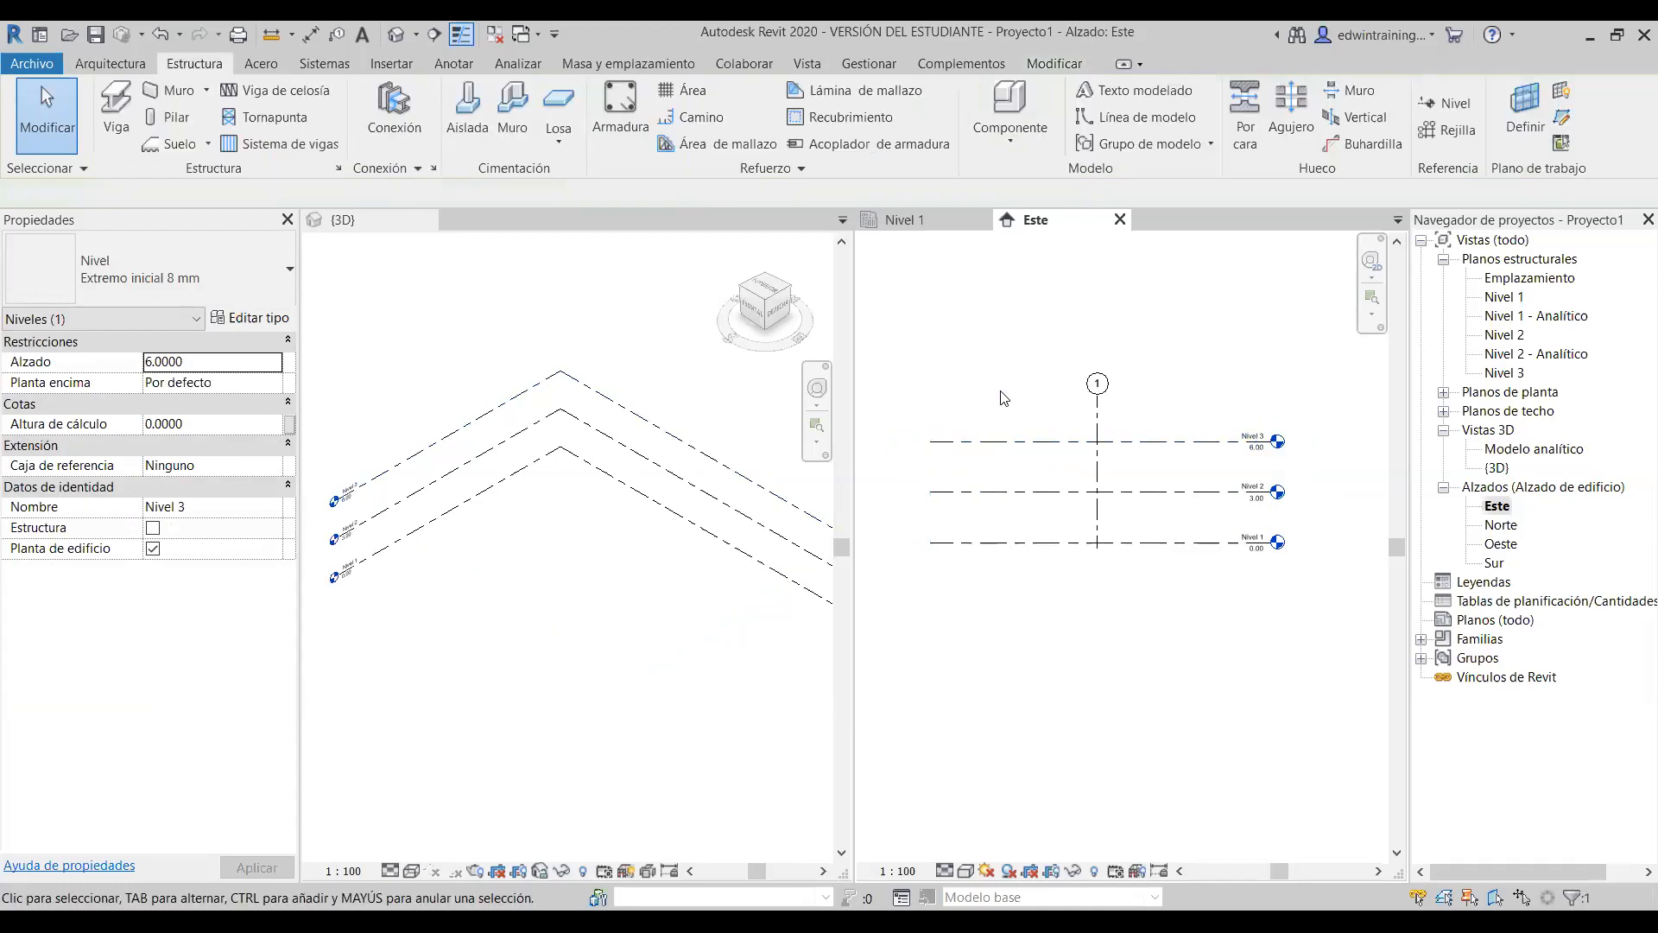
click(1283, 448)
scroll(1285, 451, up, 6)
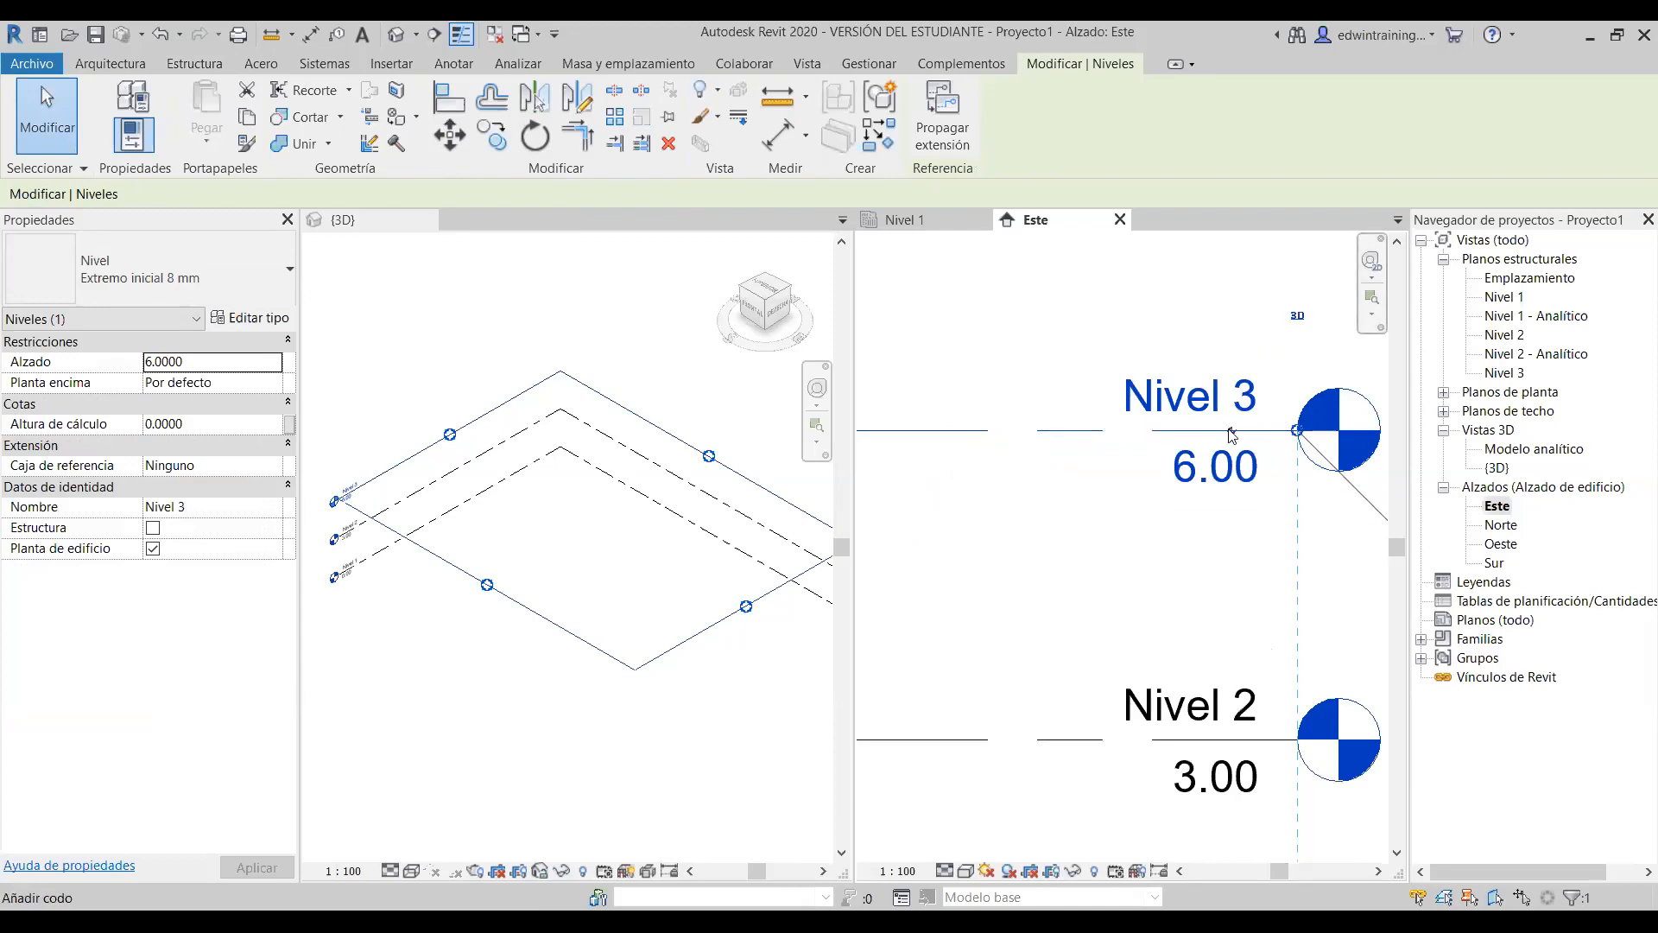
scroll(1229, 431, down, 2)
drag(1231, 463, 1223, 371)
click(1112, 388)
scroll(1156, 380, down, 5)
middle_drag(1121, 413, 1181, 461)
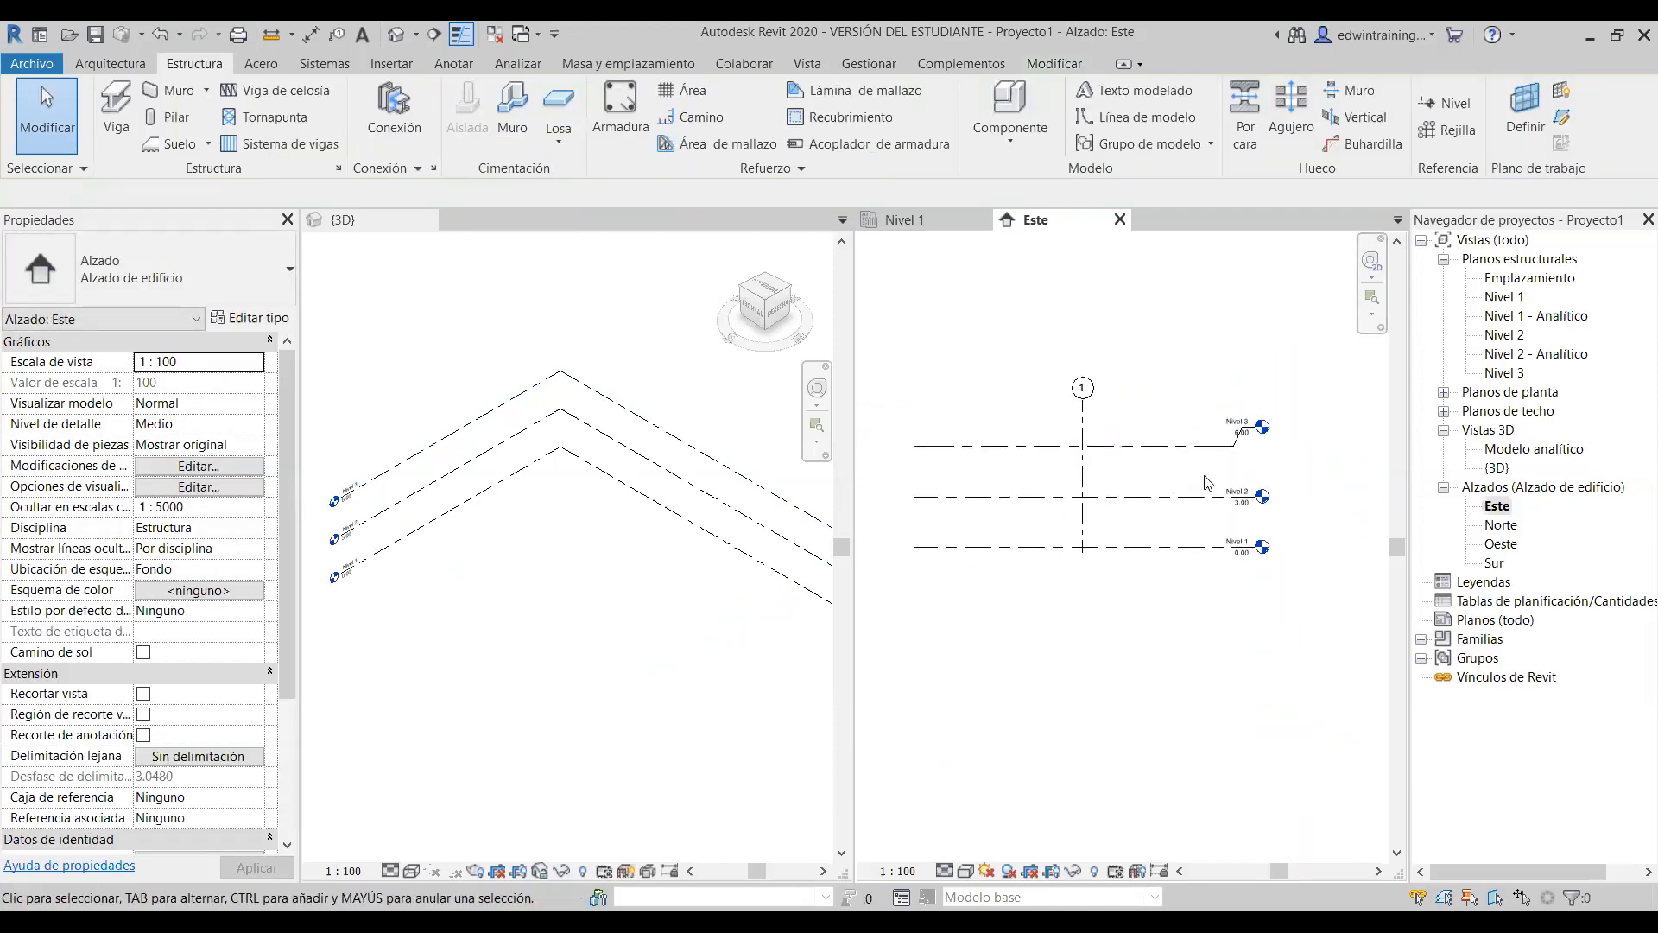
scroll(1231, 449, up, 4)
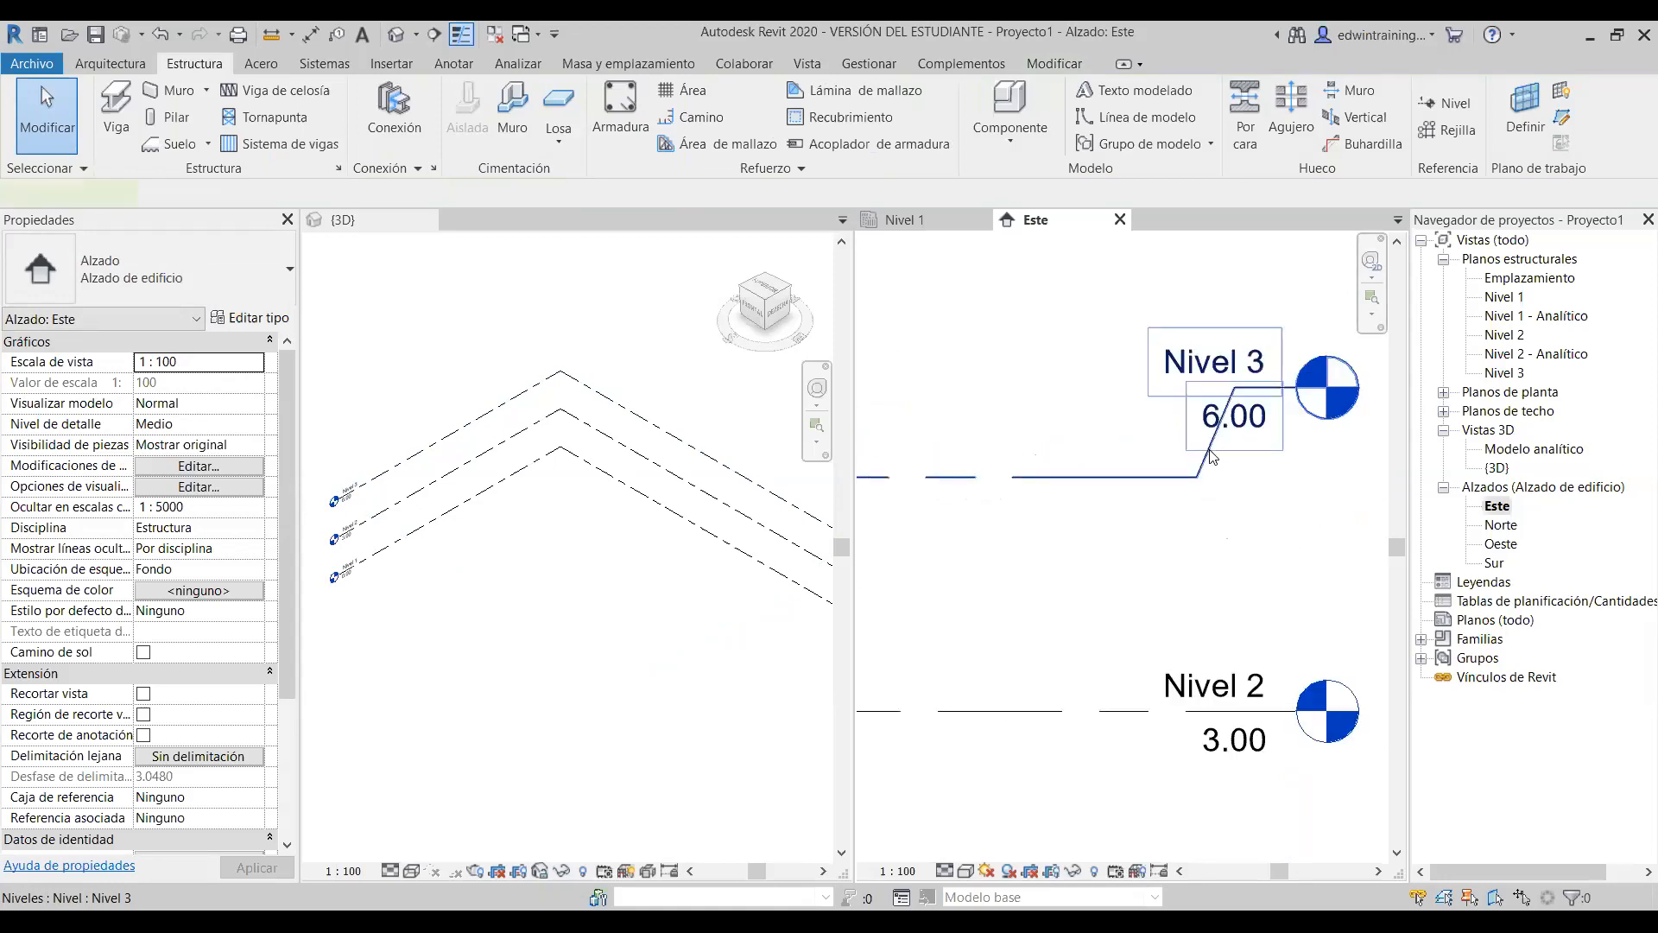
click(1214, 456)
drag(1233, 393, 1233, 477)
click(1186, 575)
scroll(1192, 553, down, 5)
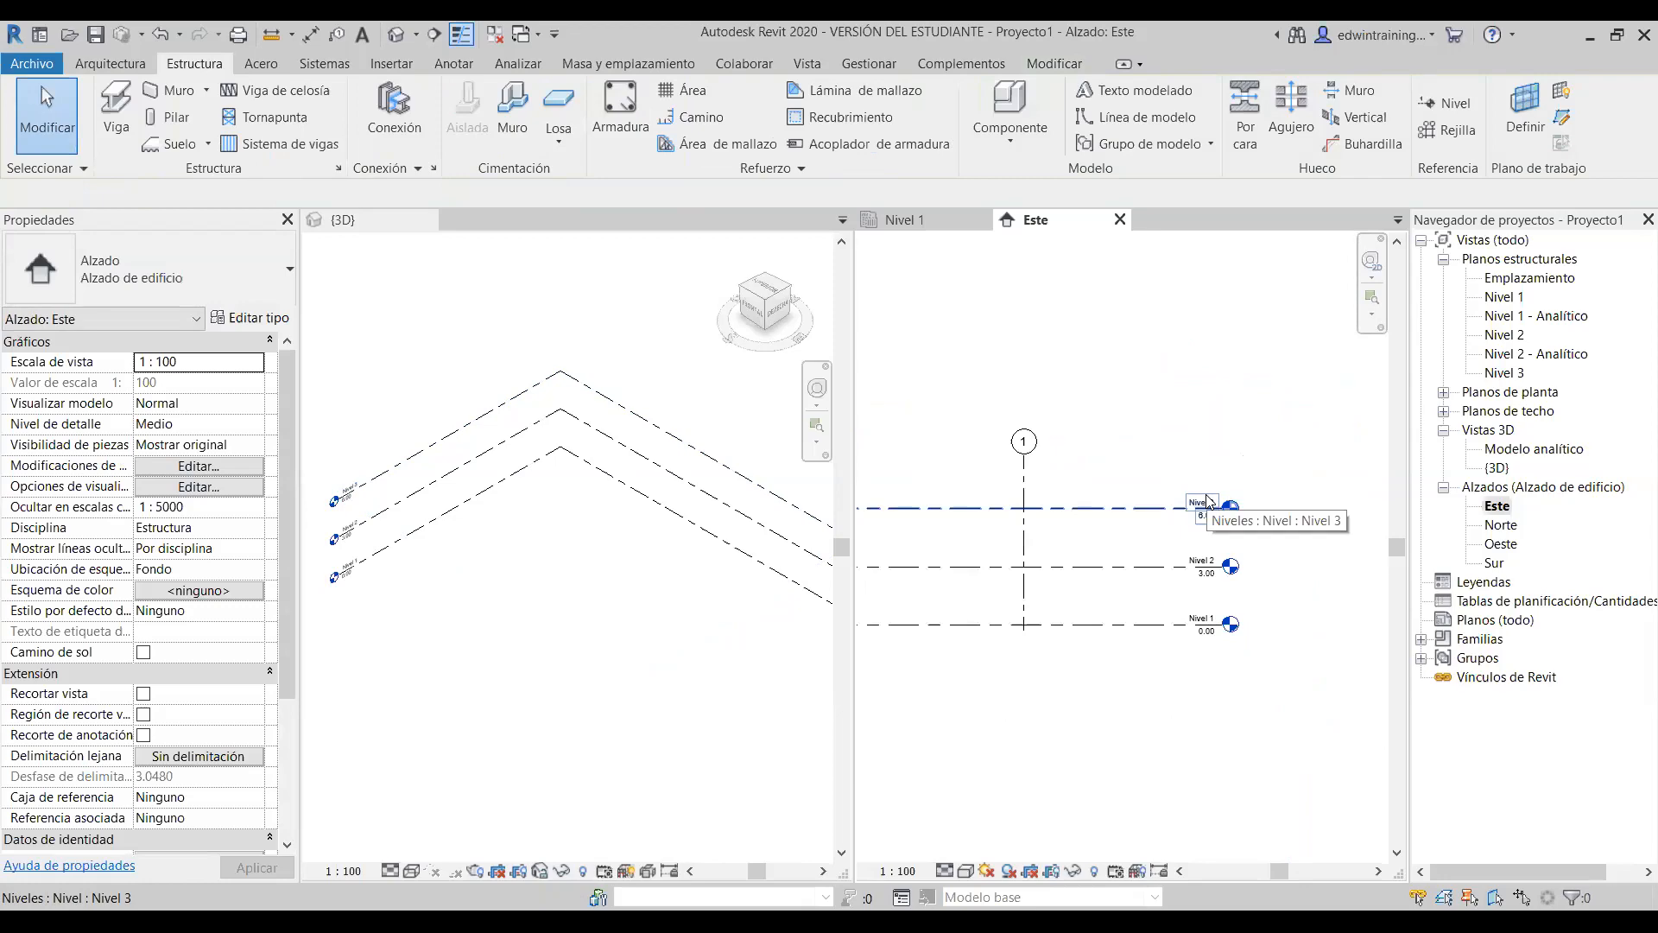
scroll(1192, 505, down, 2)
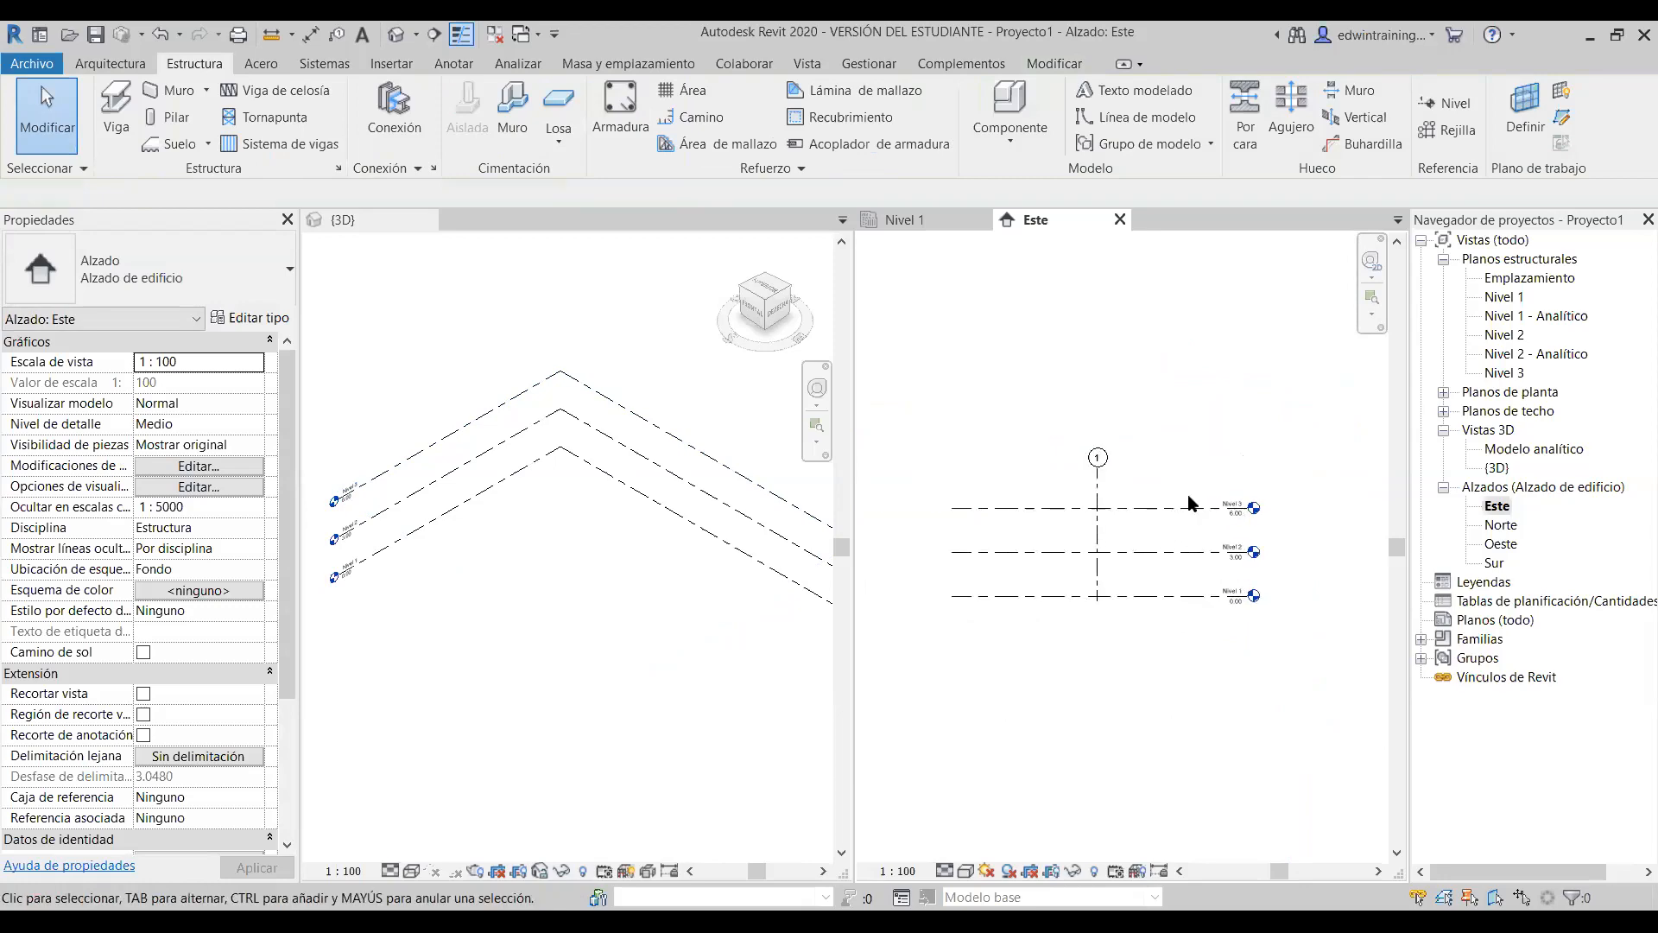
scroll(1176, 605, up, 1)
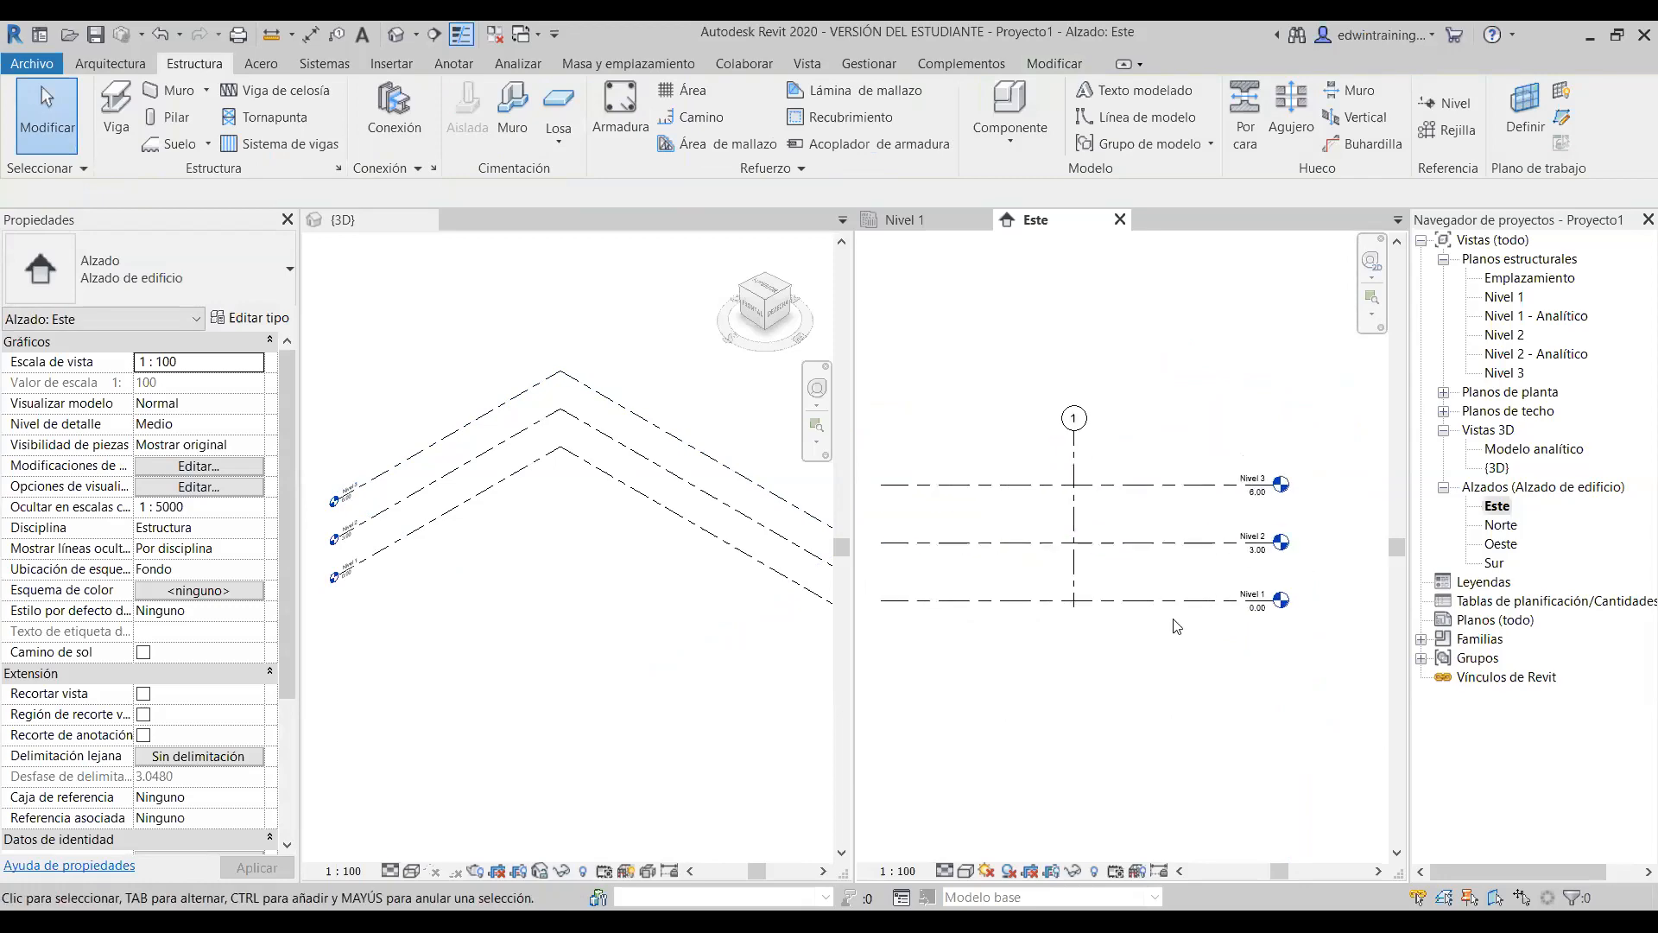
click(1176, 484)
click(1212, 358)
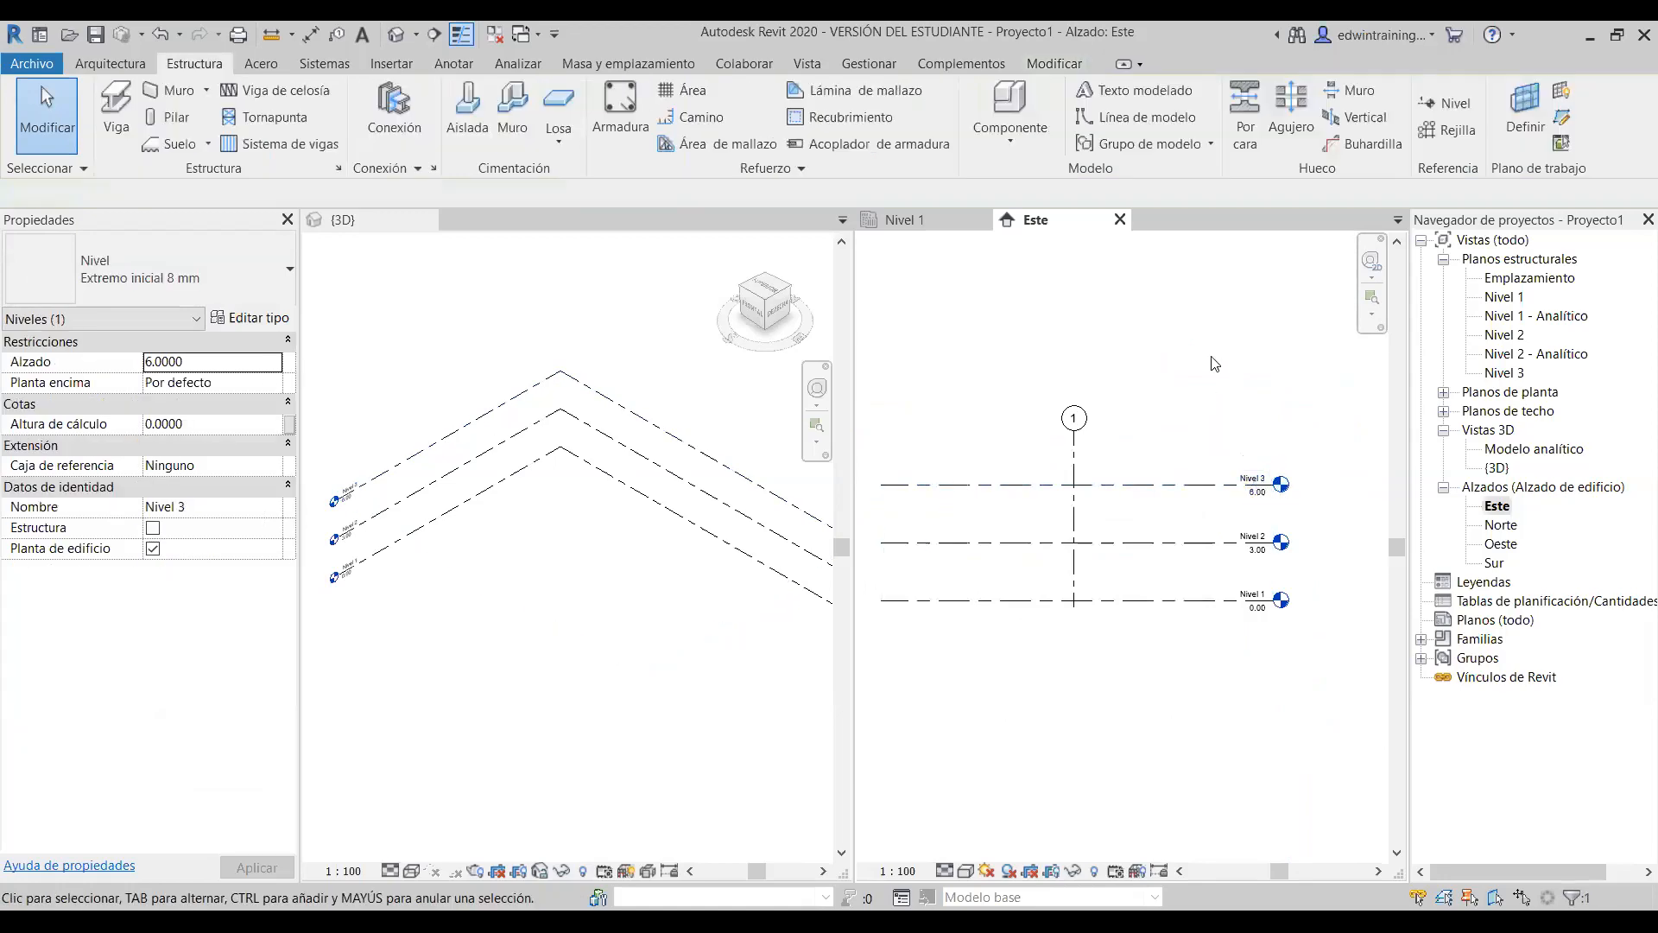
scroll(1286, 492, up, 3)
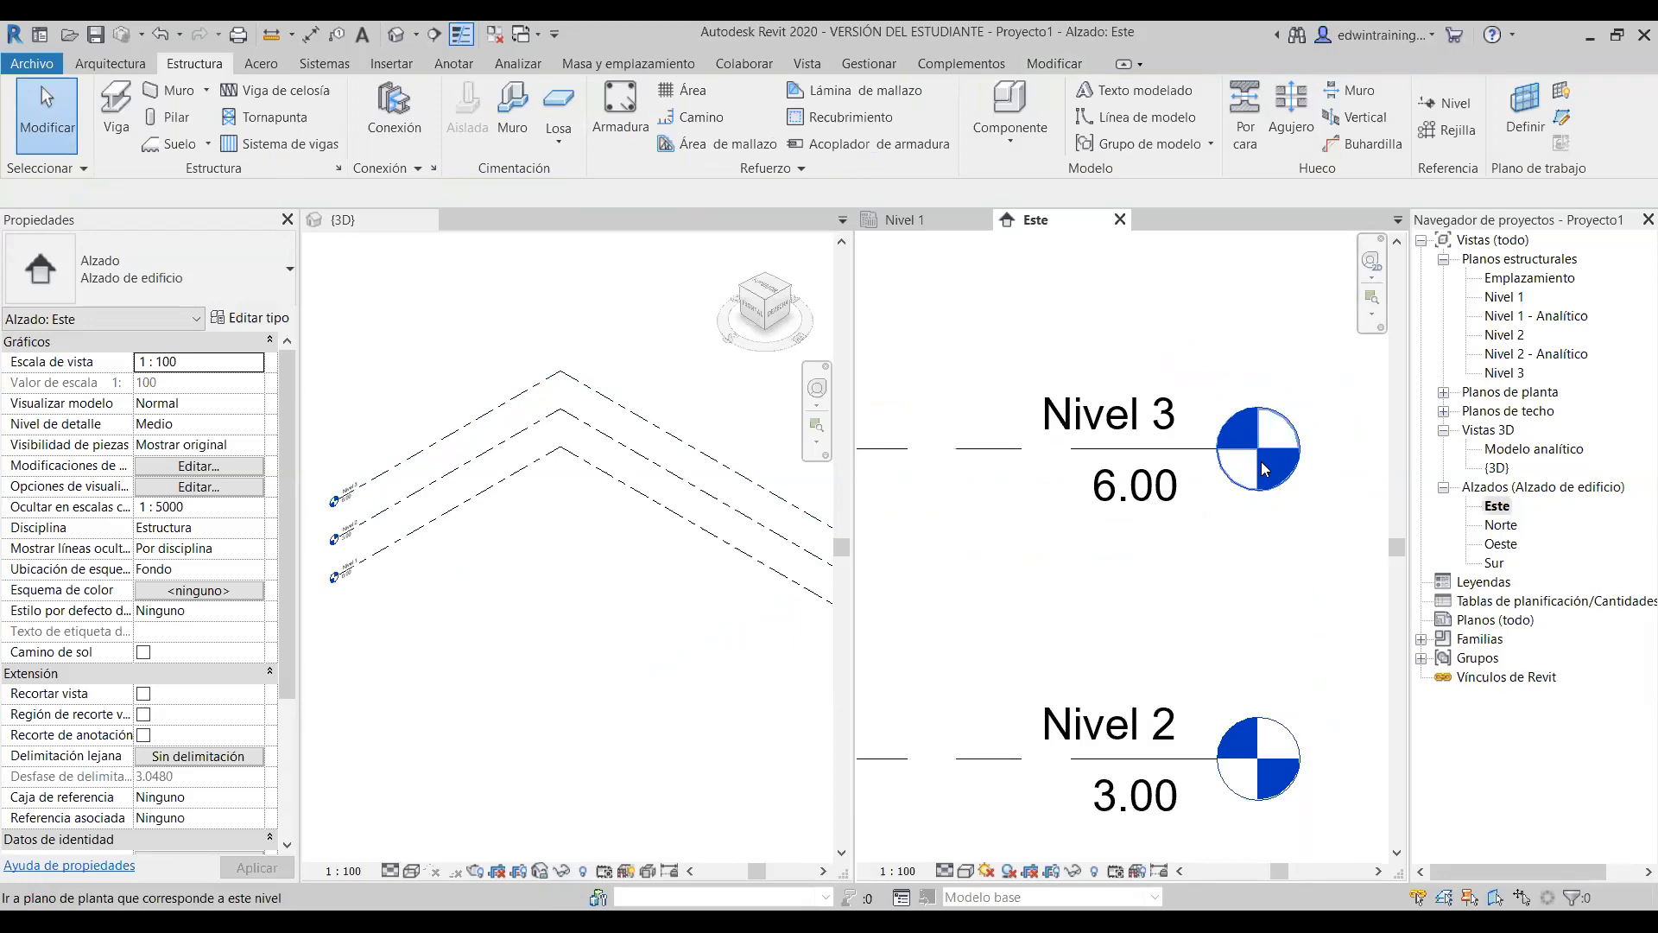
scroll(1285, 462, down, 4)
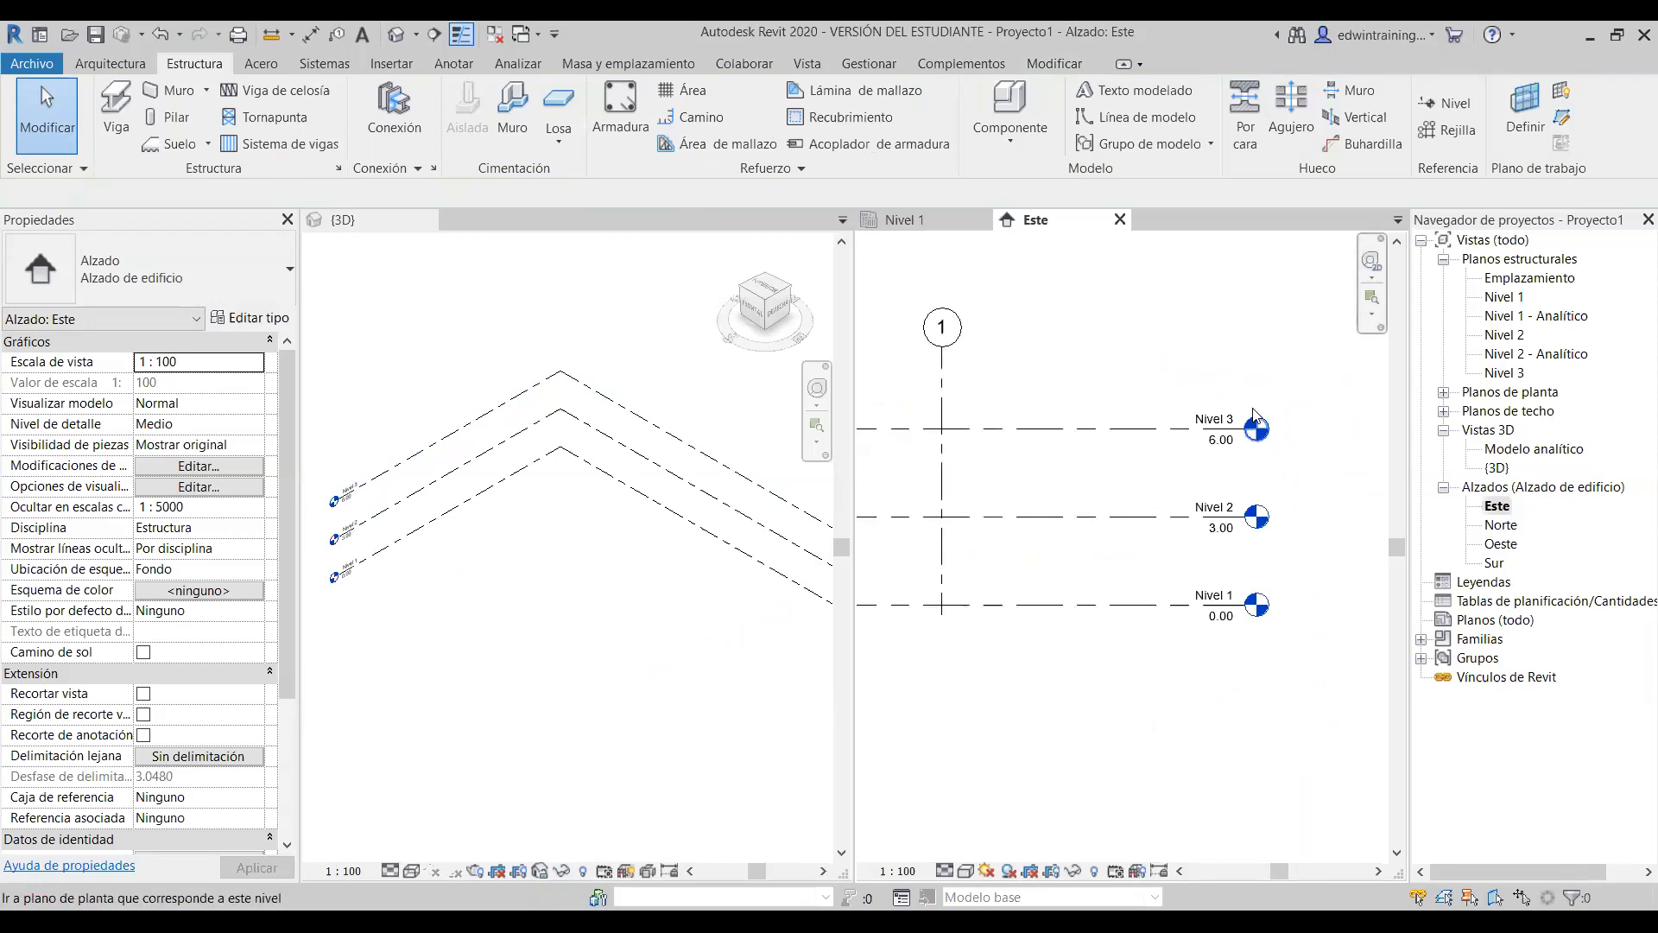
scroll(1288, 467, down, 3)
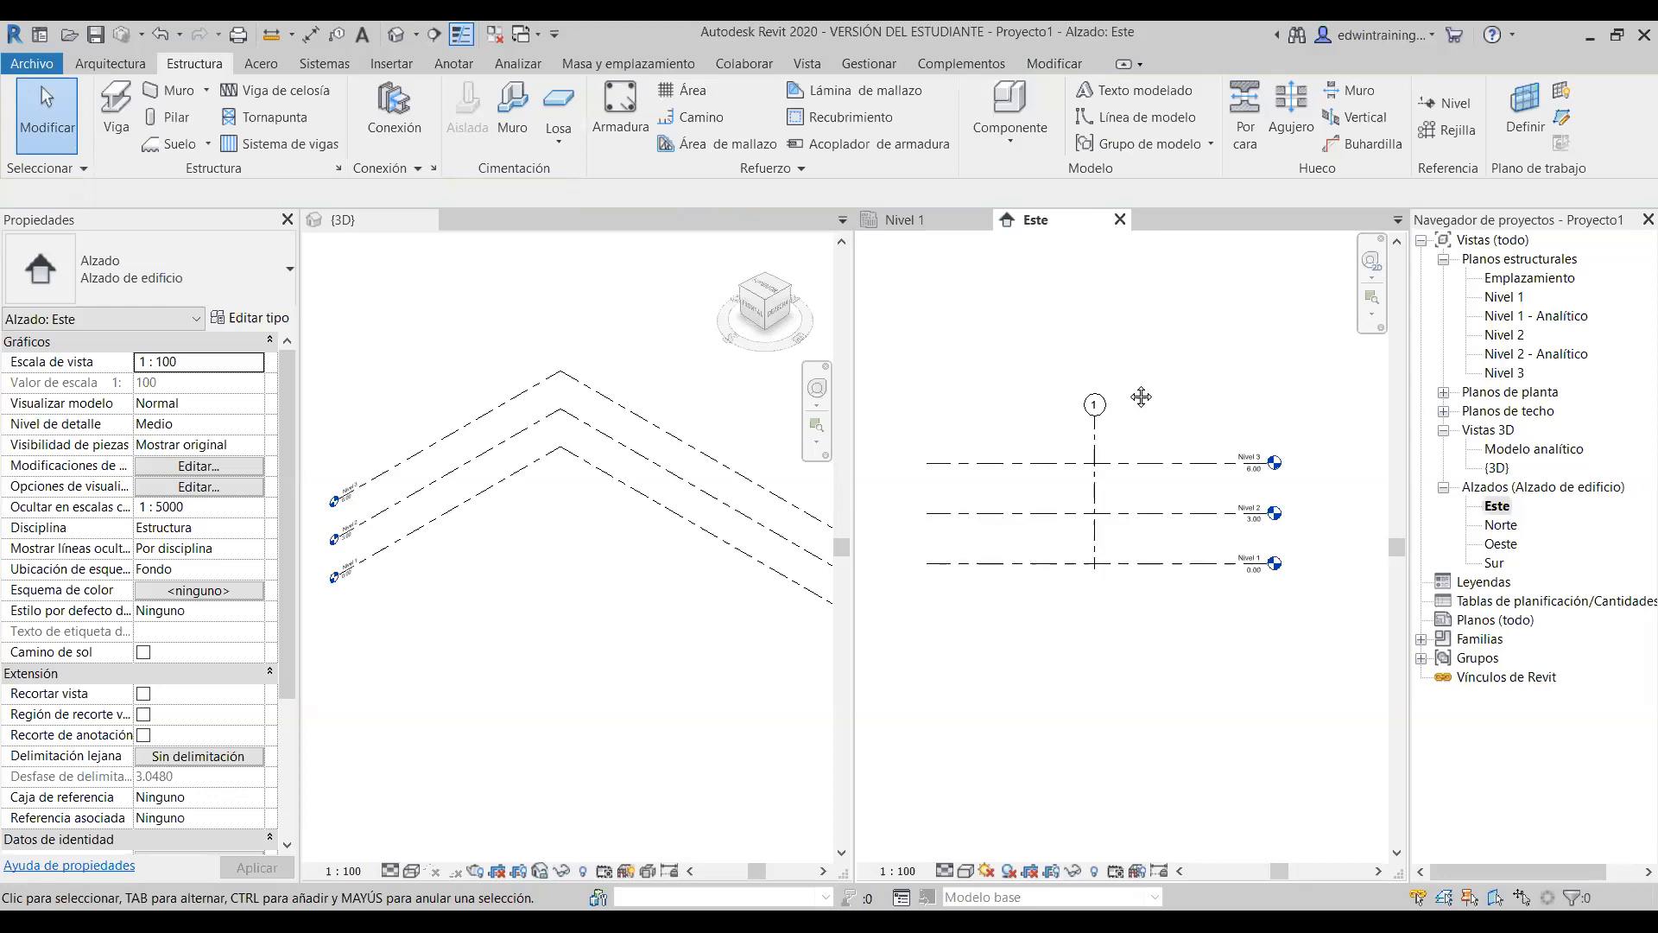
middle_drag(1131, 393, 1104, 440)
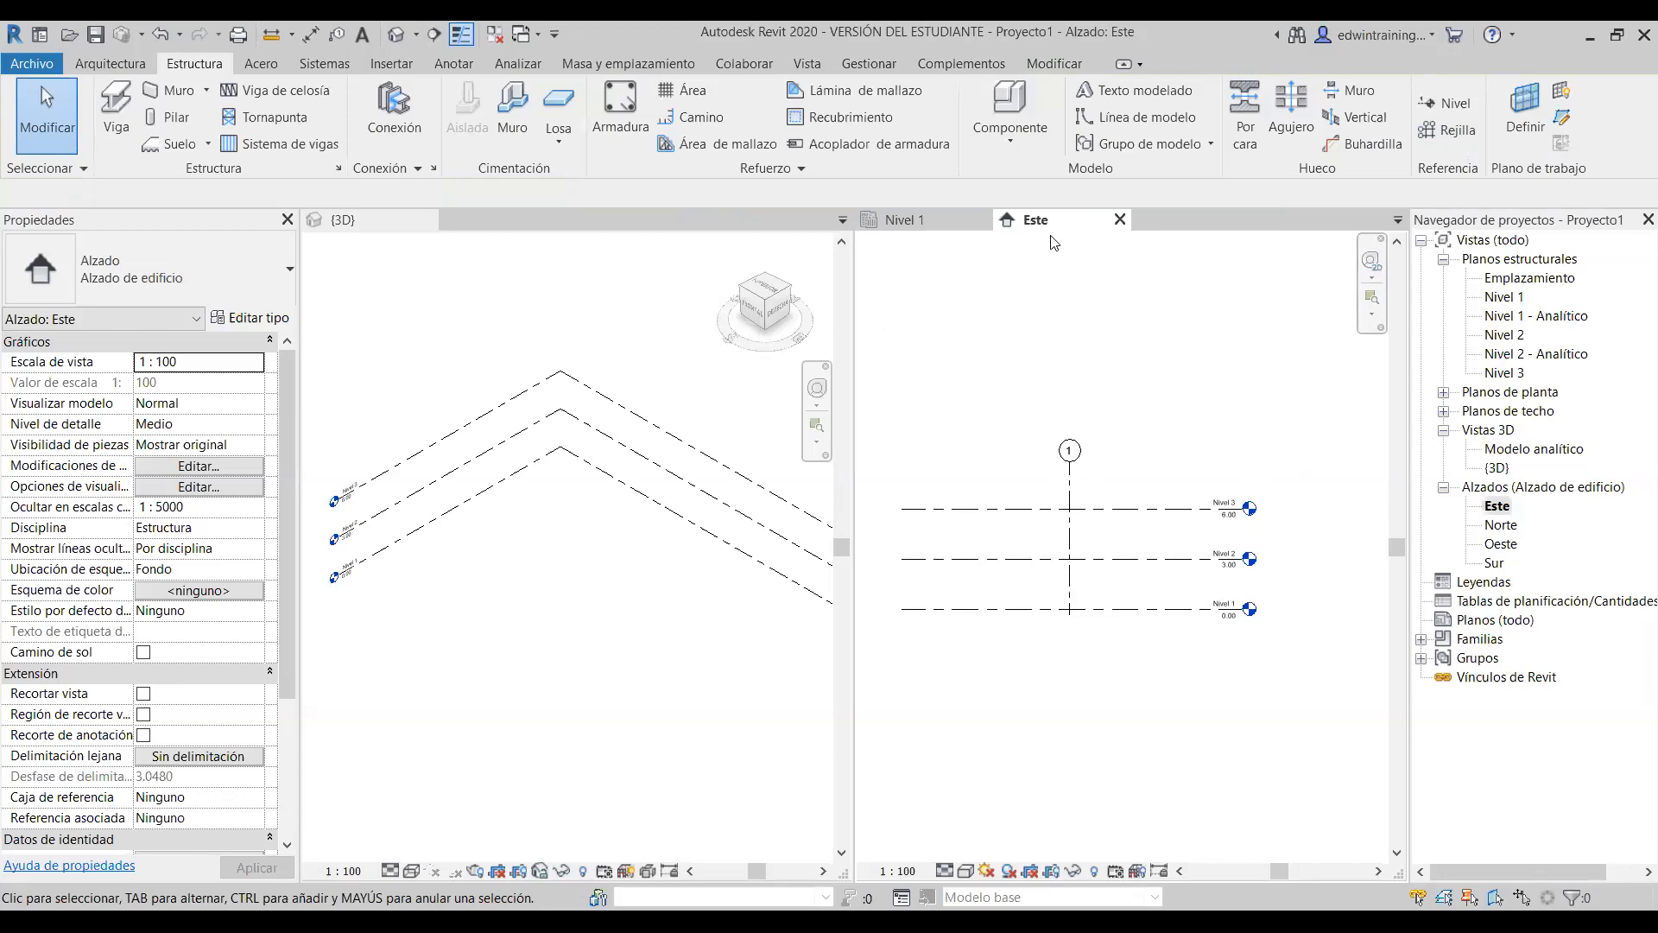
- Inspect grid 2's extent in the Norte elevation, then open the Nivel 3 structural plan
double_click(1502, 529)
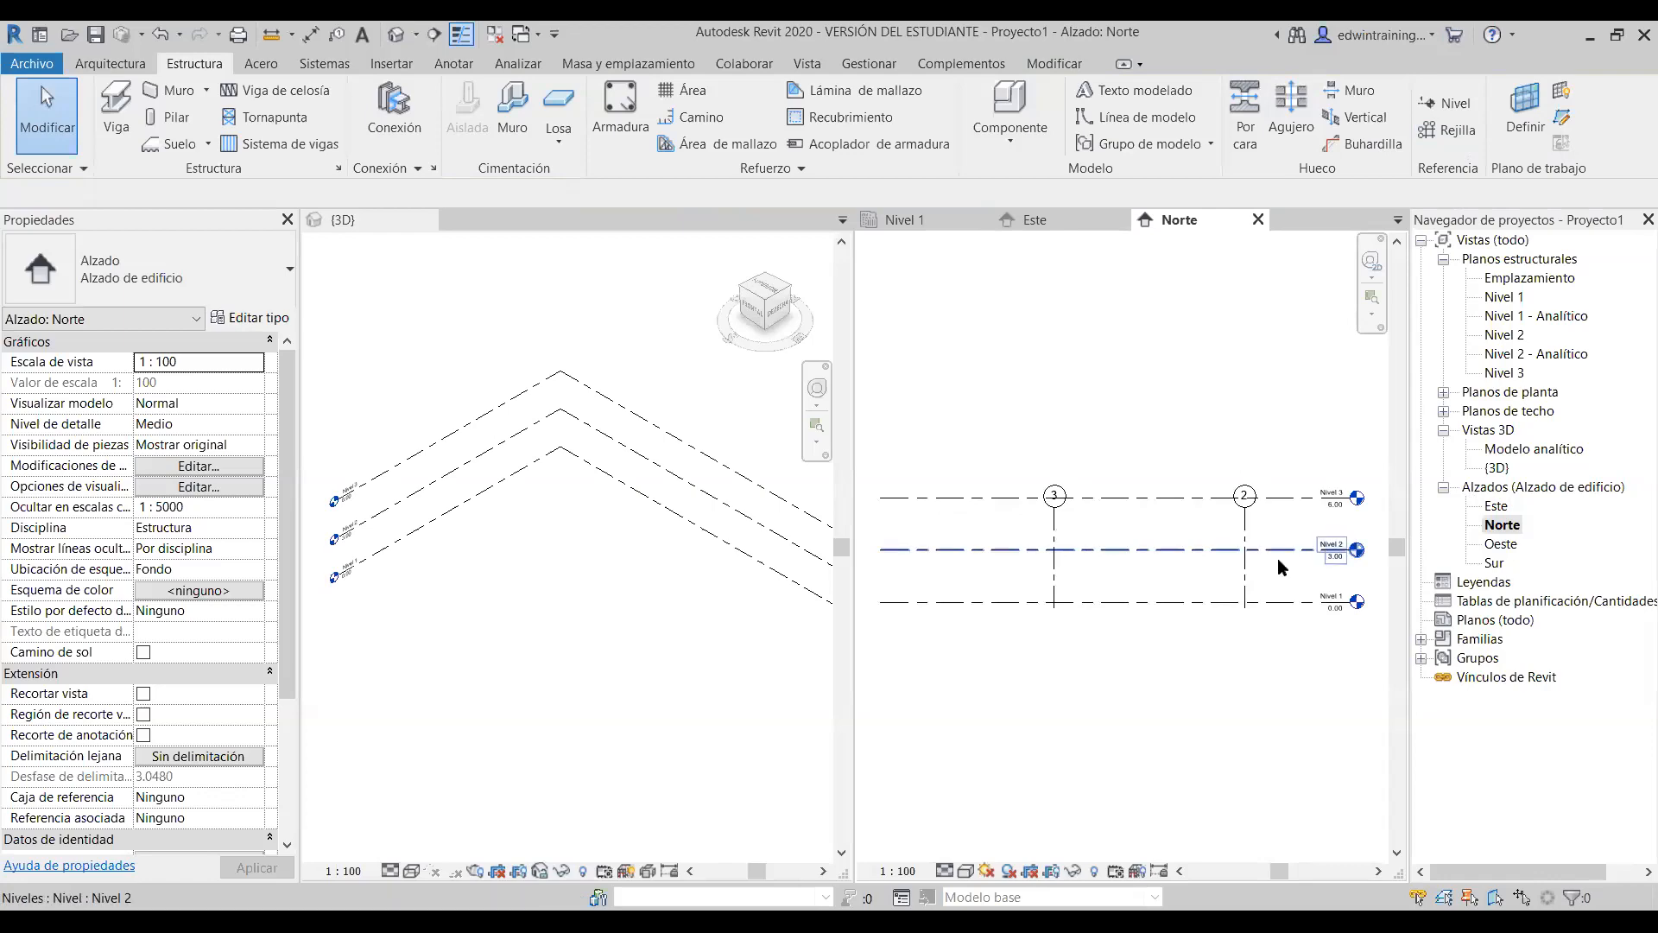
click(1247, 535)
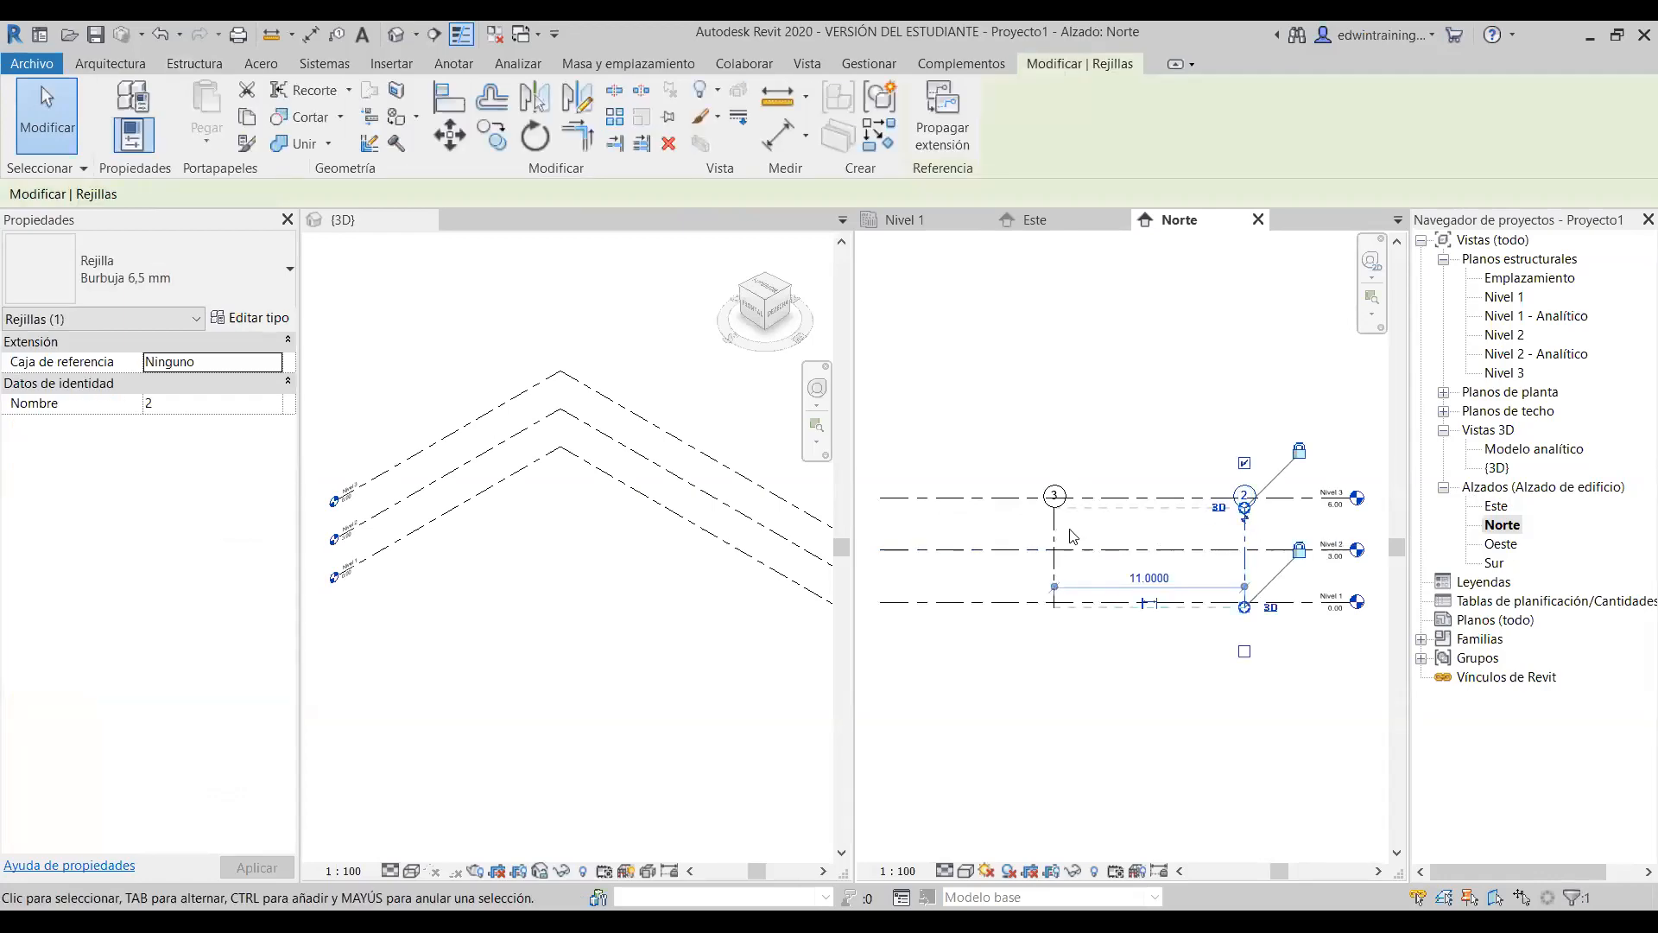
click(1112, 395)
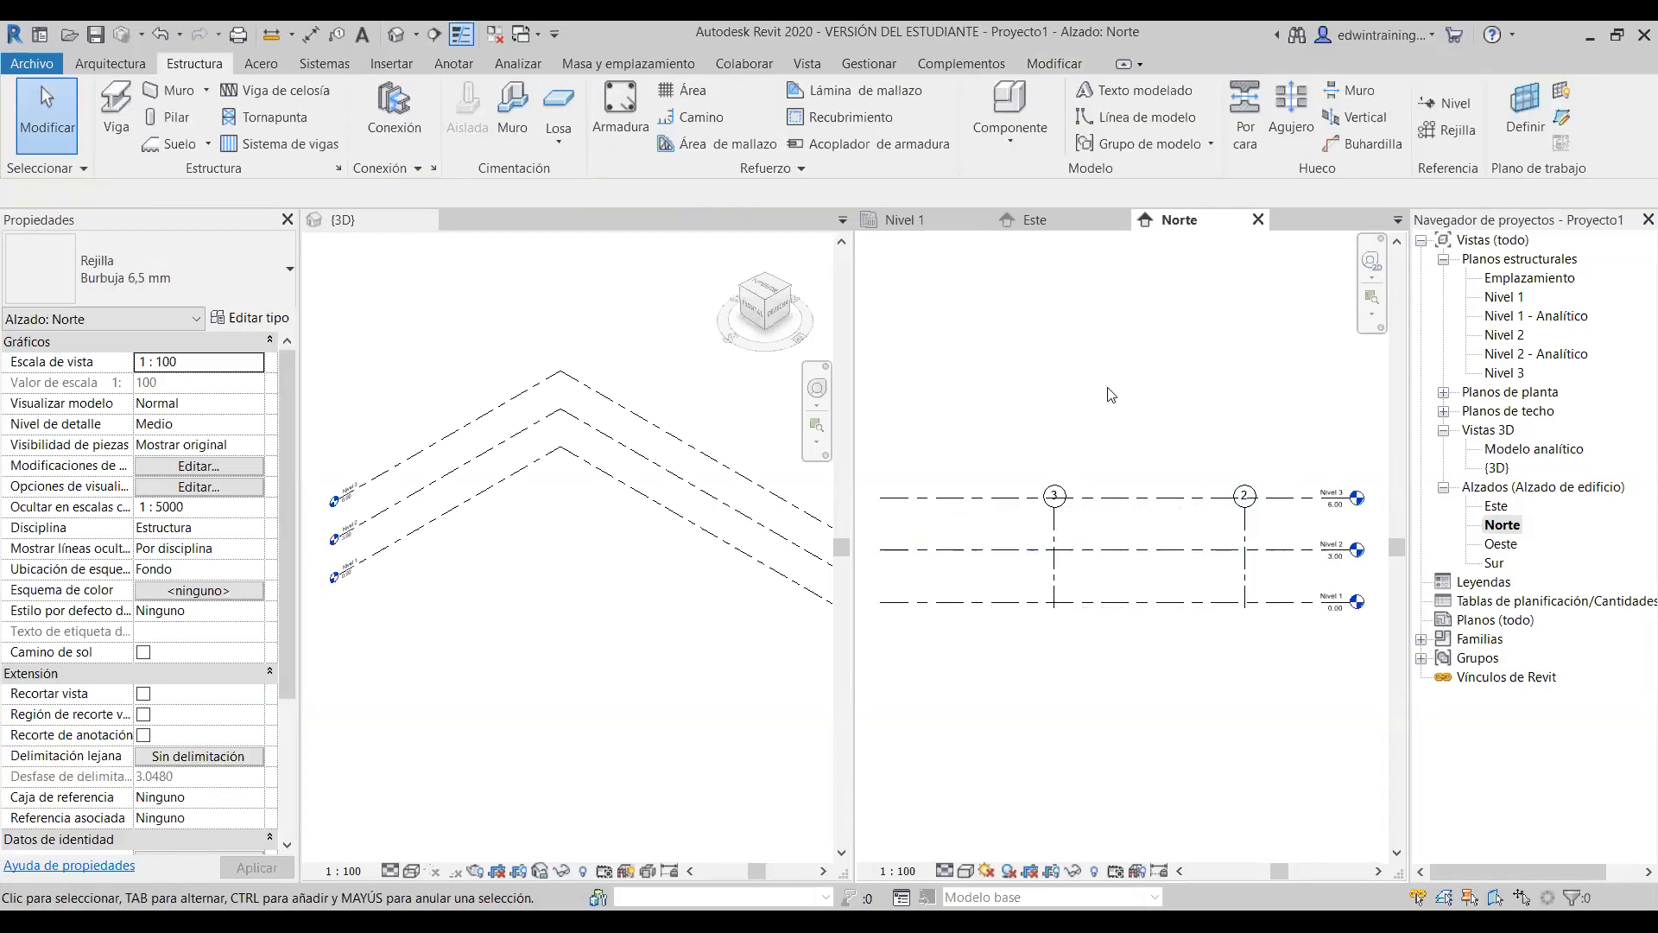
click(1244, 522)
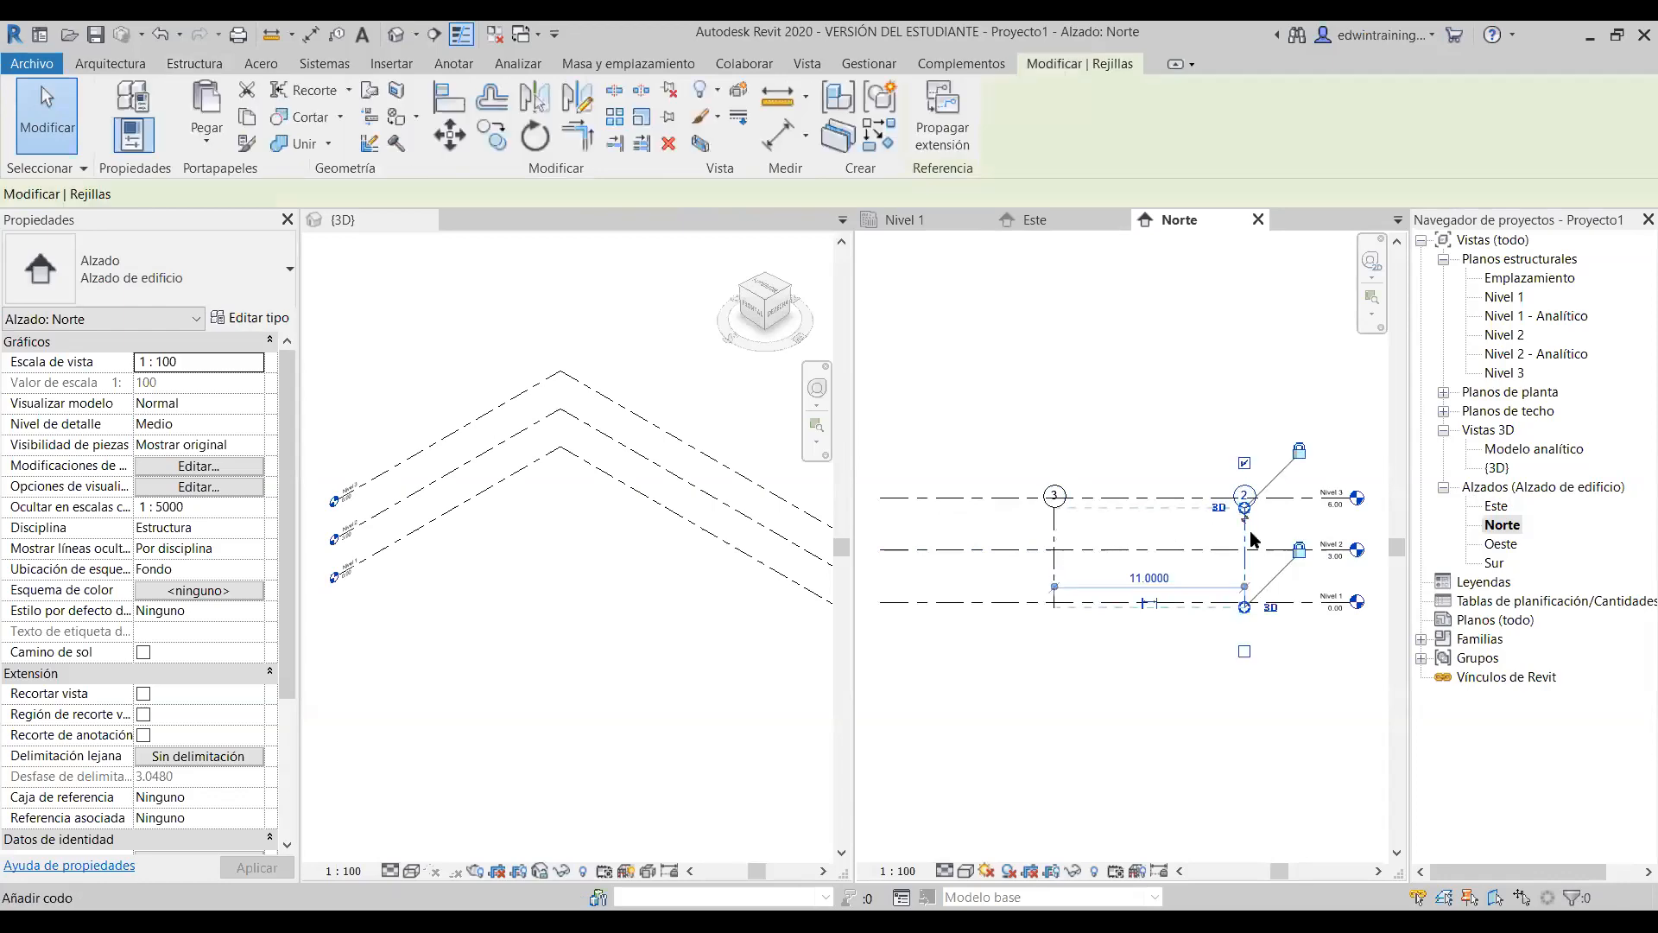
scroll(1244, 516, up, 4)
scroll(1280, 517, down, 3)
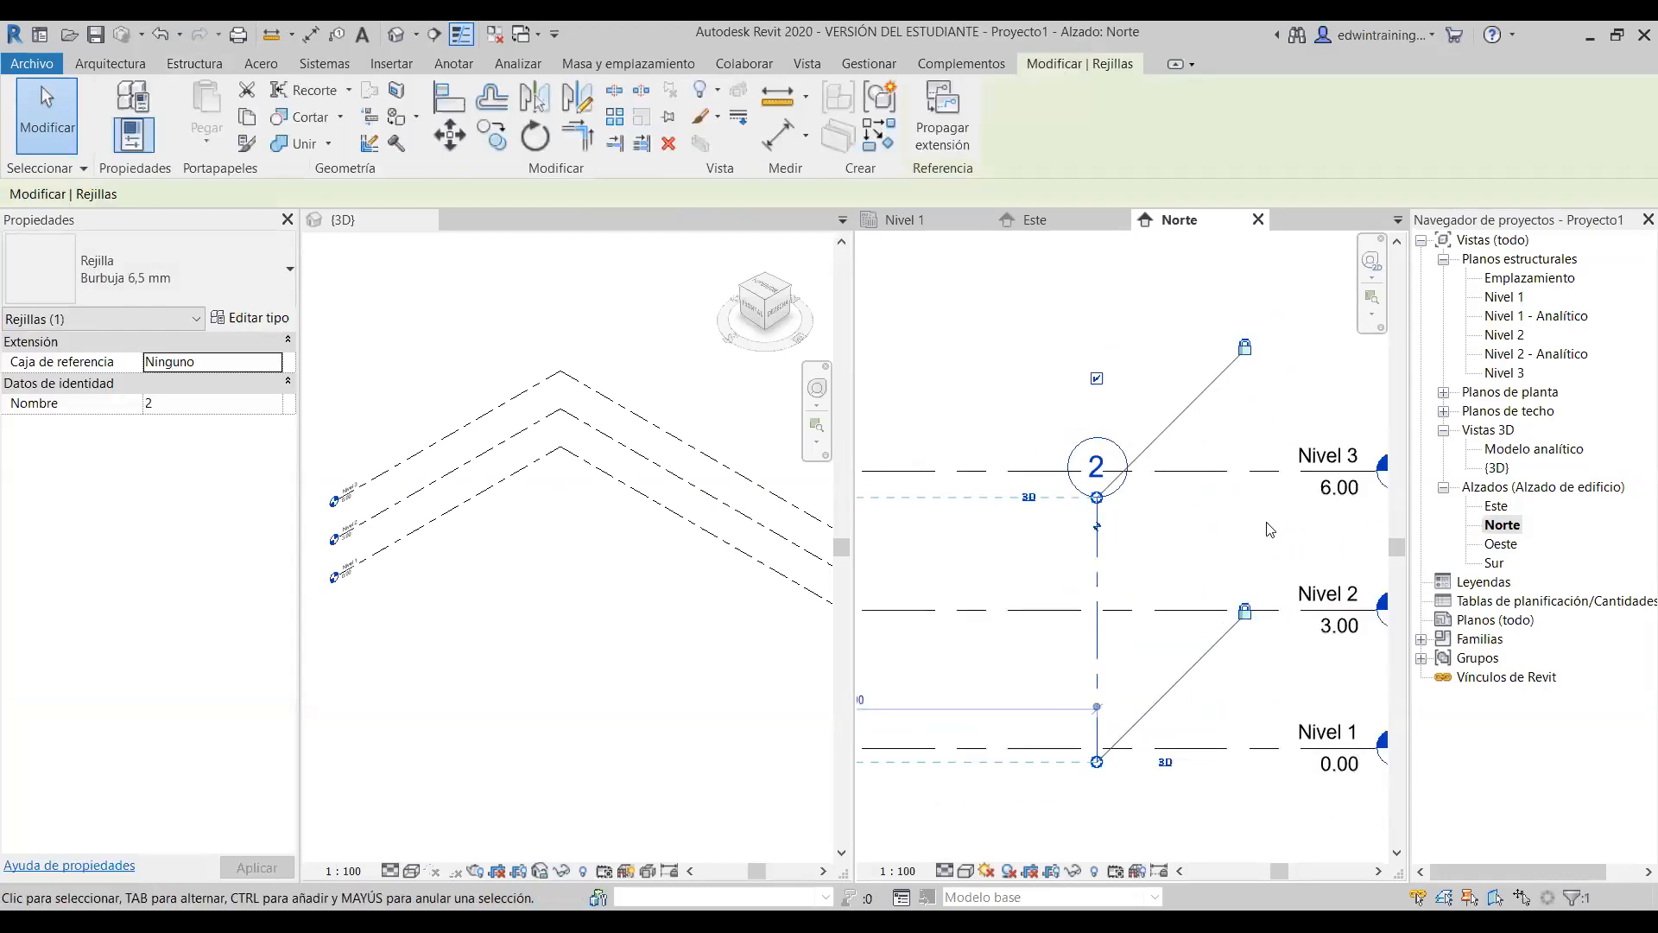
click(1300, 350)
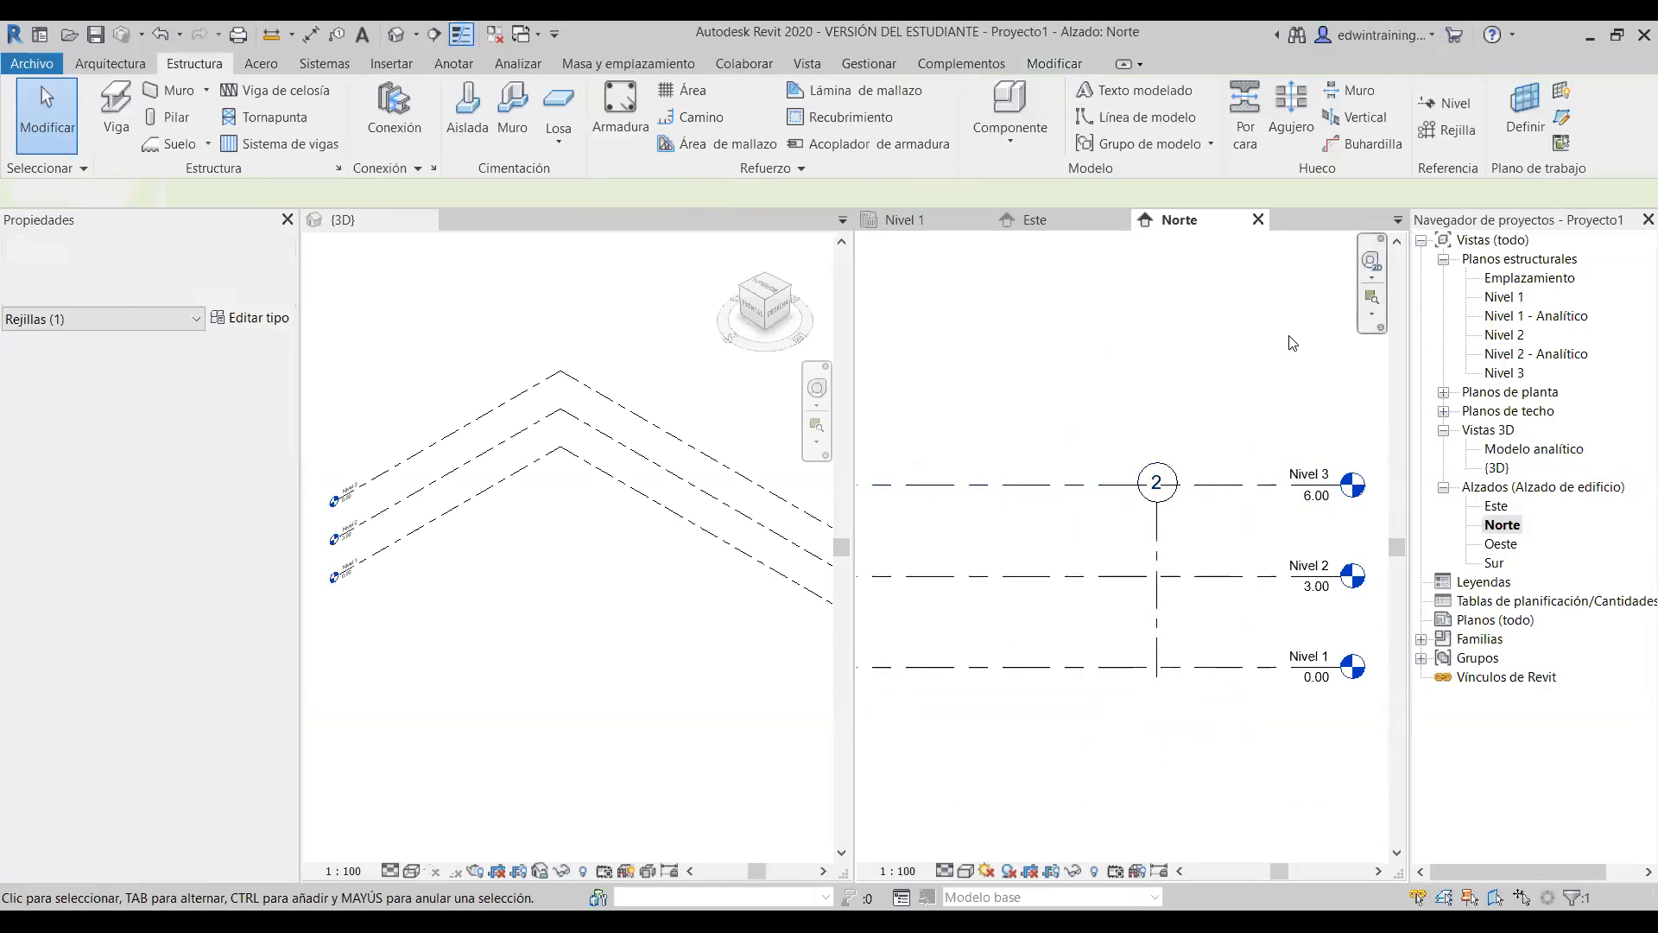
double_click(1503, 373)
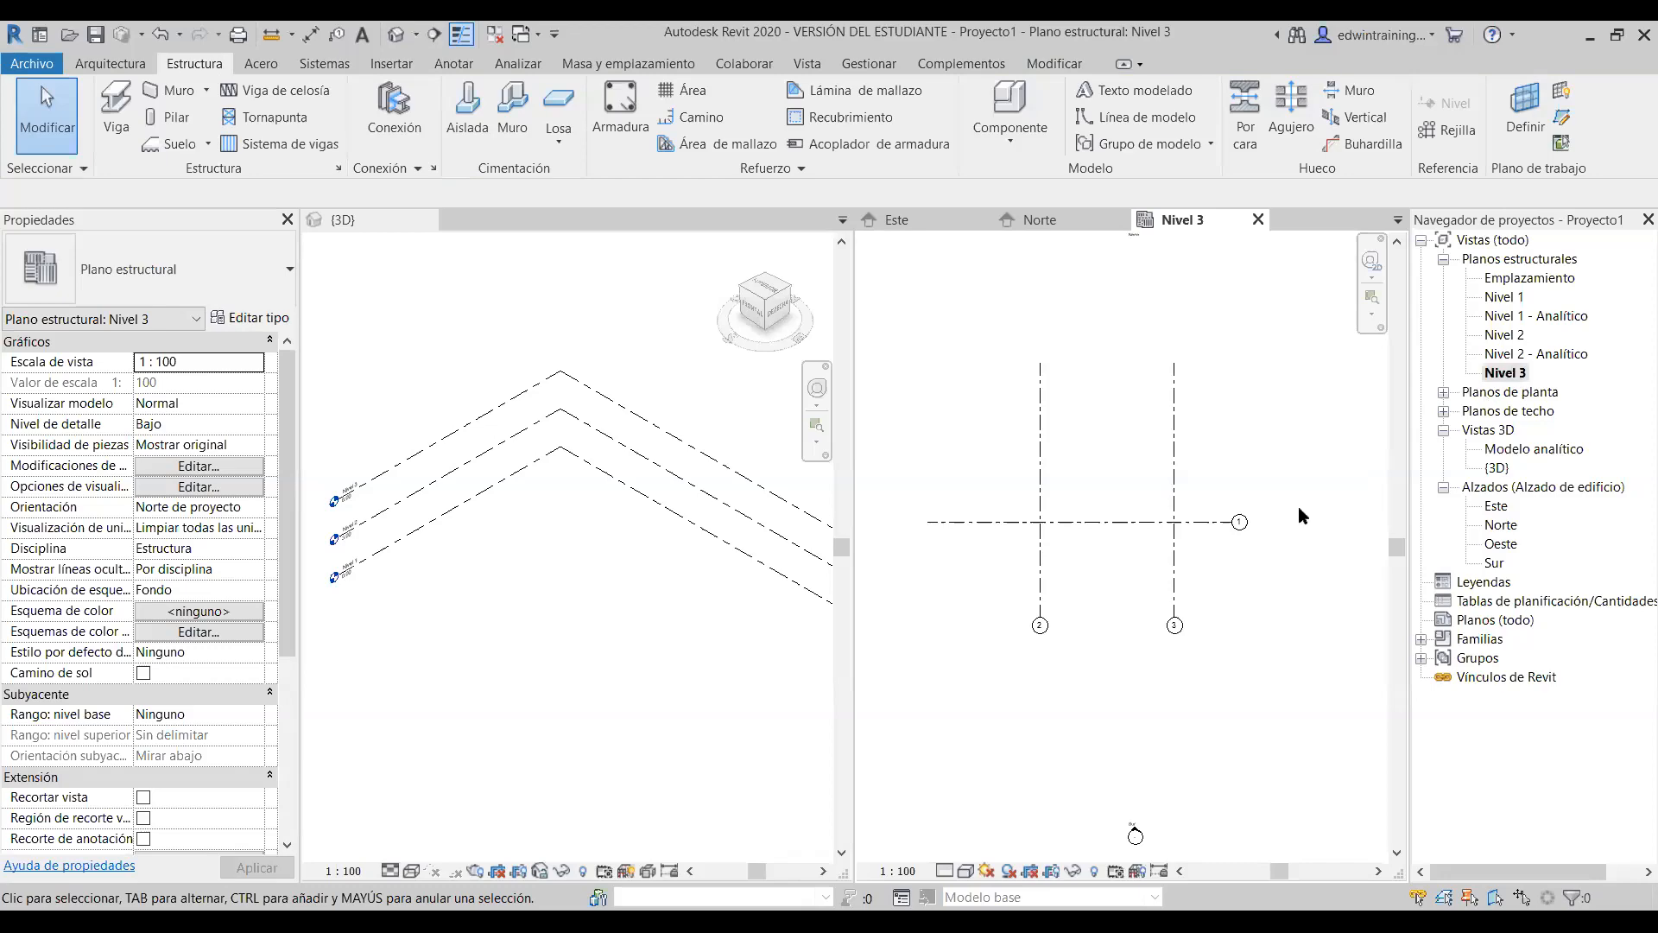
- Cycle through the Nivel 1, 2 and 3 structural plans, then return to the Norte elevation
scroll(1183, 573, down, 2)
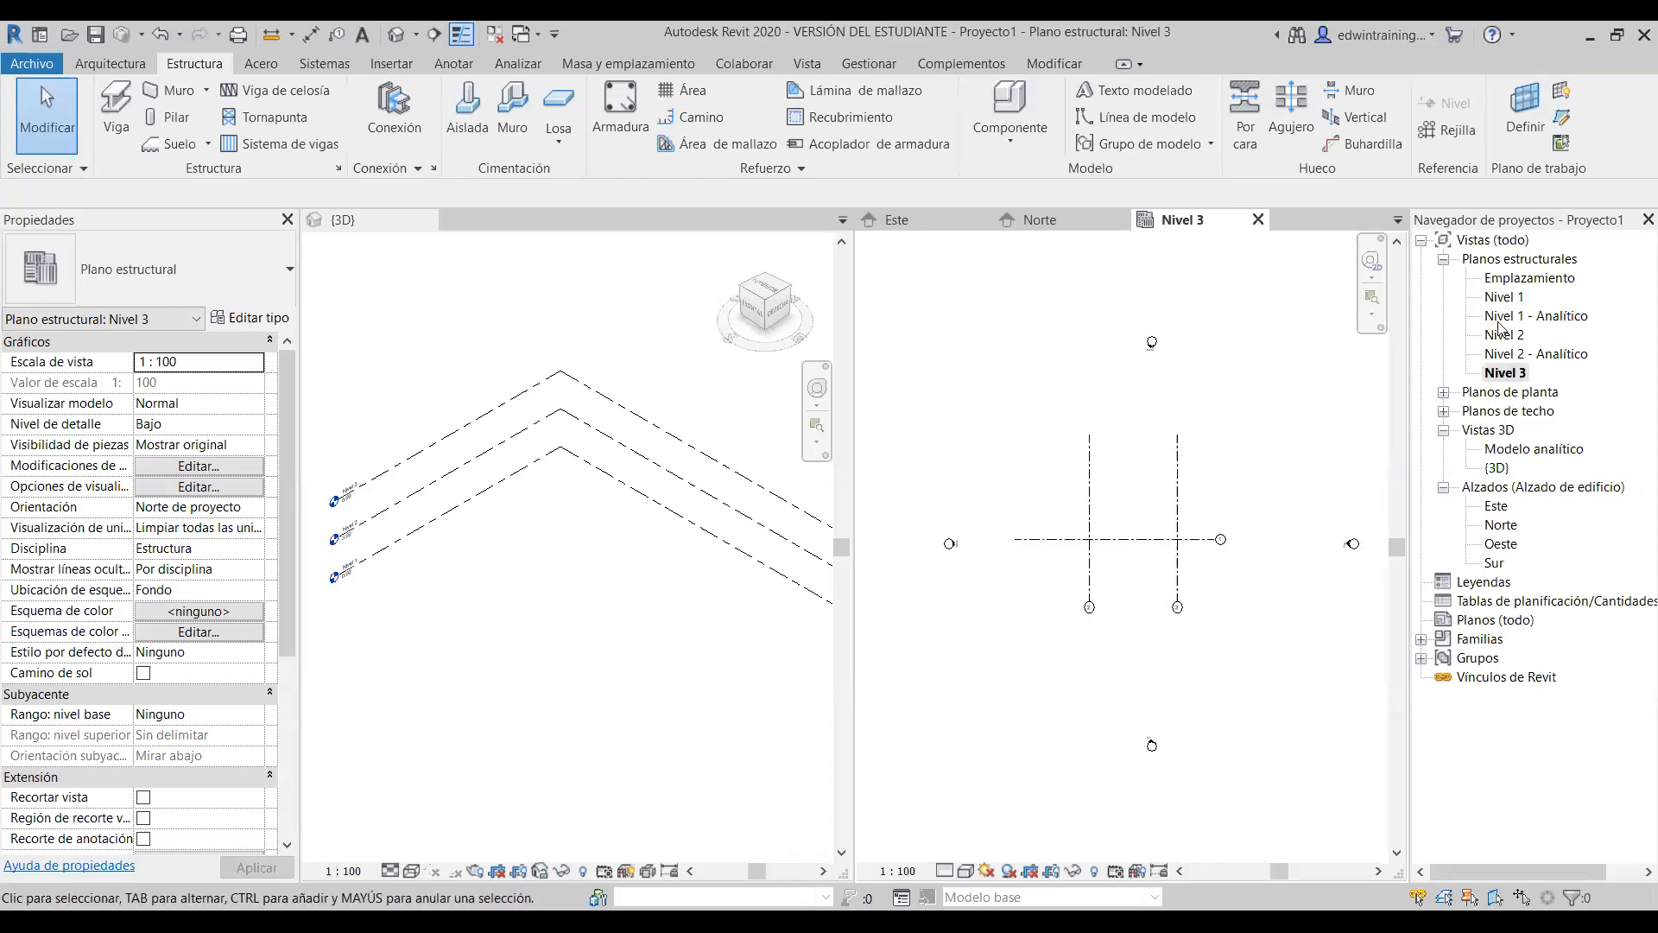
double_click(1512, 297)
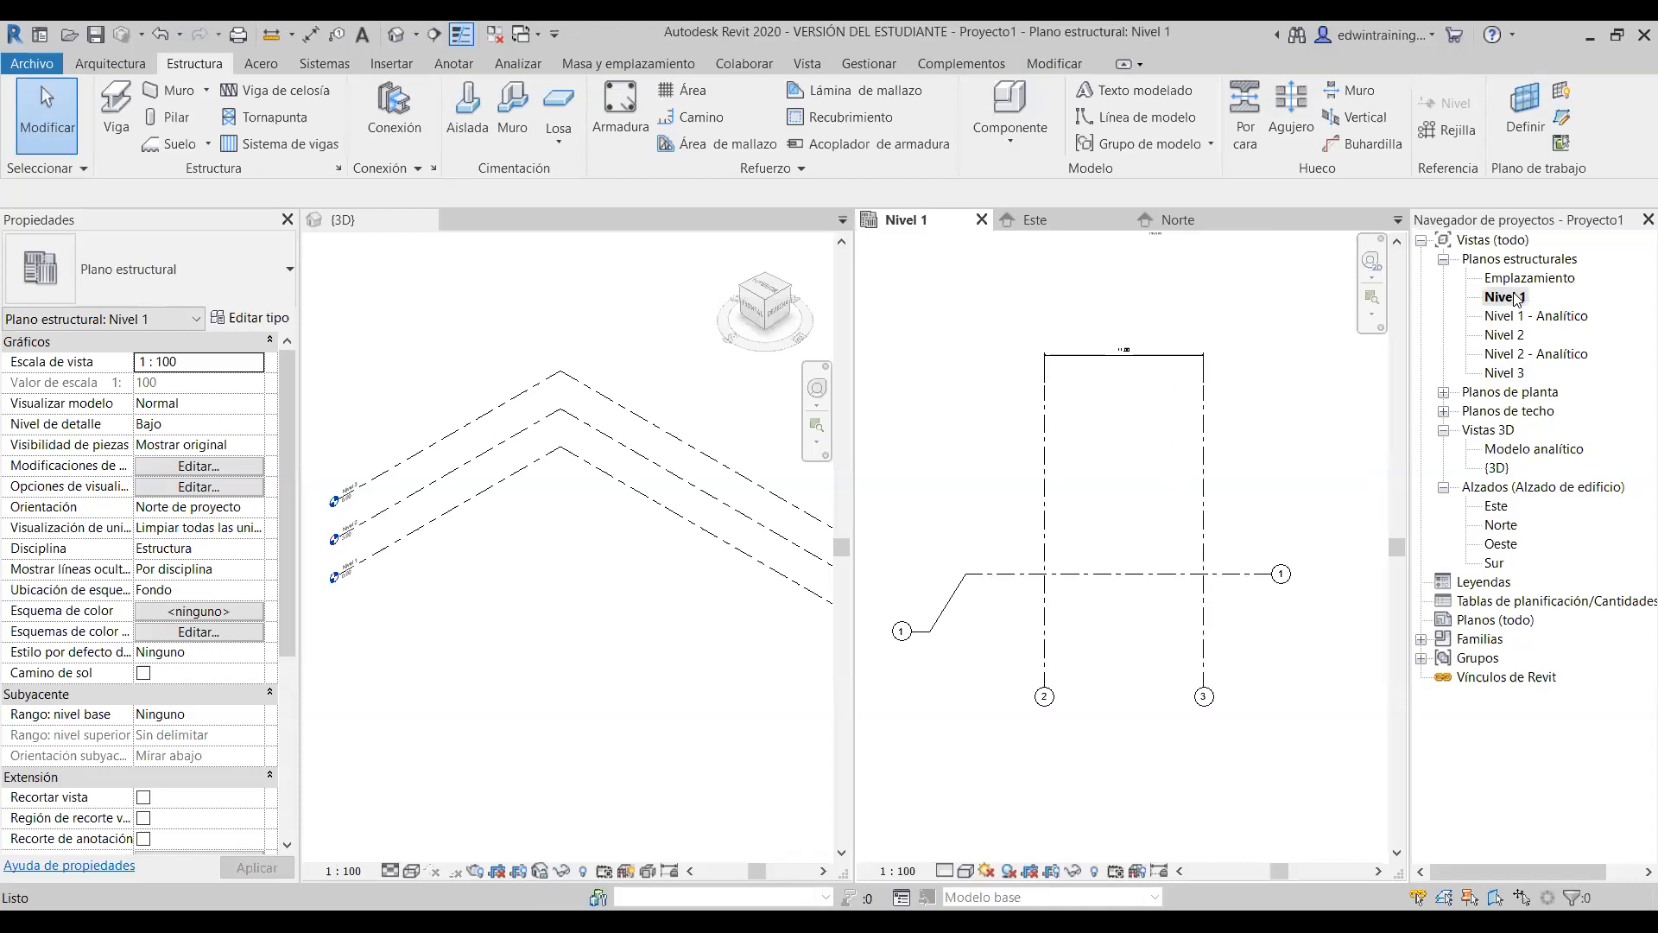
double_click(1505, 335)
double_click(1507, 374)
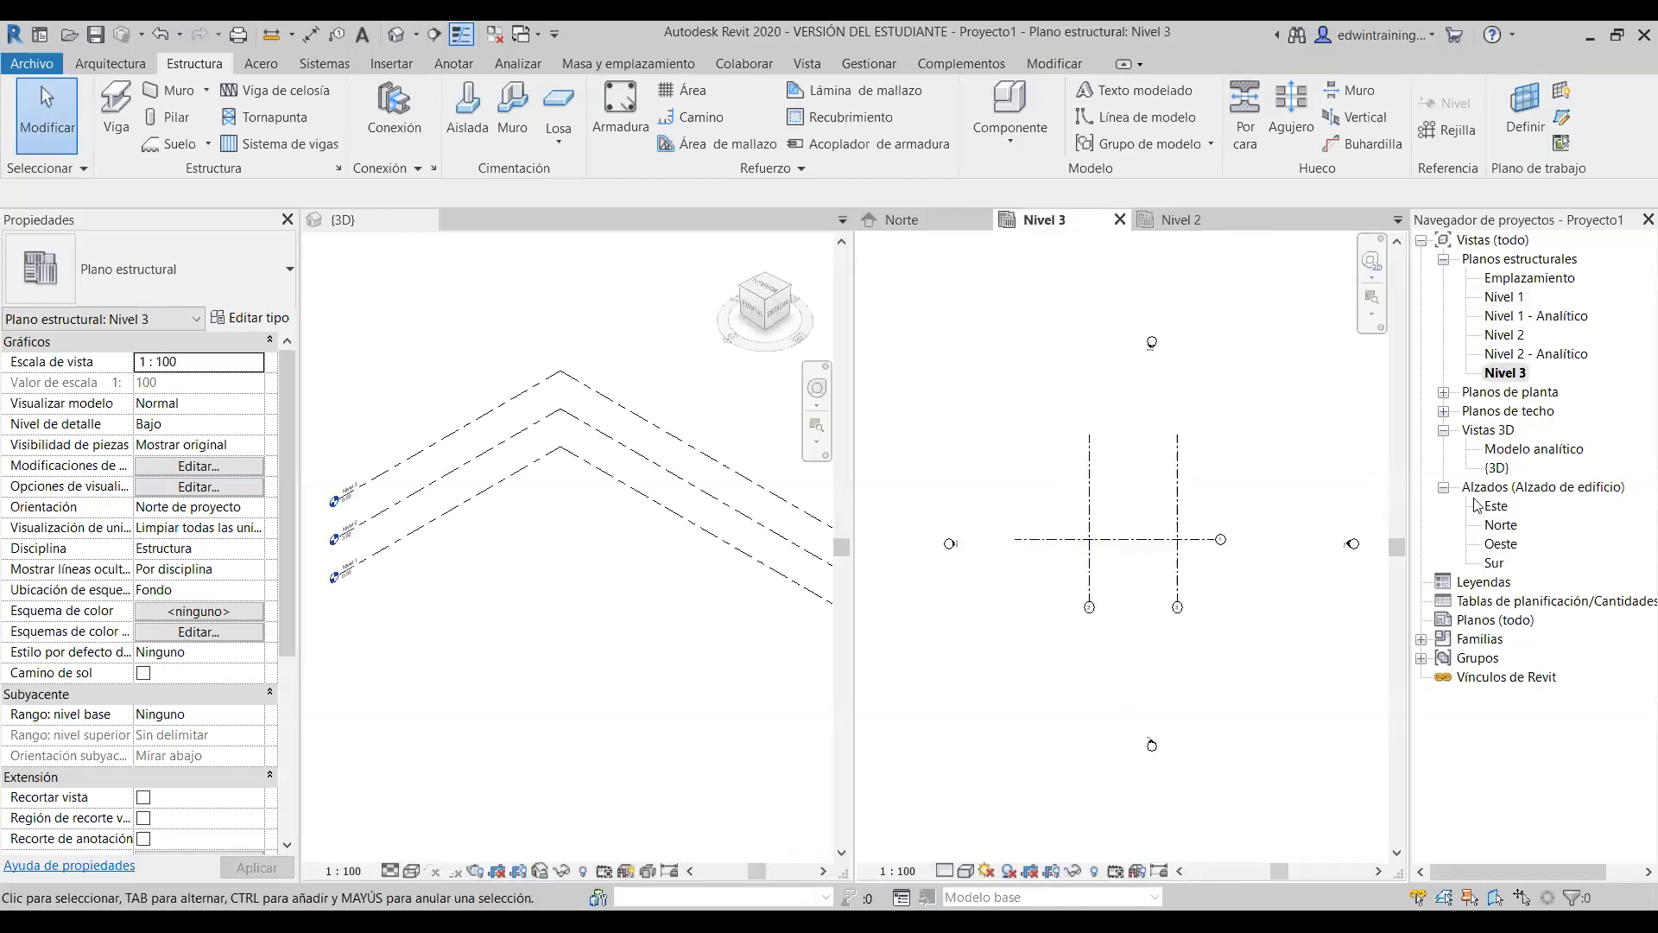
double_click(1503, 525)
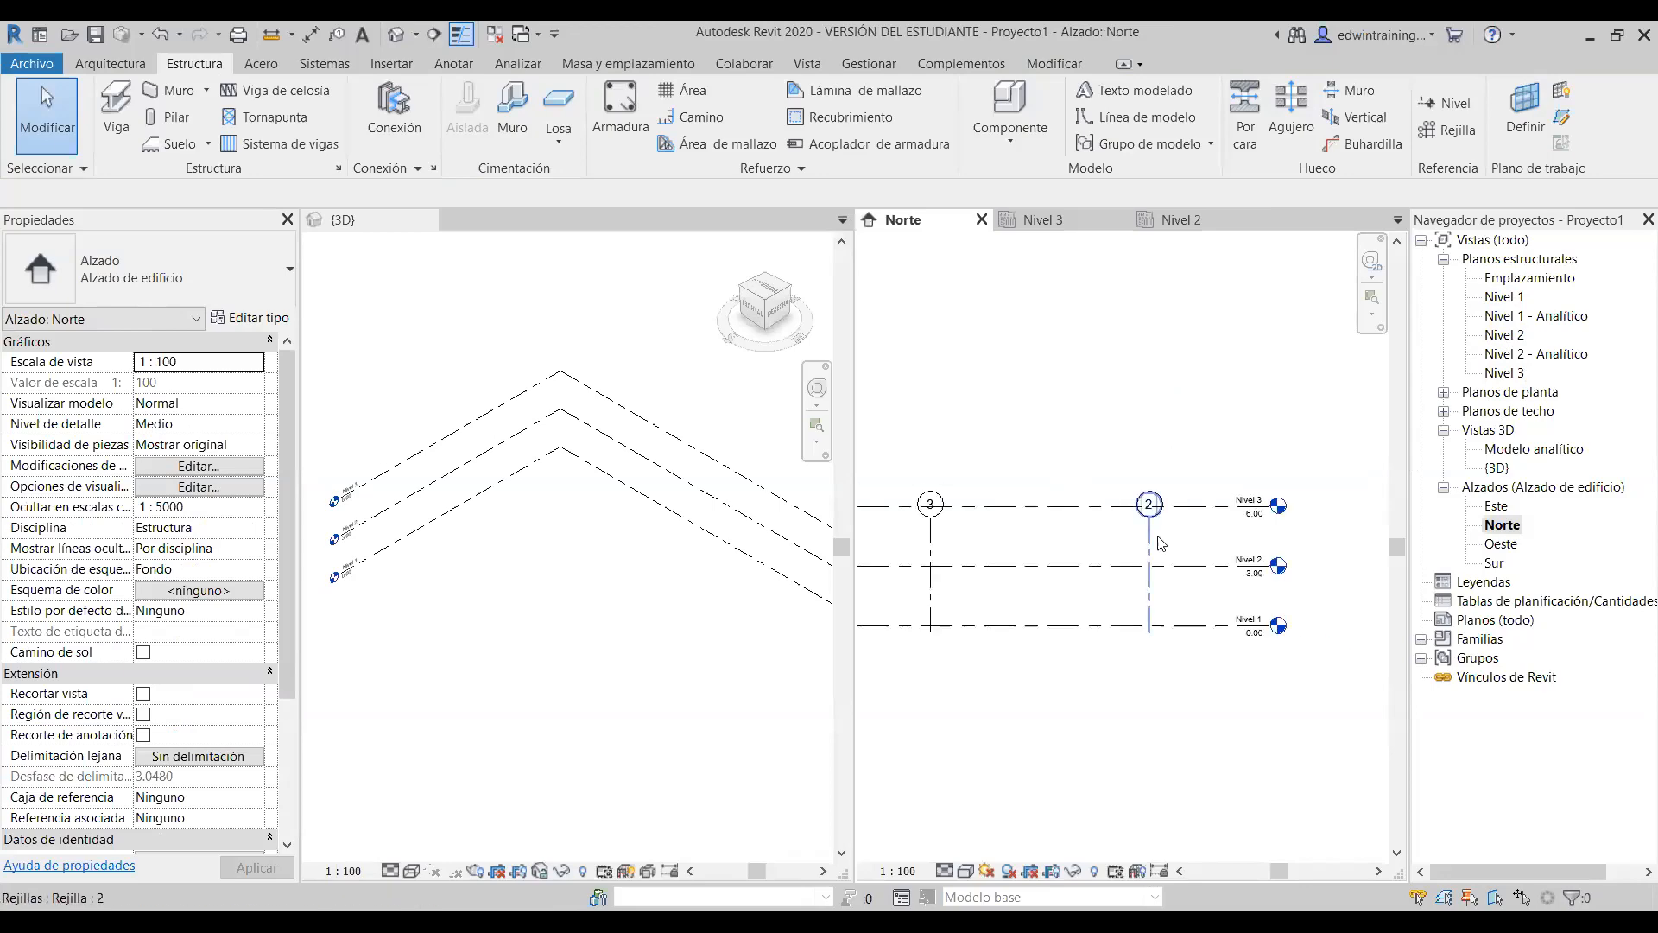
- Drag grid 2's top end below Nivel 3 and check the result in the Nivel 3 plan
click(1156, 534)
drag(1150, 519, 1150, 547)
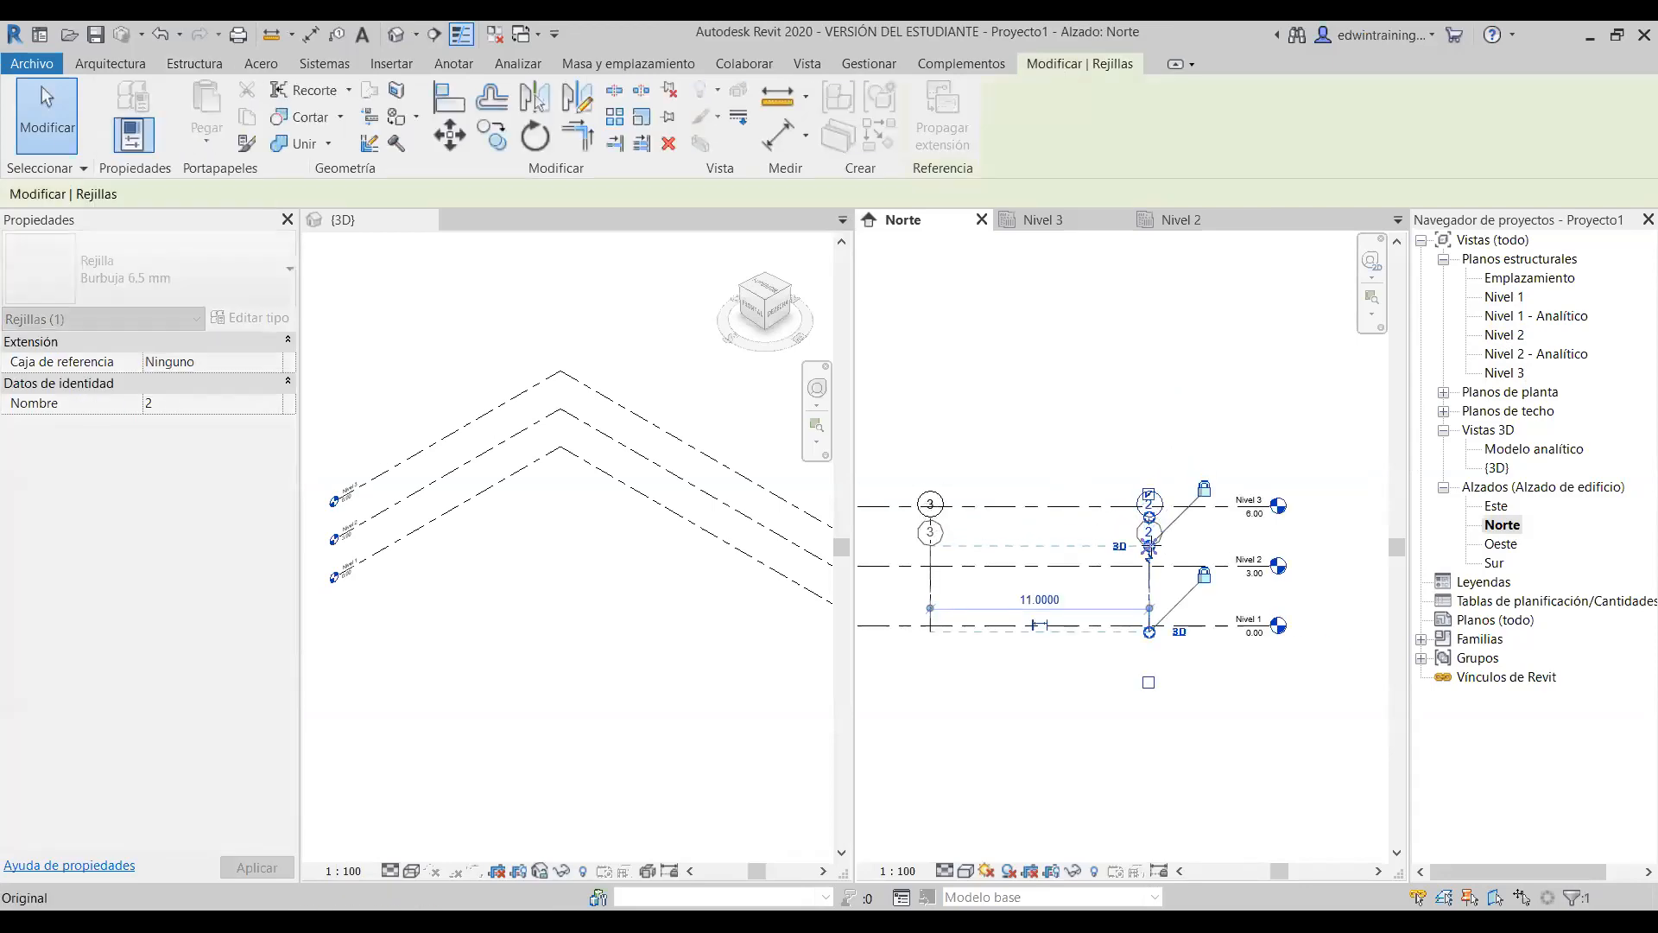
click(1115, 420)
click(1043, 220)
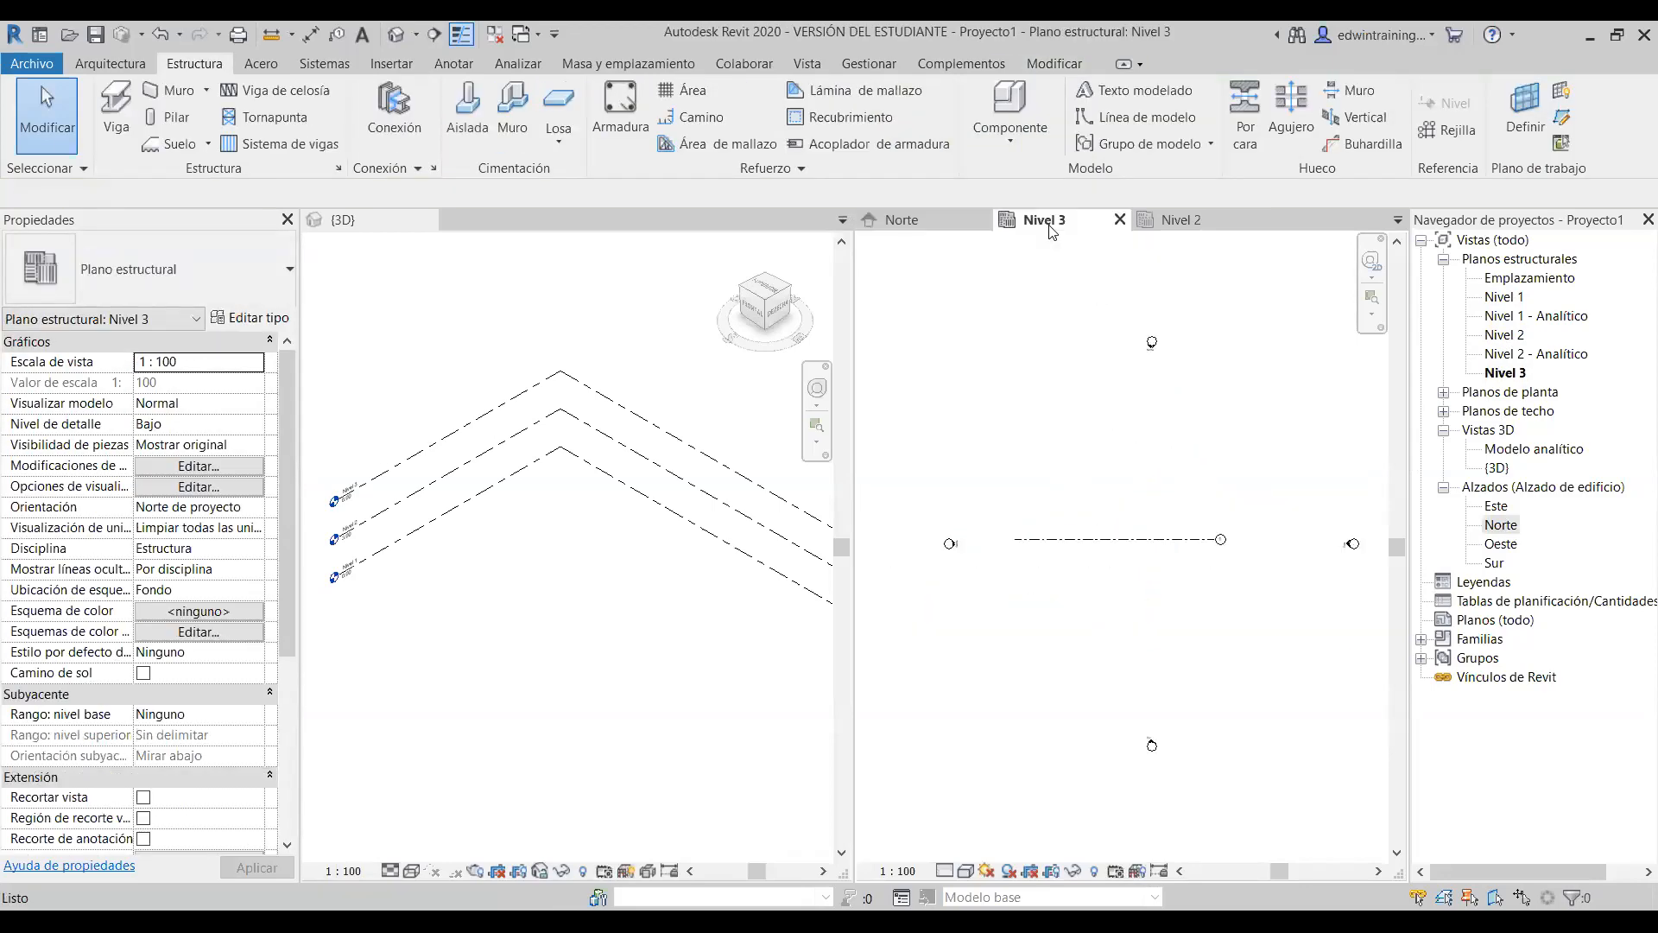
double_click(1501, 524)
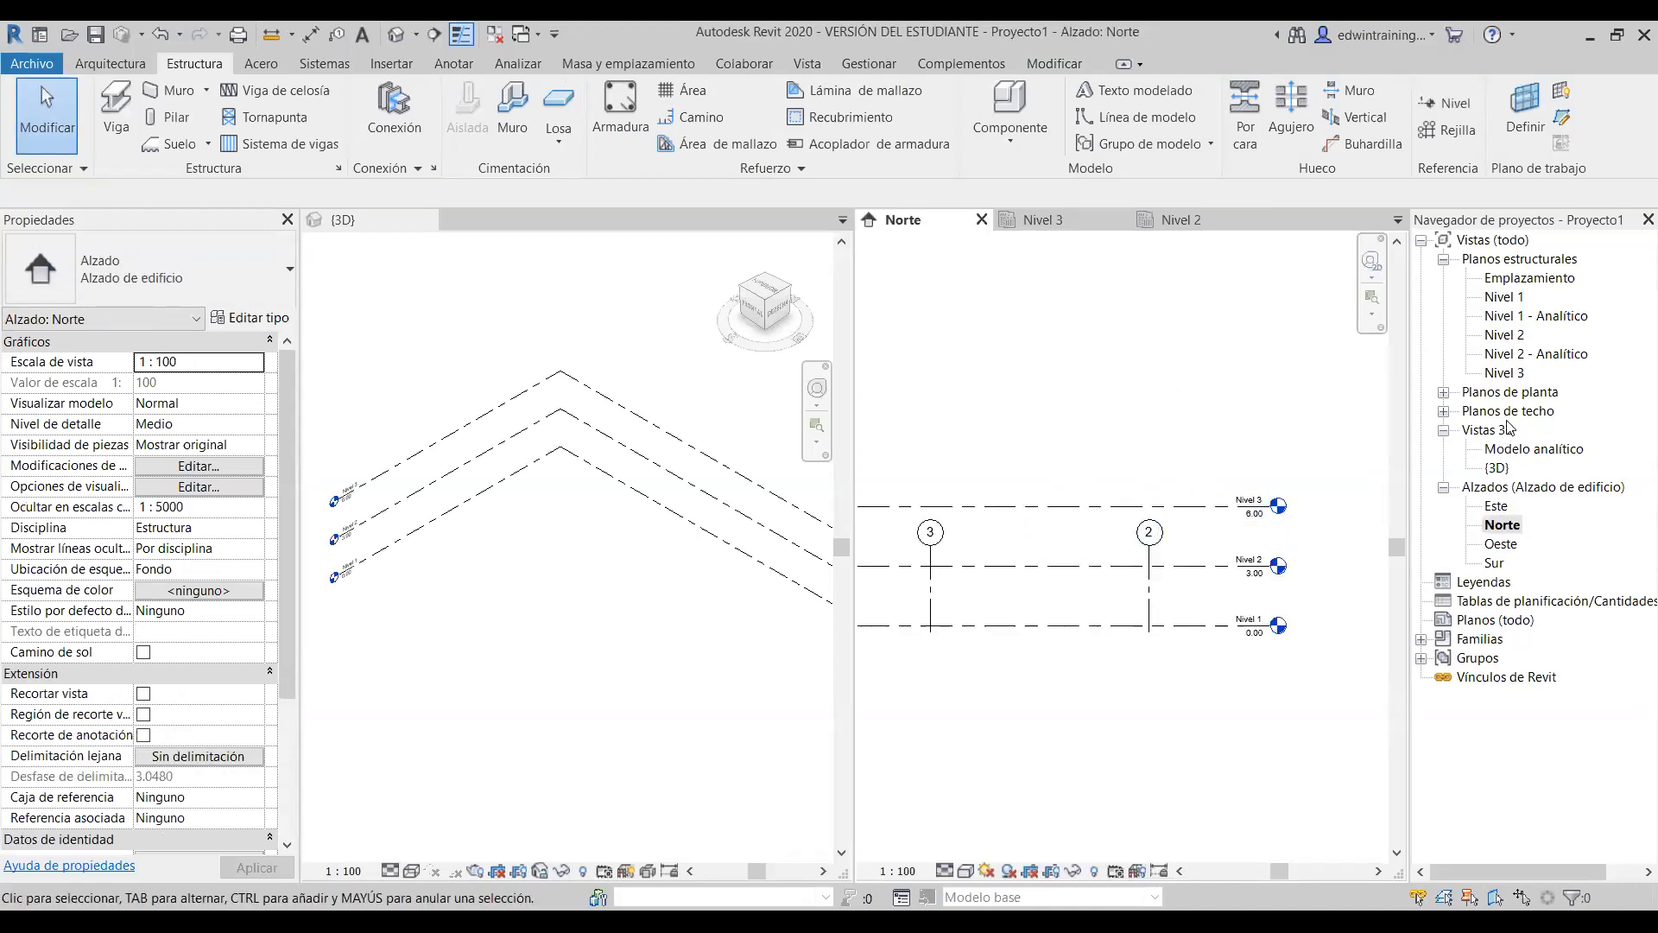
double_click(1524, 381)
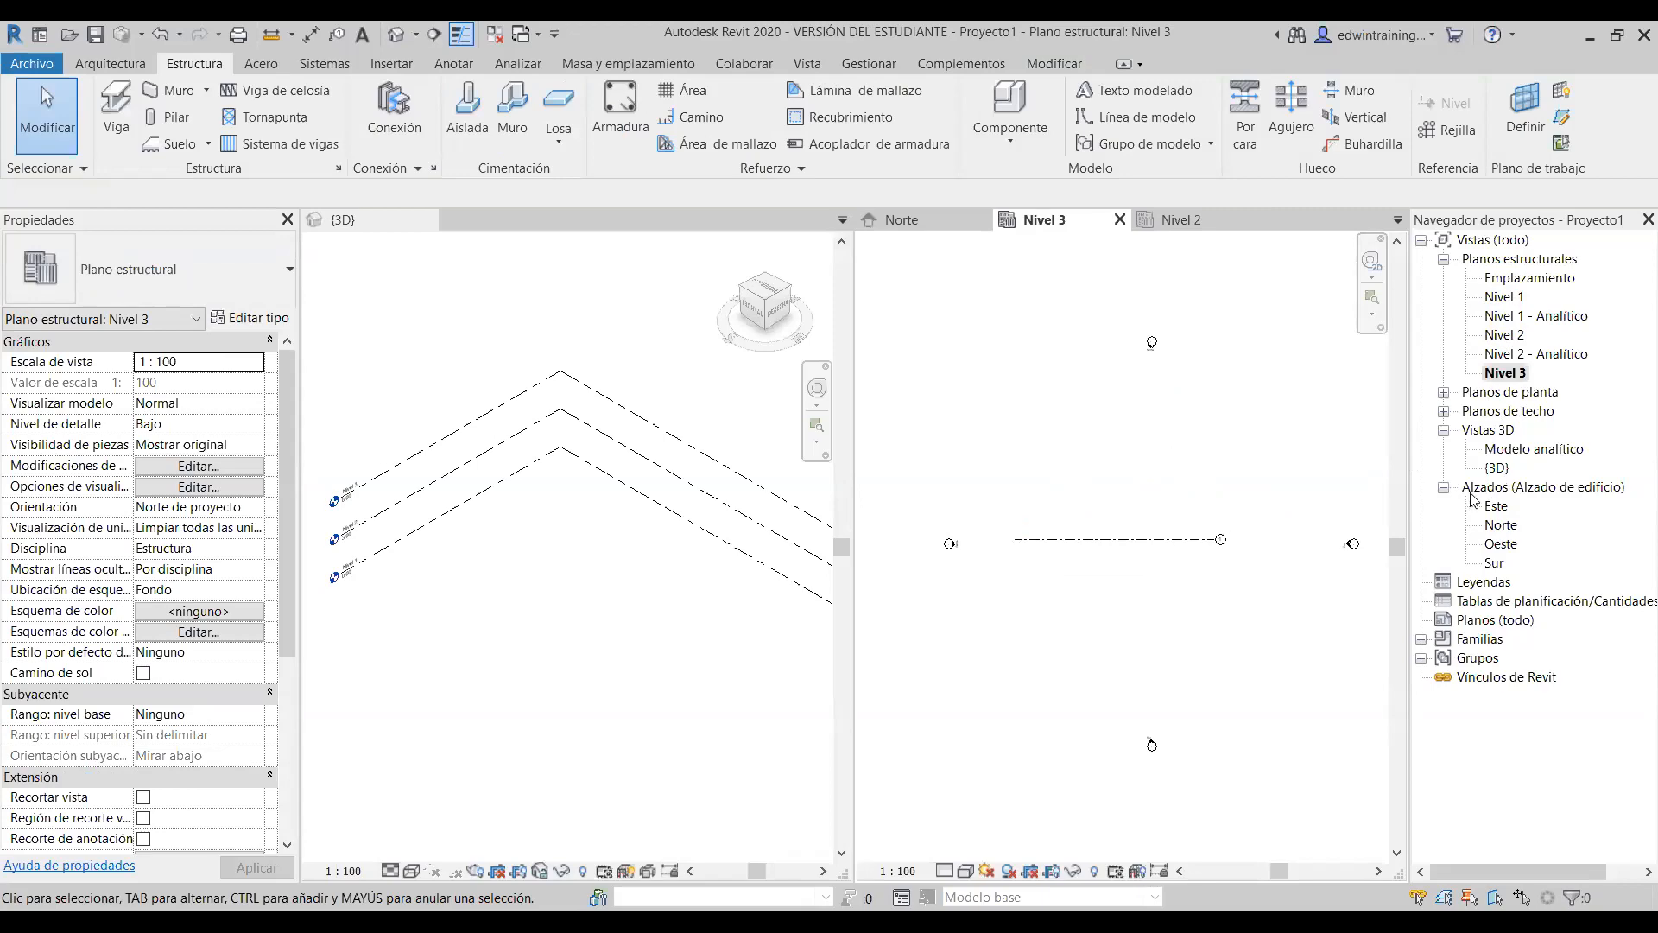
double_click(1502, 525)
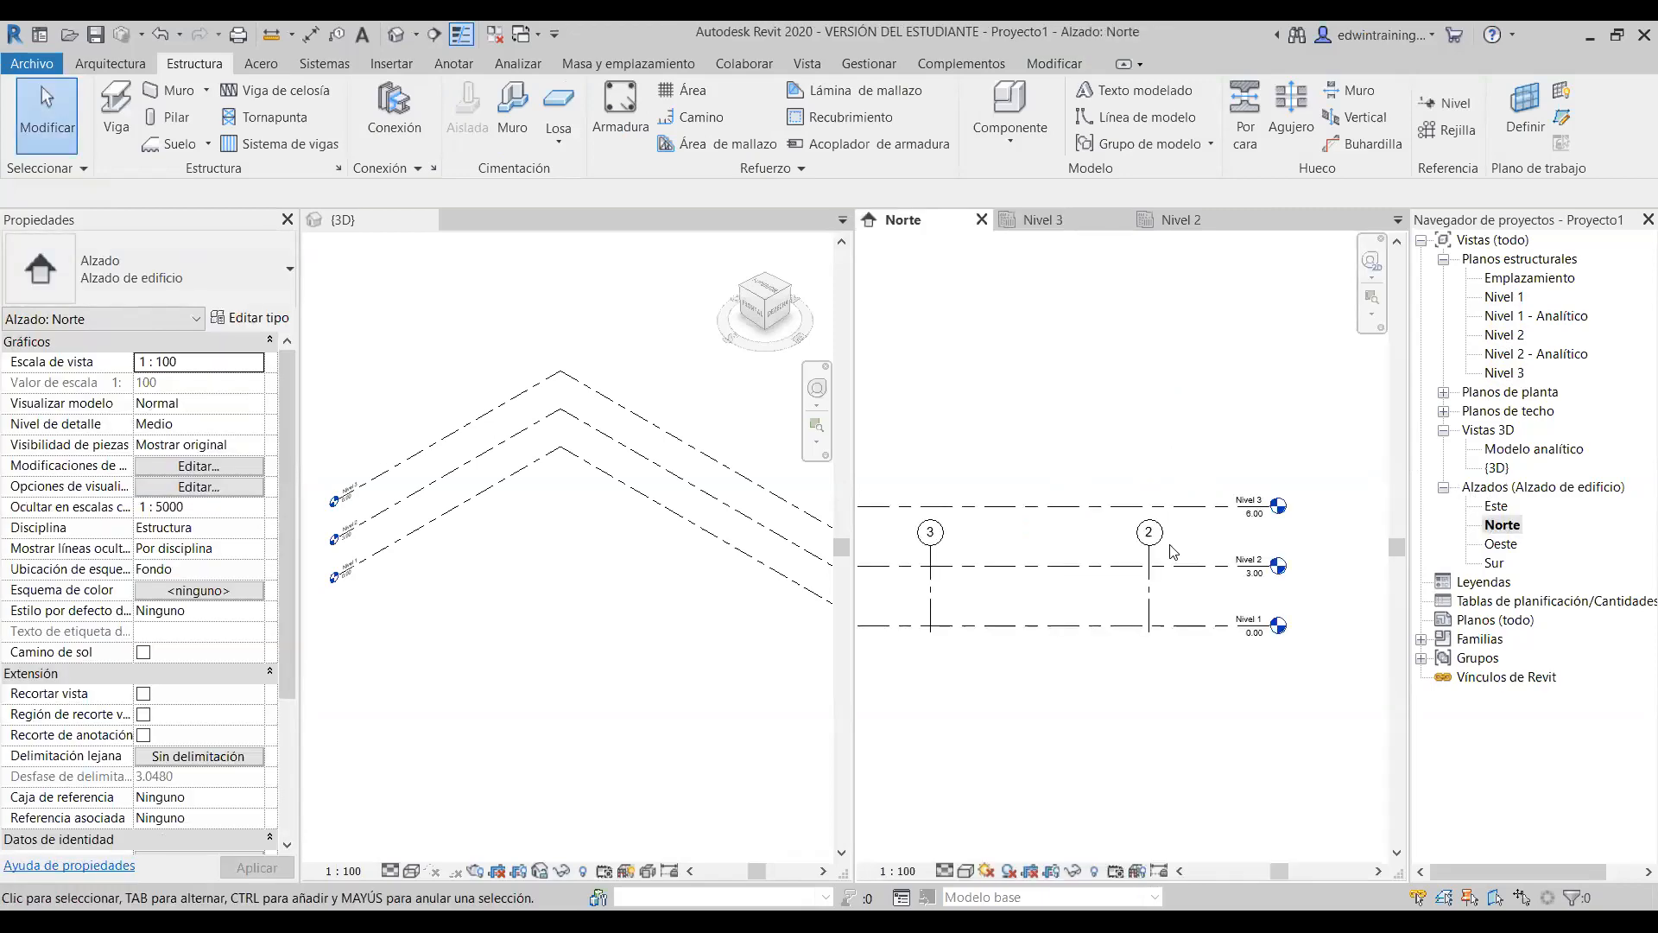
click(1149, 566)
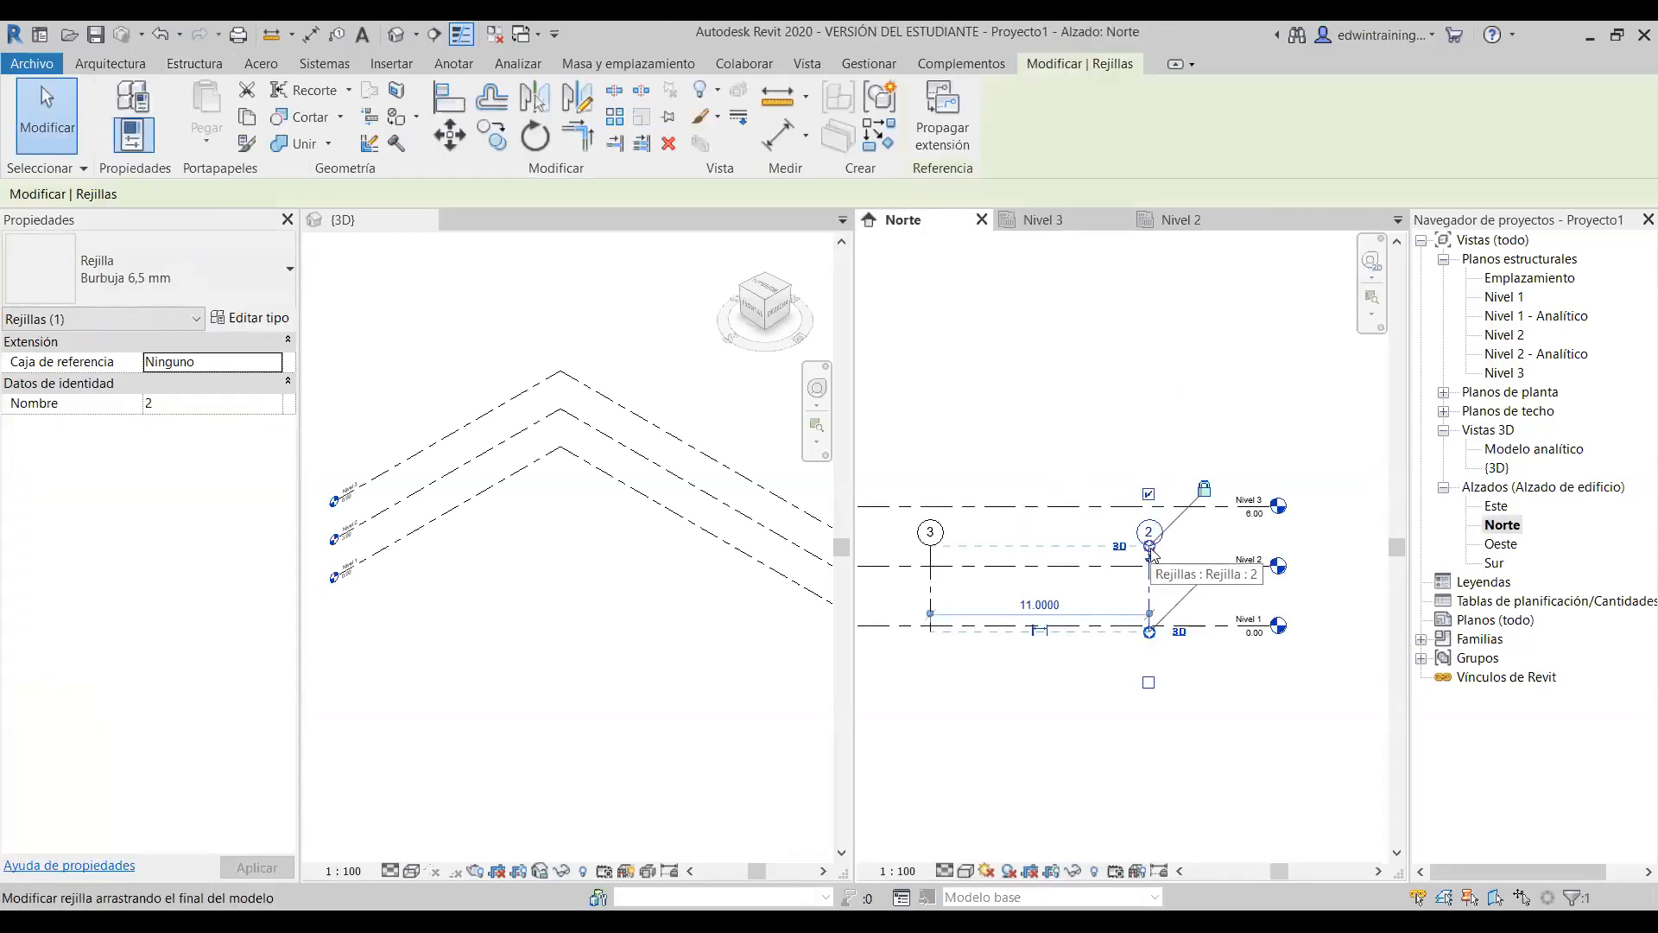
- Extend grid 2's top above Nivel 3, check the plan, then pull it back below Nivel 3
drag(1150, 546, 1149, 450)
click(1208, 461)
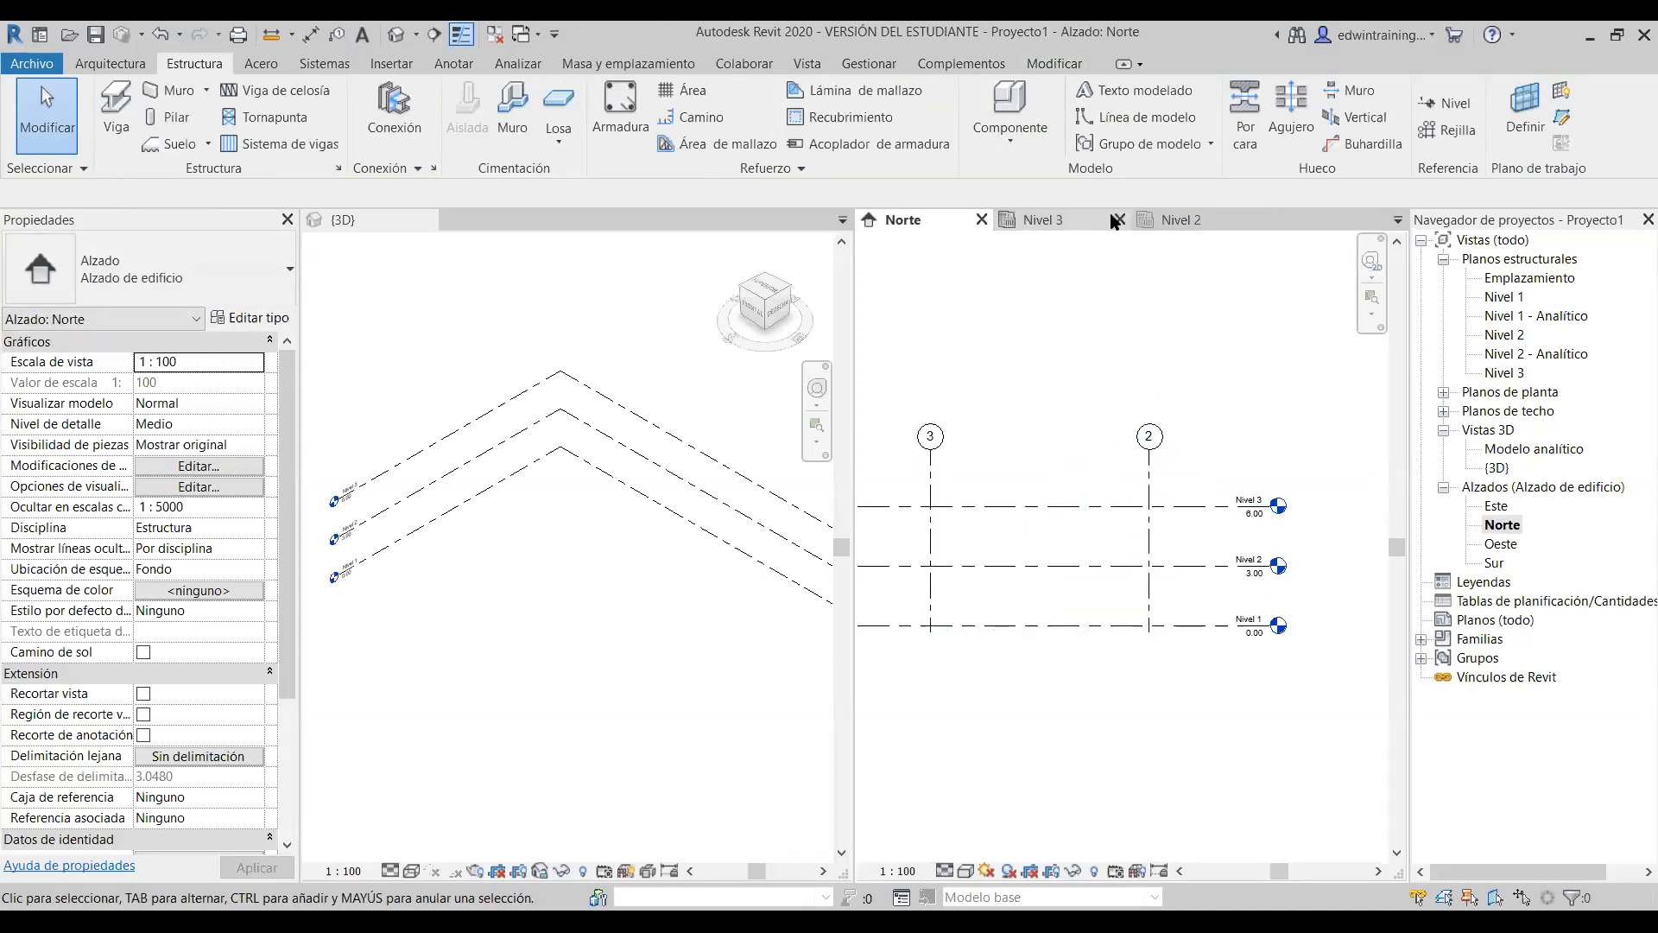
click(1043, 219)
scroll(1131, 549, up, 2)
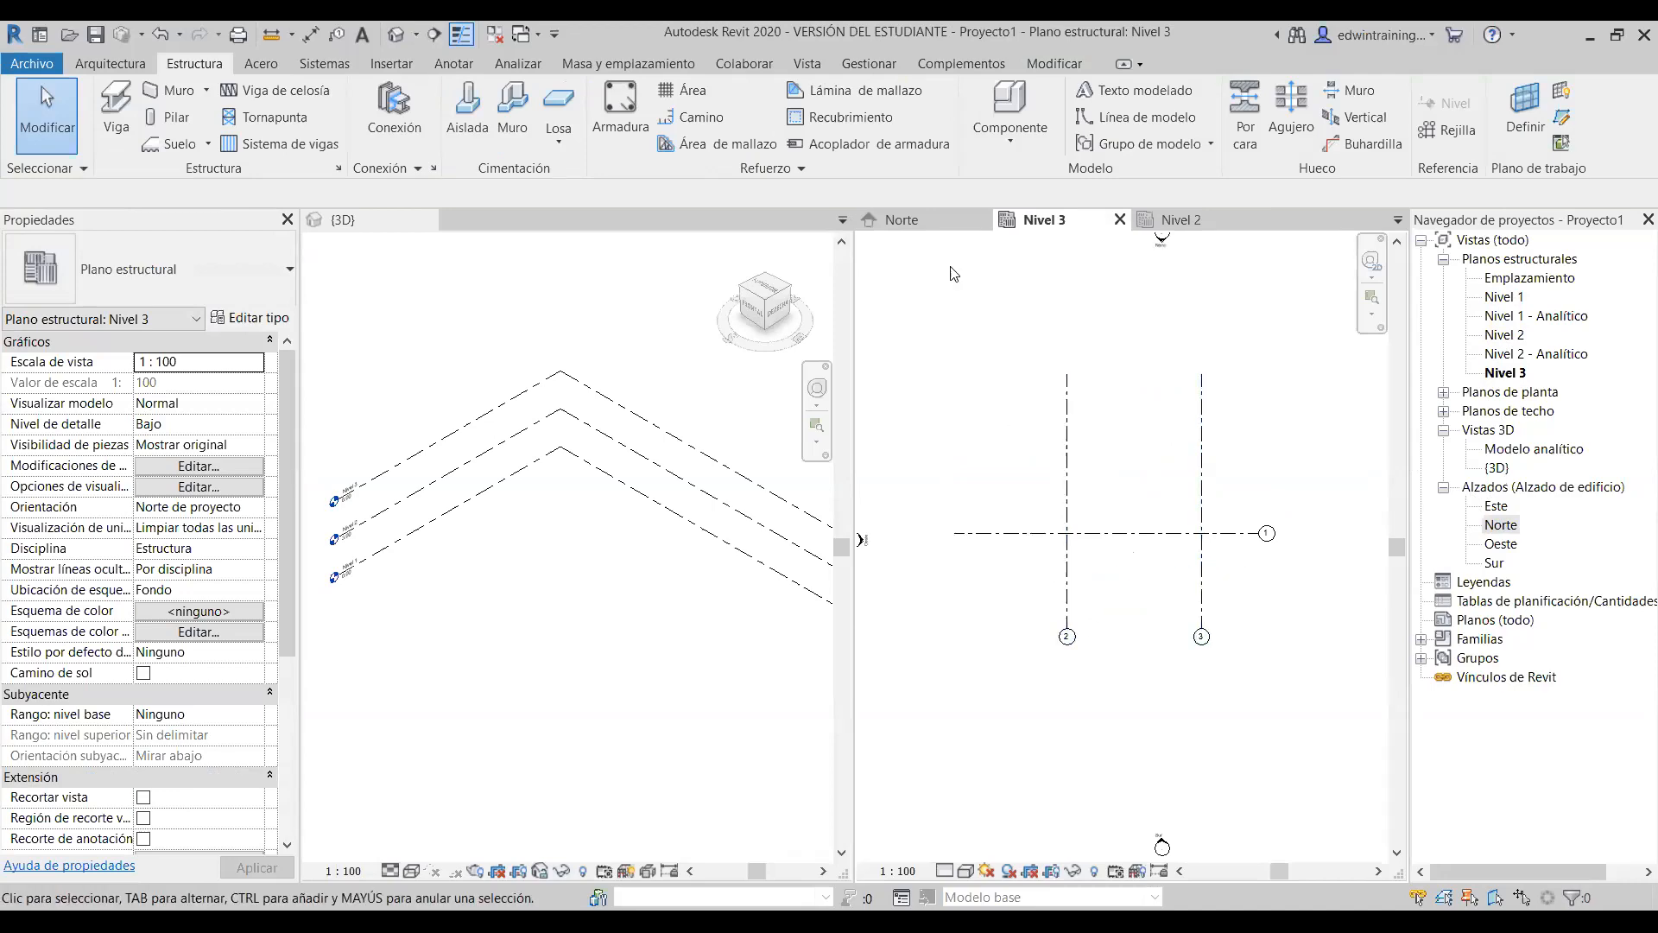
click(918, 218)
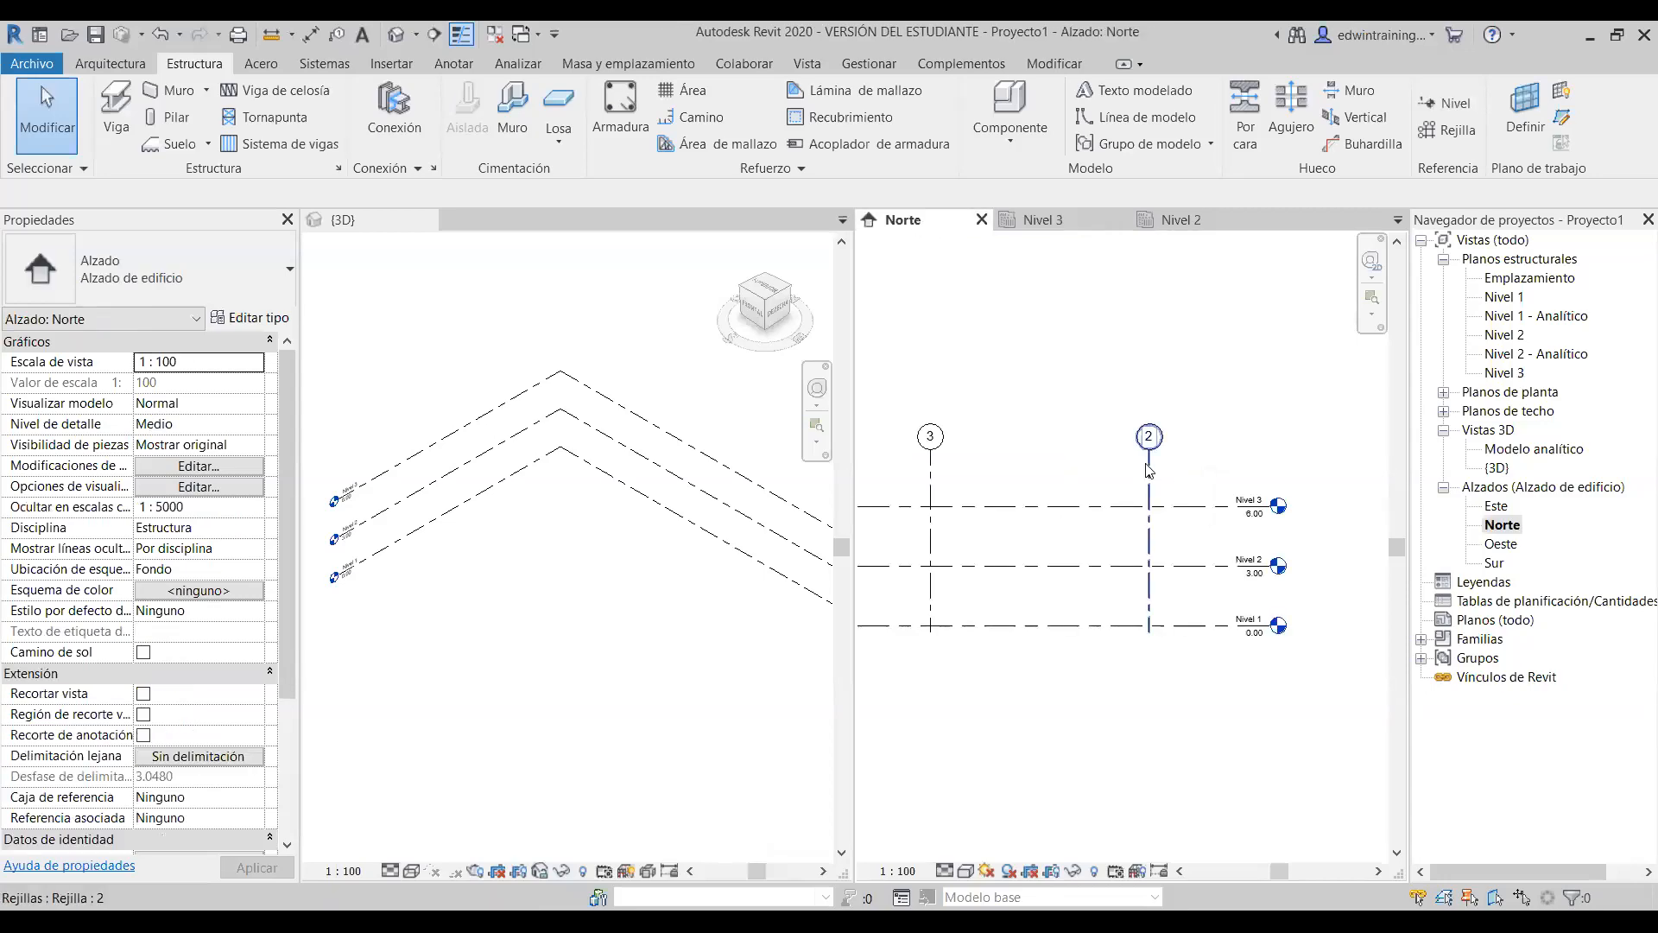
click(1149, 456)
drag(1150, 548, 1150, 535)
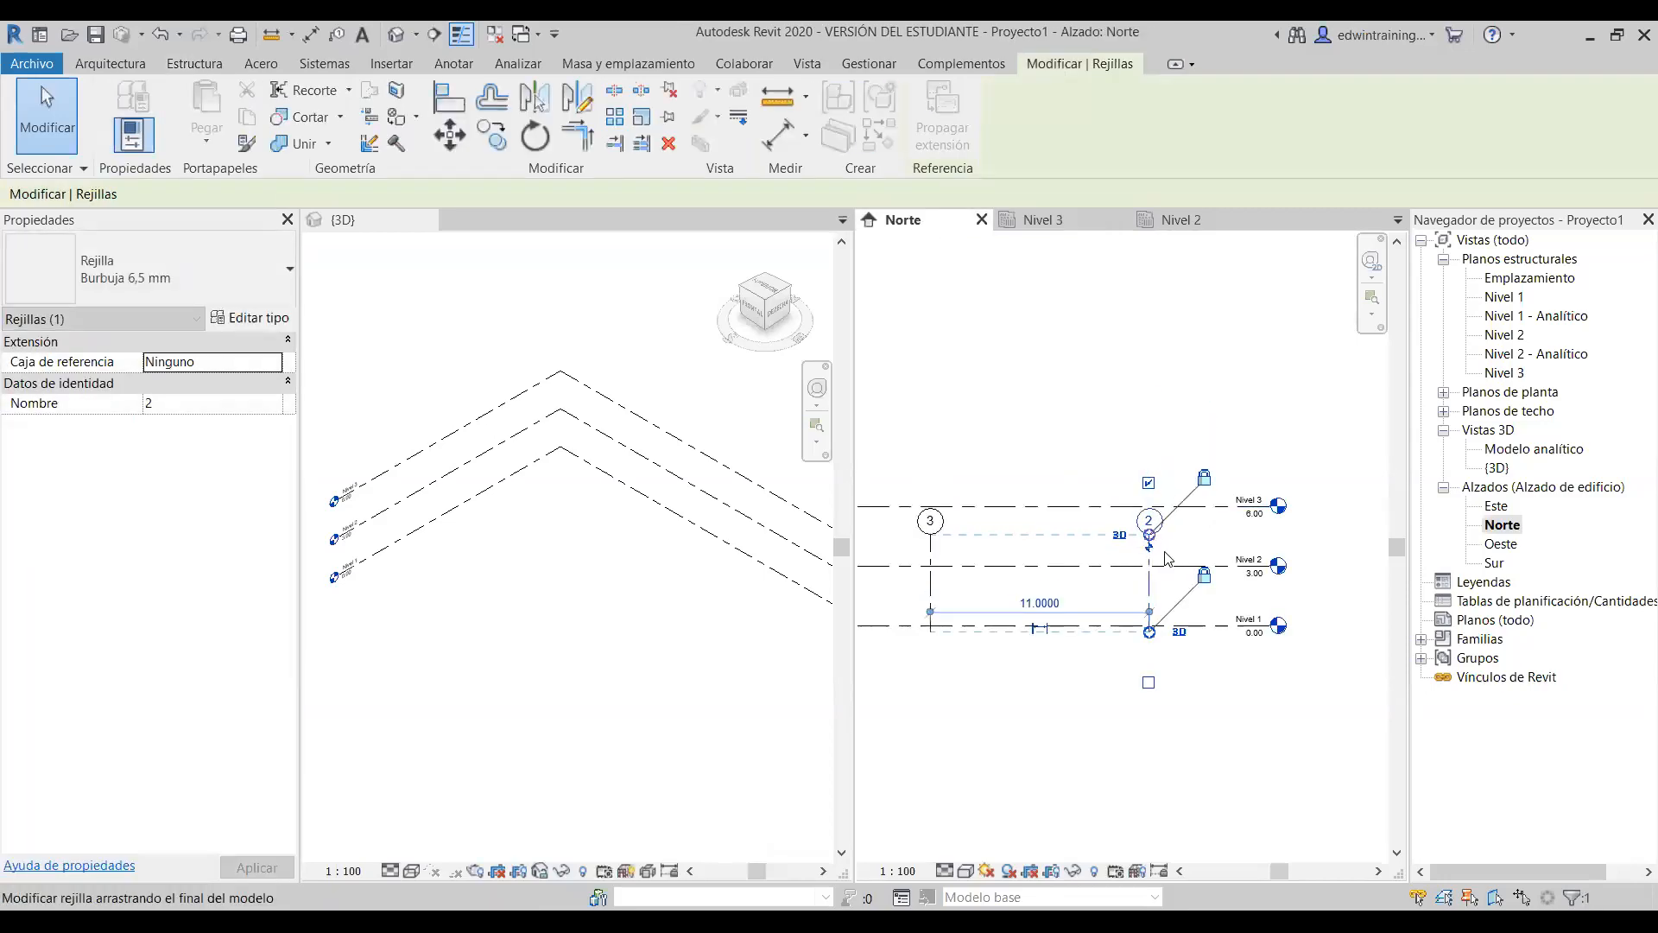
click(1157, 369)
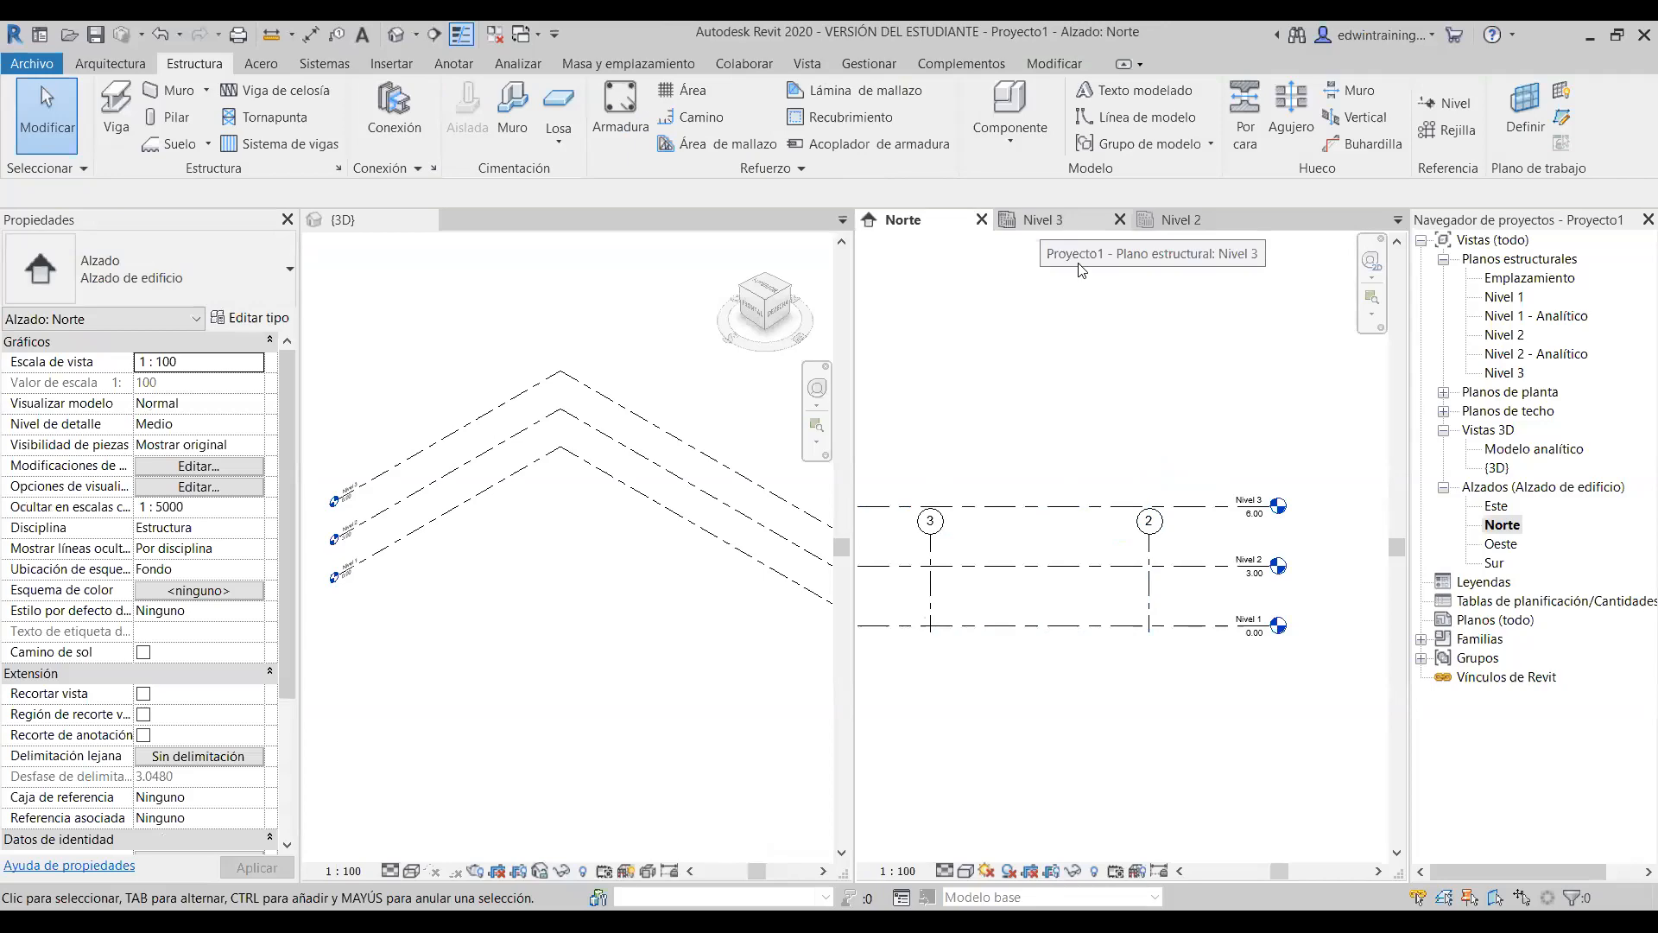
- Compare the Este elevation, then extend grid 3's top end above Nivel 3 in Norte
double_click(1495, 508)
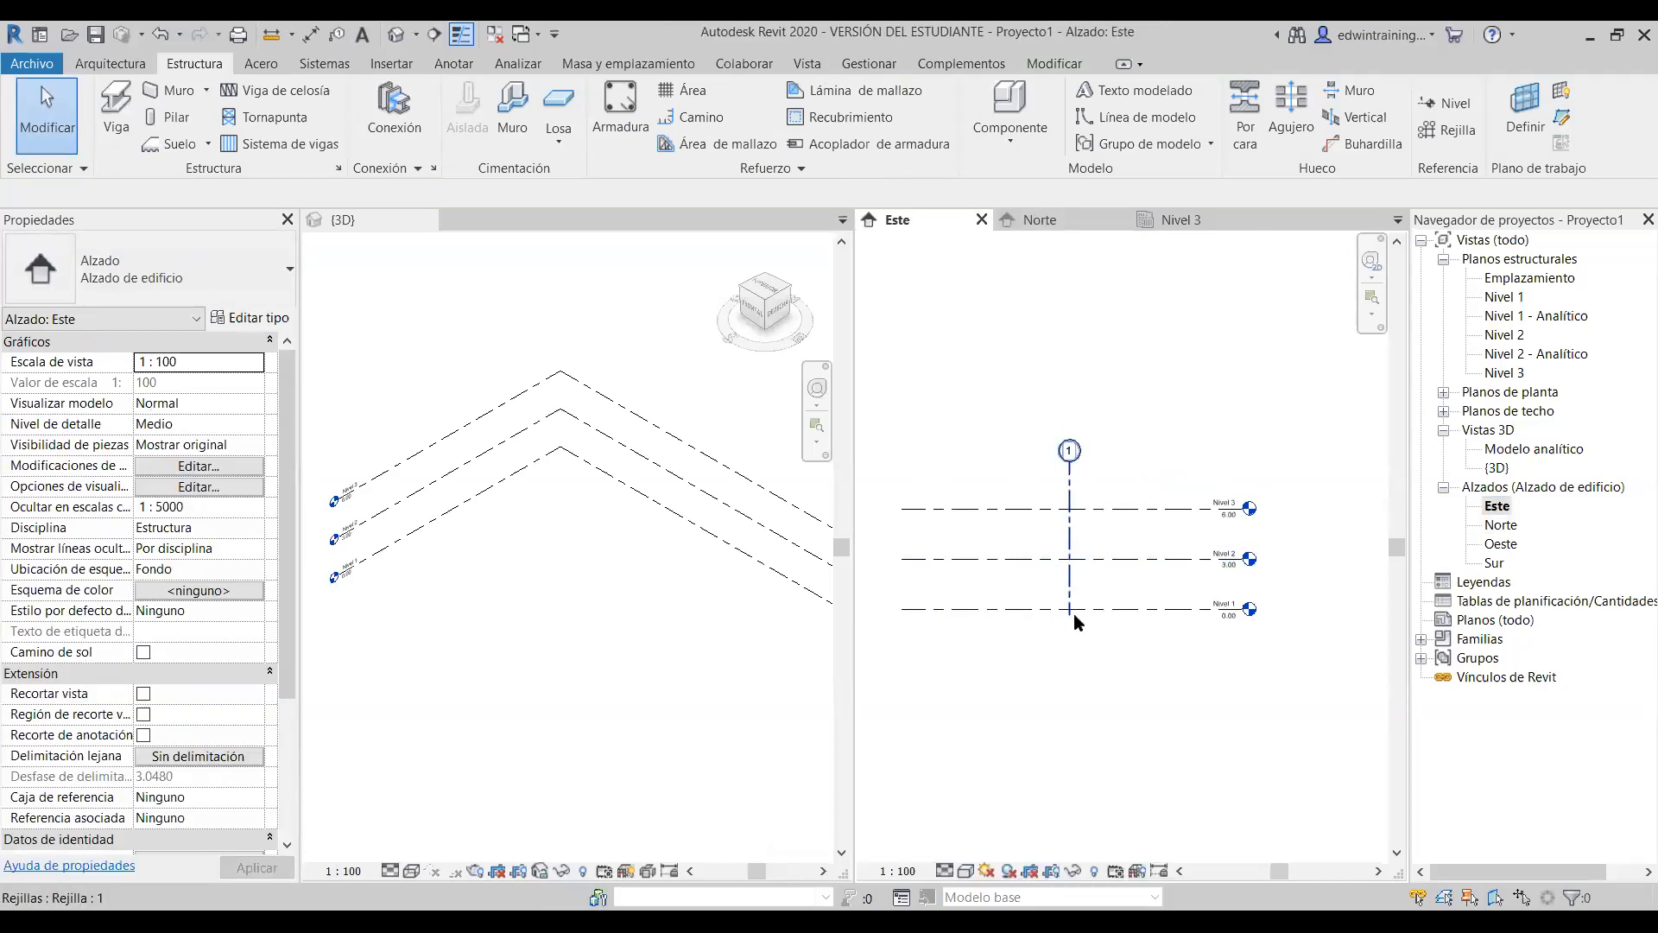
scroll(1074, 518, up, 2)
double_click(1501, 526)
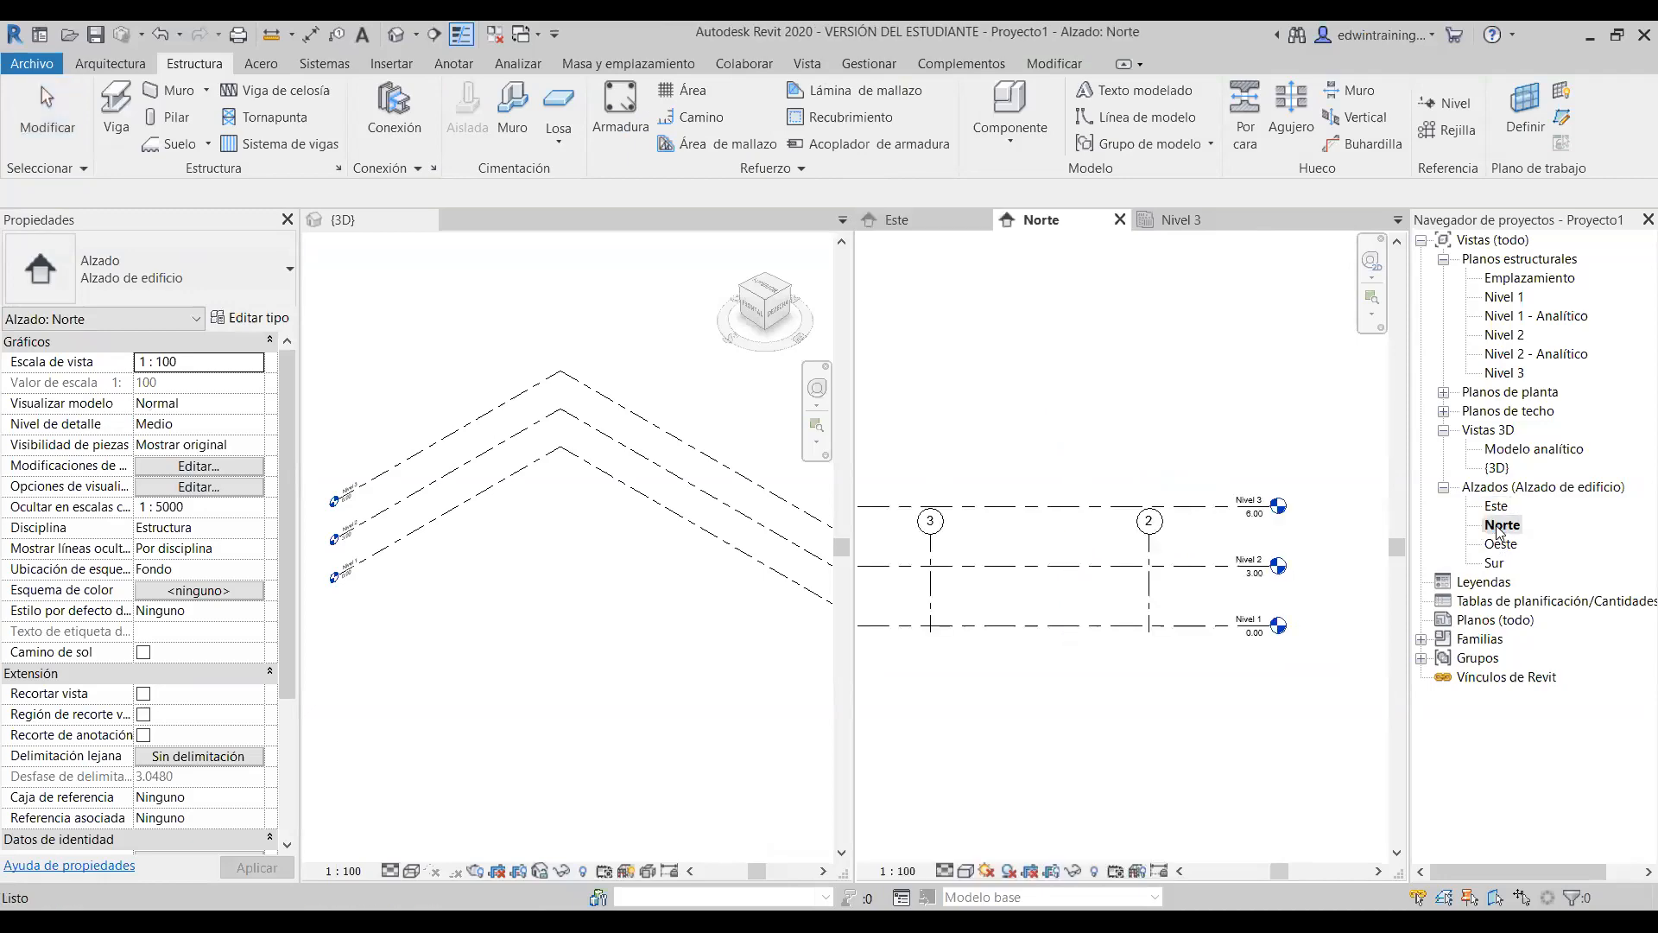
middle_drag(1041, 513, 1086, 513)
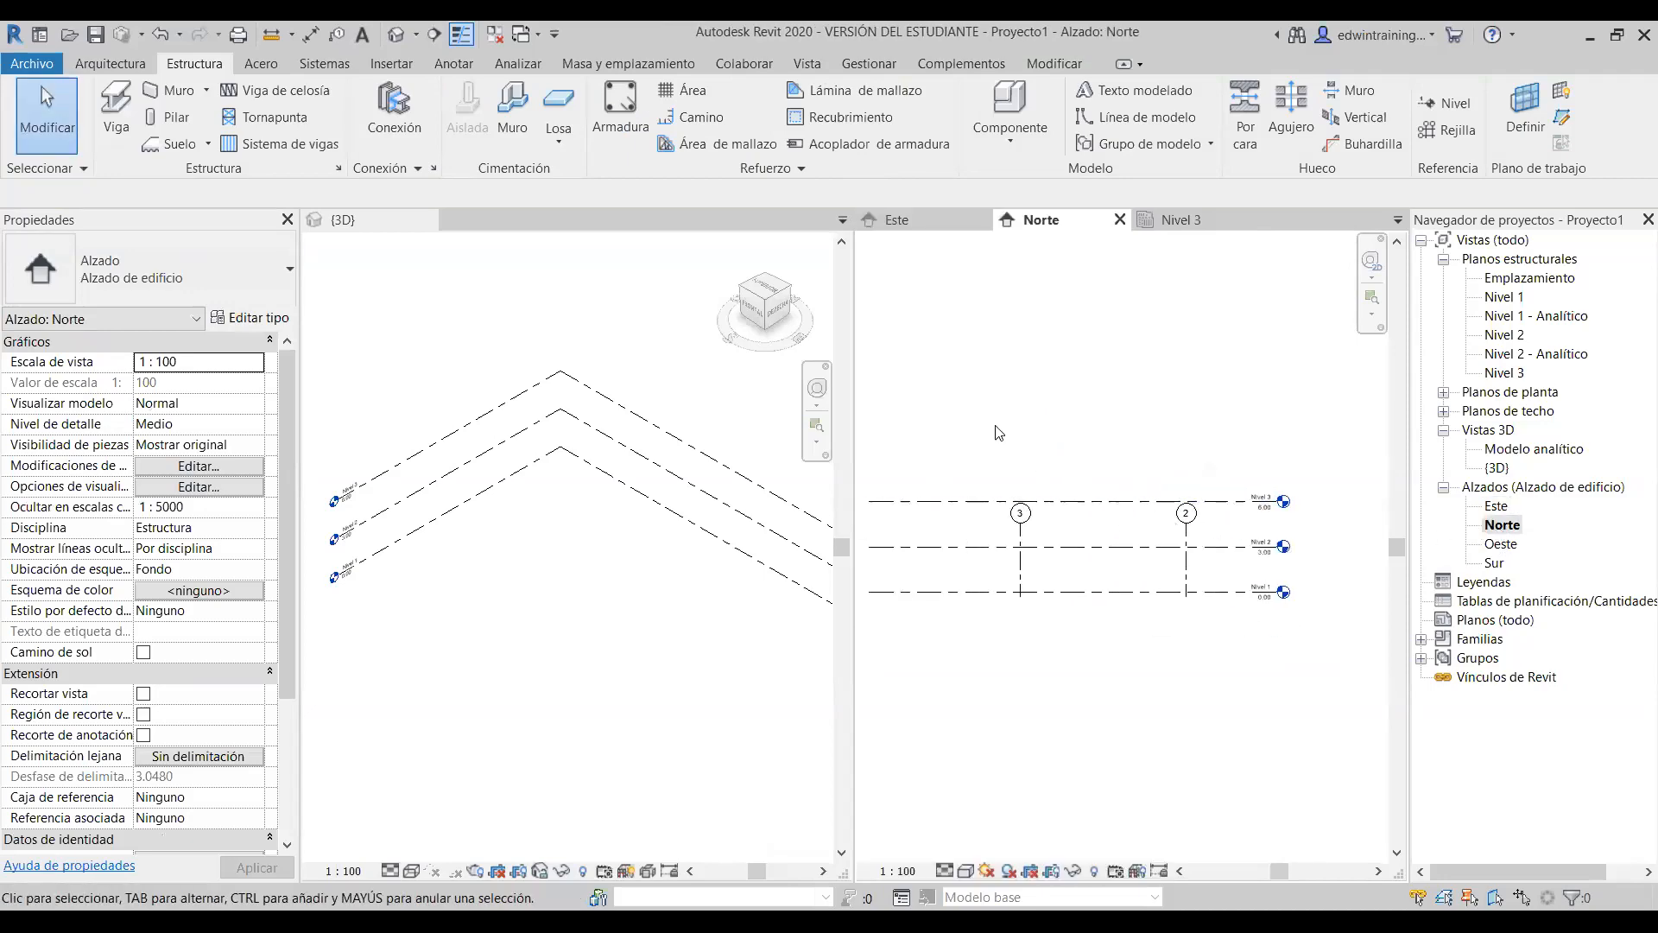
click(1022, 514)
drag(1021, 505, 1021, 459)
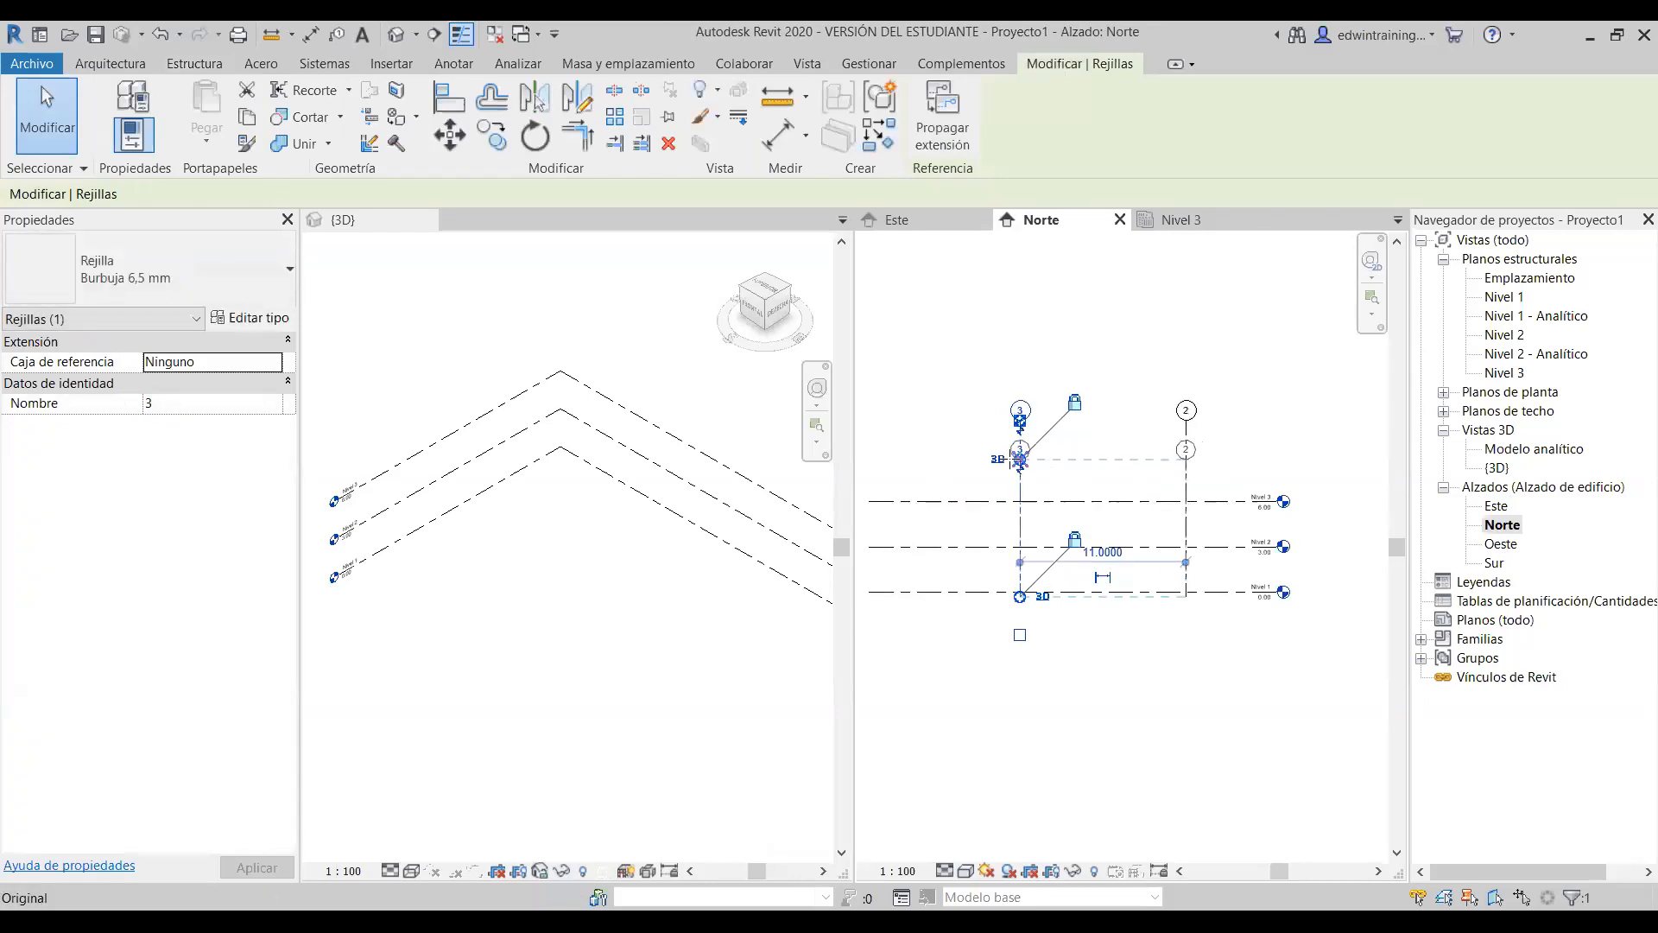
click(1229, 369)
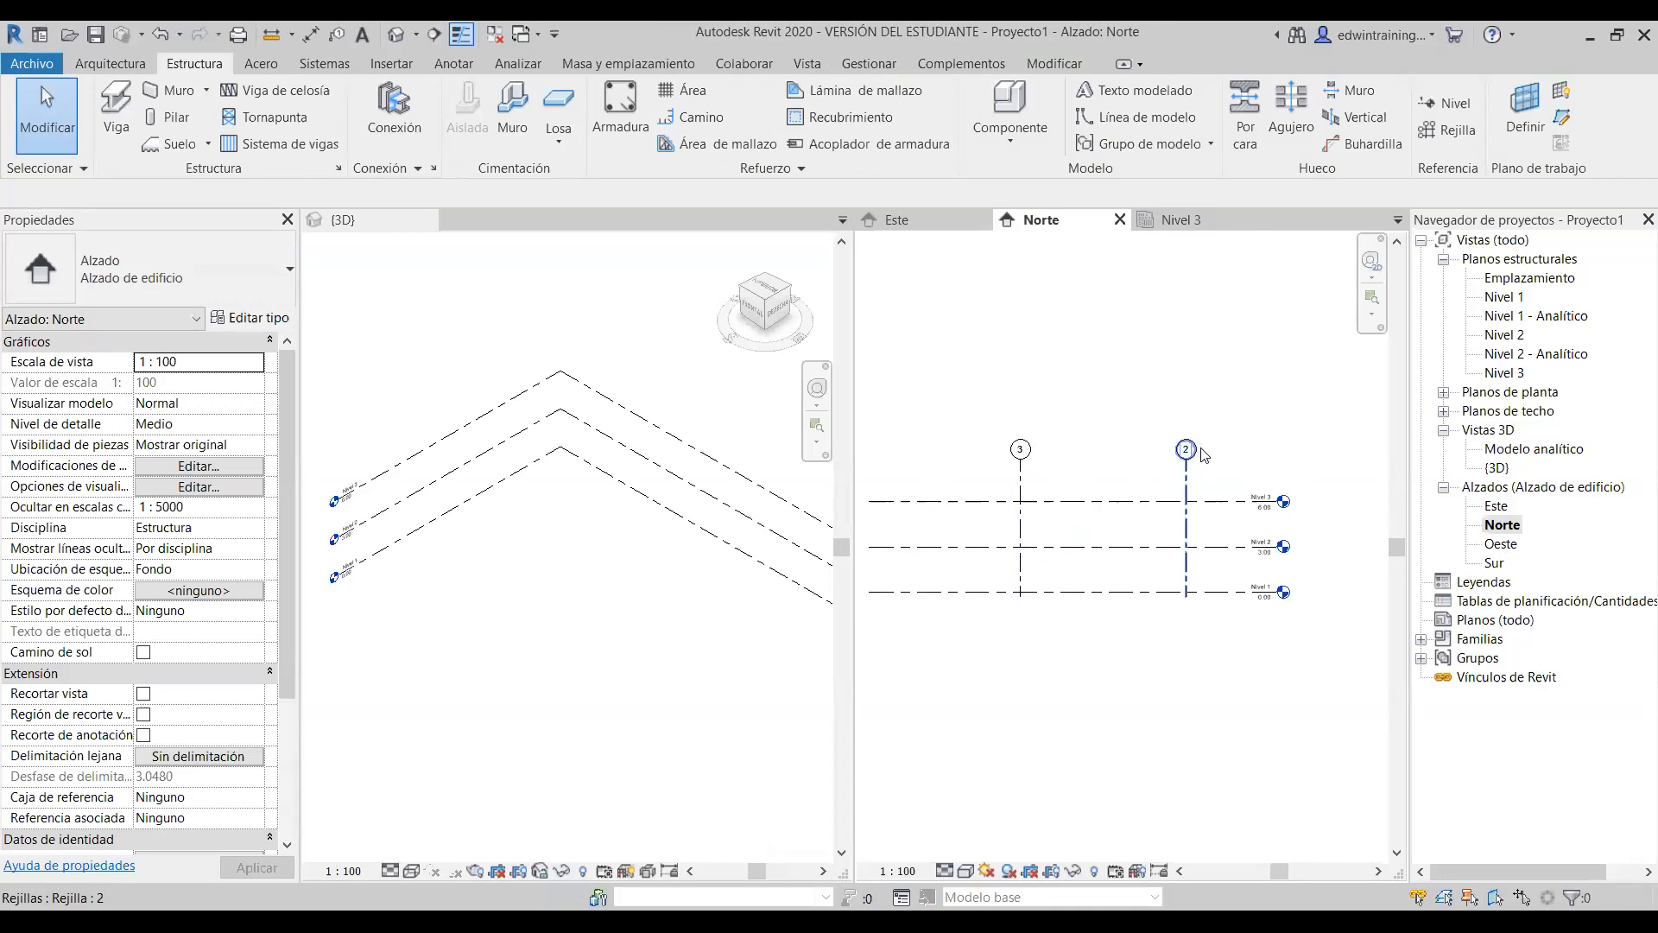
- Raise the bottom ends of grids 2 and 3 above Nivel 1
click(1187, 572)
scroll(1190, 586, up, 2)
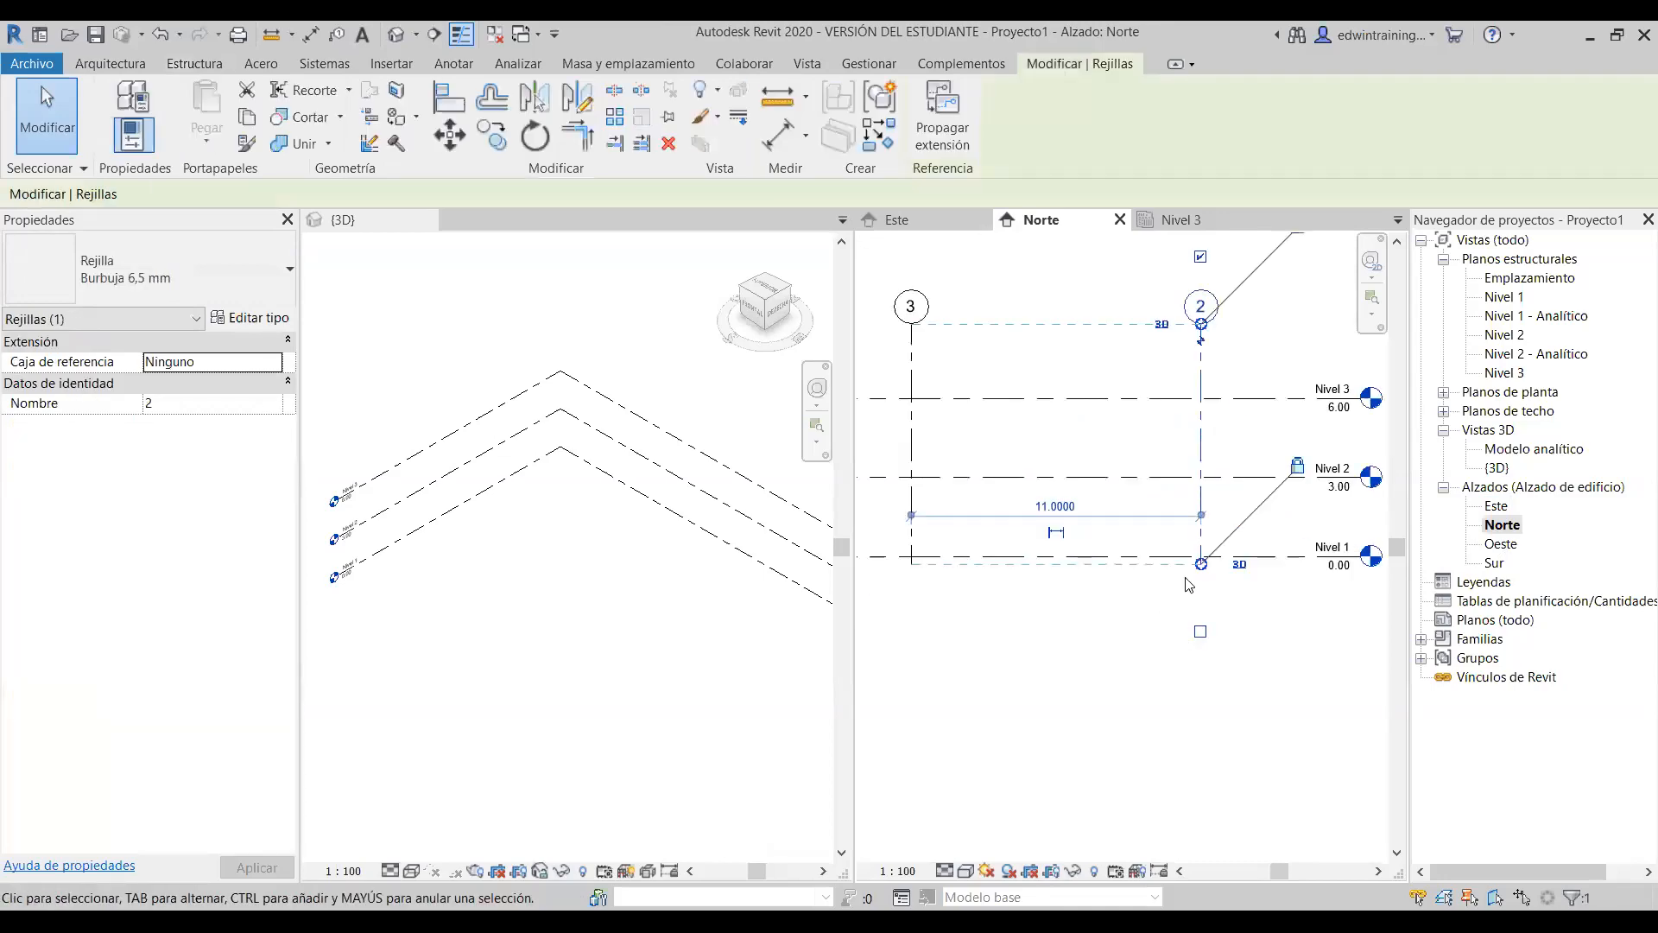
drag(1203, 566, 1201, 521)
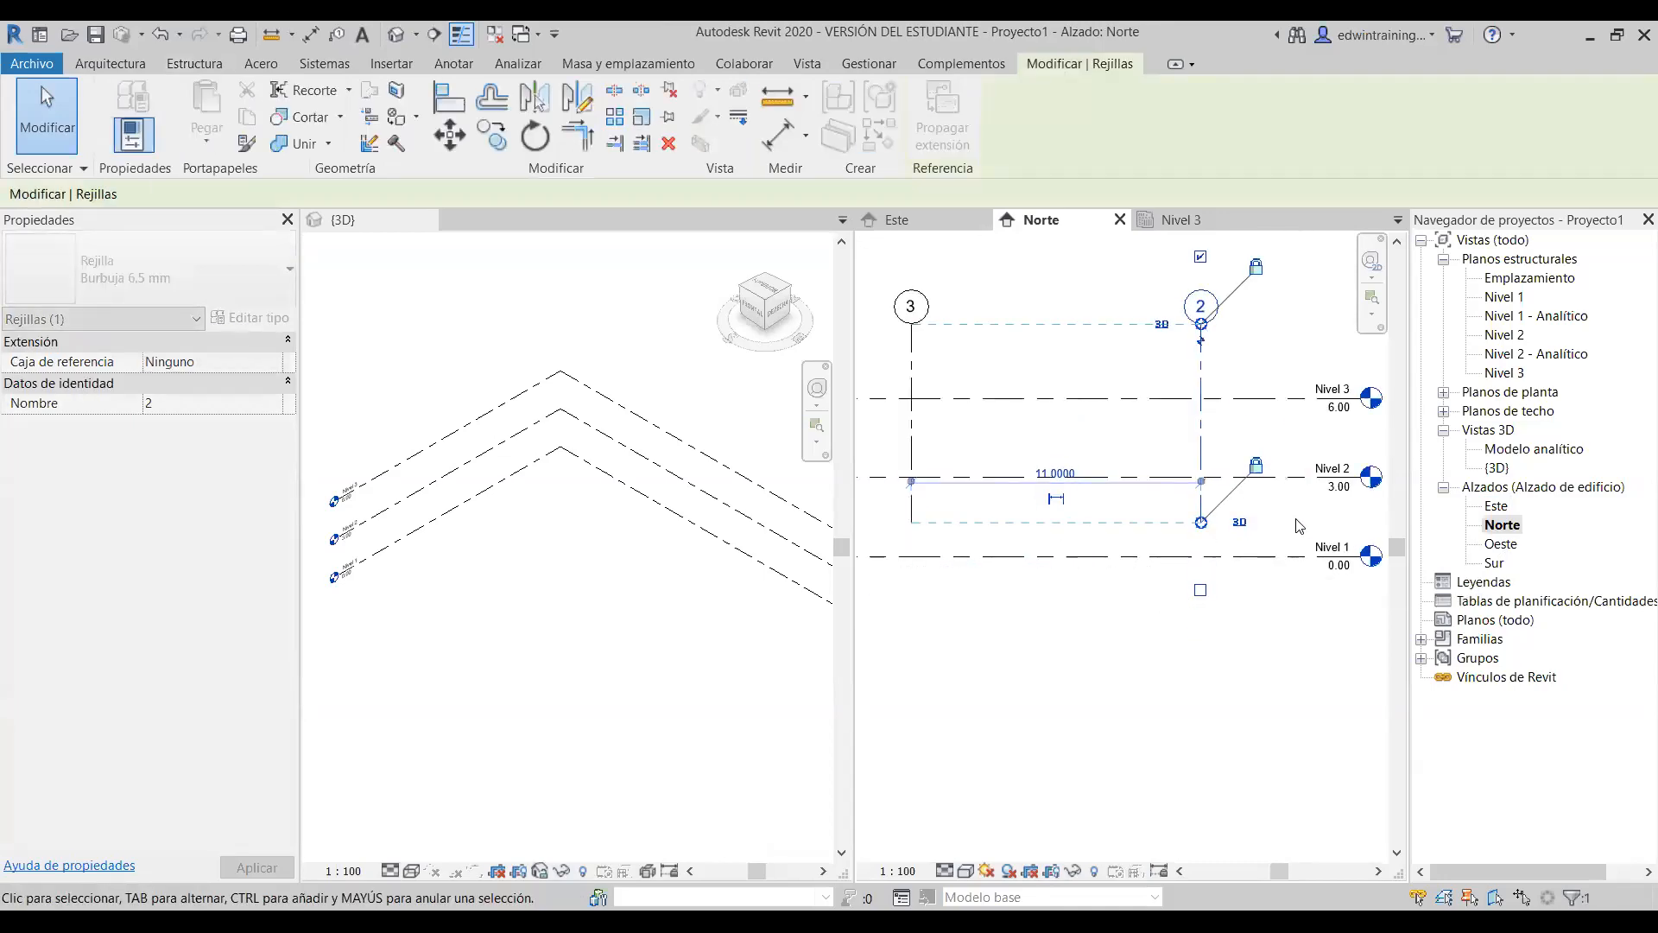
click(1243, 275)
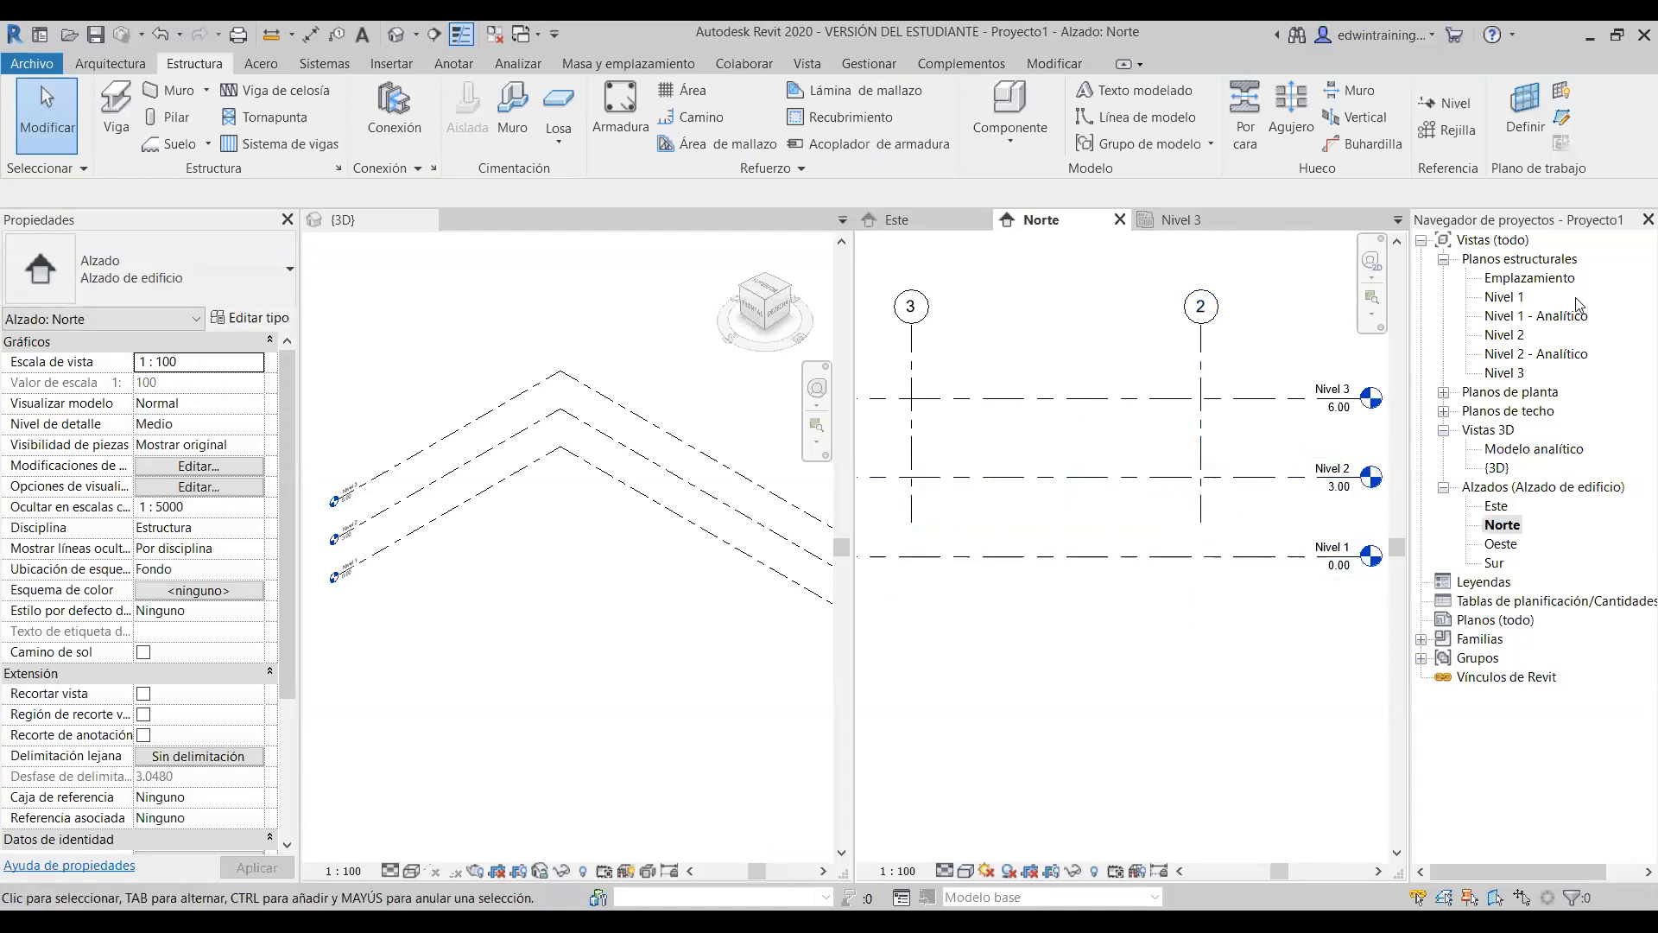
- Review the Nivel 1 plan and the Este and Norte elevations, ending on Este
click(1502, 298)
double_click(1501, 298)
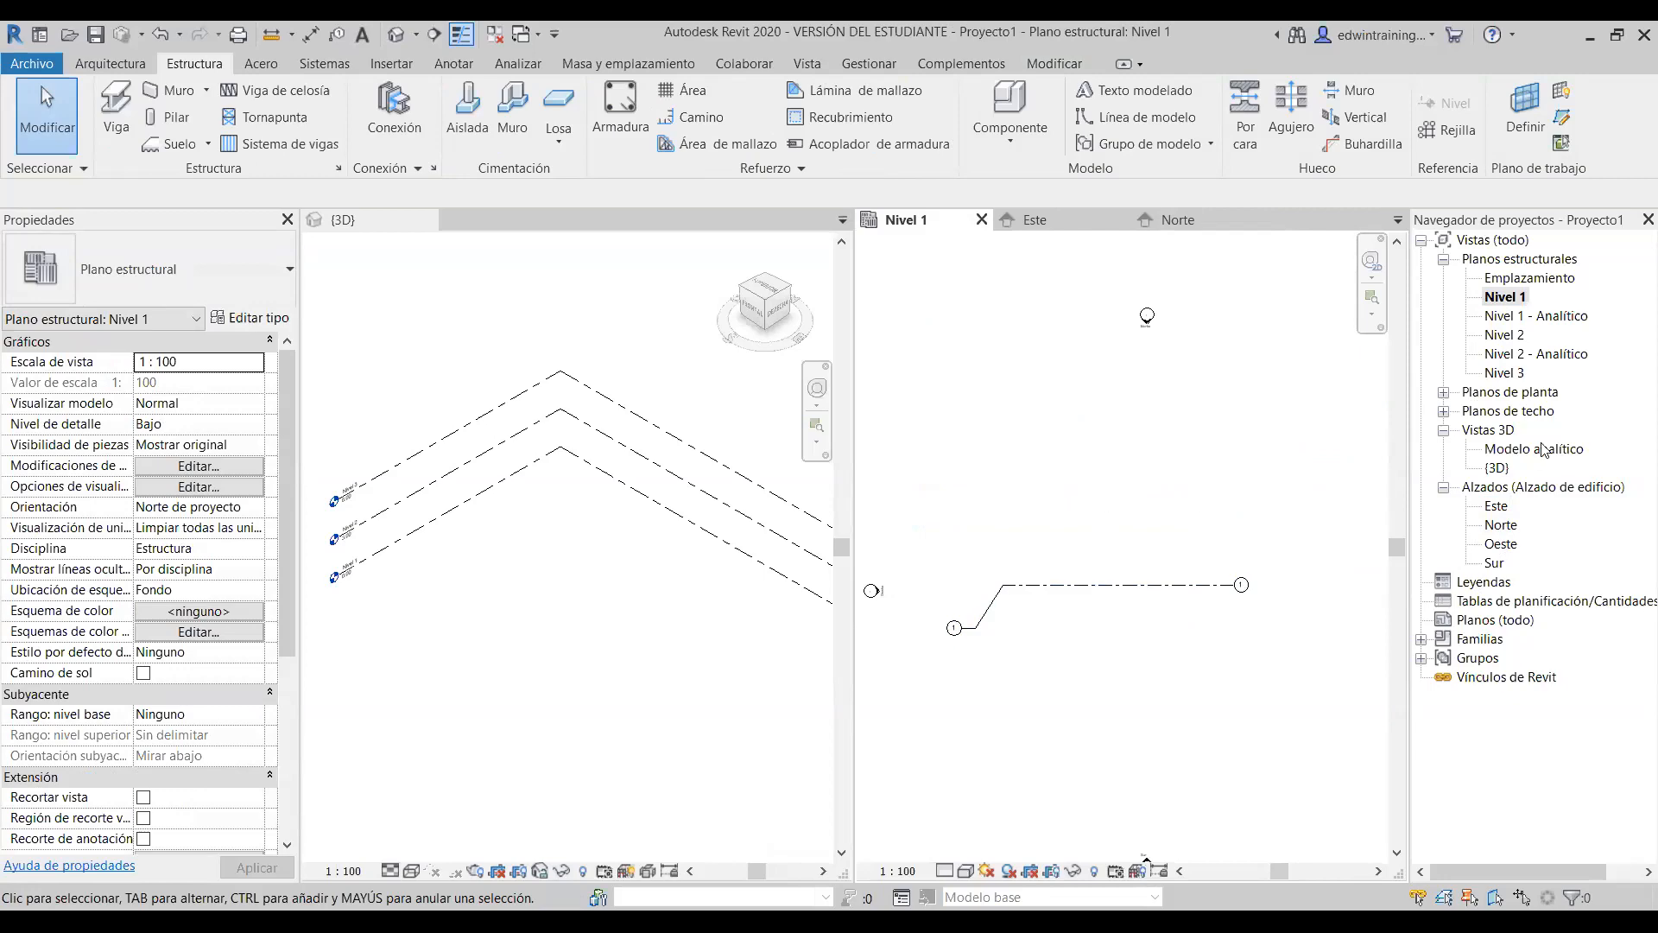
click(1497, 508)
double_click(1497, 508)
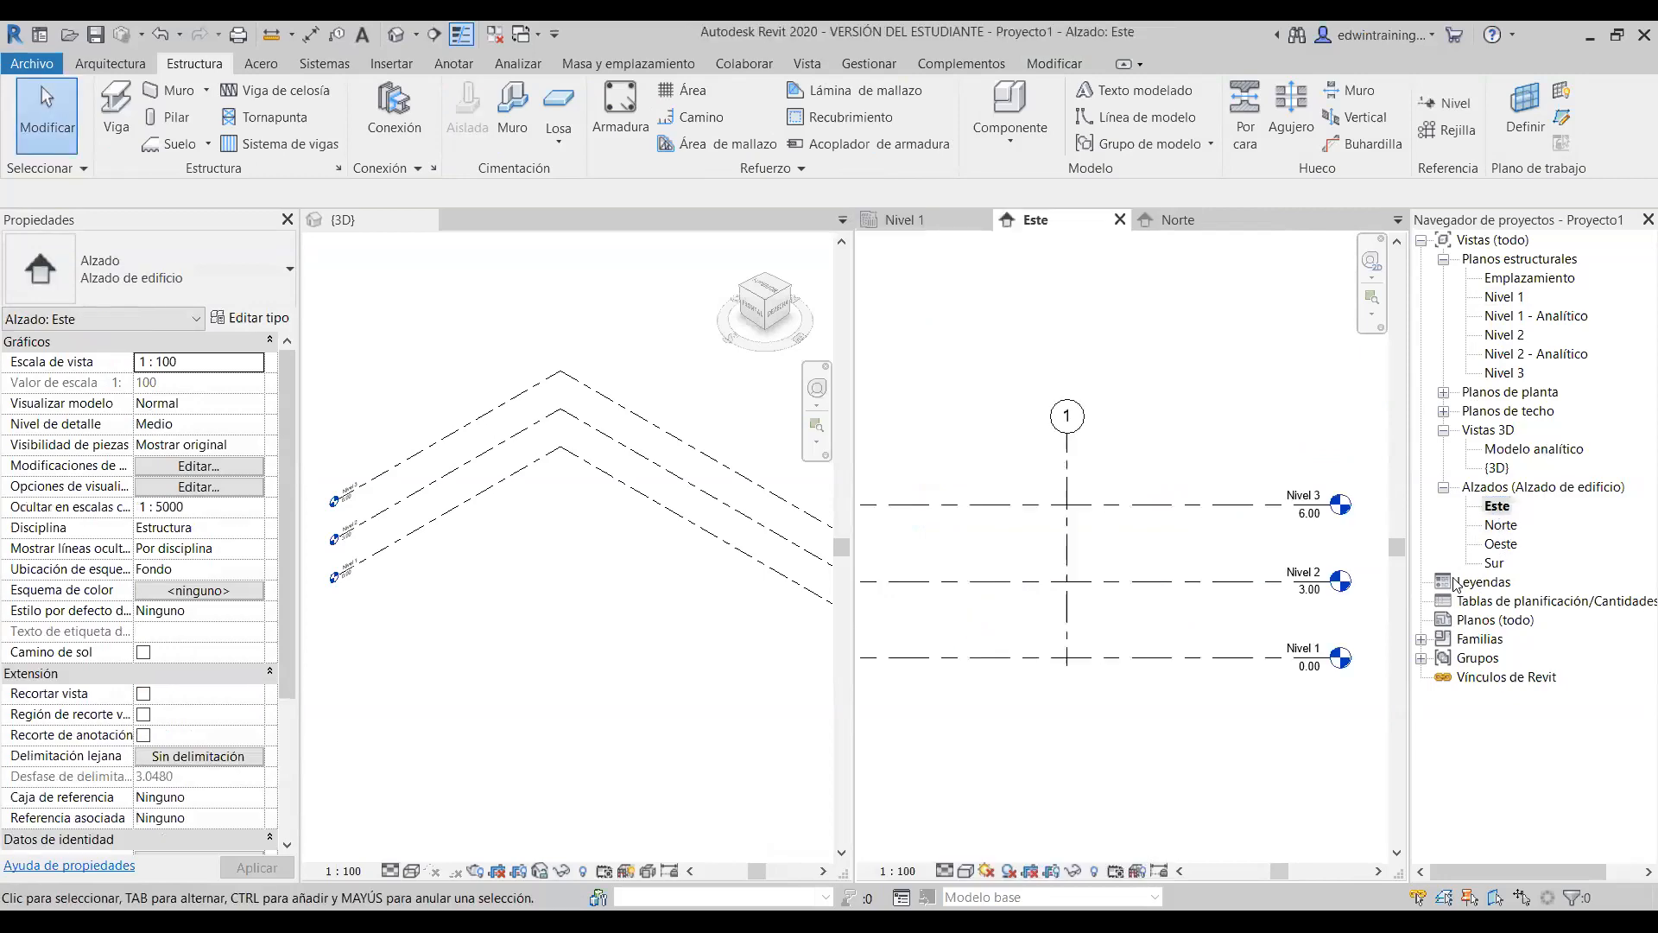
double_click(1503, 524)
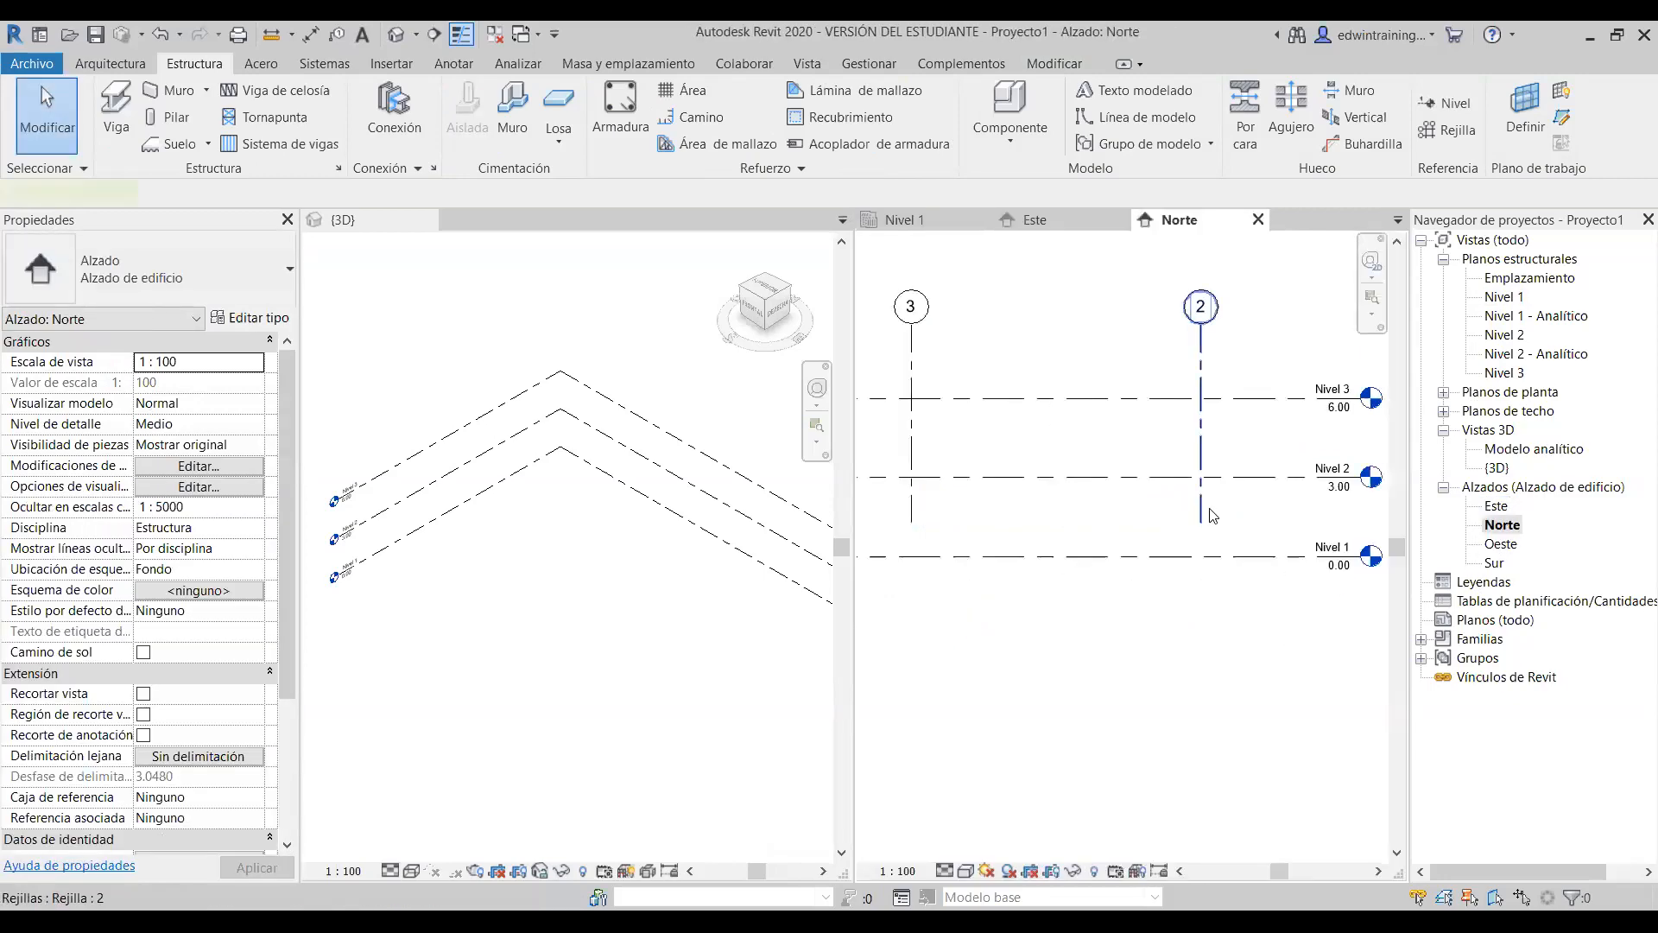
click(1201, 339)
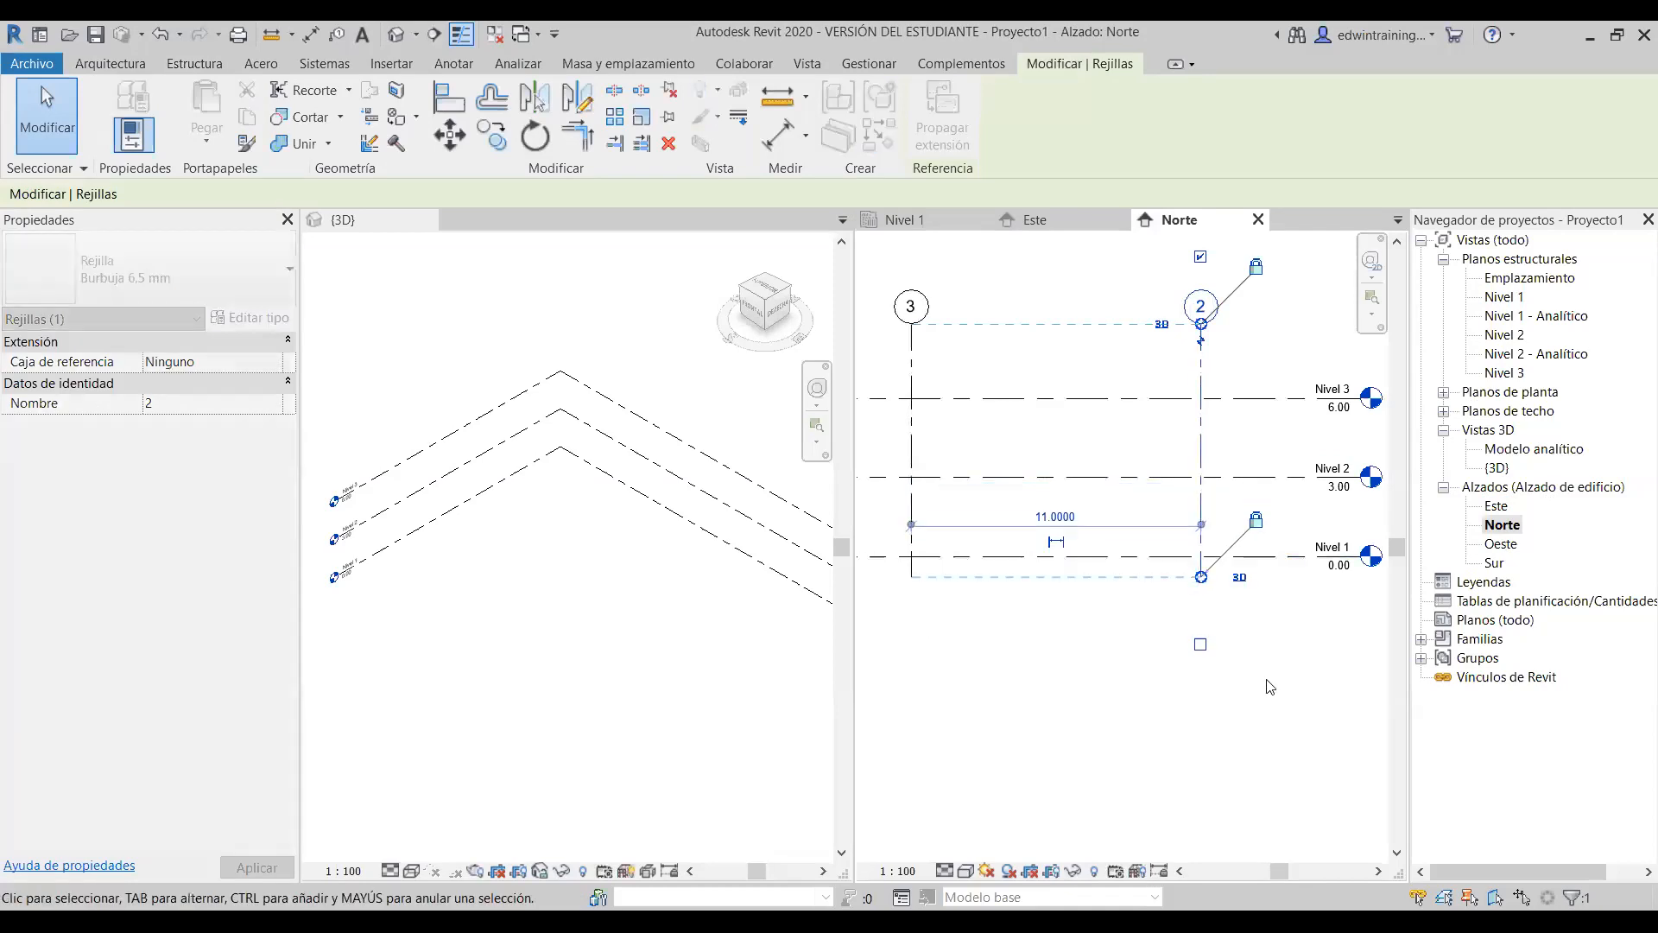
click(1267, 680)
scroll(1223, 661, down, 2)
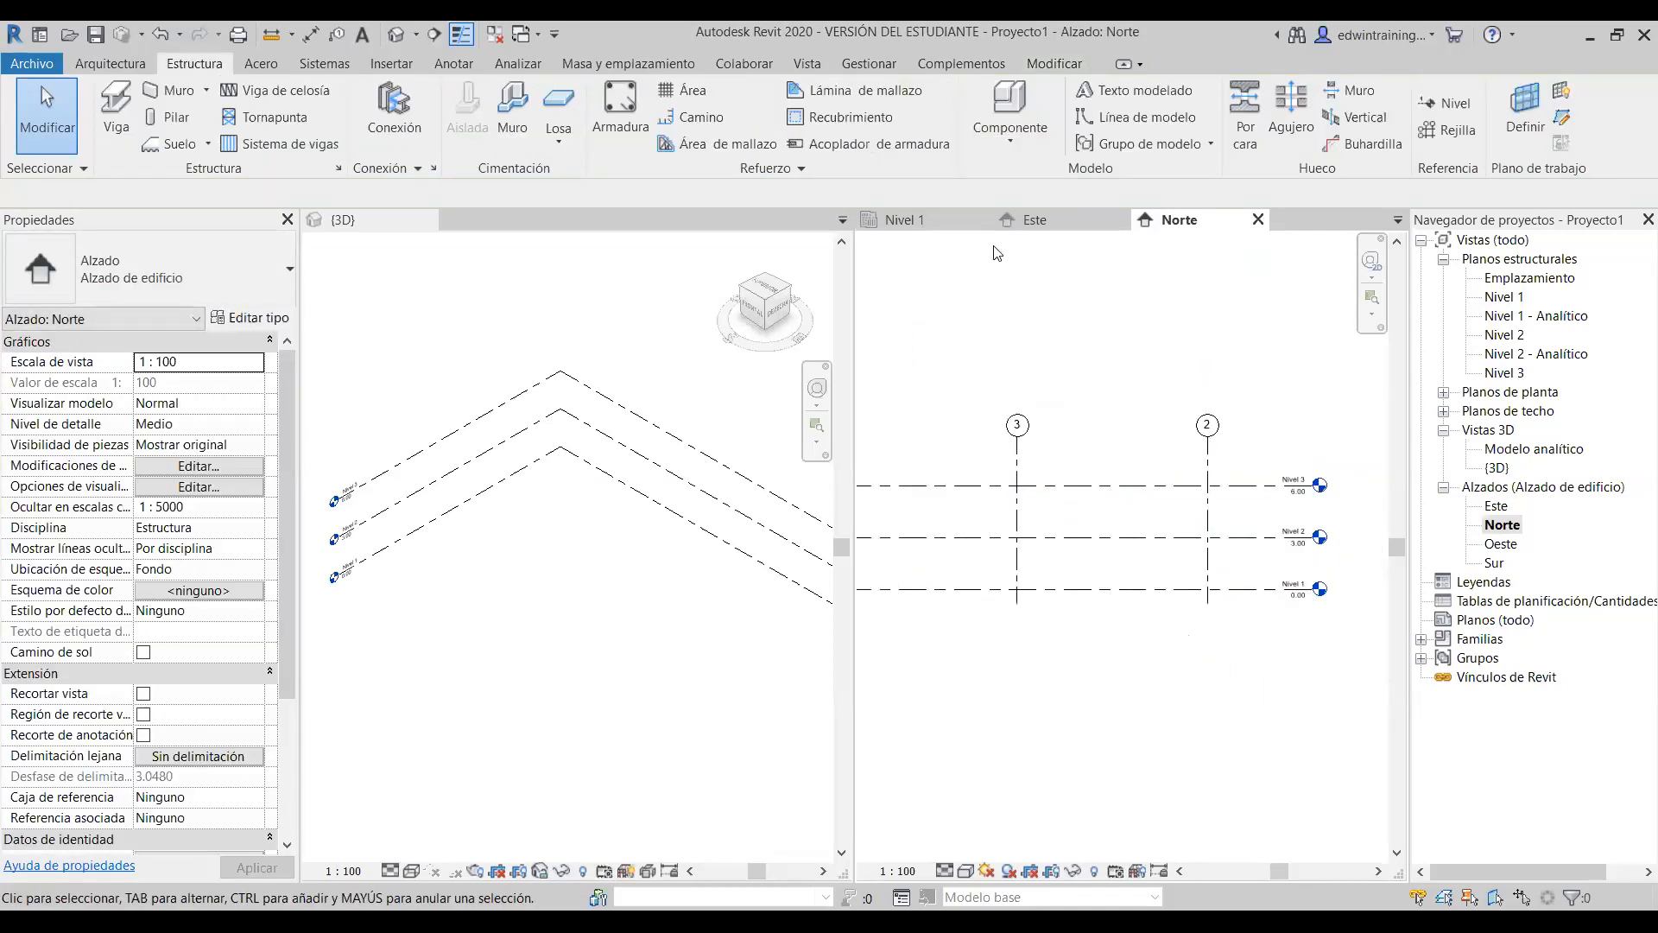
click(1056, 221)
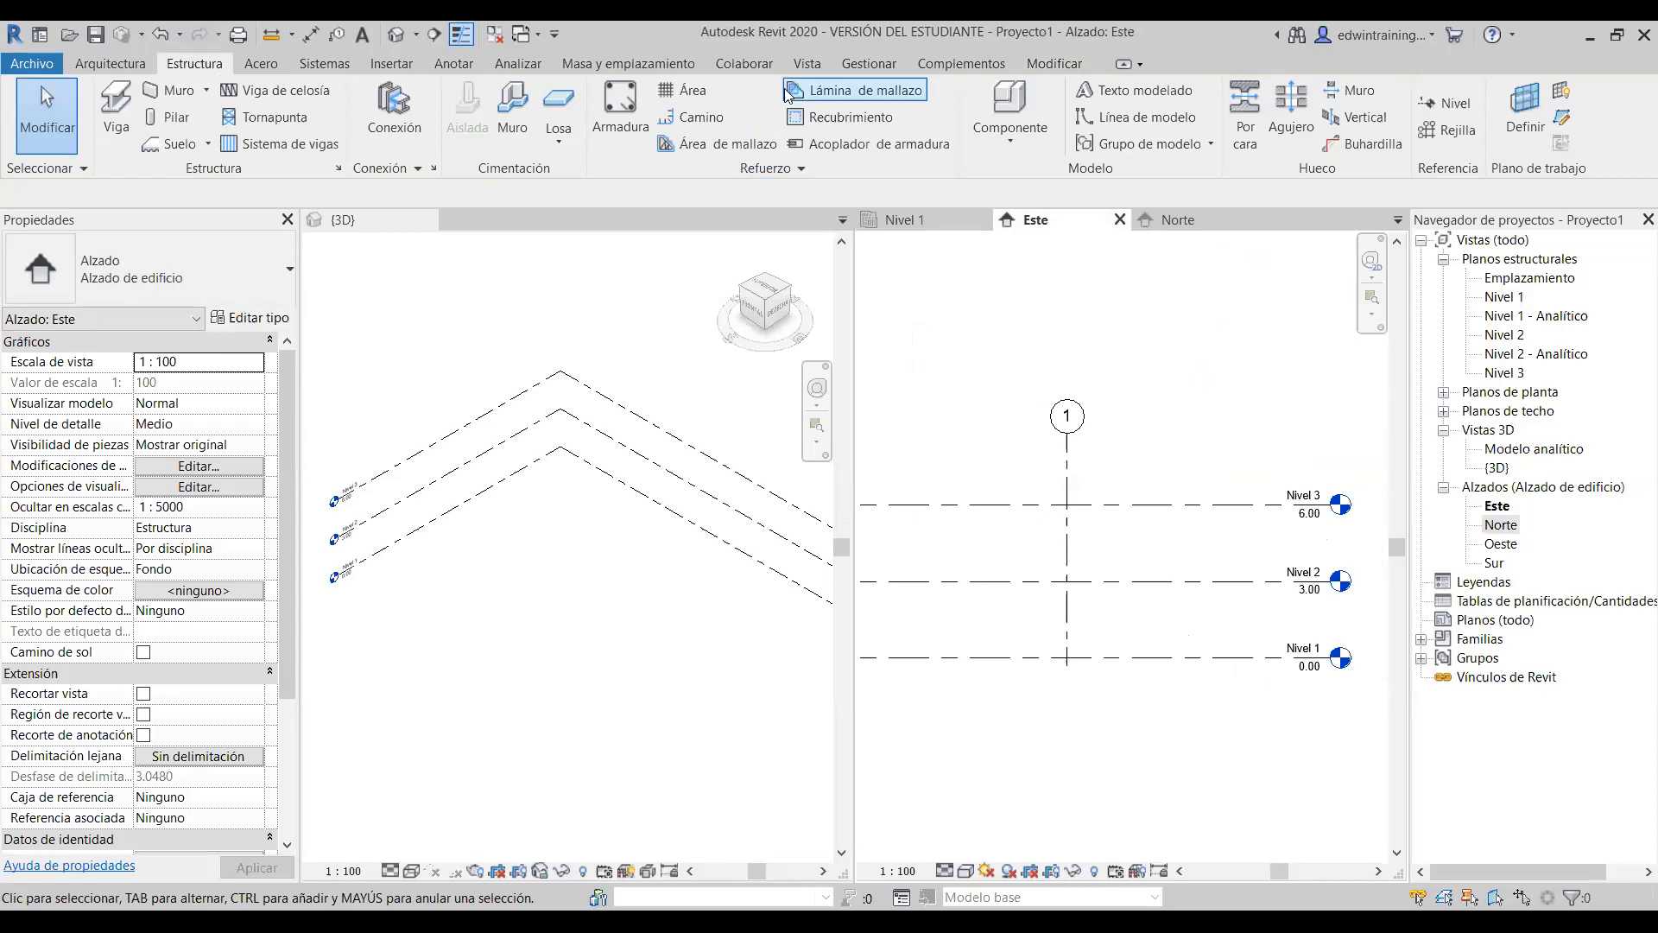
- Close all views except the Este elevation and recentre the levels
click(494, 35)
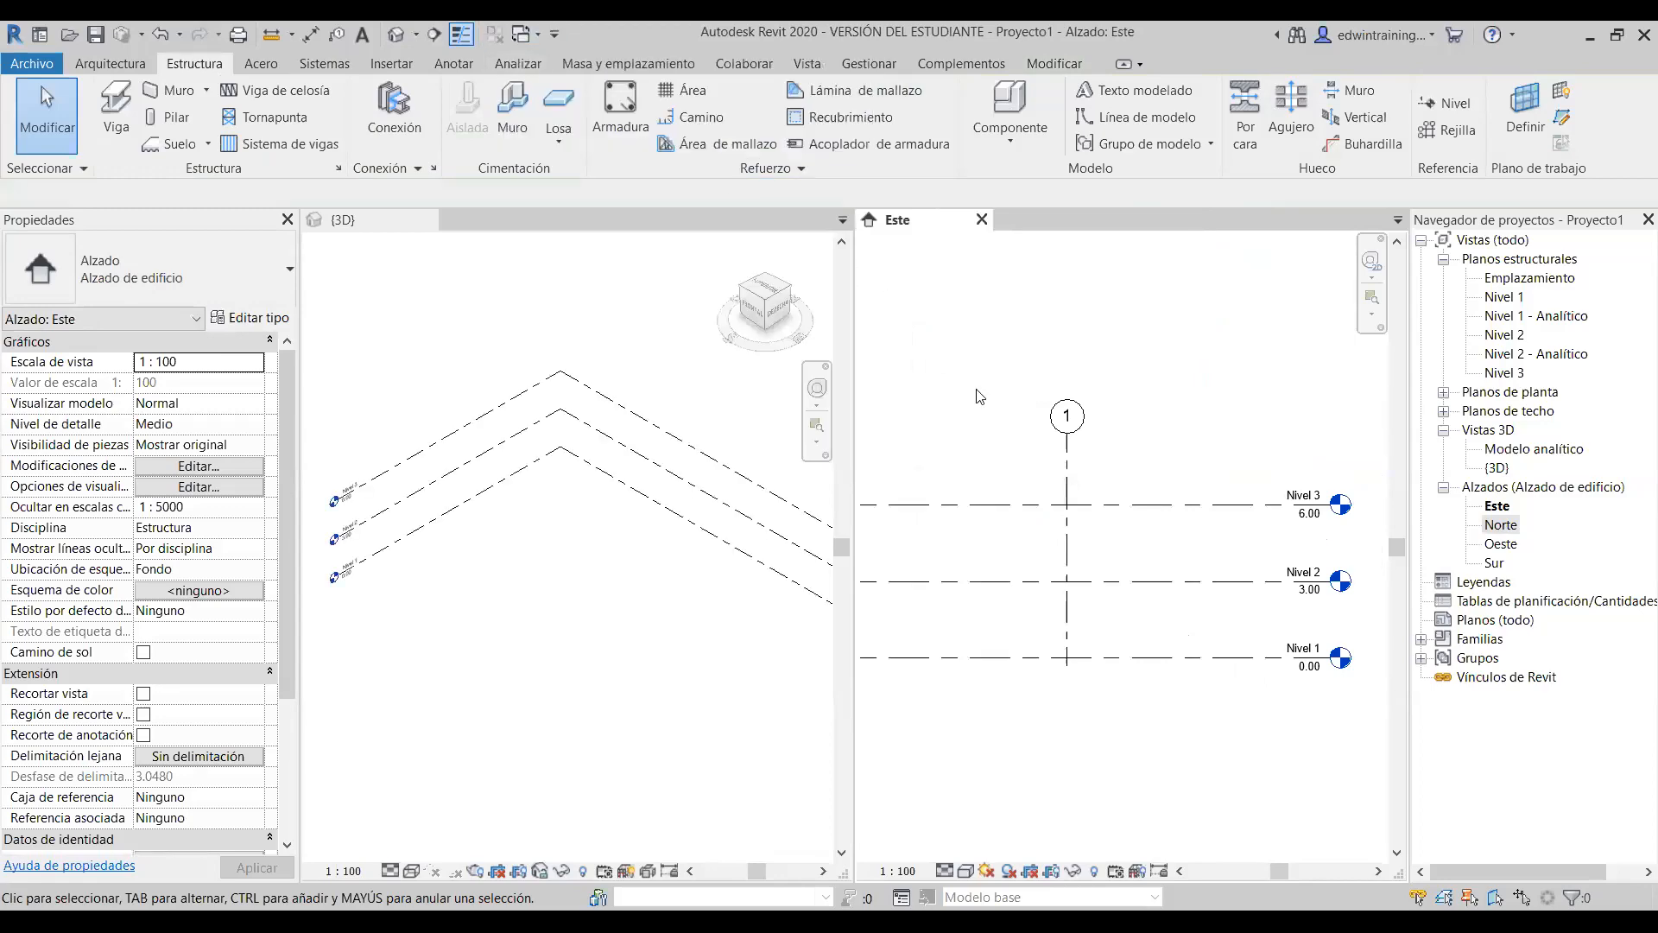
scroll(1069, 501, down, 3)
scroll(1064, 510, up, 1)
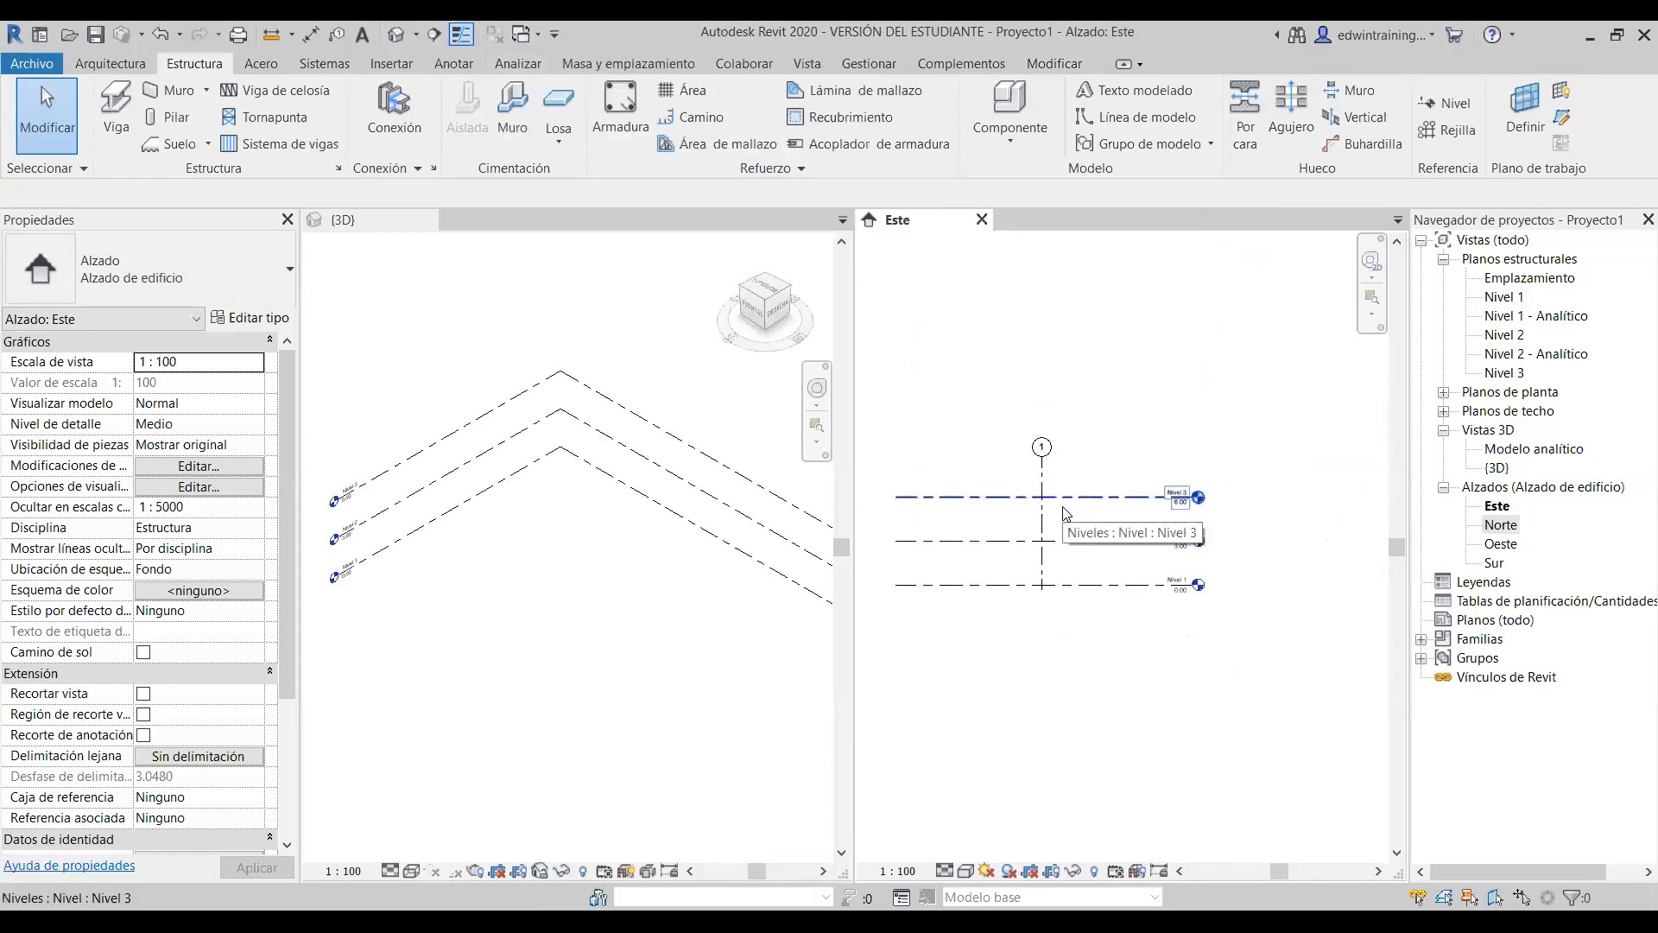
scroll(1062, 539, up, 2)
middle_drag(1089, 520, 1136, 523)
scroll(1135, 521, down, 1)
scroll(1139, 527, down, 1)
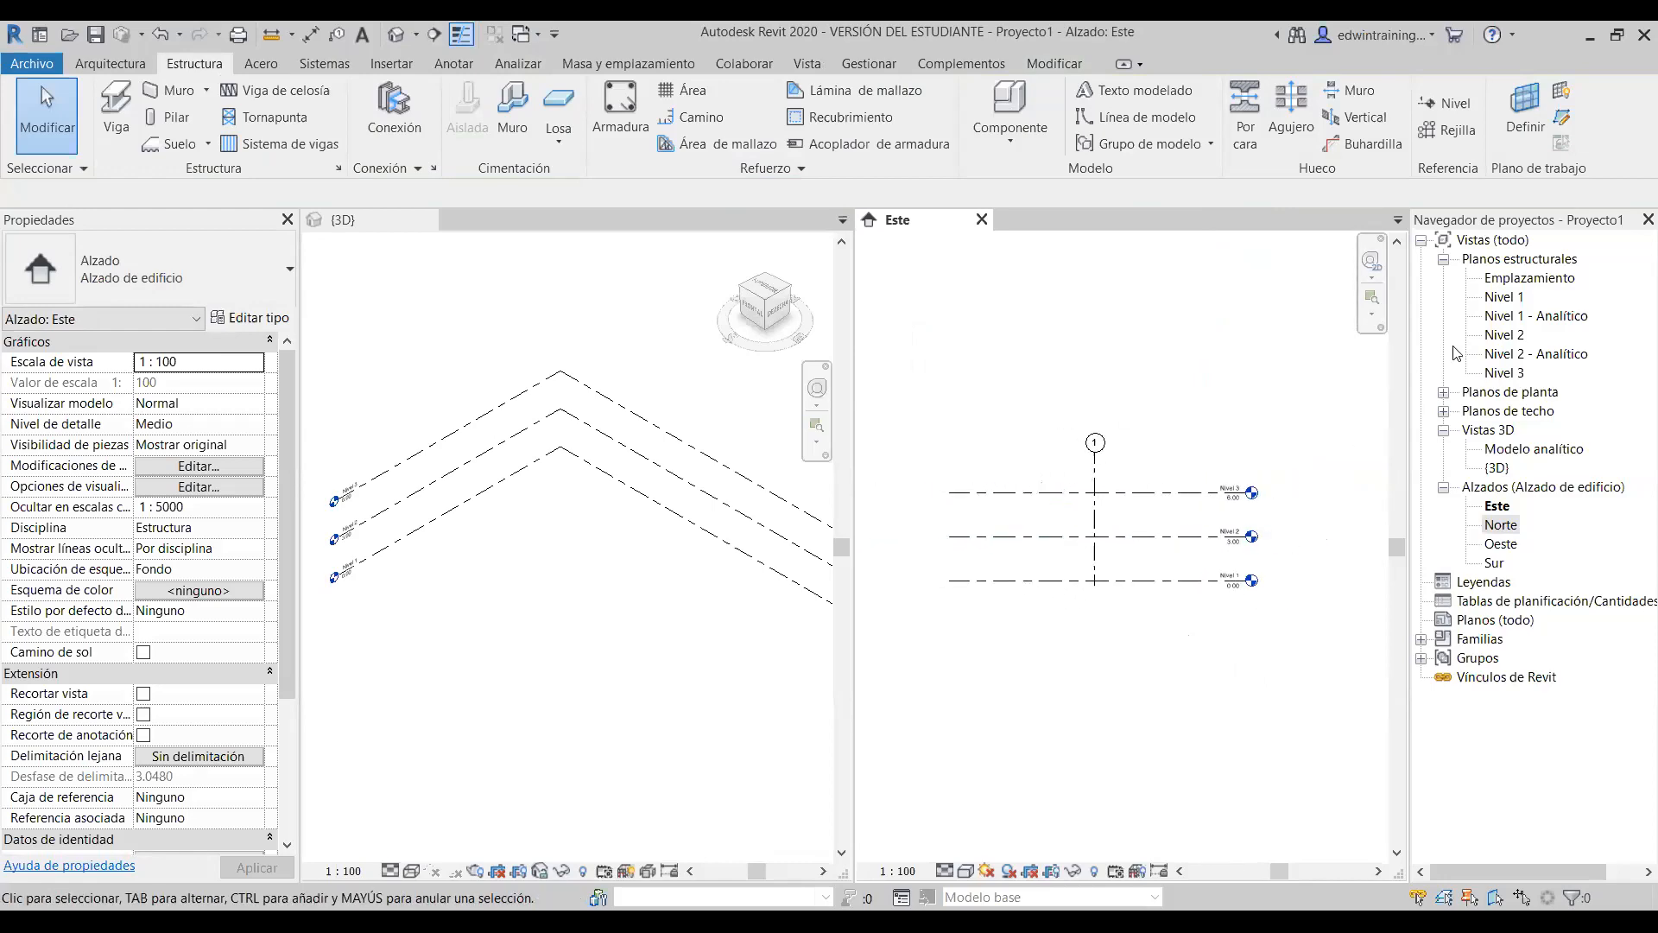
- Open the Nivel 1 structural plan, close the Este elevation, and zoom in on the grid intersections
double_click(1521, 298)
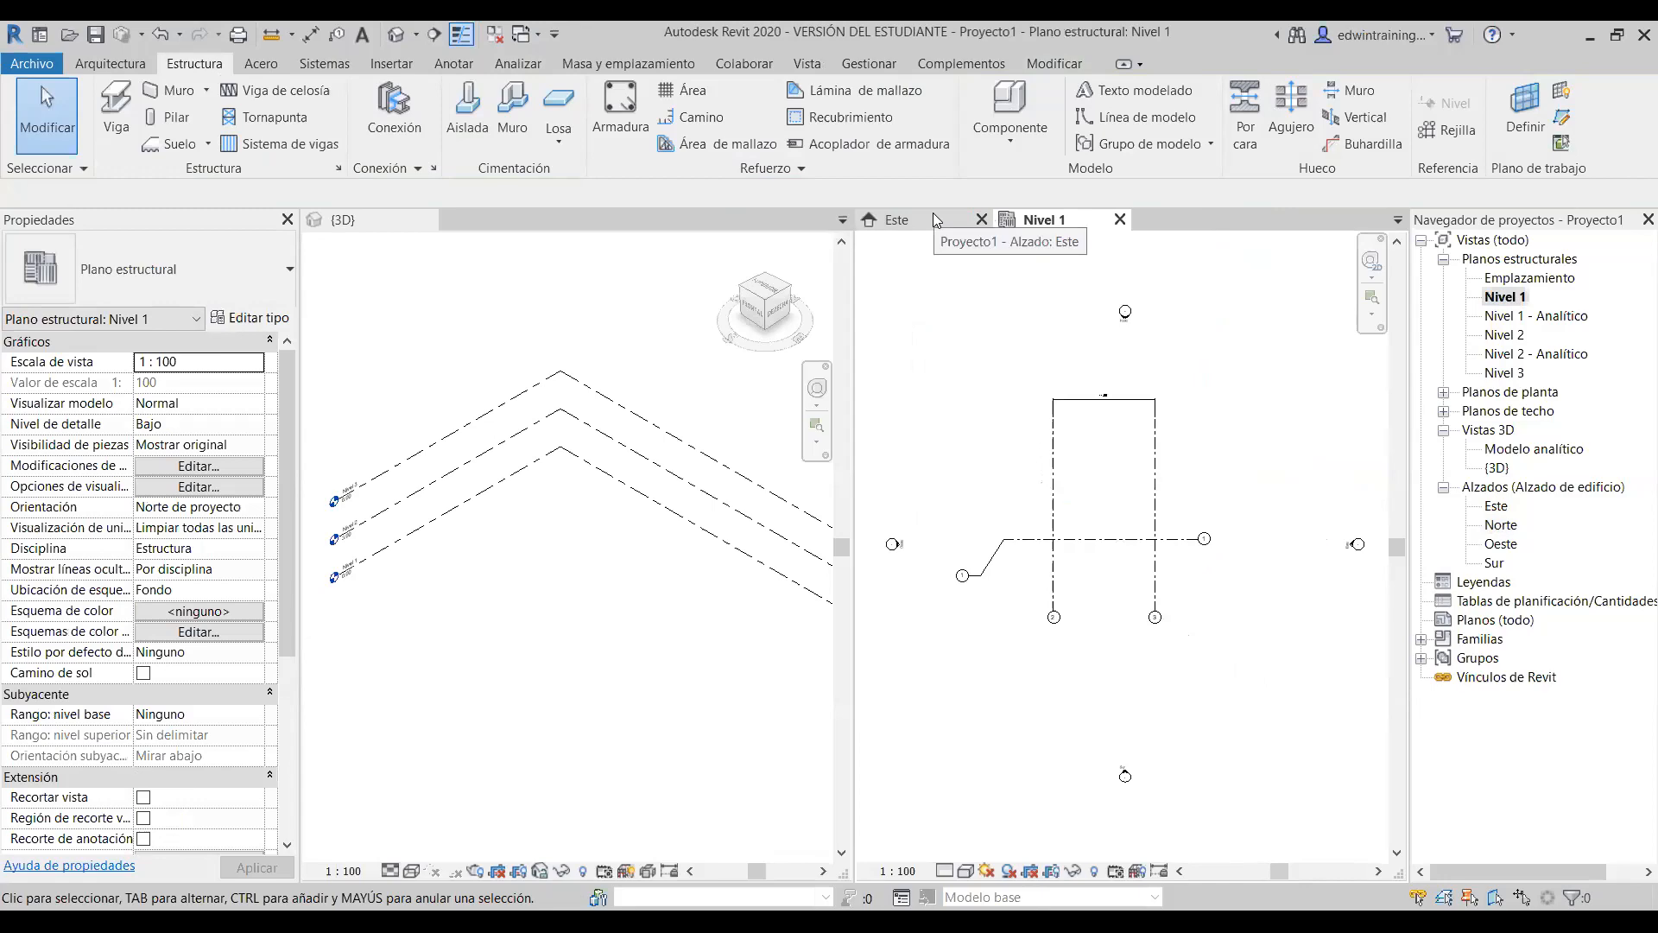
click(992, 225)
click(982, 220)
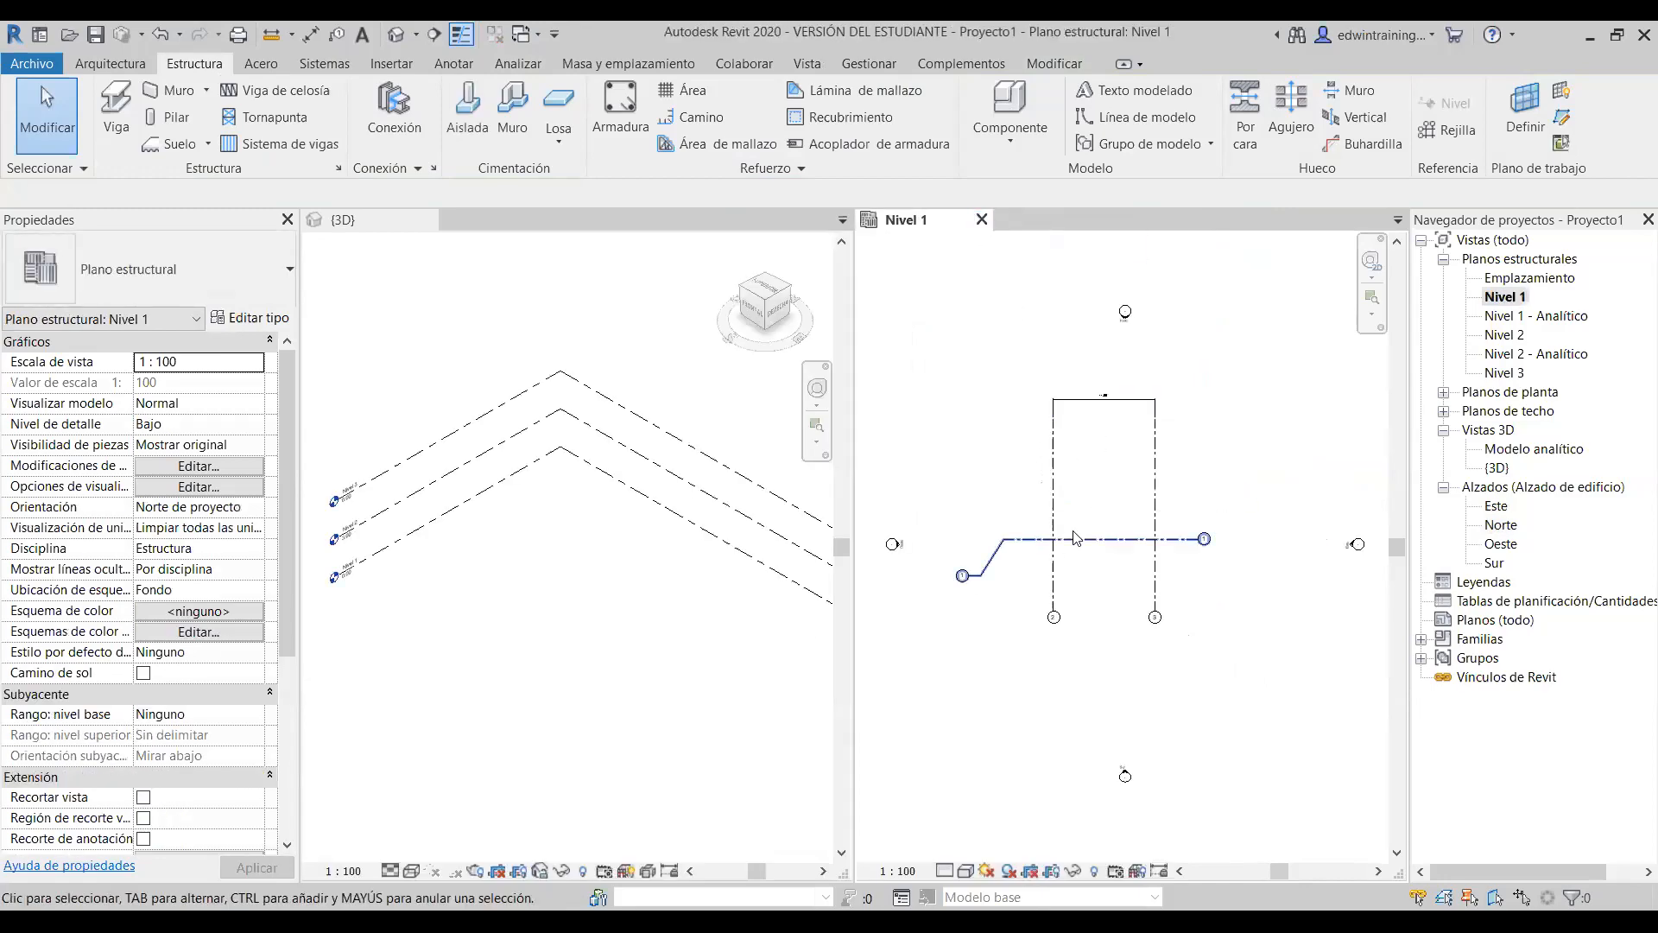
scroll(1075, 538, up, 1)
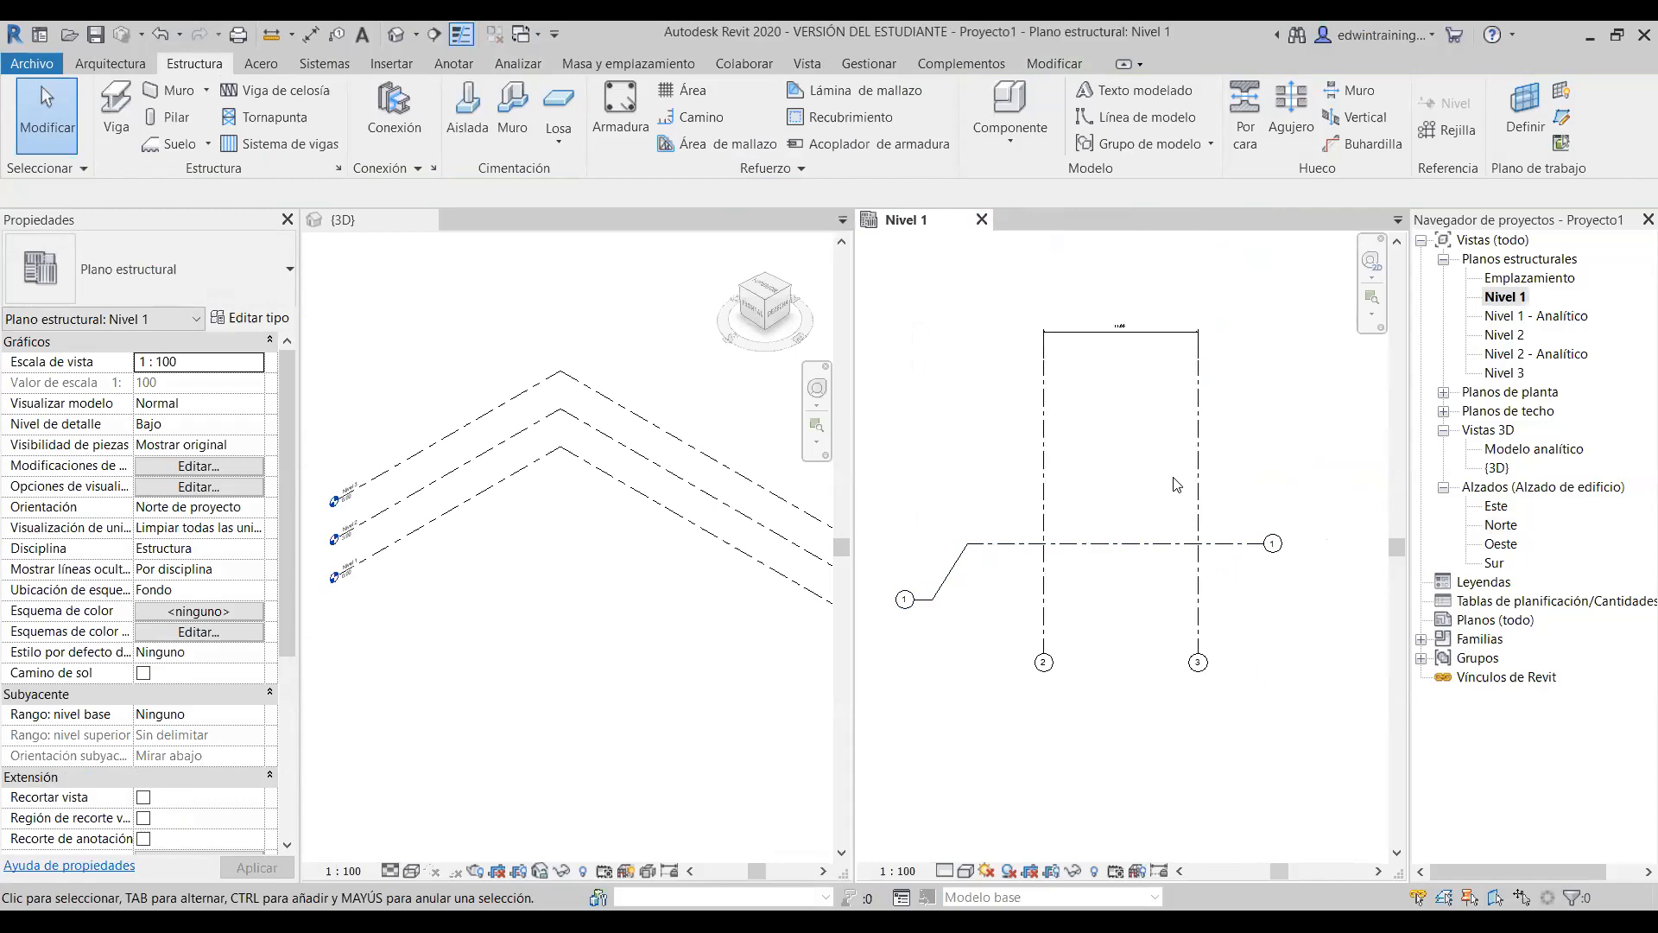
scroll(1132, 362, up, 1)
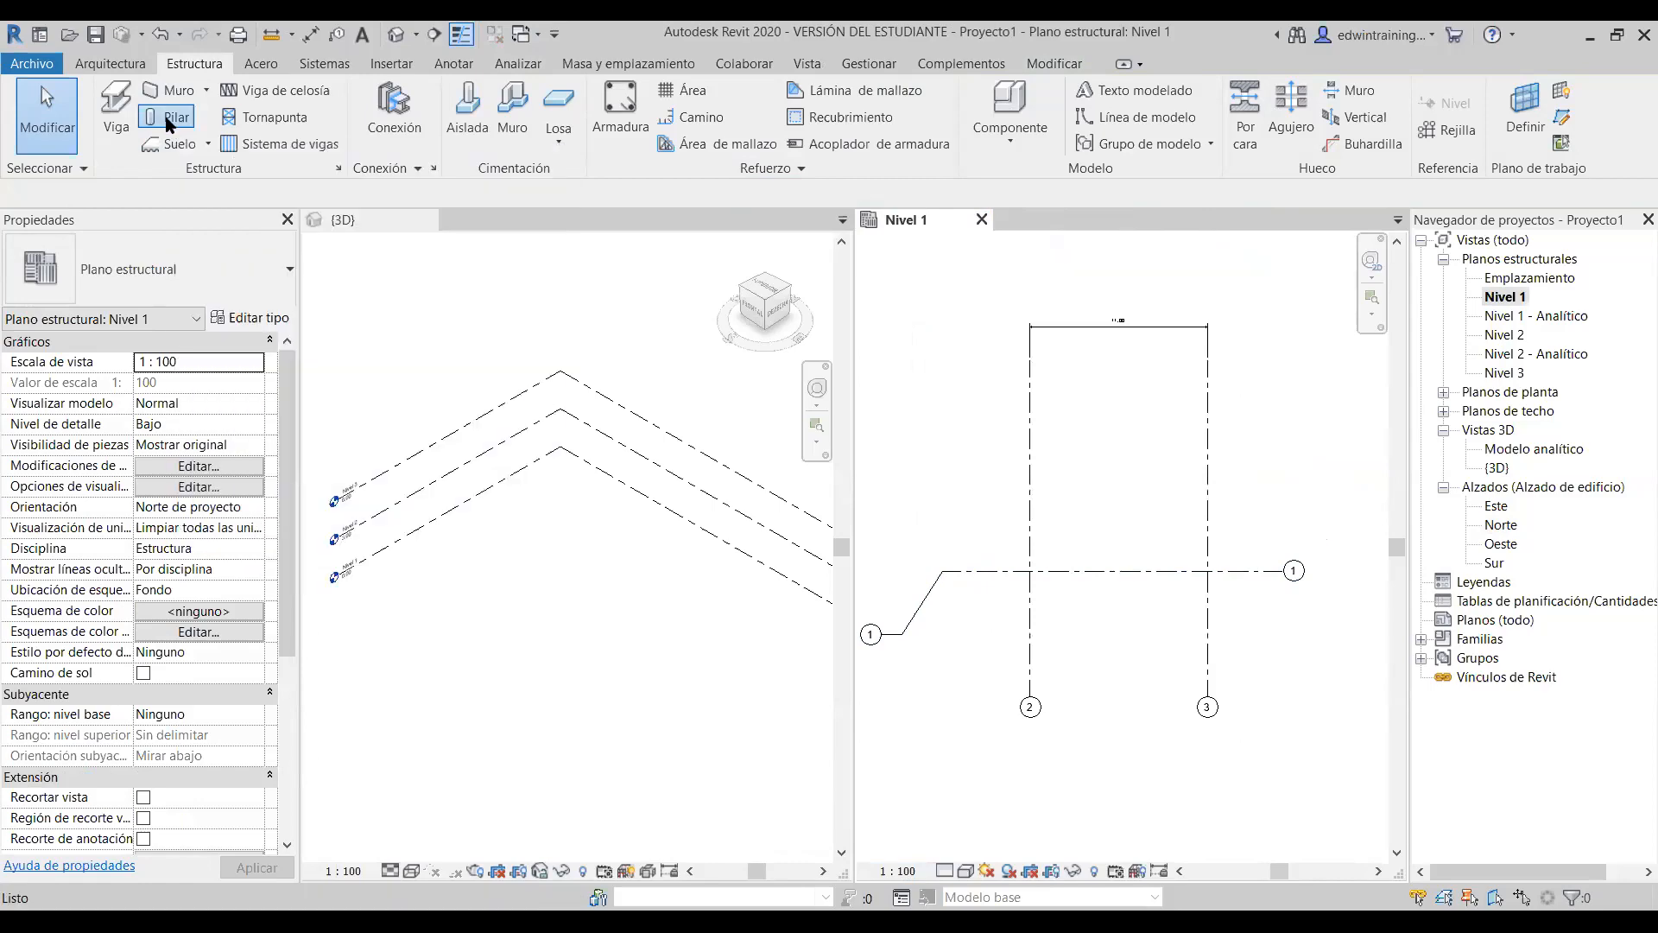
- Start the CL Structural Column tool with the M_Hormigón-Rectangular-Pilar 300 x 450mm type
key(c)
key(l)
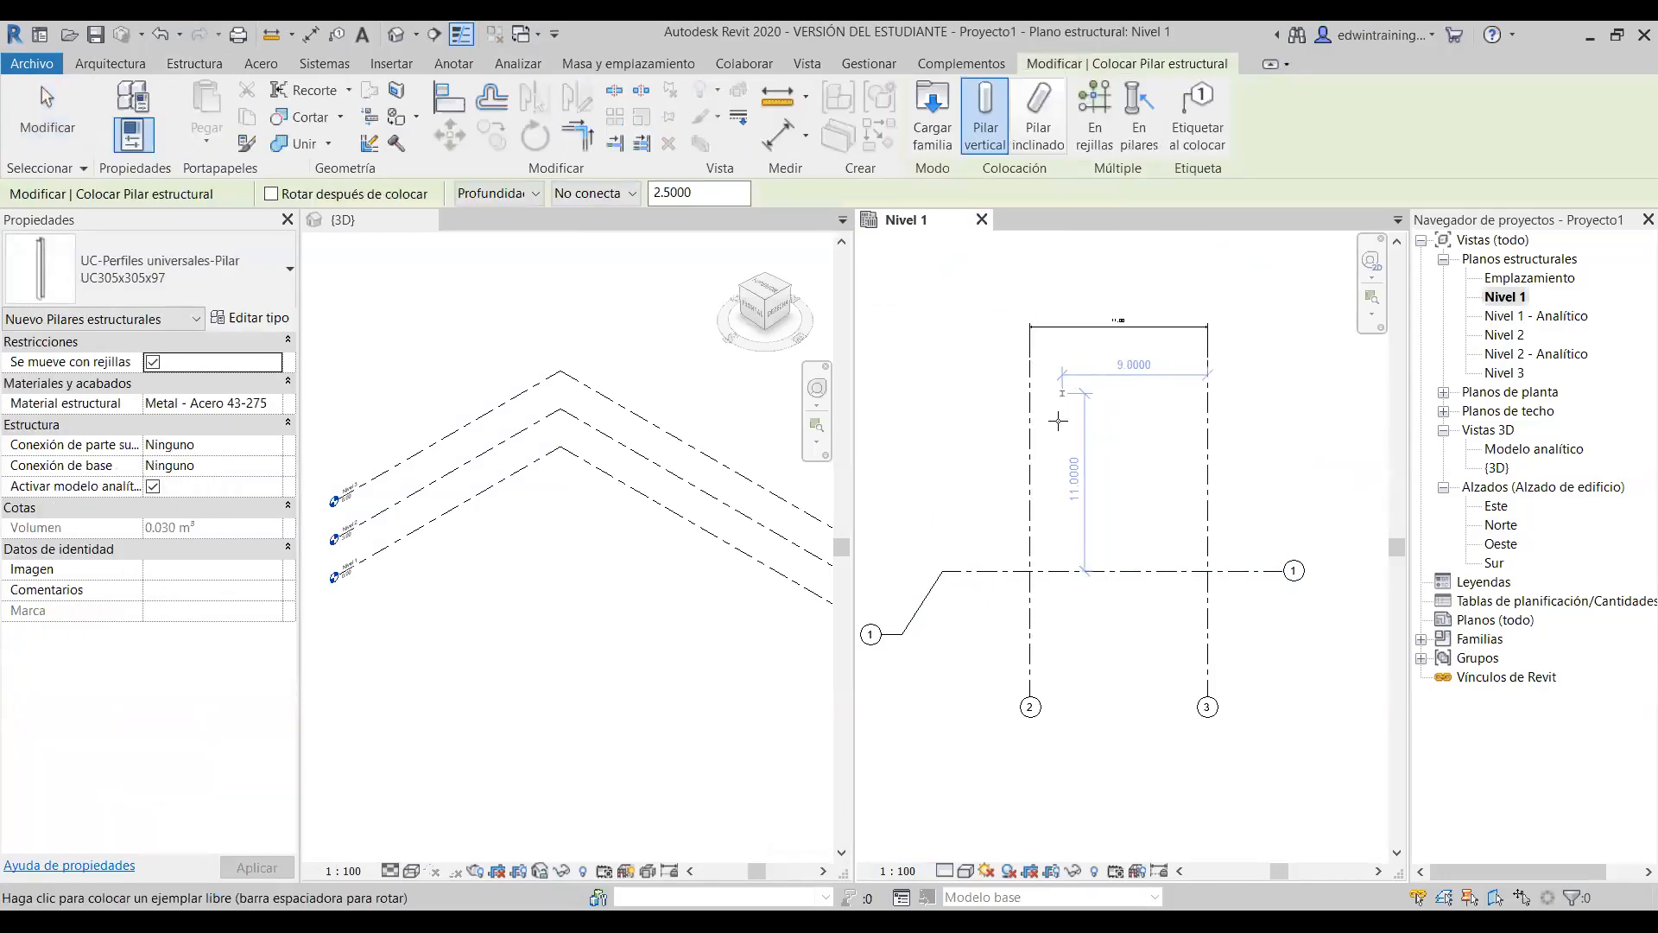
scroll(1036, 596, up, 5)
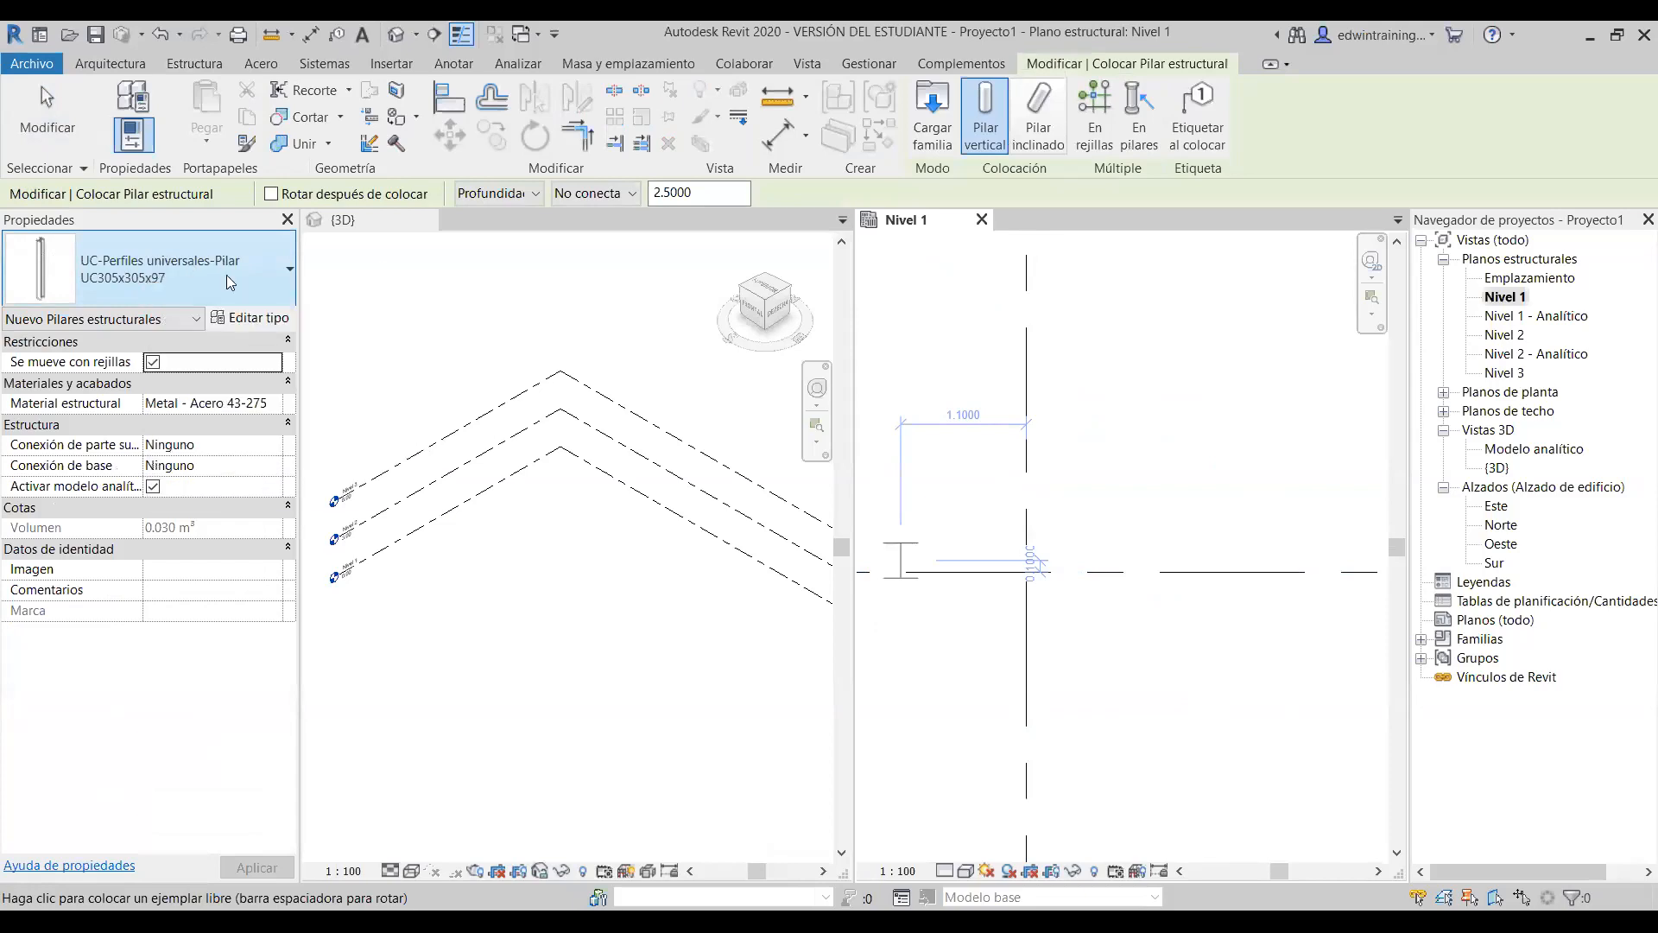
click(178, 267)
mouse_move(103, 396)
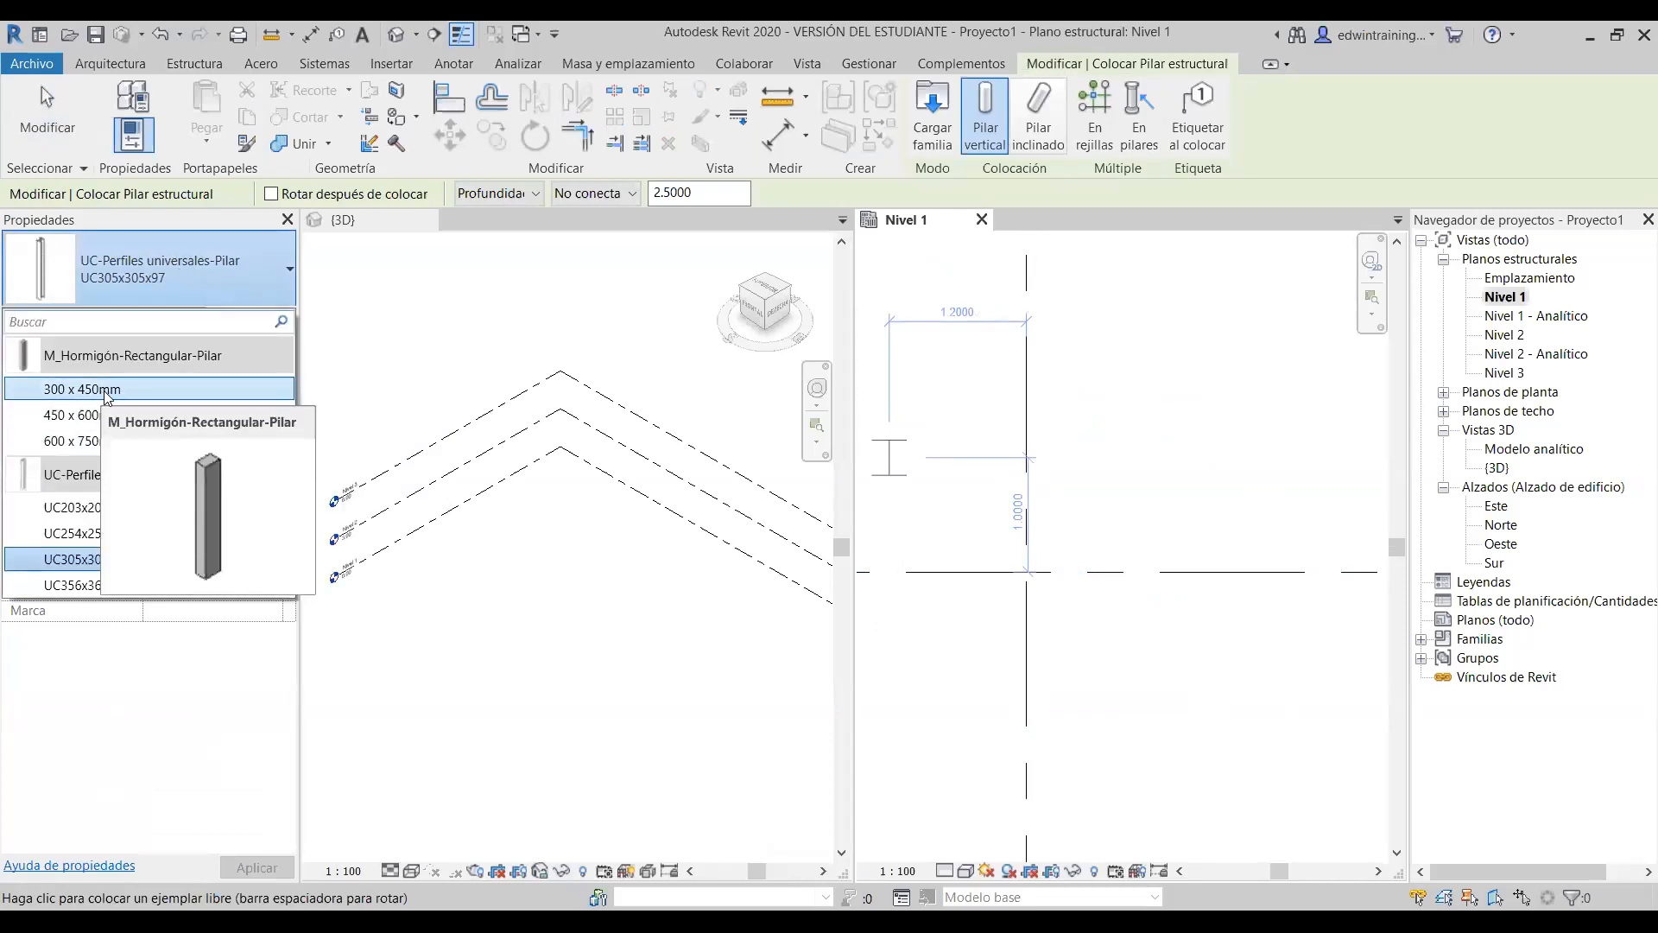
click(106, 390)
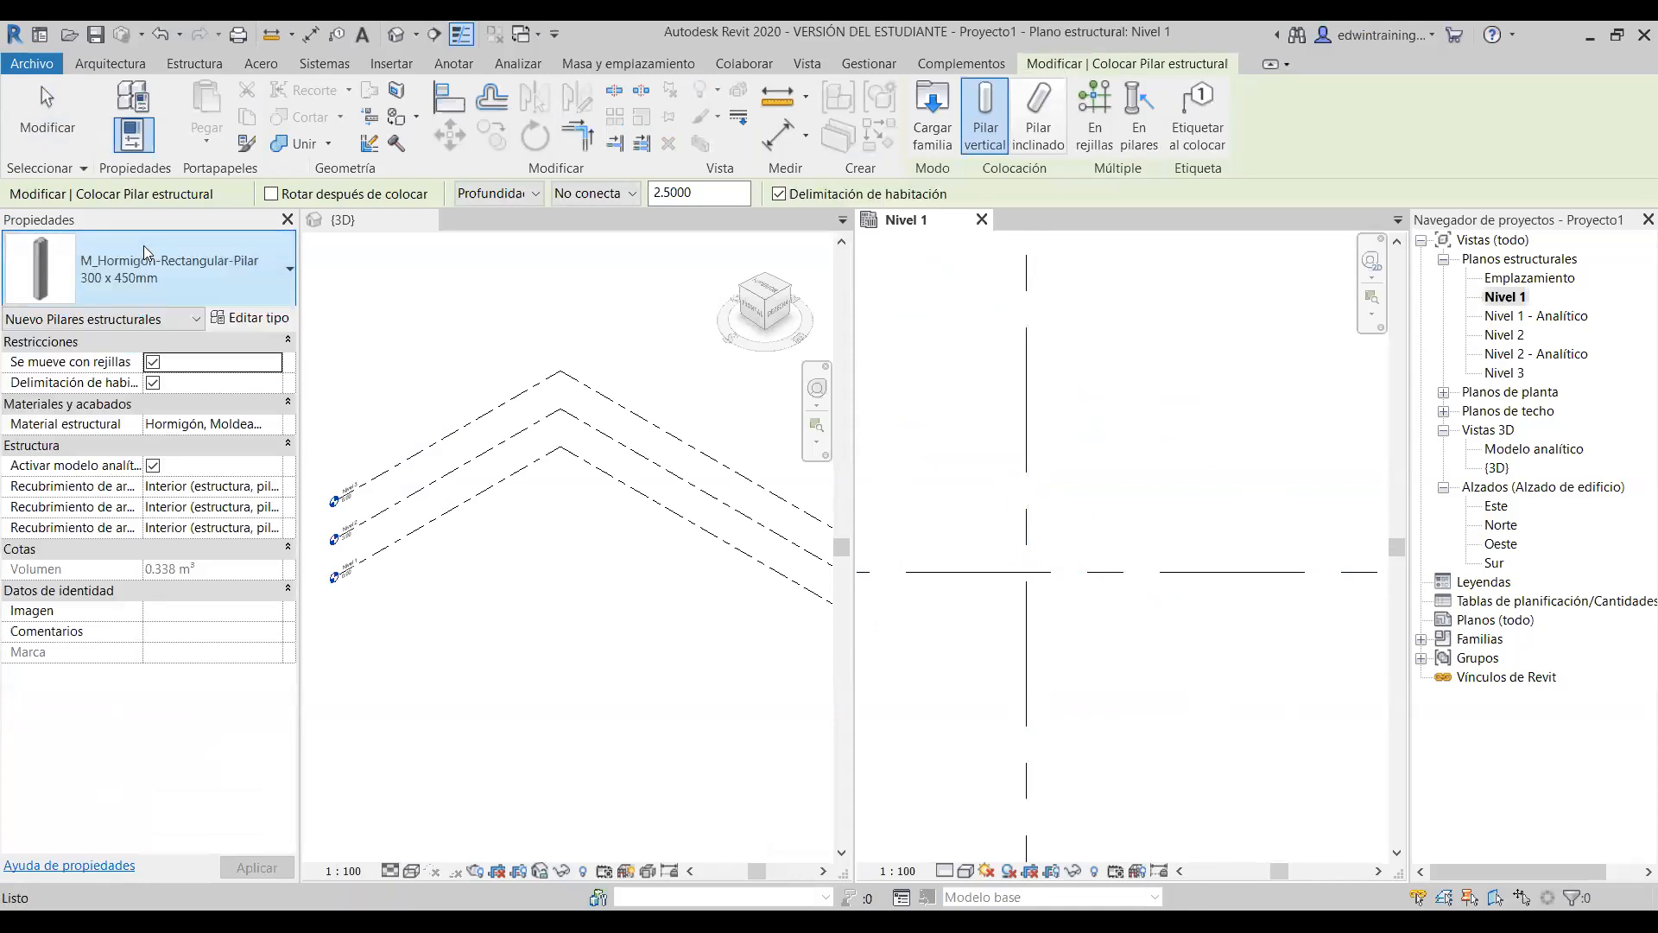
click(143, 245)
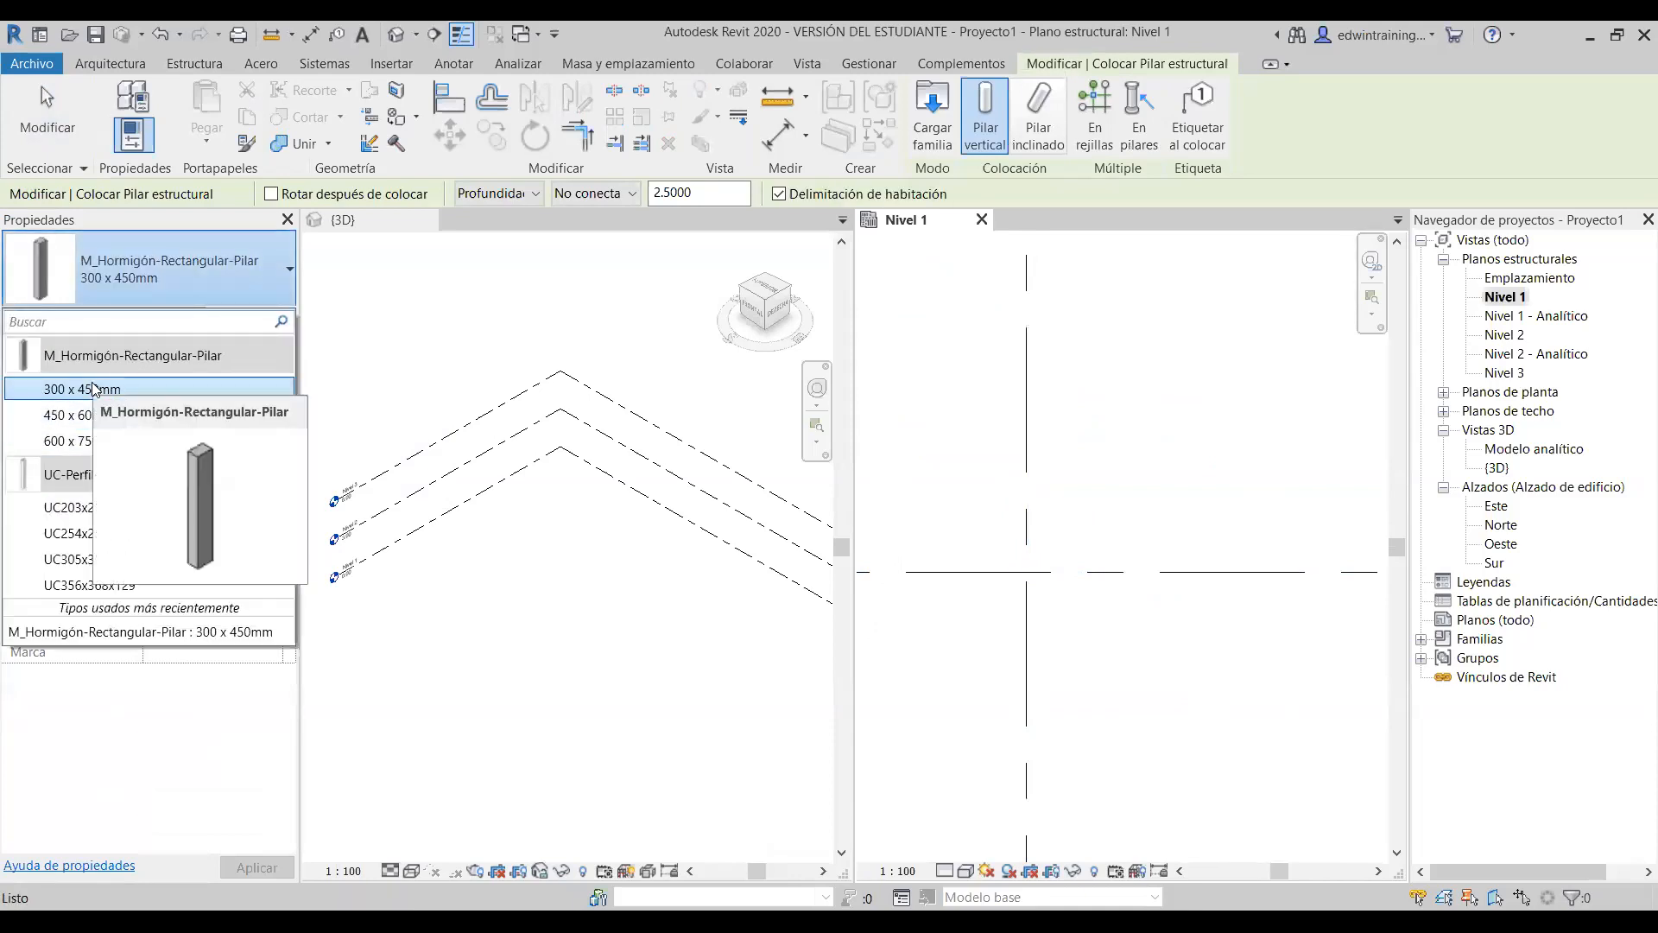
click(205, 292)
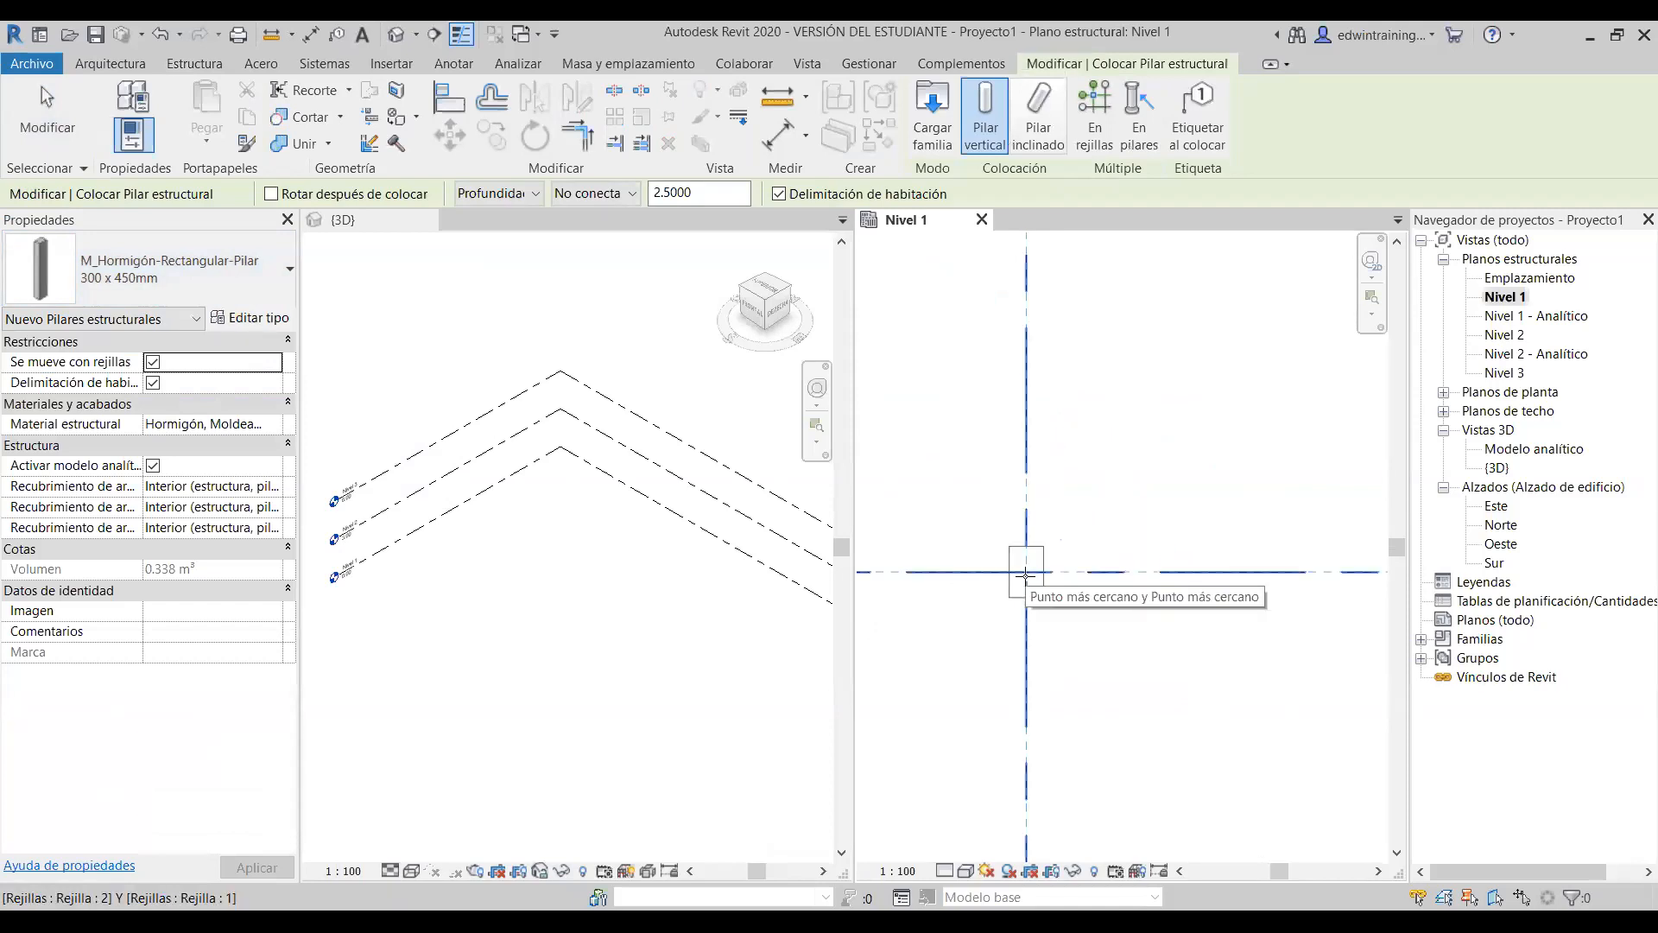
scroll(1044, 611, up, 1)
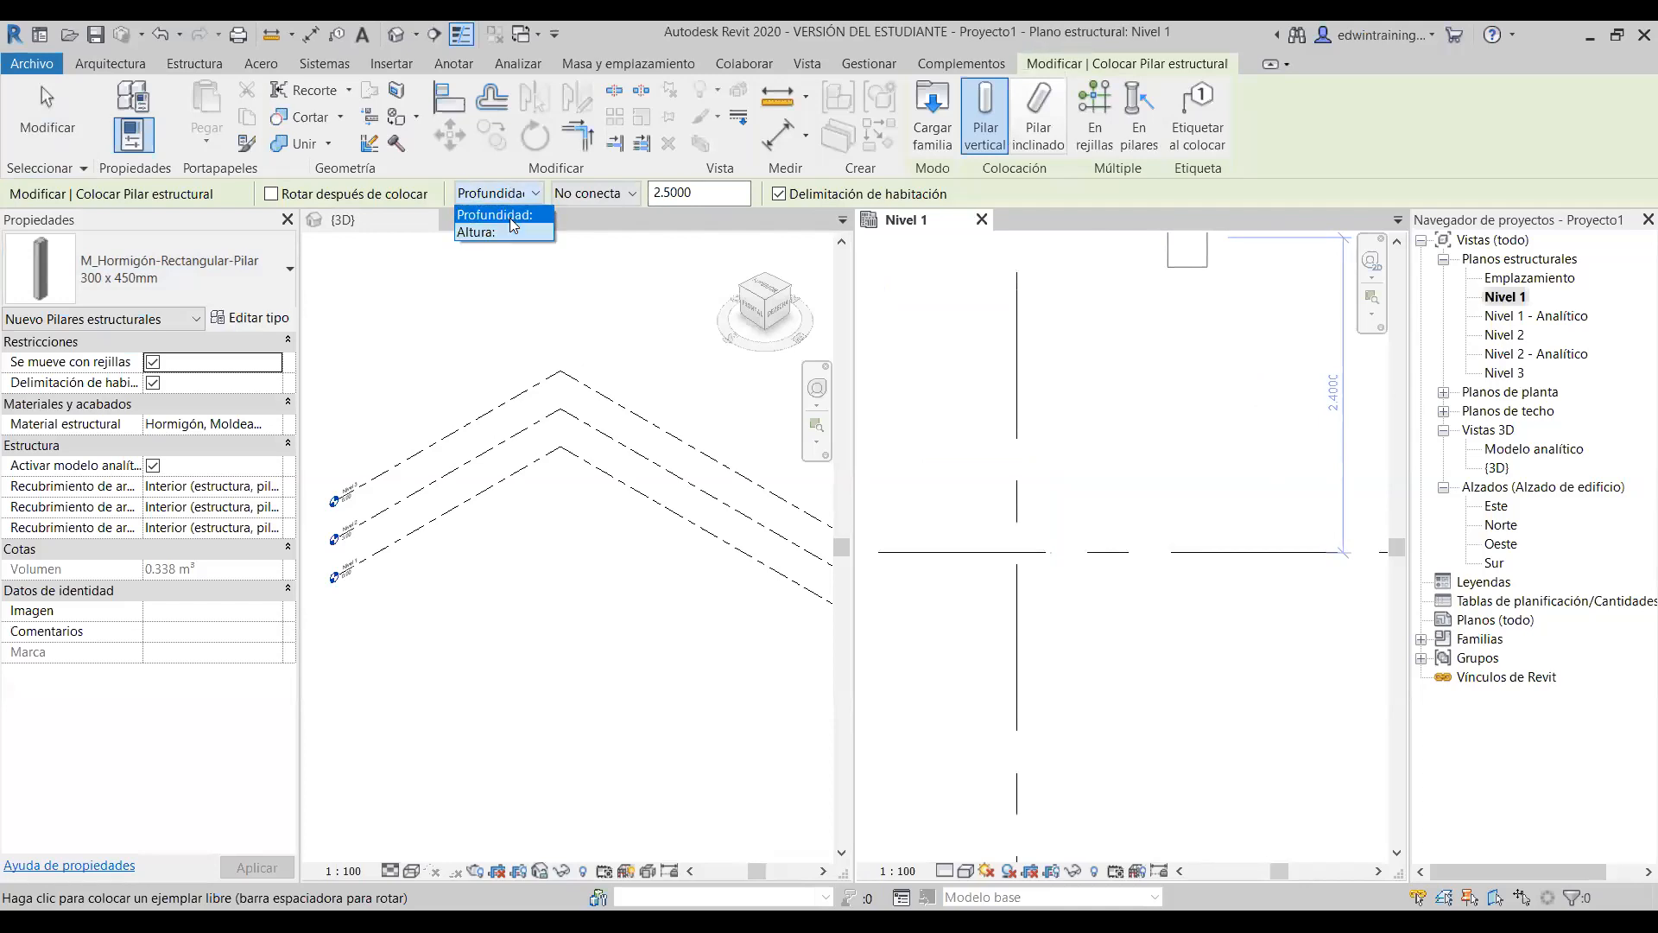
- Set columns to extend upward by Height with an unconnected top
click(509, 215)
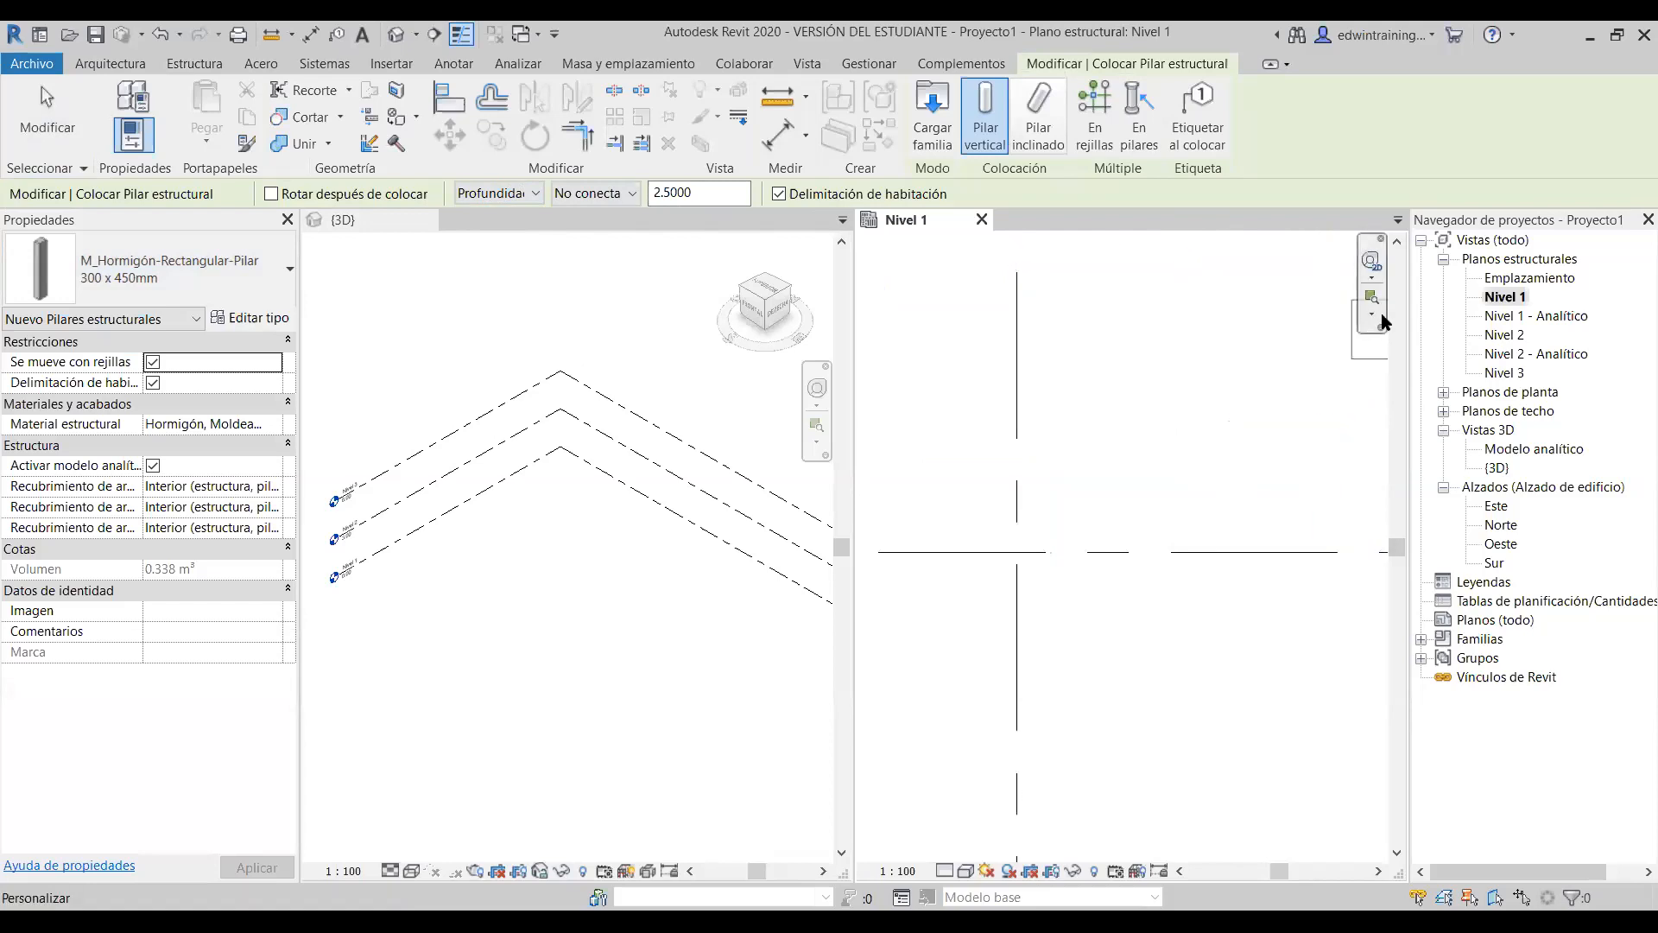
click(486, 193)
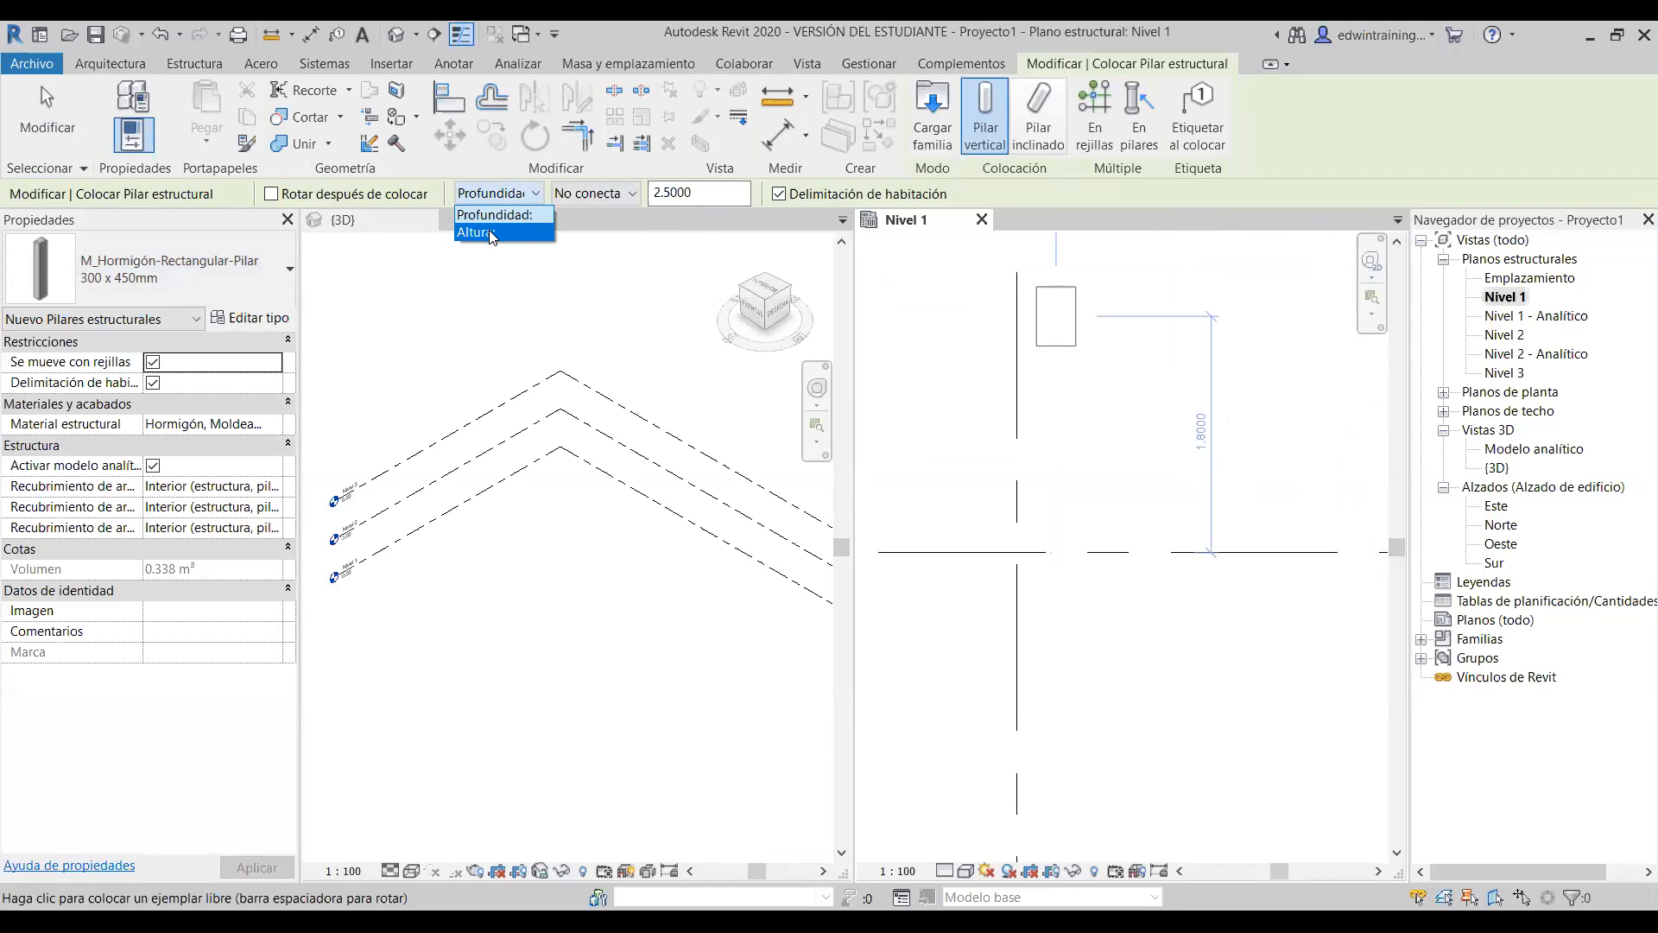
click(489, 234)
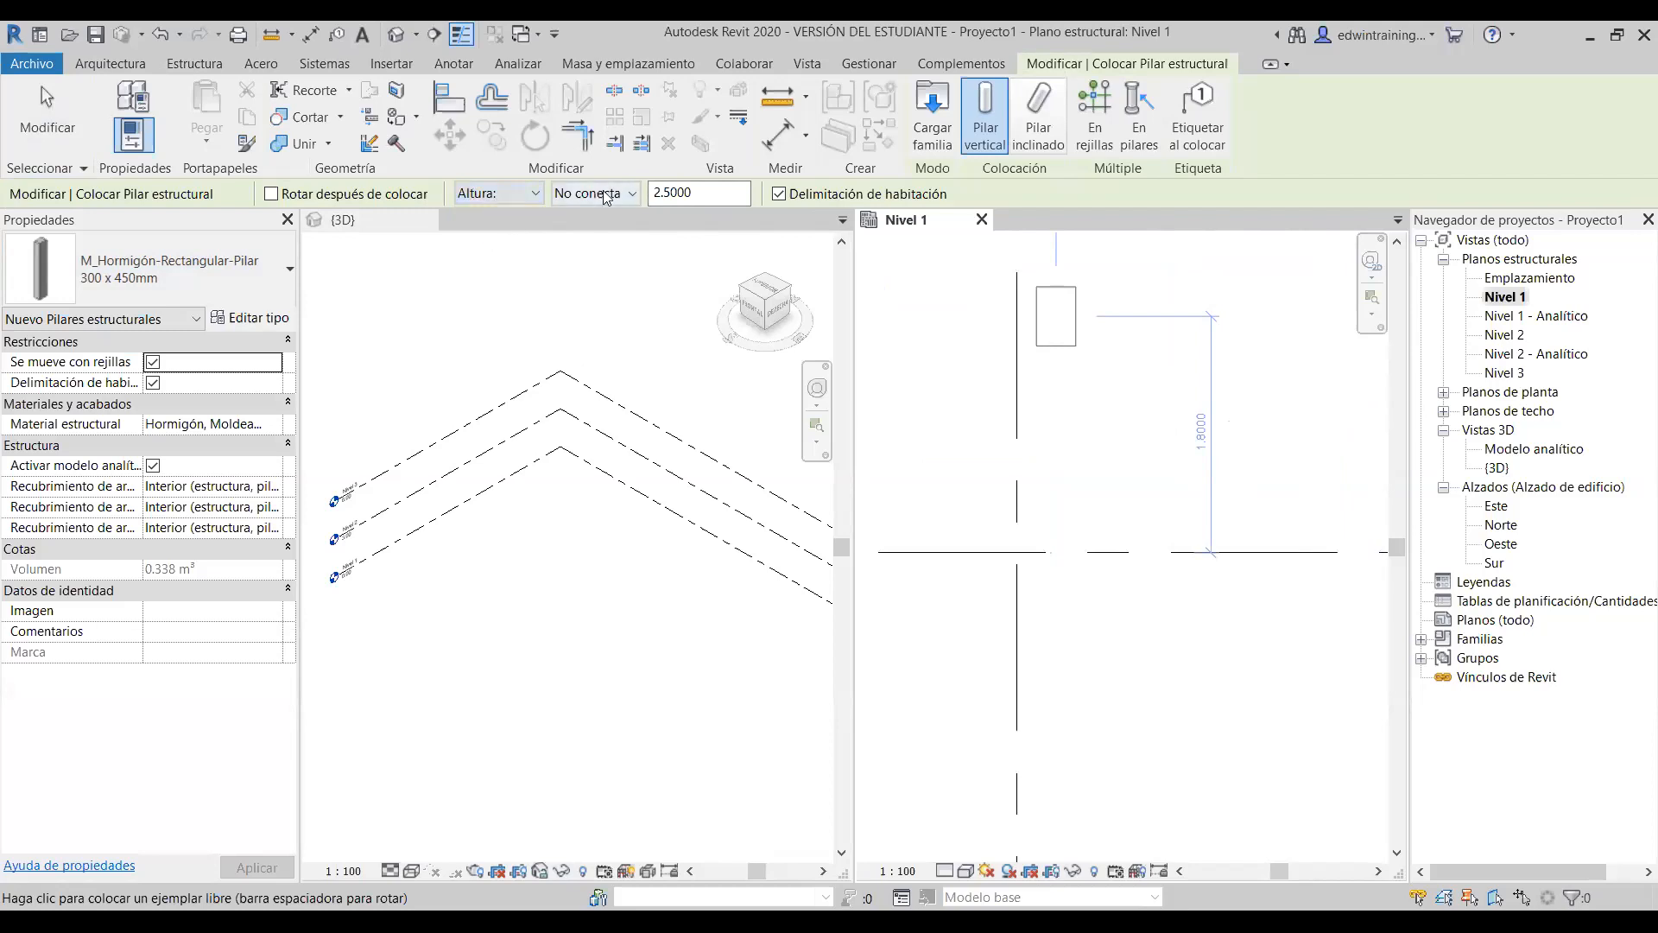
click(618, 192)
click(618, 192)
drag(706, 193, 652, 196)
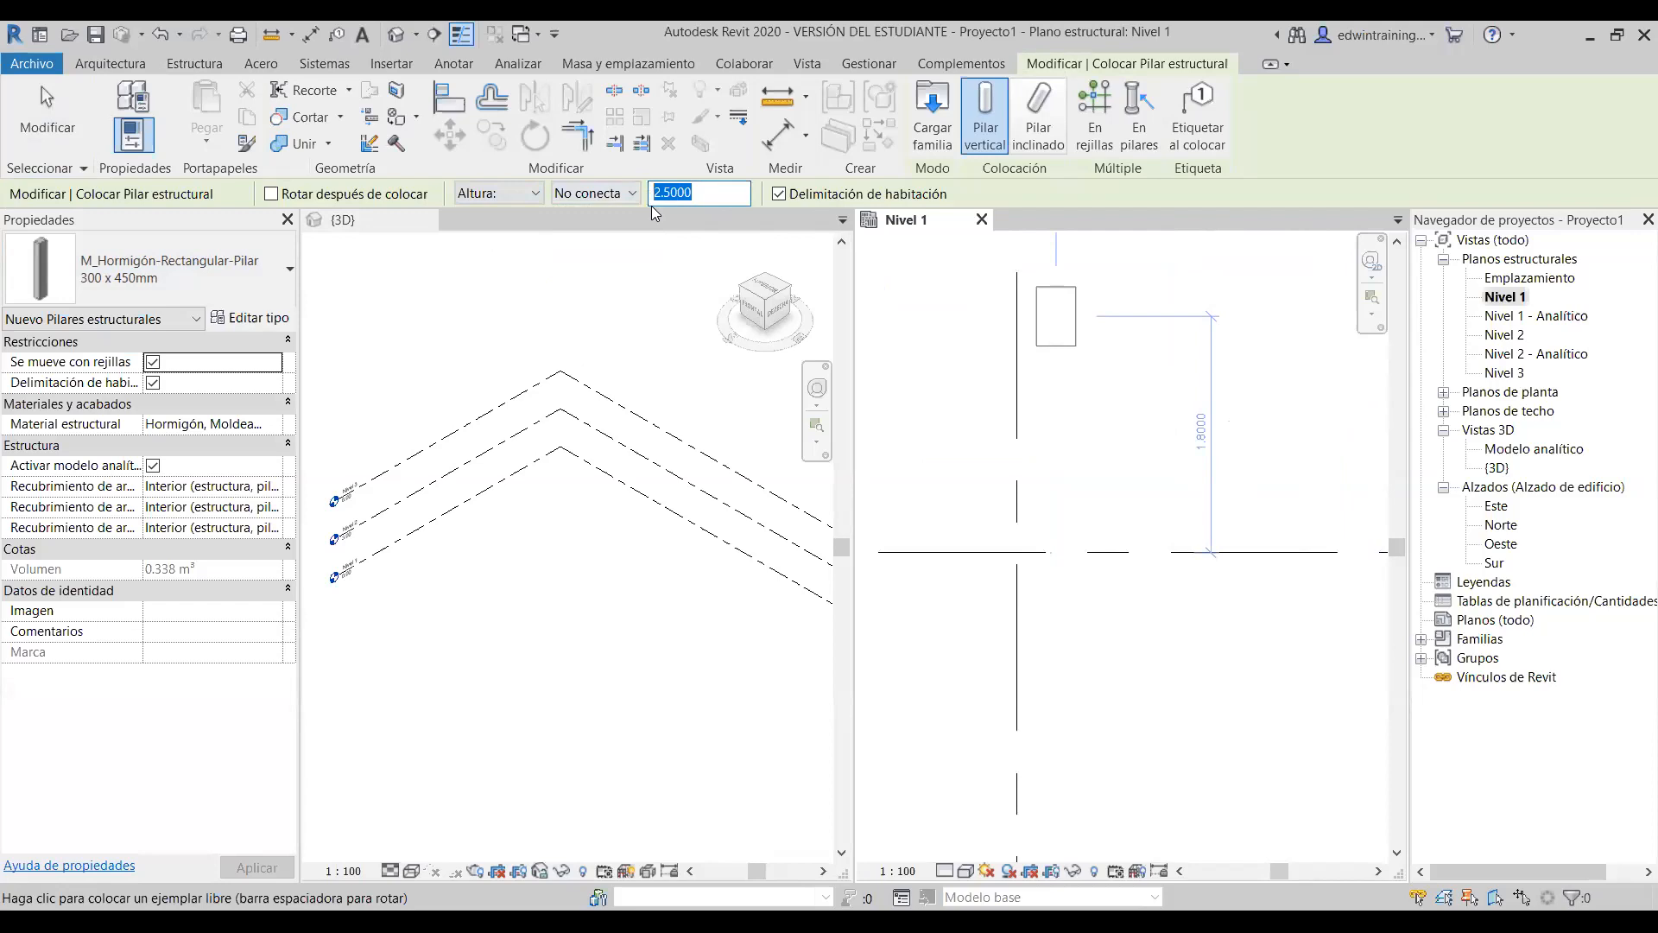
click(593, 195)
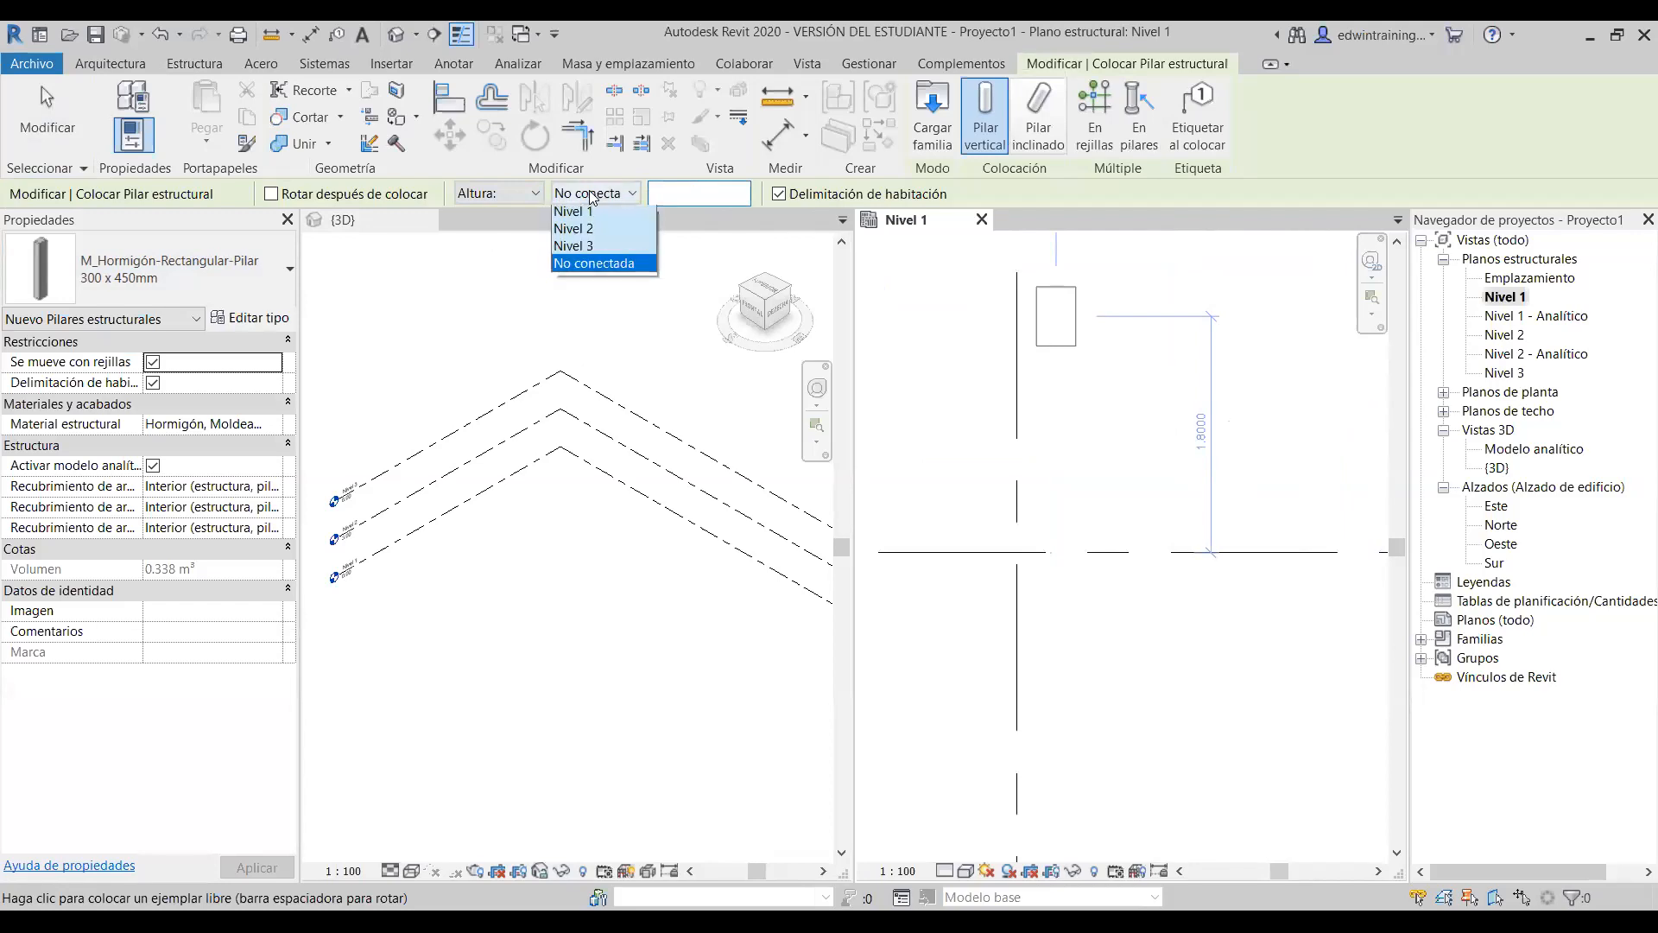
click(605, 267)
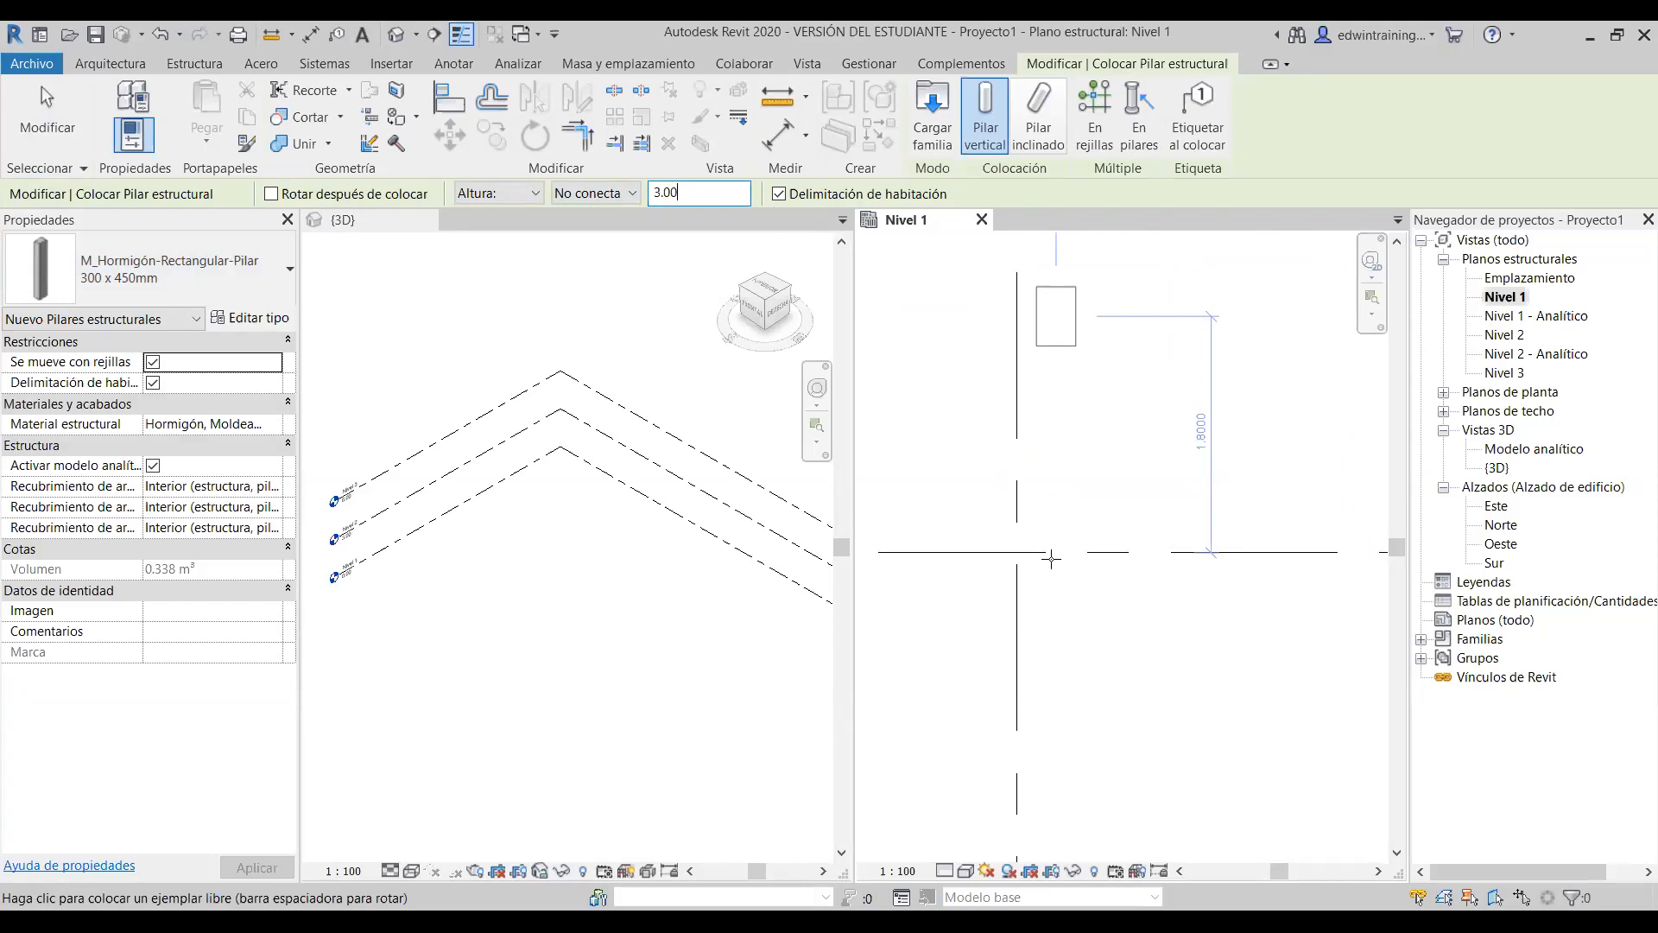
- Place a column at the grid 1 / grid 2 intersection and finish placing columns
scroll(1051, 558, down, 6)
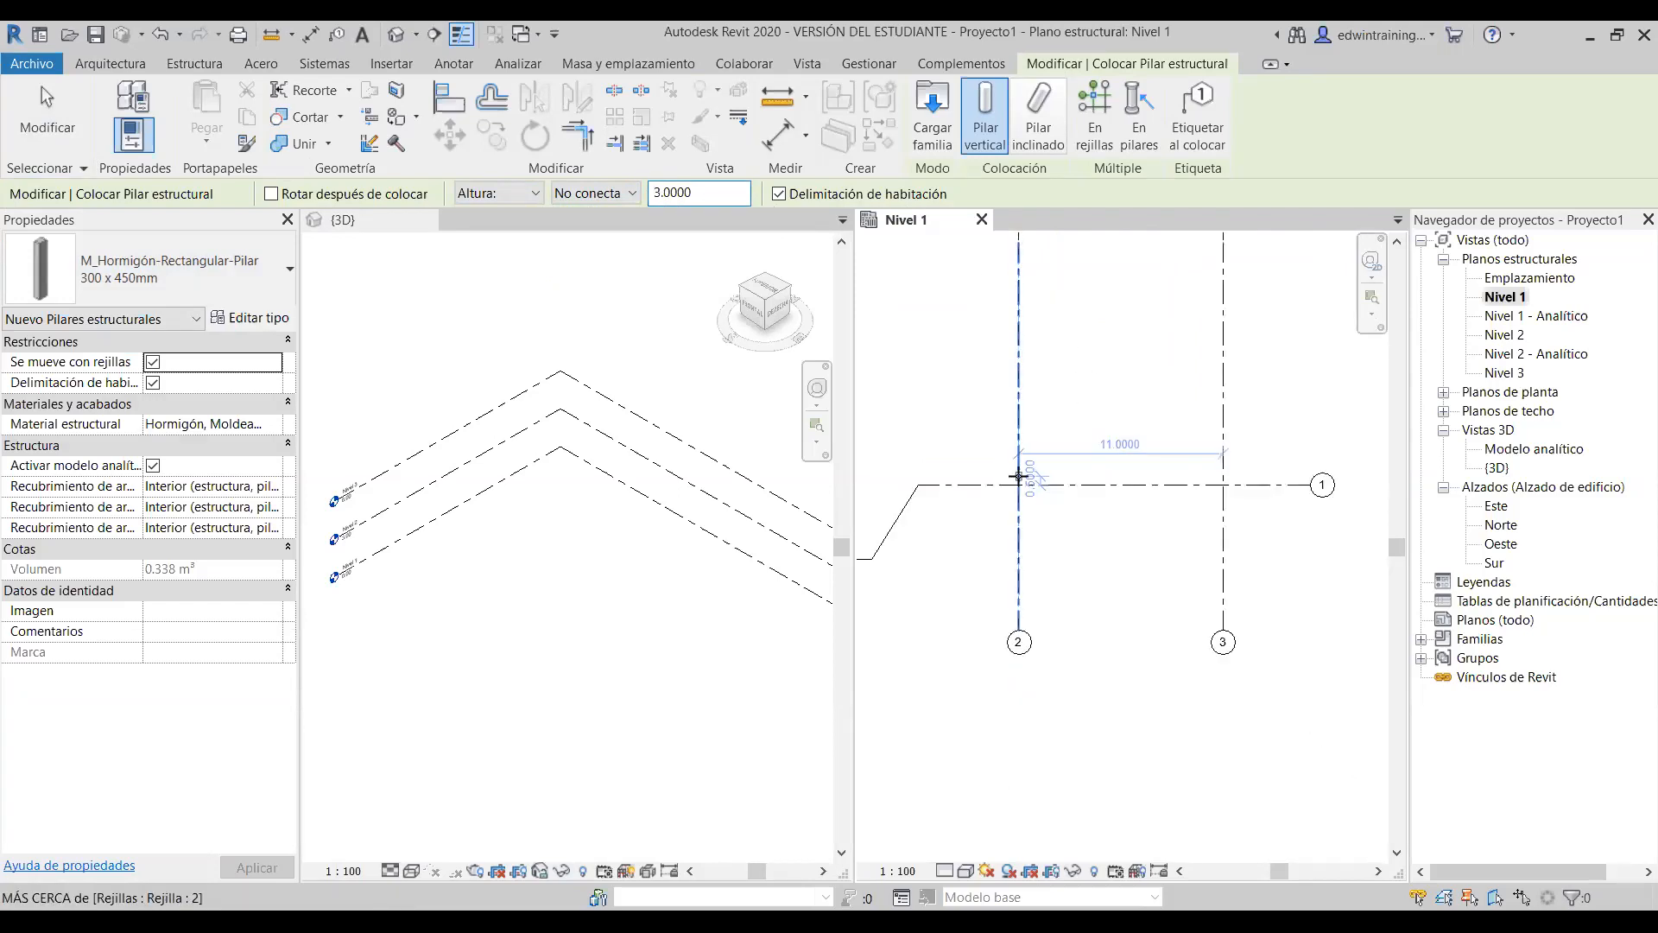
scroll(1019, 476, up, 3)
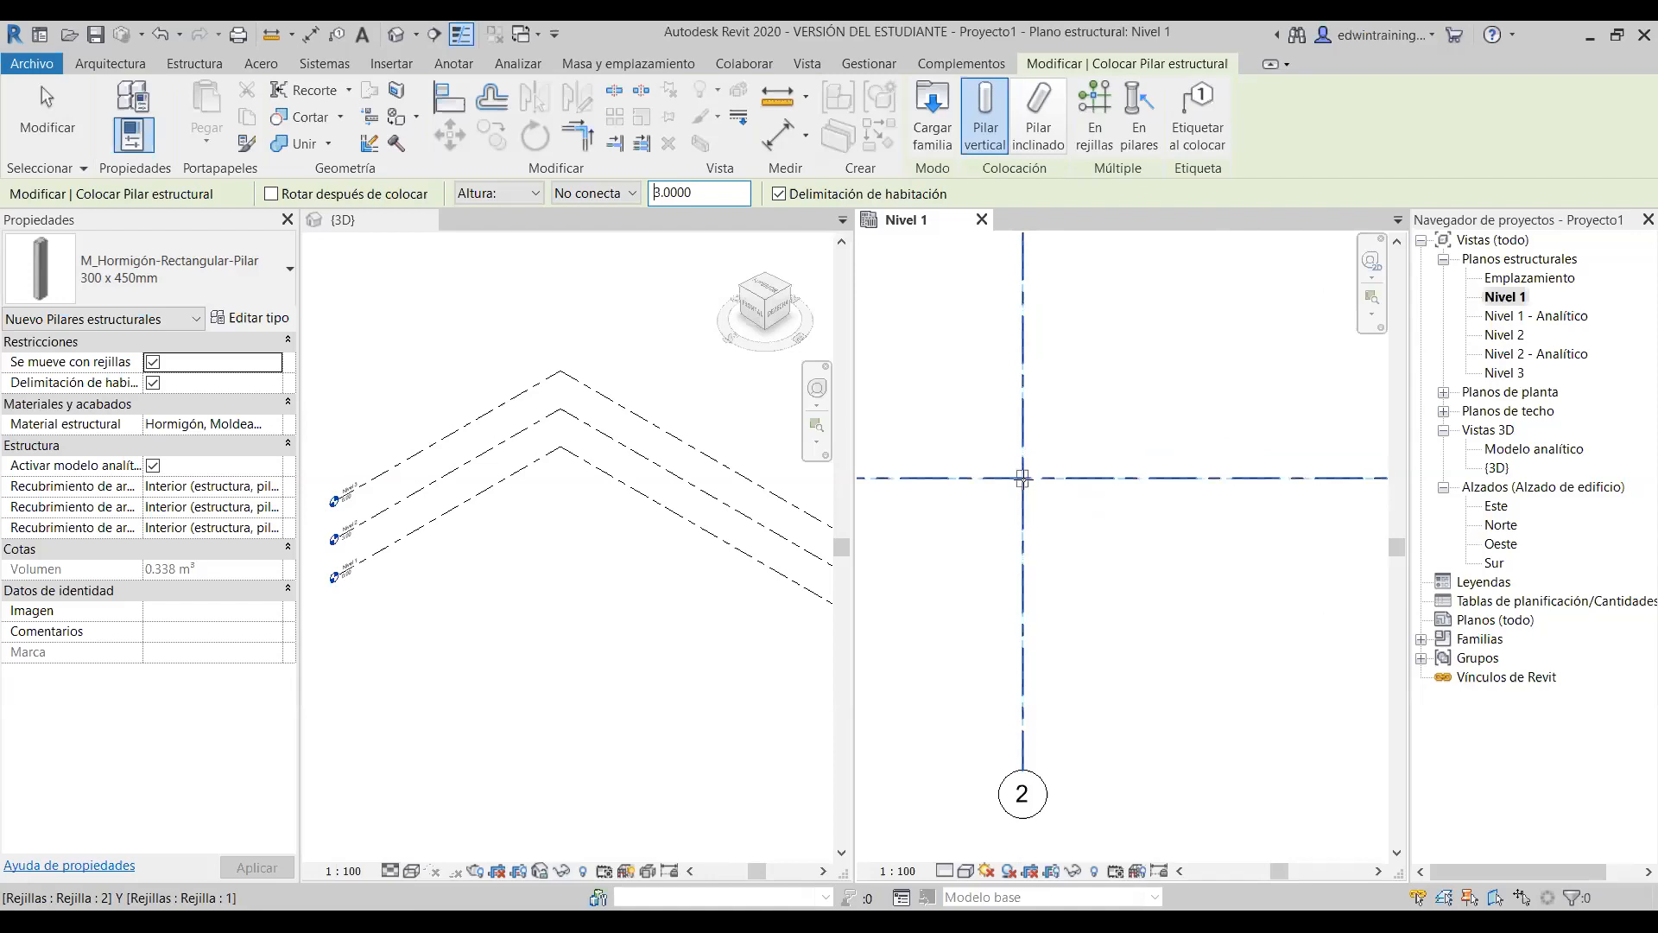
click(1022, 478)
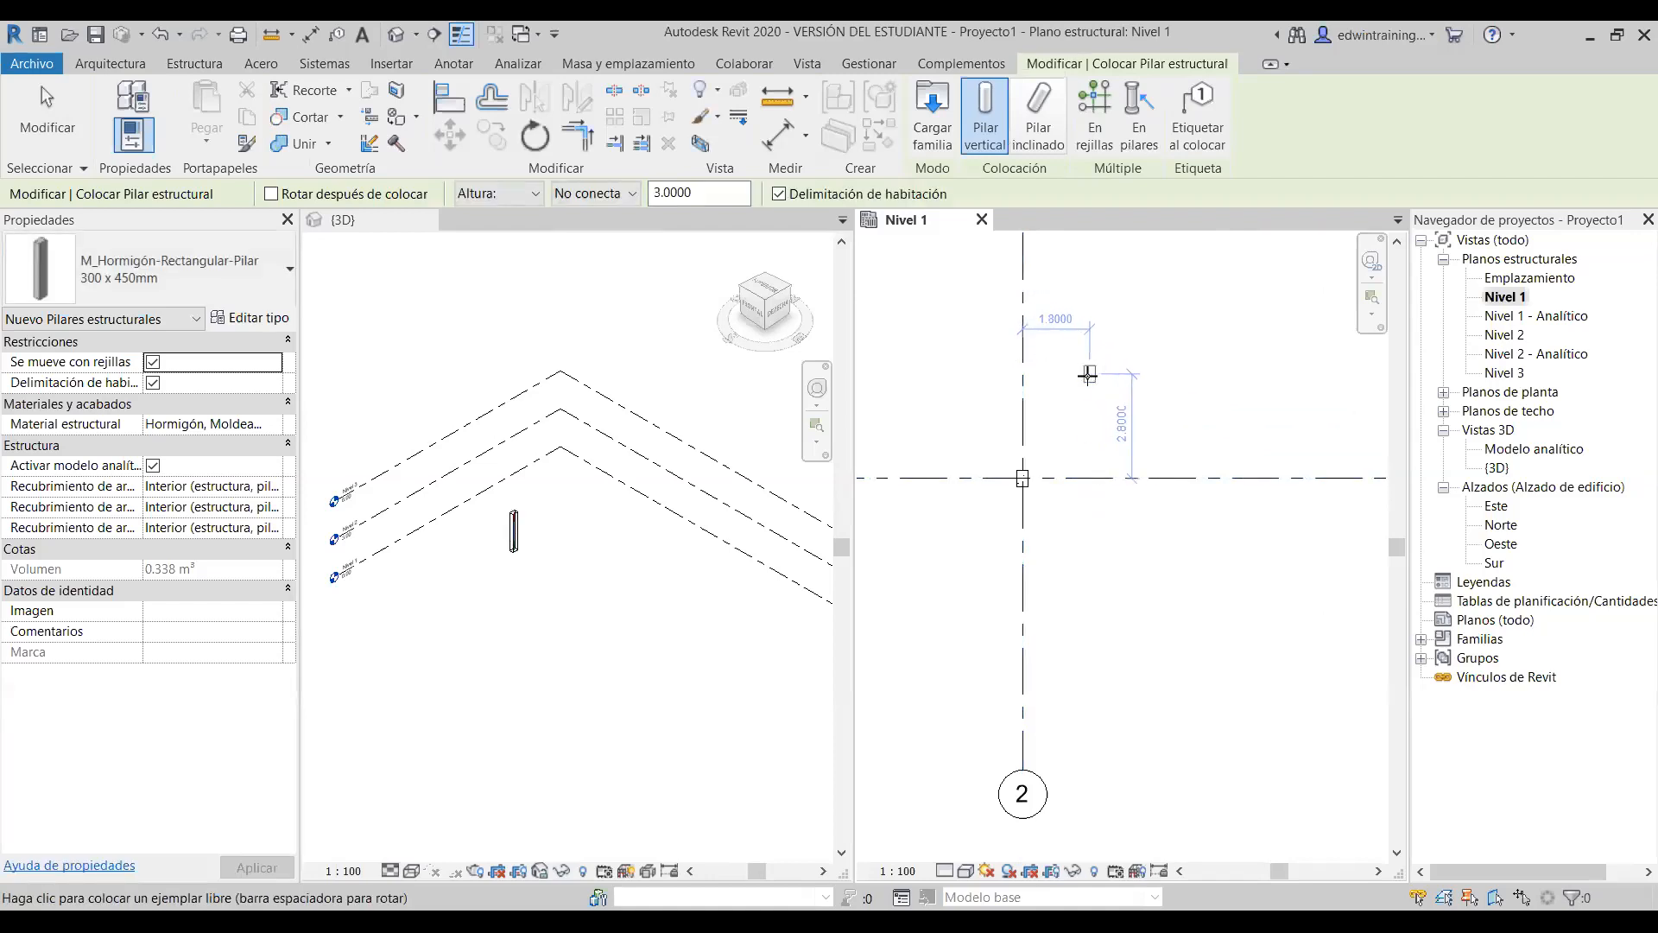
key(Escape)
scroll(1007, 471, up, 4)
scroll(1005, 471, up, 2)
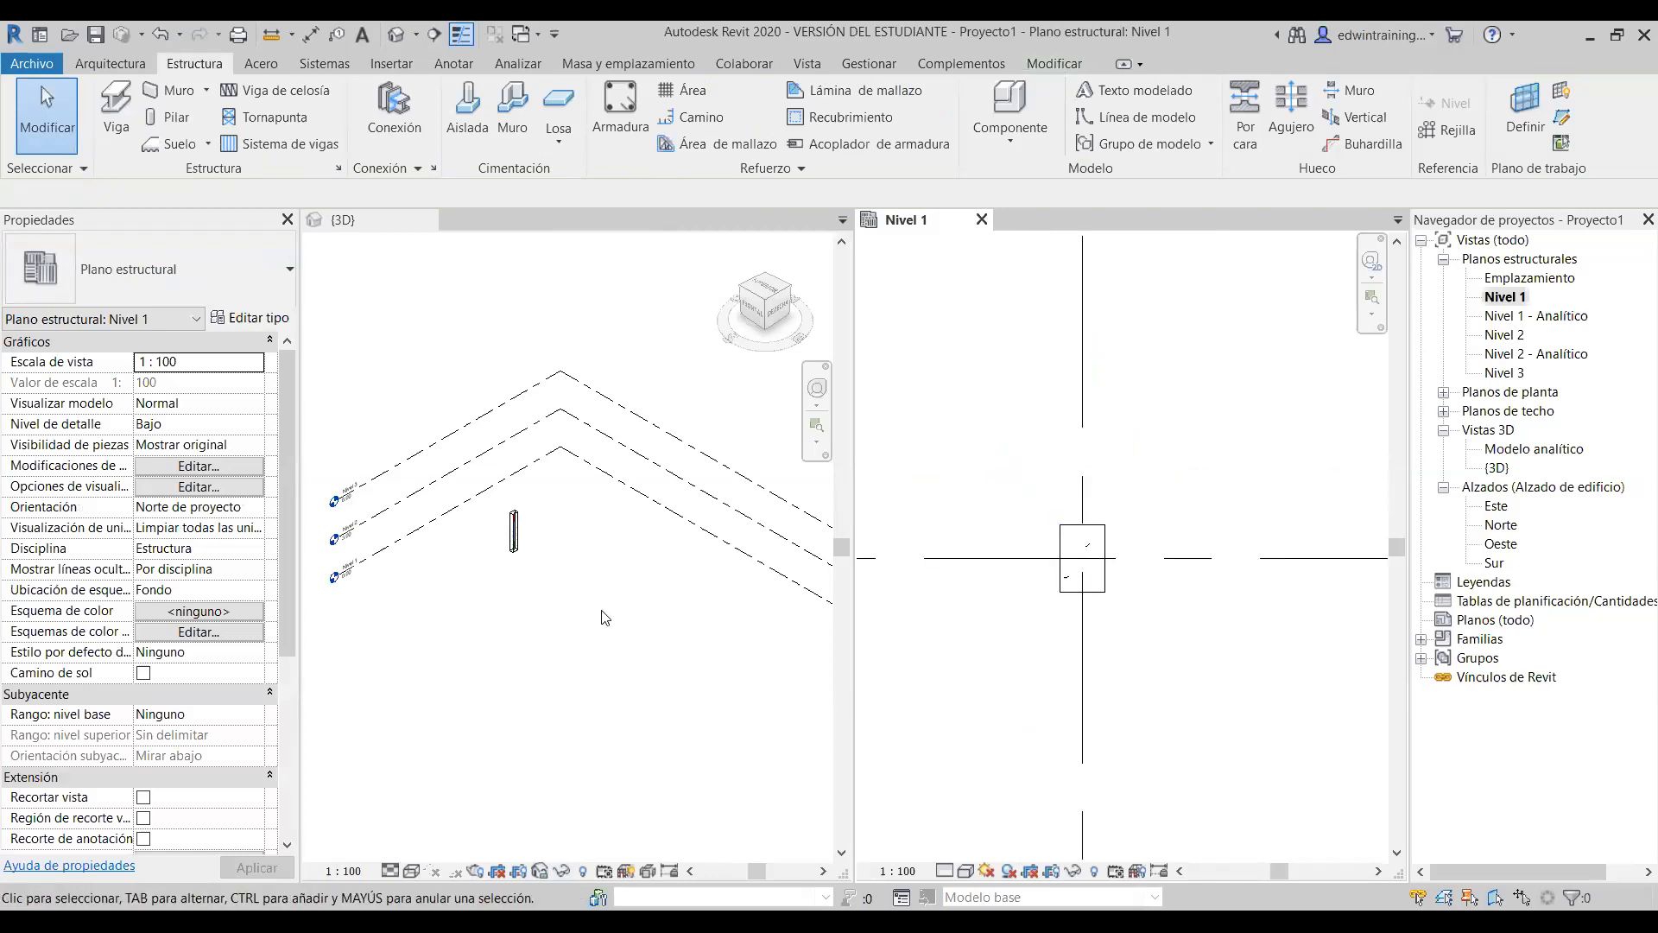
click(489, 524)
scroll(489, 524, up, 3)
scroll(489, 525, up, 4)
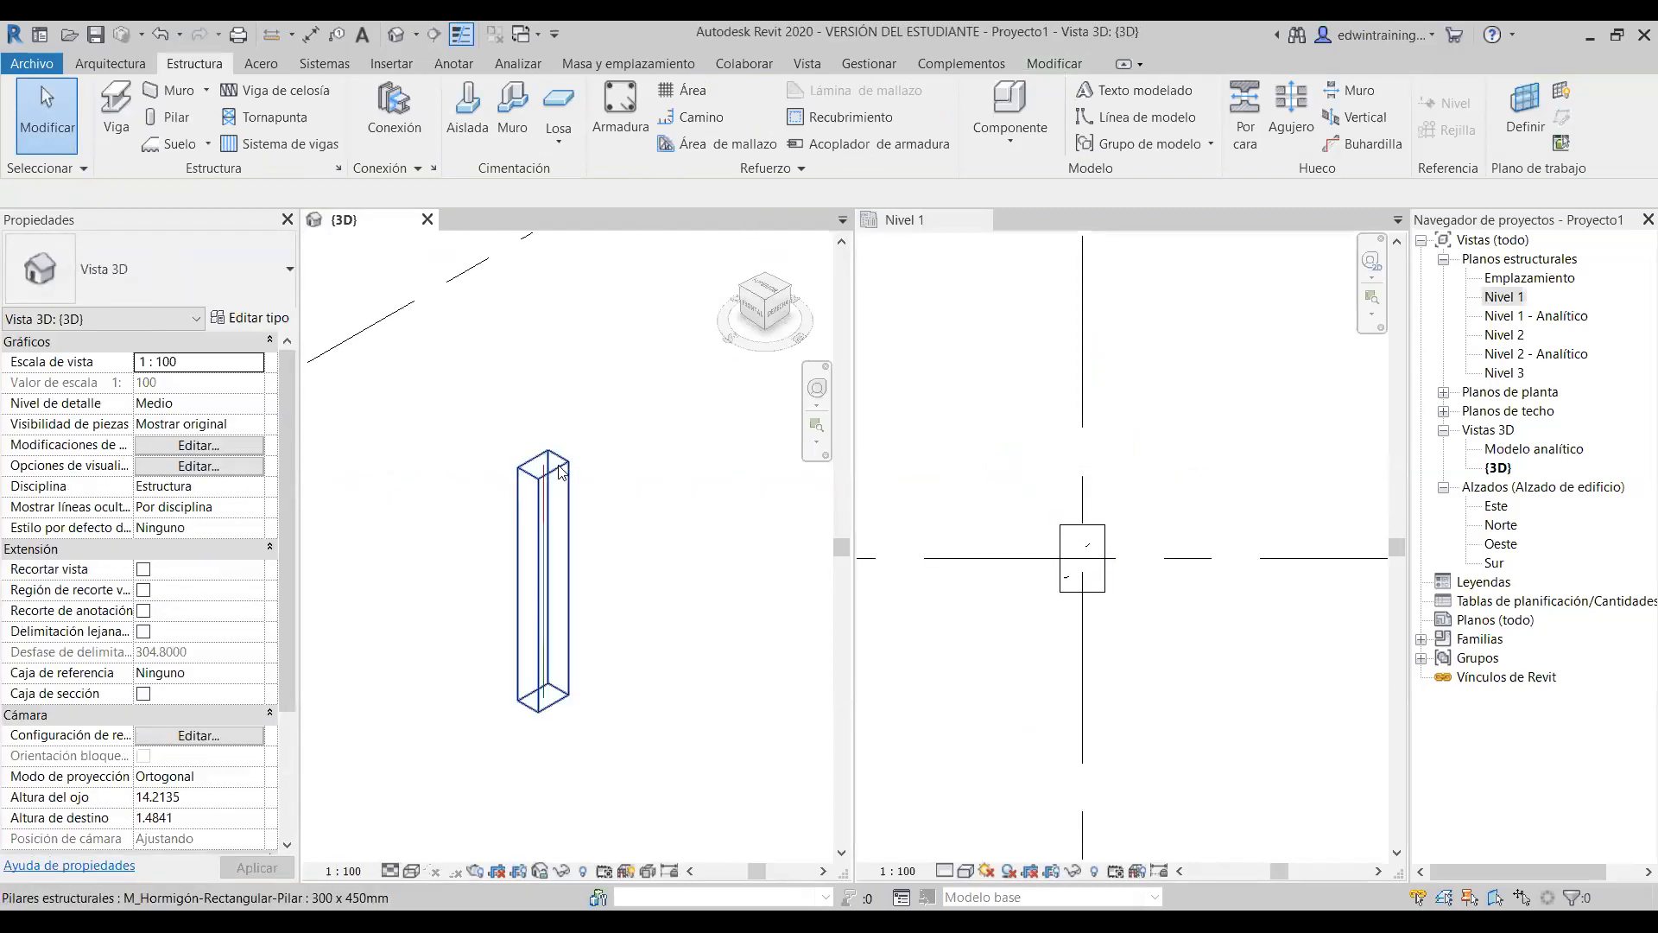
scroll(473, 500, down, 4)
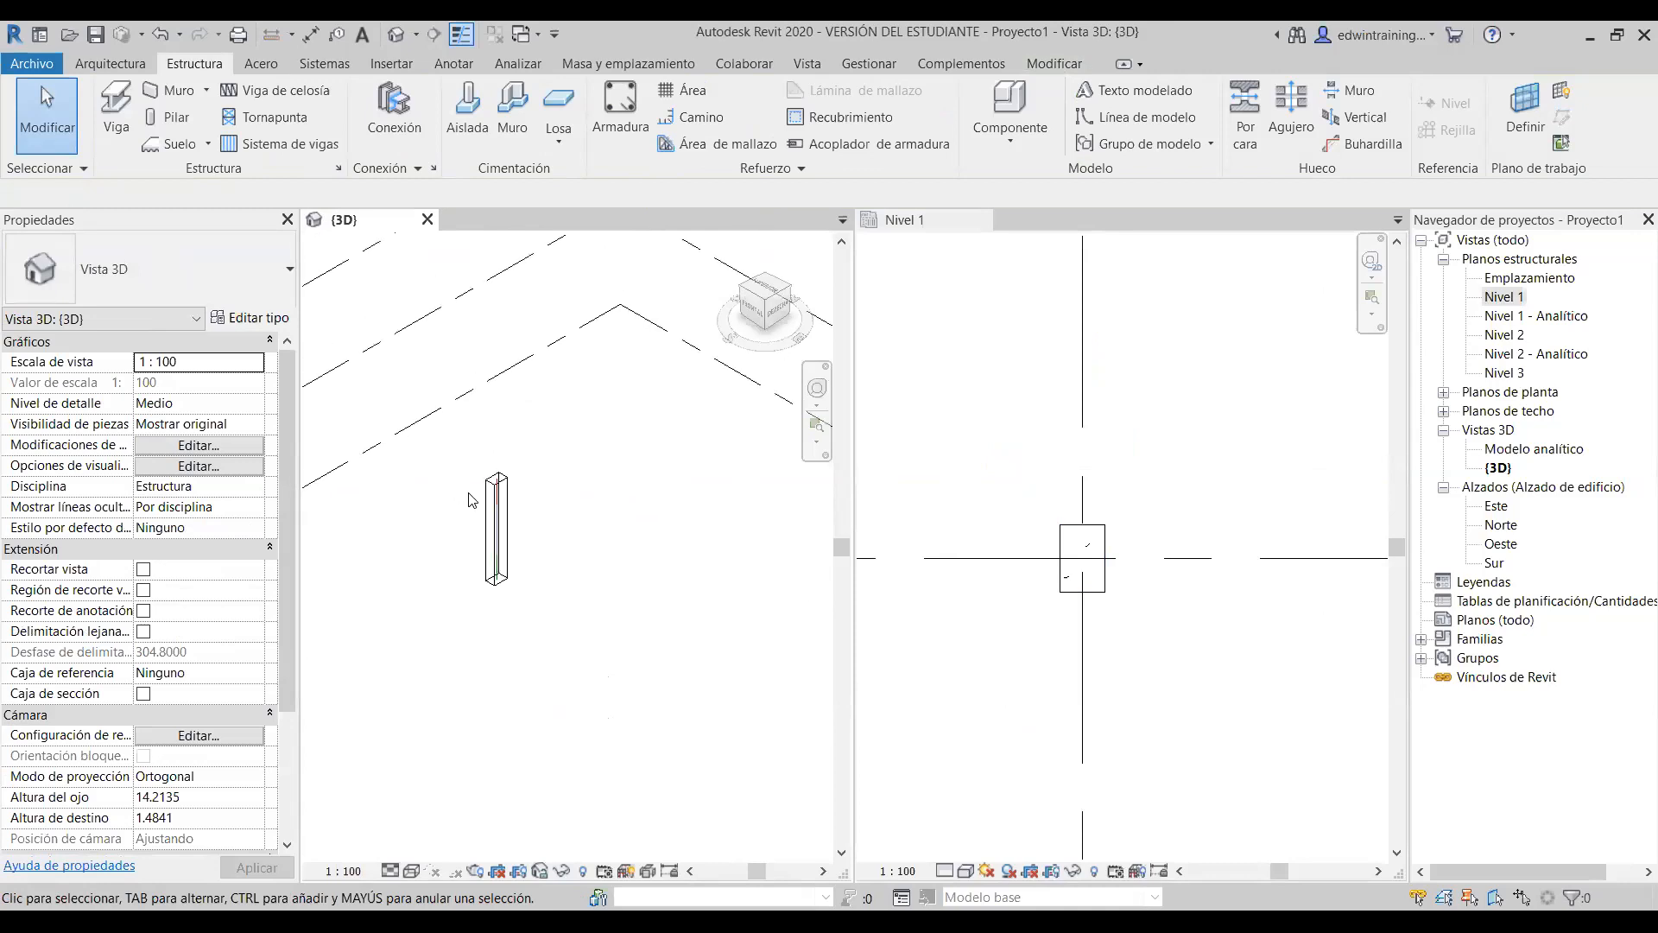
scroll(628, 515, up, 2)
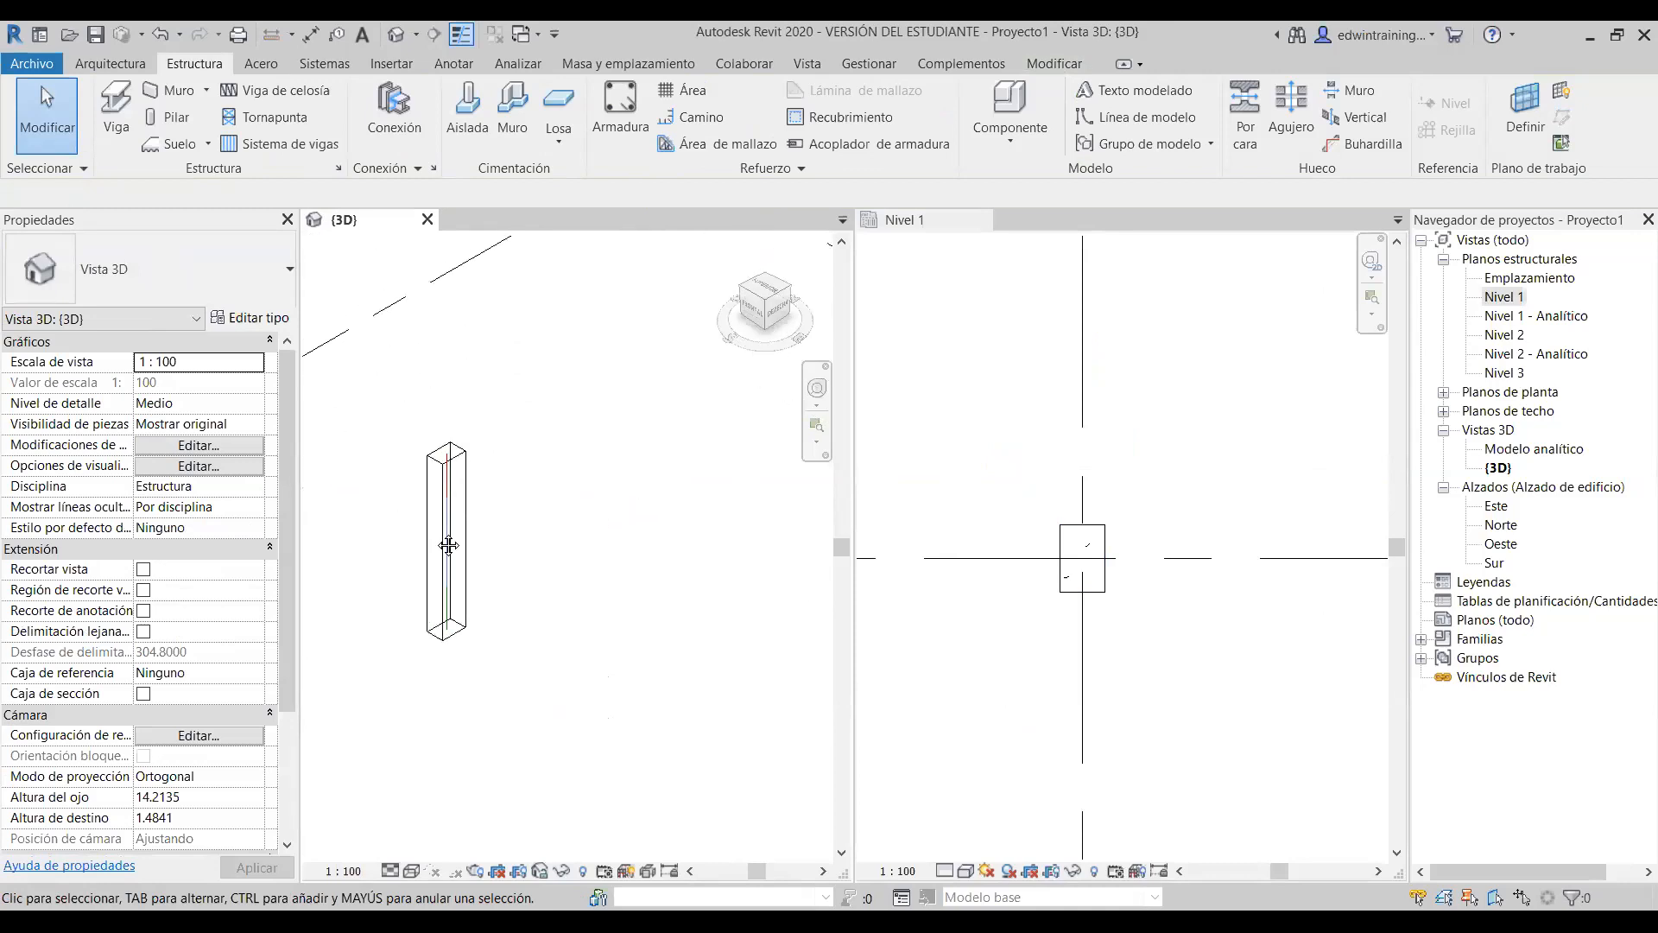
scroll(498, 566, up, 2)
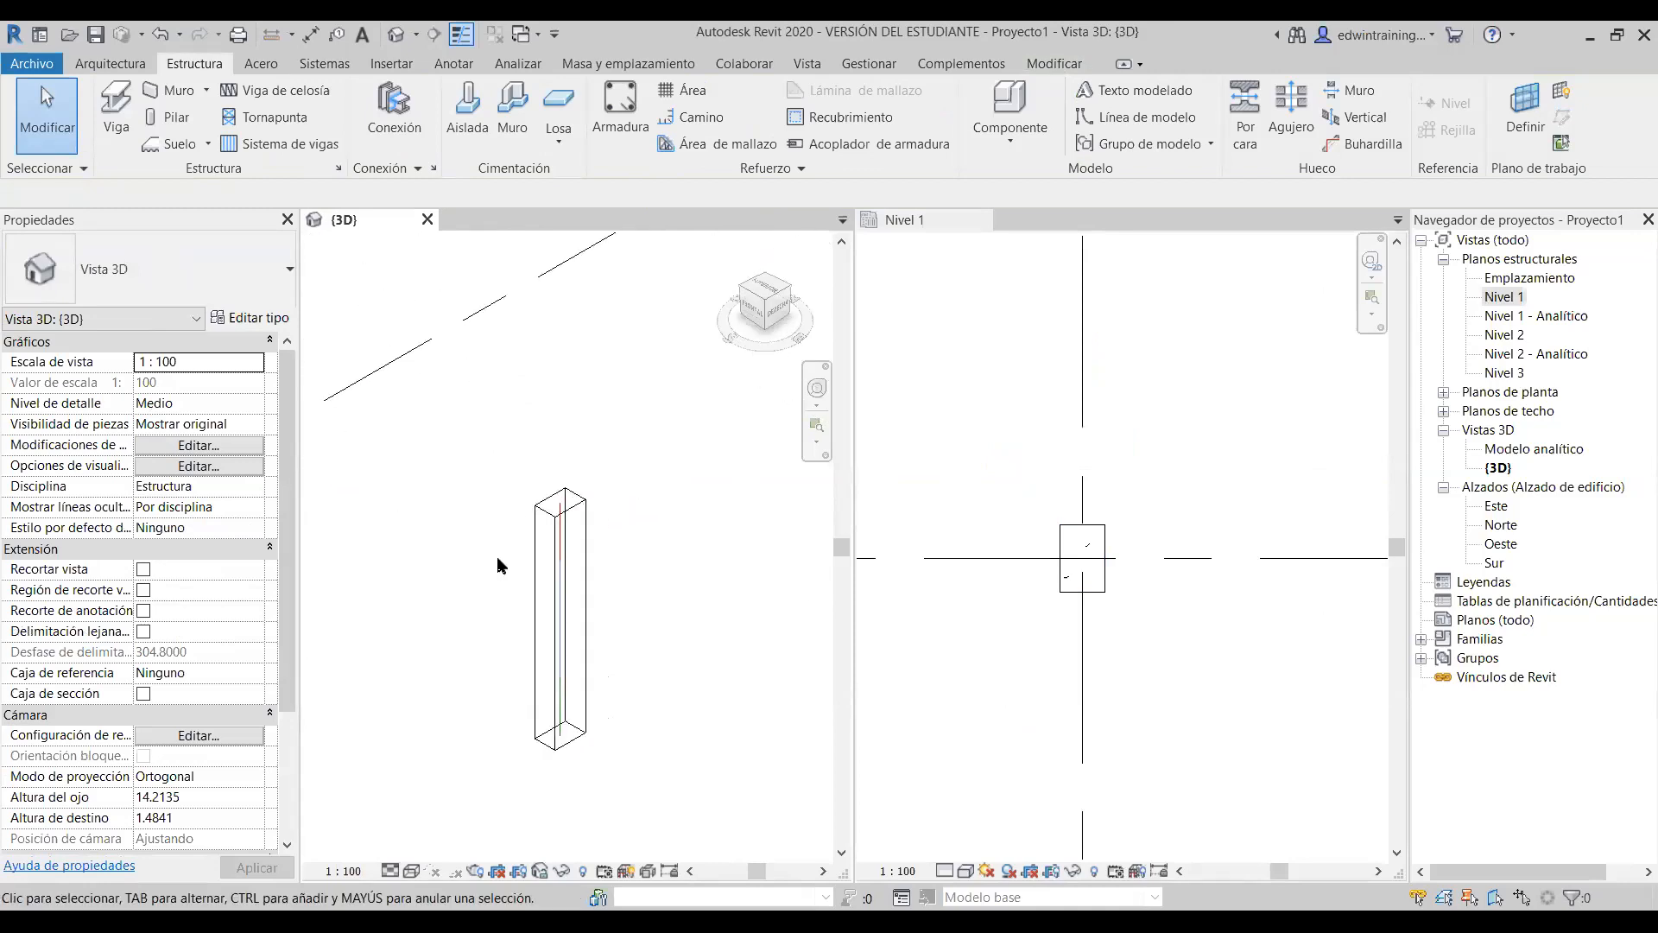
click(1154, 497)
scroll(1154, 497, down, 5)
middle_drag(1239, 476, 1093, 521)
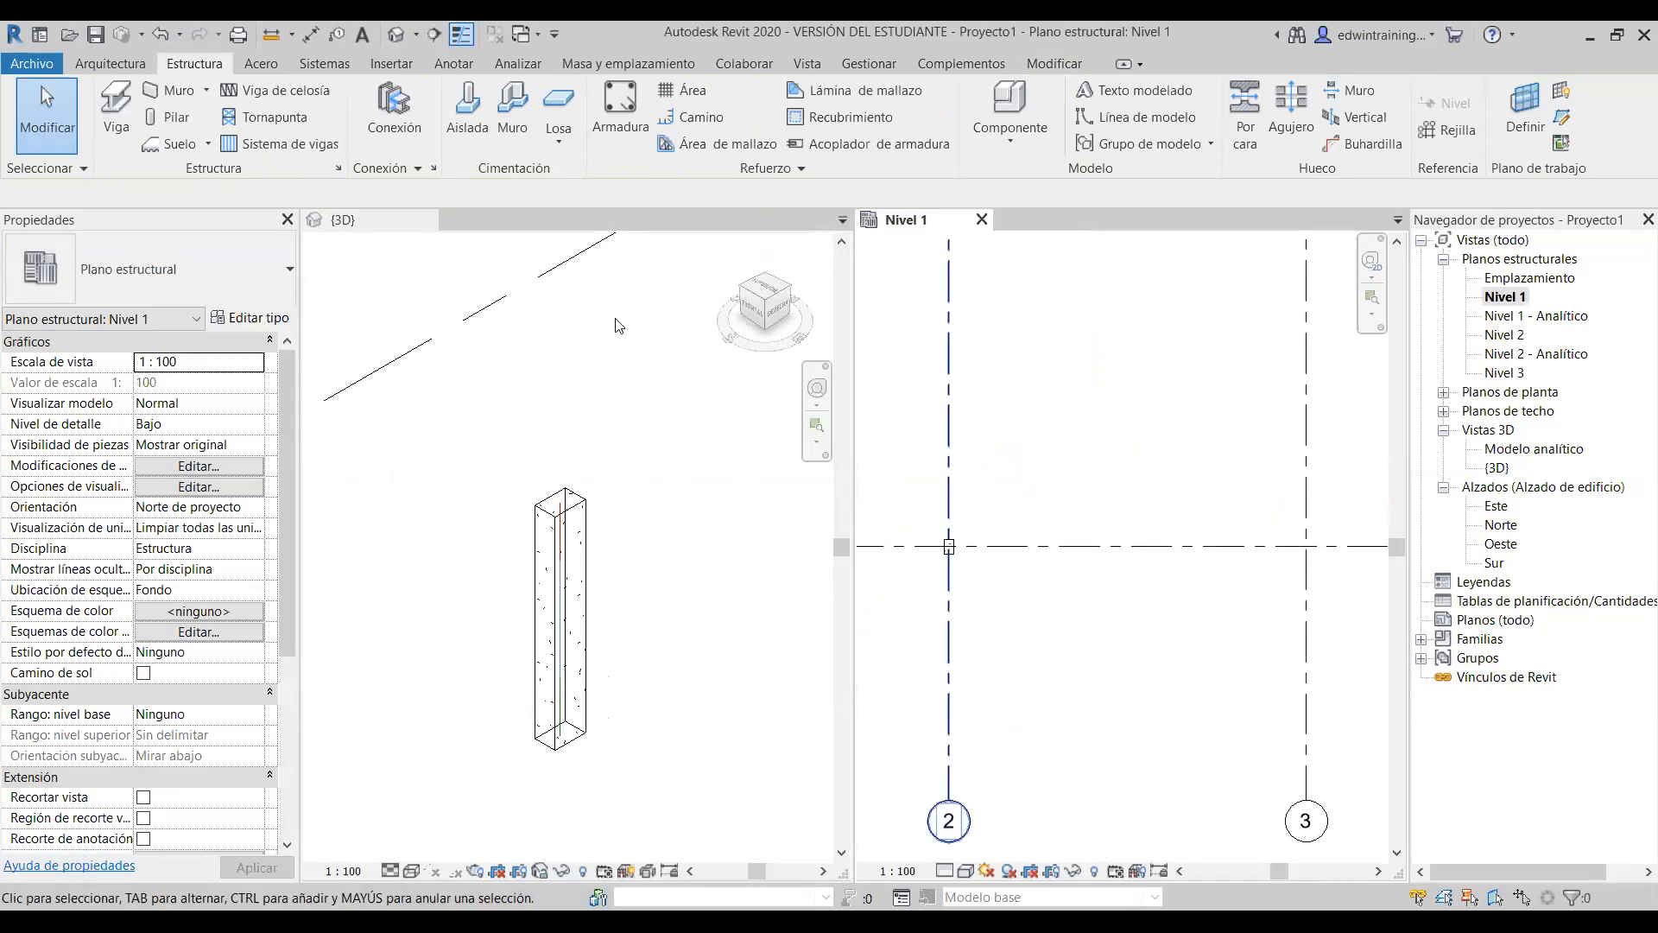
- Place a second column at the grid 3 / grid 1 intersection with its height set to Nivel 2
click(155, 116)
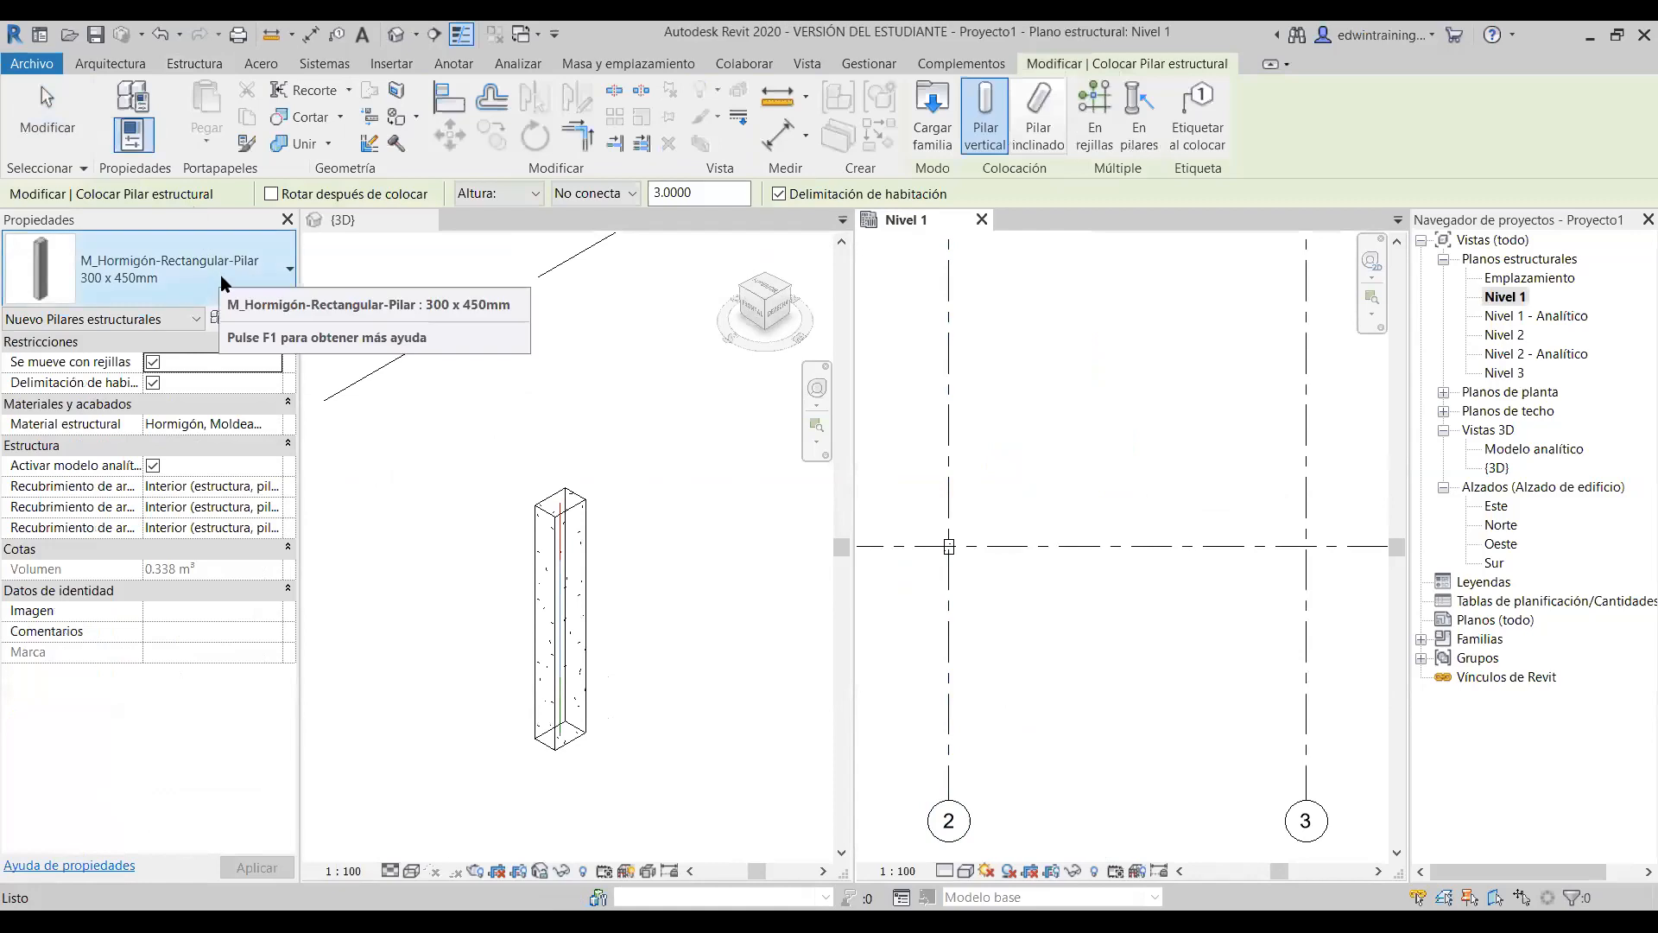
click(633, 193)
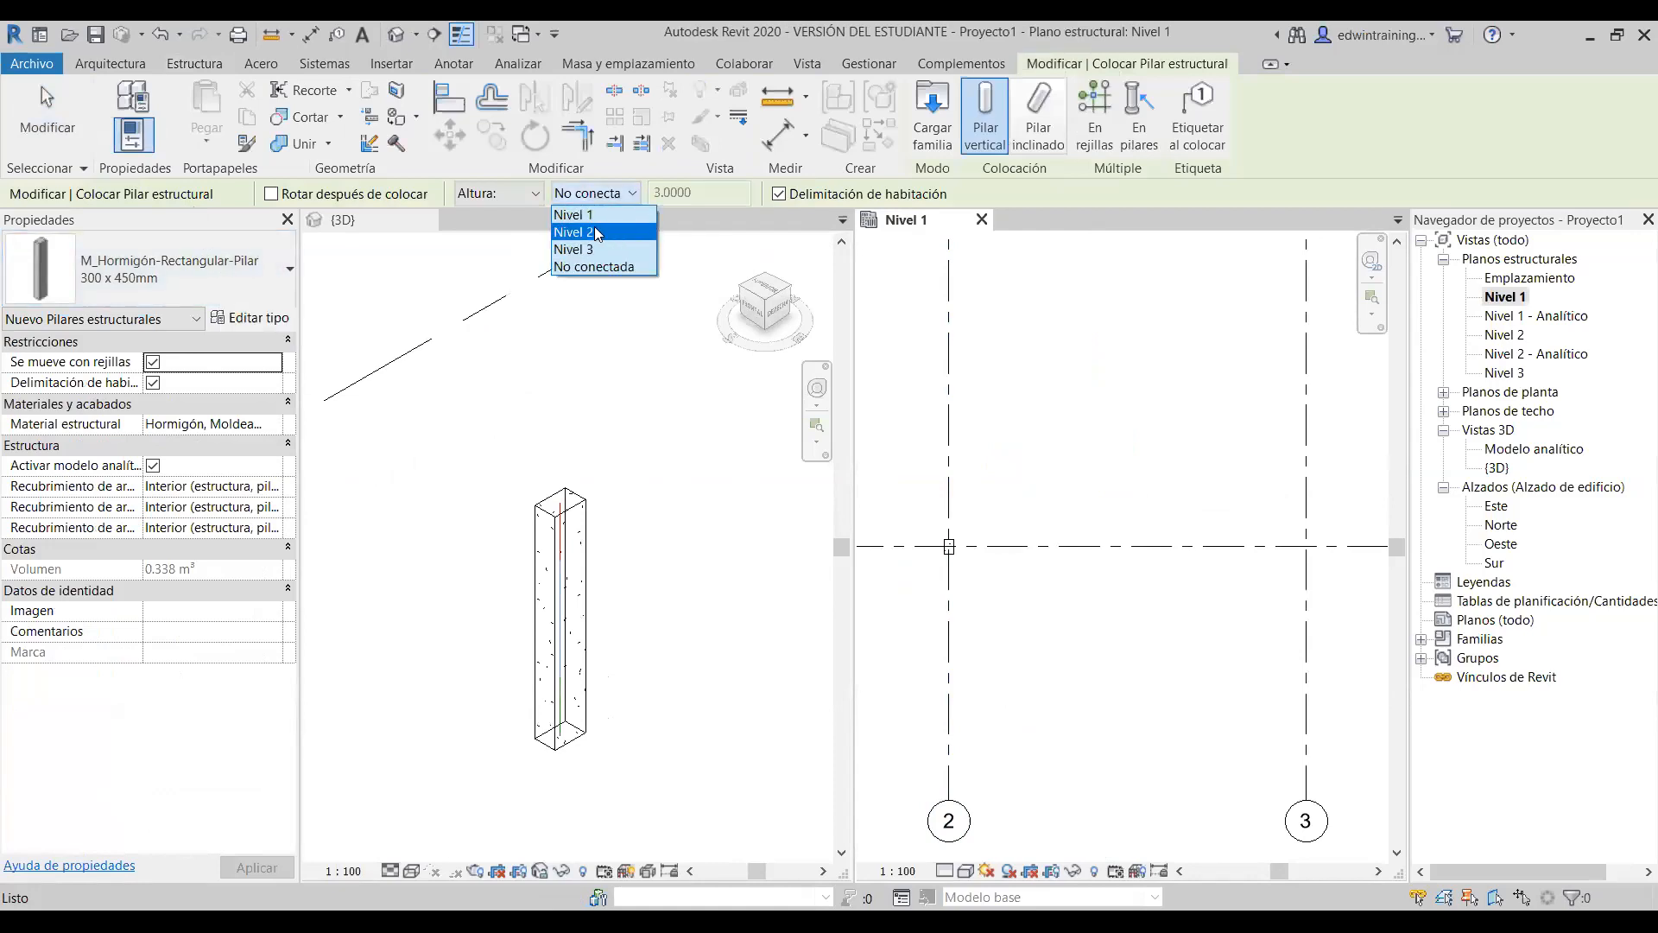
click(585, 233)
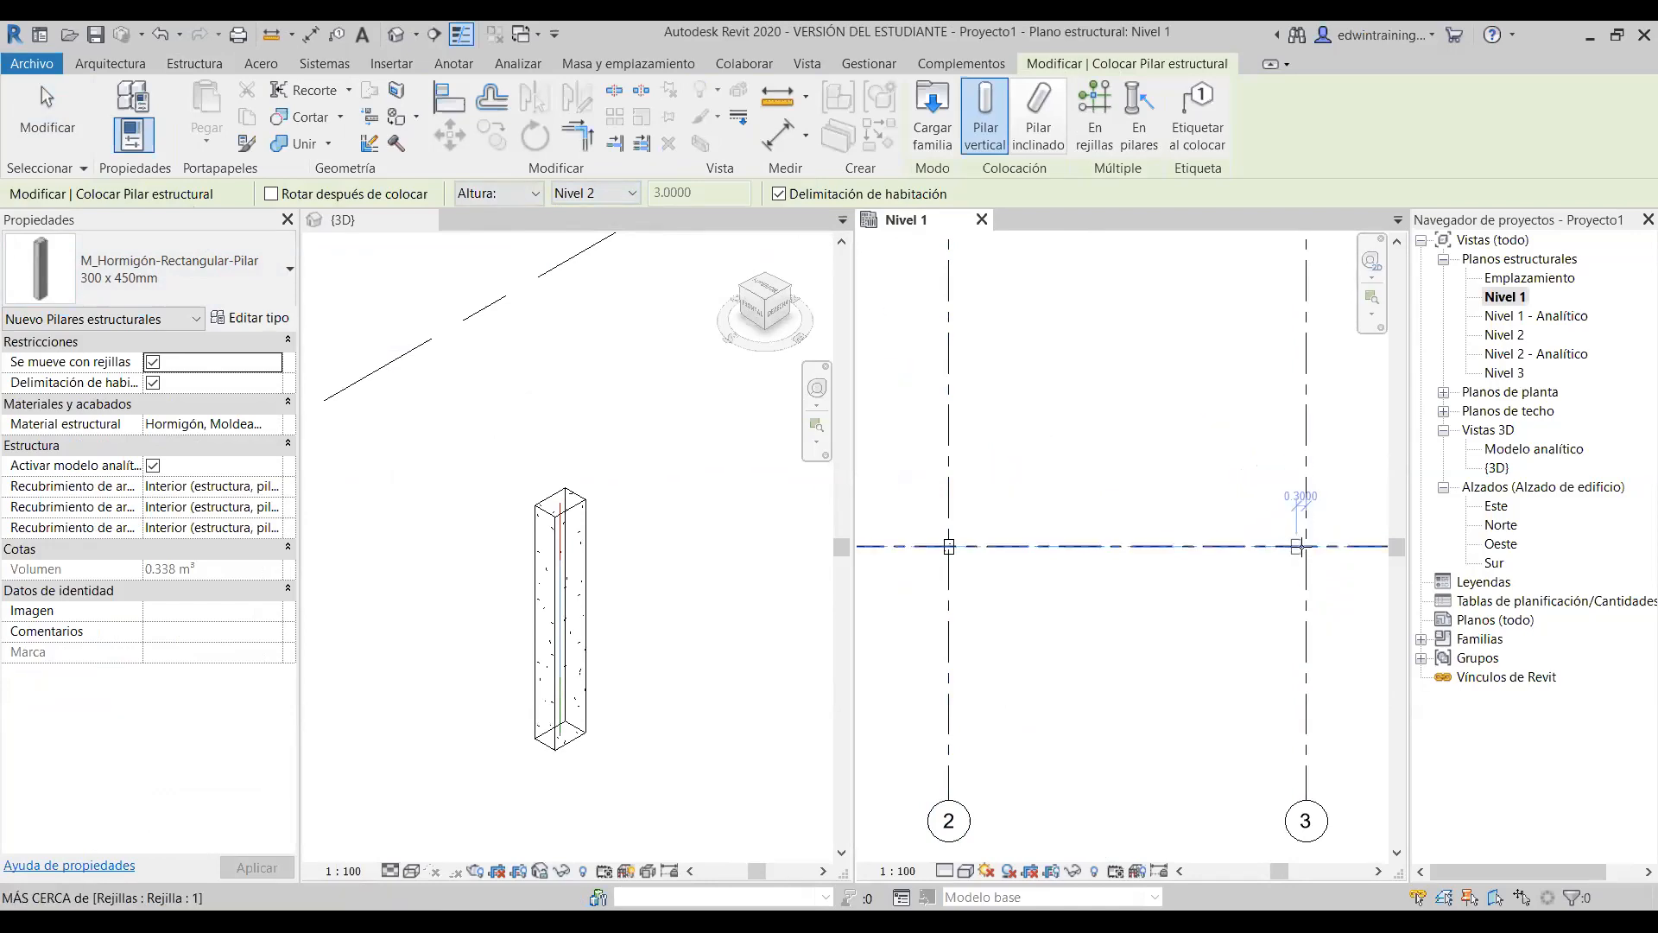
scroll(1296, 558, down, 3)
middle_drag(1307, 598, 1133, 596)
scroll(1115, 592, up, 2)
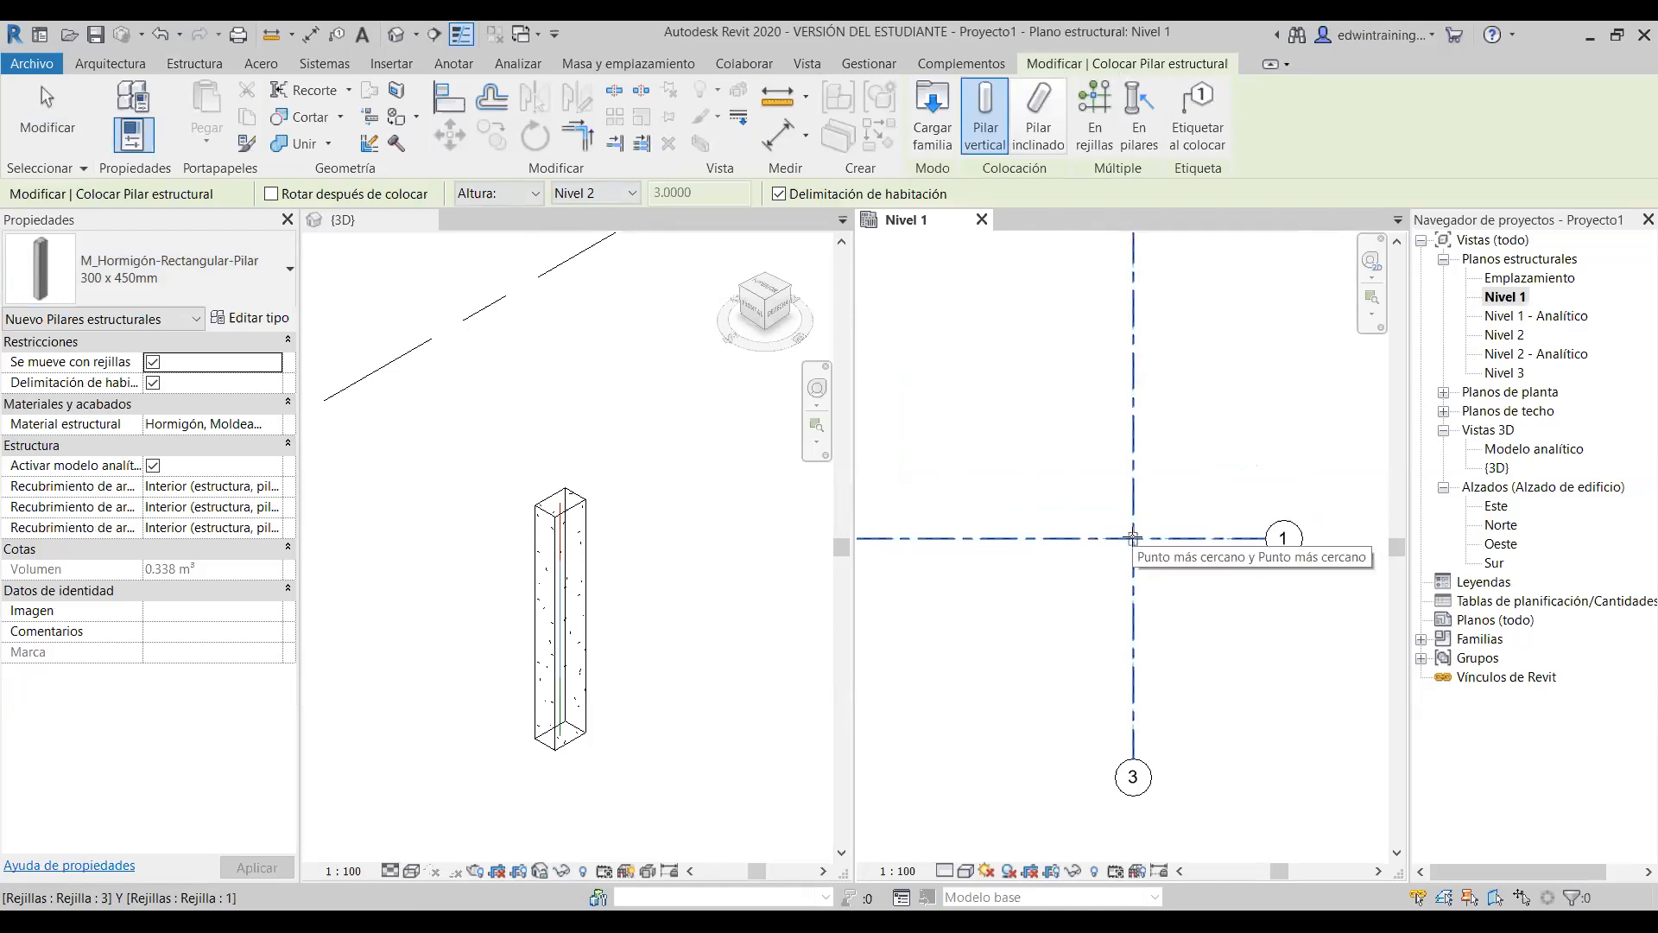
click(1134, 538)
scroll(1207, 617, down, 2)
scroll(1063, 618, up, 2)
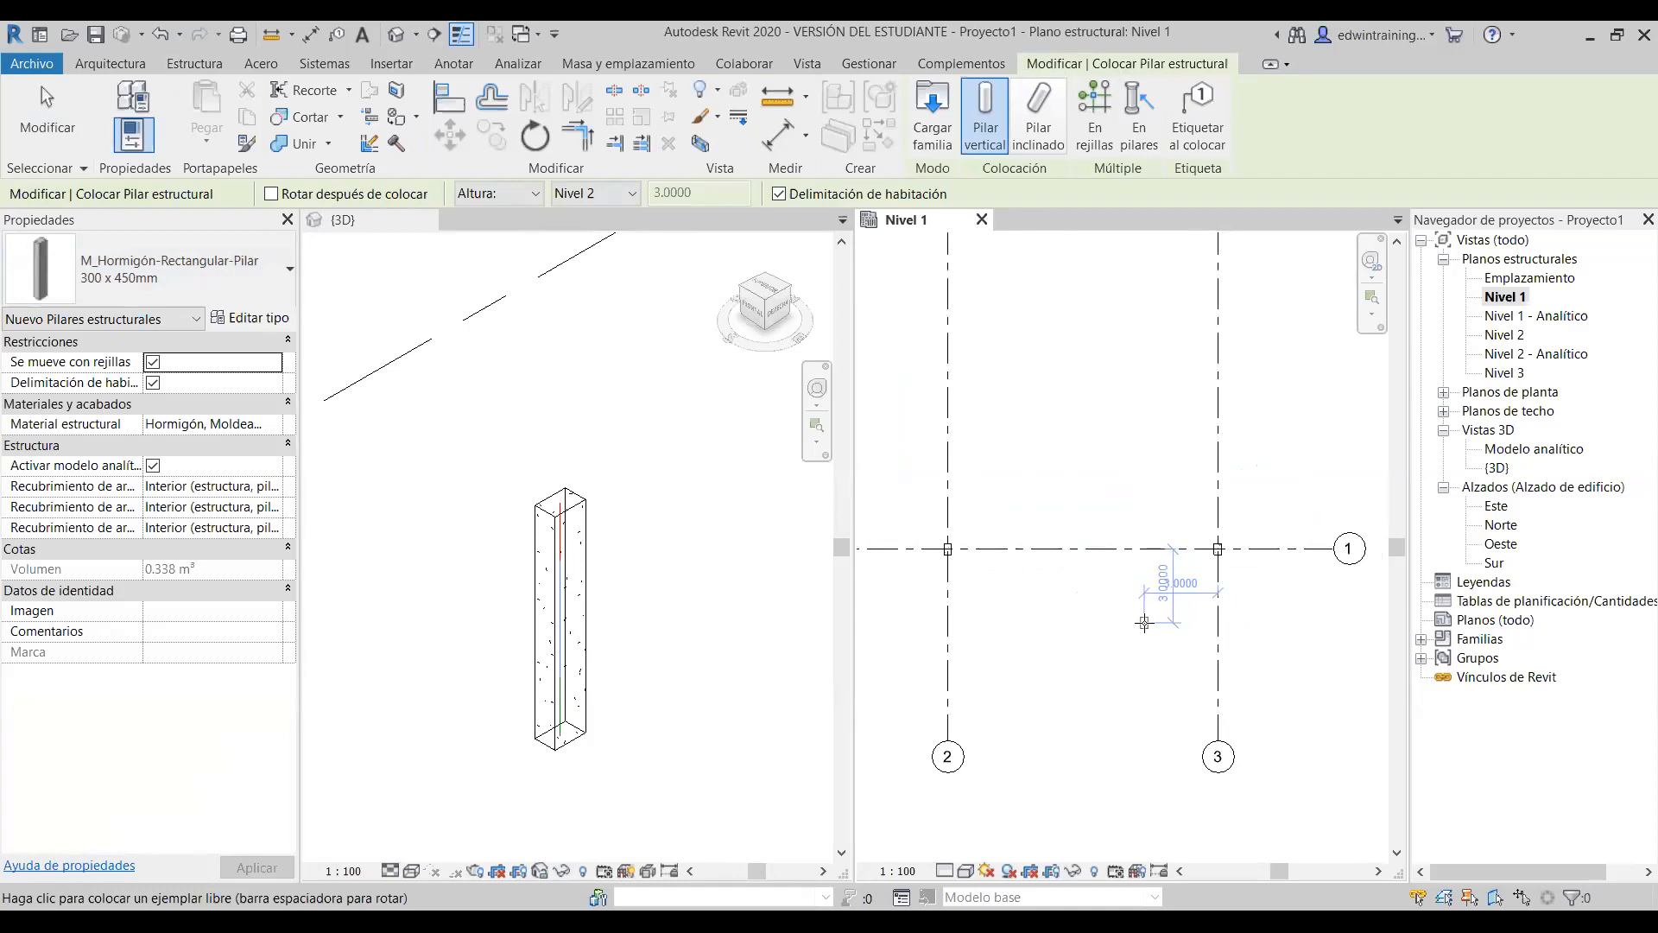
key(Escape)
key(Escape)
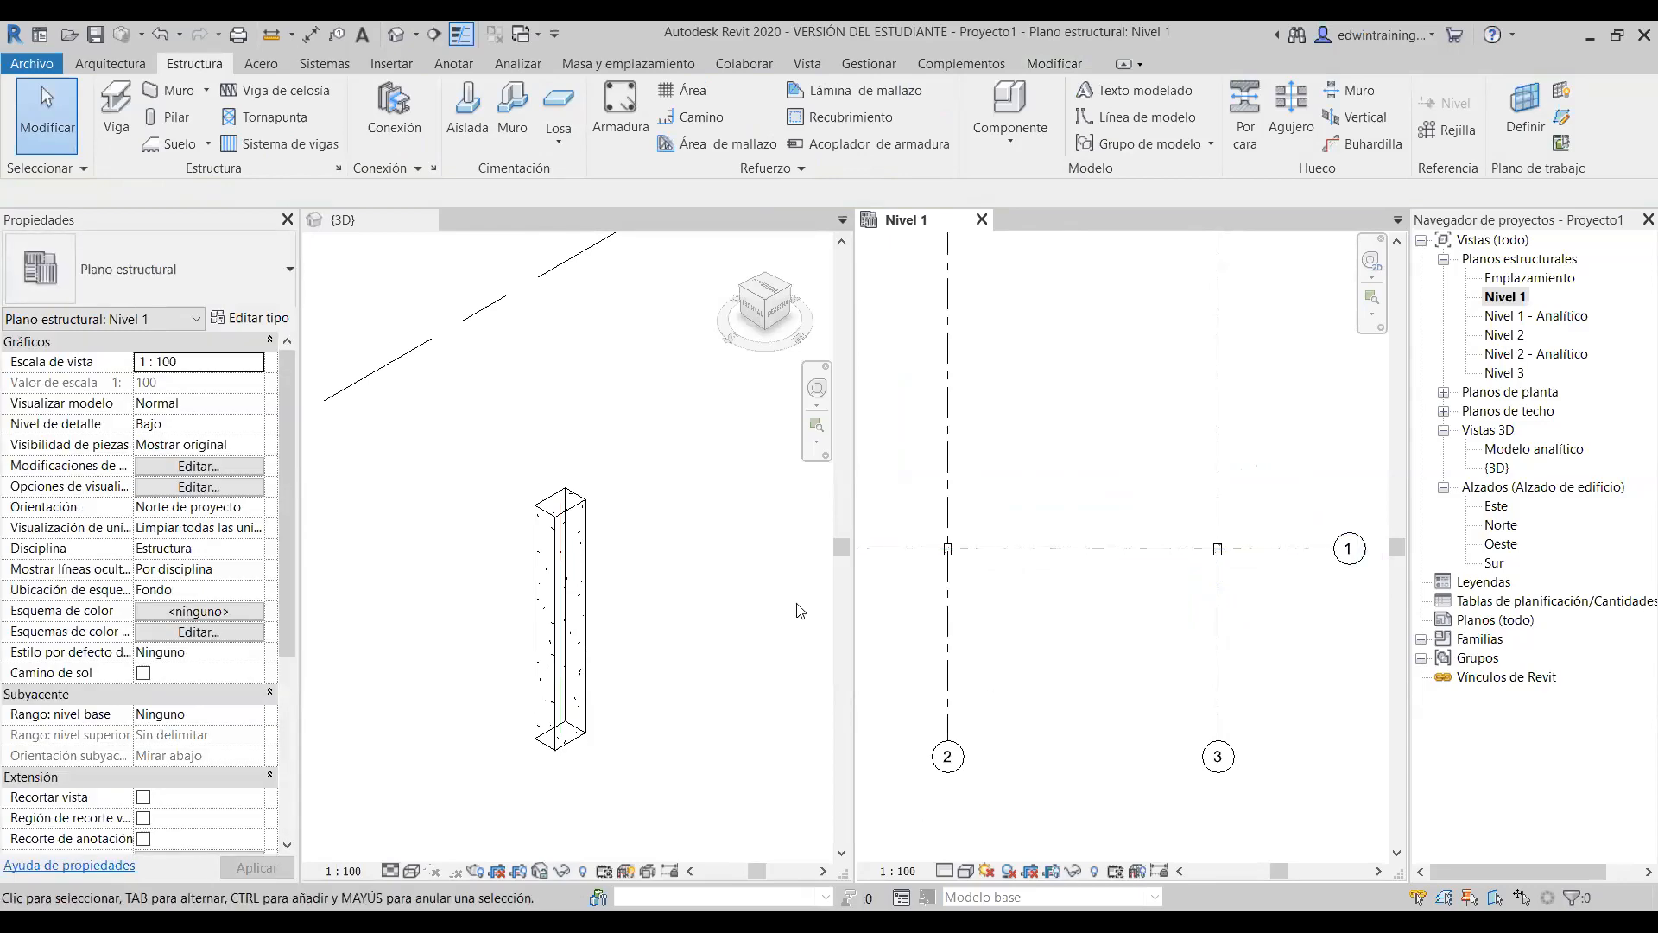
- Activate the 3D view, recentre on the columns, and switch to Wireframe
click(641, 554)
scroll(644, 553, down, 4)
middle_drag(690, 603, 596, 589)
scroll(567, 550, up, 2)
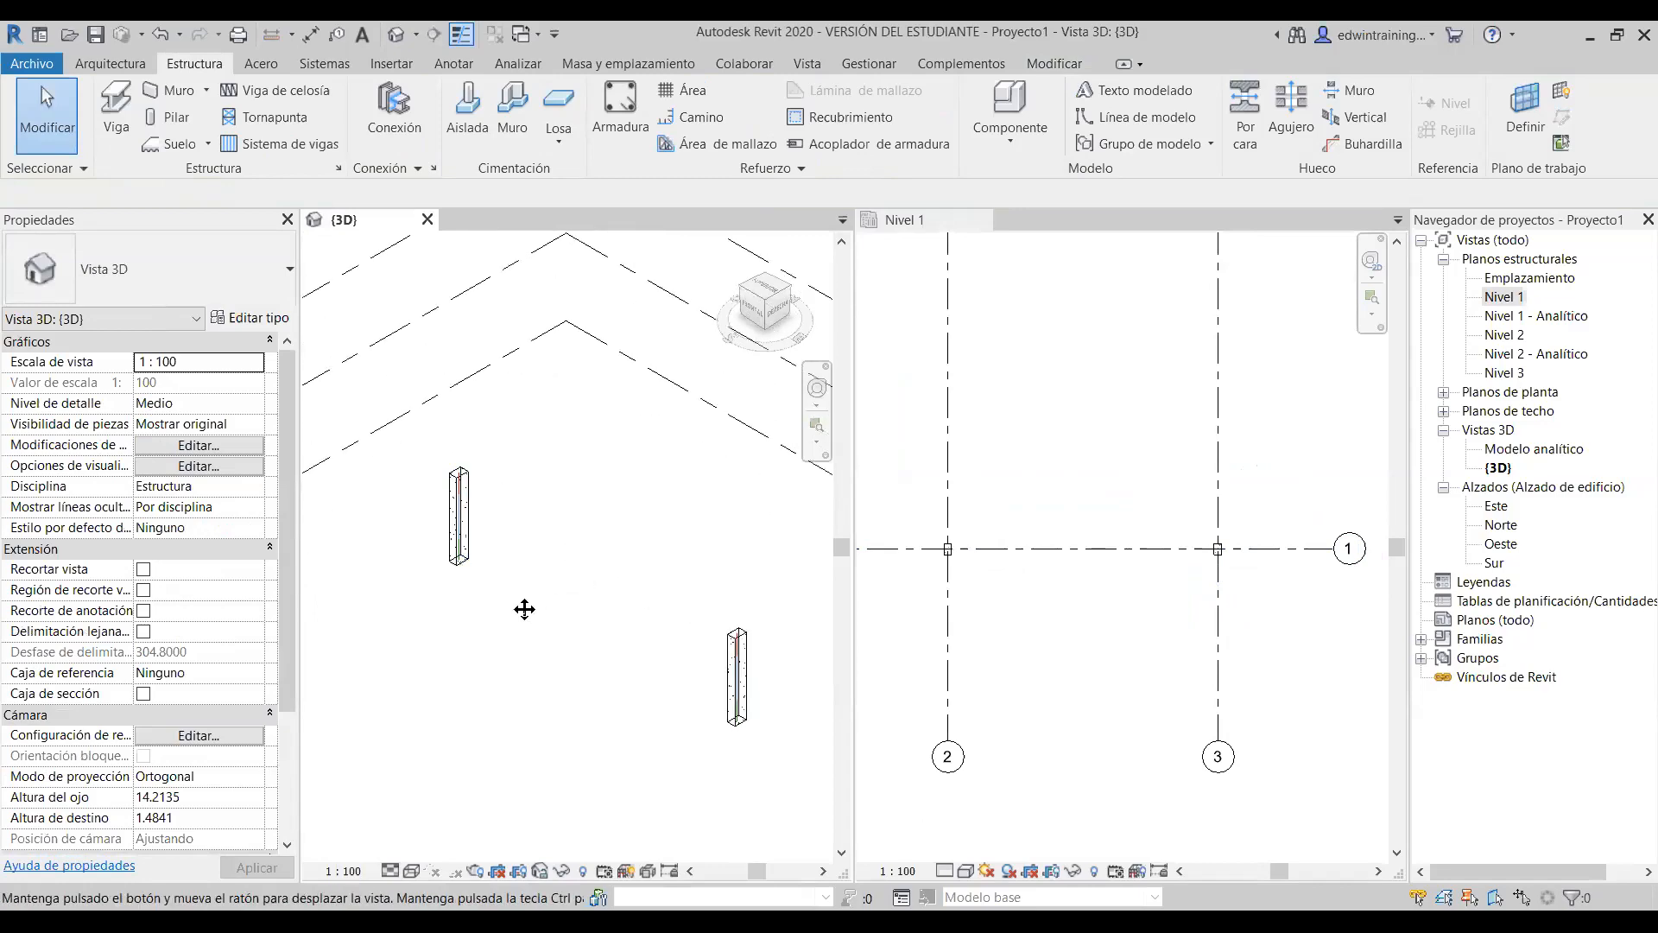
middle_drag(630, 609, 463, 602)
click(414, 869)
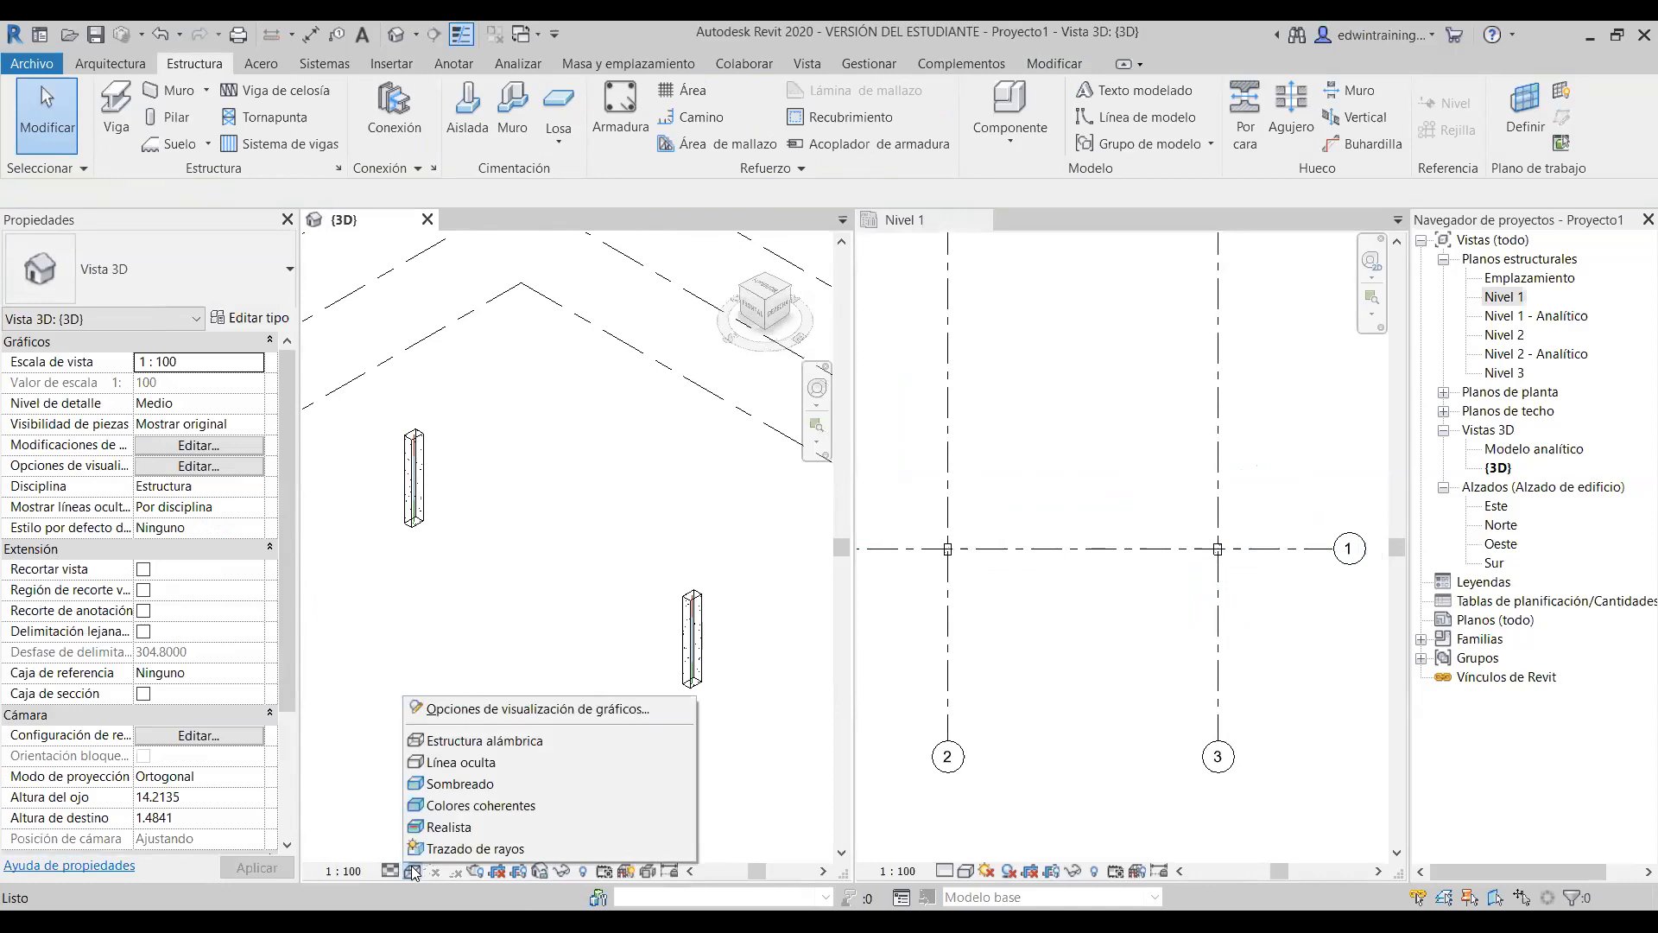
click(492, 741)
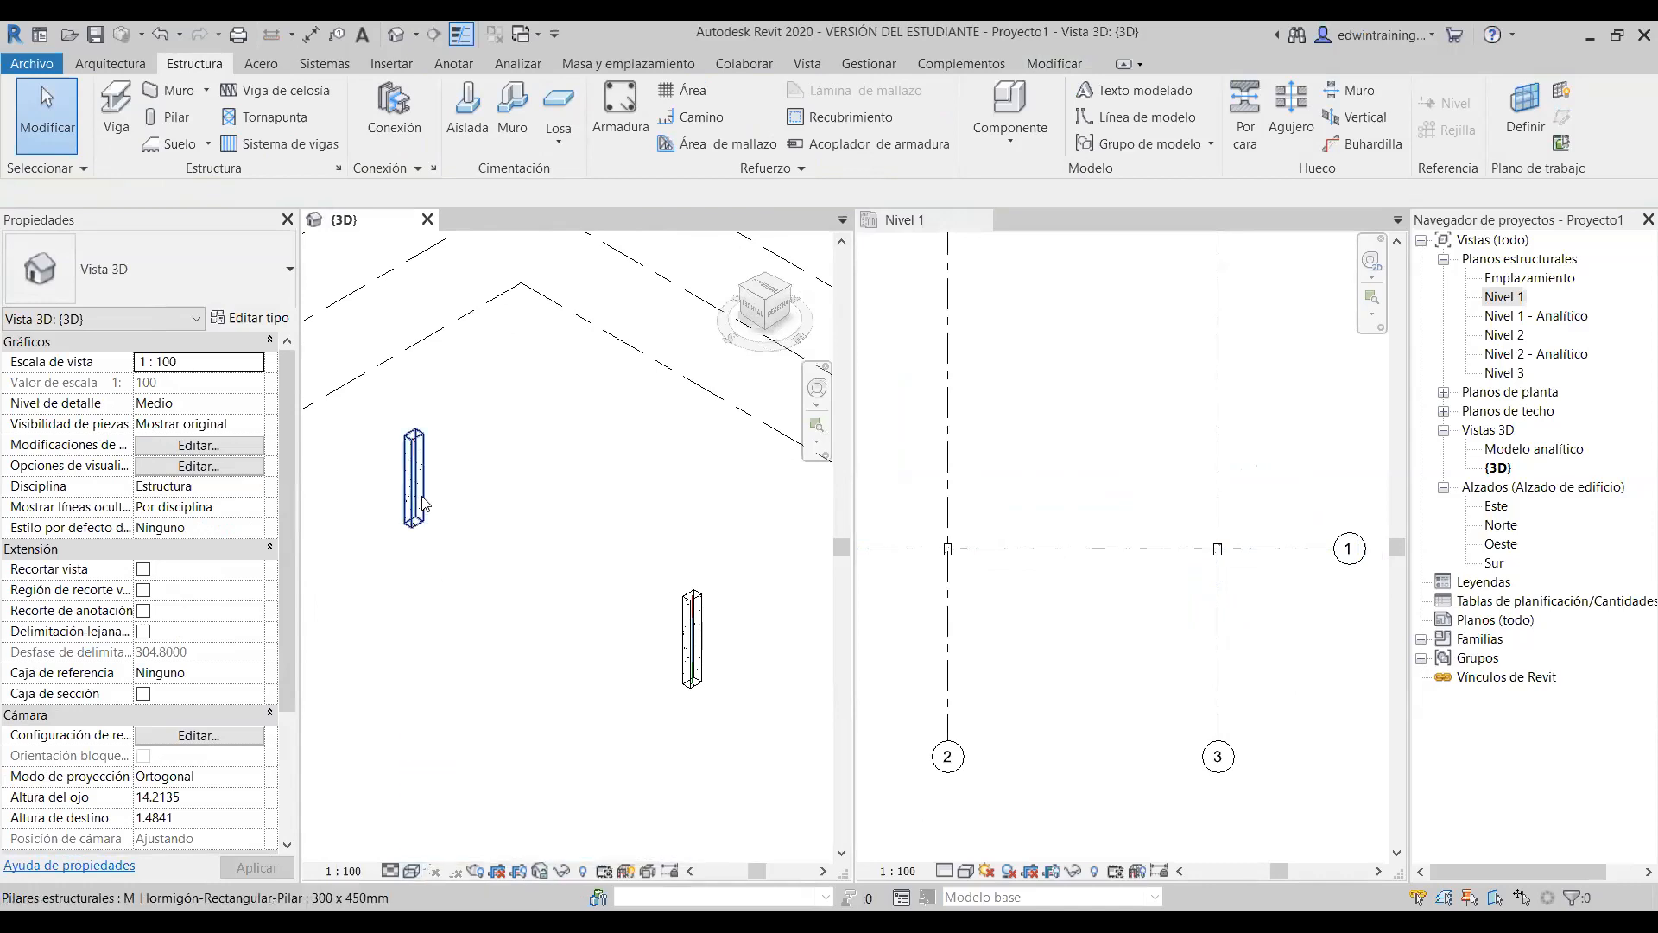
scroll(401, 414, up, 3)
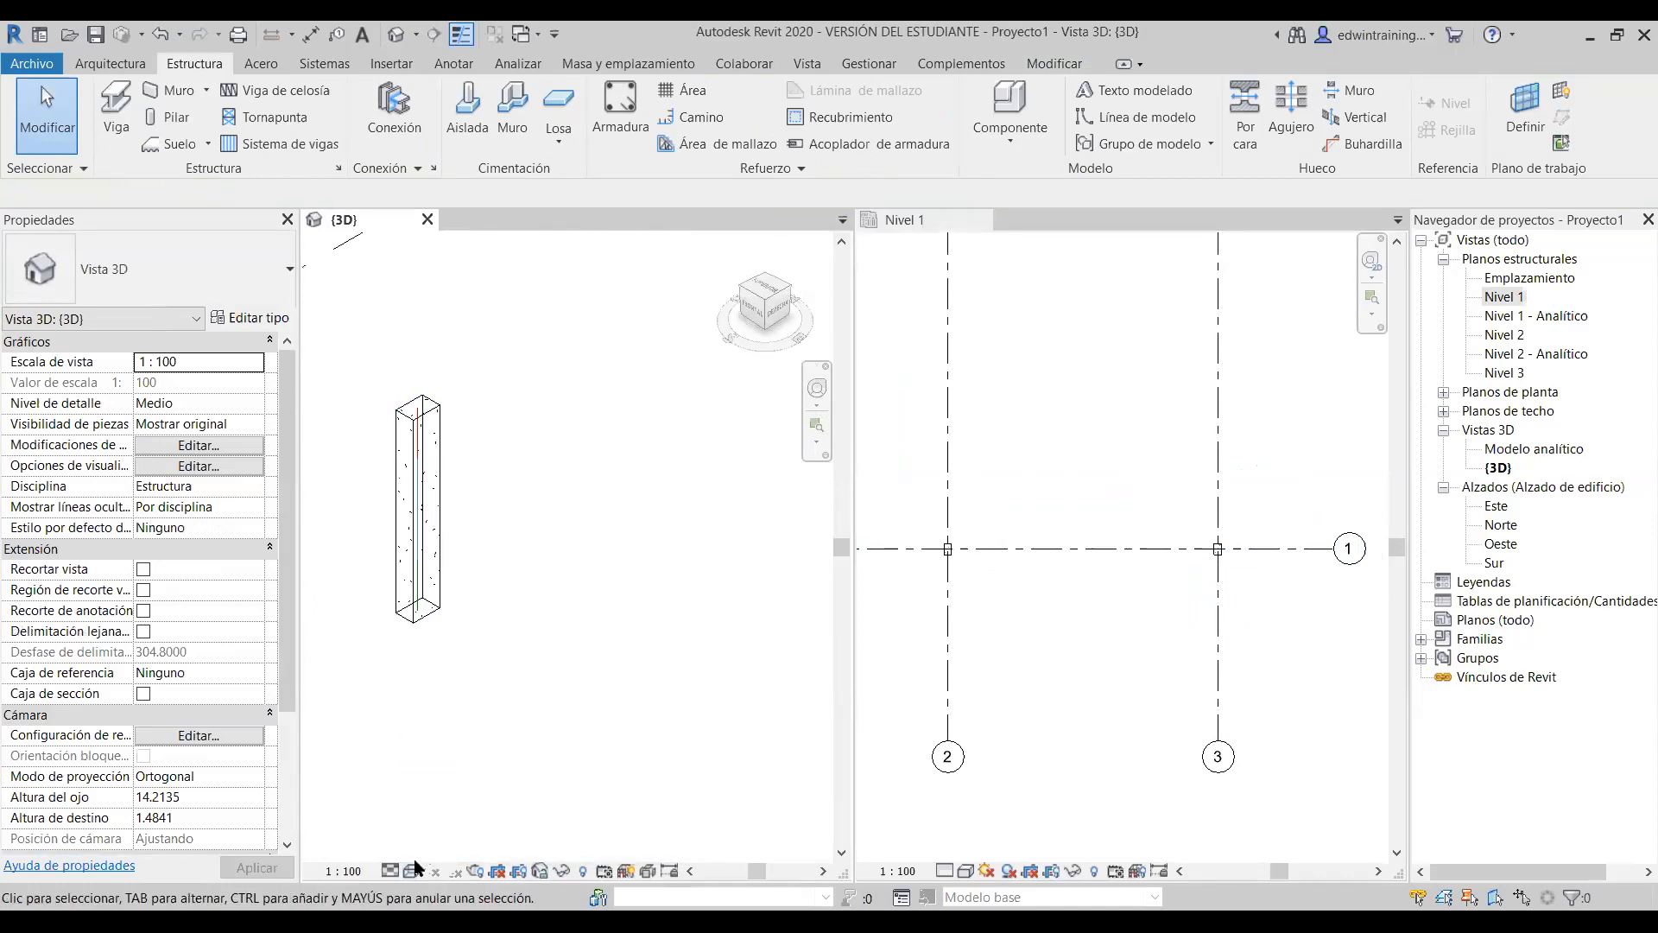
- Compare Hidden Line and Wireframe styles, then set the 3D view to Shaded
click(414, 871)
click(461, 762)
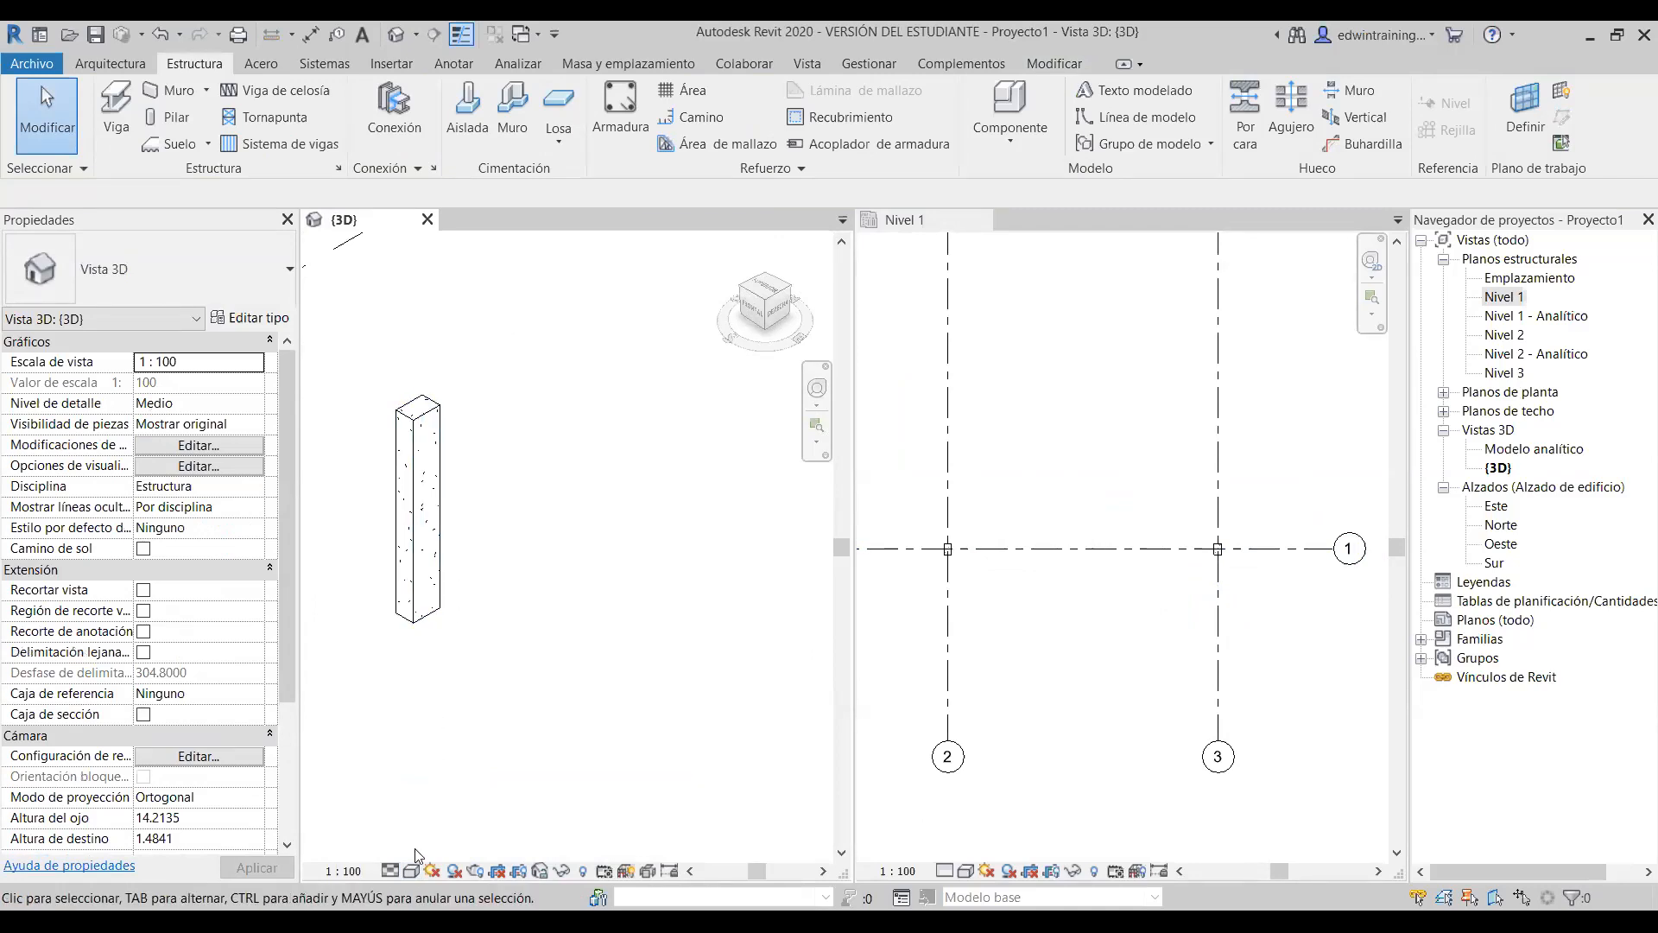
click(411, 871)
click(467, 738)
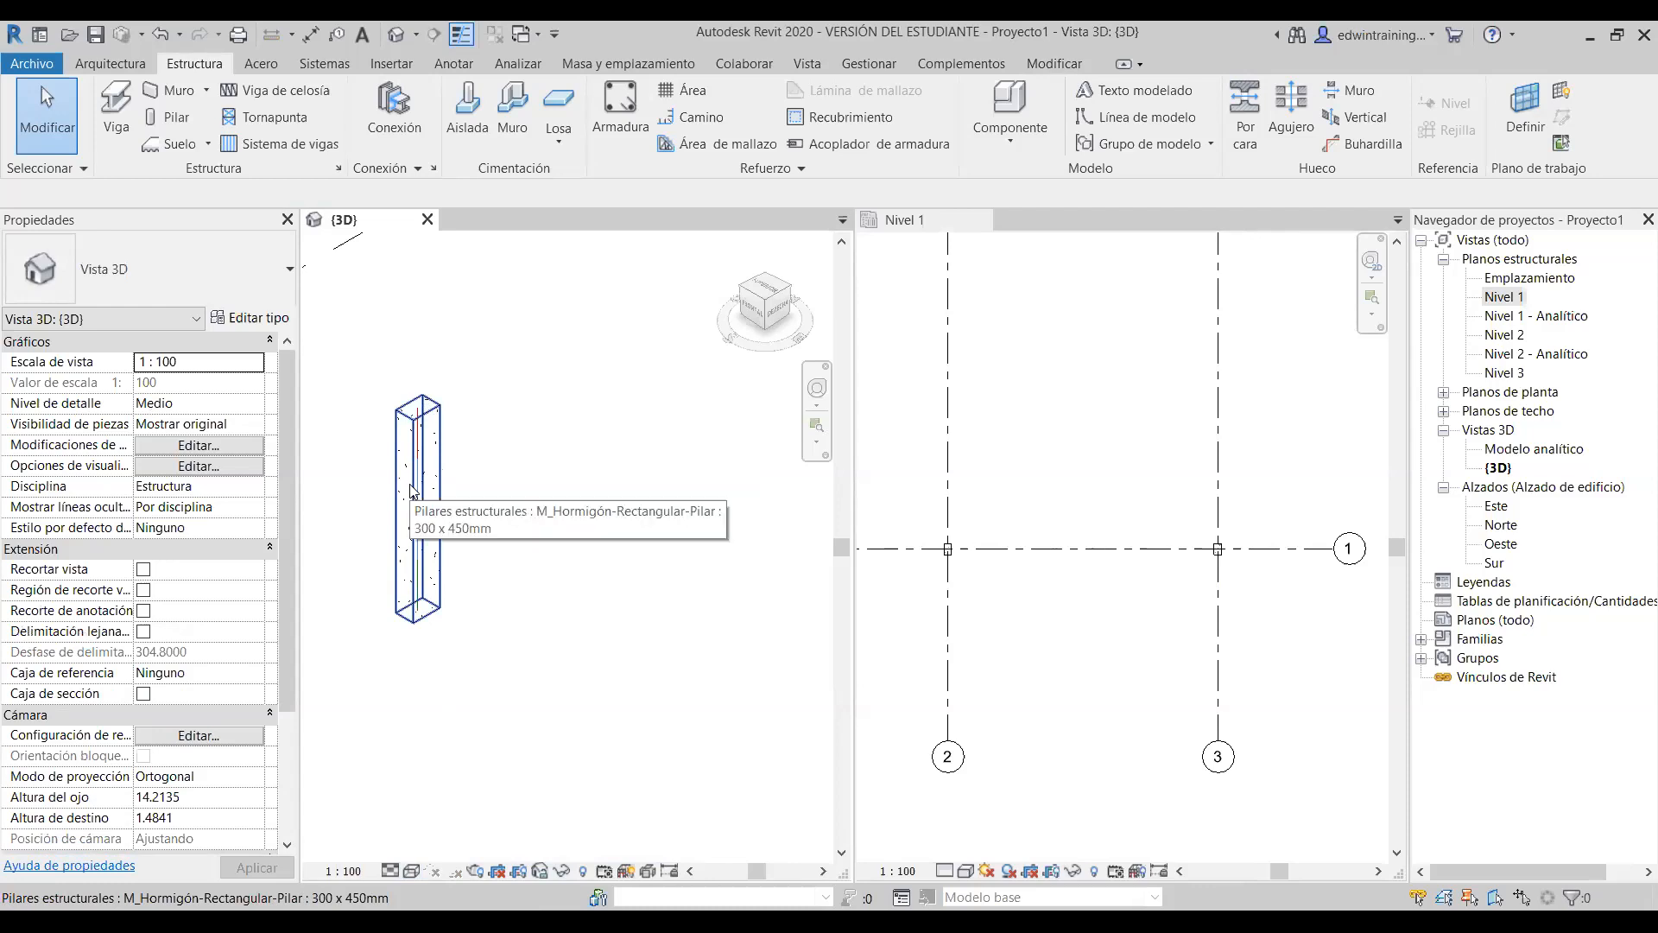
click(411, 873)
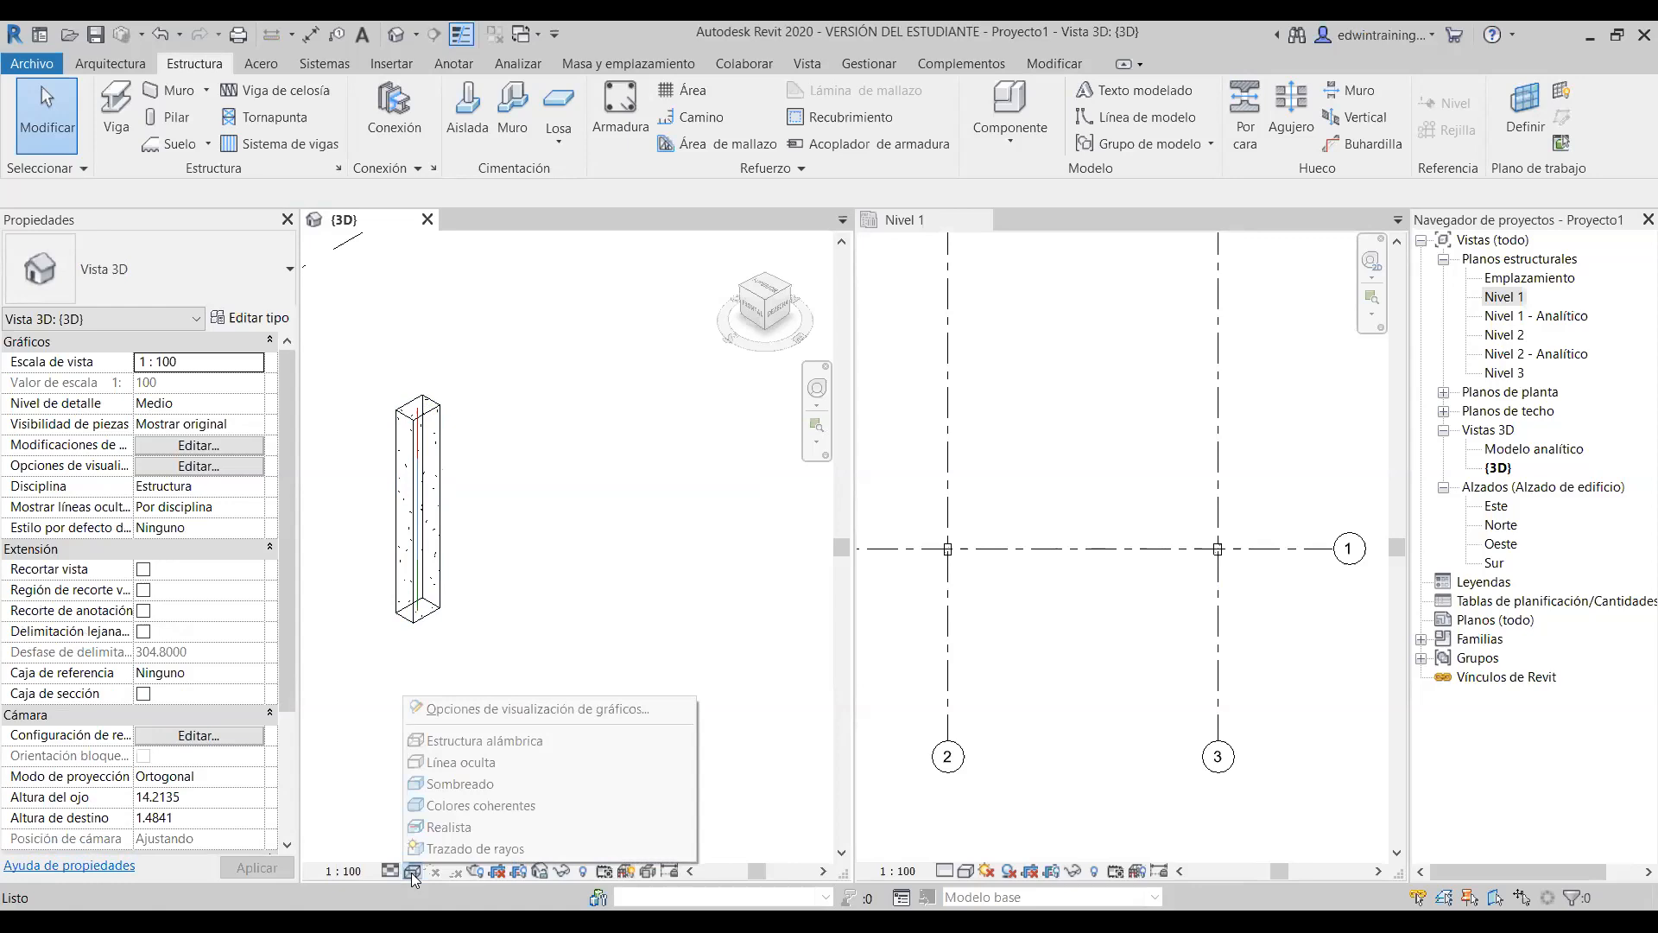
click(462, 763)
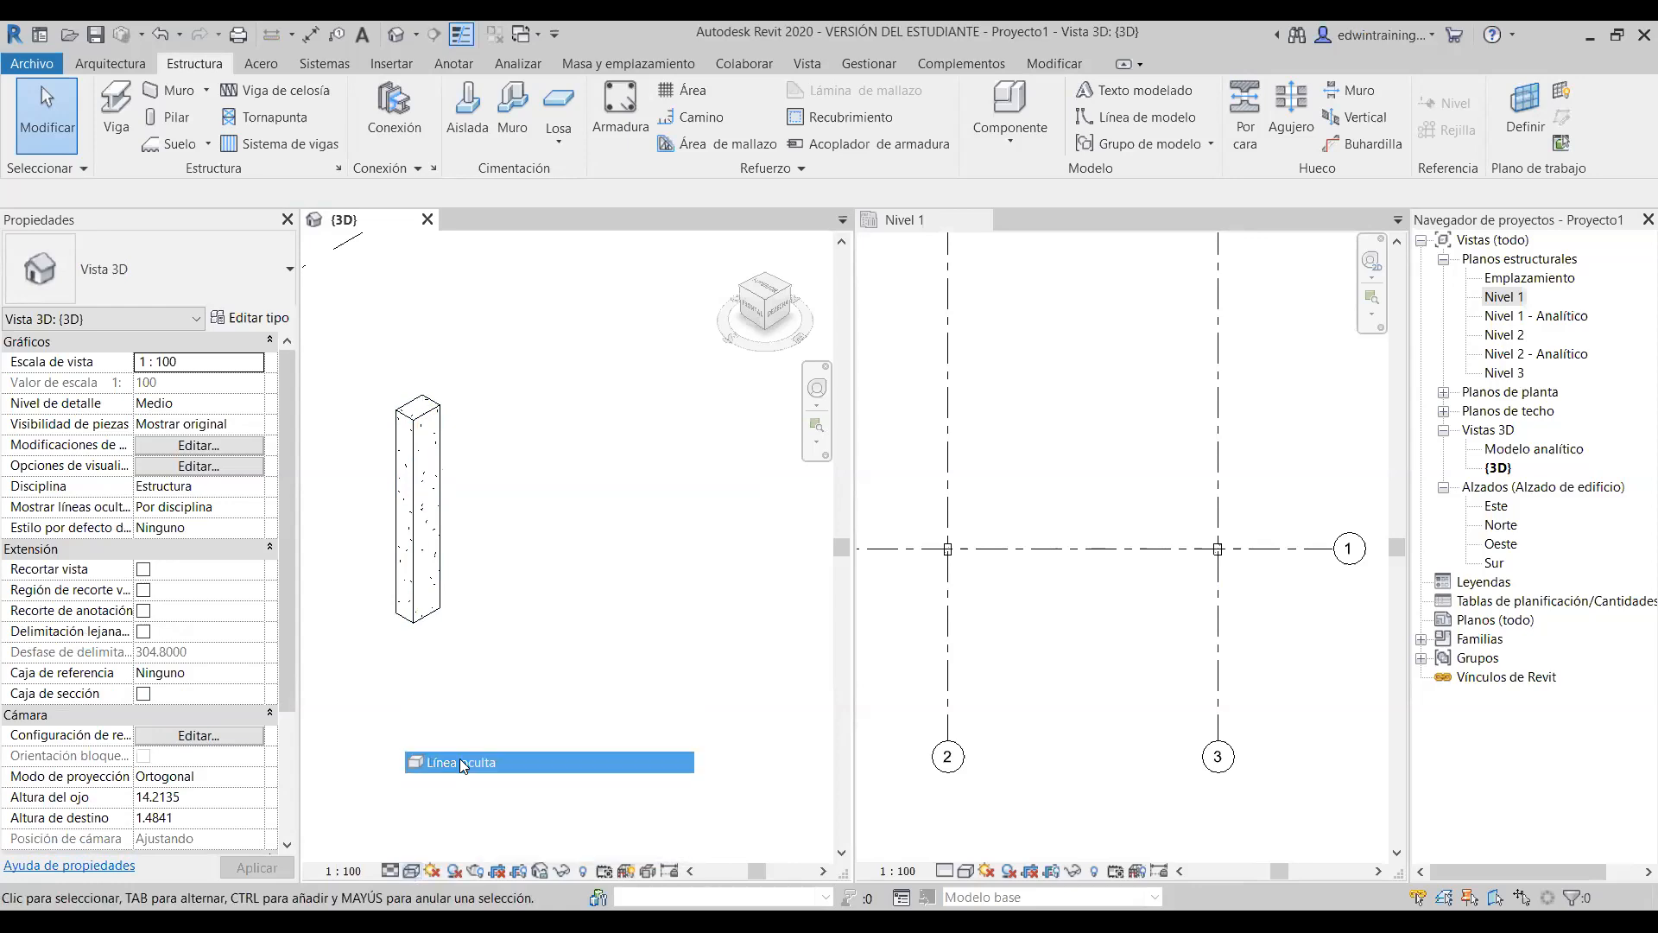
scroll(433, 503, down, 3)
scroll(438, 511, up, 1)
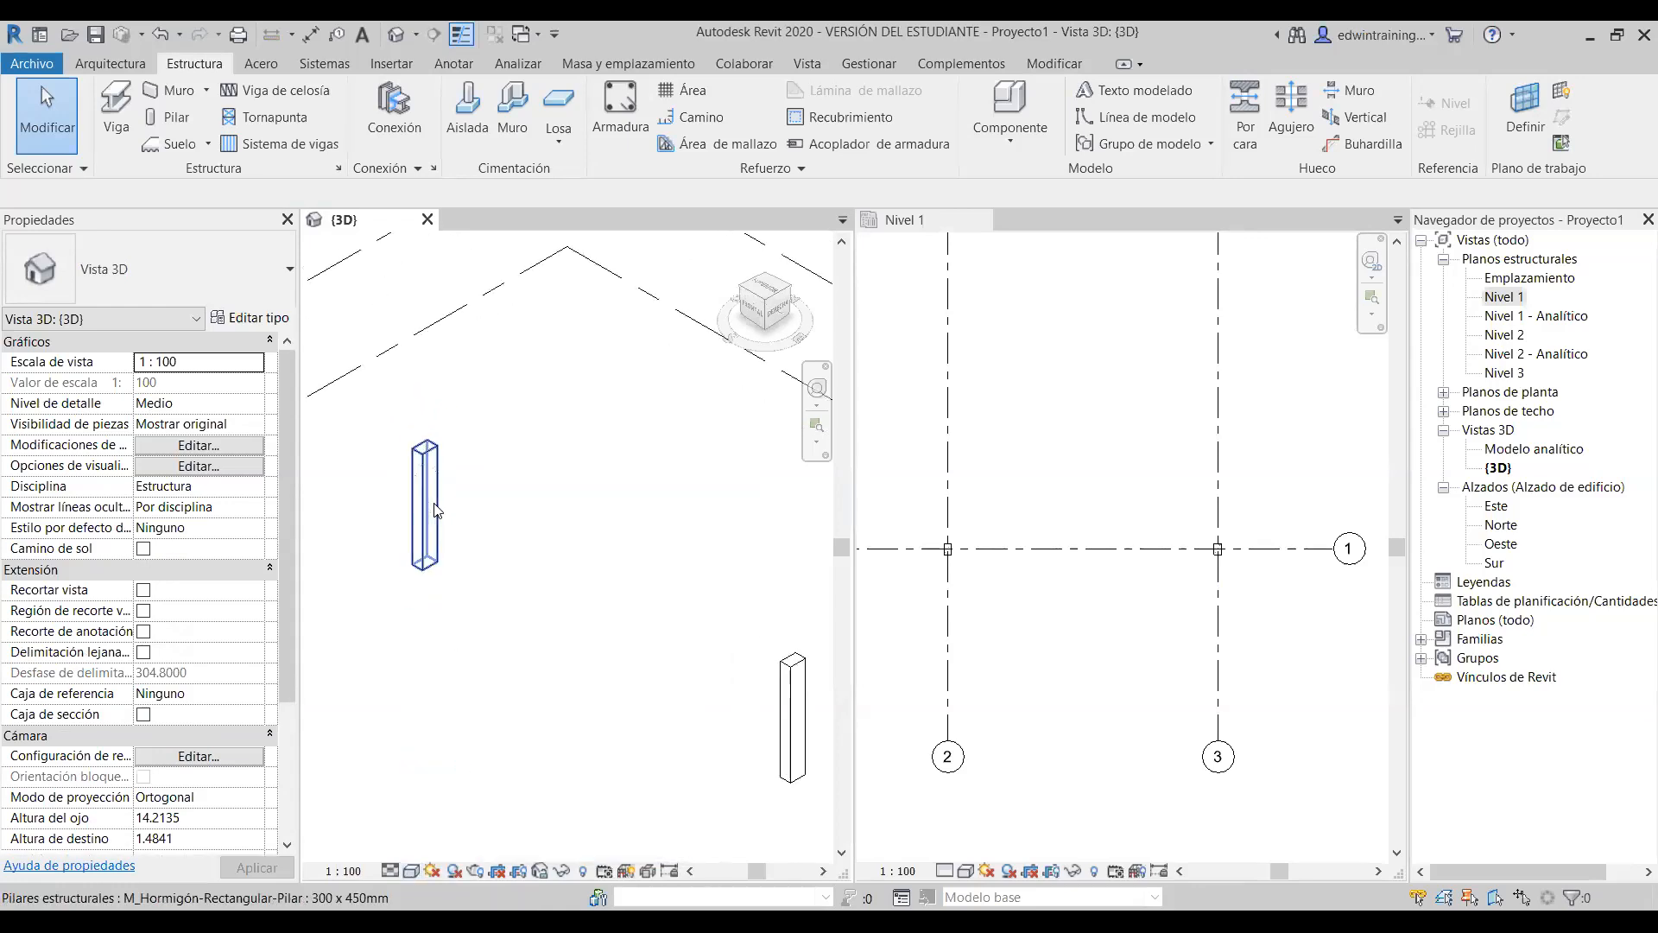
scroll(467, 635, up, 2)
scroll(443, 583, down, 3)
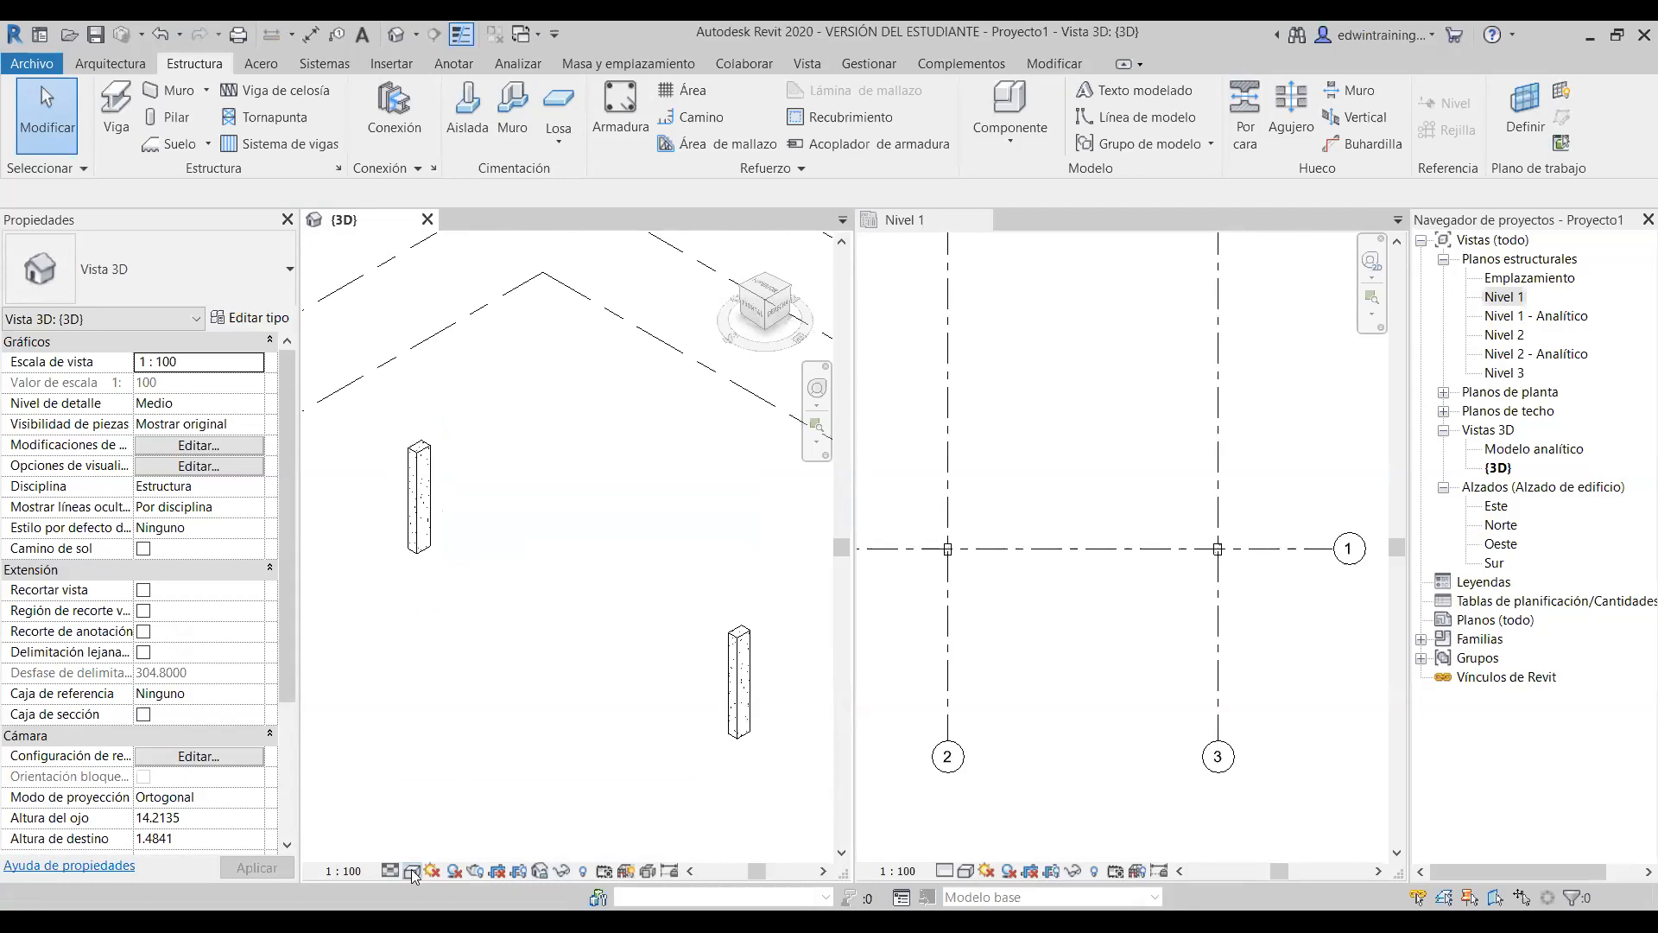
click(411, 869)
click(481, 783)
scroll(443, 468, up, 3)
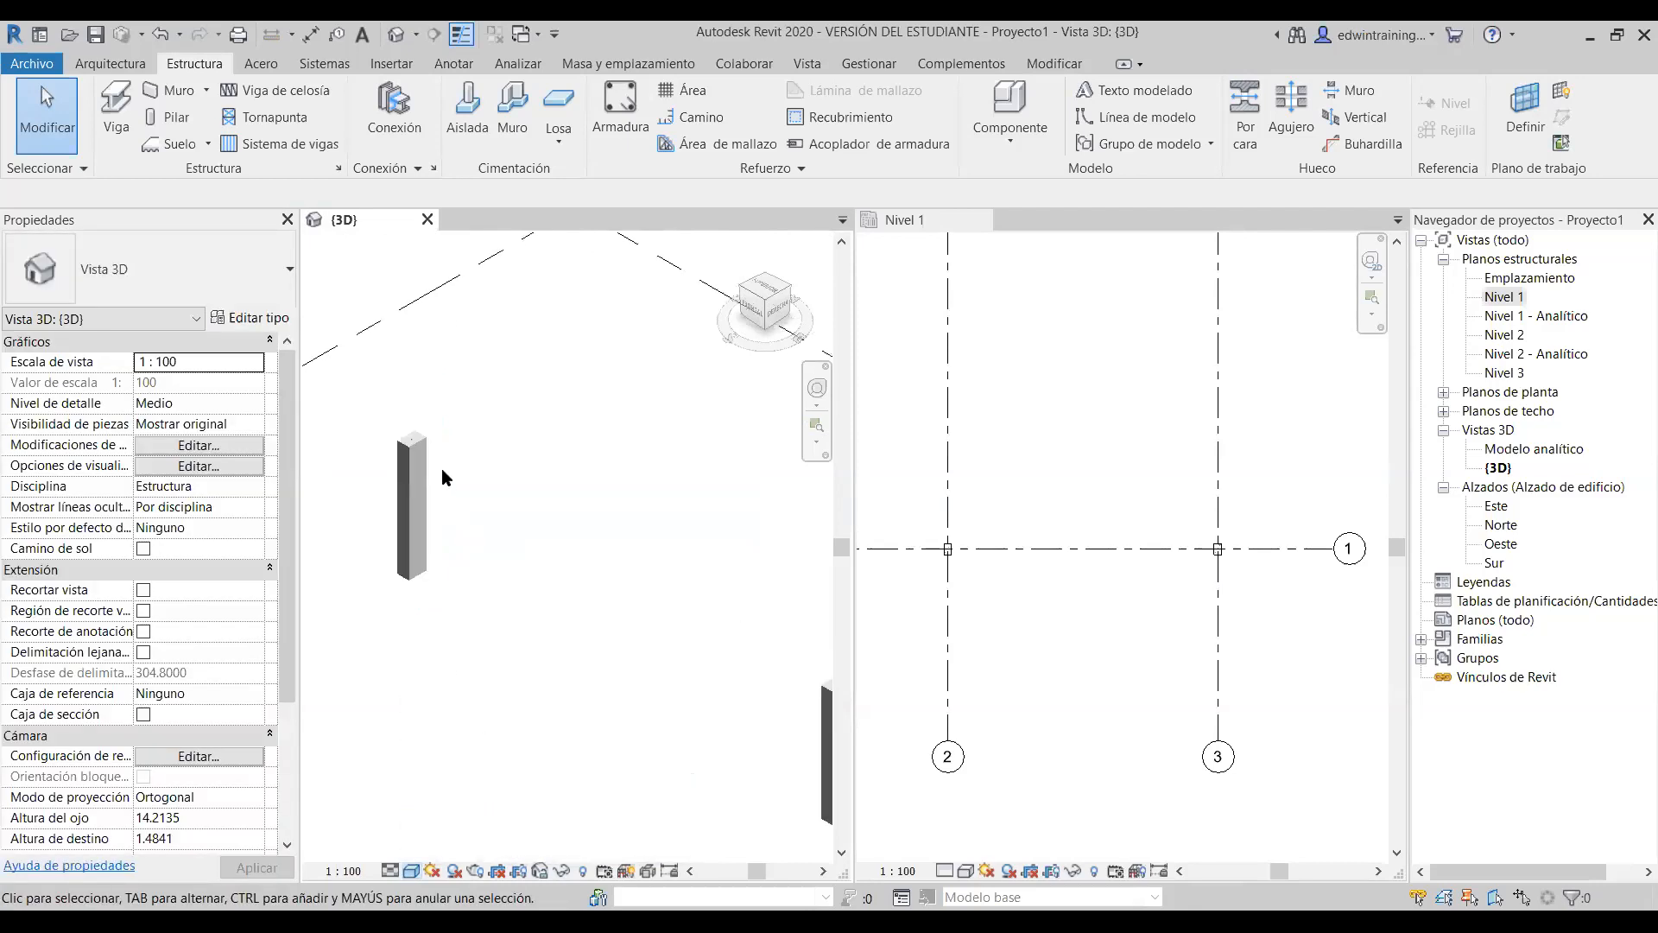
scroll(381, 434, down, 3)
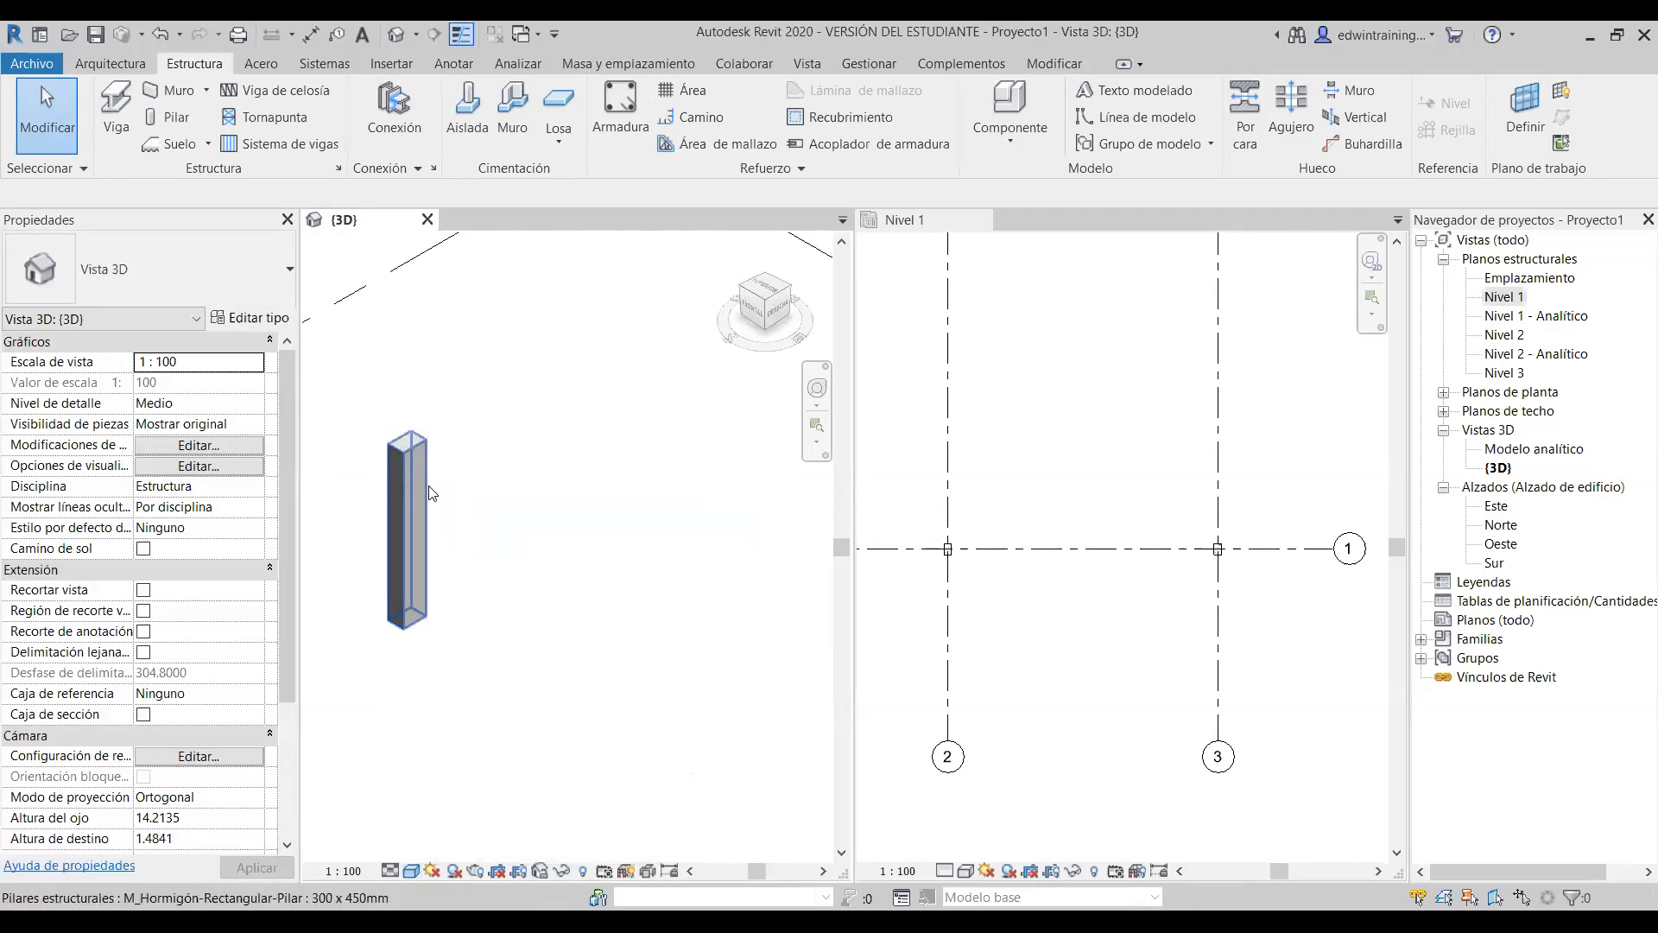
- Switch the 3D view's visual style from Consistent Colors to Realista
click(413, 871)
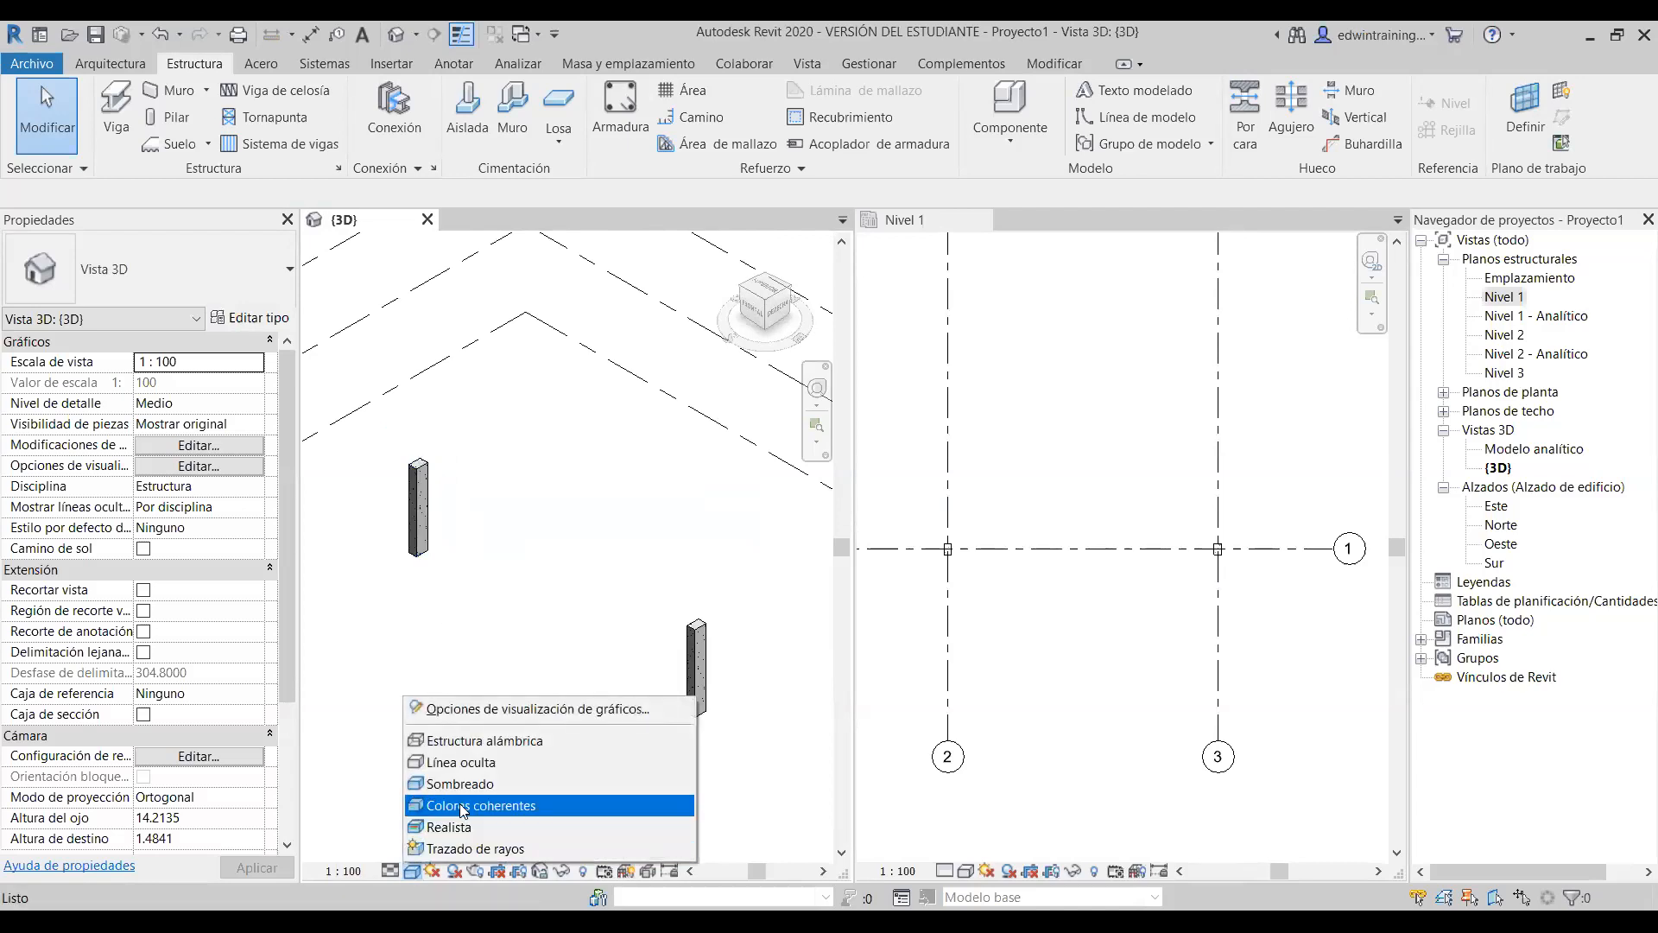
click(462, 808)
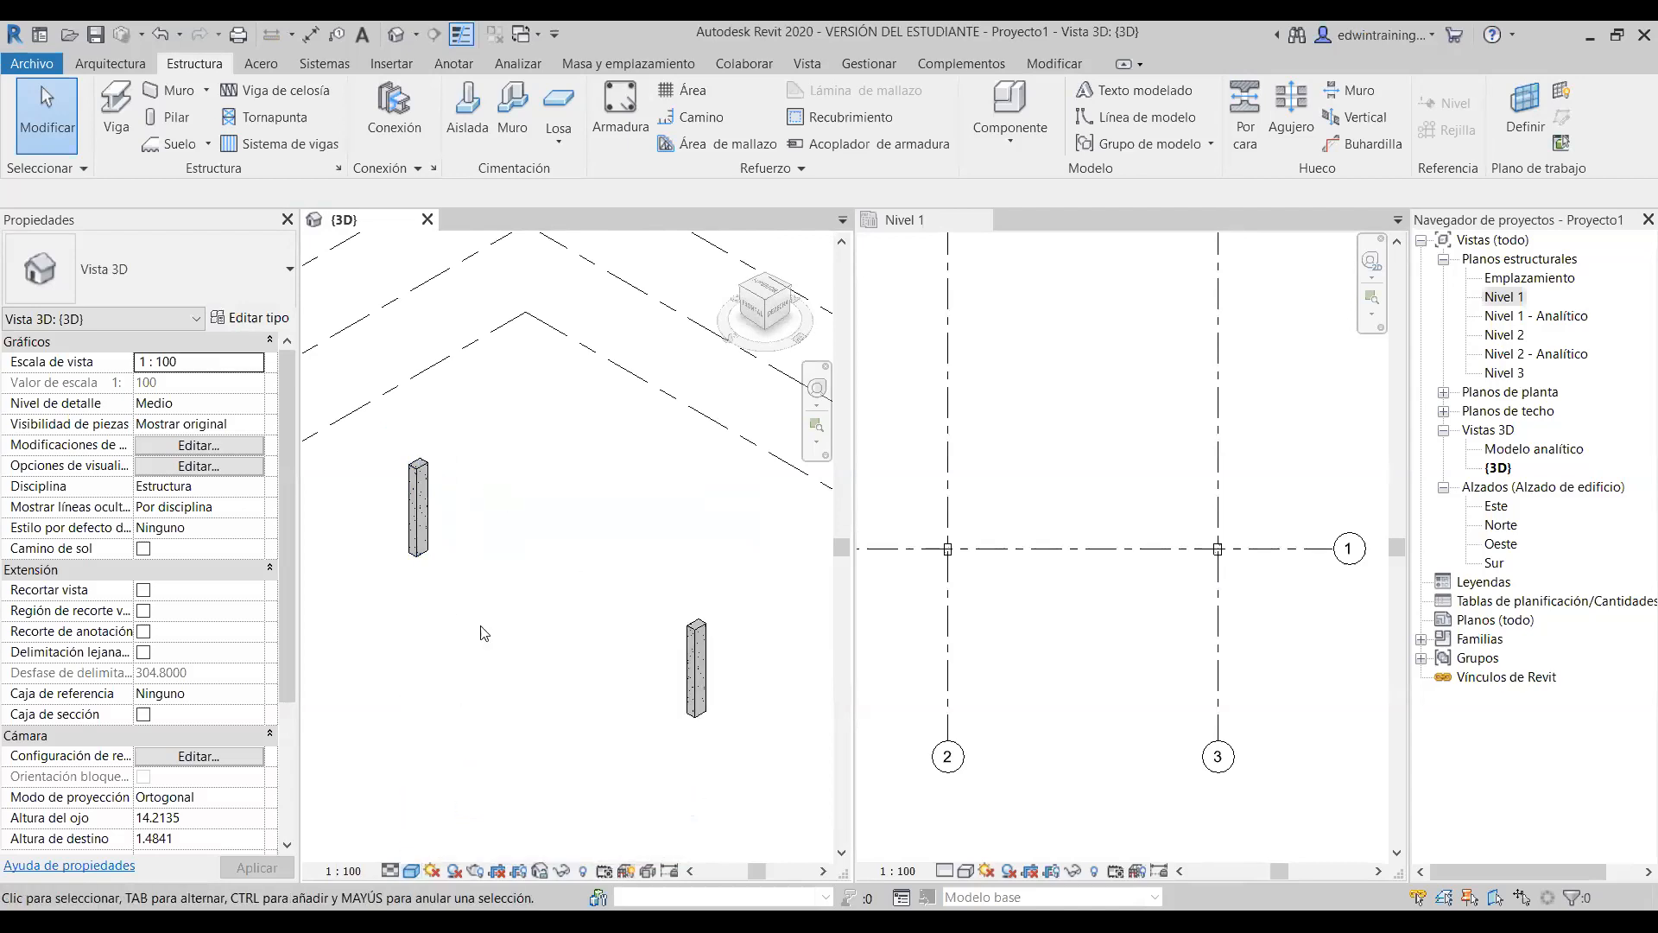
scroll(421, 492, up, 5)
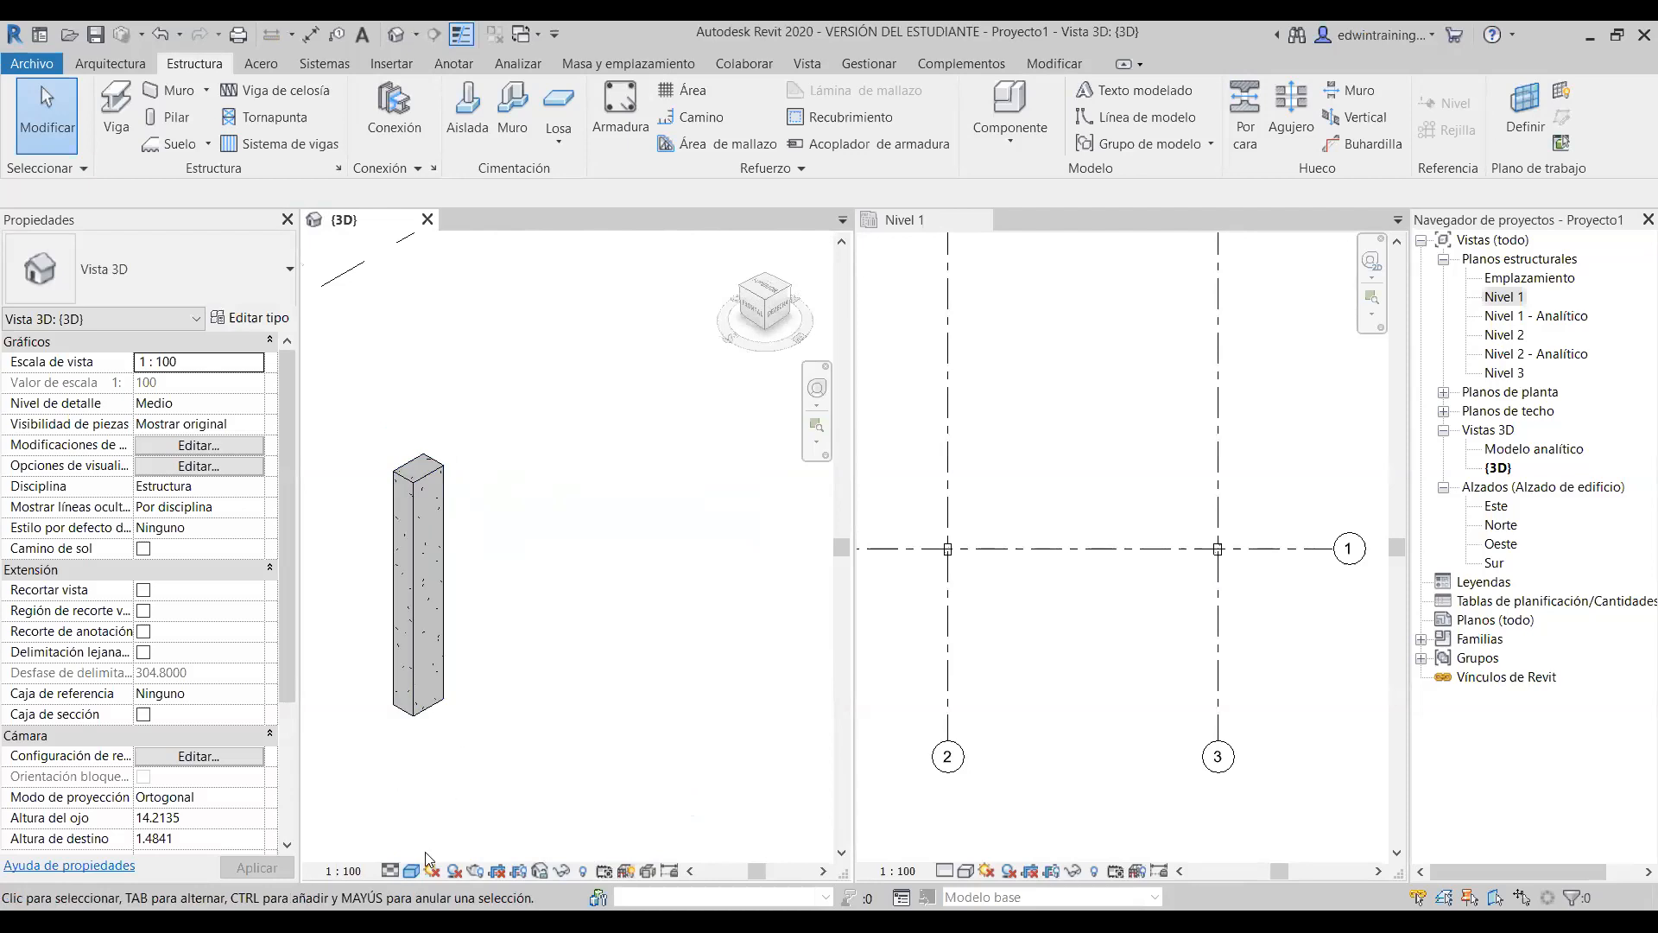
click(413, 871)
click(483, 828)
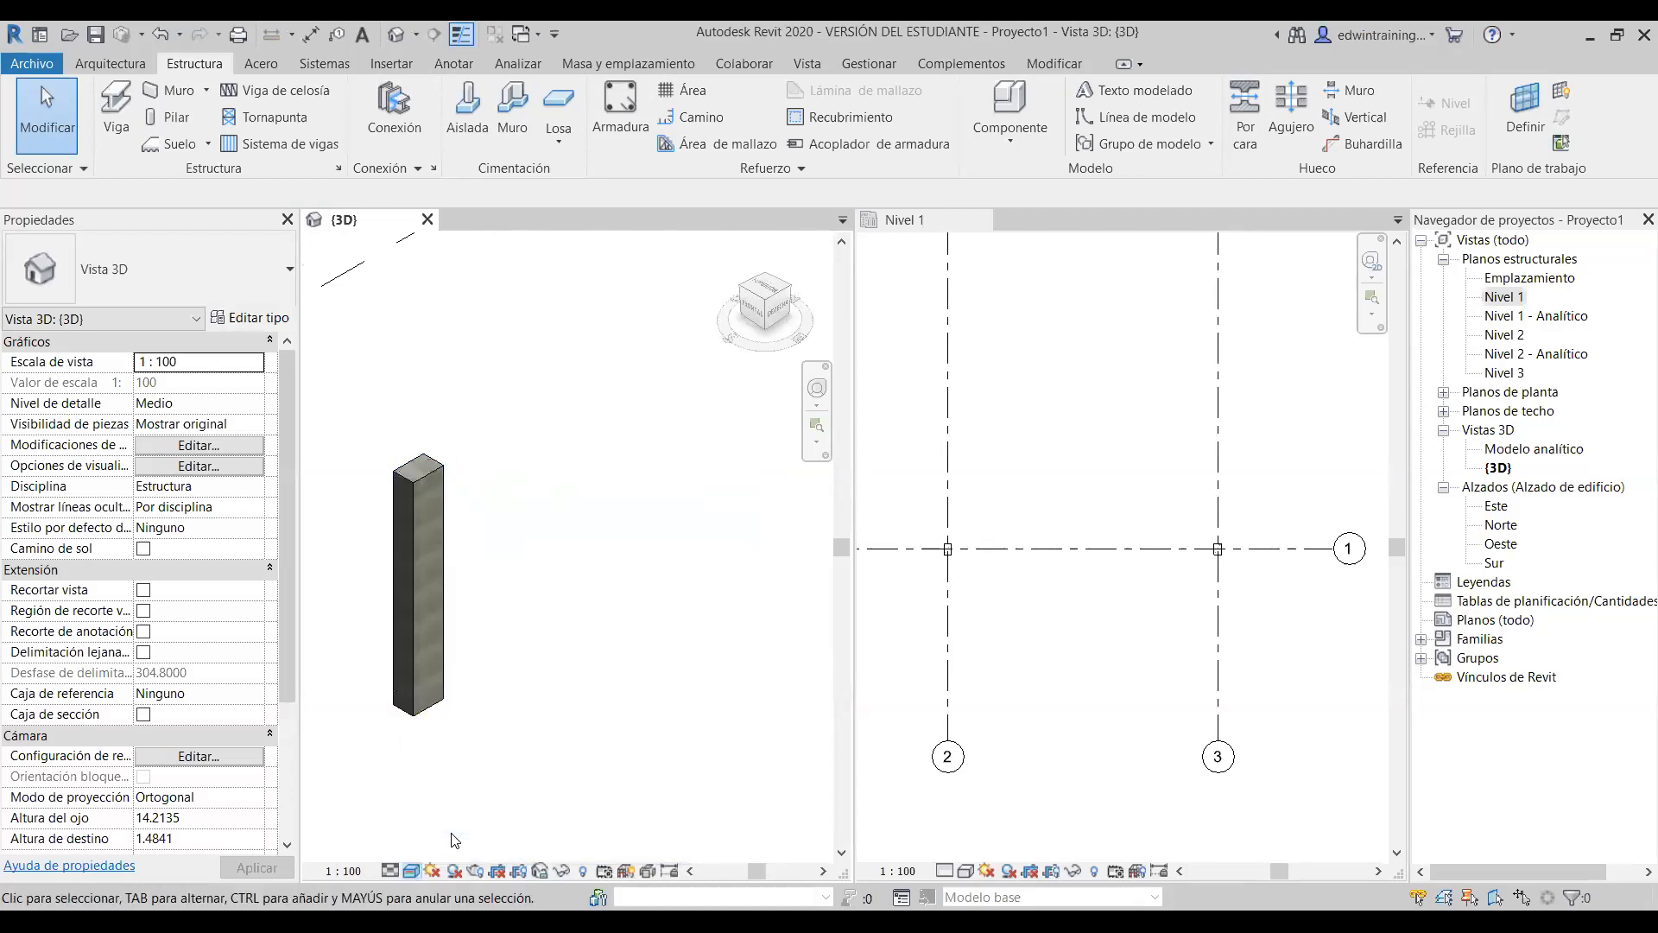
- Zoom in on the concrete columns, then set the 3D view to Línea oculta (Hidden Line)
scroll(445, 473, up, 5)
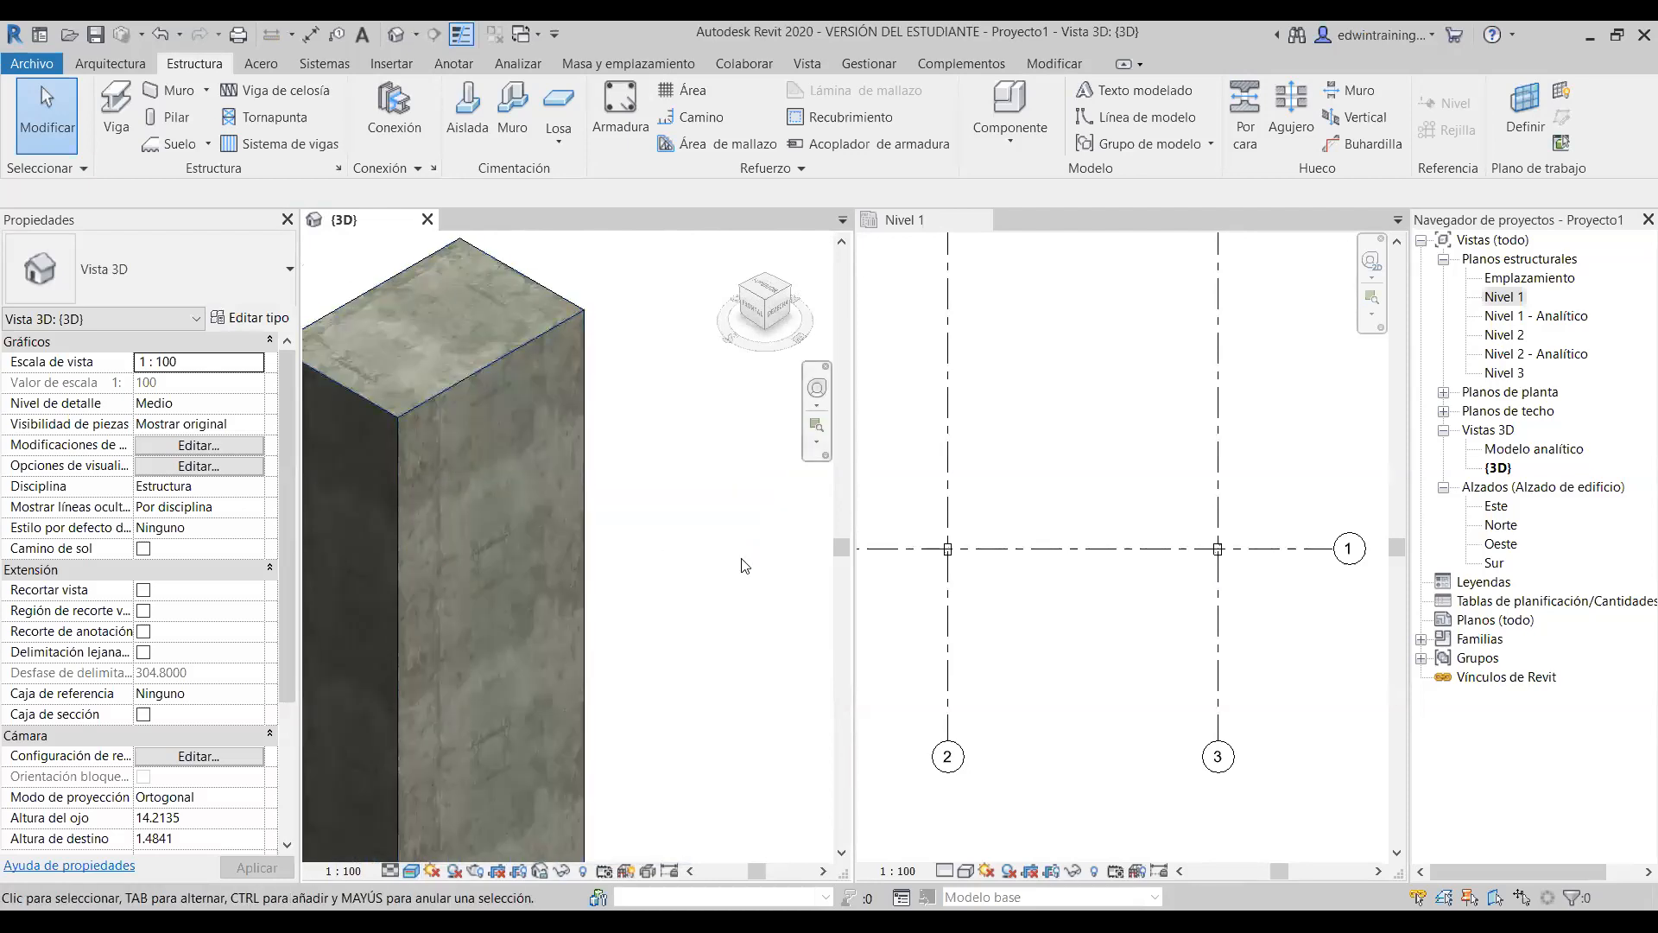
scroll(577, 415, up, 1)
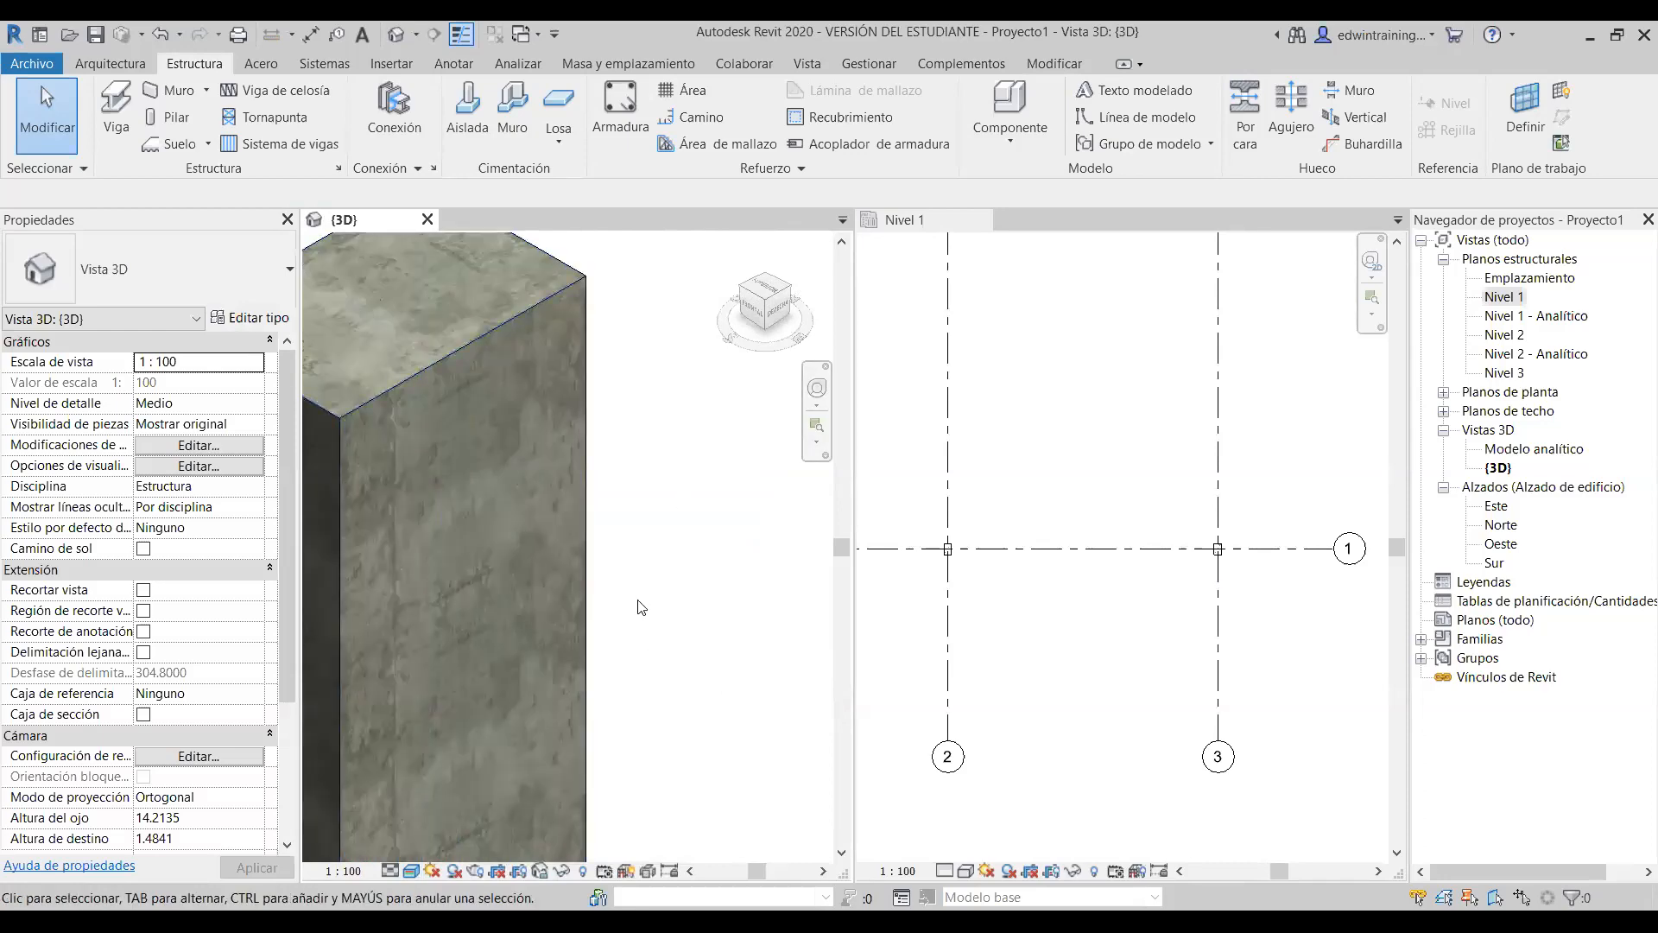
scroll(641, 527, down, 6)
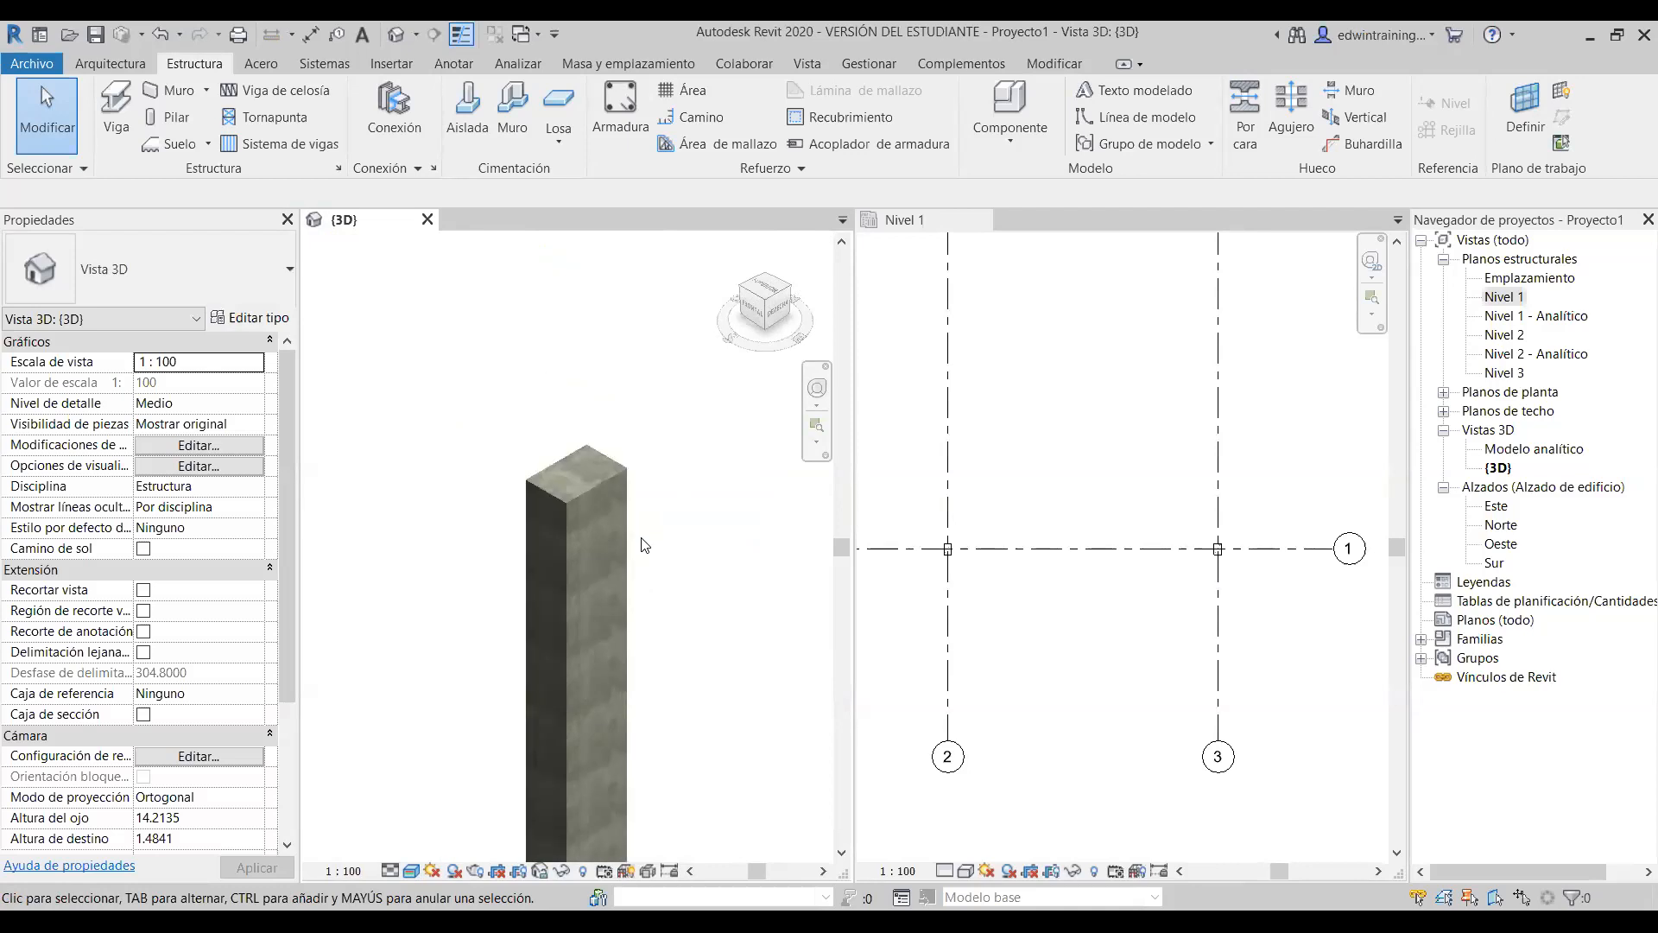
scroll(553, 644, down, 3)
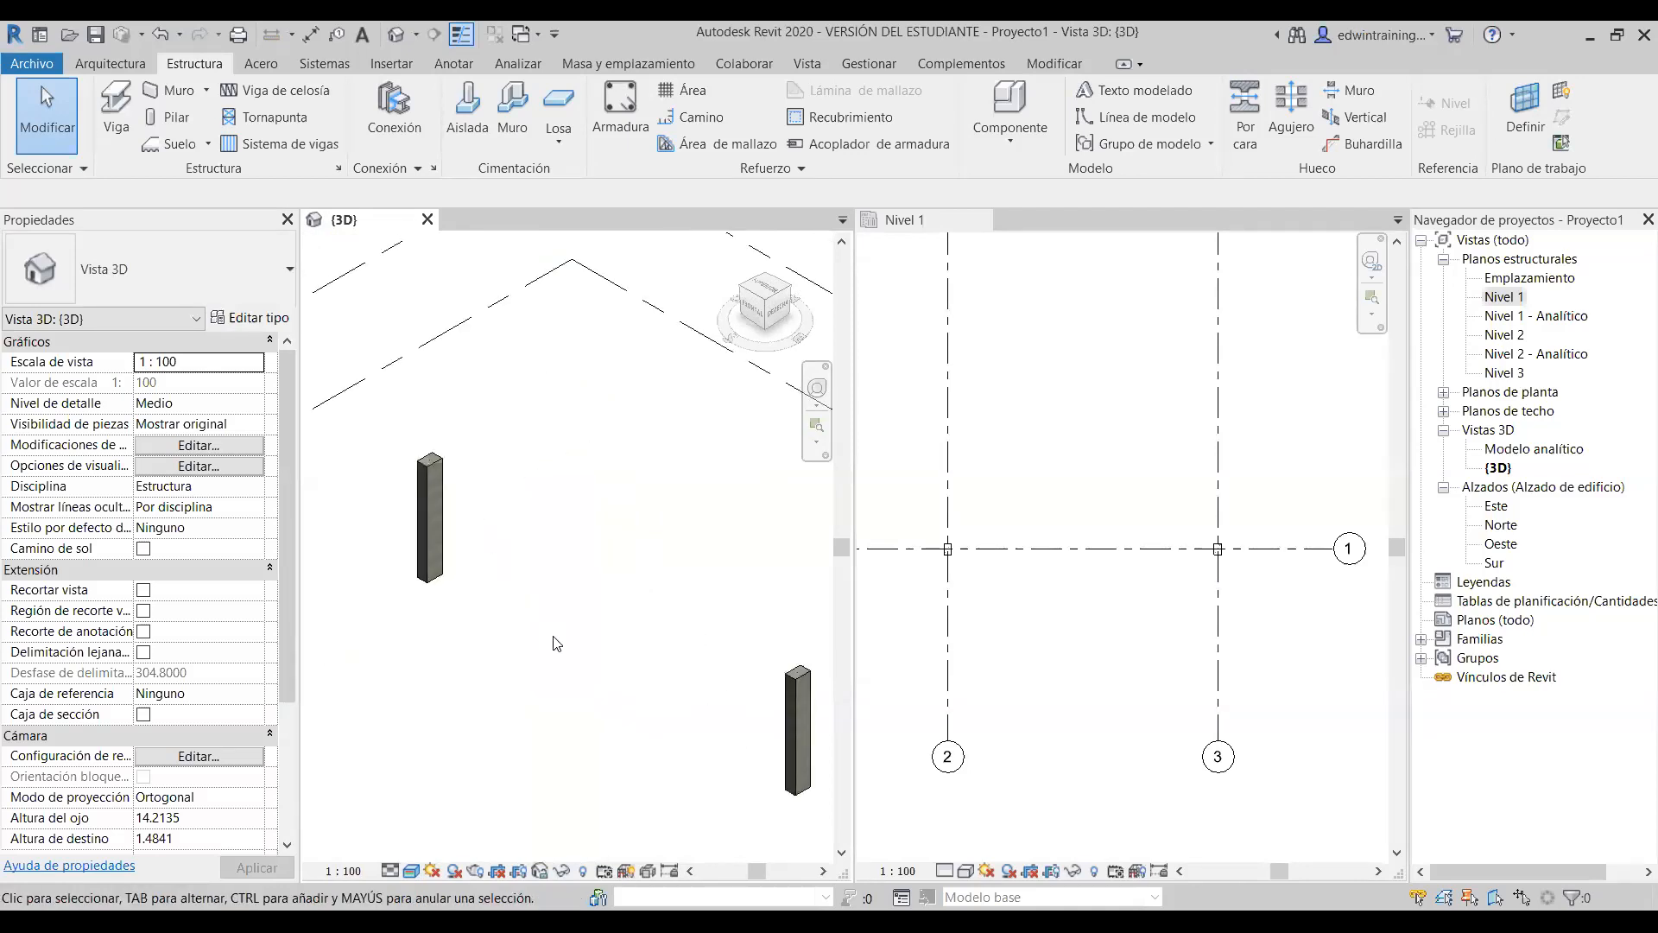
scroll(510, 632, up, 1)
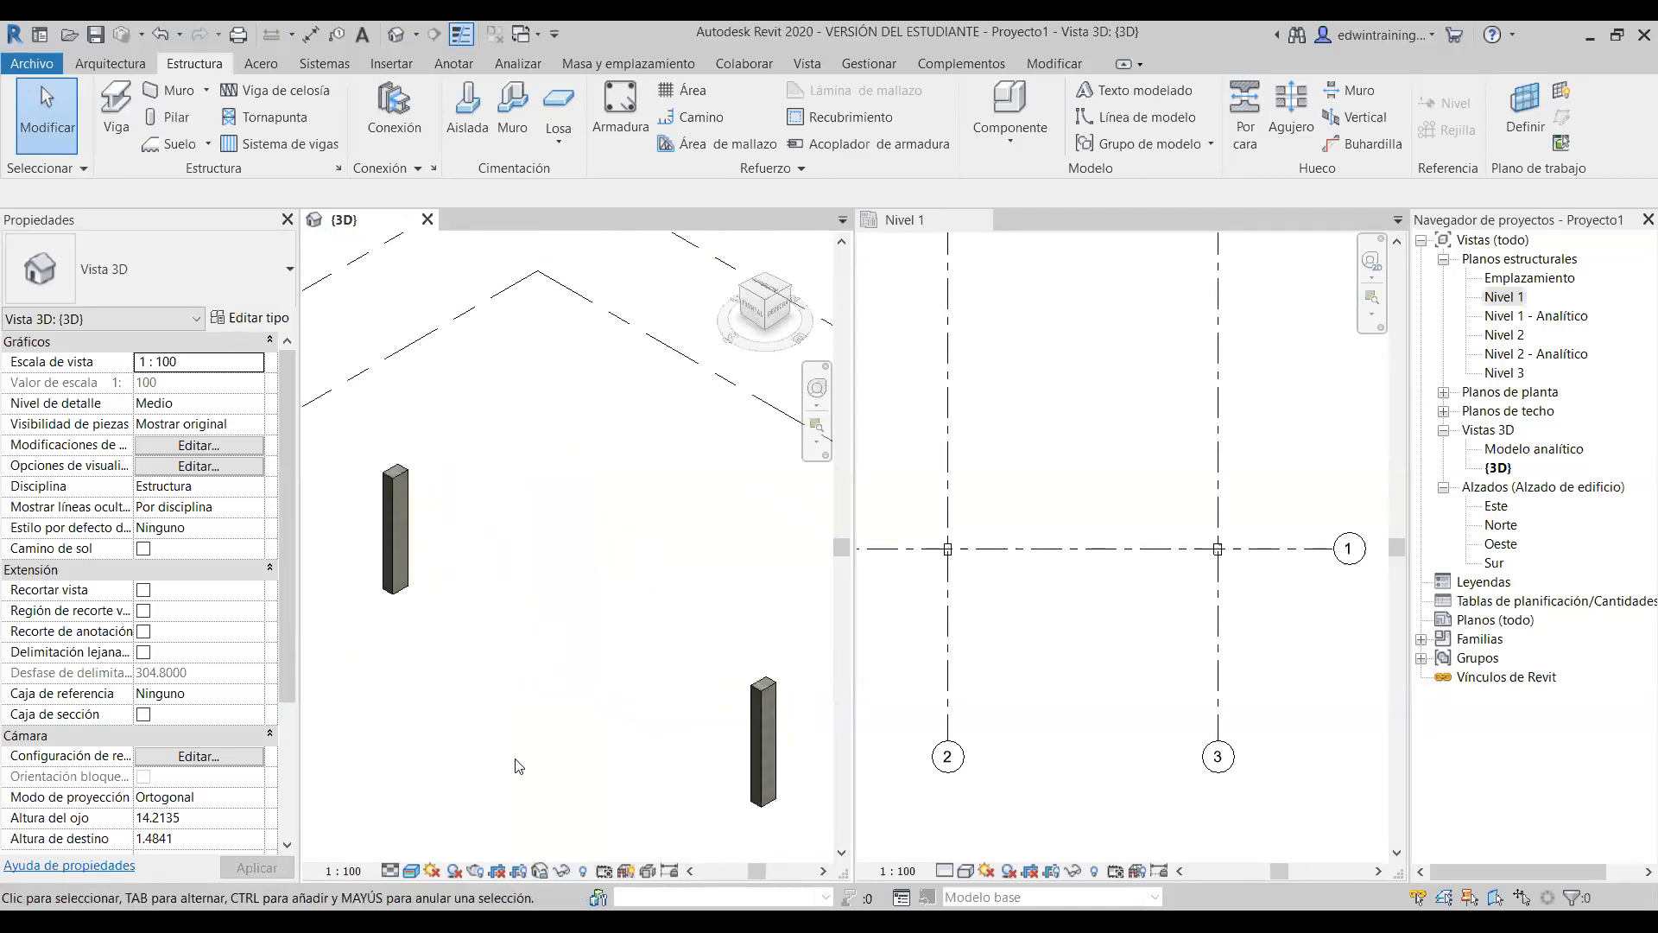
click(412, 871)
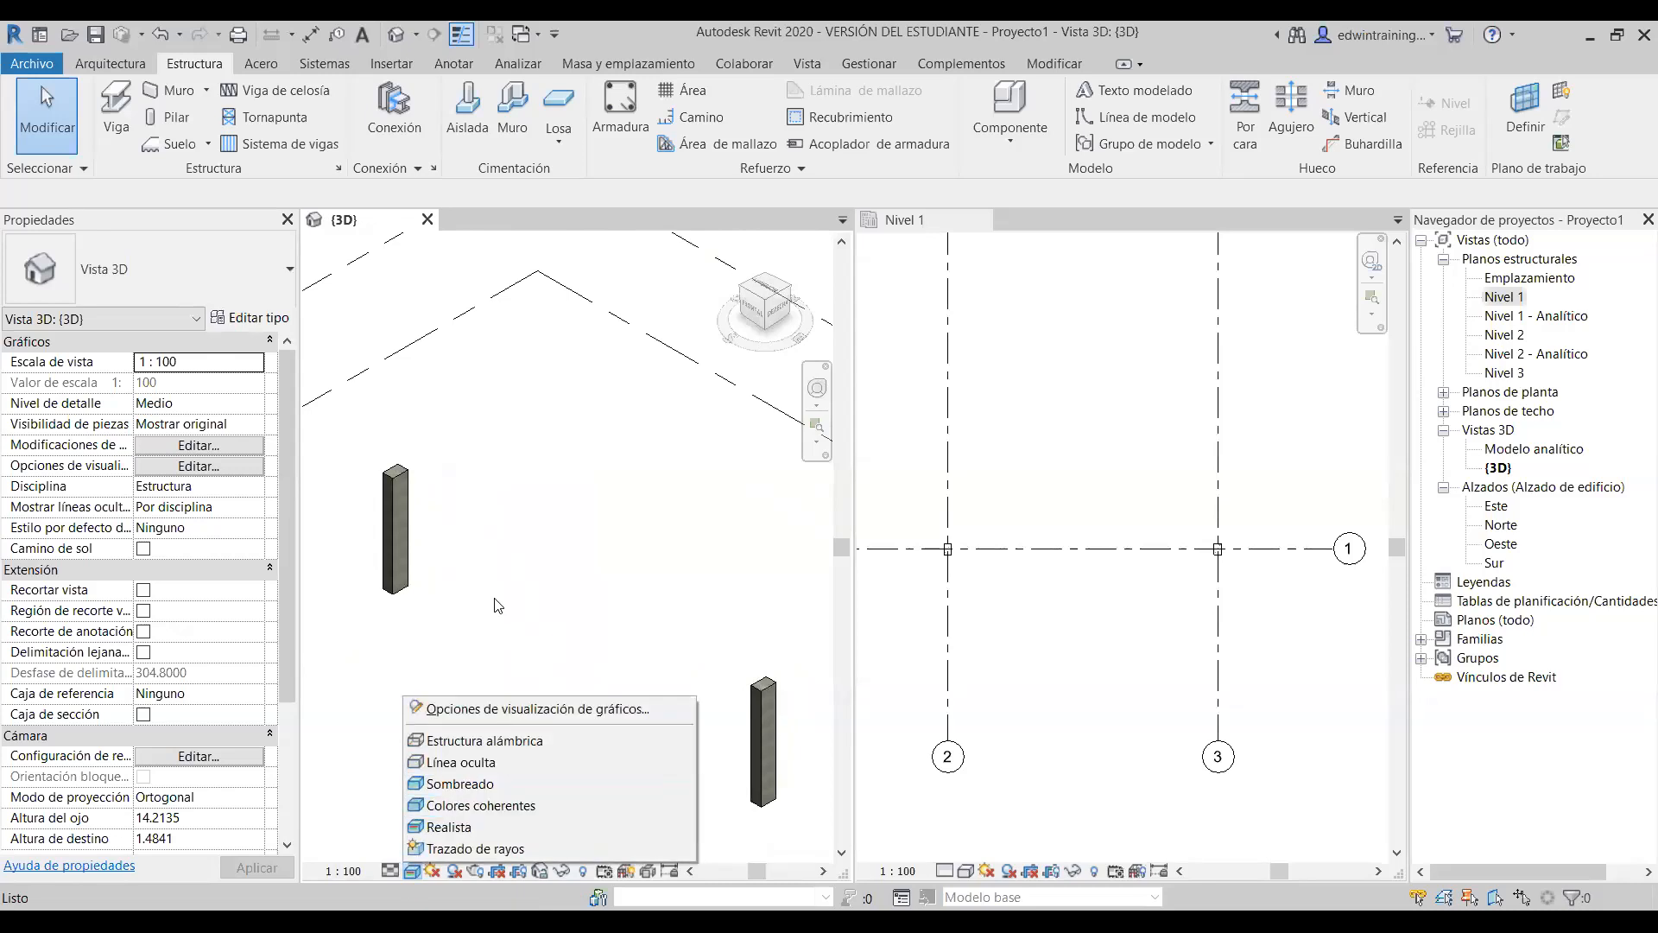
click(499, 763)
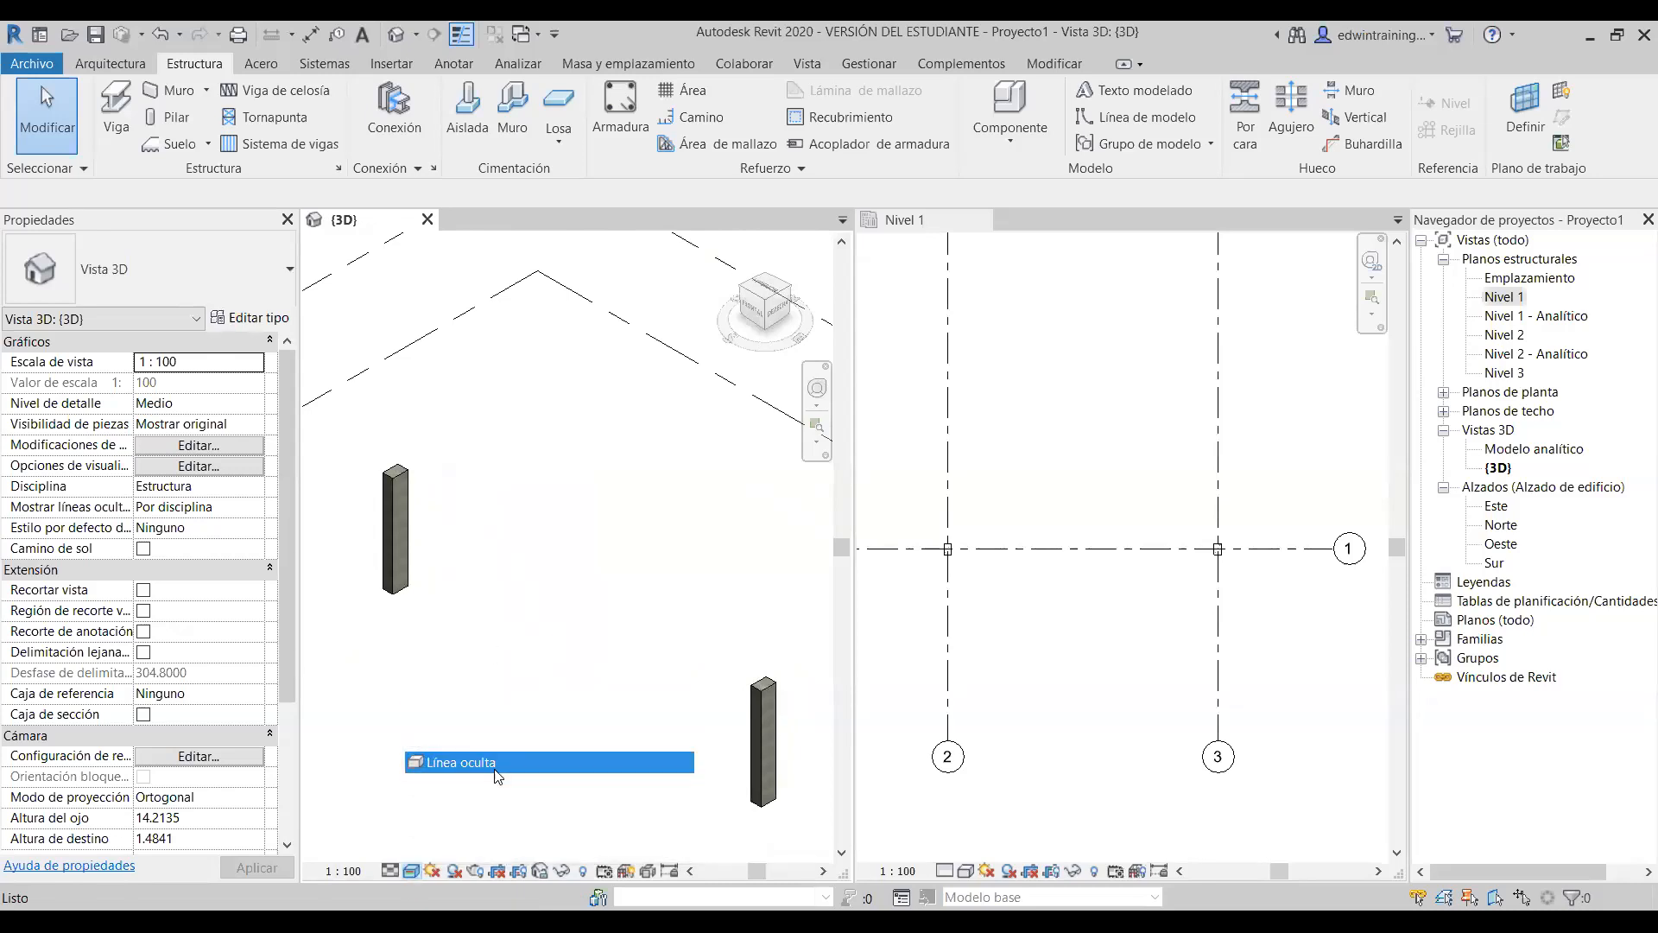
- Open the Norte elevation and center Nivel 1 to Nivel 3 with the columns in view
click(1133, 627)
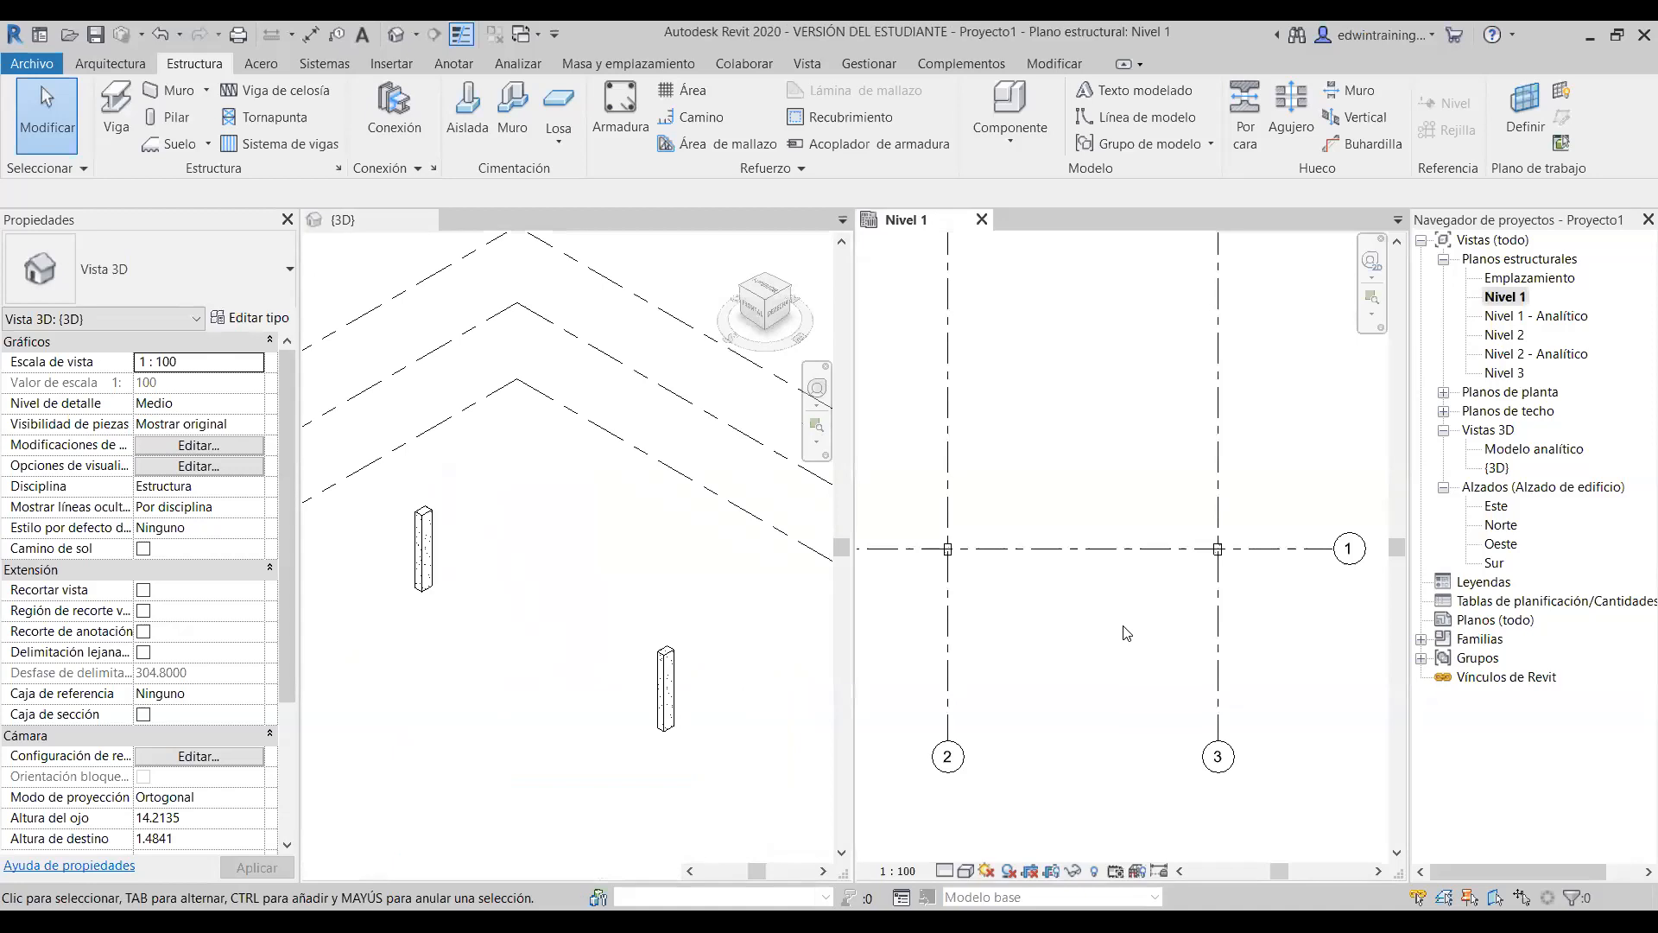
scroll(1127, 603, up, 1)
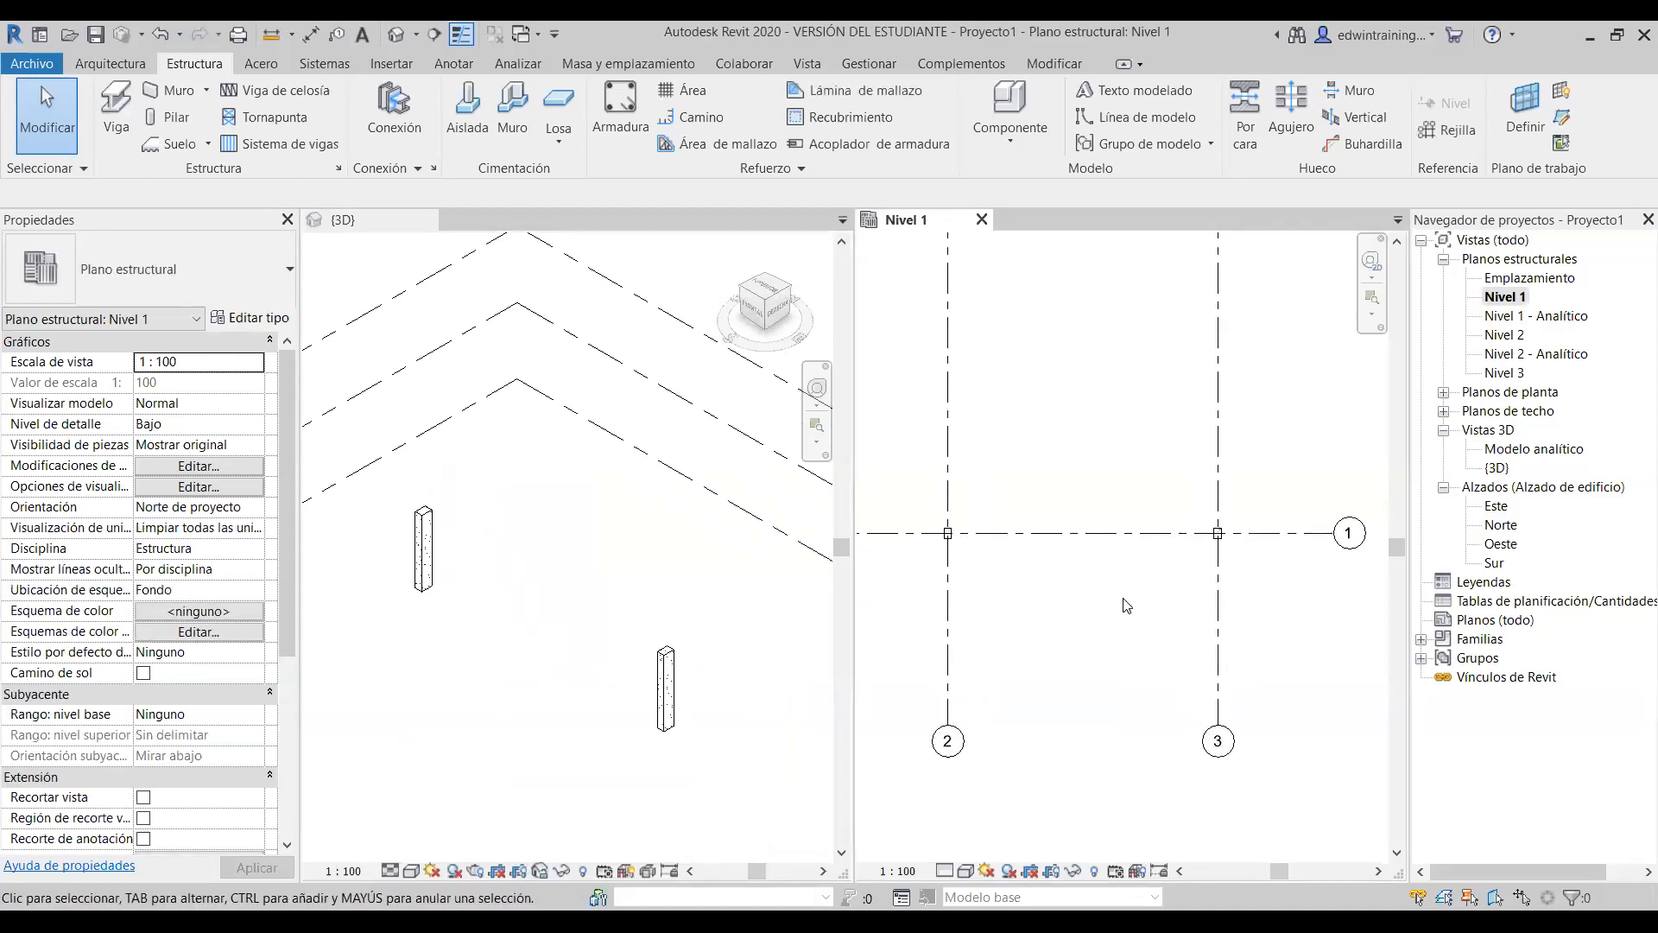
double_click(1497, 529)
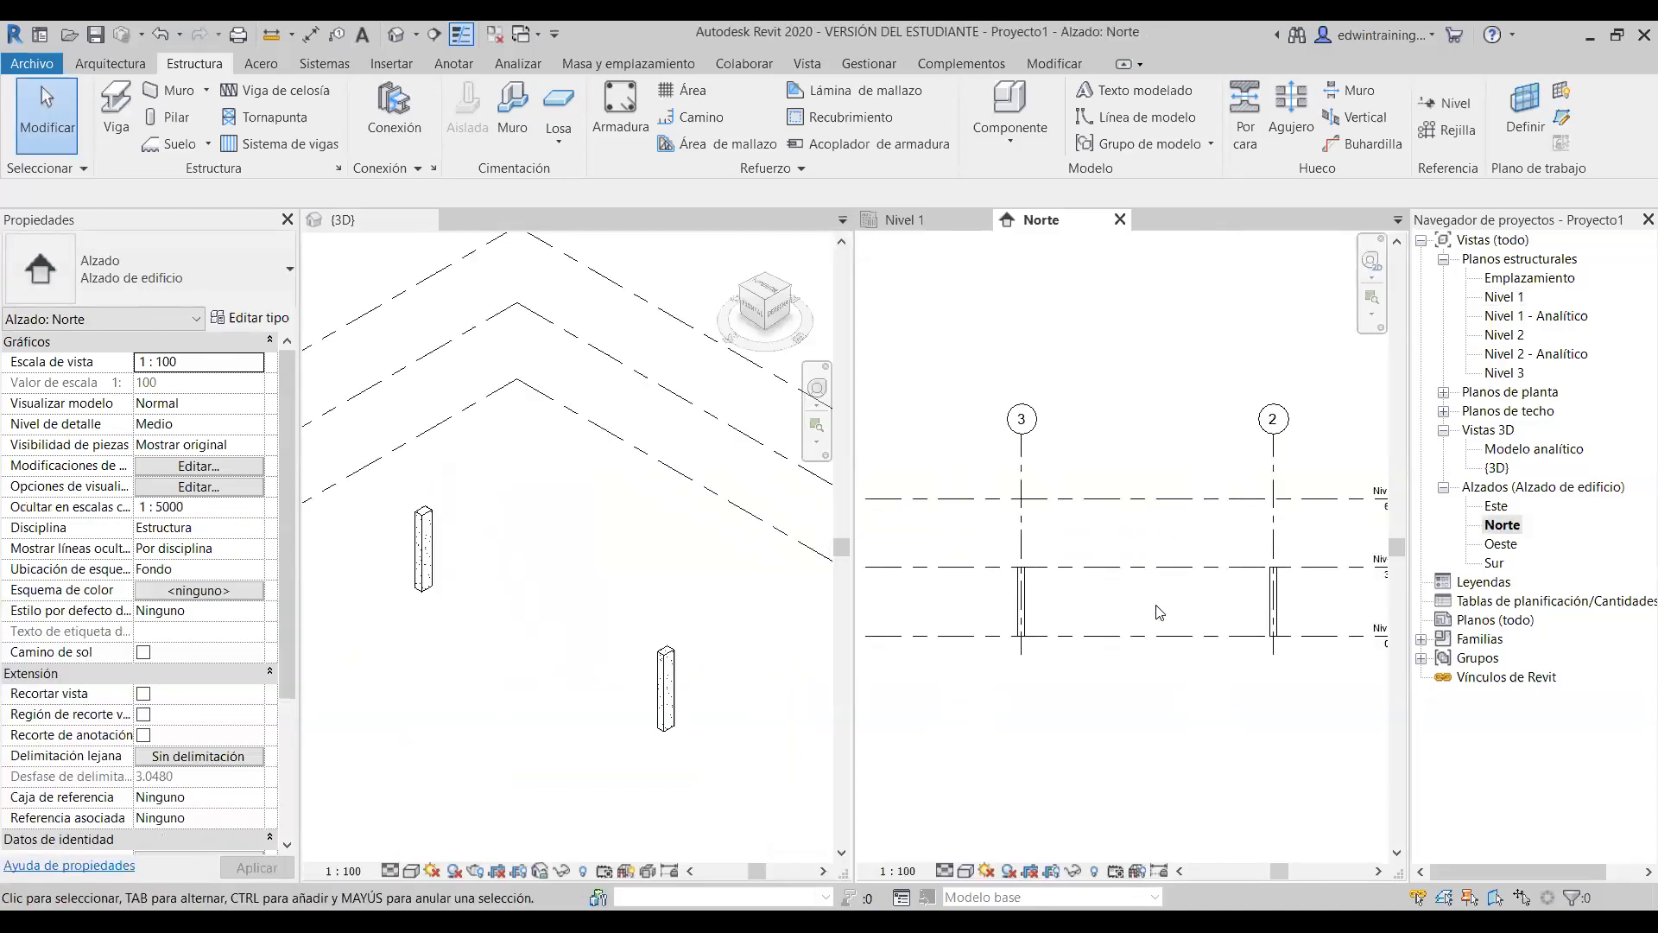
scroll(1104, 608, down, 2)
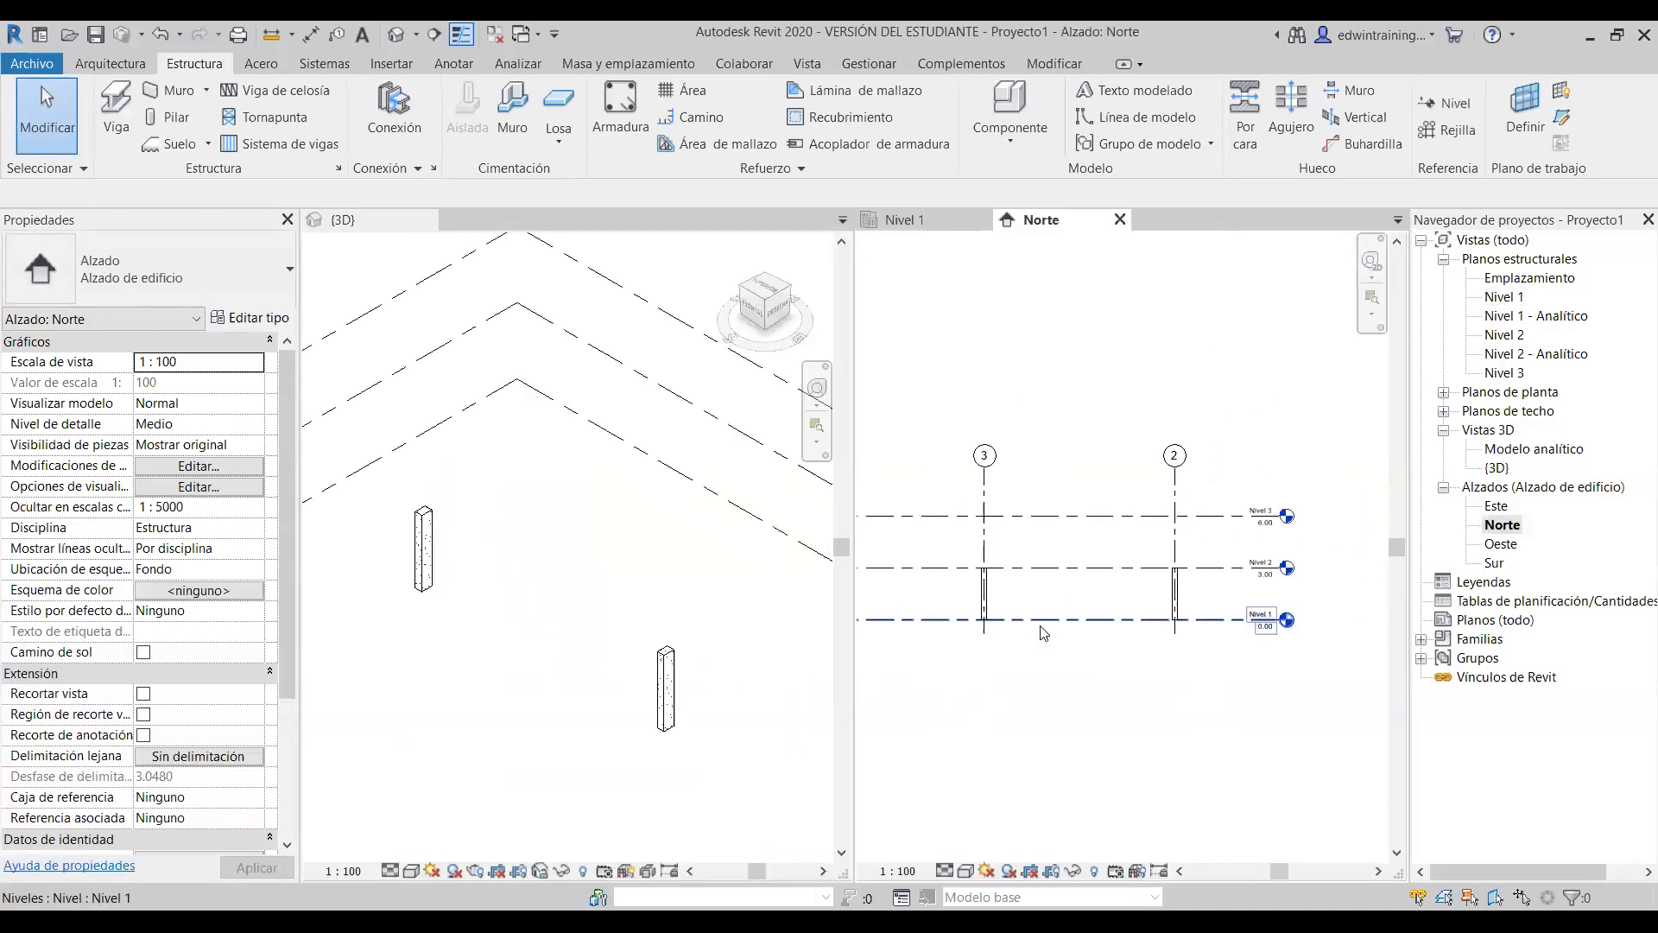
scroll(1047, 635, up, 2)
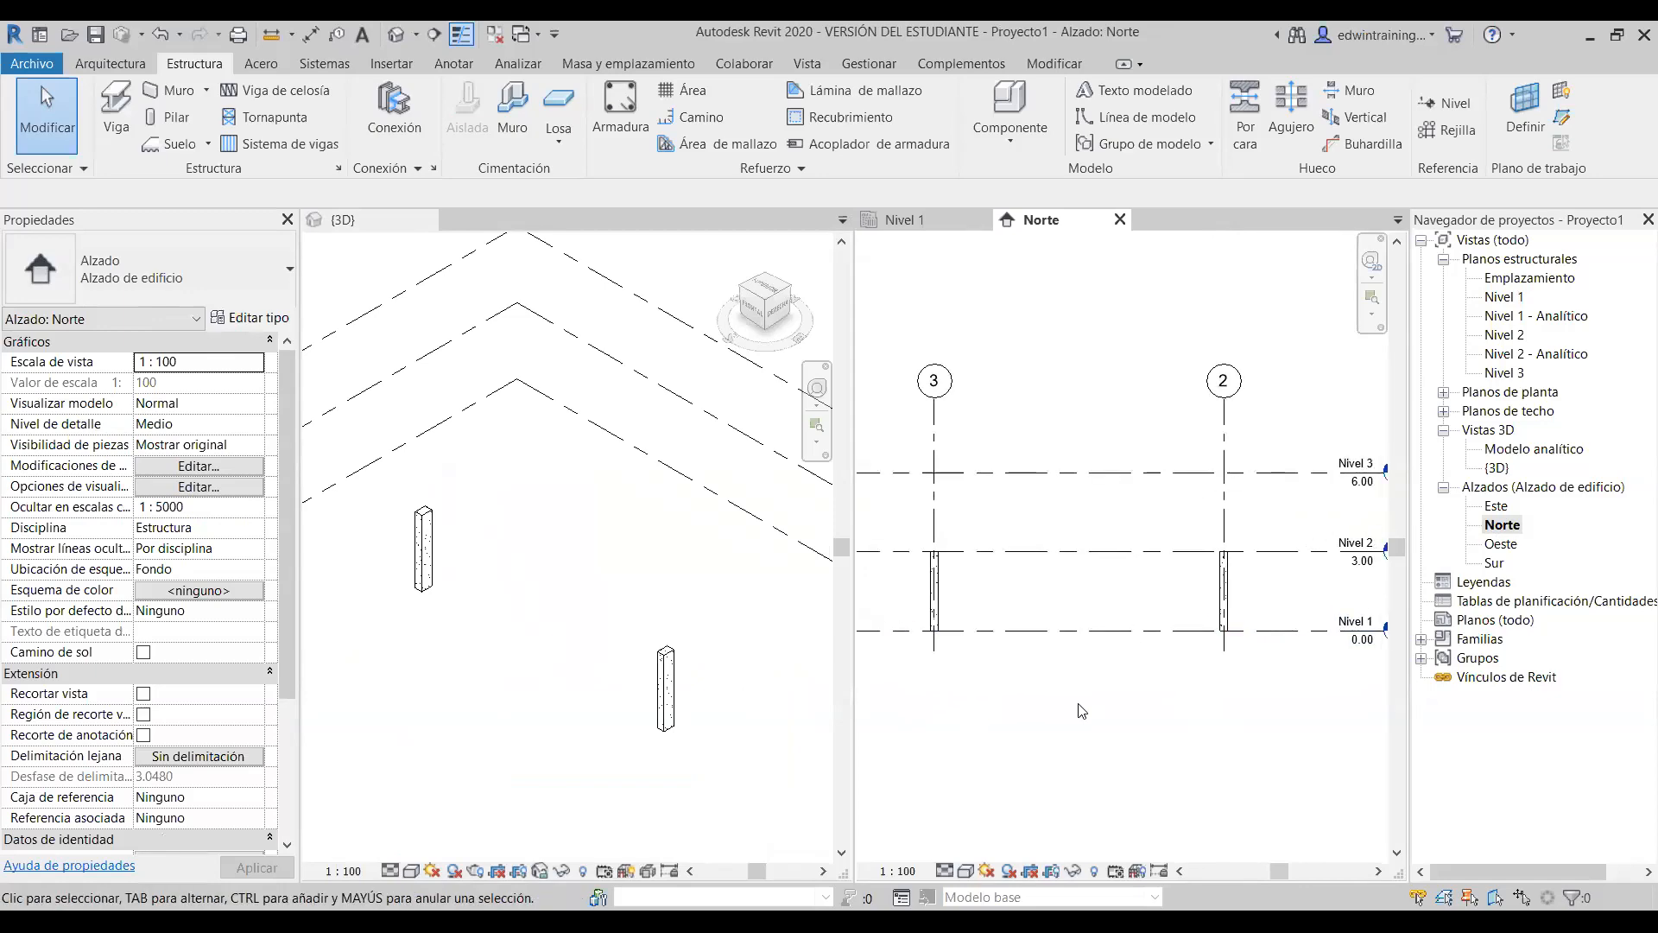
scroll(1000, 701, down, 1)
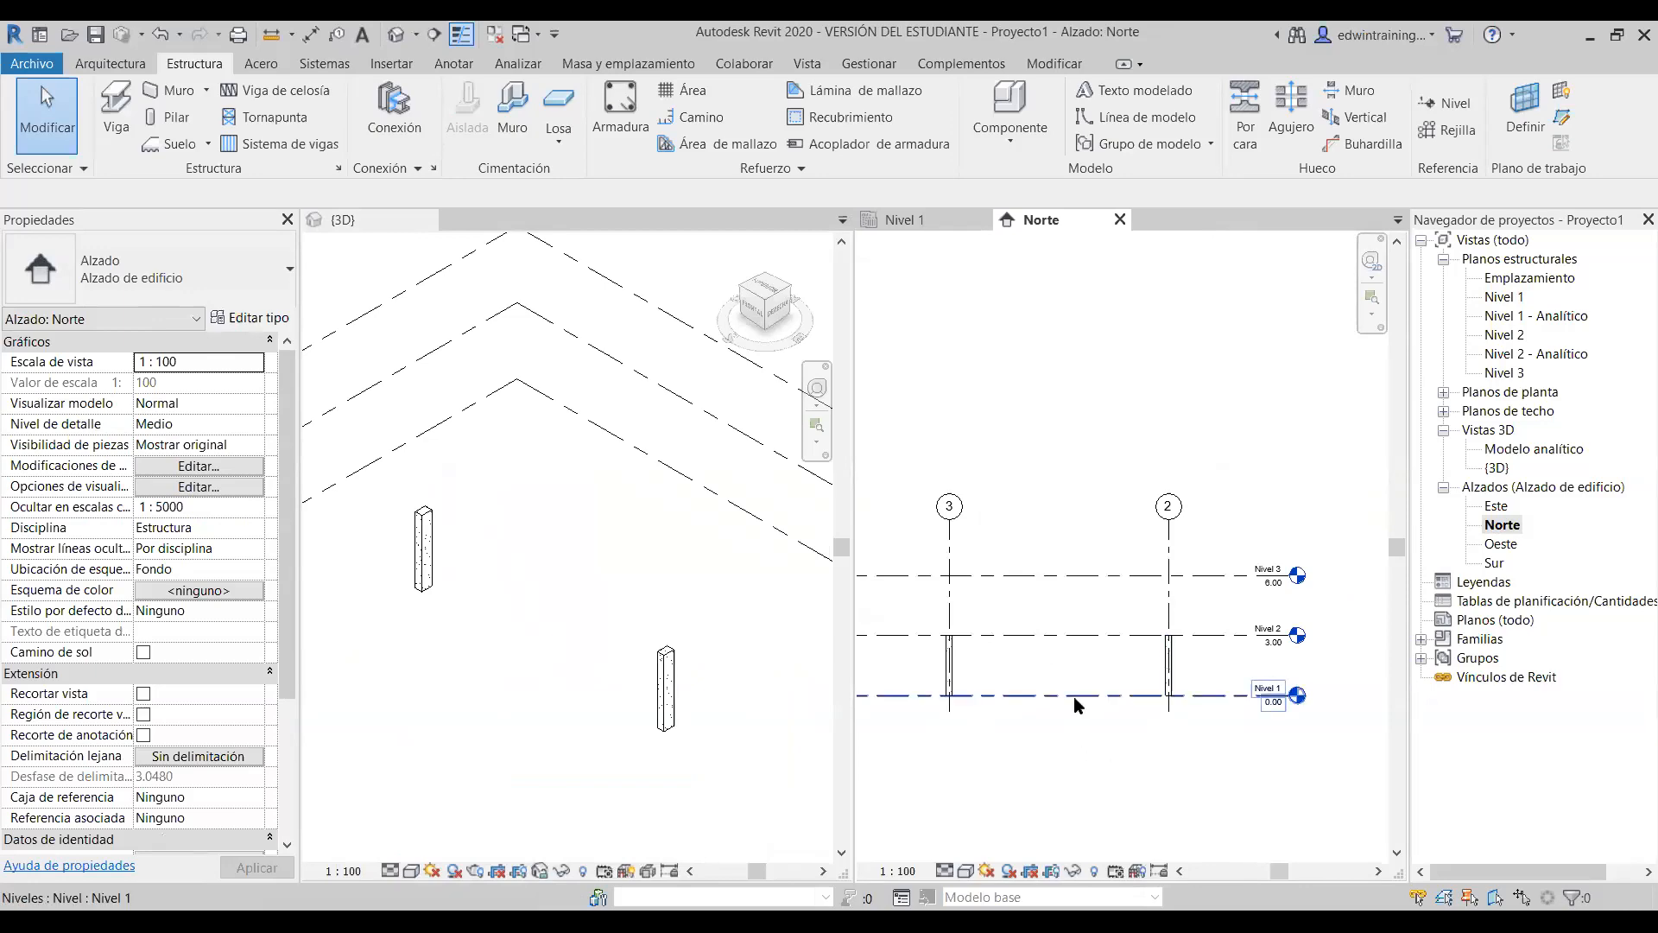
scroll(1075, 697, up, 1)
middle_drag(1081, 614, 1091, 518)
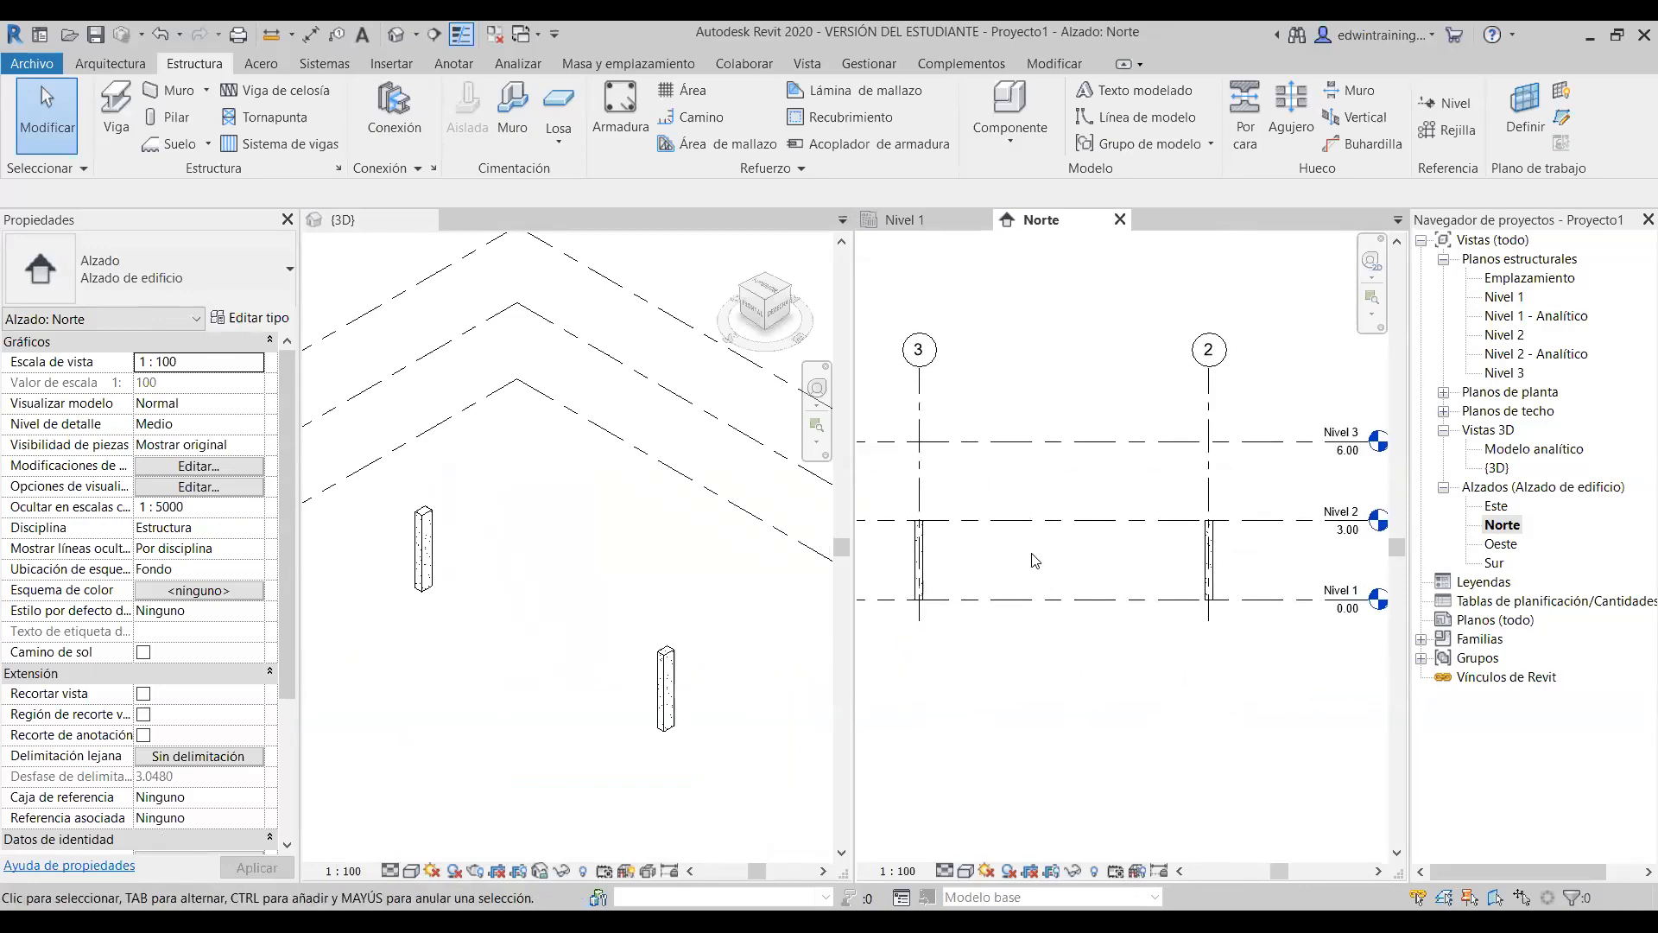
- Select each column in the 3D view to review its base and top constraints
click(427, 540)
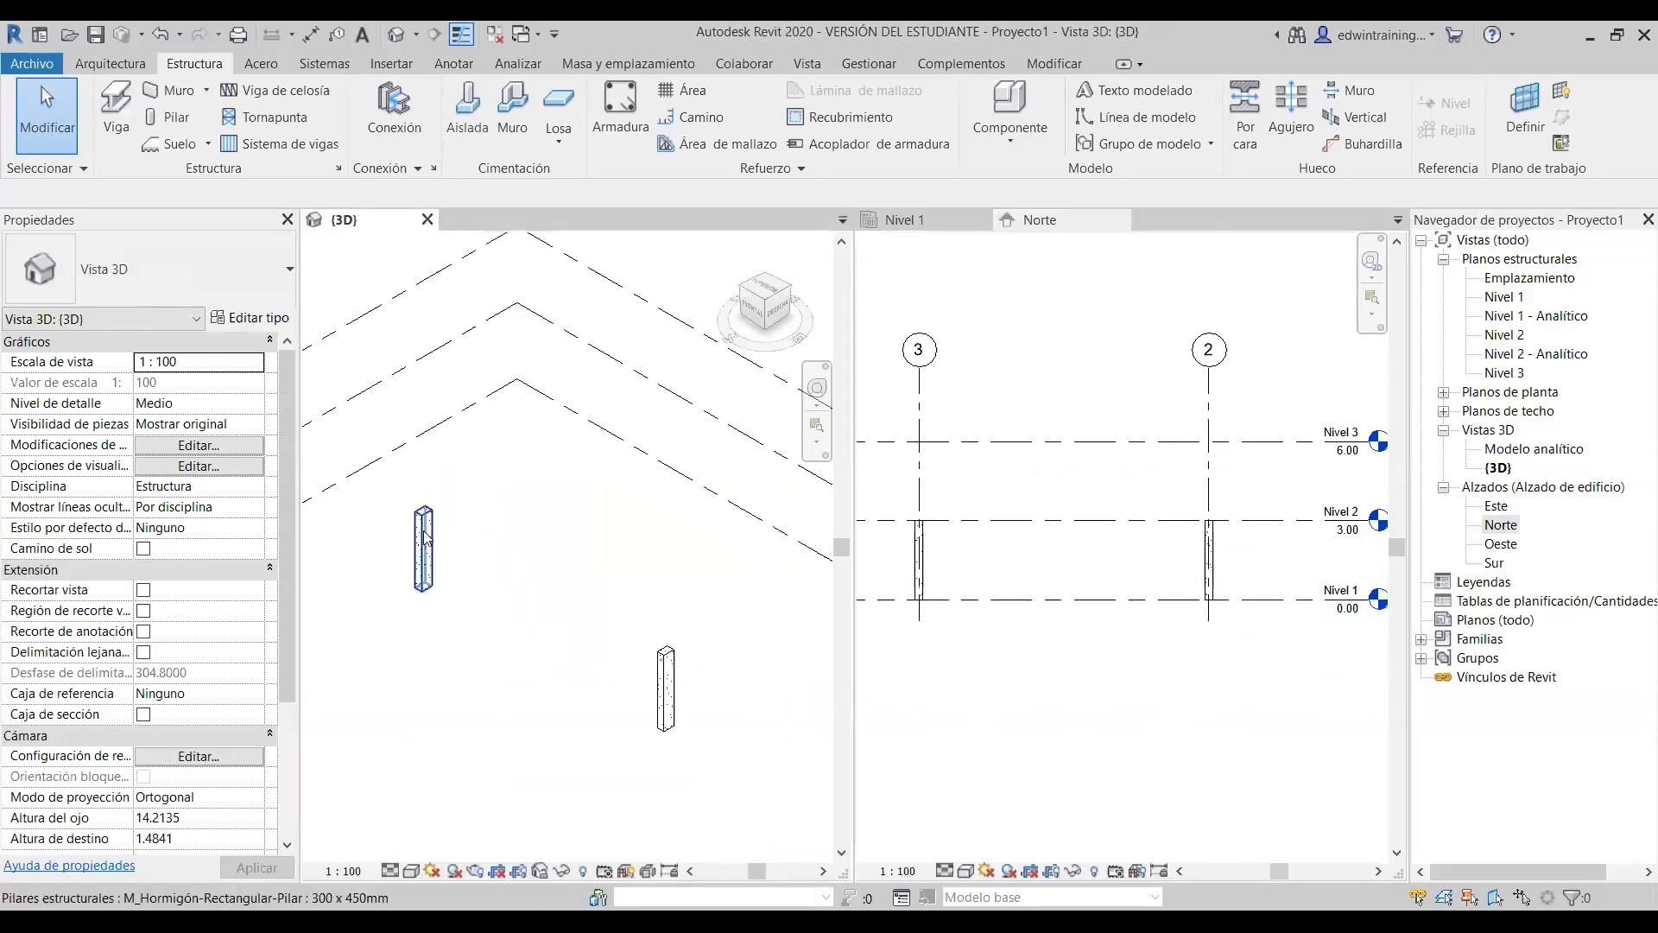
click(424, 540)
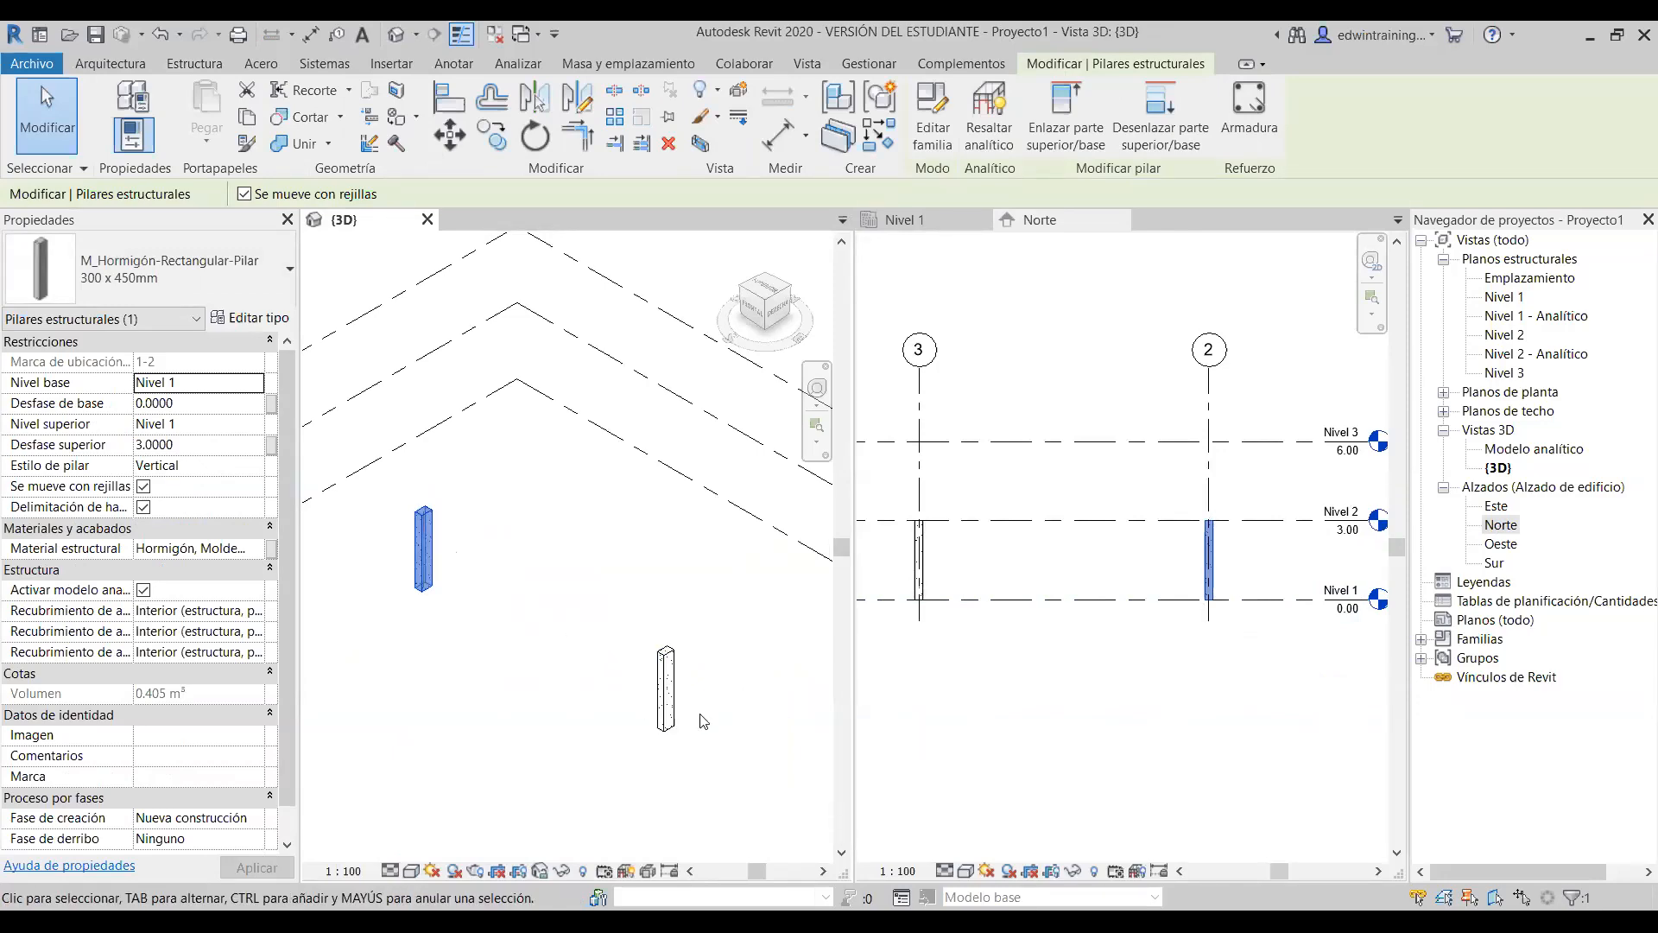
click(666, 685)
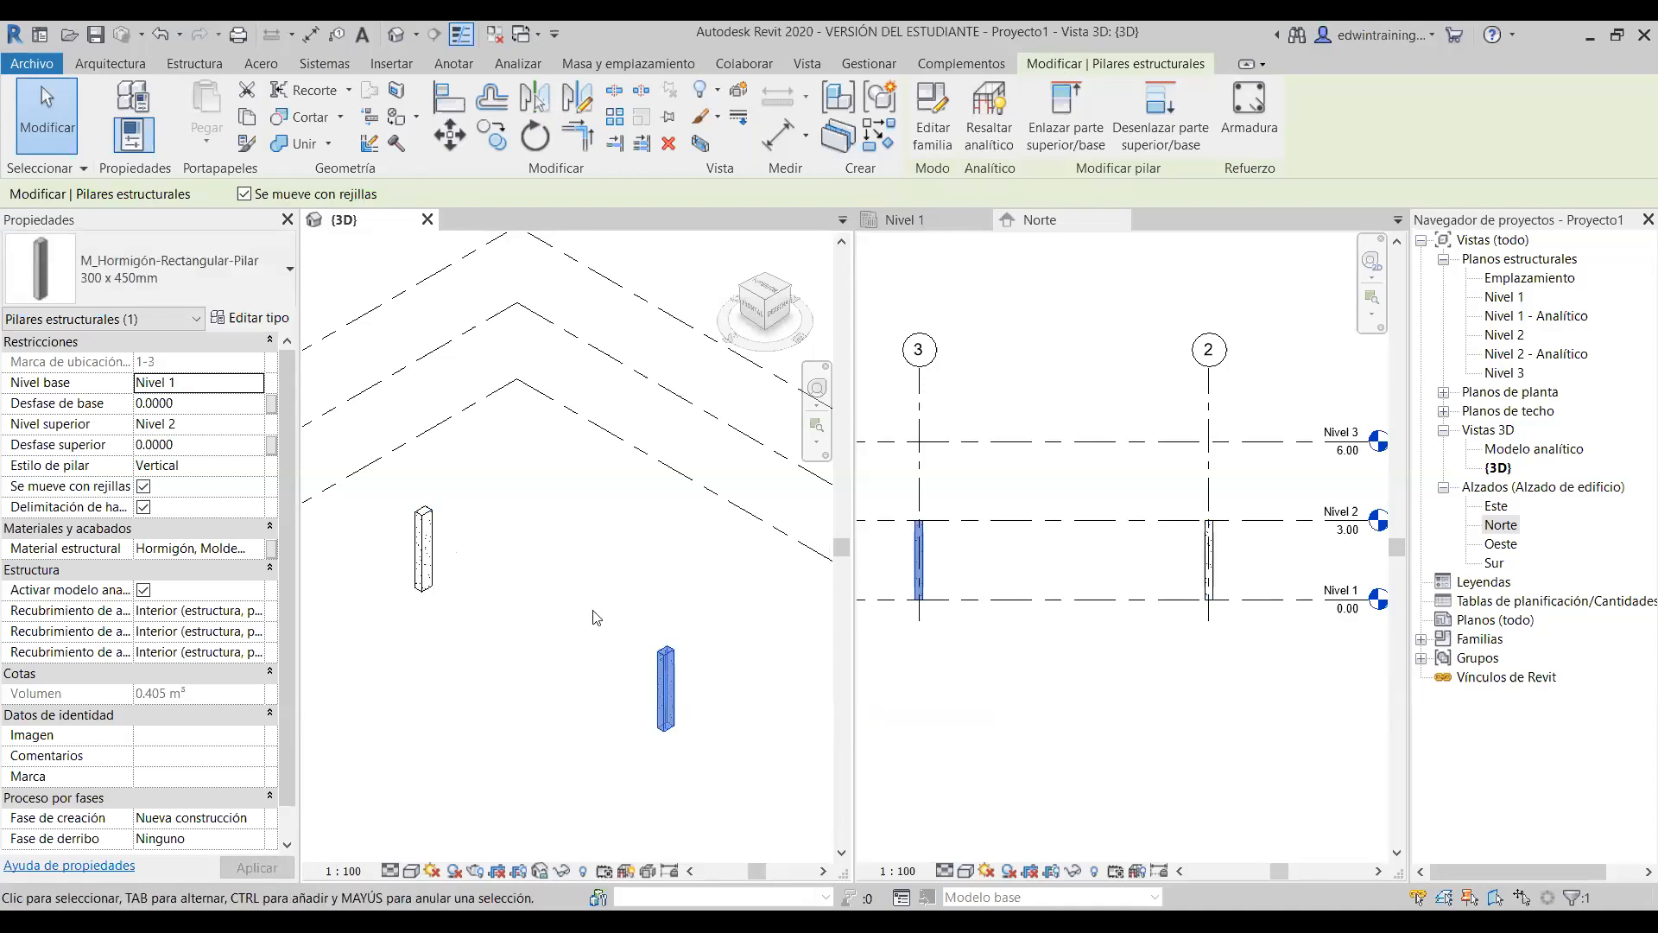
click(556, 581)
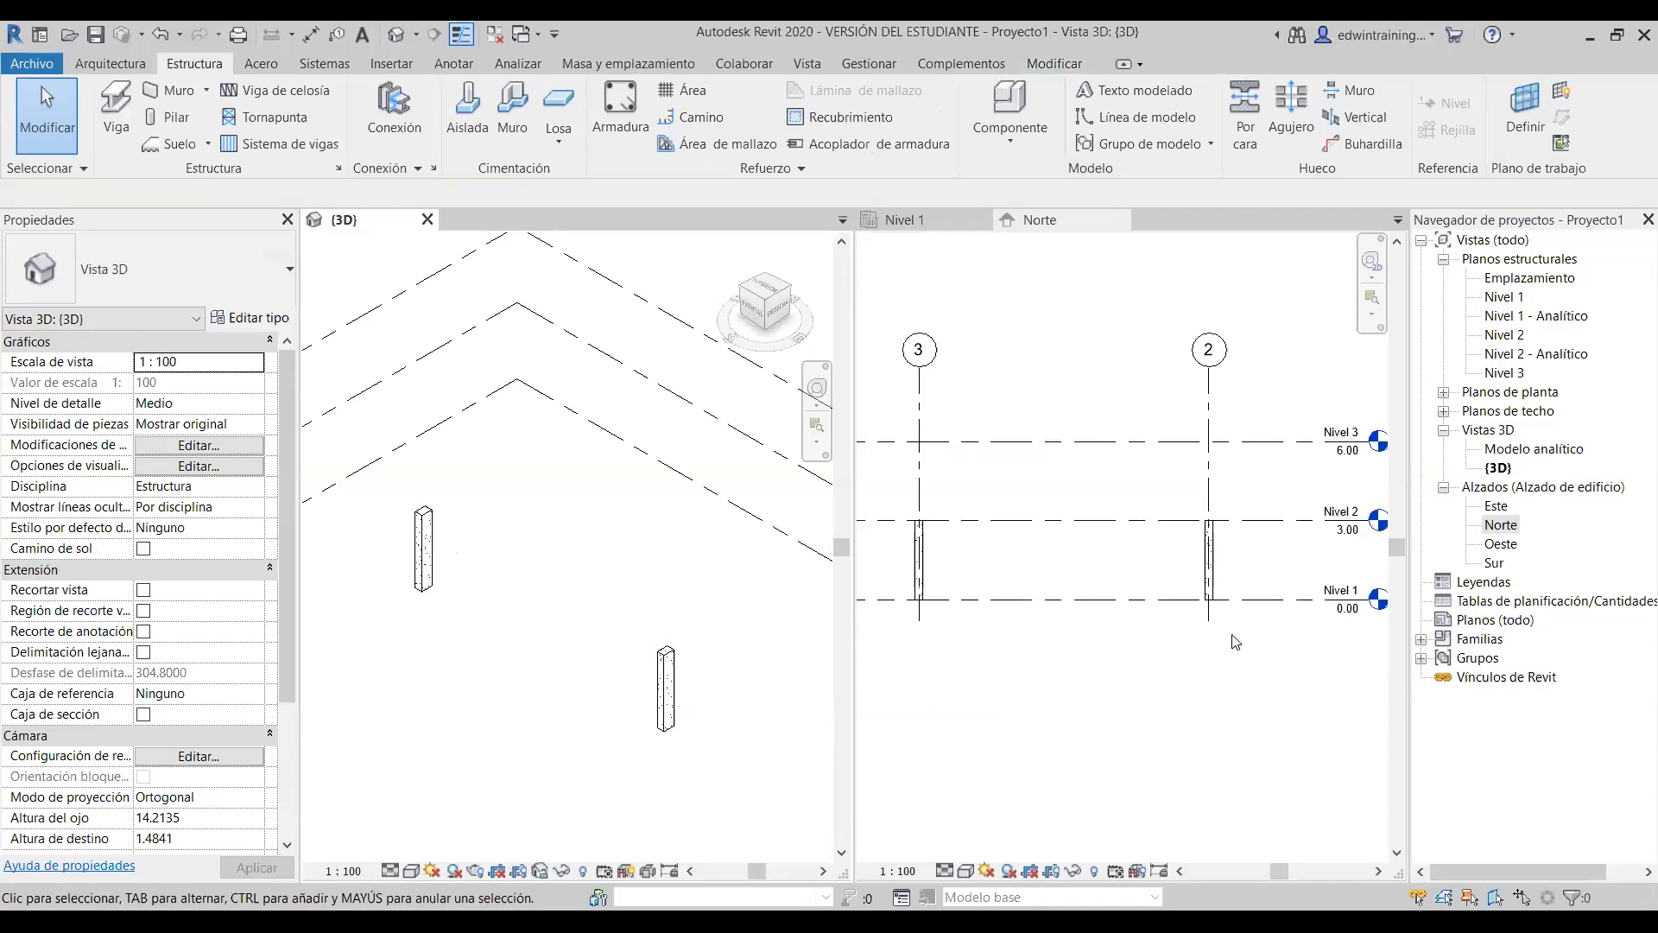
scroll(1235, 642, down, 1)
- In the Norte elevation, change Nivel 2's elevation from 3.00 to 4.00
click(1253, 551)
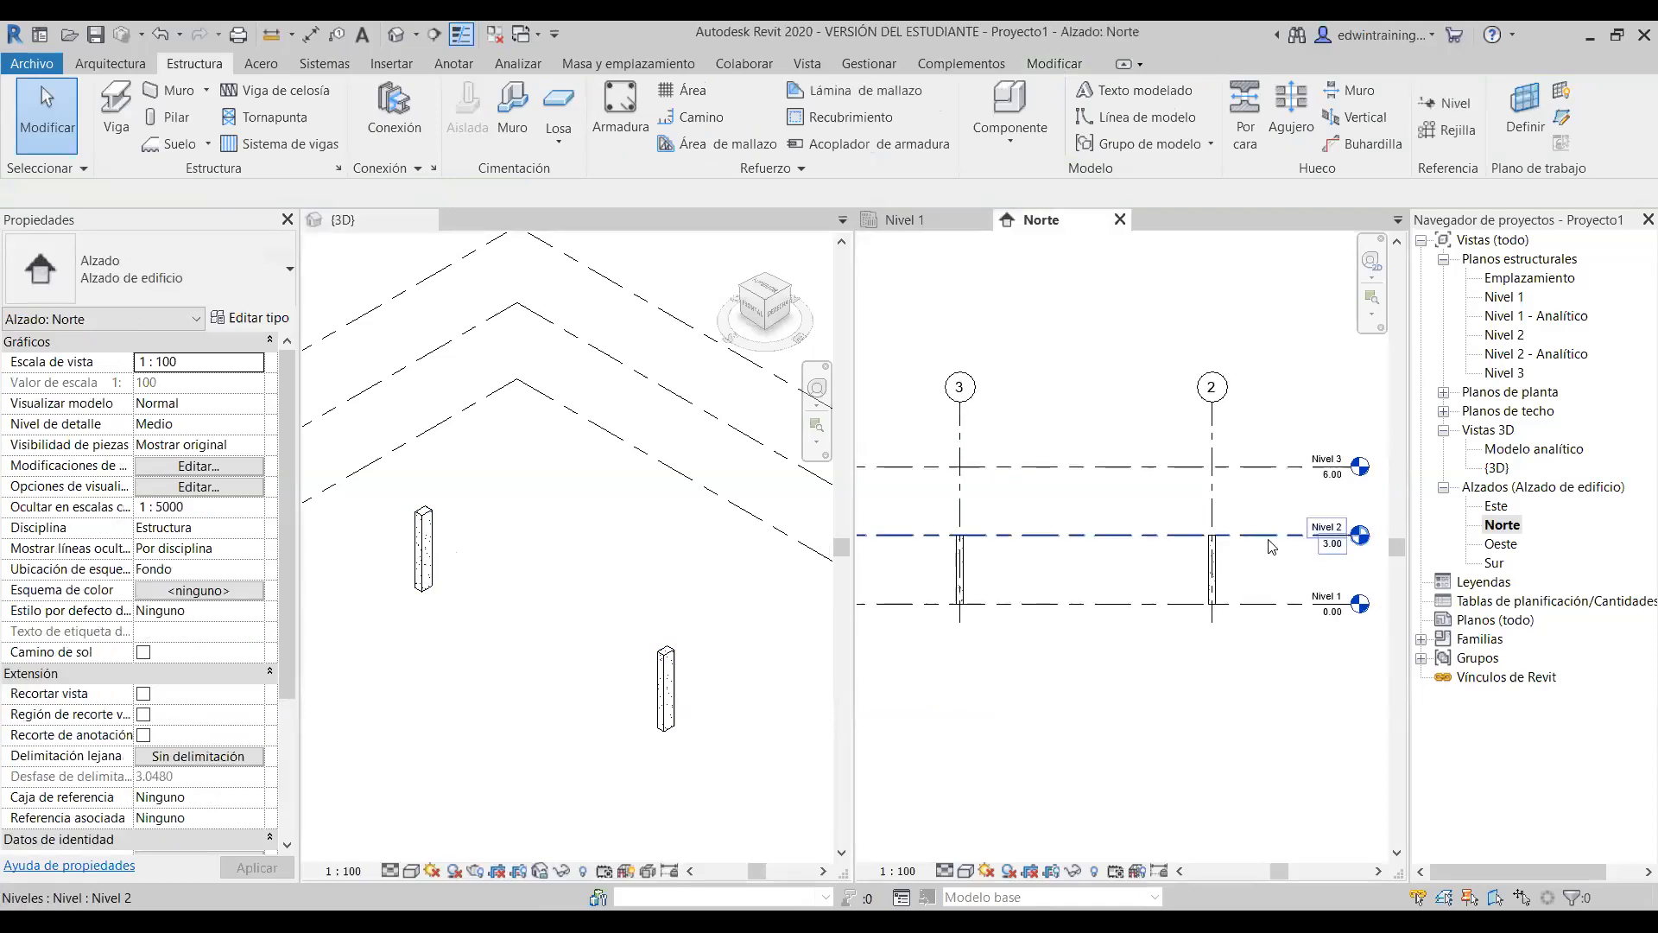
scroll(1263, 545, up, 1)
click(1264, 544)
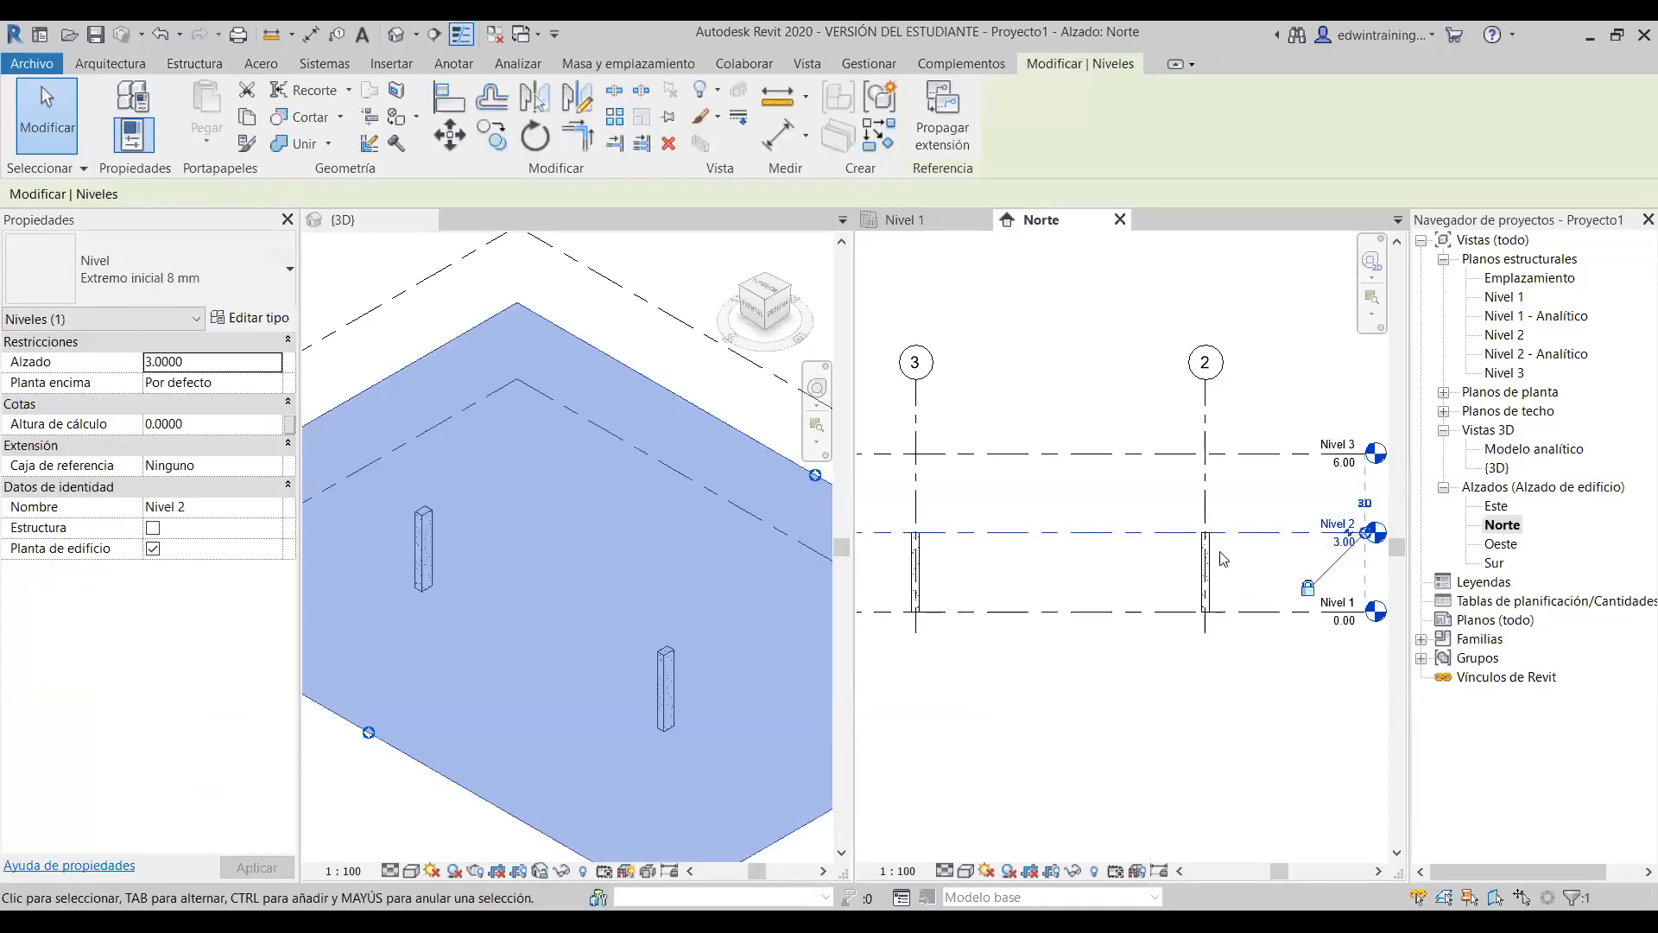
scroll(1223, 558, down, 1)
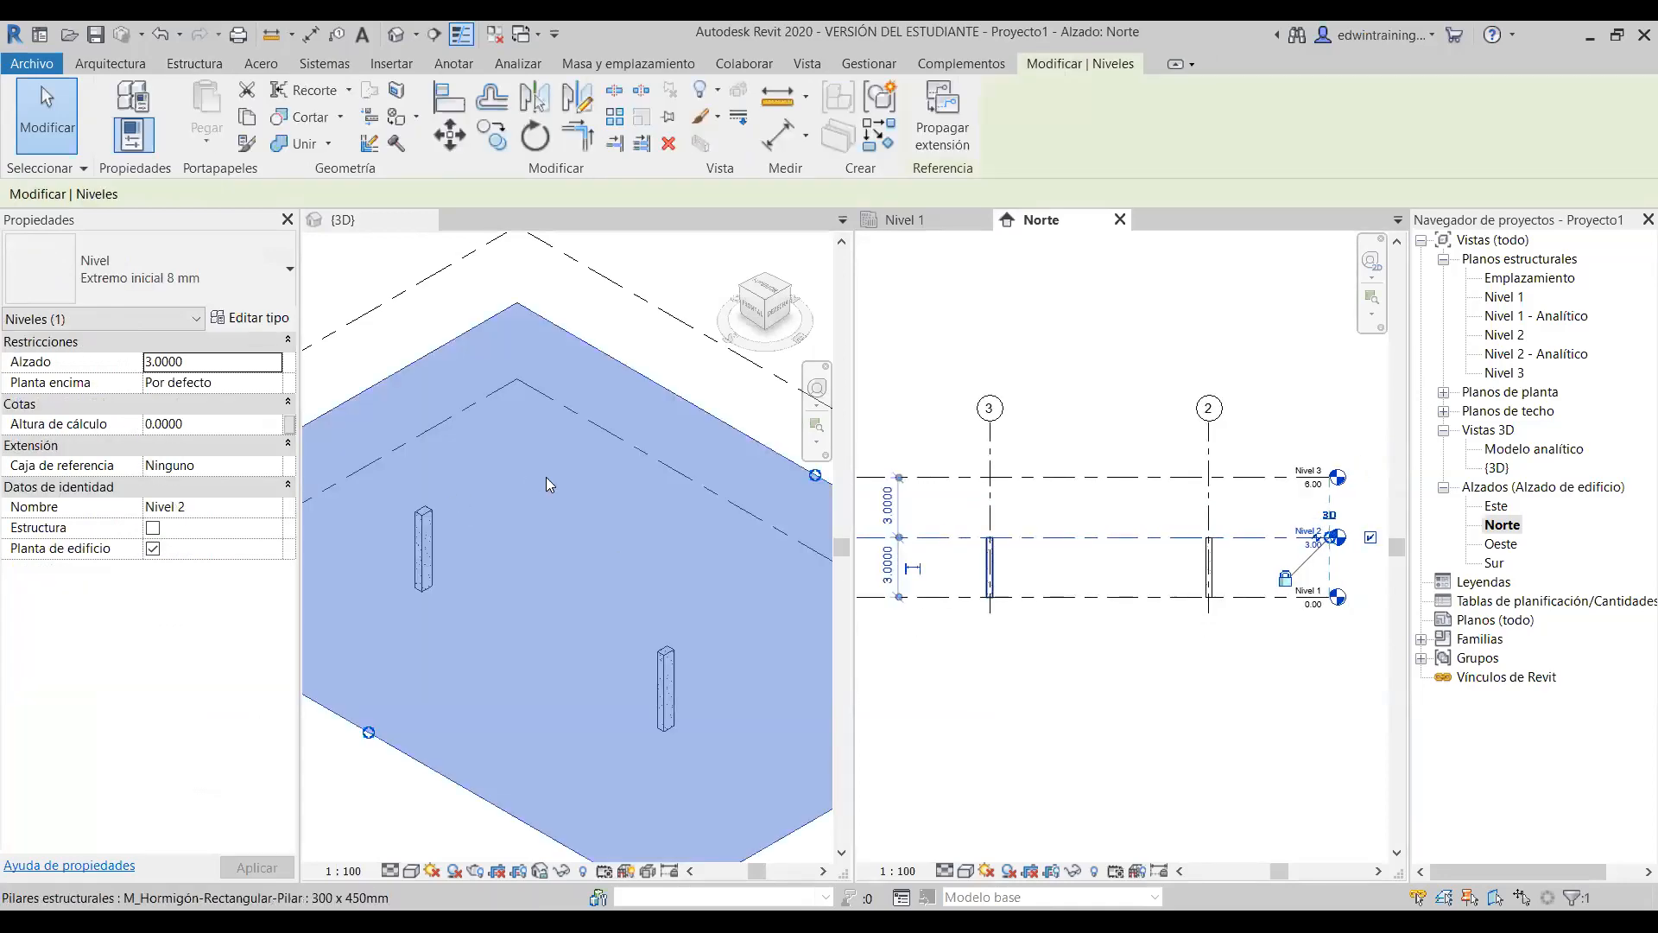
scroll(1283, 565, up, 1)
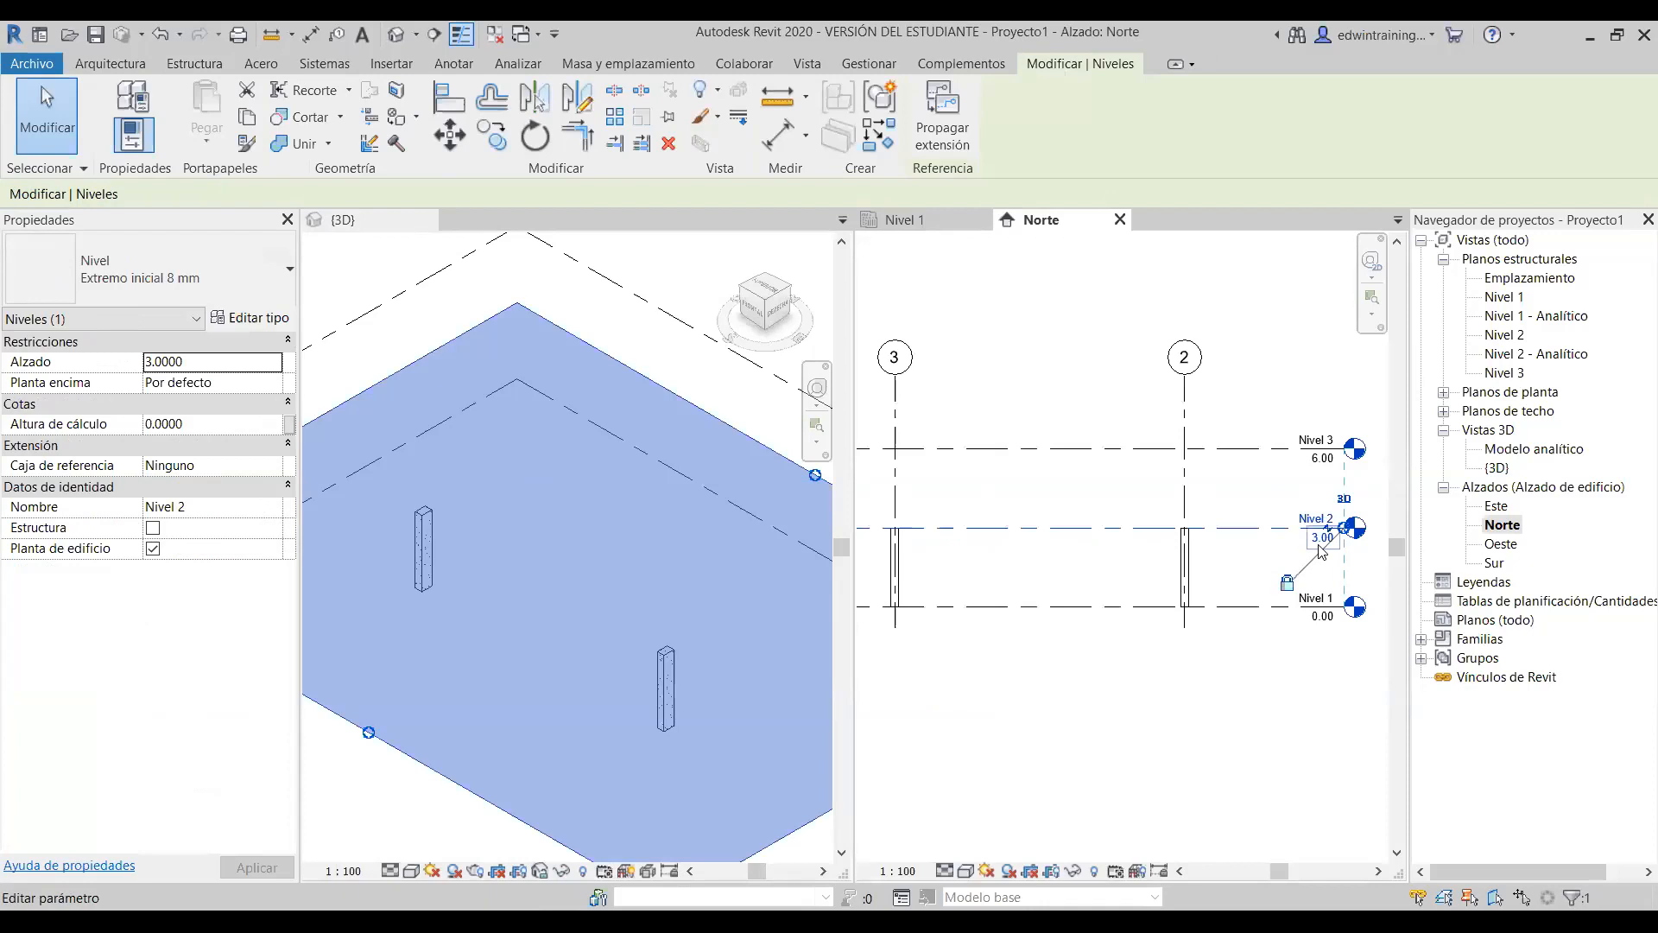
click(1320, 539)
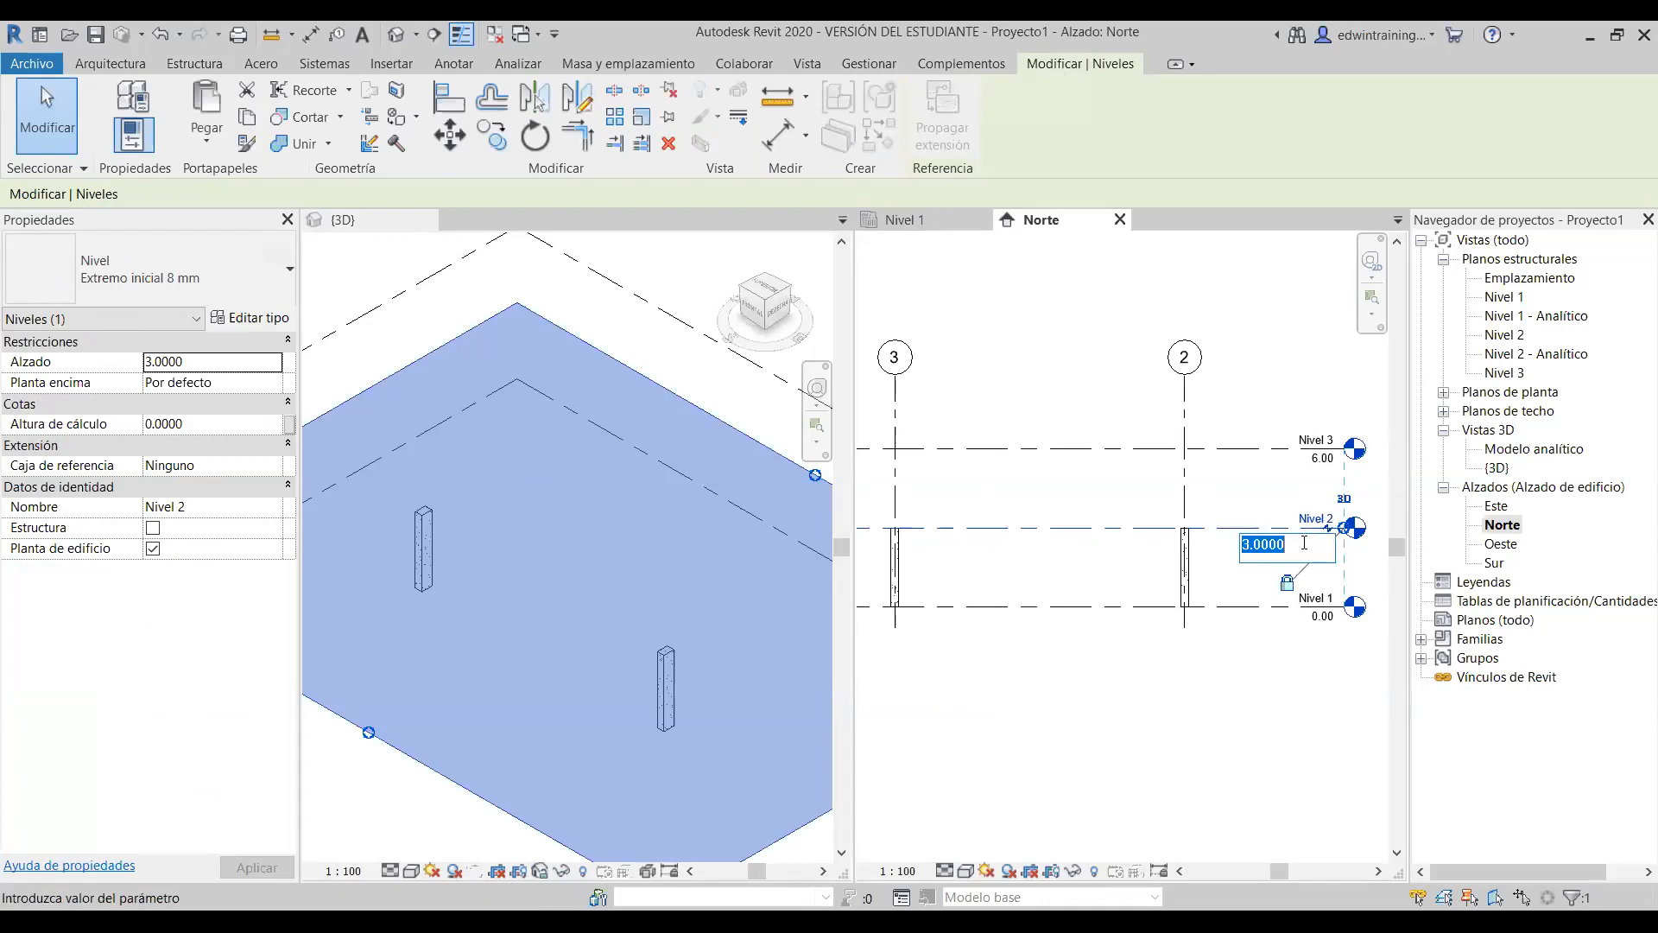
text(4)
key(Return)
click(1215, 735)
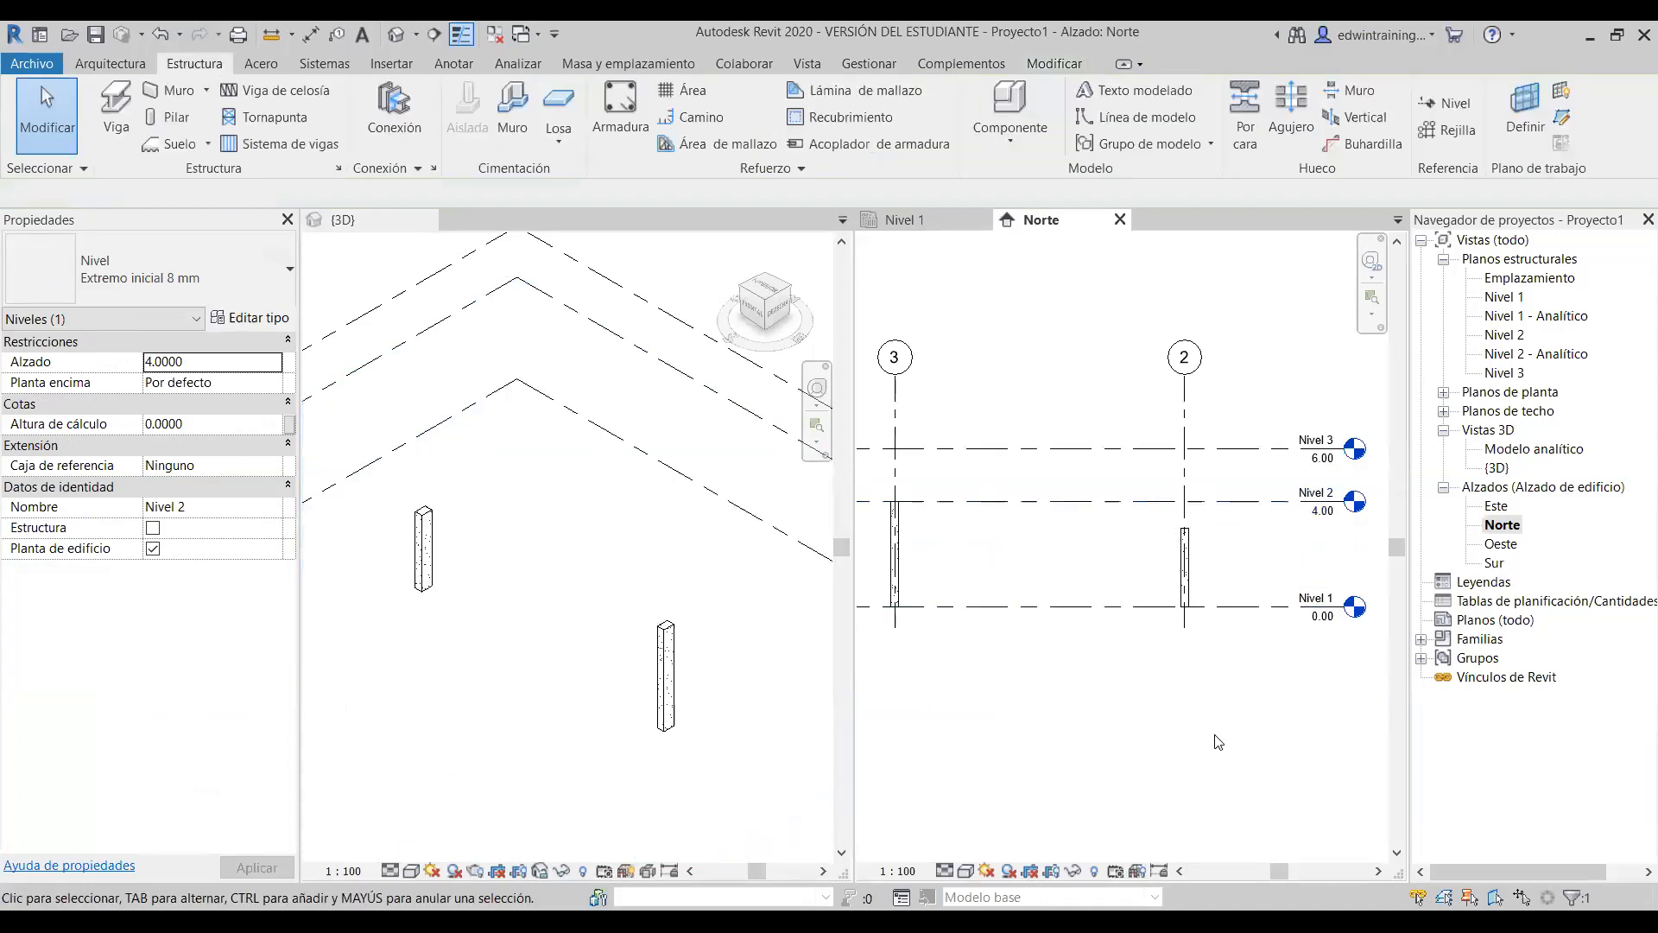
click(895, 546)
scroll(890, 539, up, 4)
scroll(884, 533, down, 5)
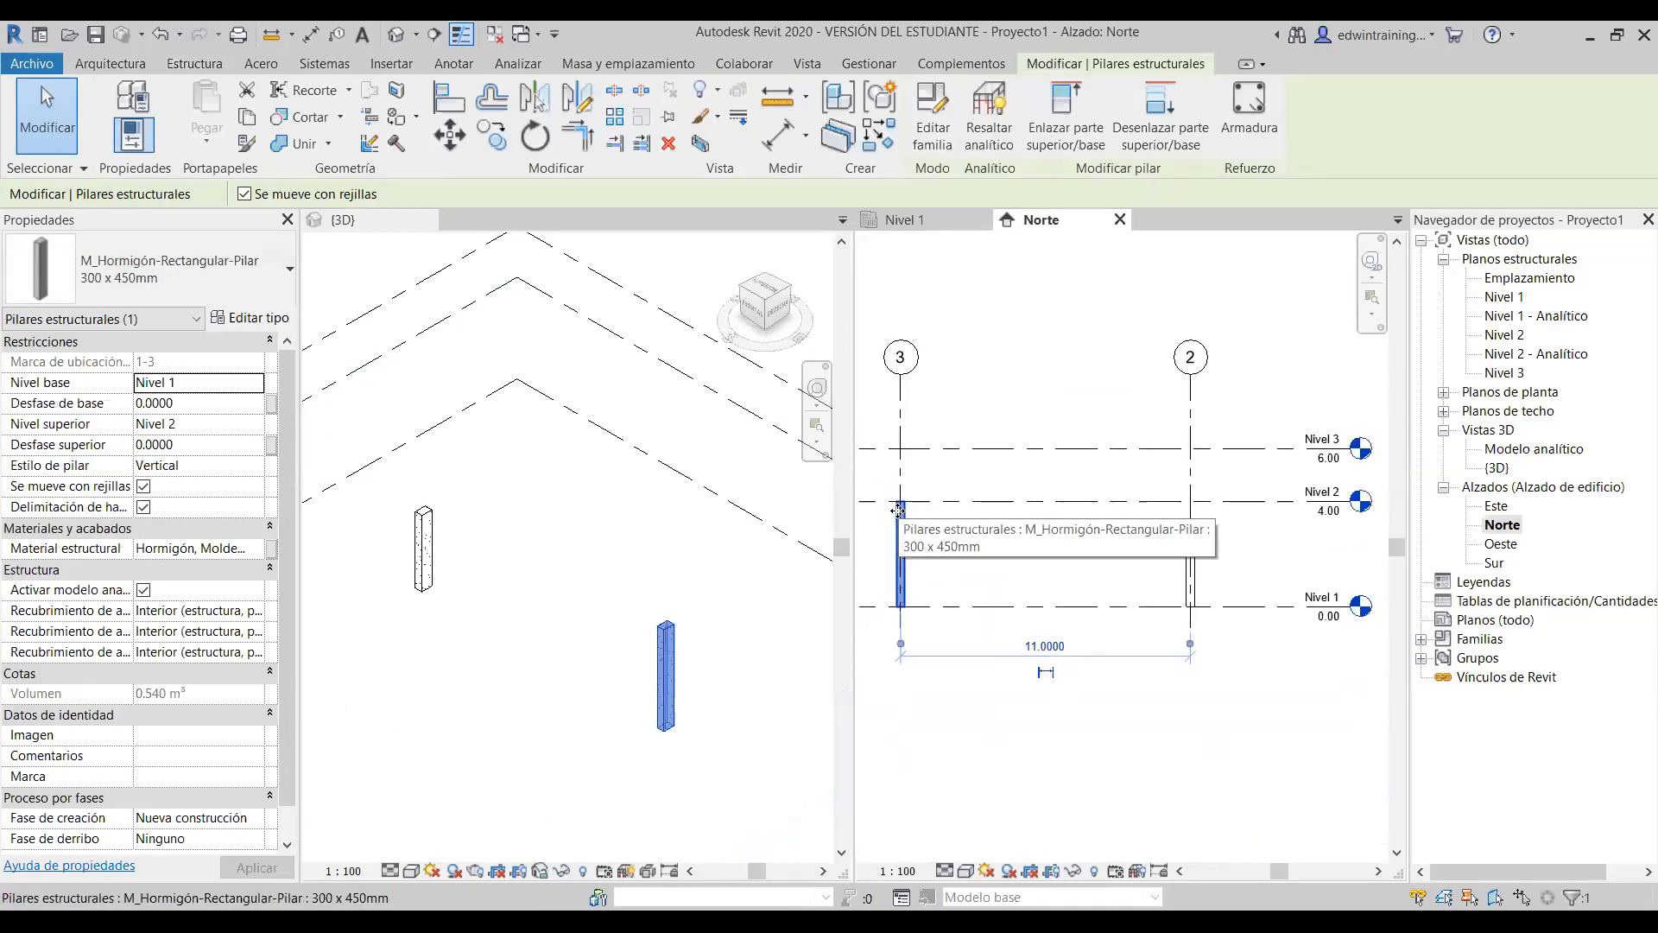
click(980, 740)
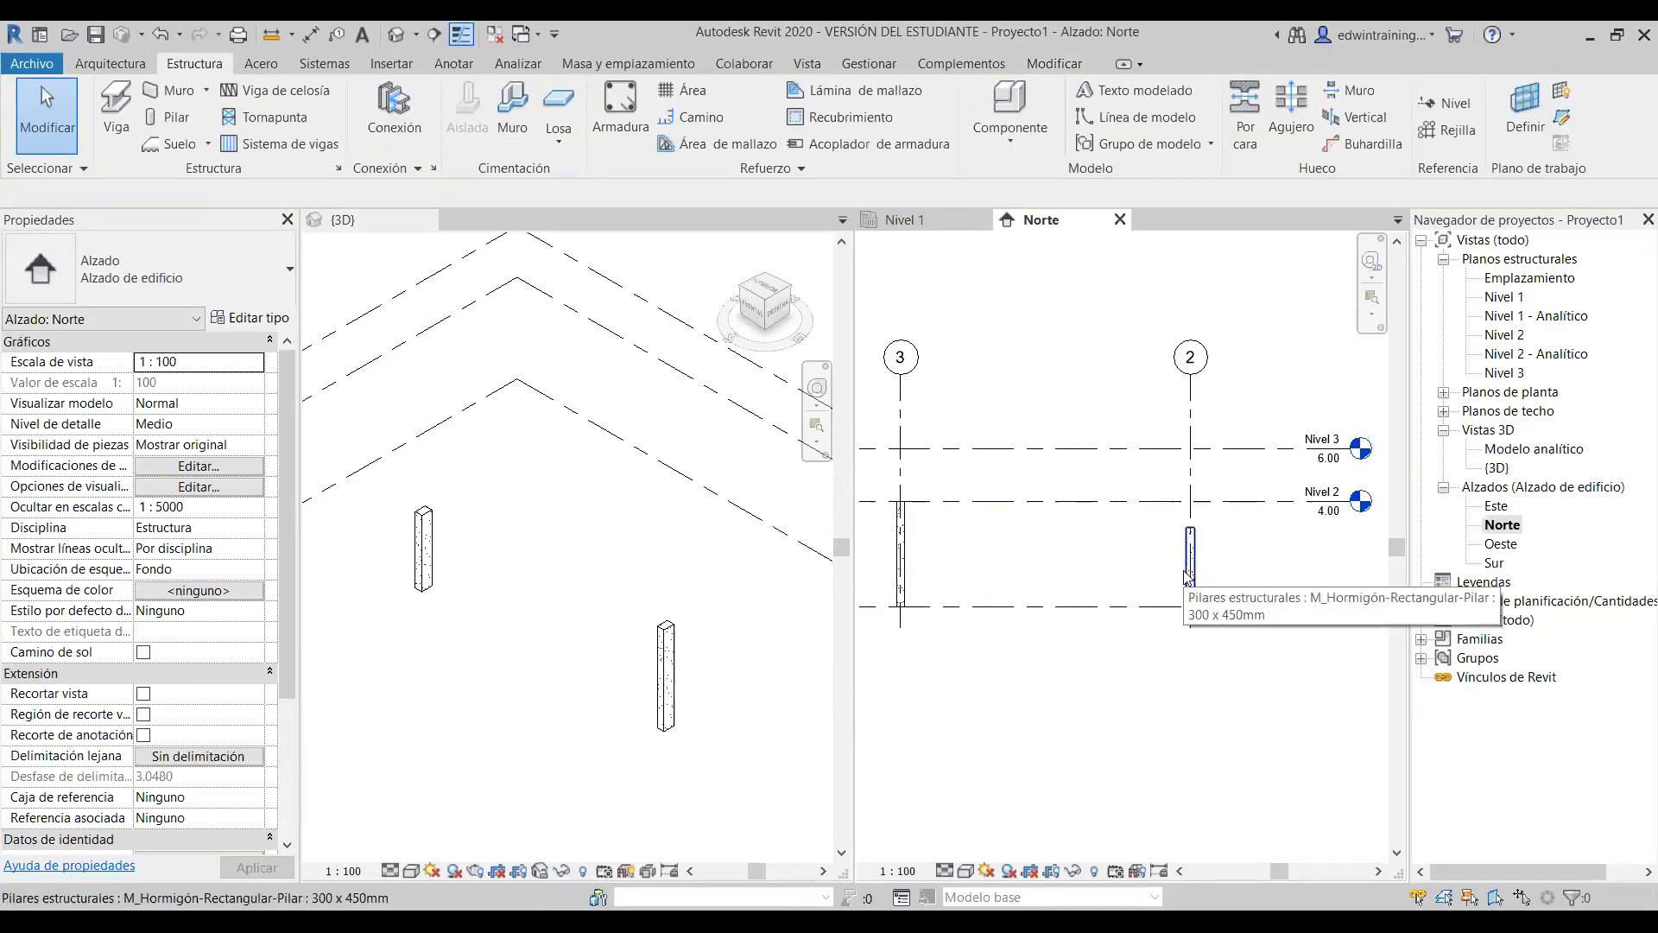
click(1189, 571)
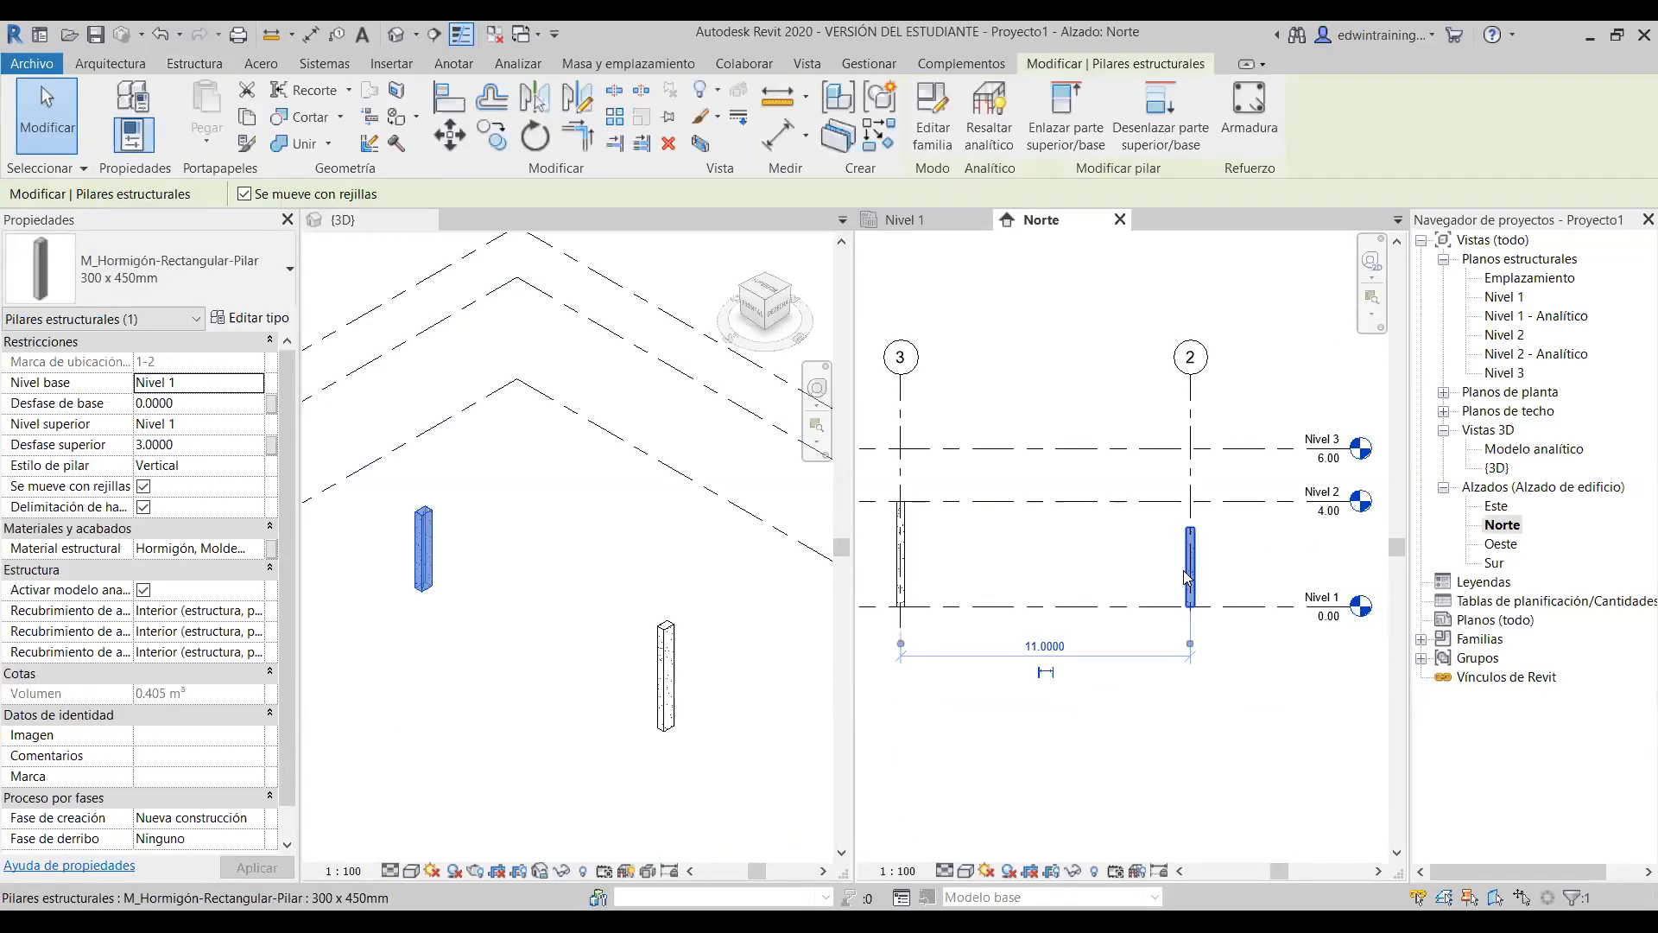
click(1218, 758)
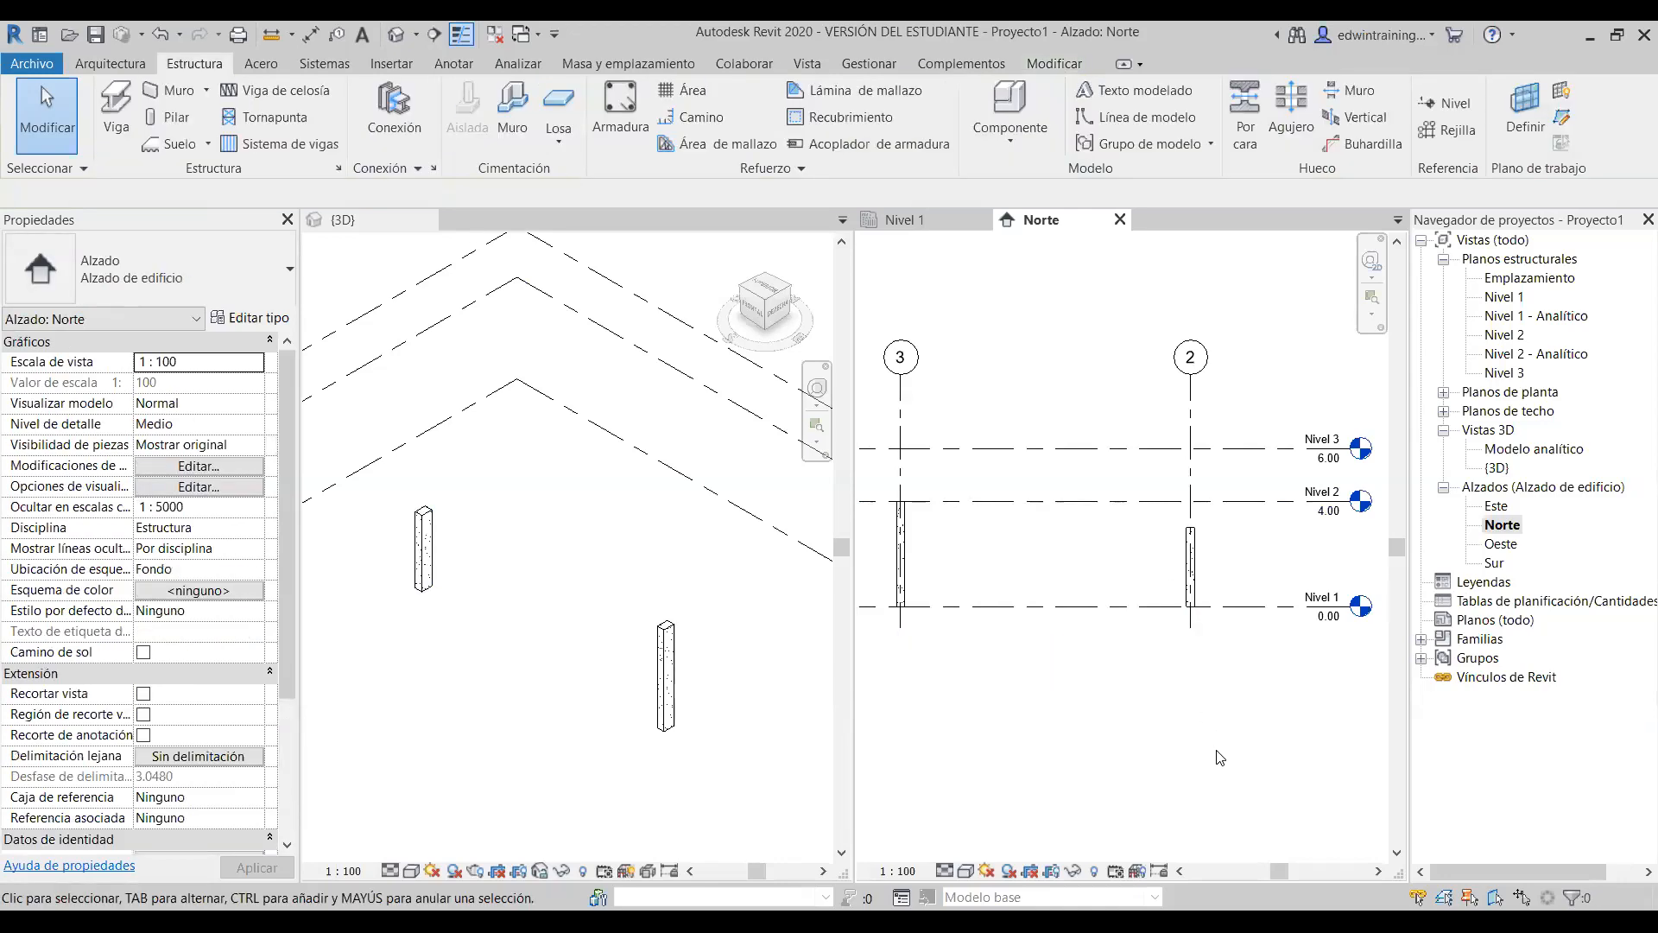
mouse_move(1146, 512)
mouse_down()
mouse_move(1174, 539)
mouse_move(1159, 516)
mouse_up()
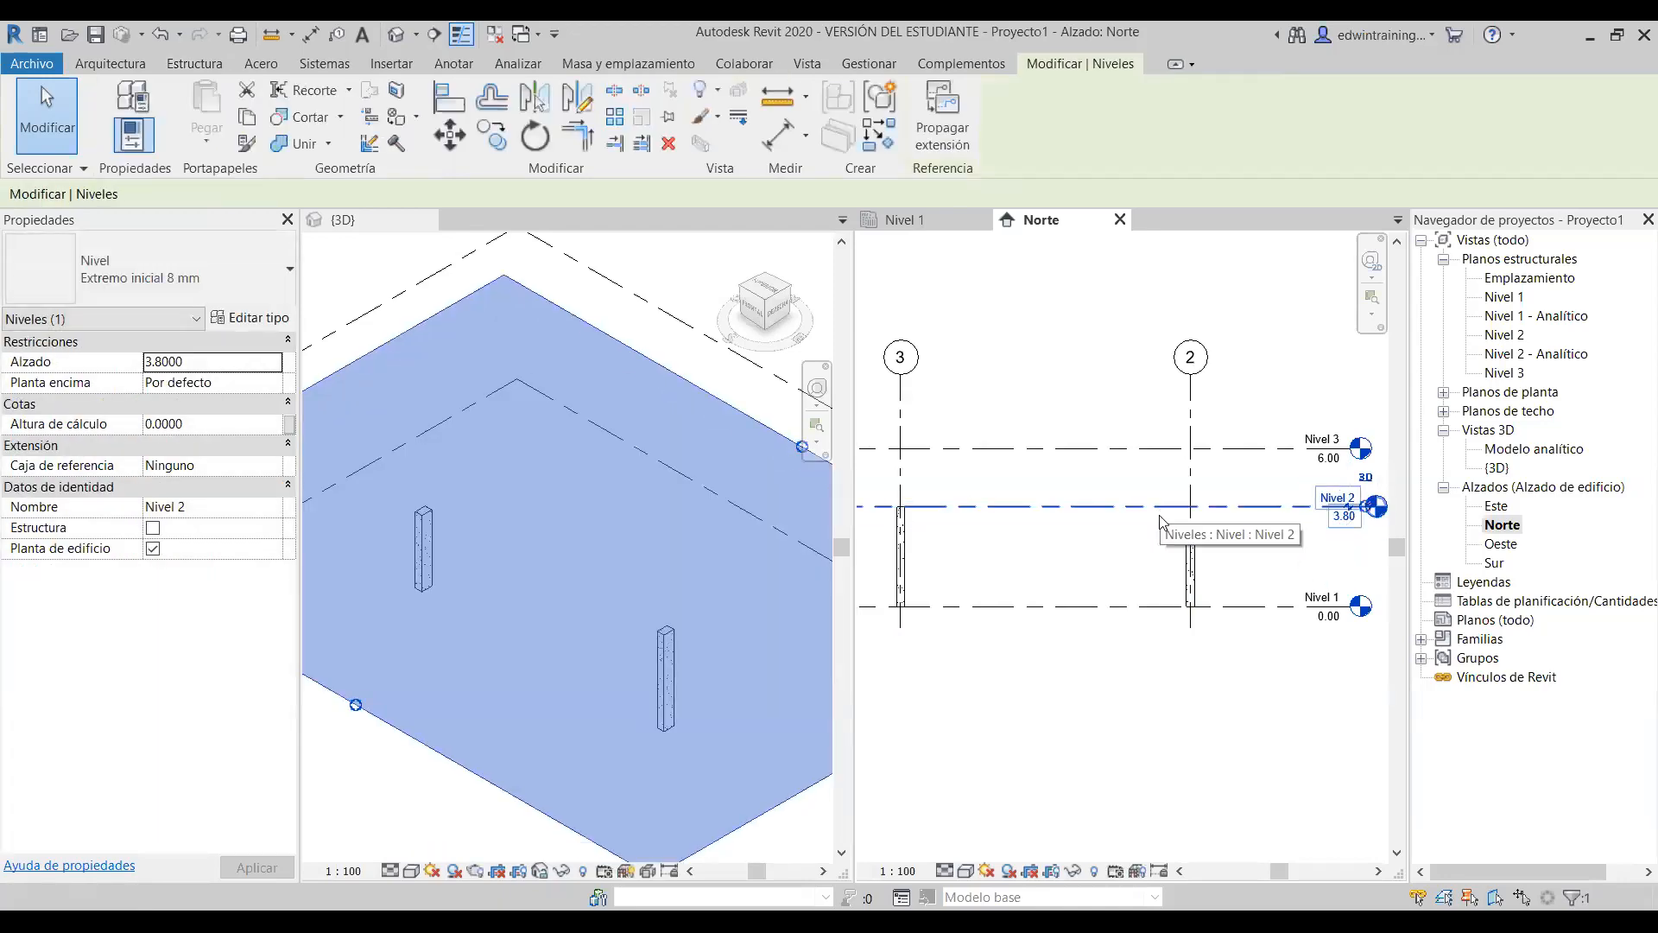
key(ctrl+z)
click(1186, 542)
key(Escape)
click(917, 555)
key(Escape)
click(1184, 550)
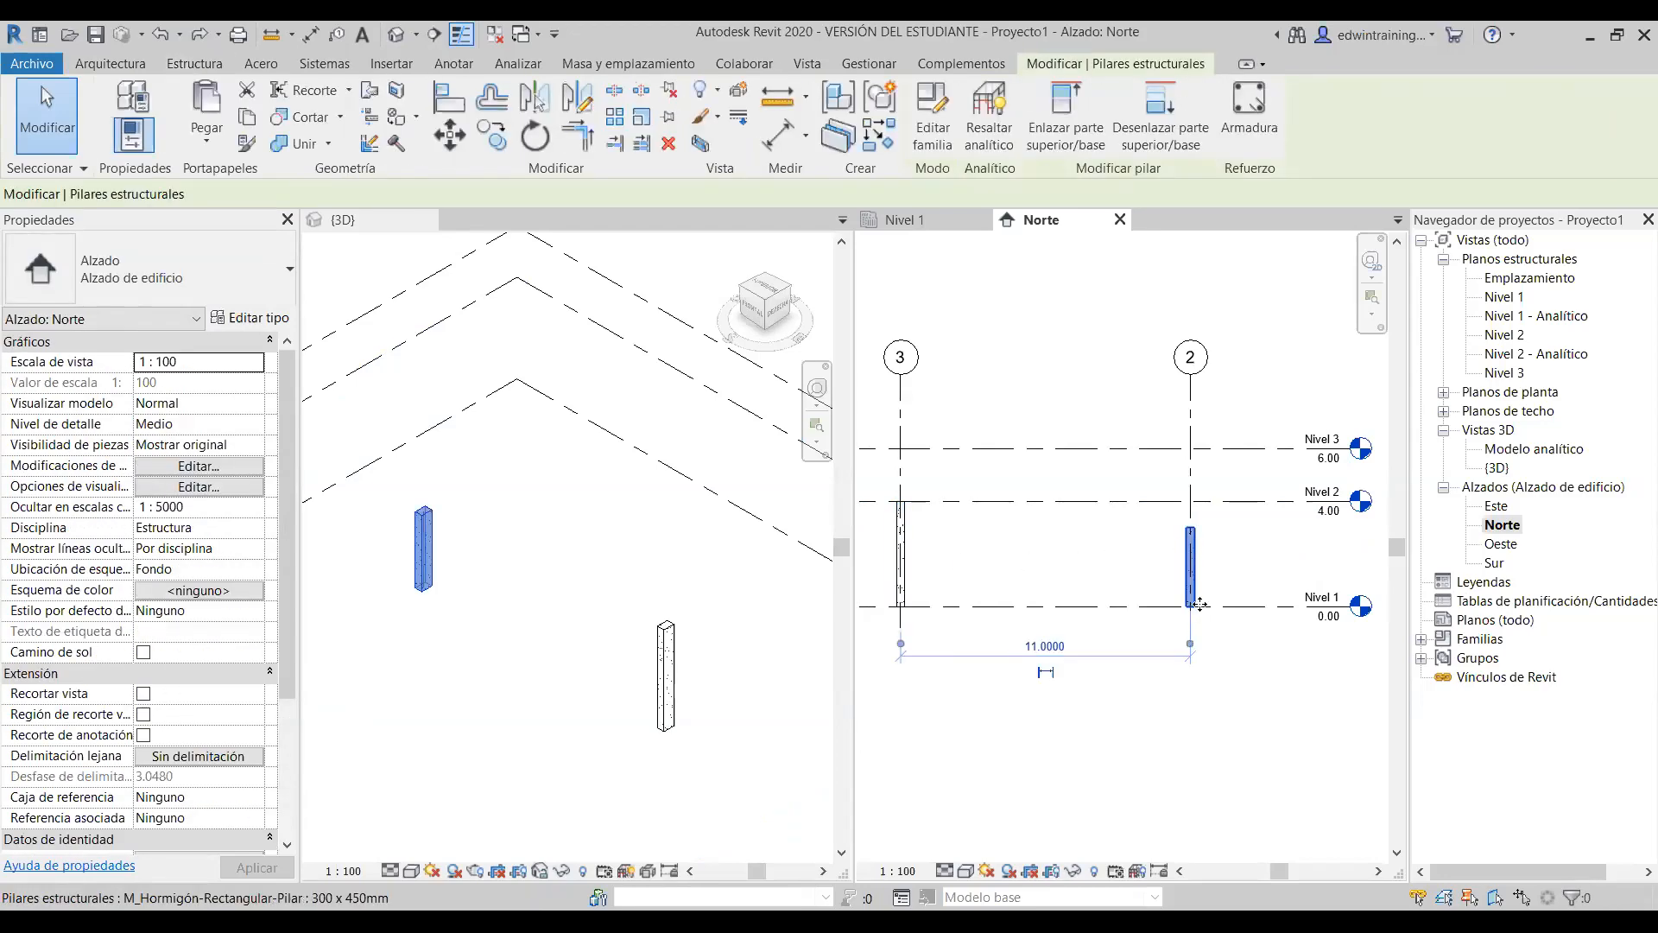
click(1245, 721)
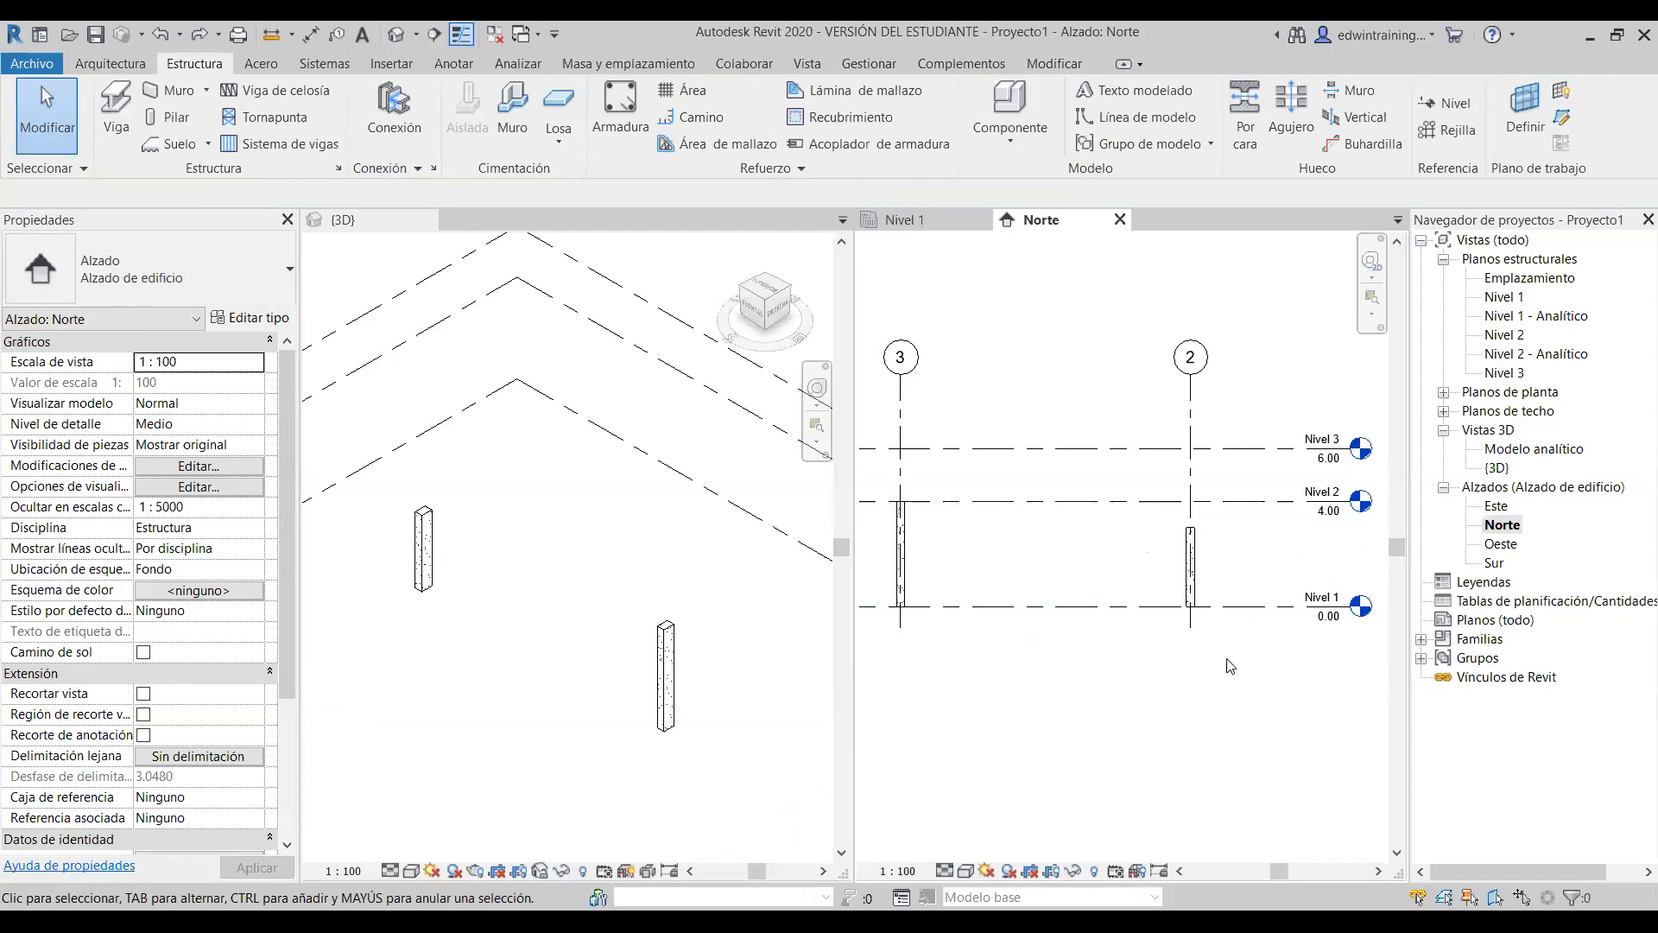
scroll(1196, 563, down, 2)
scroll(1190, 551, up, 3)
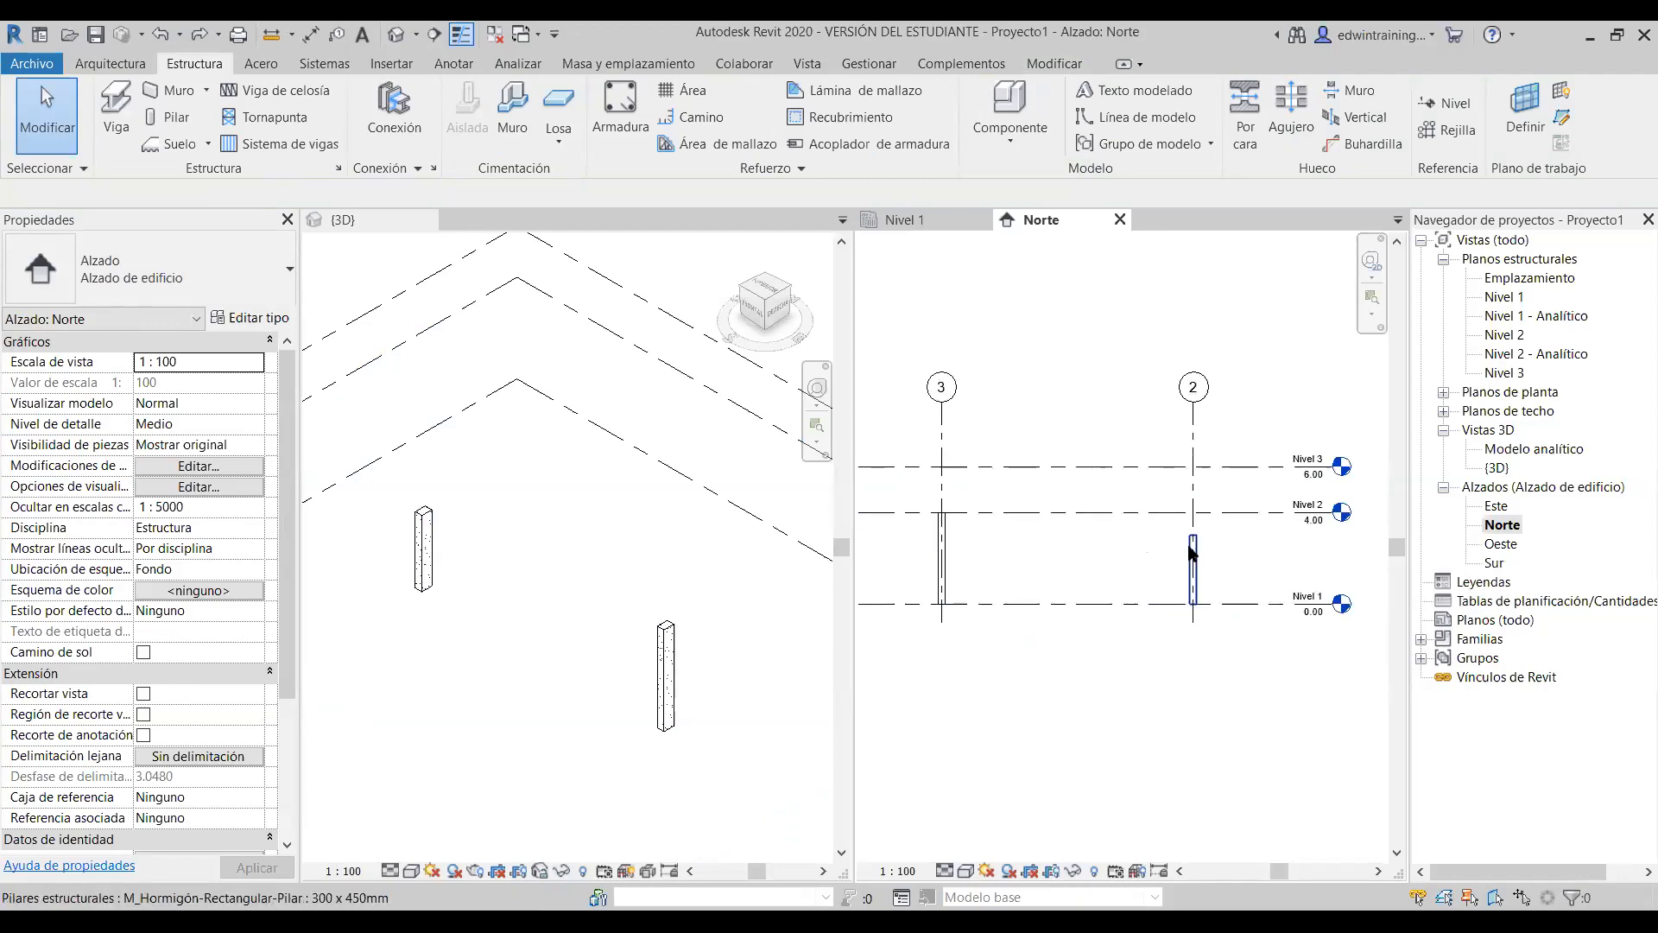
scroll(1190, 550, down, 2)
scroll(1187, 535, up, 1)
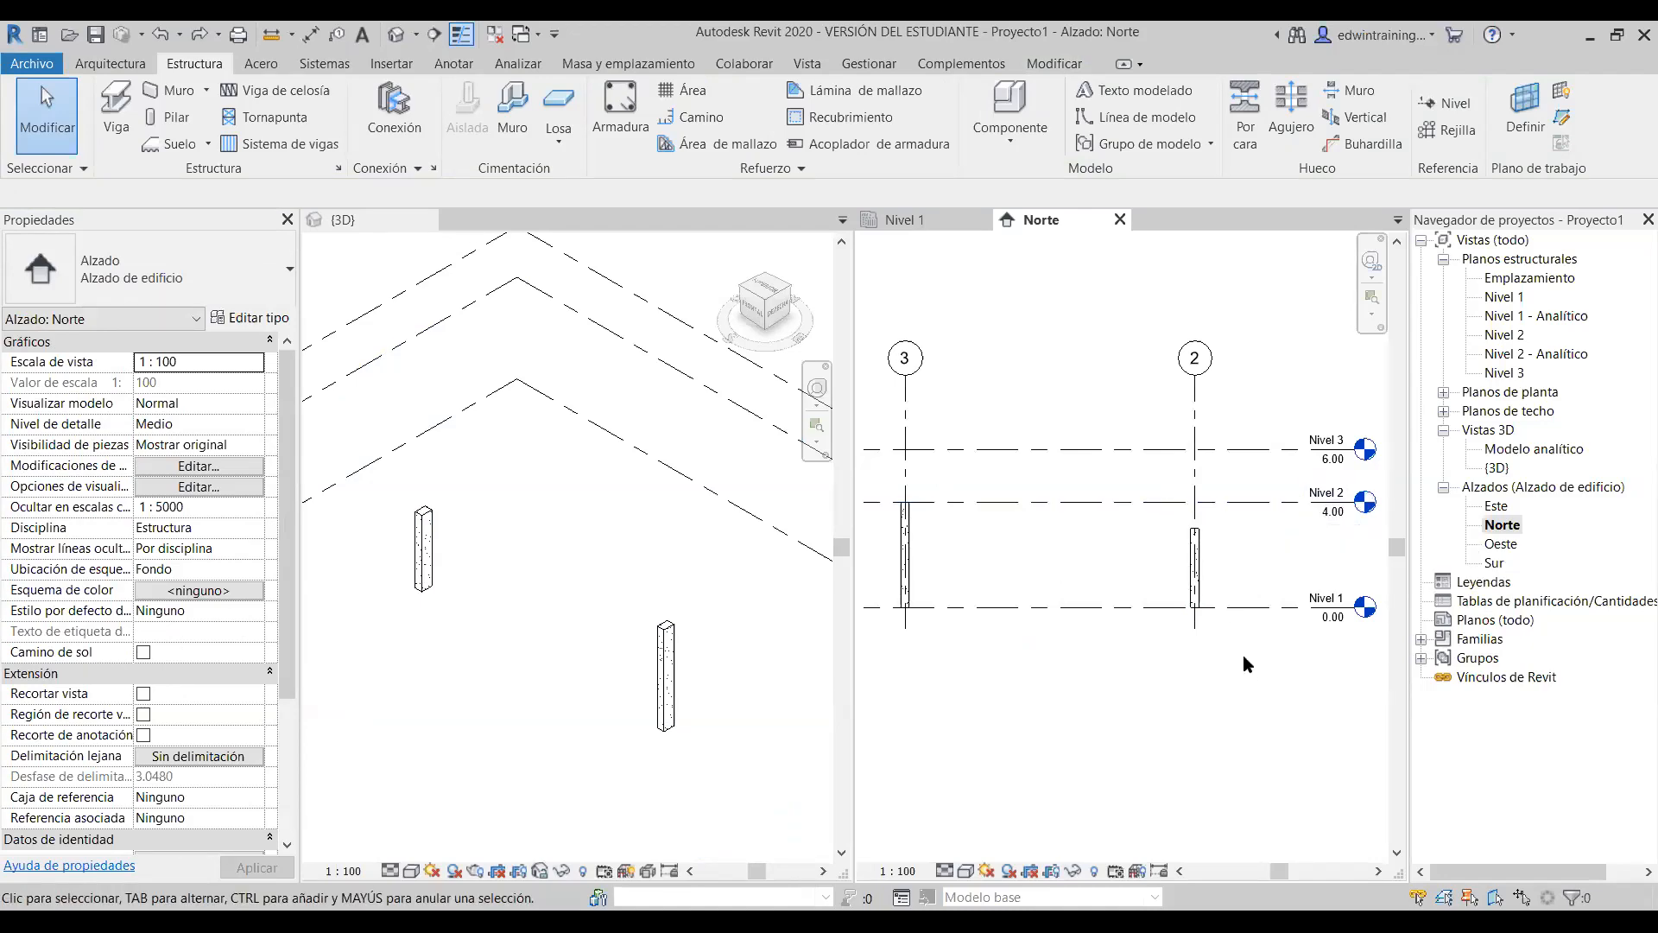
click(1213, 565)
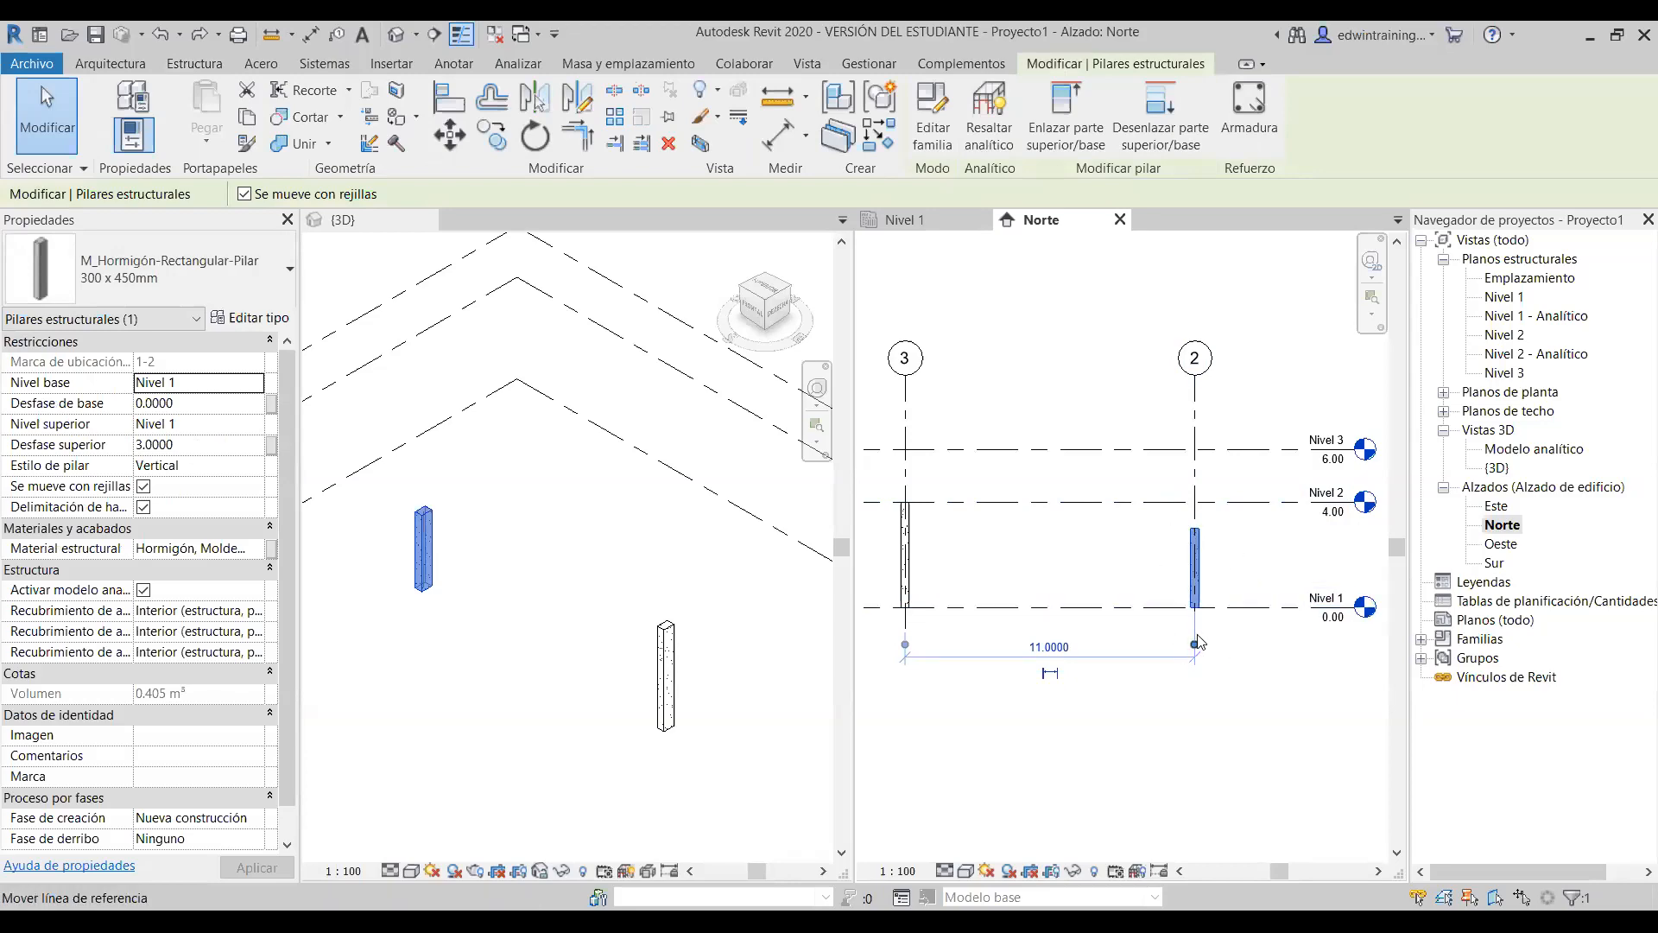
click(1245, 568)
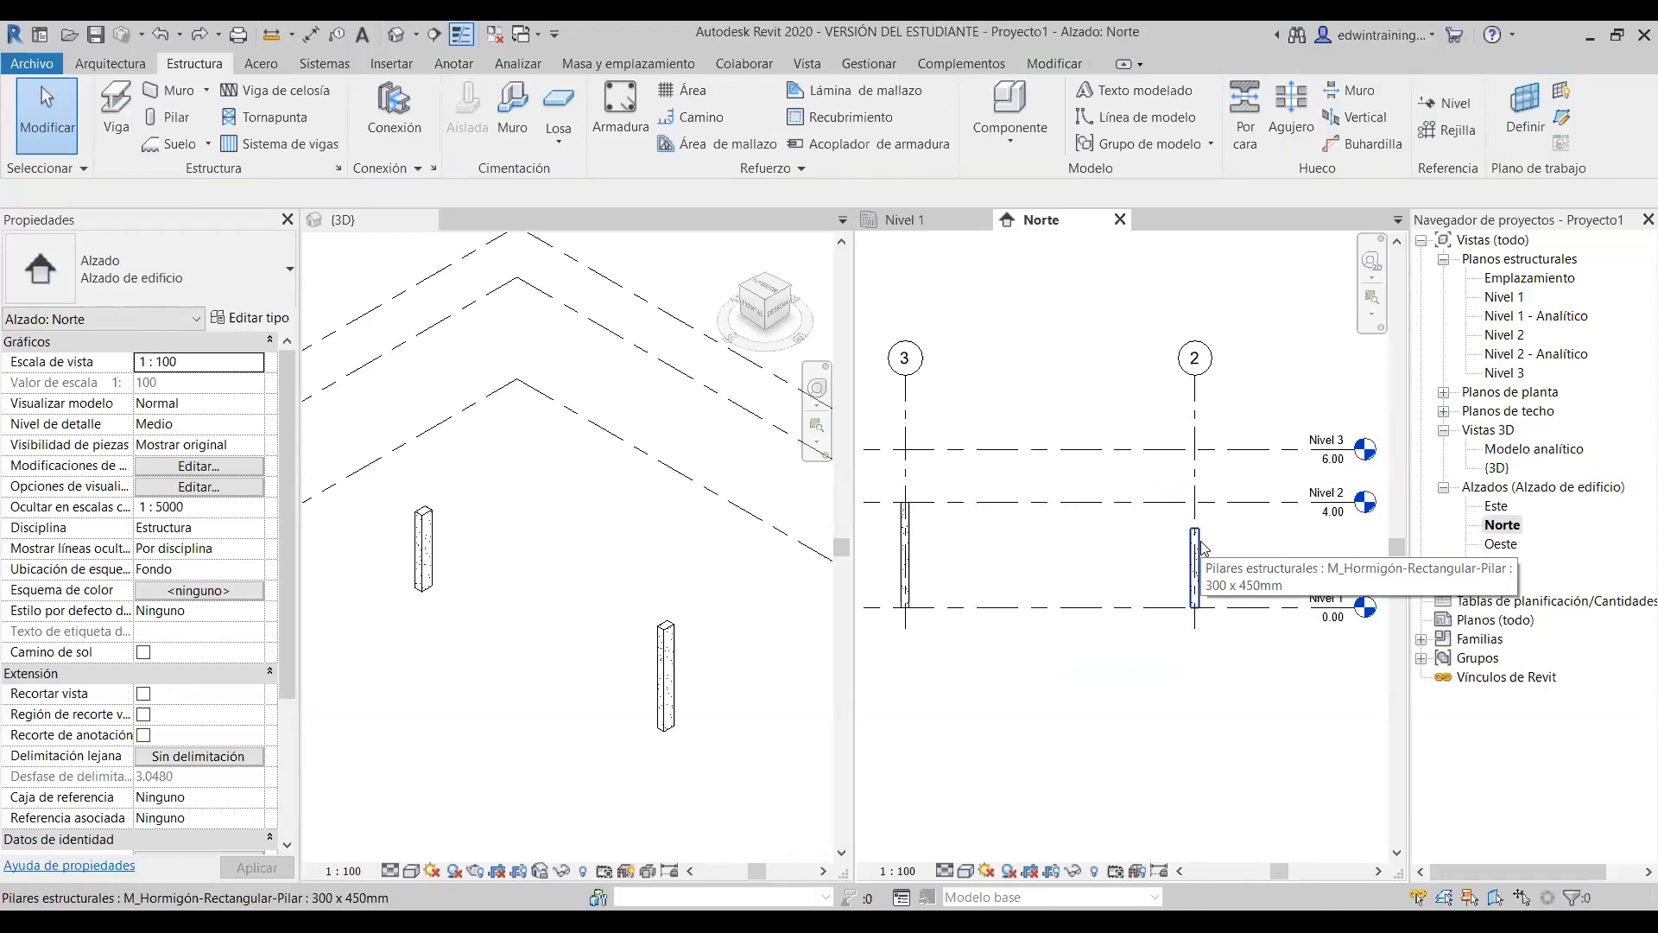
click(1201, 548)
click(1256, 574)
scroll(993, 596, down, 1)
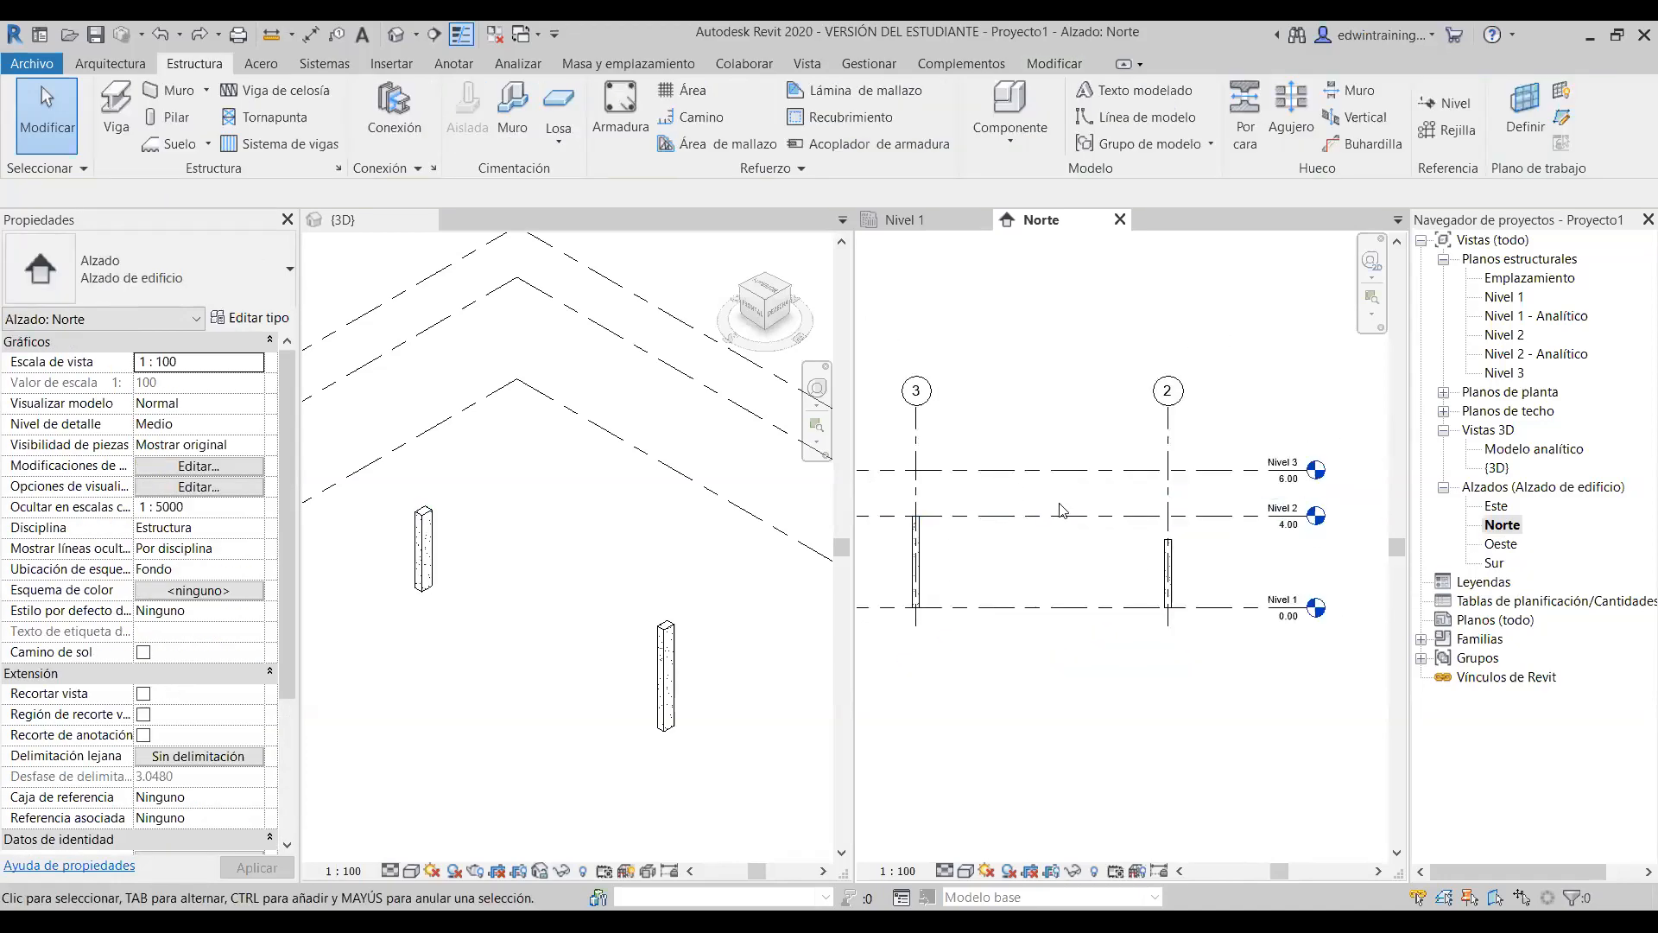
scroll(1162, 573, up, 2)
middle_drag(1059, 567, 1151, 568)
scroll(1152, 568, down, 1)
scroll(1127, 568, down, 2)
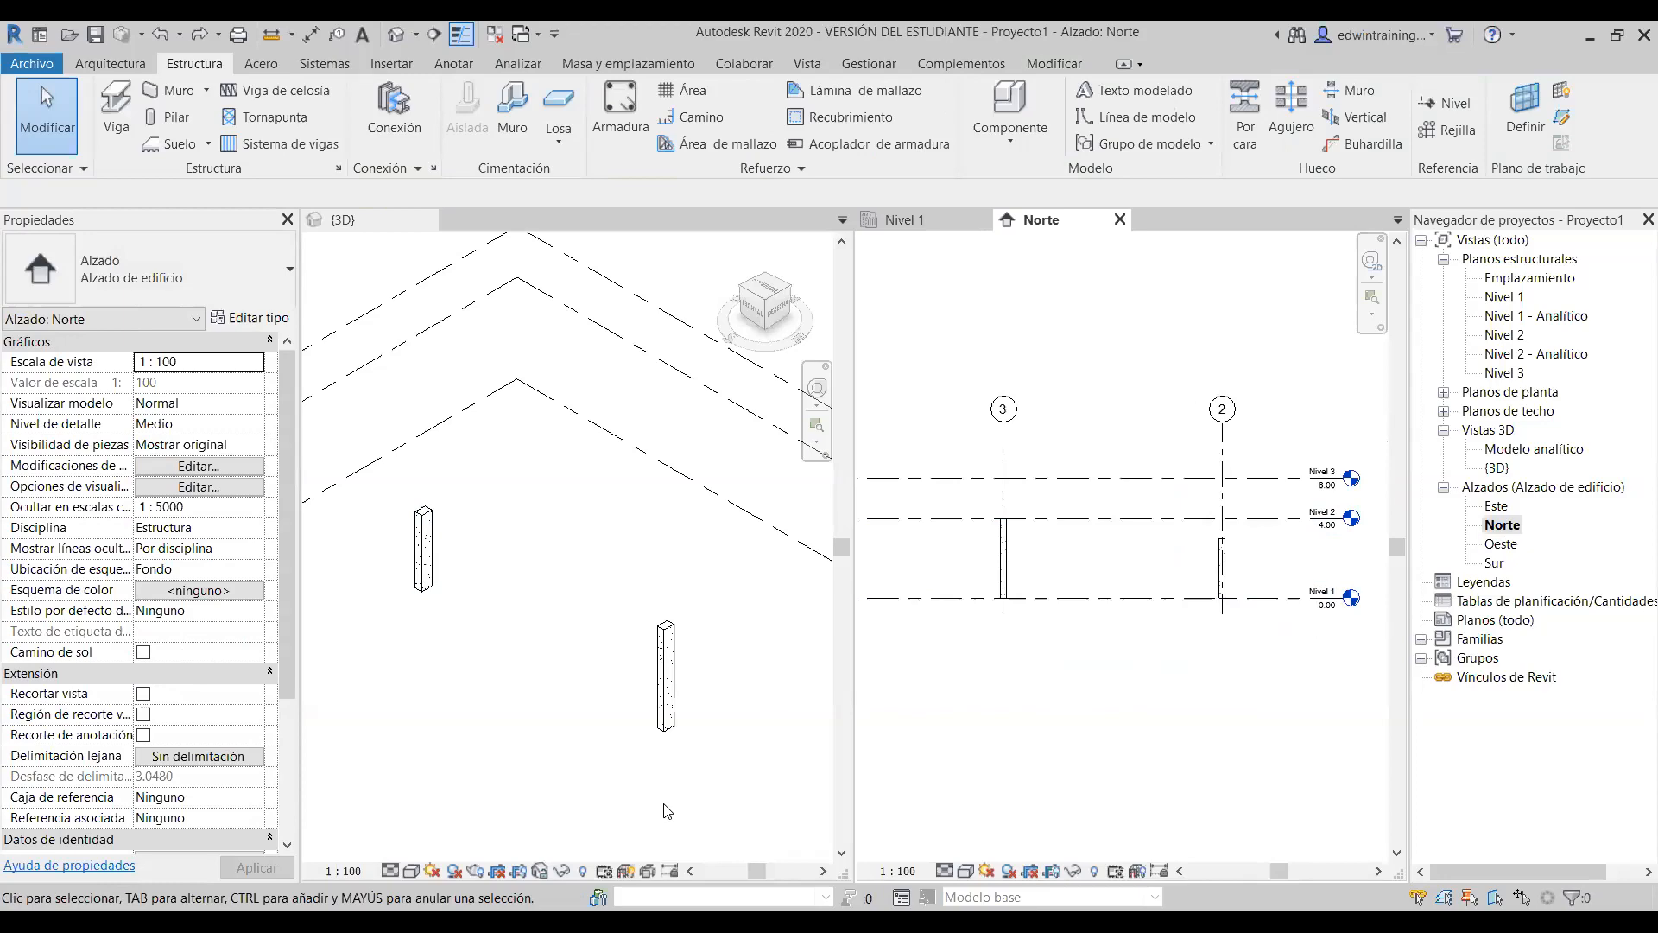
- Render the 3D view in Realista and zoom in on the textured concrete column
click(412, 870)
click(449, 828)
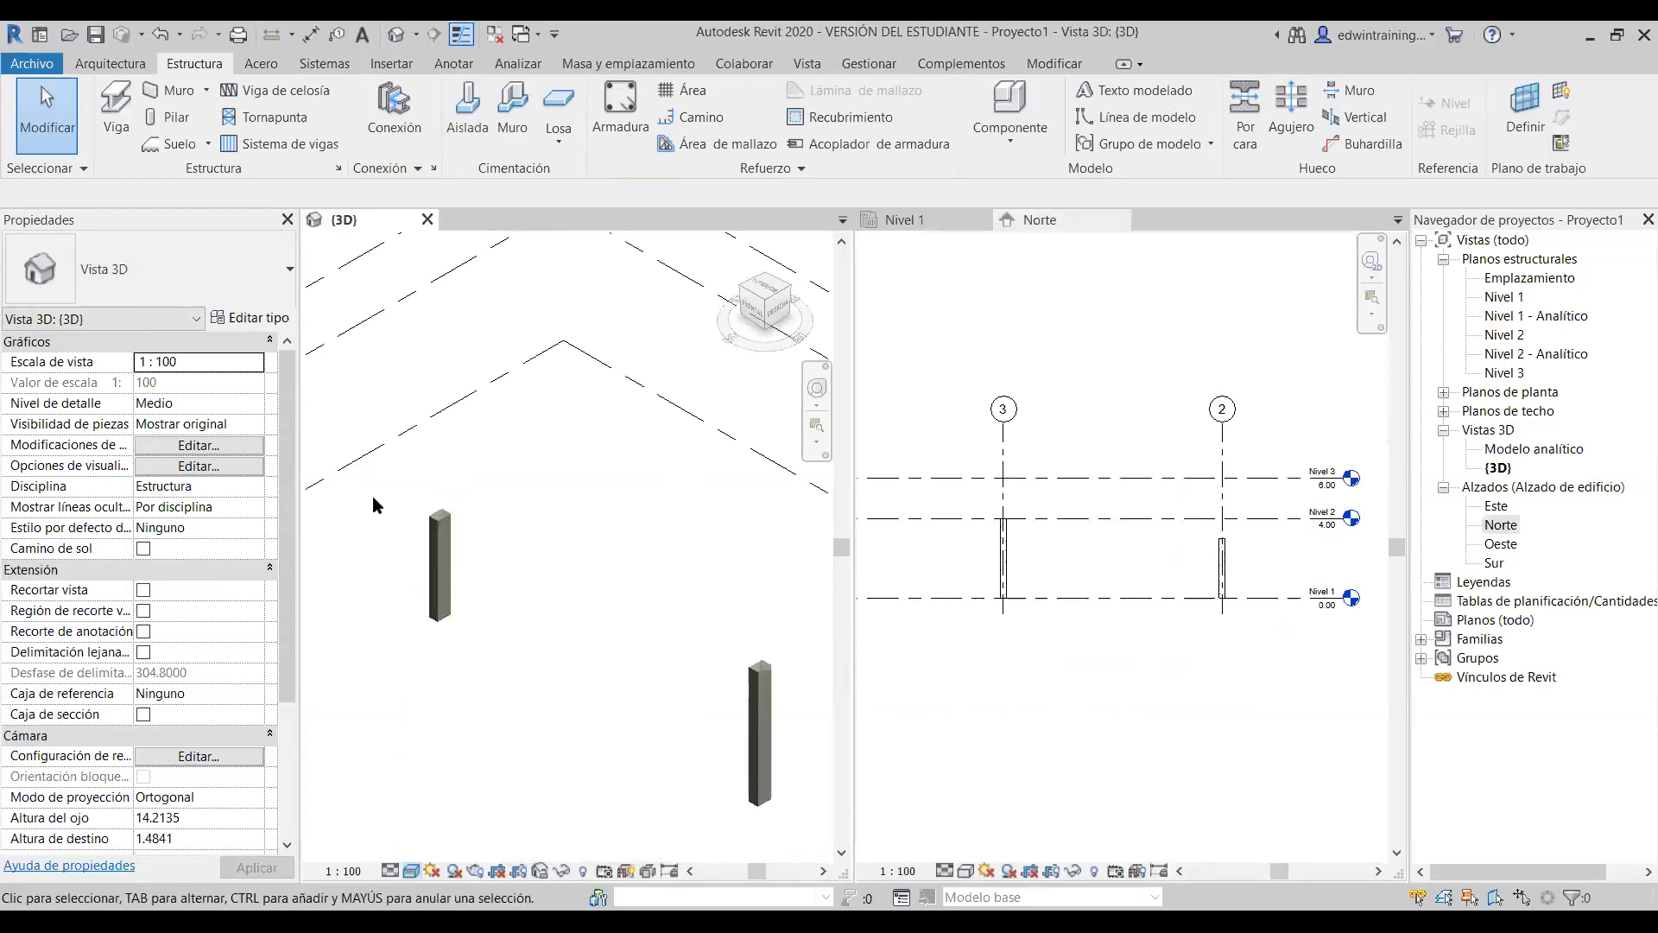
scroll(371, 496, up, 4)
middle_drag(541, 502, 566, 489)
scroll(513, 417, up, 2)
scroll(592, 548, up, 1)
middle_drag(596, 553, 569, 419)
scroll(560, 441, down, 1)
scroll(560, 437, down, 1)
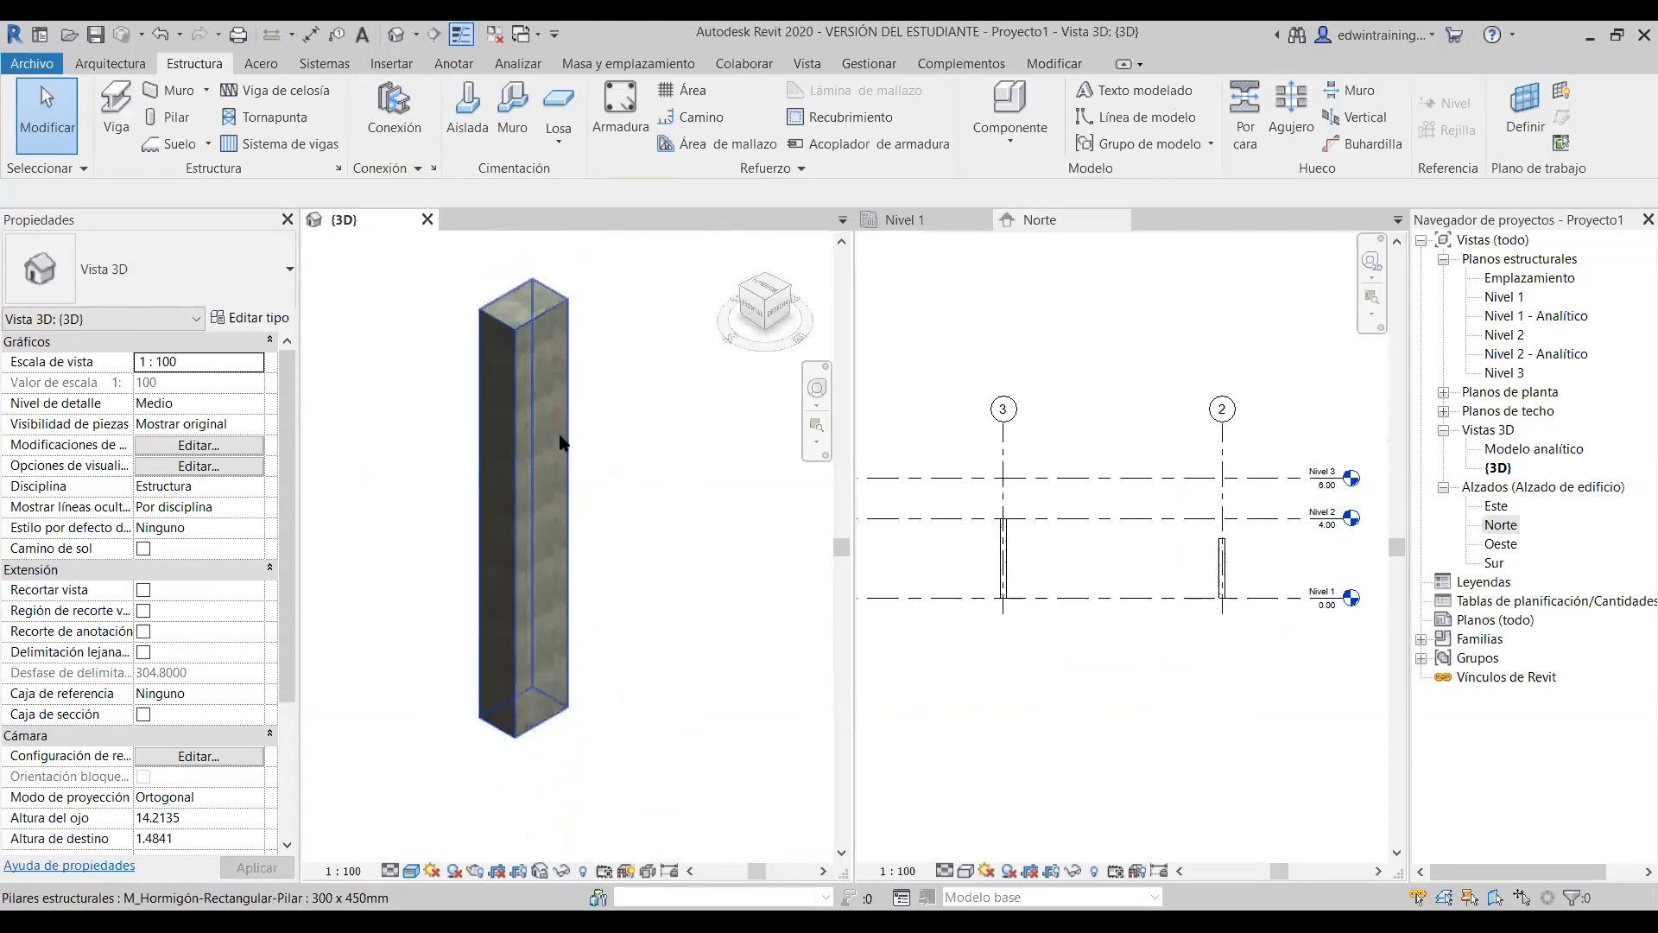
middle_drag(642, 500, 657, 583)
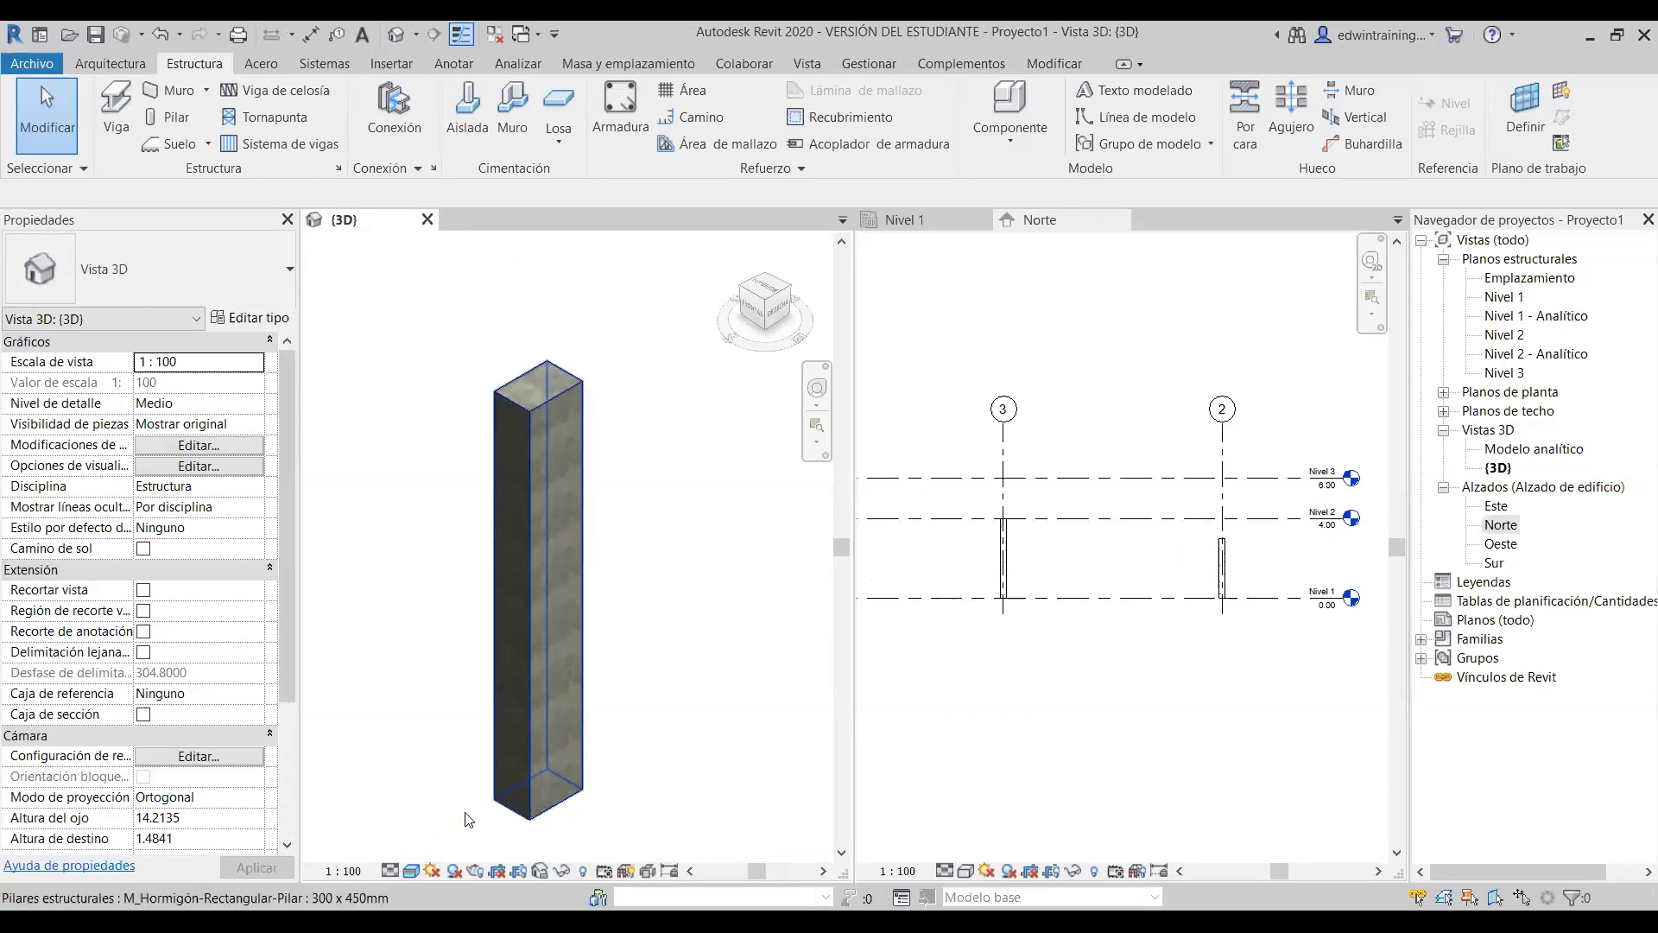
click(412, 870)
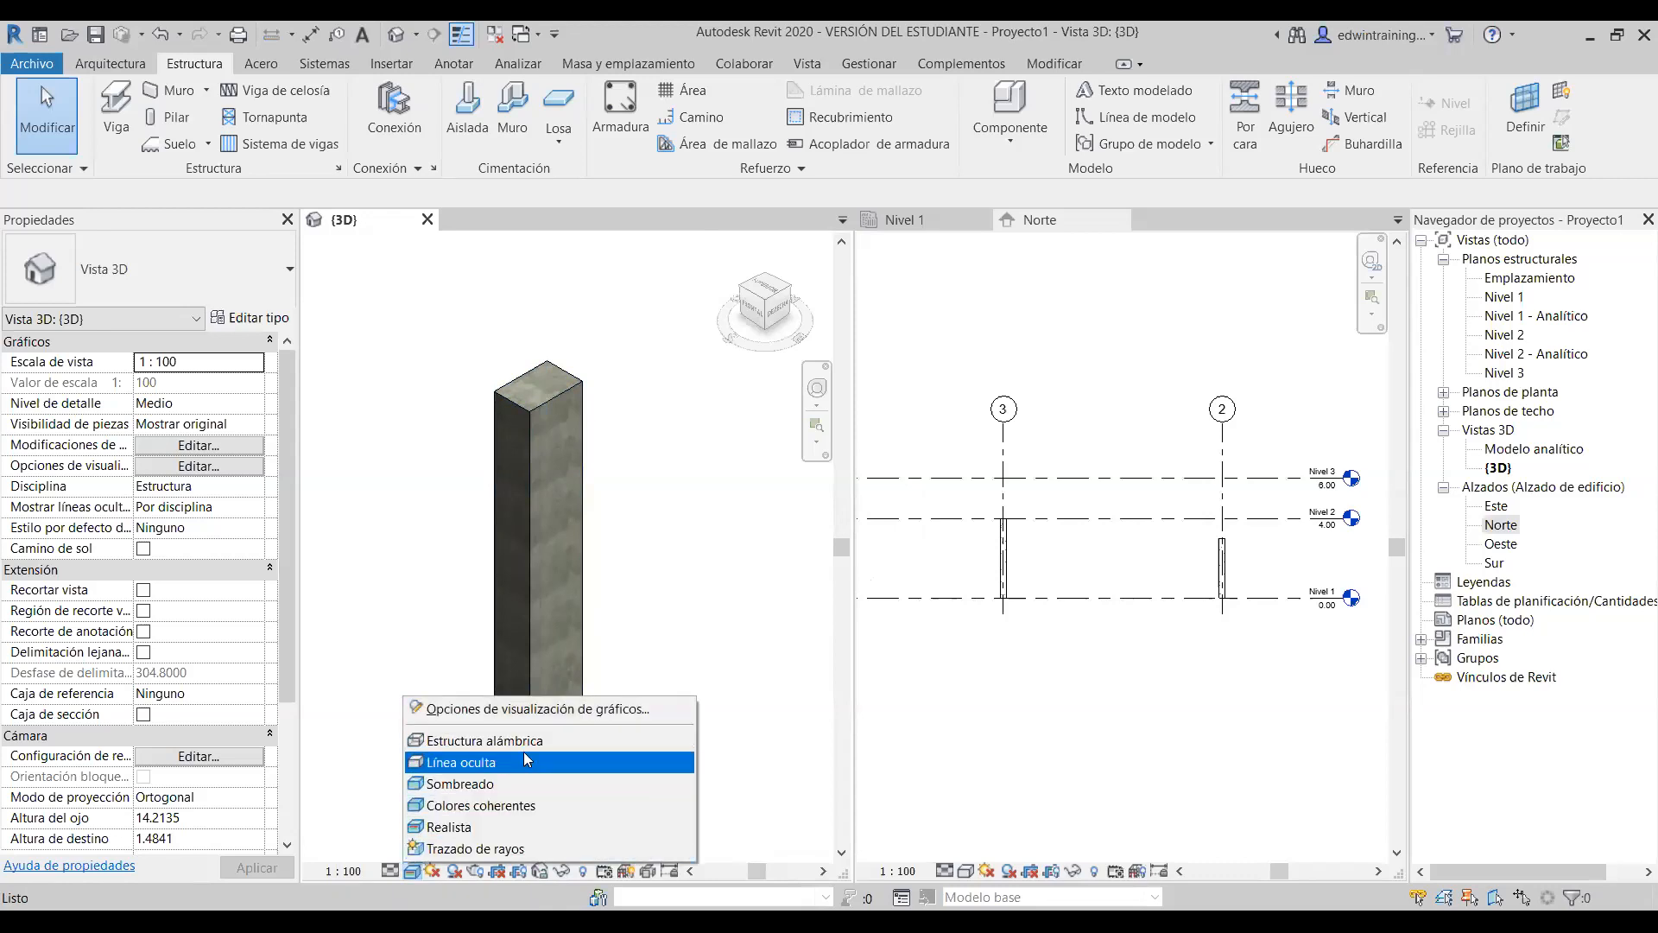
click(1055, 558)
- Pan the Norte elevation to the level labels and grid 3 column, and check the grid 2 column
scroll(1055, 558, down, 1)
middle_drag(1279, 593, 1122, 593)
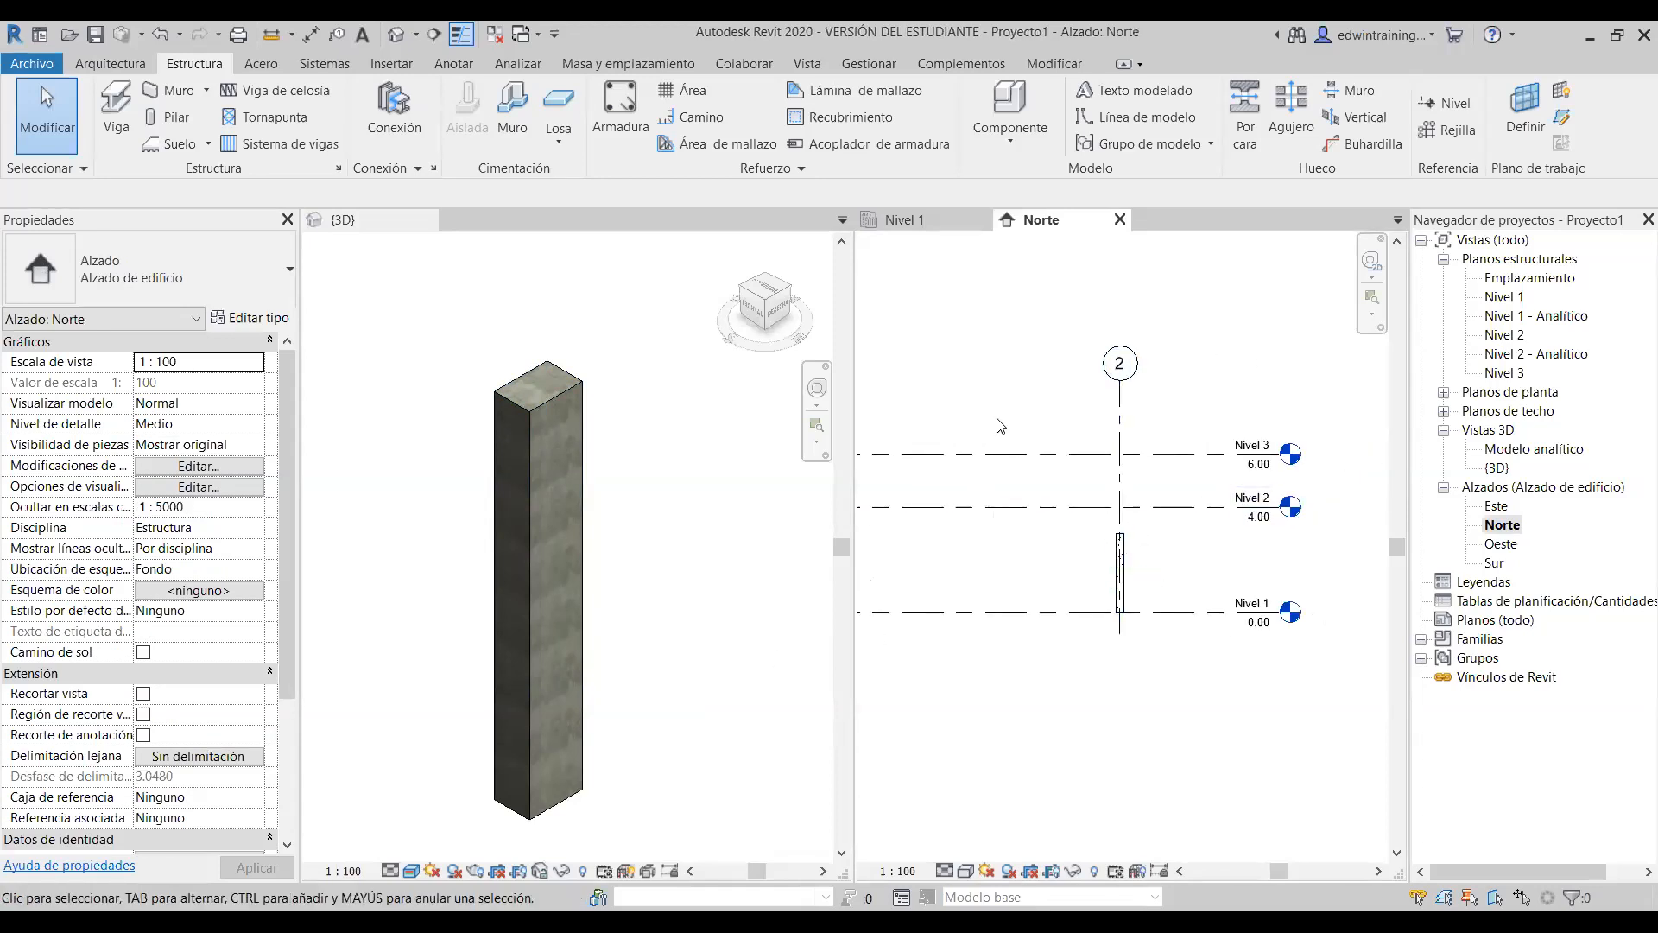
middle_drag(1209, 581, 1291, 577)
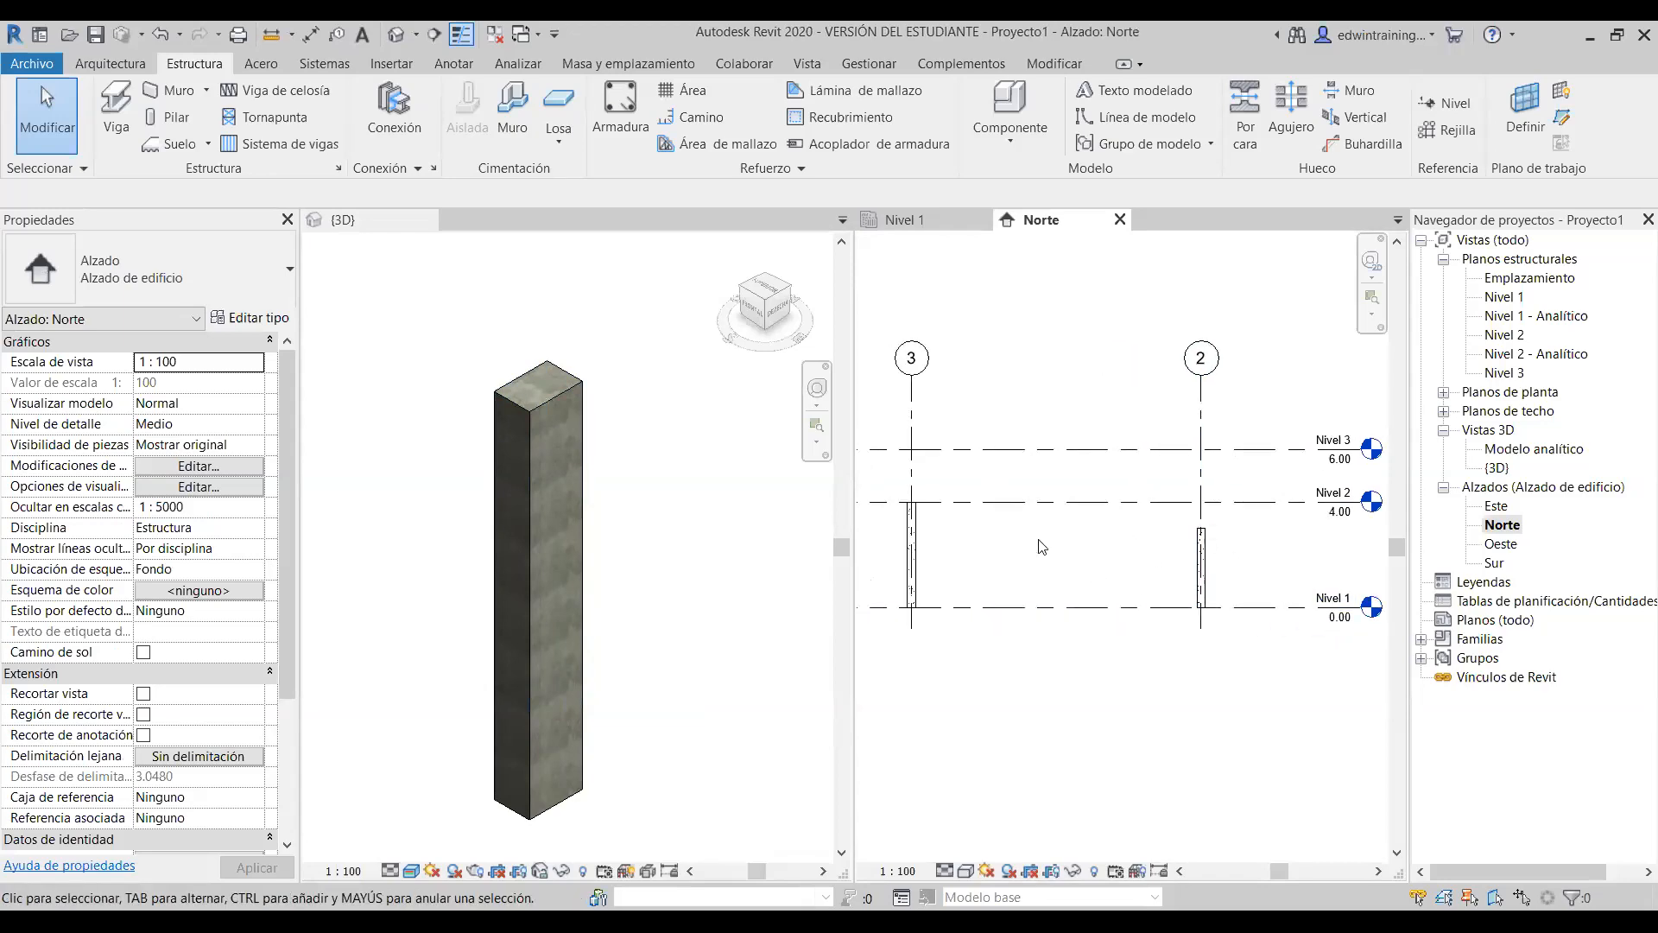
scroll(1230, 531, down, 2)
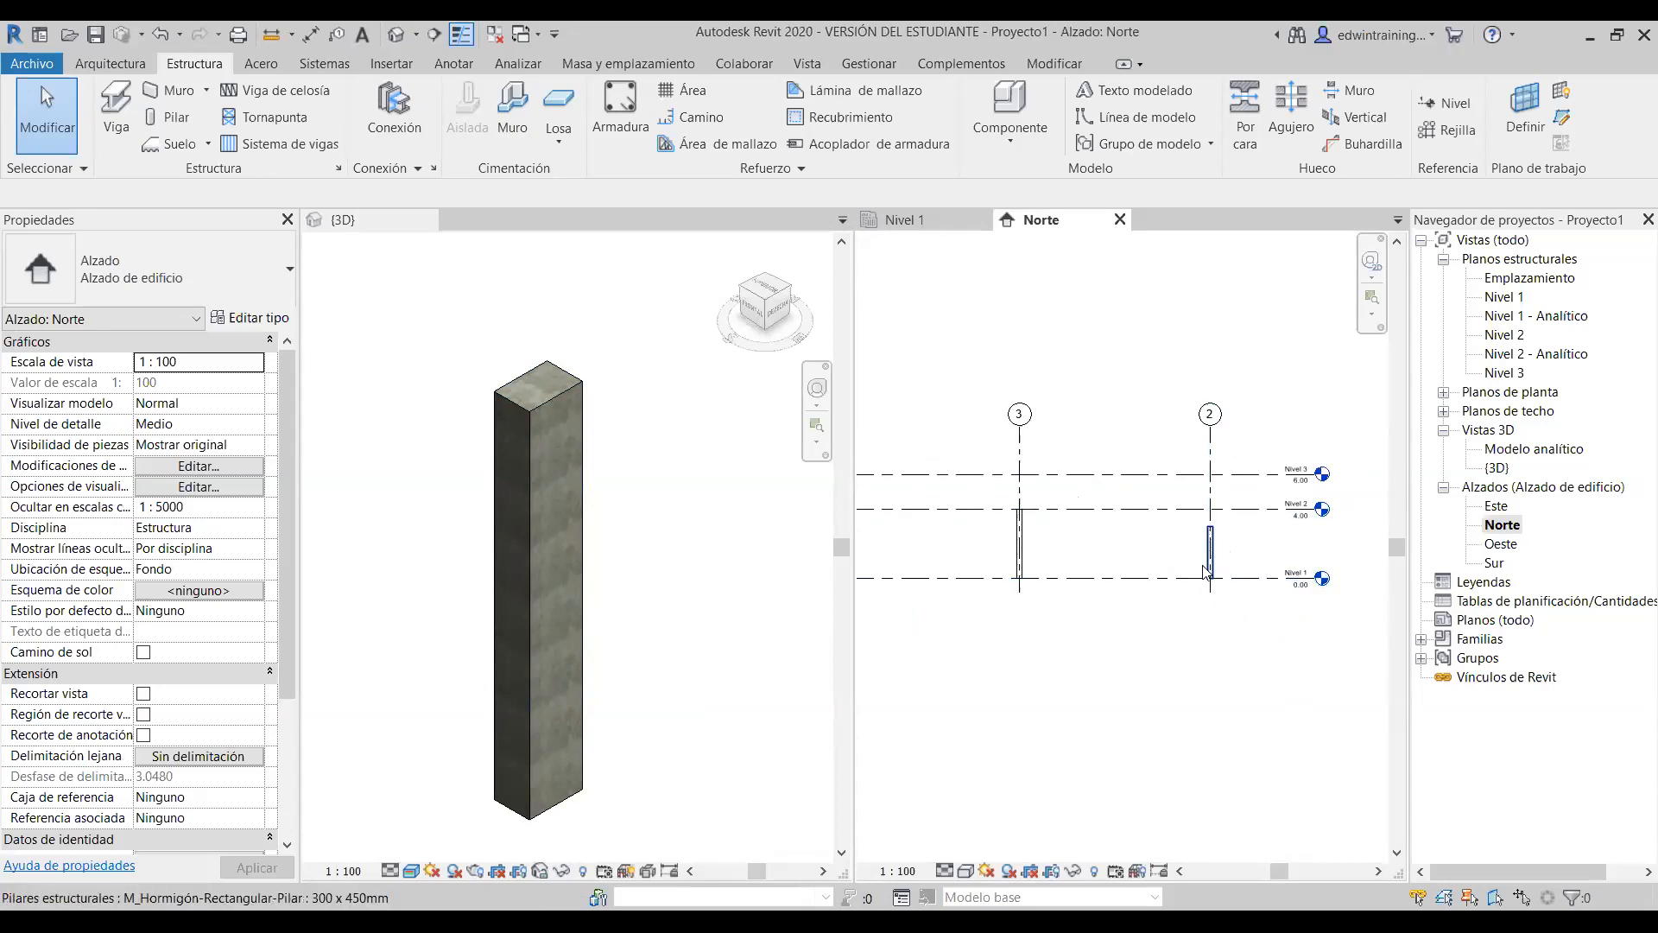
scroll(1207, 563, up, 1)
scroll(1212, 553, up, 2)
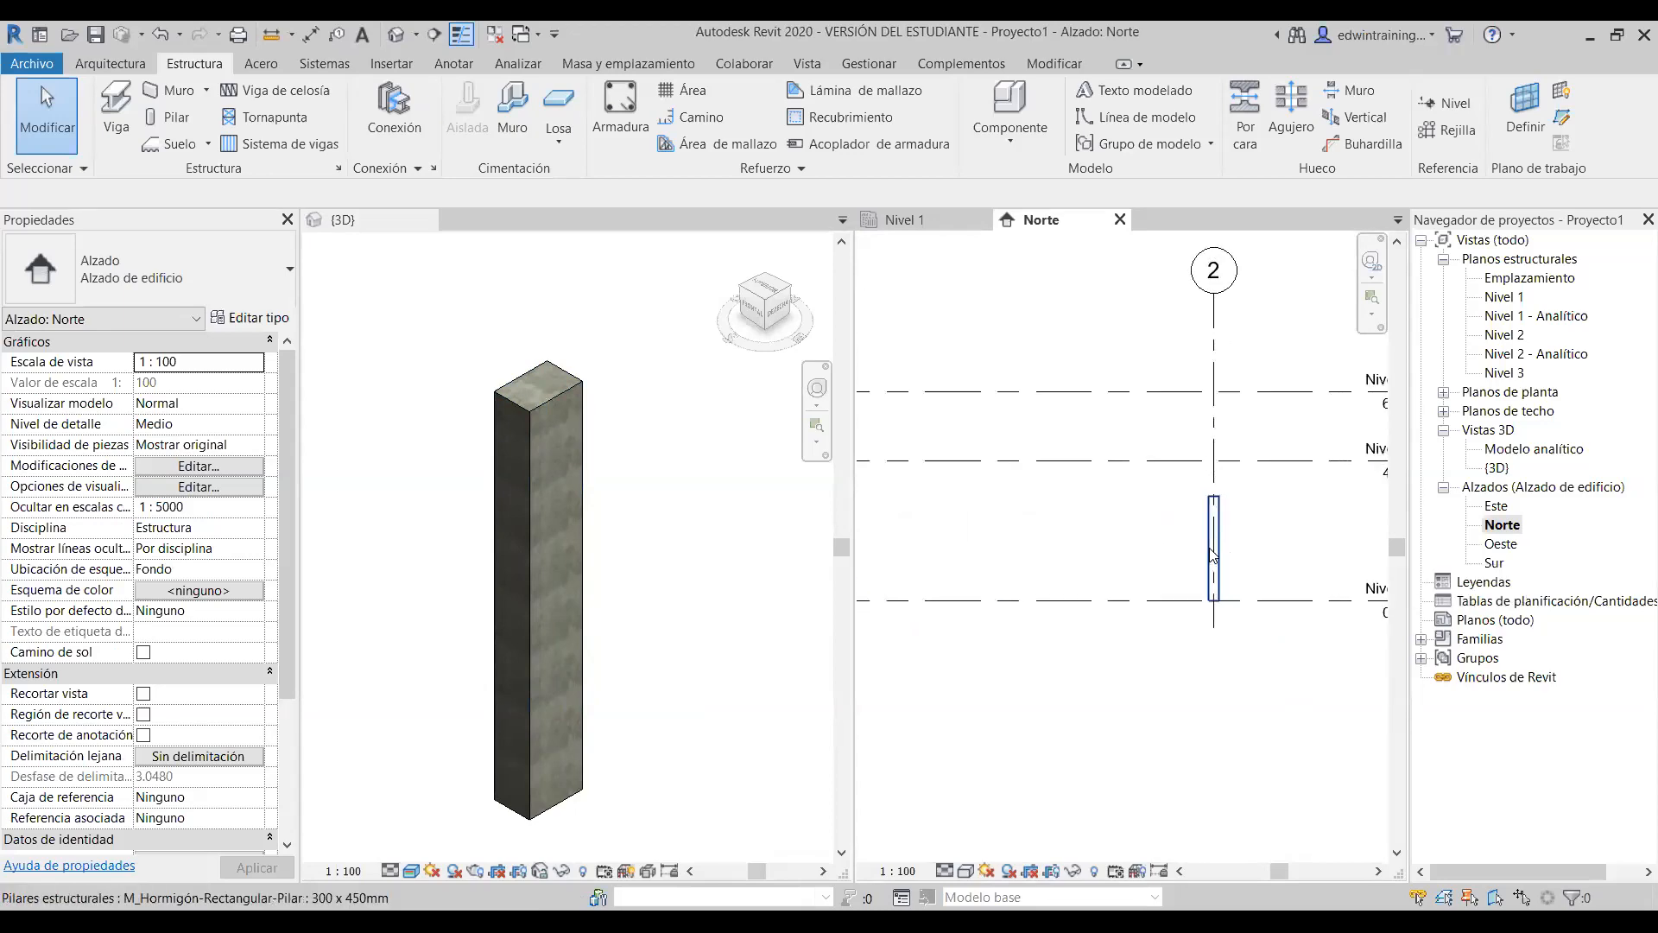
click(1213, 552)
click(1107, 519)
scroll(1103, 518, down, 3)
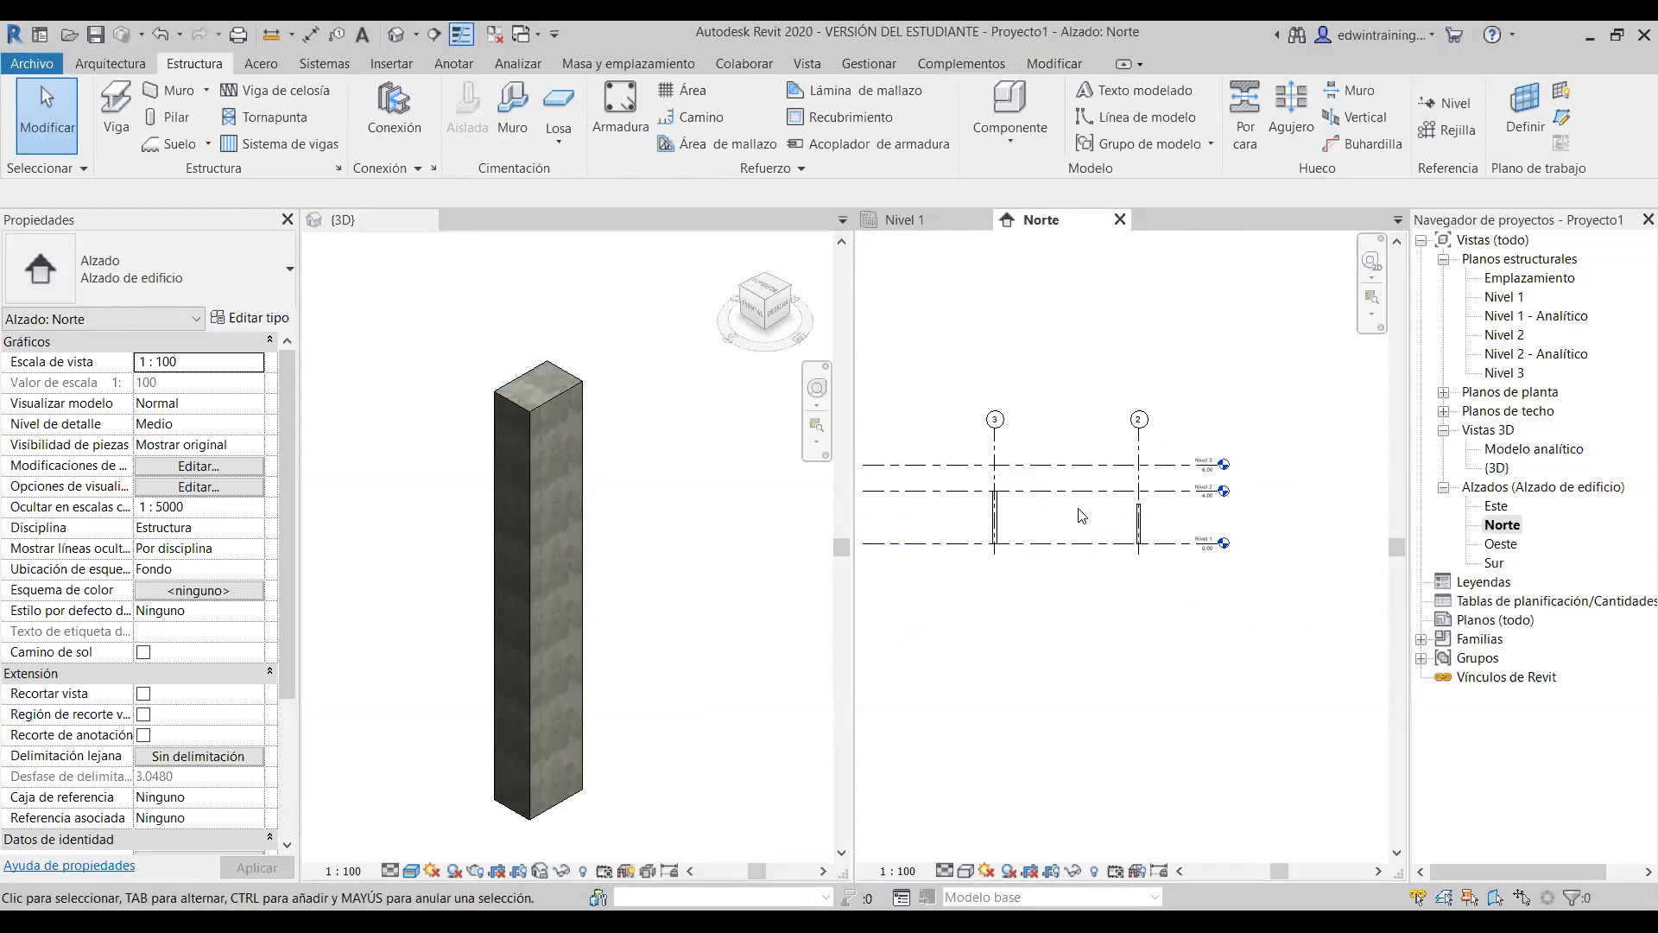
scroll(751, 590, down, 3)
scroll(670, 572, down, 4)
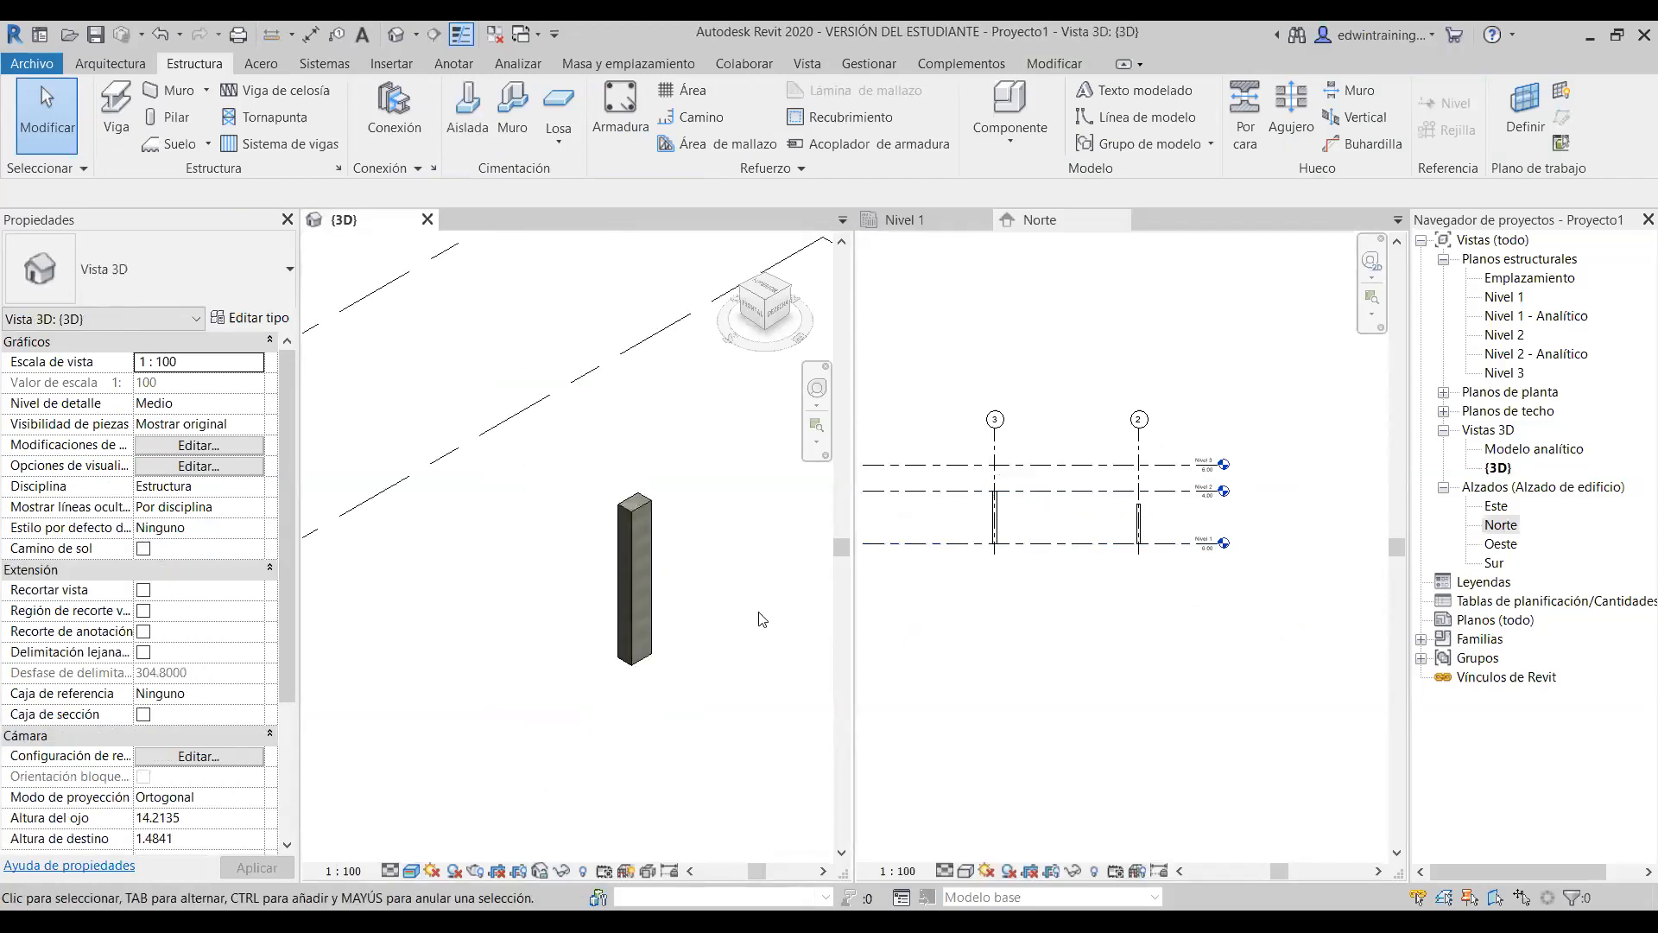
scroll(1039, 557, up, 2)
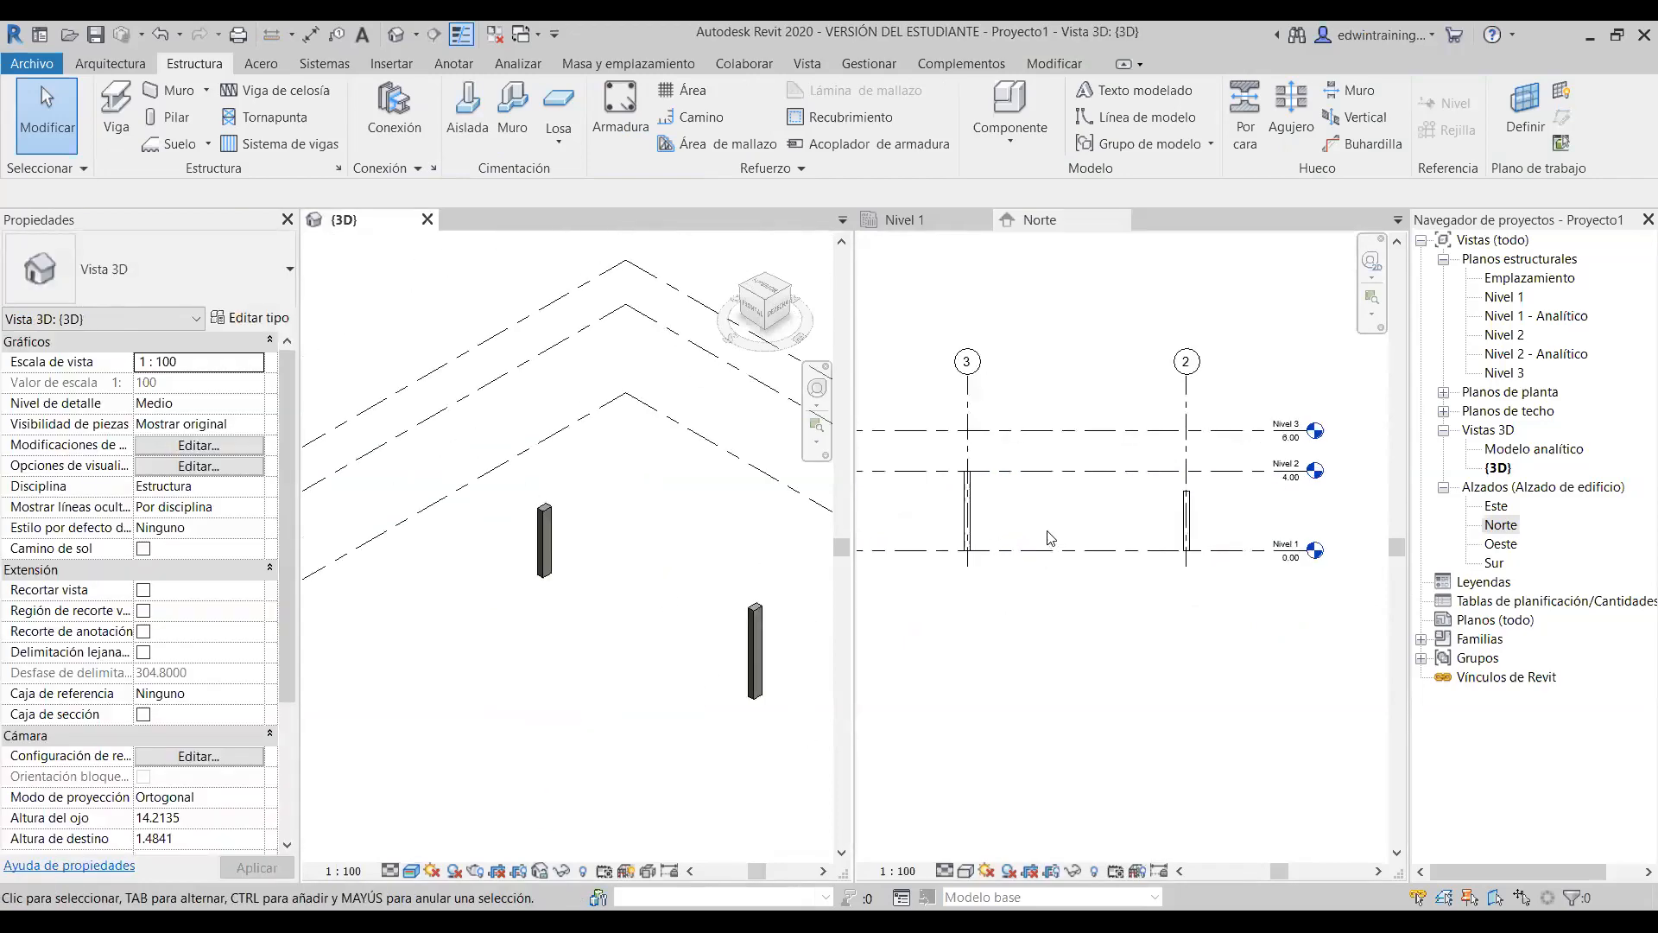
click(1287, 476)
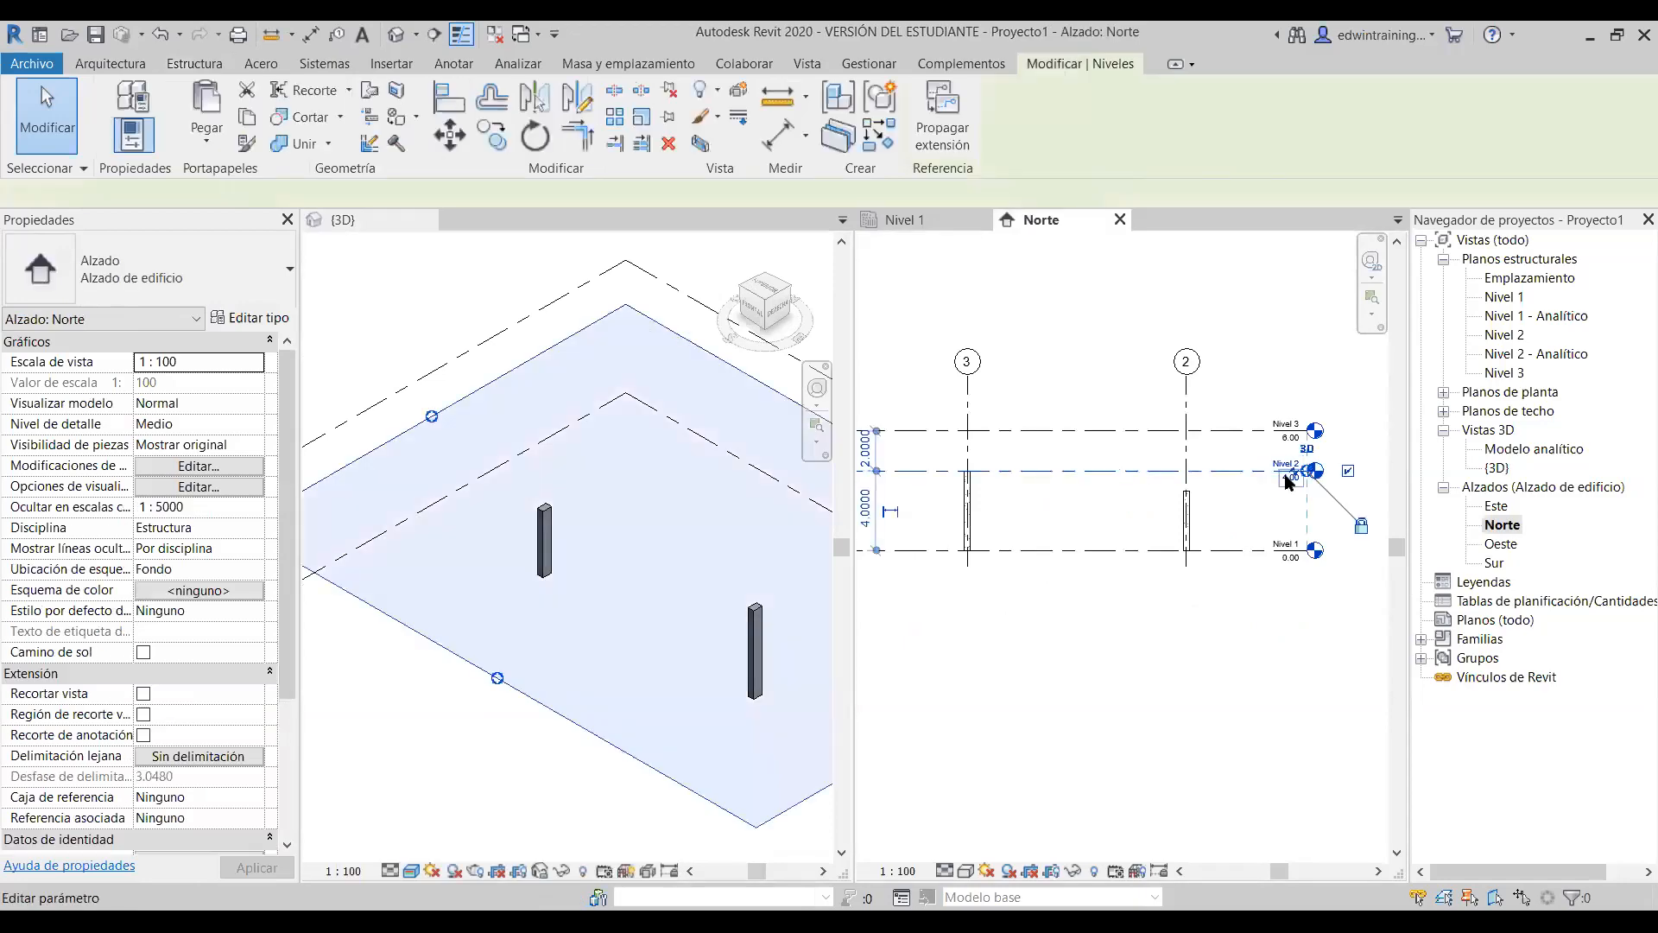
click(1257, 517)
click(1286, 479)
click(972, 671)
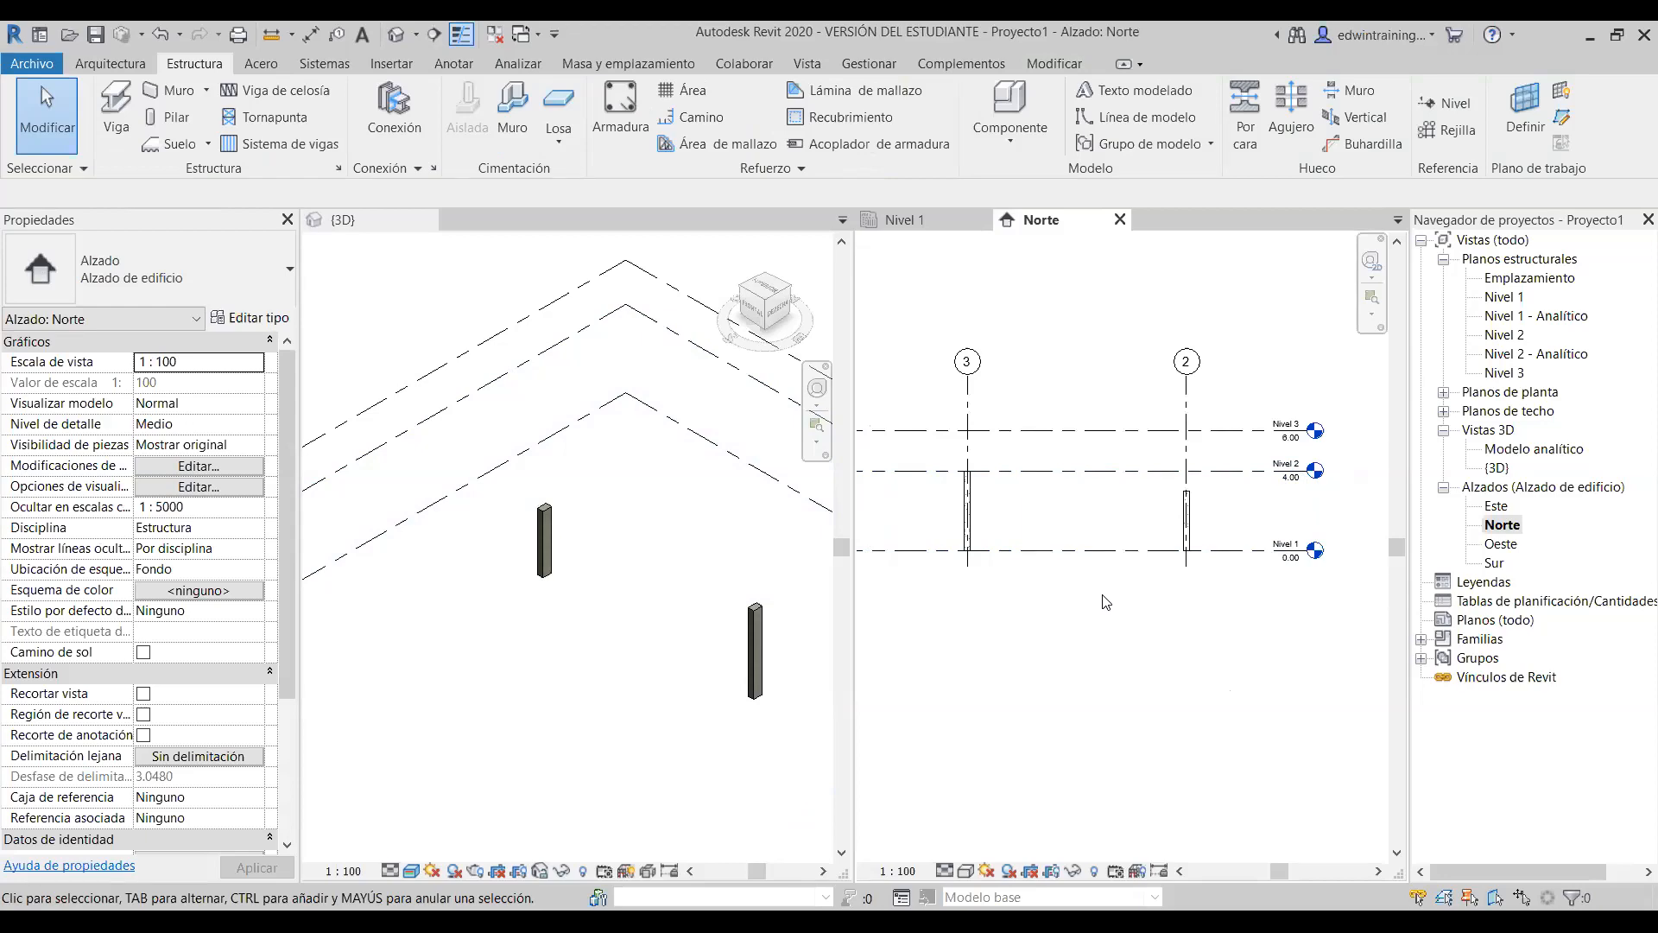
scroll(1072, 624, down, 1)
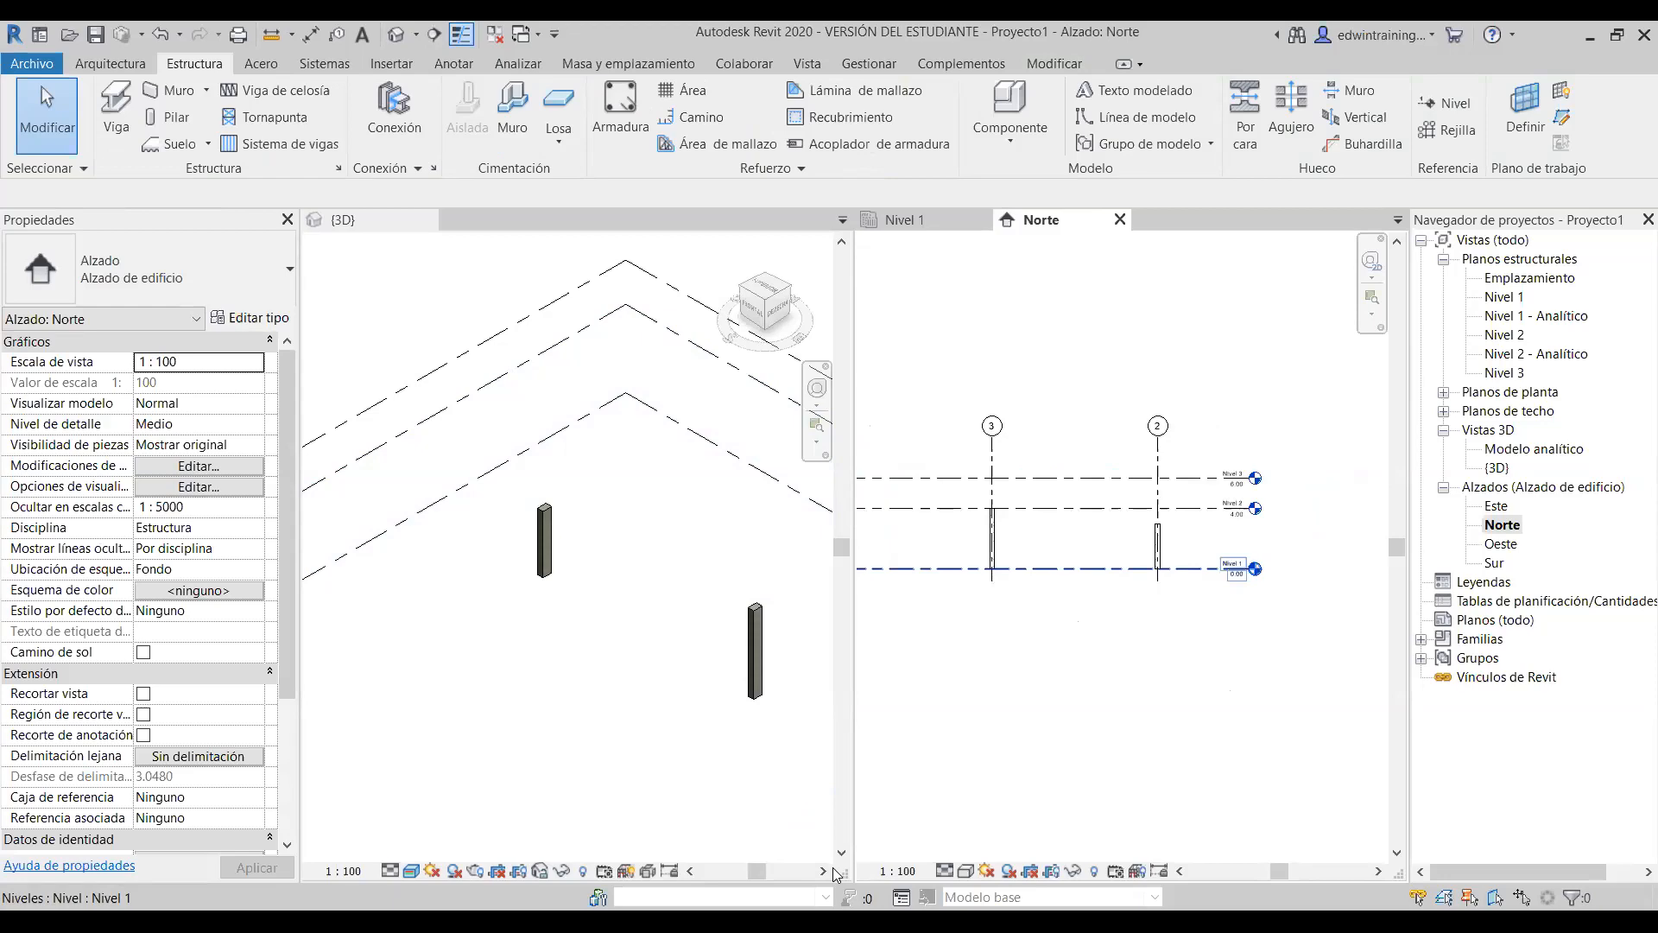
key(Escape)
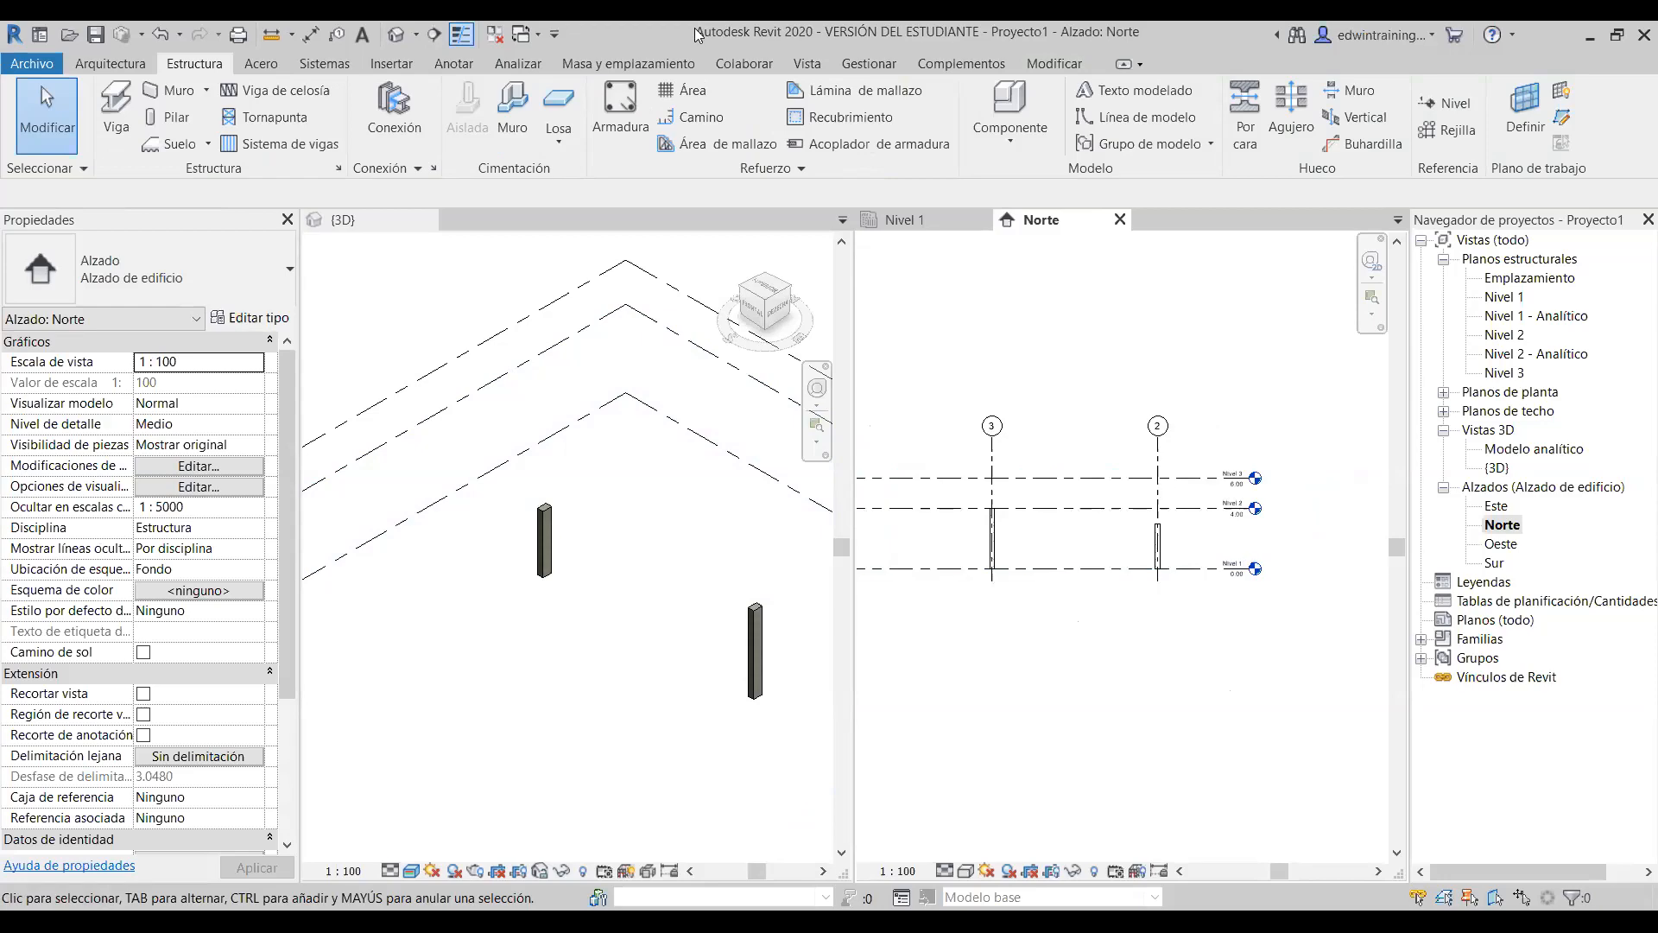